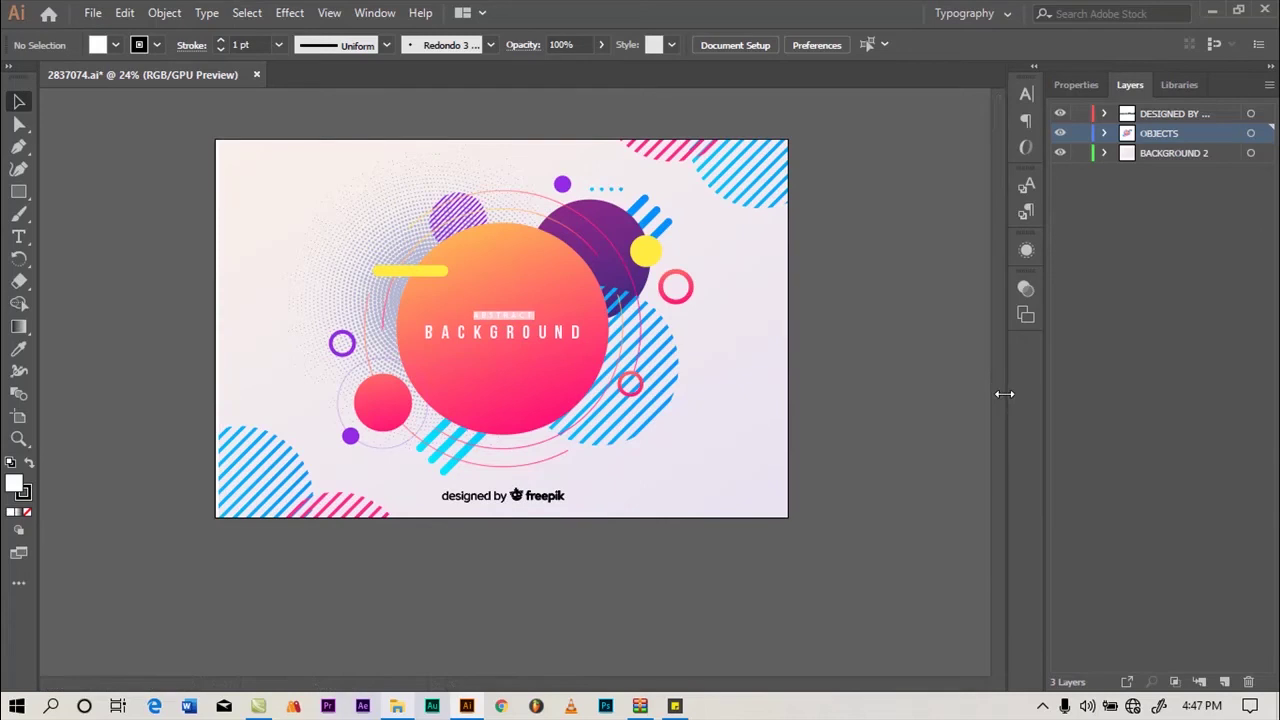
Inspect the contents of the DESIGNED BY layer down to its nested groups, and collapse it again
left_click_drag(998, 391, 998, 388)
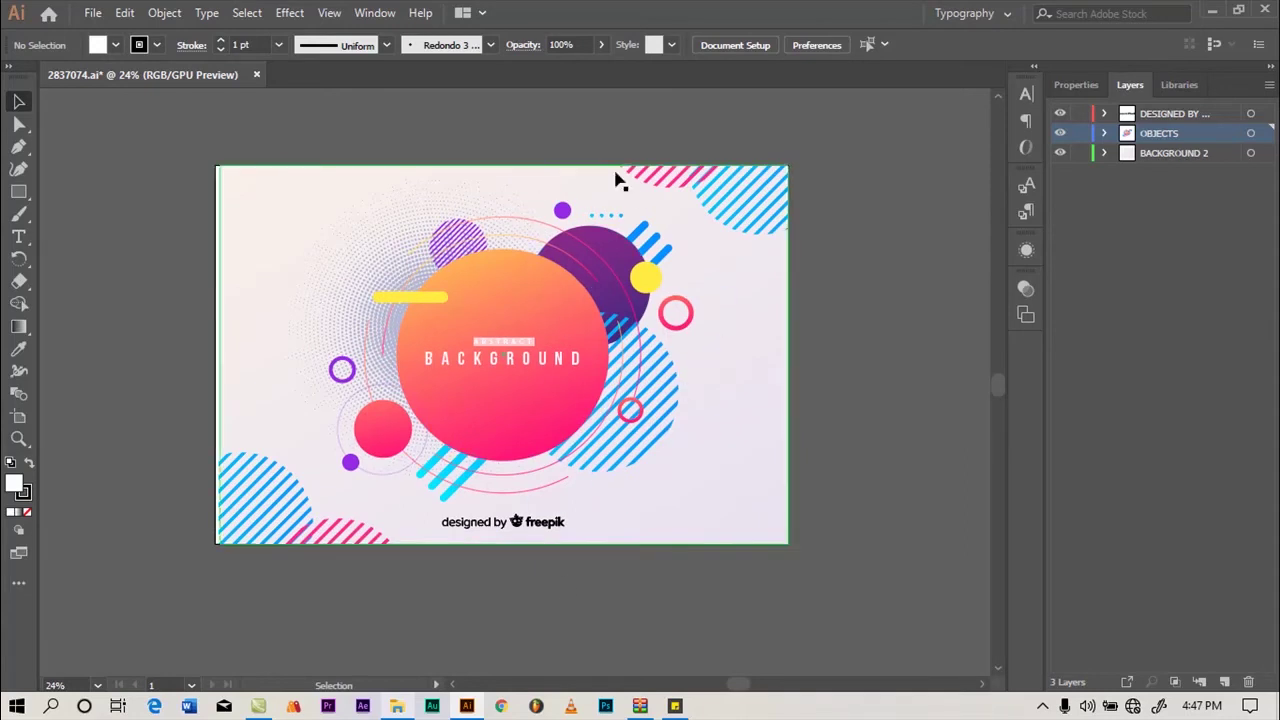
left_click(1104, 113)
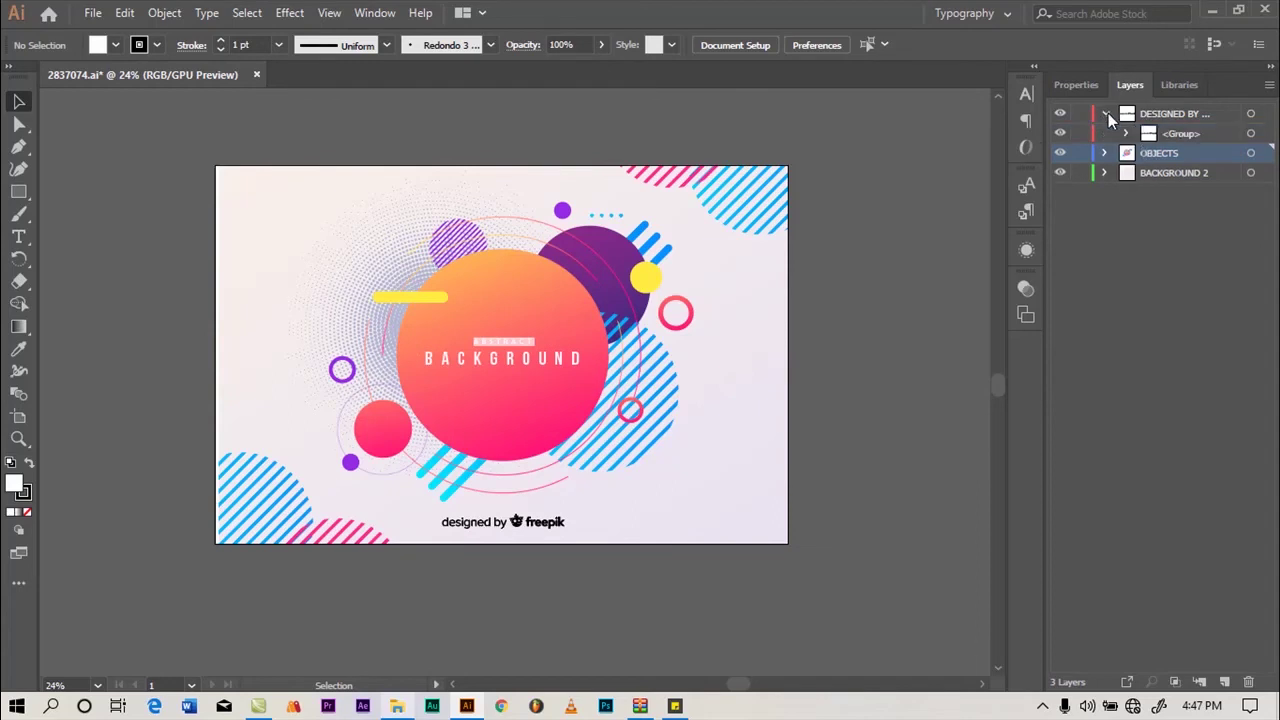
left_click(1127, 133)
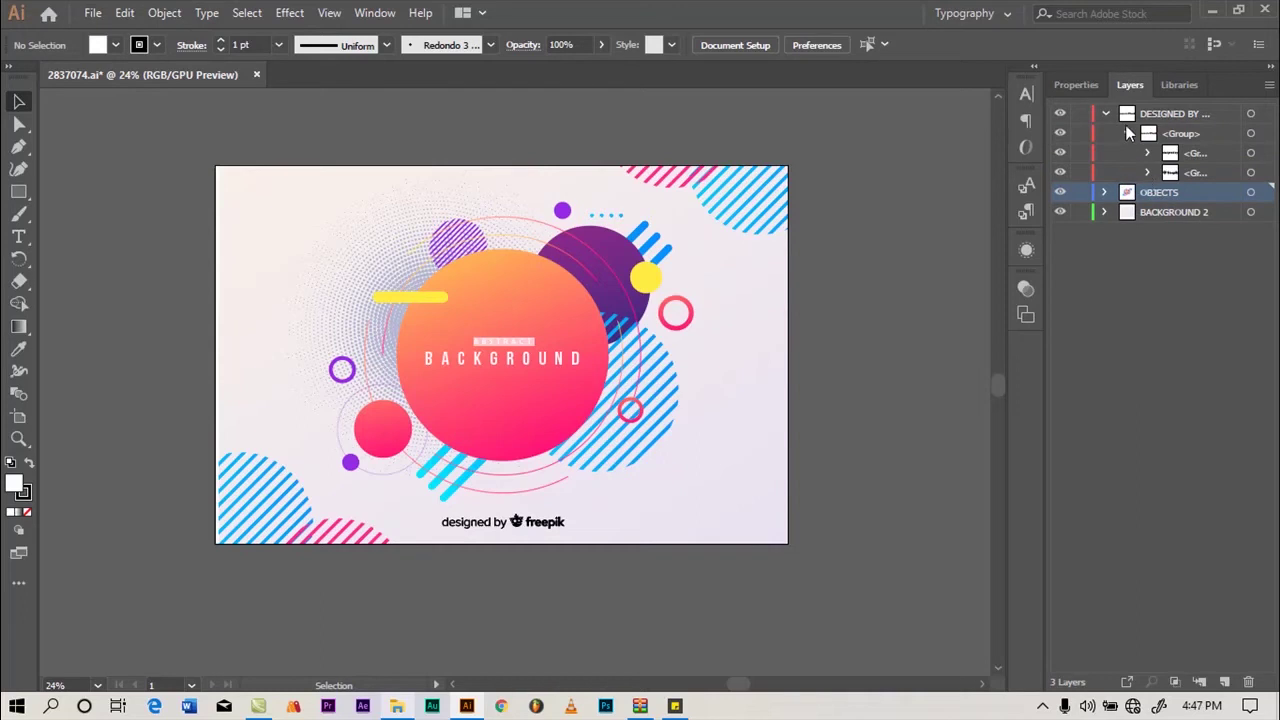
left_click(1127, 133)
left_click(1104, 113)
left_click(1105, 133)
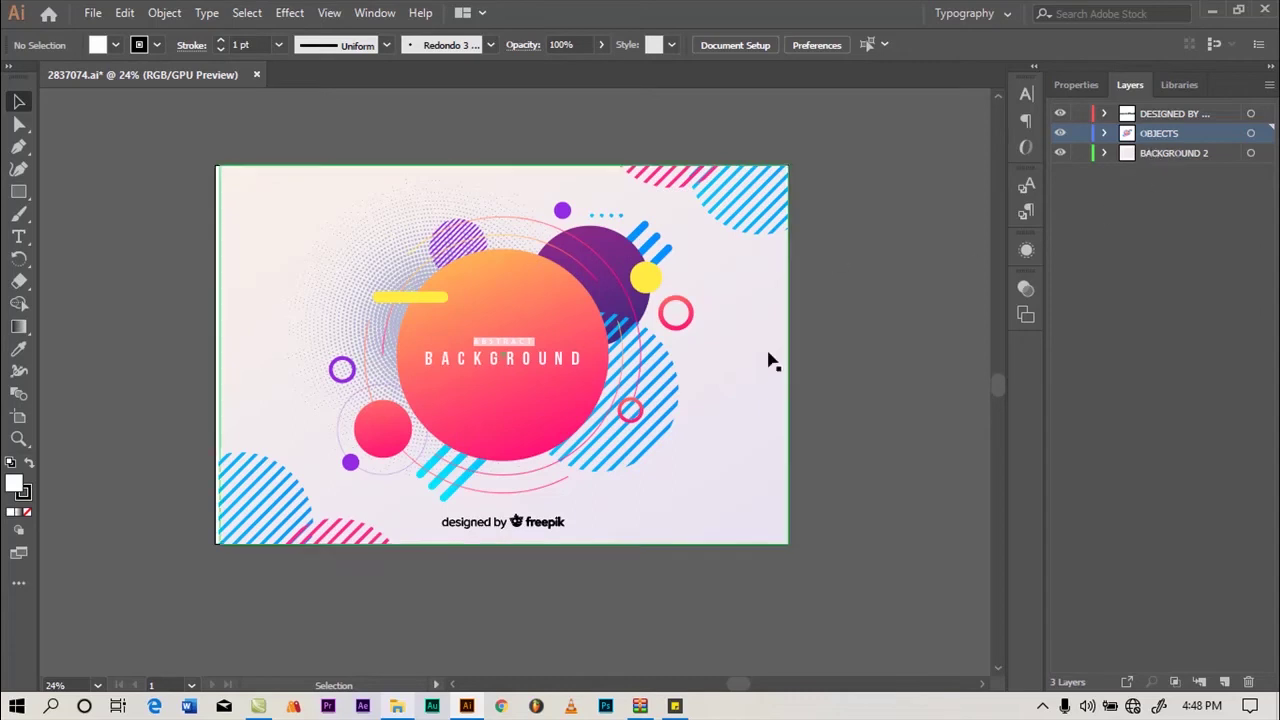
Target the OBJECTS layer's artwork, expand the layer, and toggle the second group's visibility to identify what it holds
left_click(1250, 133)
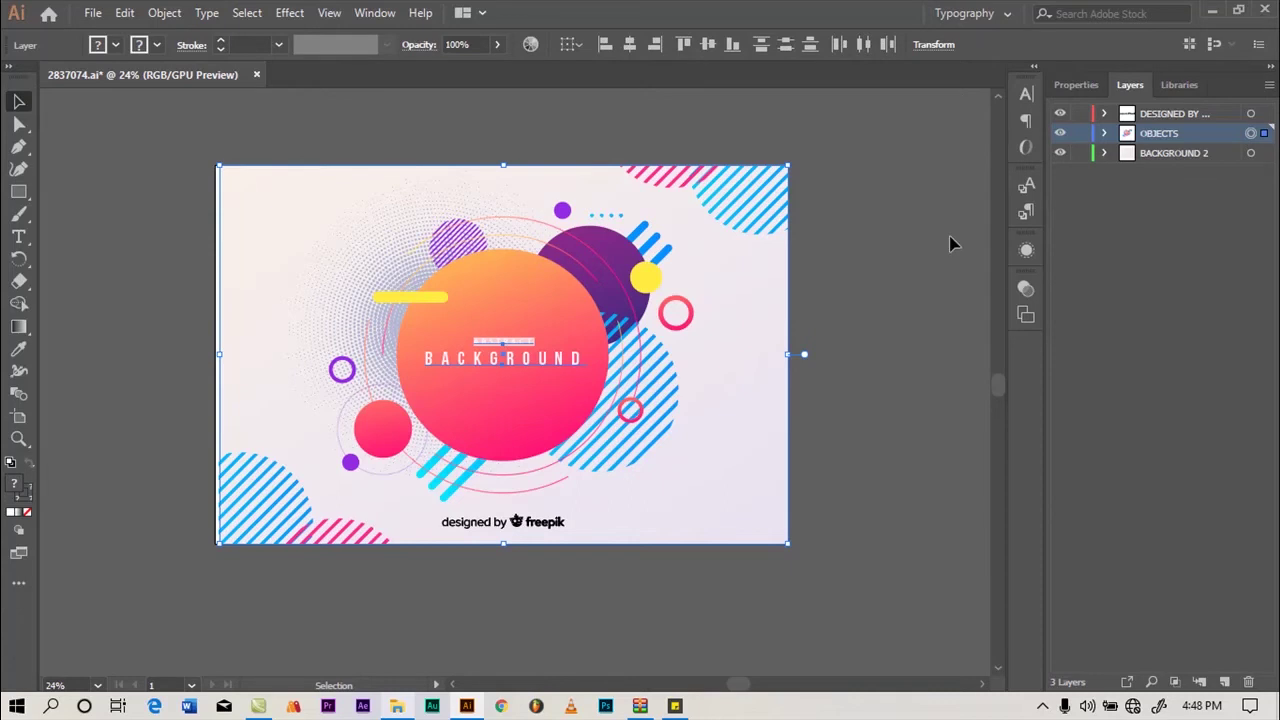
left_click(1105, 134)
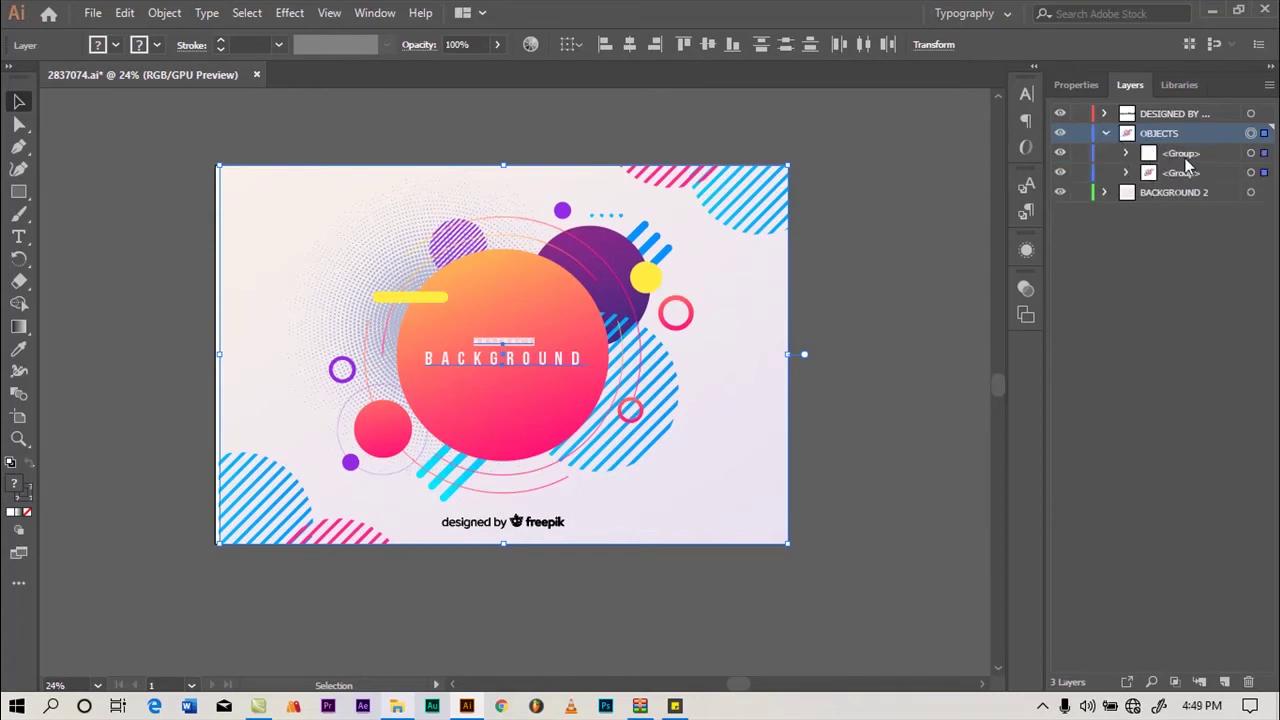
left_click(1060, 173)
left_click(1061, 174)
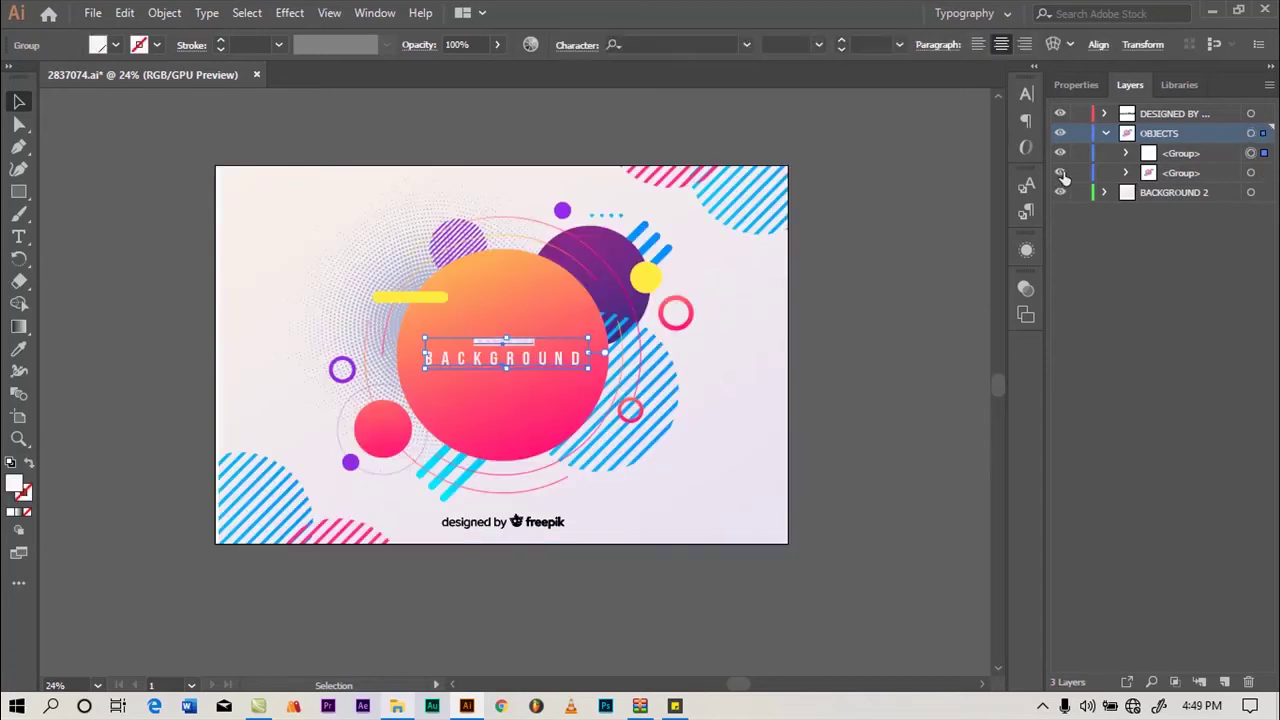
left_click(1060, 173)
left_click(1060, 174)
Expand the second group and its clip group, toggling the nested group's visibility to check which artwork it contains
left_click(1126, 174)
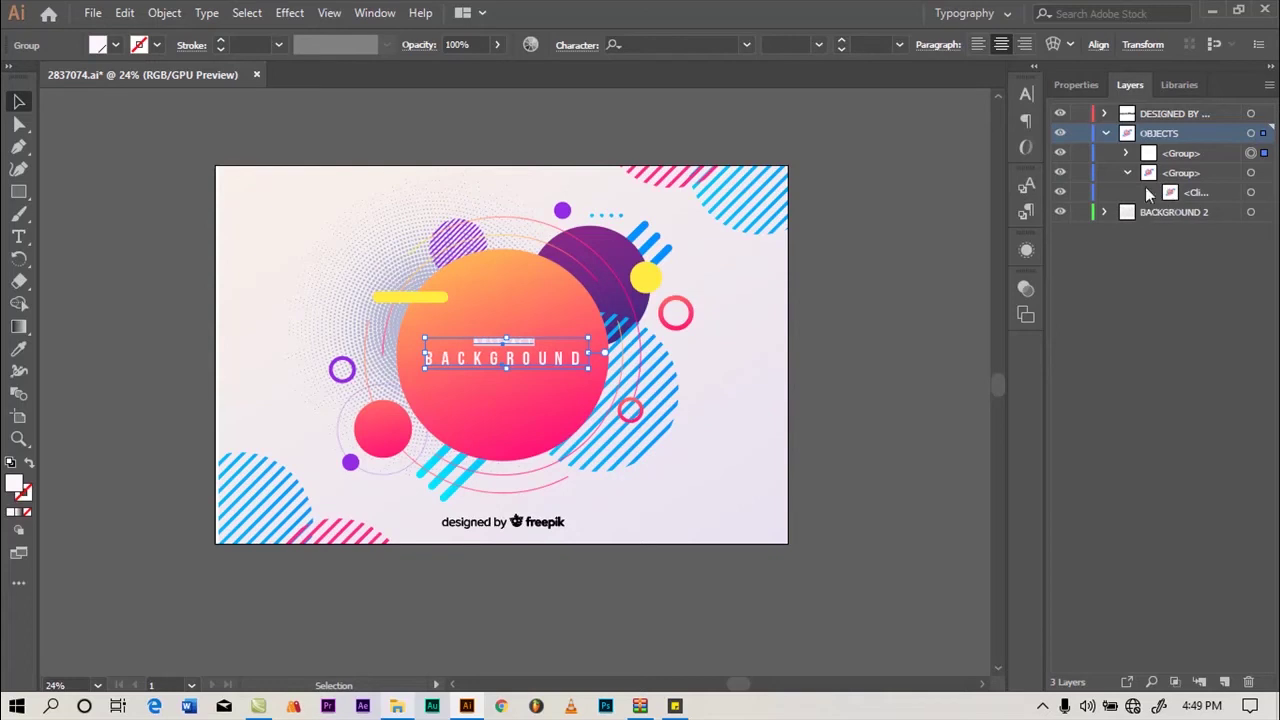
left_click(1128, 174)
left_click(1127, 174)
left_click(1147, 193)
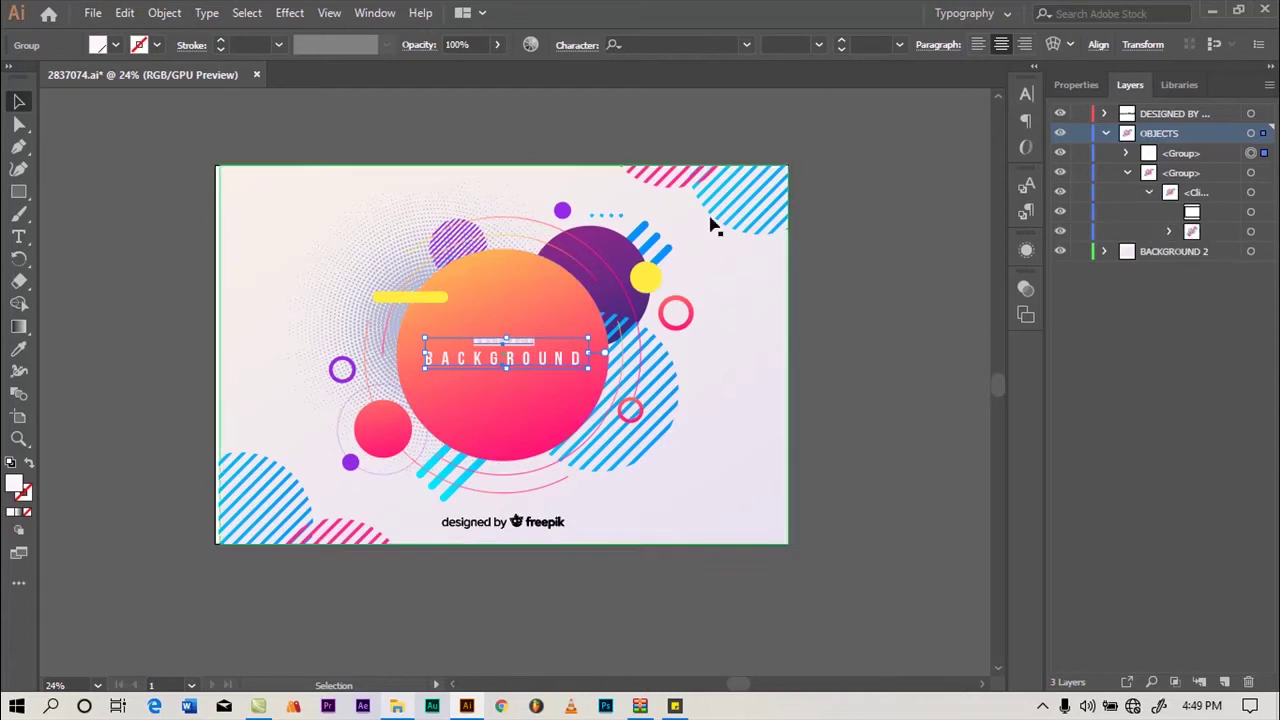
left_click(1060, 233)
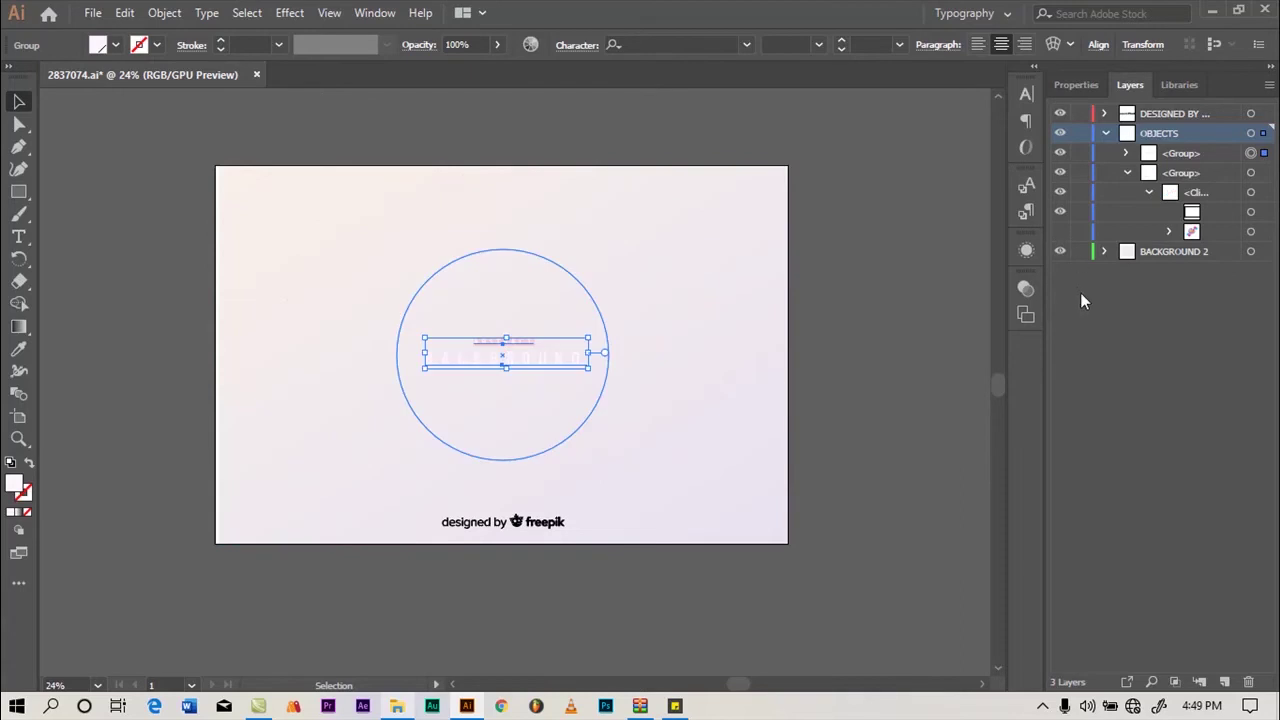
left_click(1060, 231)
left_click(1060, 231)
left_click(1060, 231)
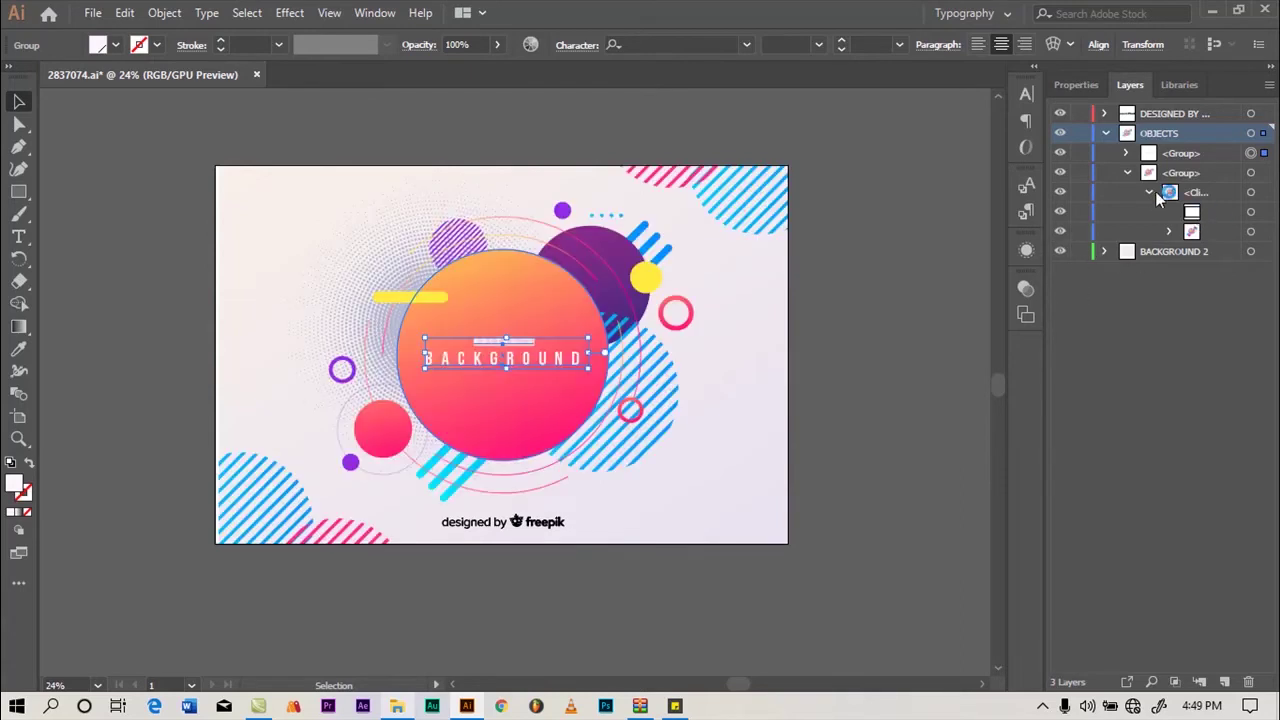
Target the clip group, expand its nested group, and toggle the first subgroup's visibility to see which shapes belong to it
left_click(1250, 192)
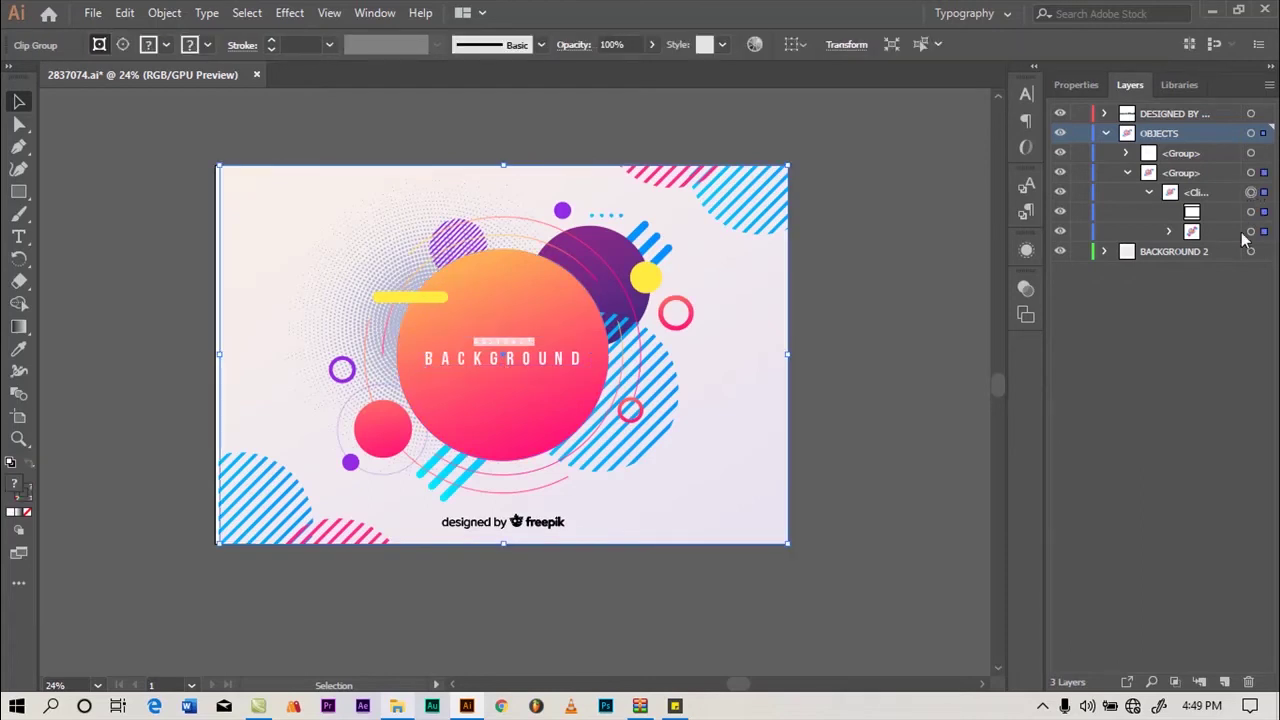
left_click(1169, 232)
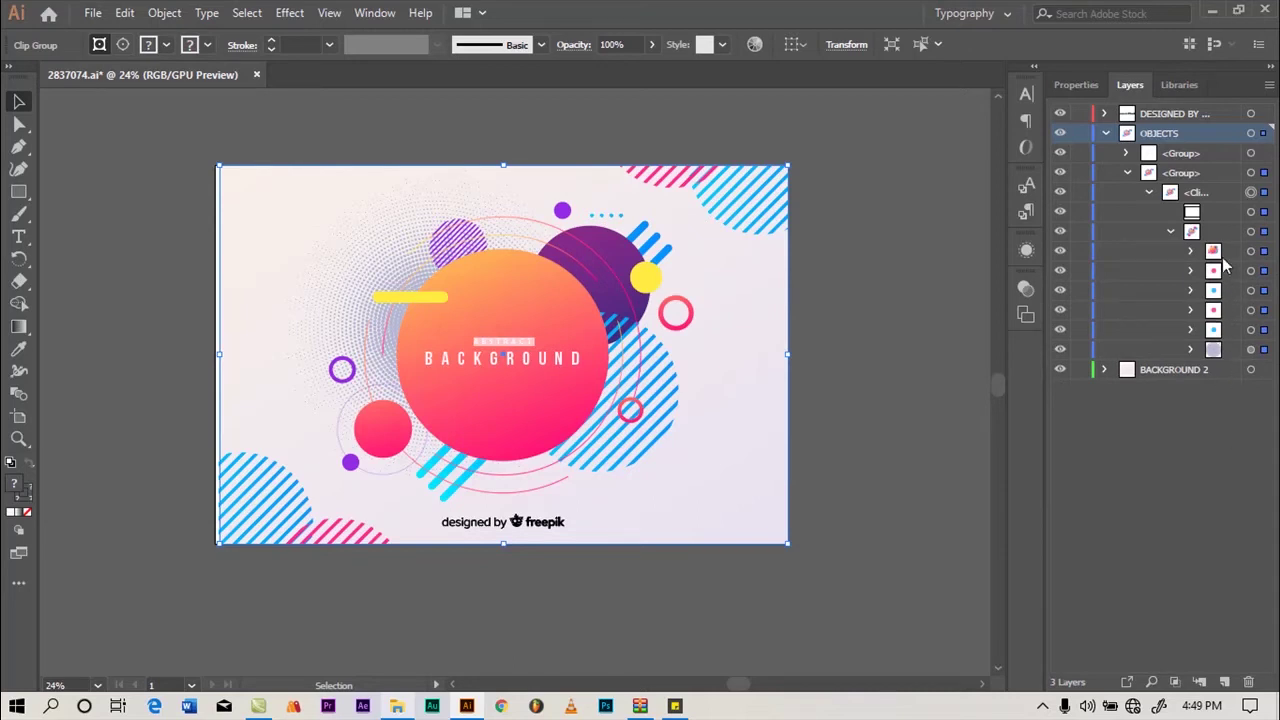
left_click(1060, 252)
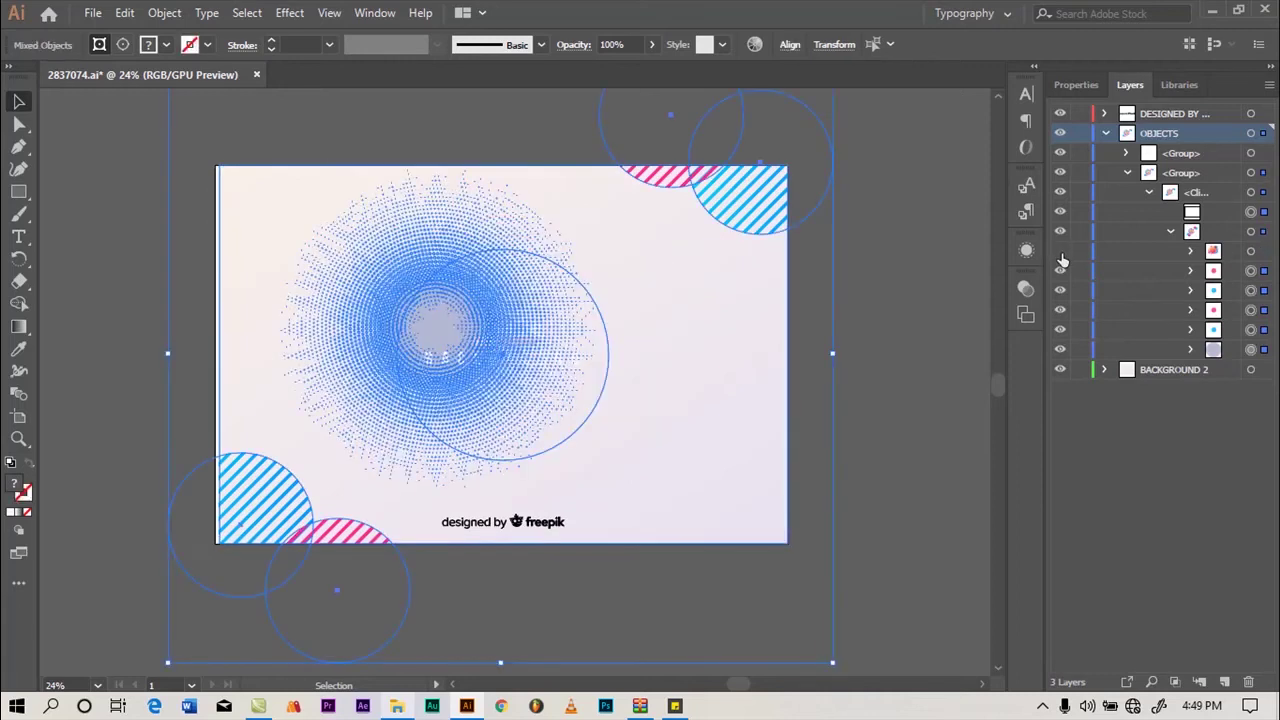
left_click(1060, 252)
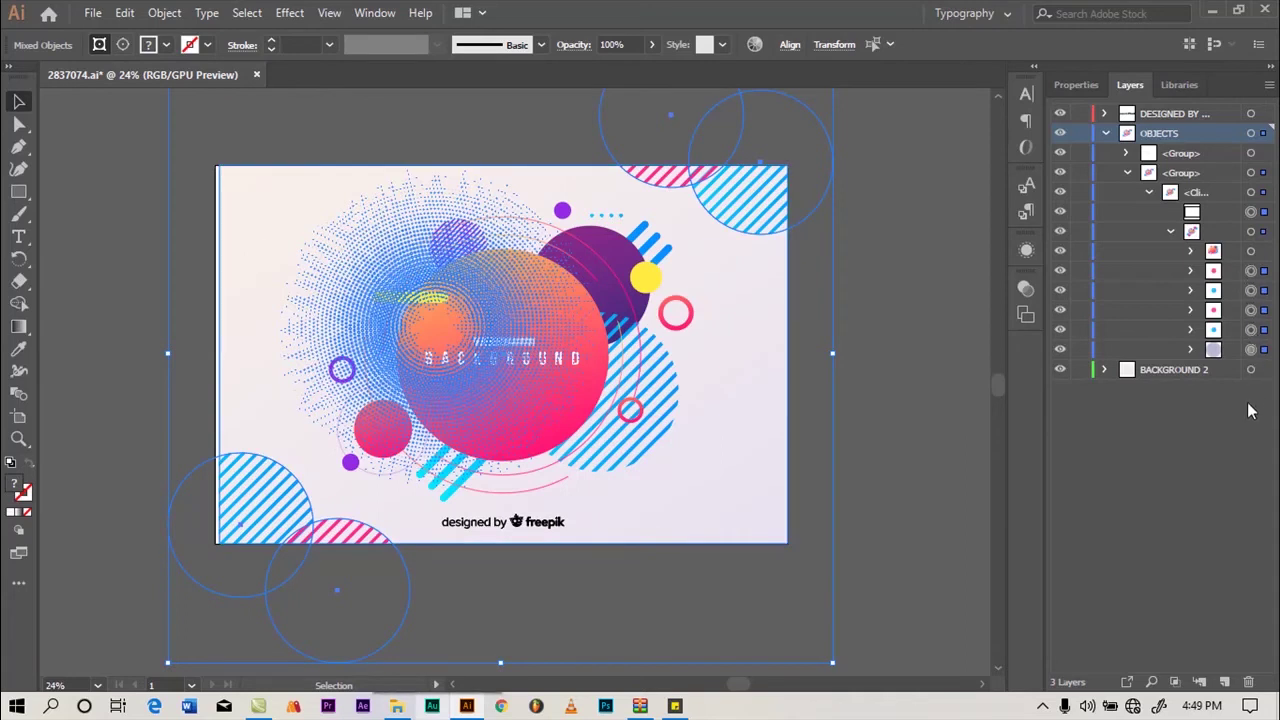
Select only the blue striped circle at the artboard's upper-right corner and try moving it away from the artwork and back
left_click(1211, 431)
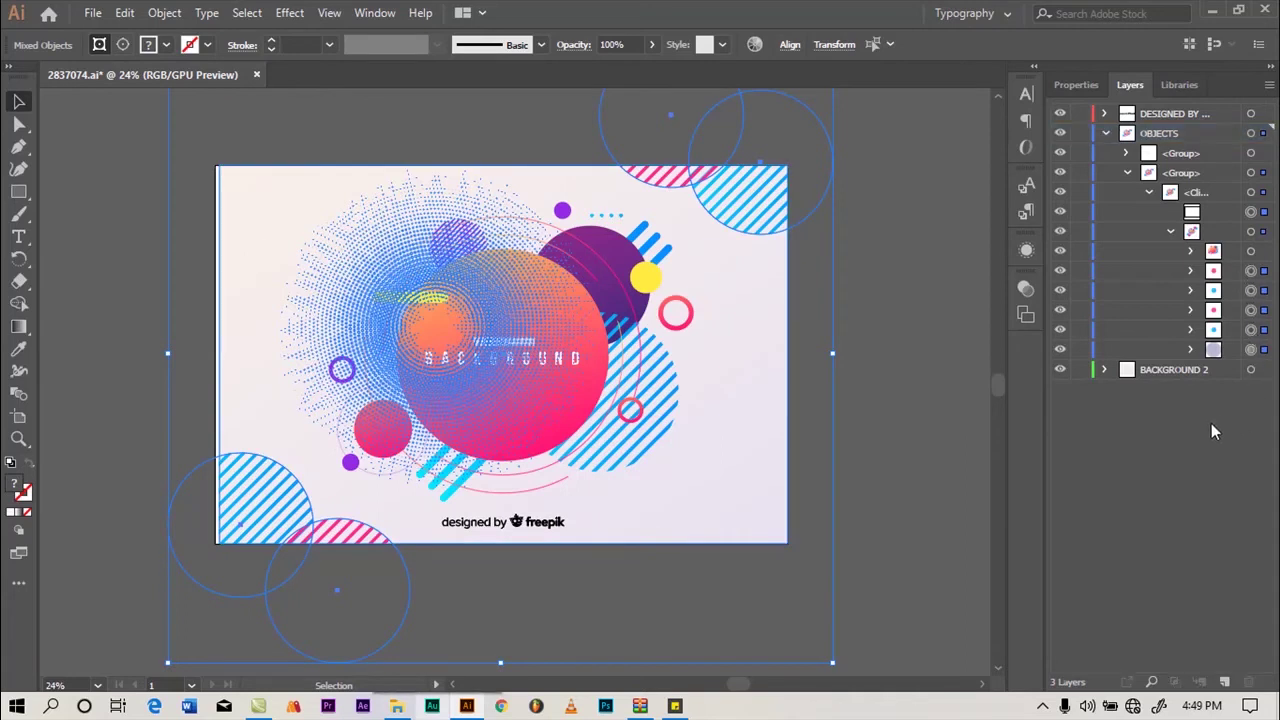
left_click(1216, 293)
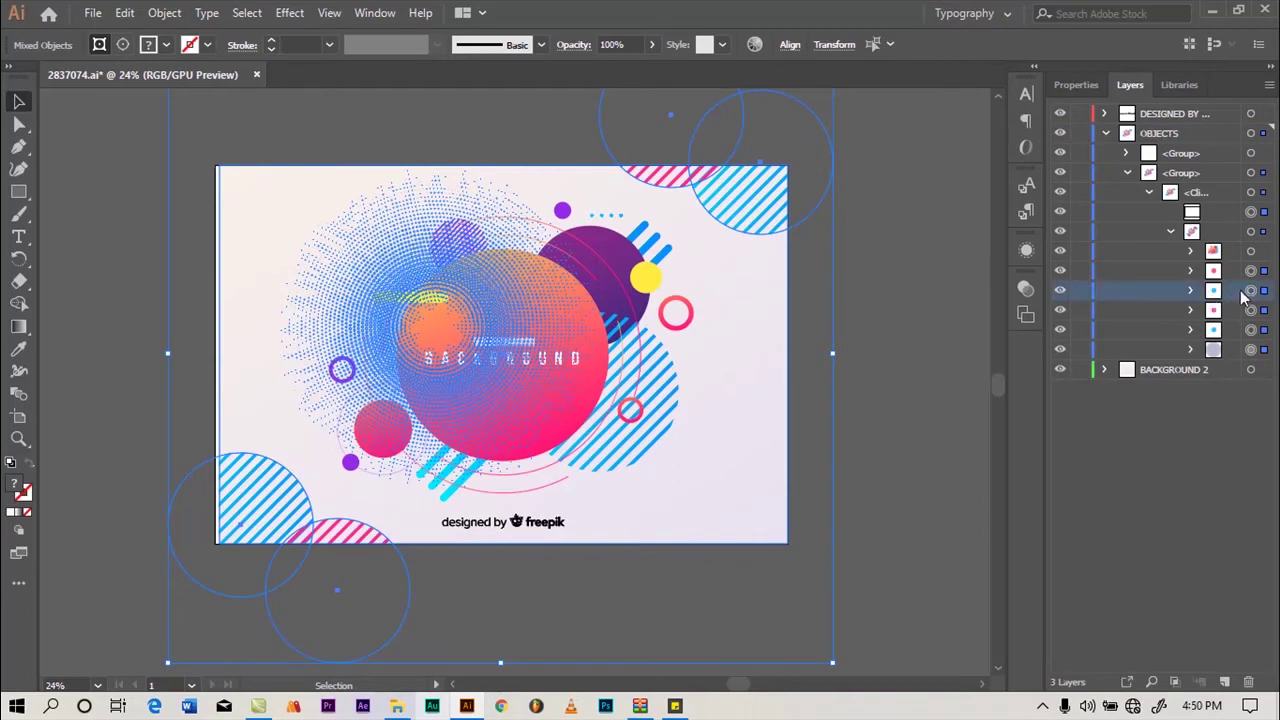
left_click(1262, 290)
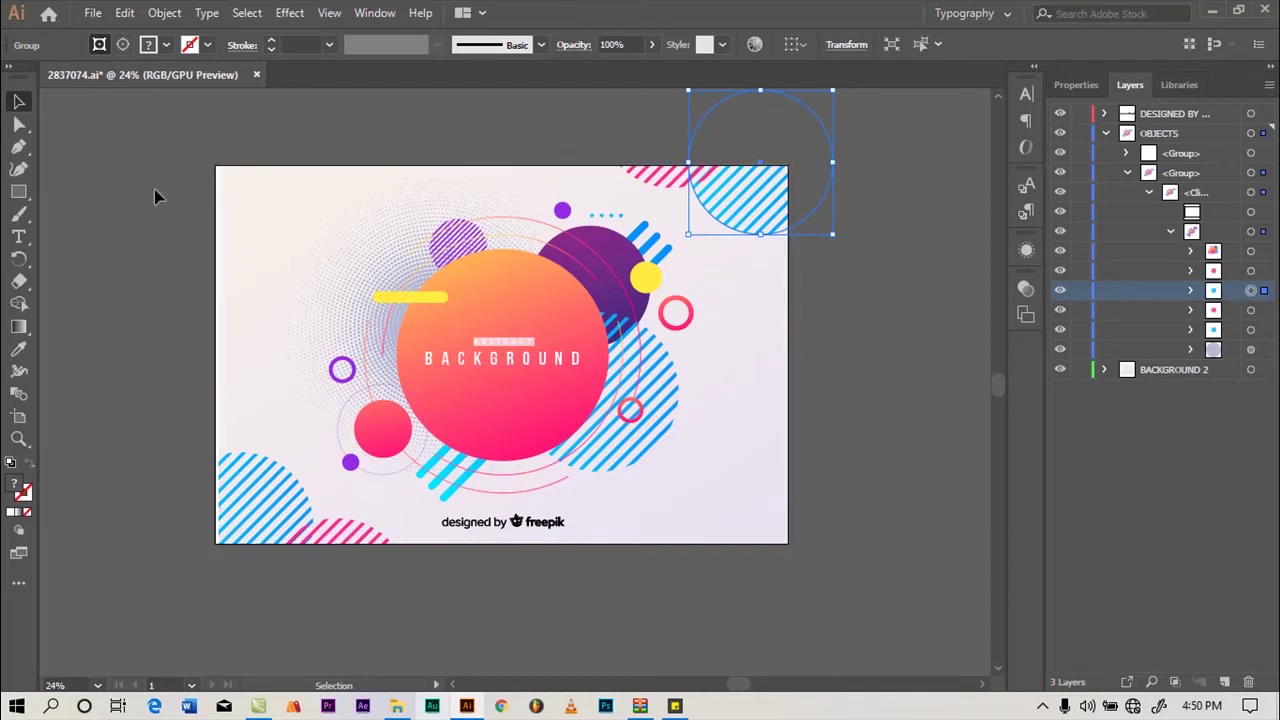
left_click_drag(774, 140, 859, 123)
left_click_drag(874, 186, 810, 210)
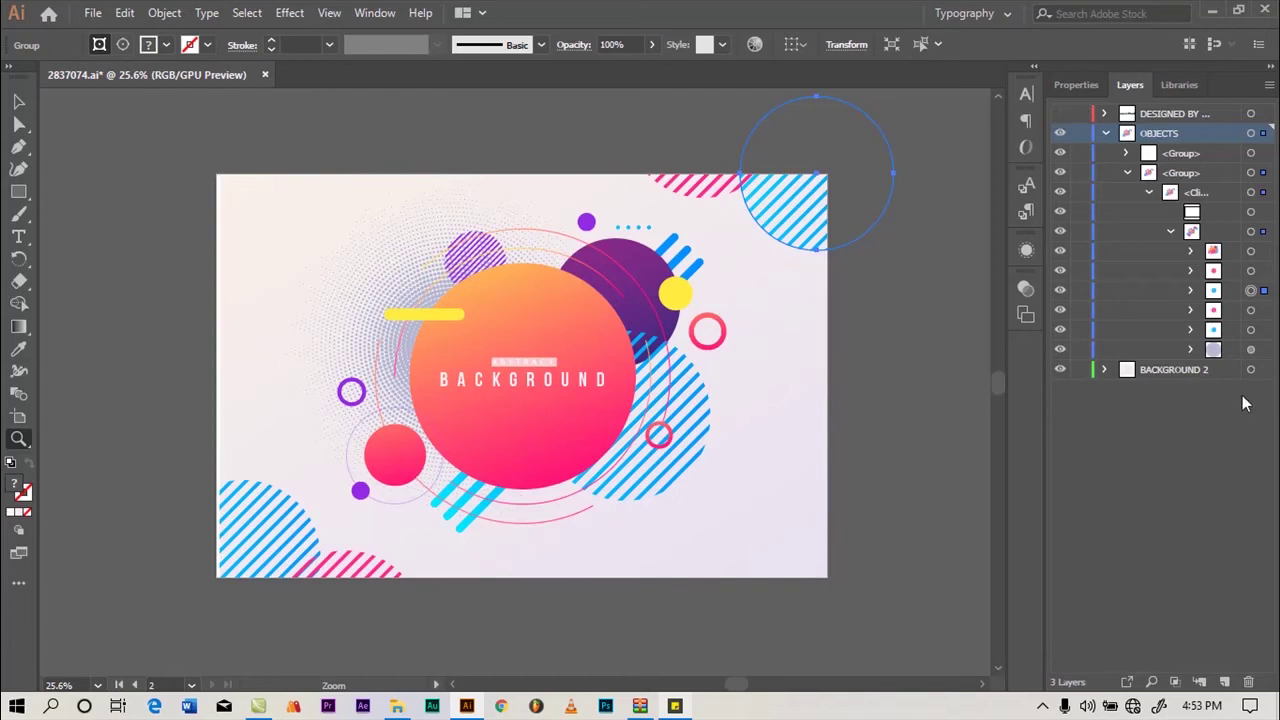
Hide every other shape subgroup in the clip group, leaving the blue striped circle and the BACKGROUND 2 layer visible
left_click(20, 101)
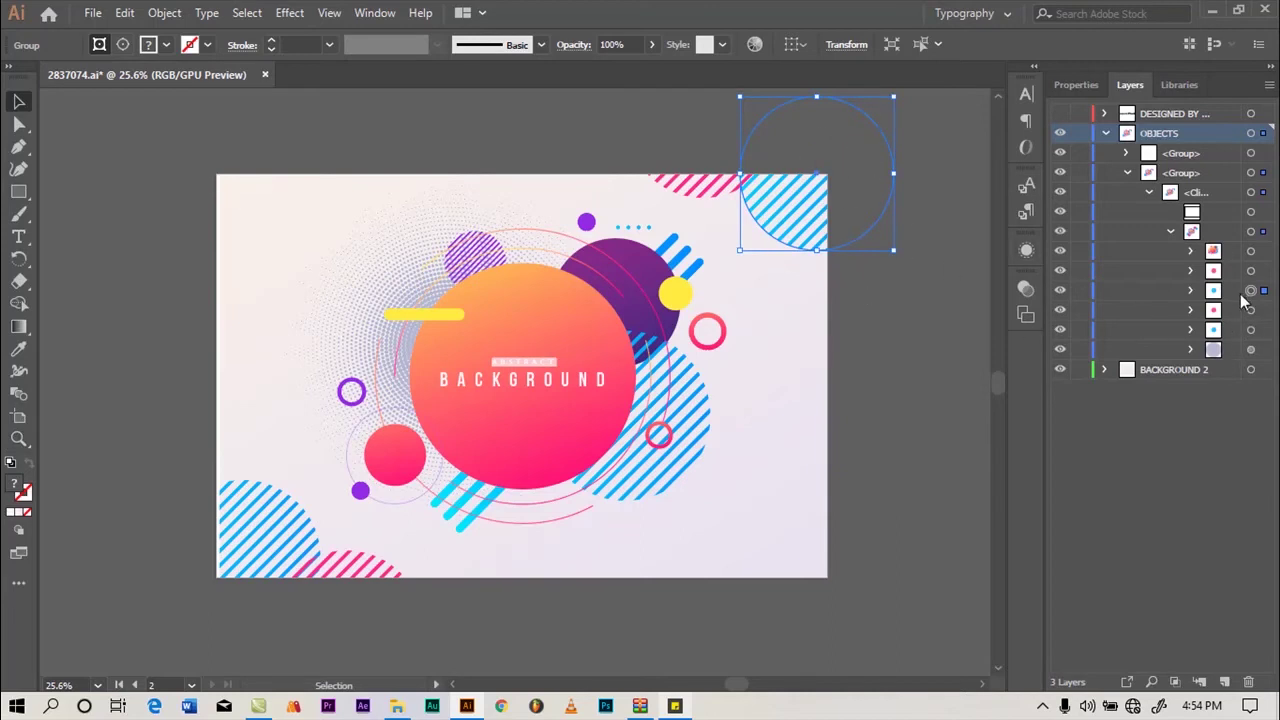
left_click(1060, 251)
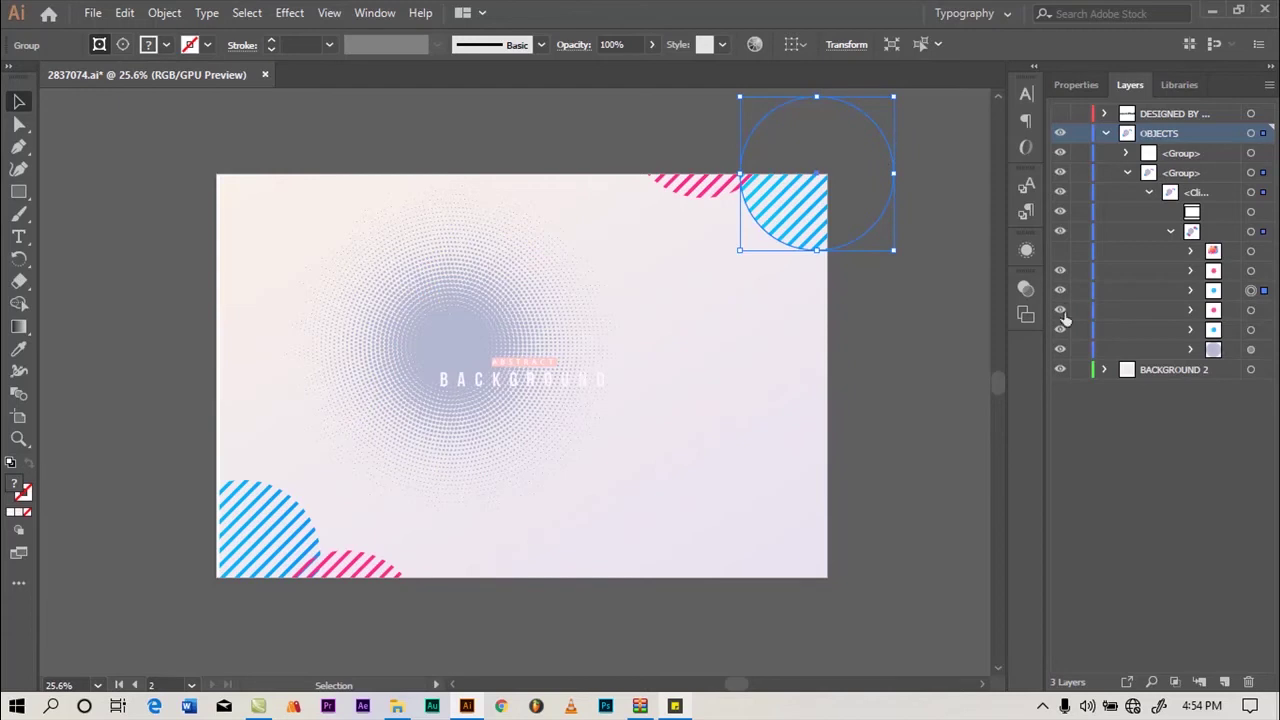
left_click_drag(1064, 317, 1066, 360)
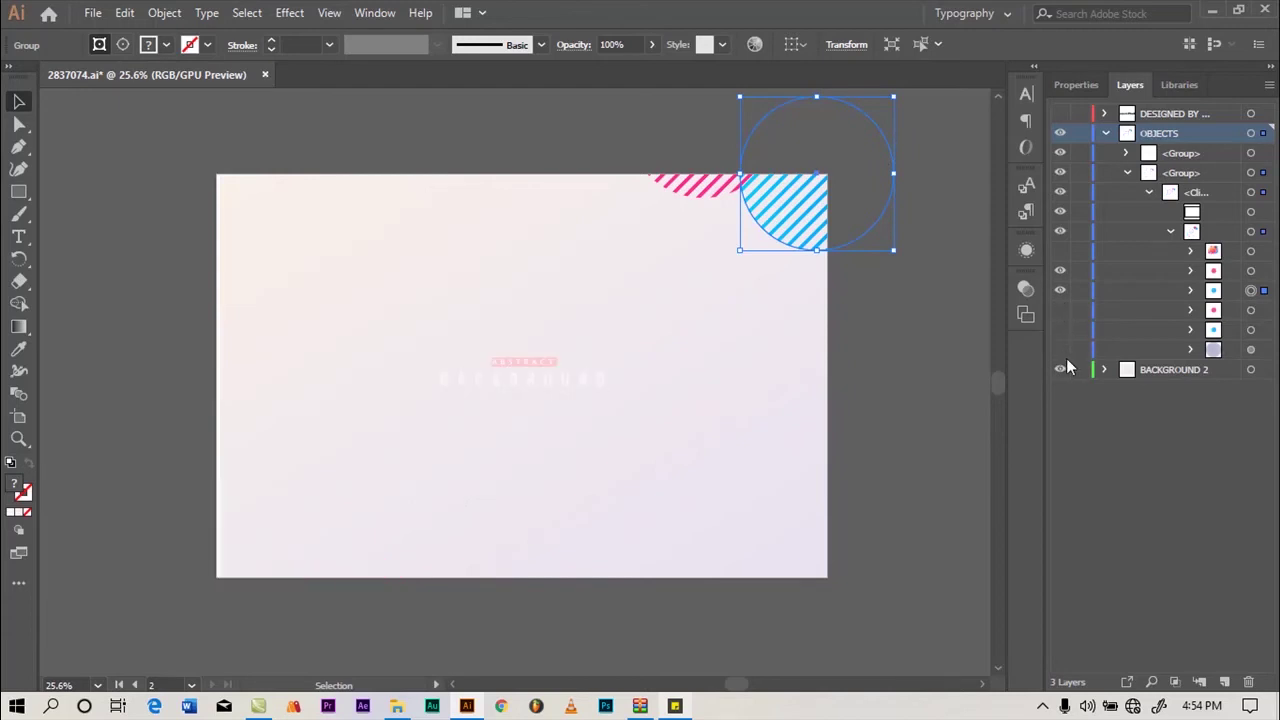
left_click(1061, 370)
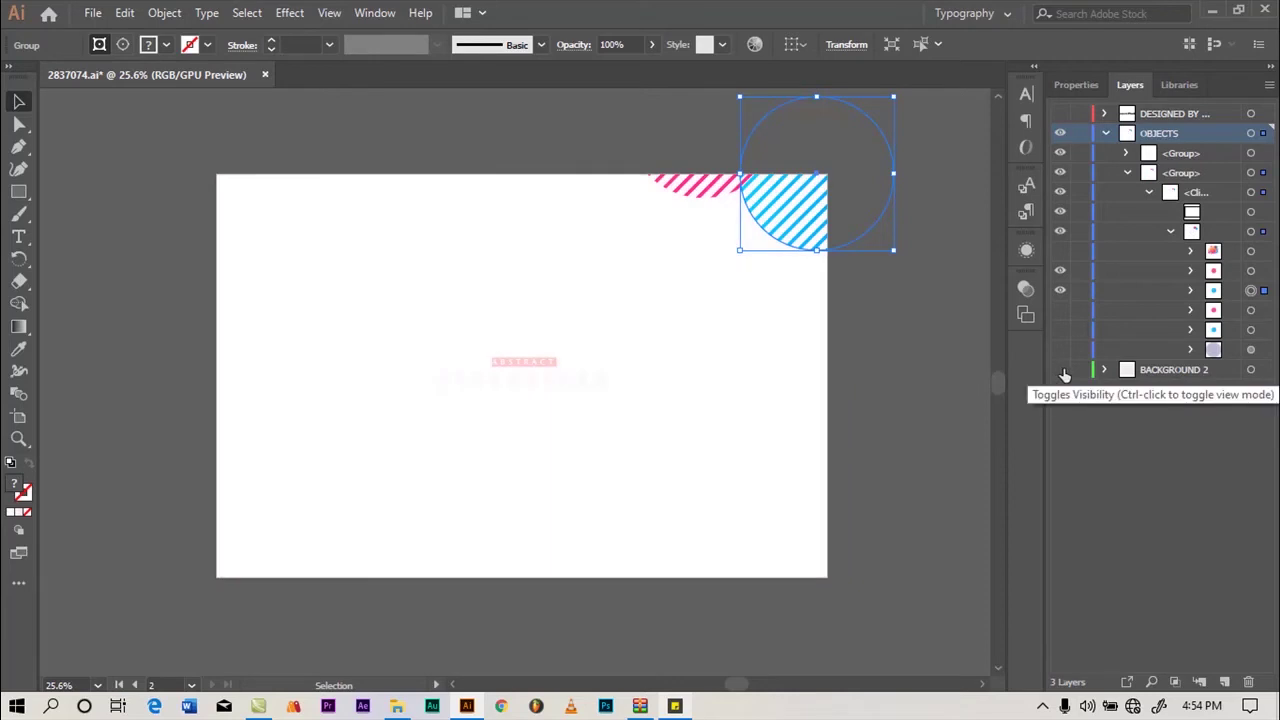
left_click(1061, 370)
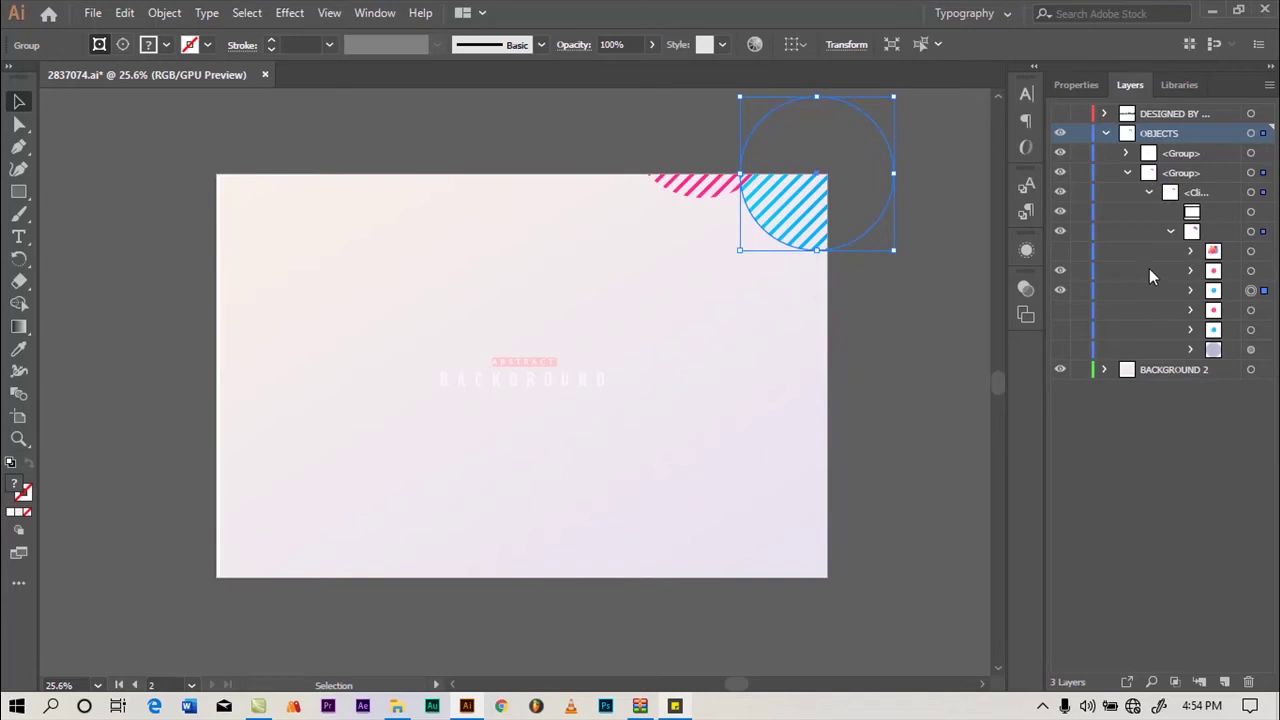
left_click(1060, 271)
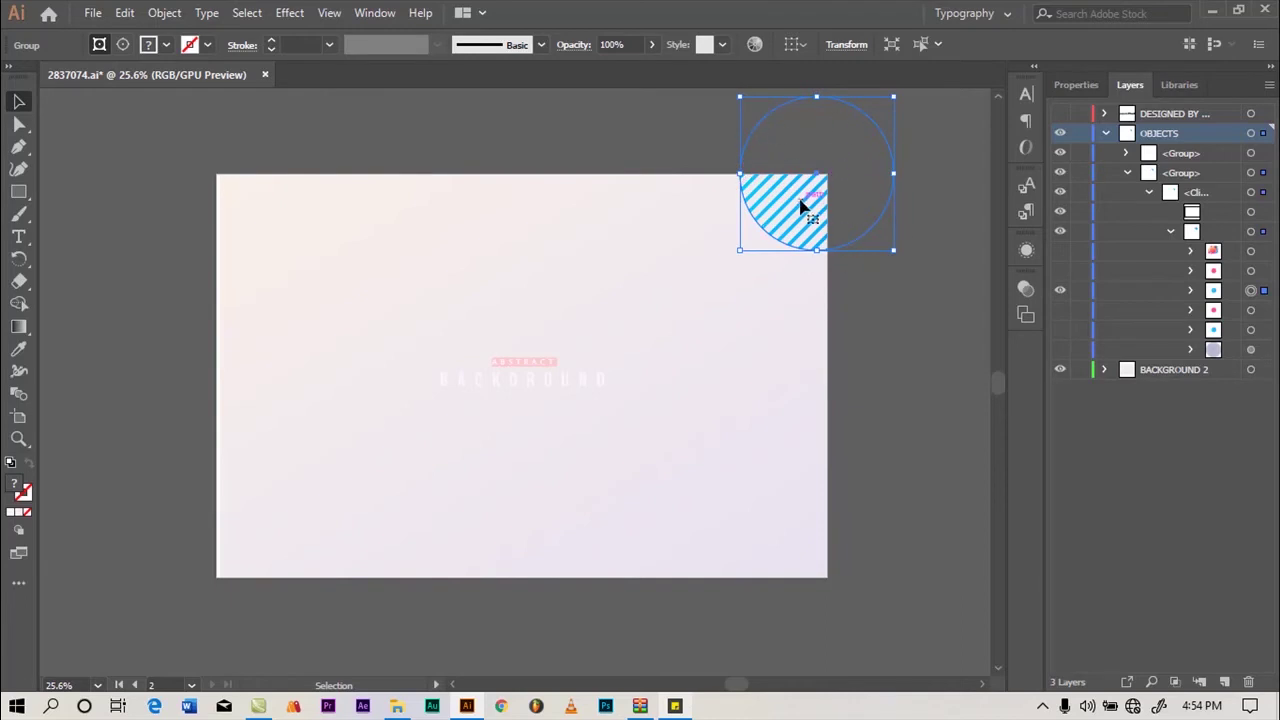
Move the blue striped circle to the middle of the artboard and hide the title text group
left_click_drag(803, 205, 588, 374)
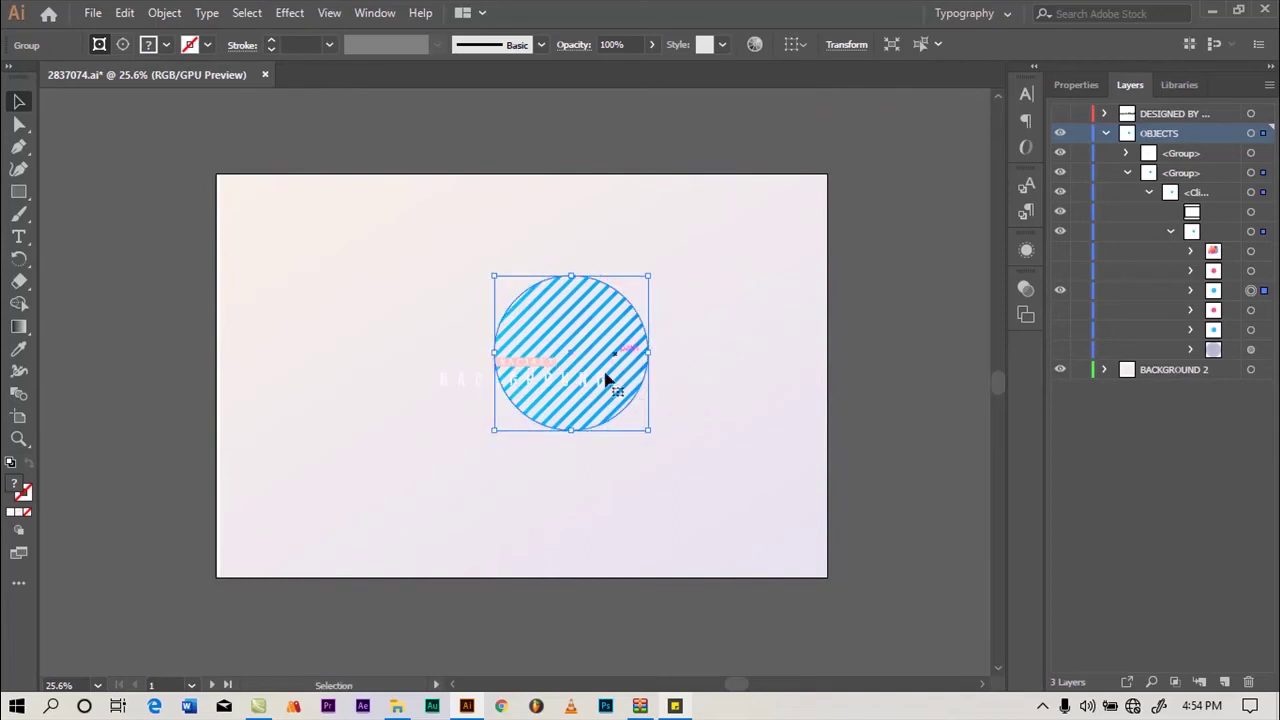
left_click(1060, 153)
mouse_move(586, 380)
left_mouse_down()
mouse_move(563, 403)
mouse_move(567, 368)
left_mouse_up()
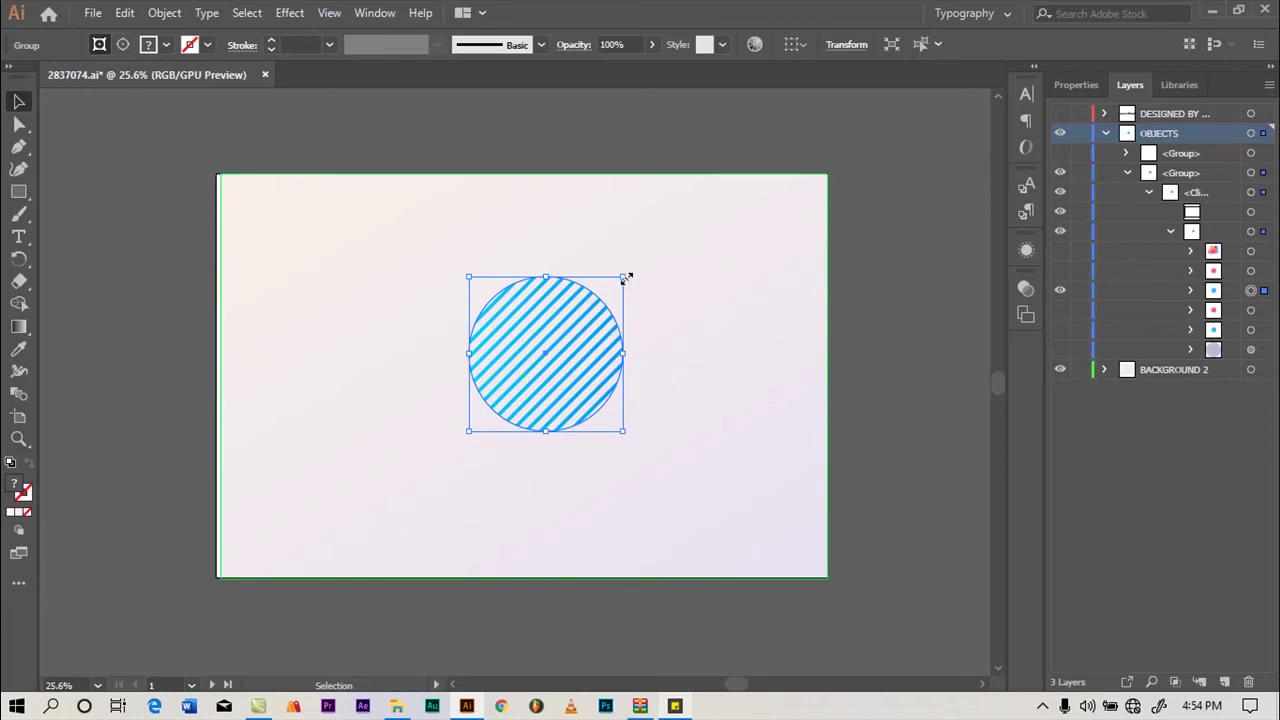
left_click_drag(625, 275, 628, 287)
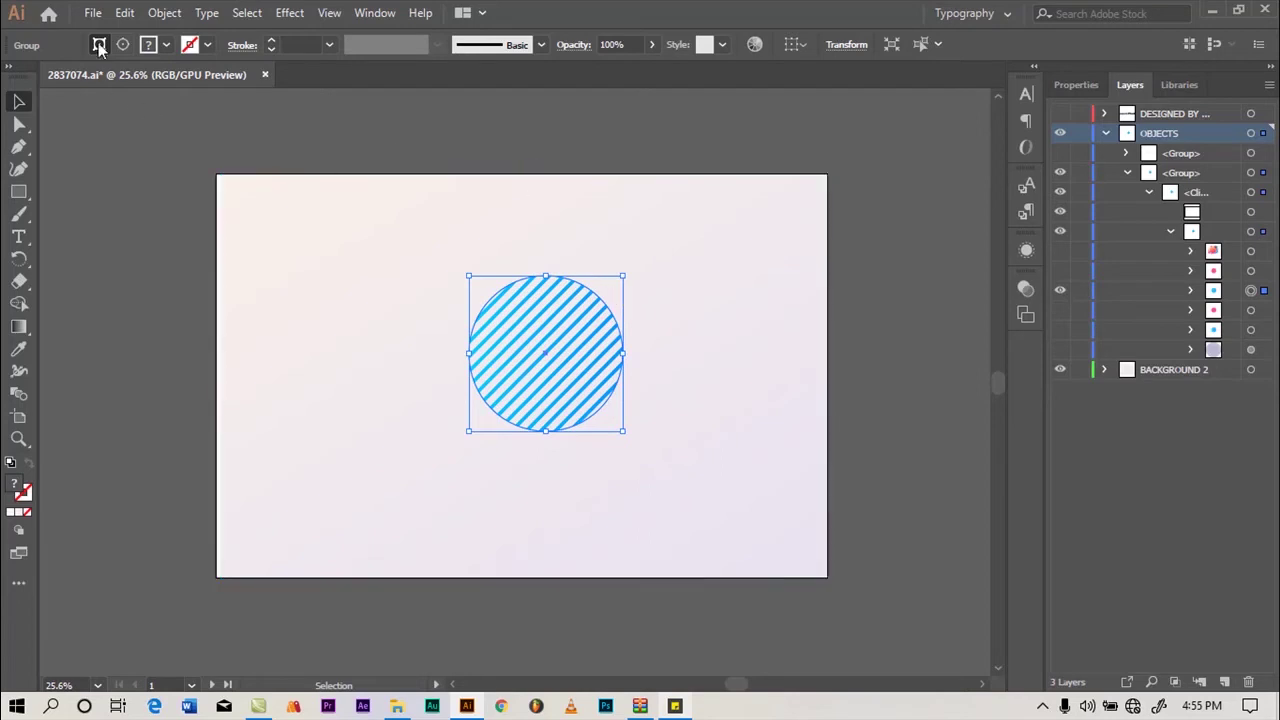
Start exporting the artwork as a PNG file named 1
left_click(92, 13)
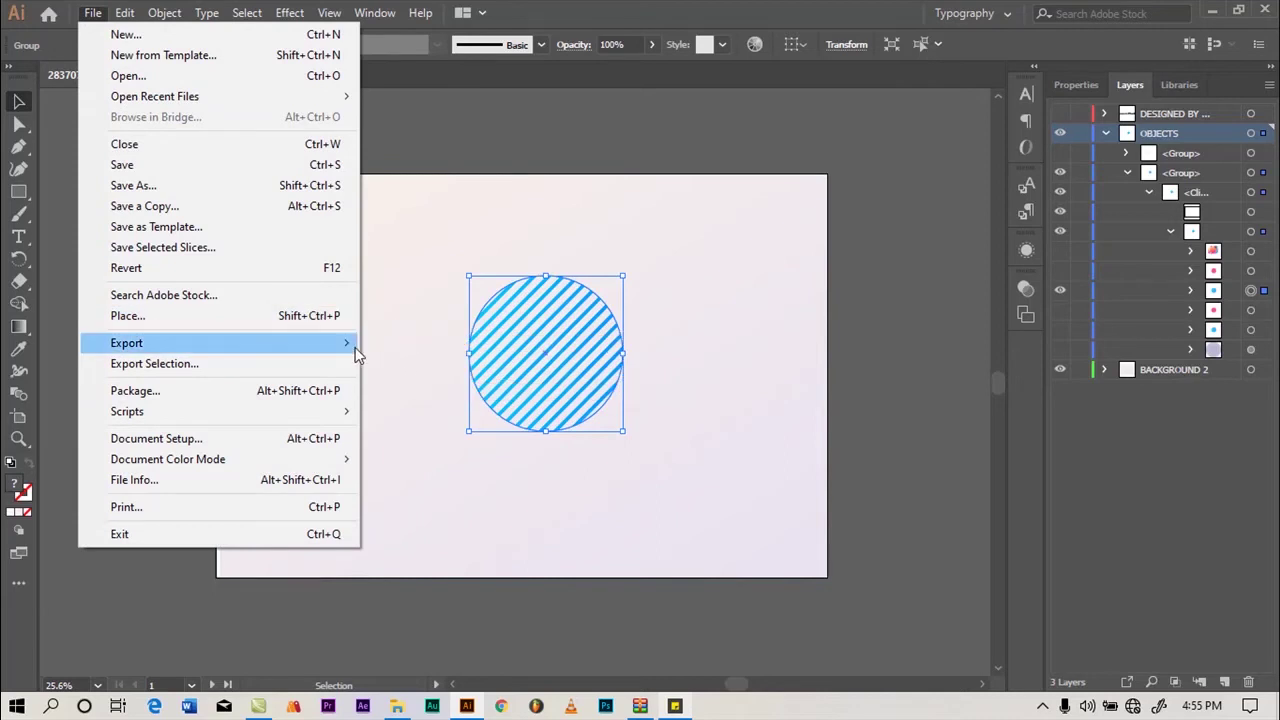
mouse_move(352, 346)
left_click(411, 363)
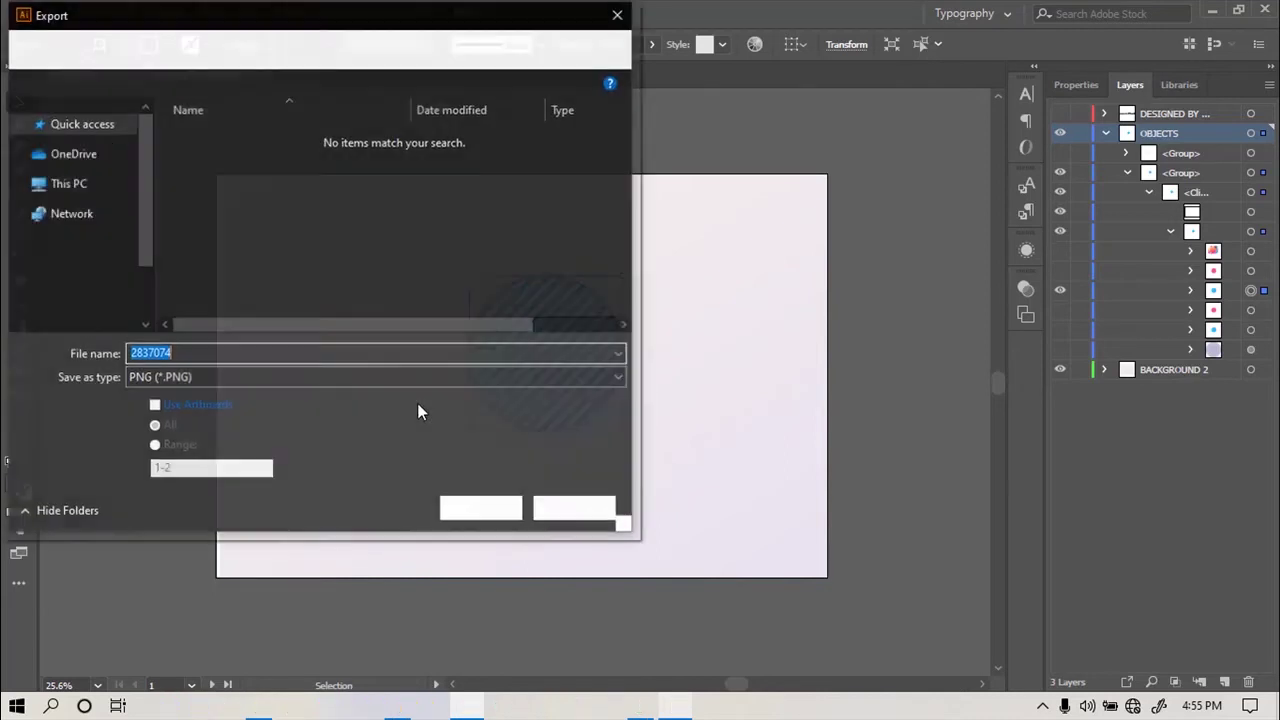
left_click(247, 377)
left_click(247, 377)
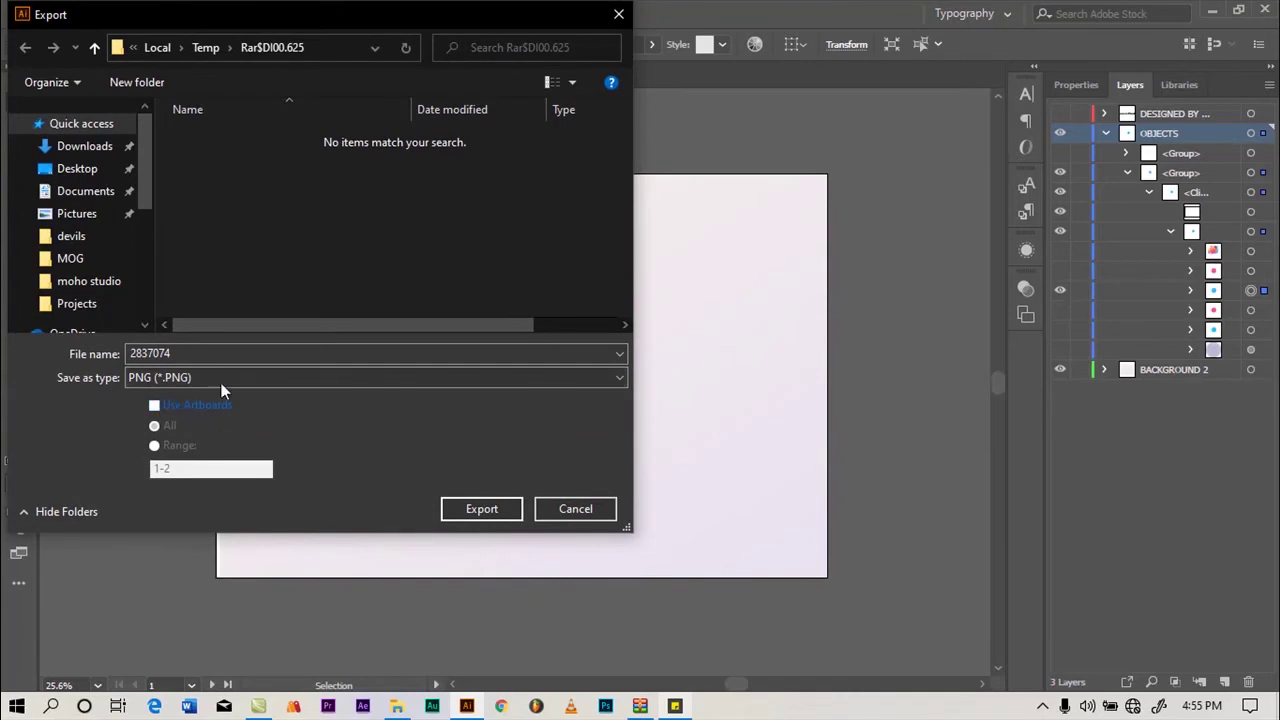
left_click_drag(179, 353, 130, 370)
type("1")
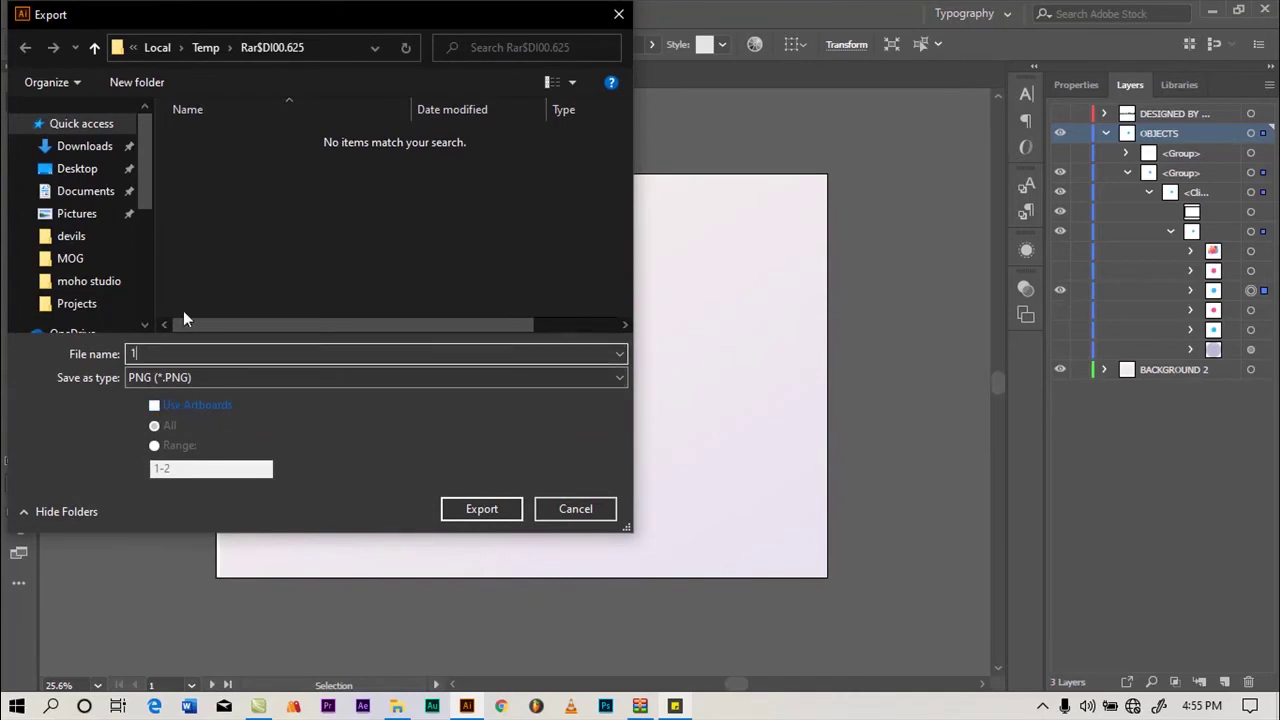
Create a folder named graph in Documents and open it as the export destination
left_click(98, 203)
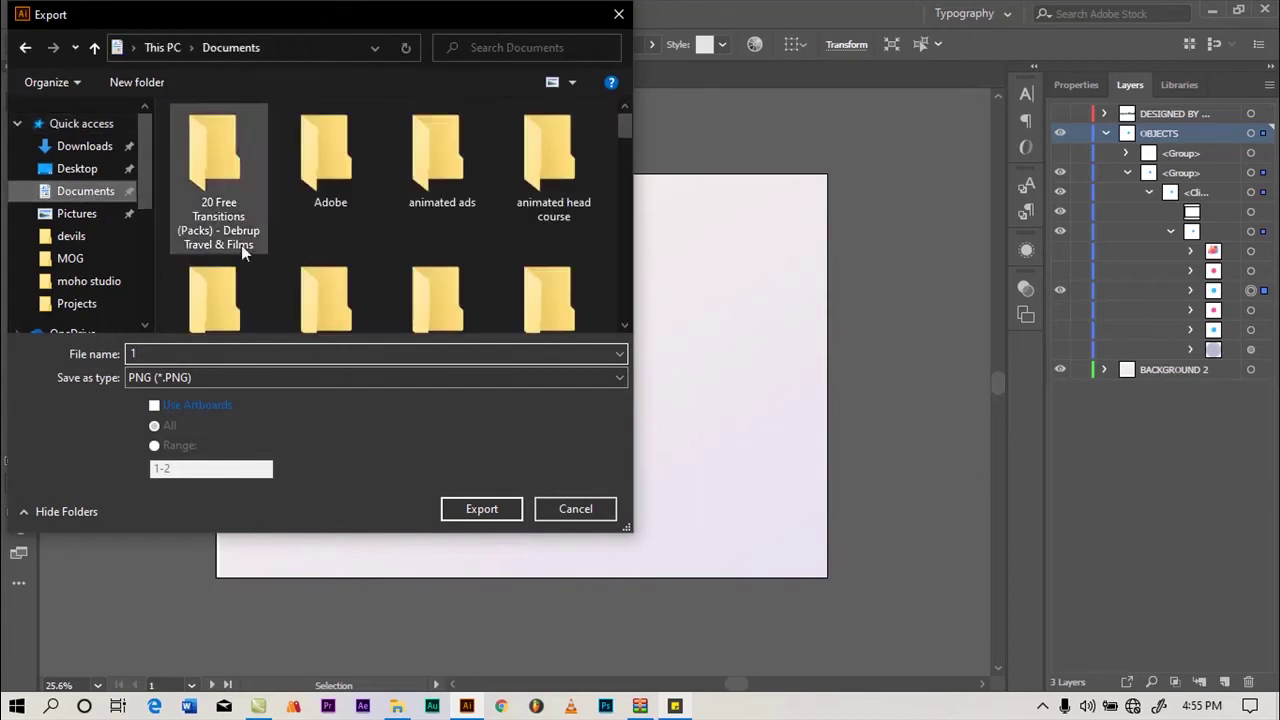
right_click(290, 231)
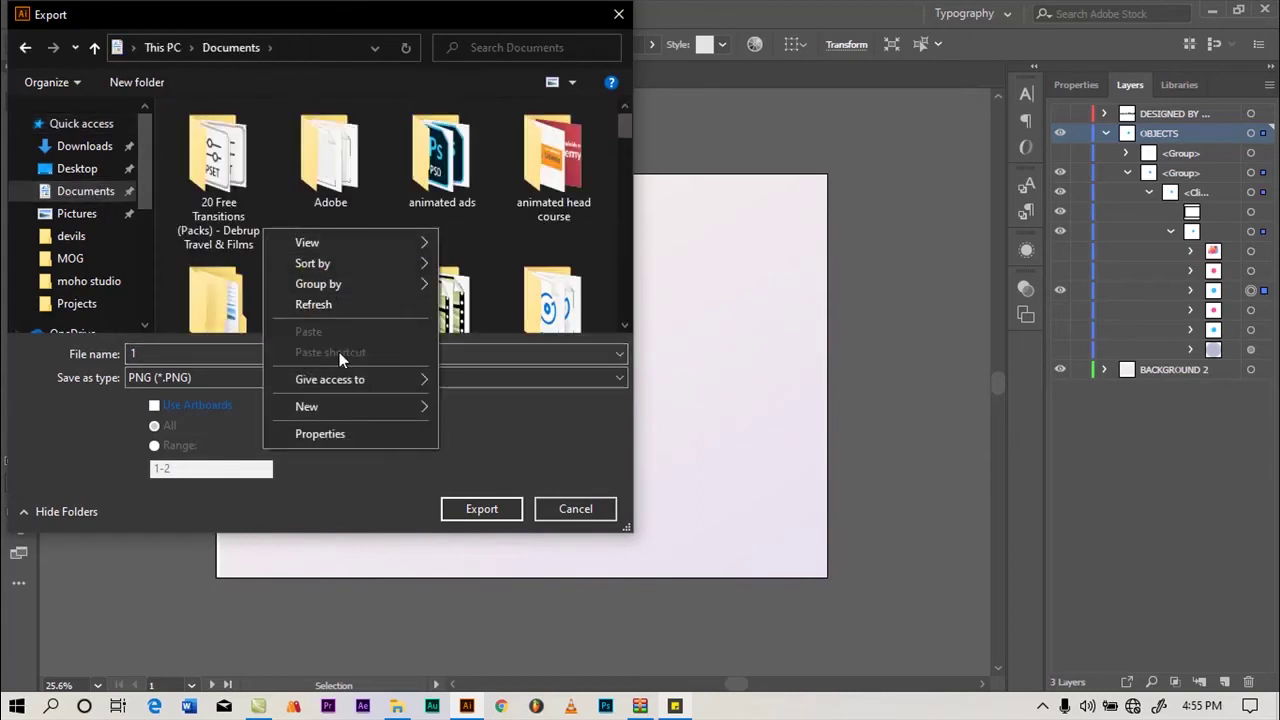
mouse_move(407, 409)
left_click(472, 409)
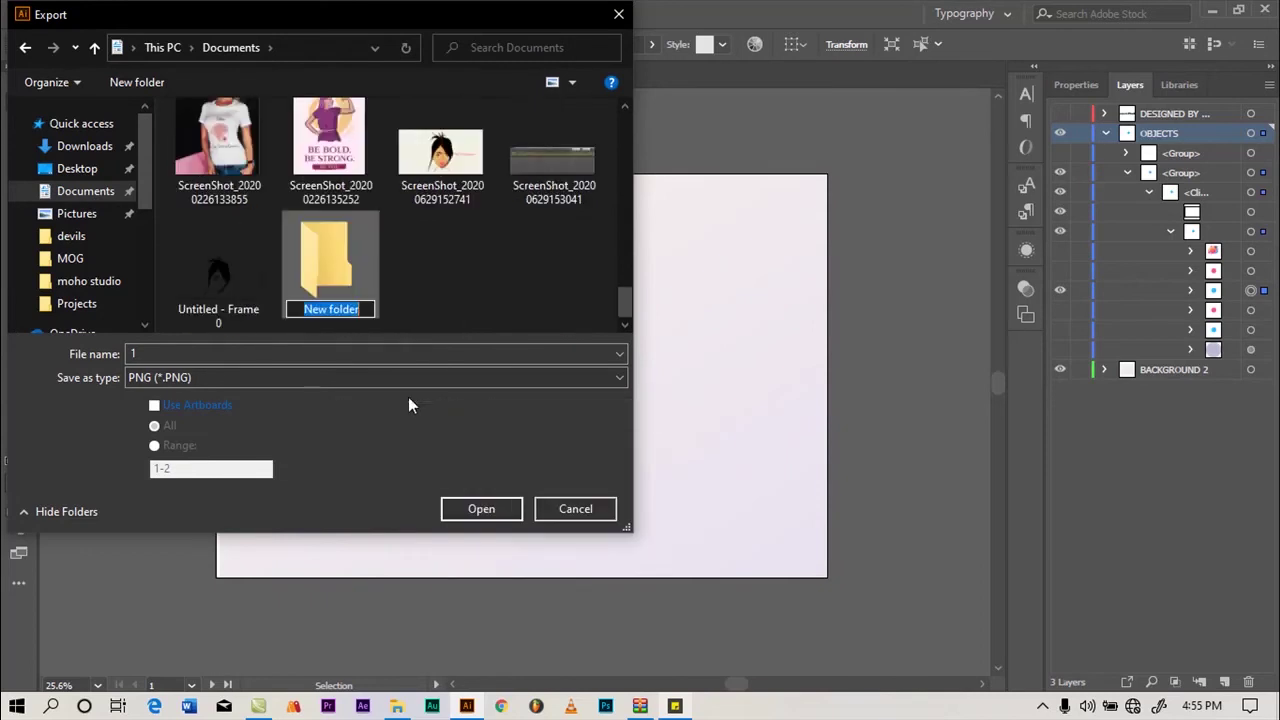
key("BackSpace")
type("grap")
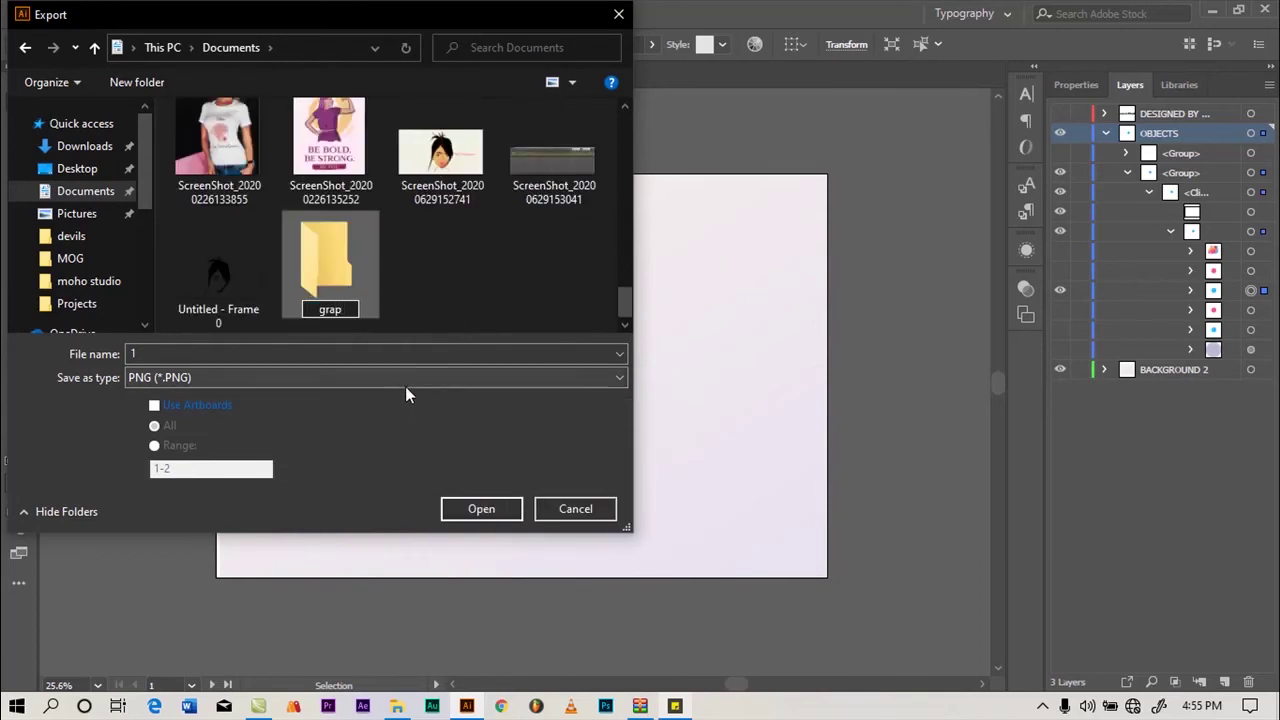
type("h")
key("Return")
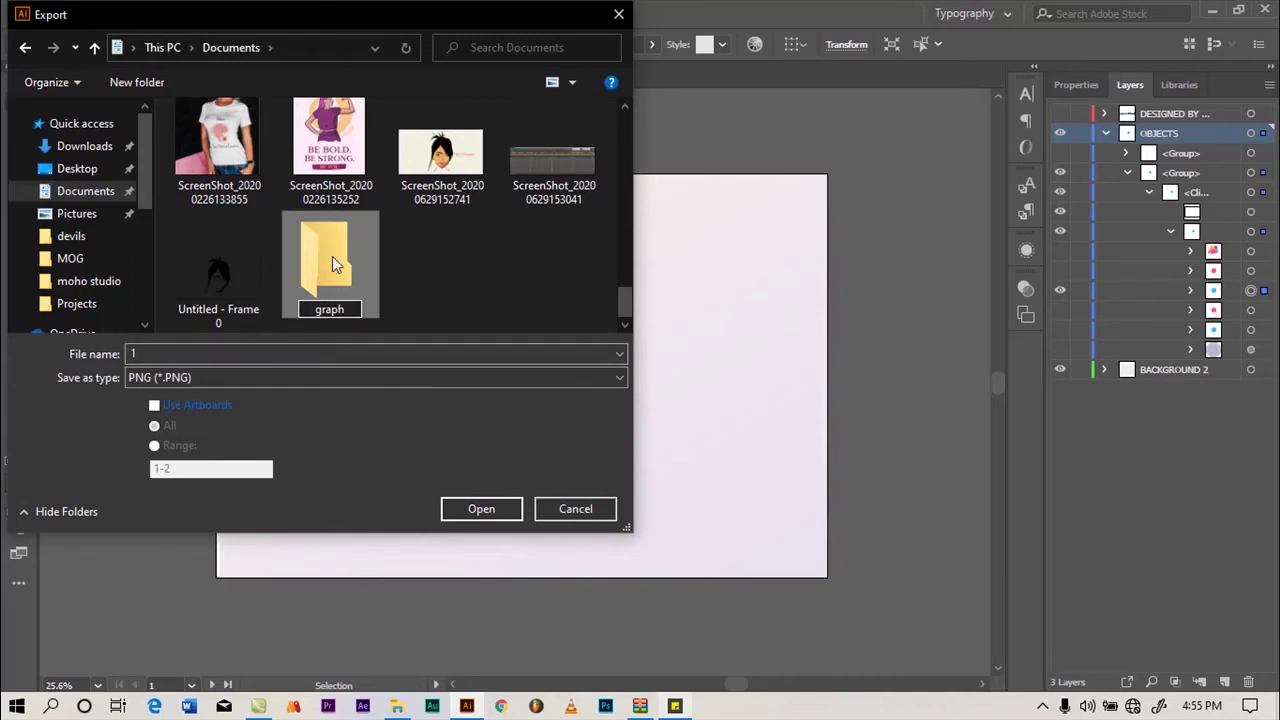
double_click(335, 256)
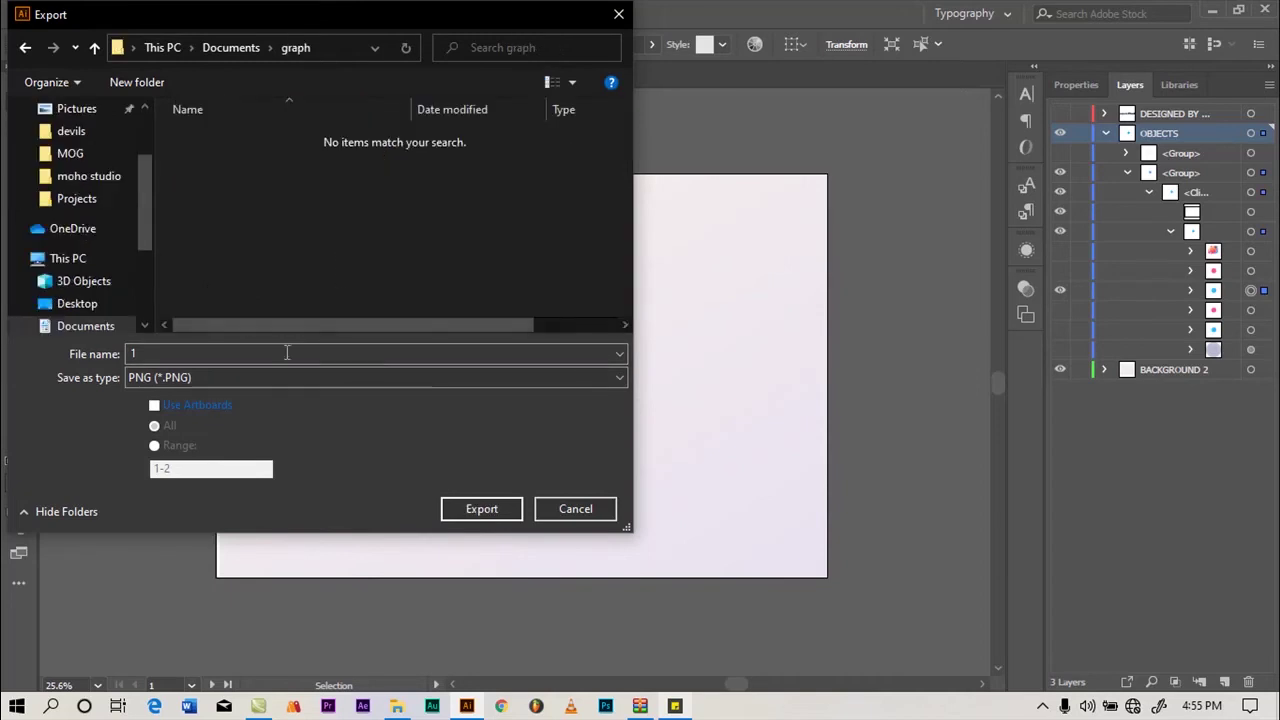
Proceed to the PNG options, cancel the export, and hide the BACKGROUND 2 layer
left_click(481, 508)
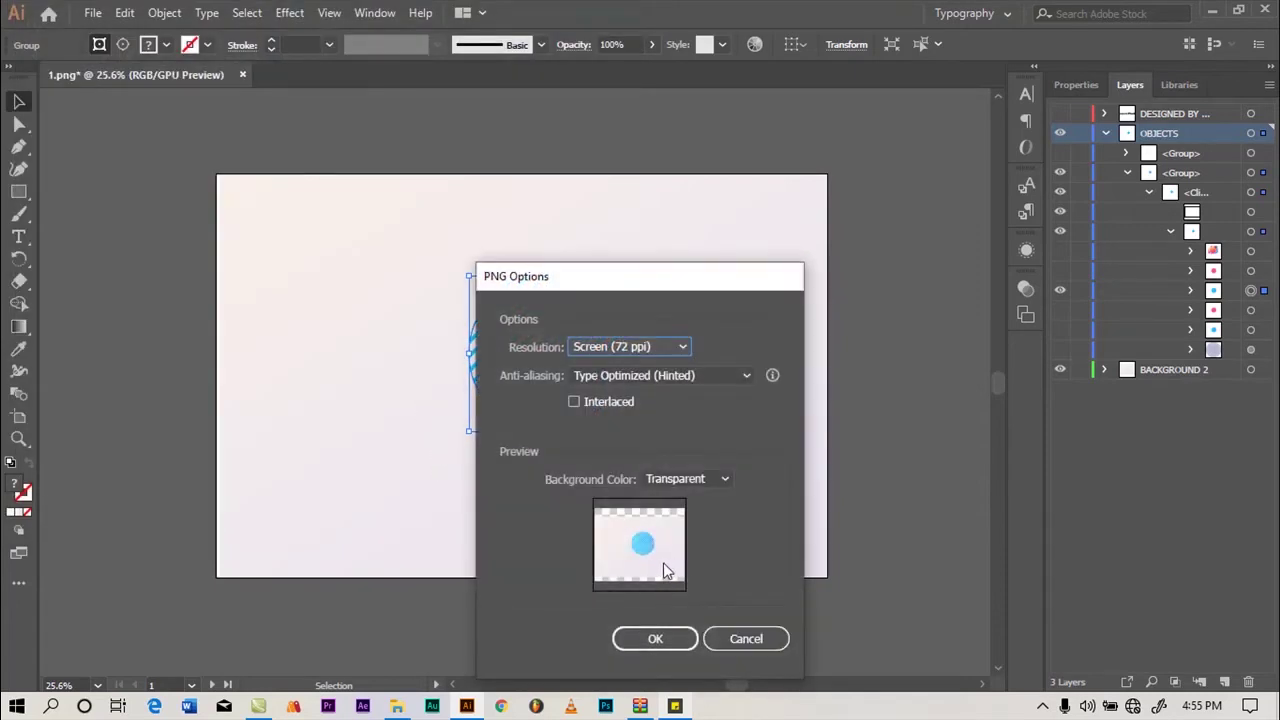
left_click(740, 636)
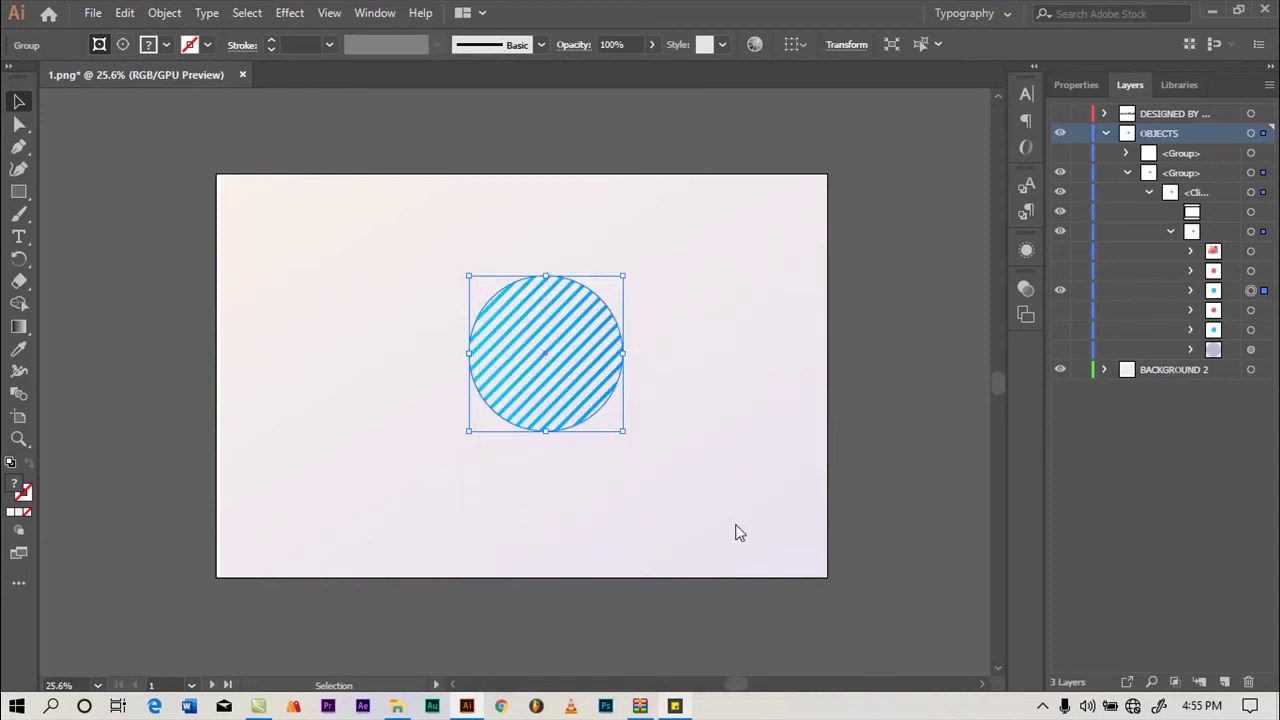
left_click(1061, 370)
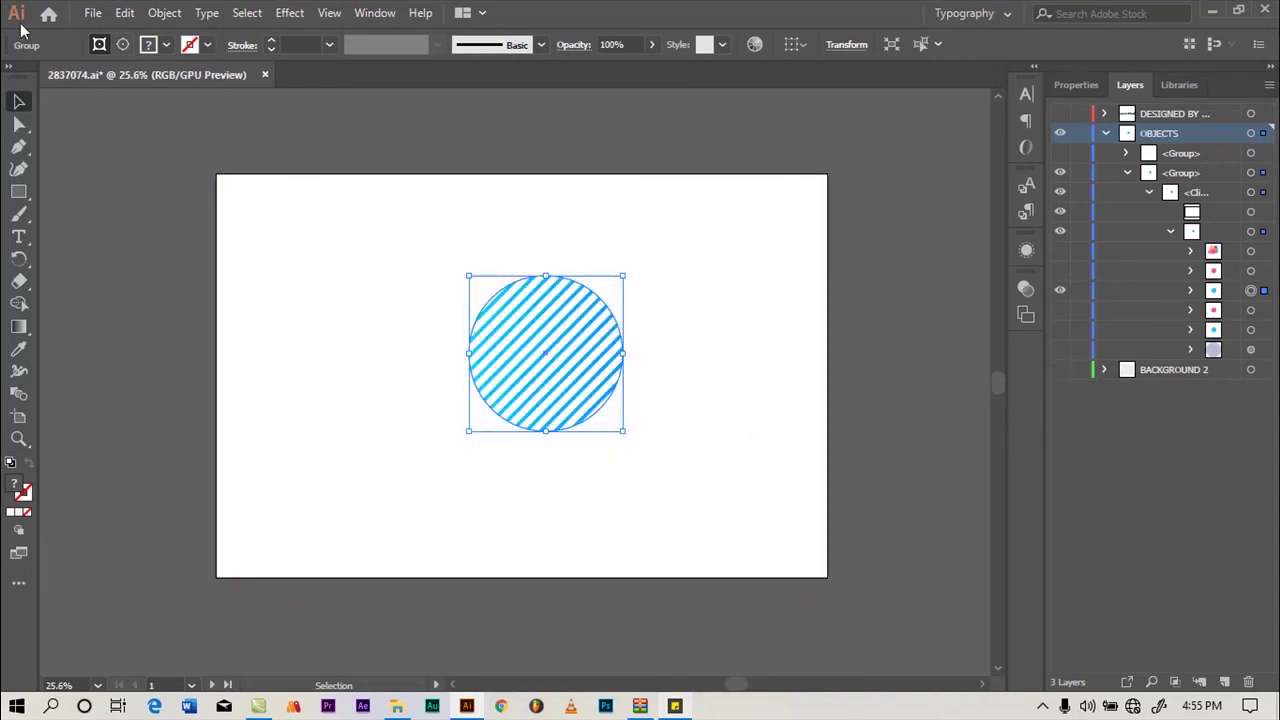
Export the blue striped circle as a PNG named 1 into Documents > graph, at Screen (72 ppi) with a transparent background
left_click(92, 12)
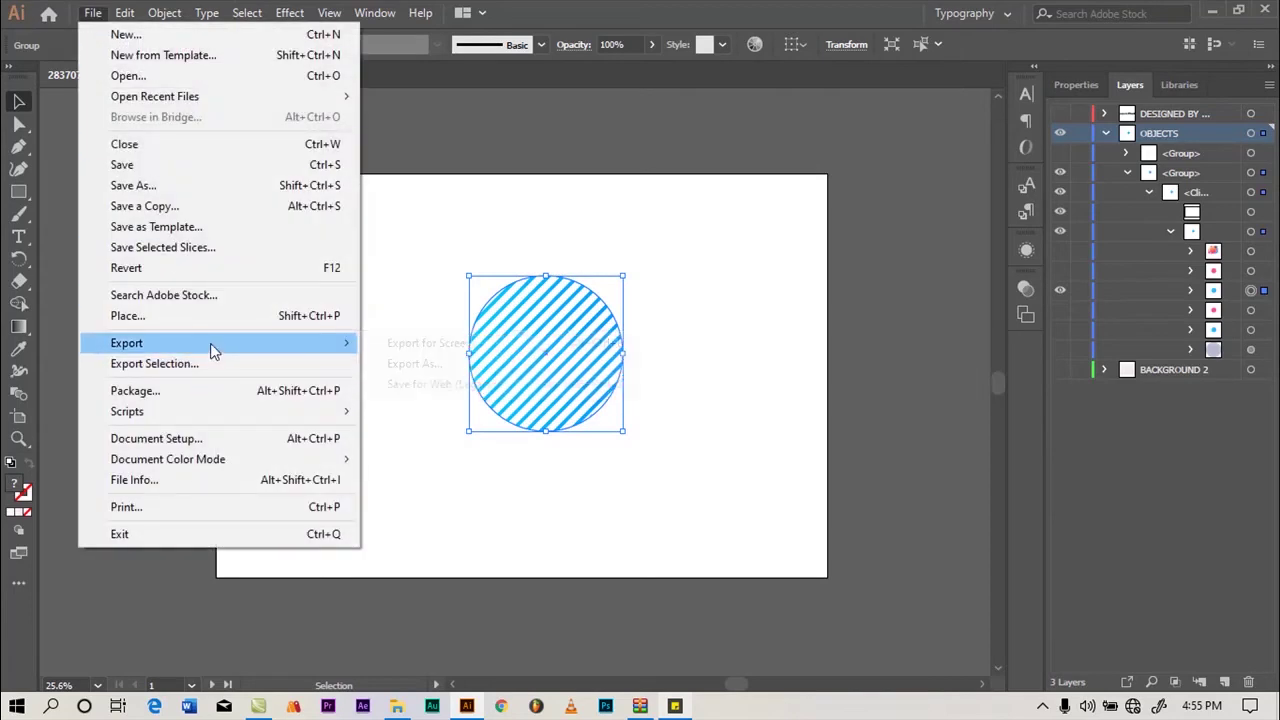
mouse_move(220, 357)
left_click(418, 364)
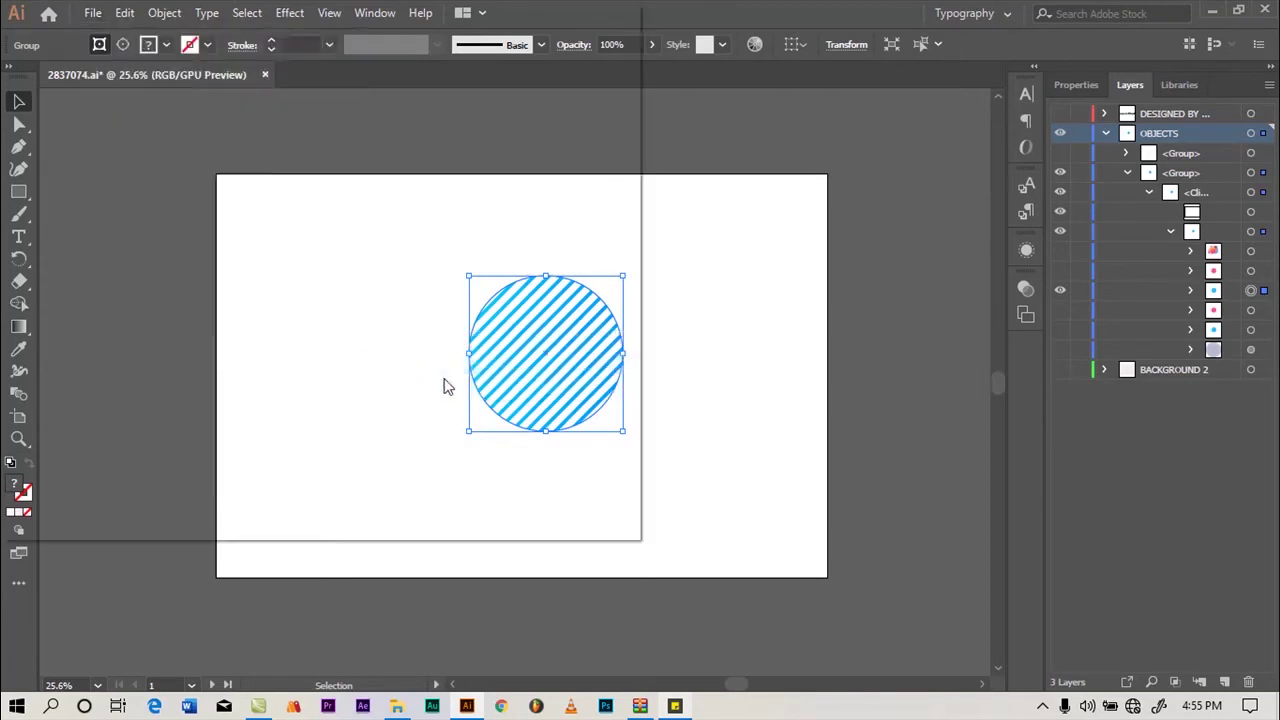
left_click(305, 378)
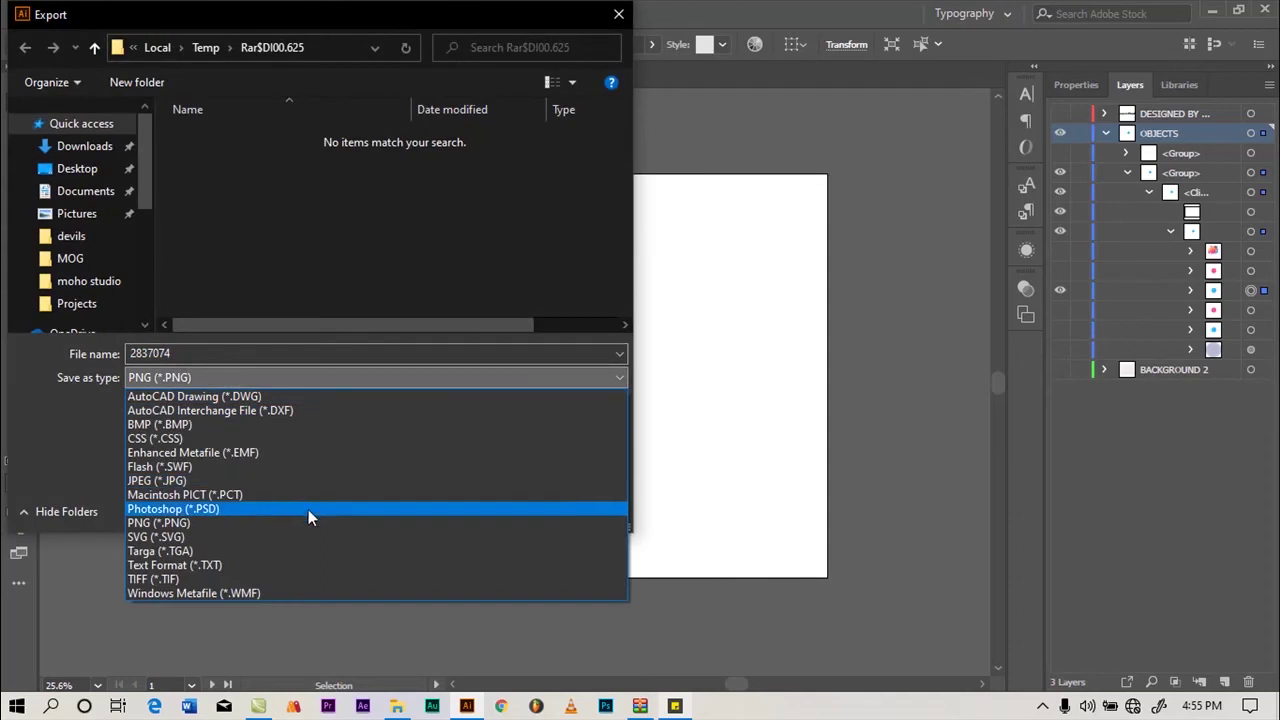
left_click(295, 377)
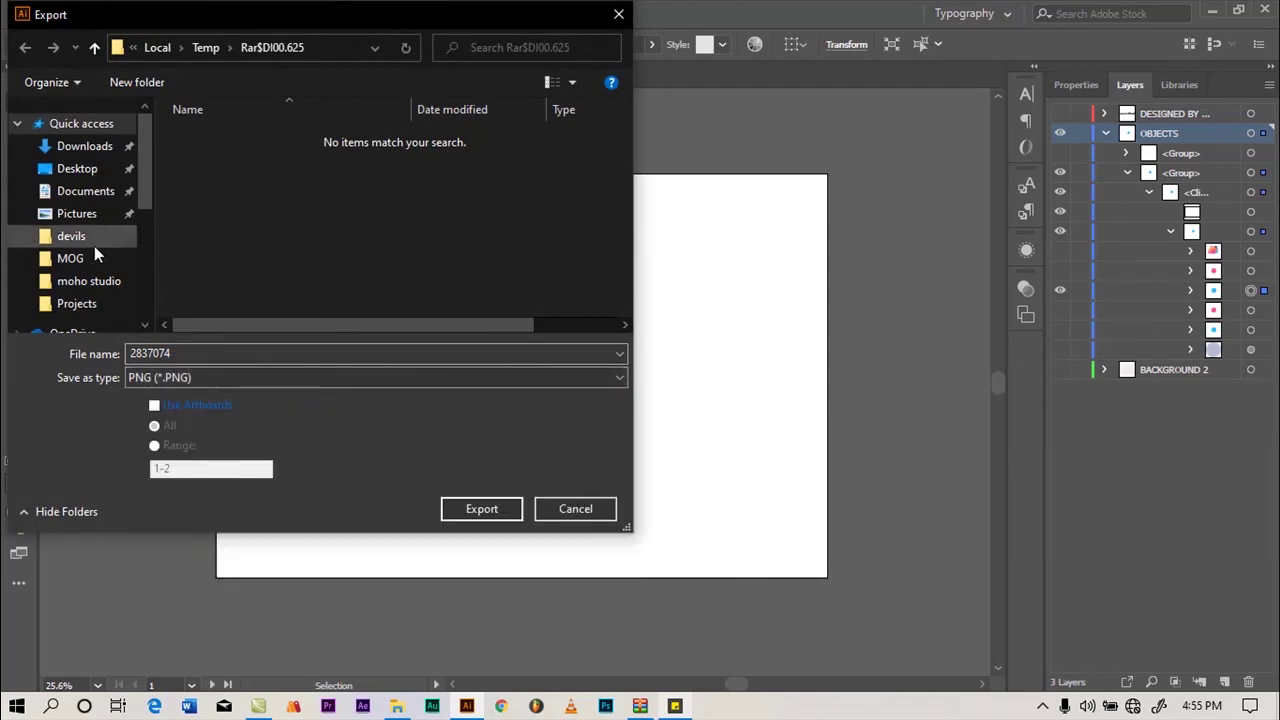
left_click(90, 194)
scroll(363, 322, "down", 5)
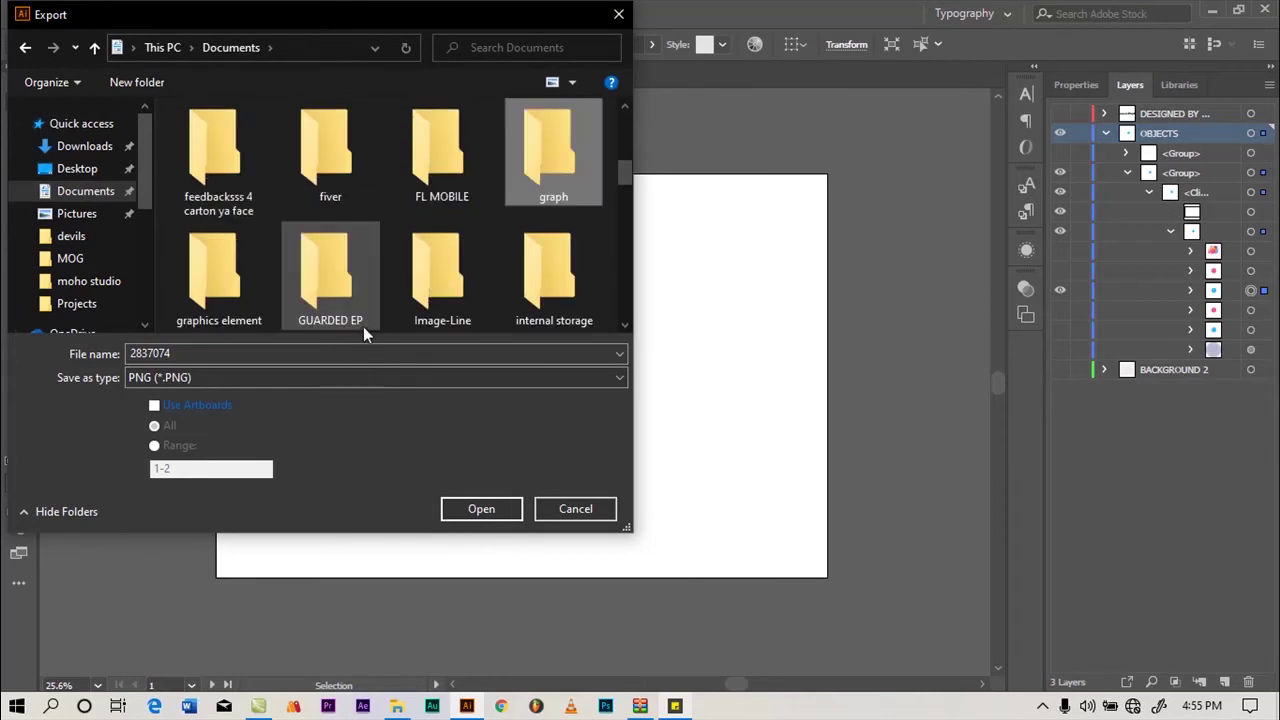
double_click(545, 150)
double_click(200, 354)
type("1")
left_click(487, 508)
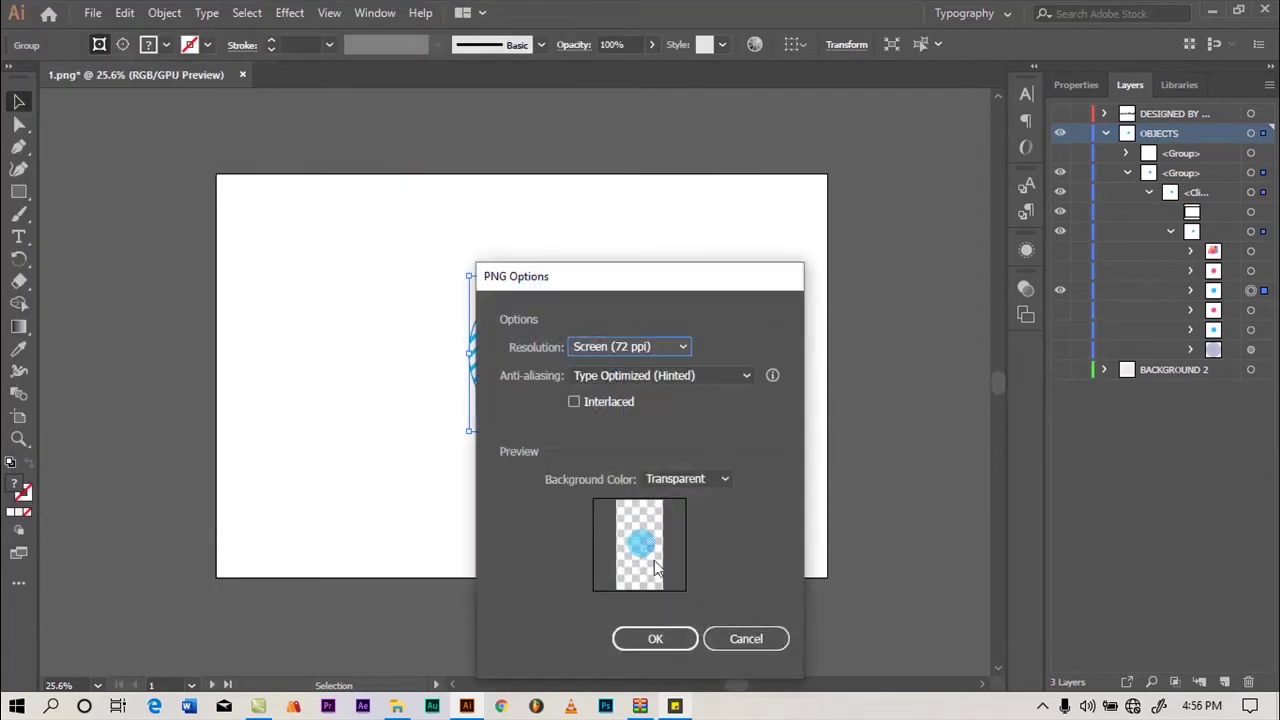
left_click(656, 639)
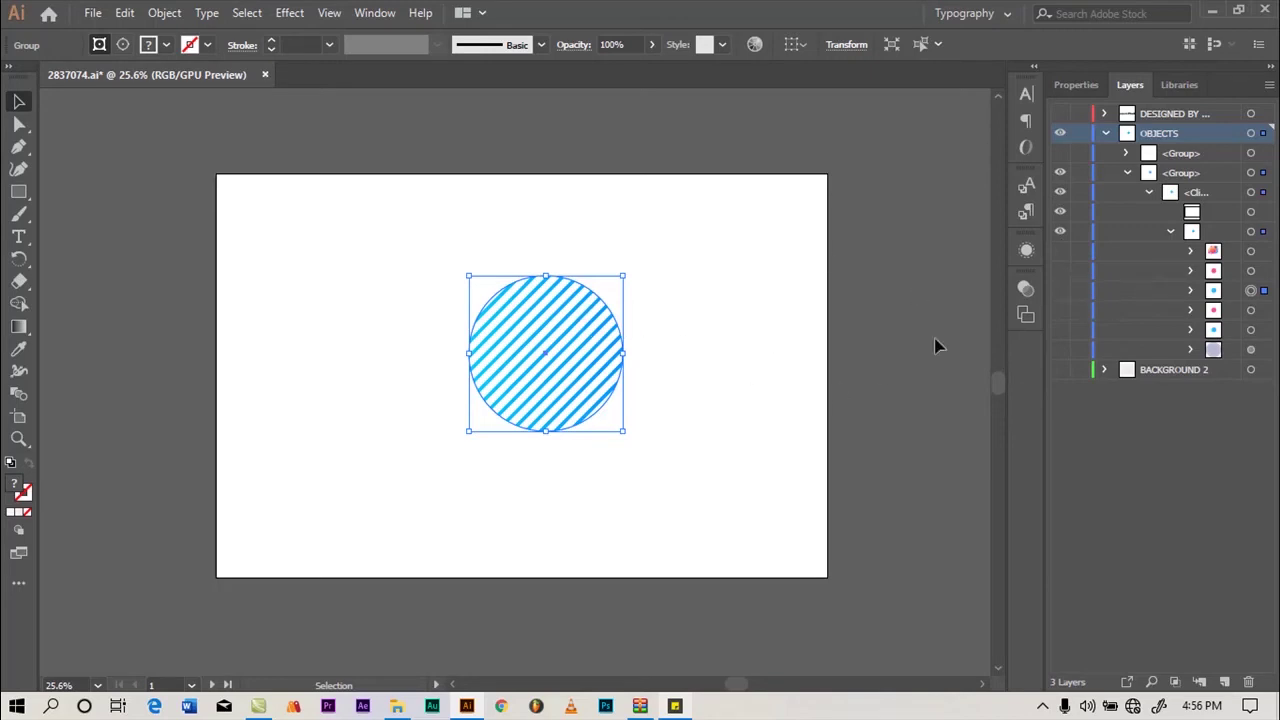
Show the upper pink striped circle's subgroup and move the circle to the middle of the artboard
left_click(1062, 271)
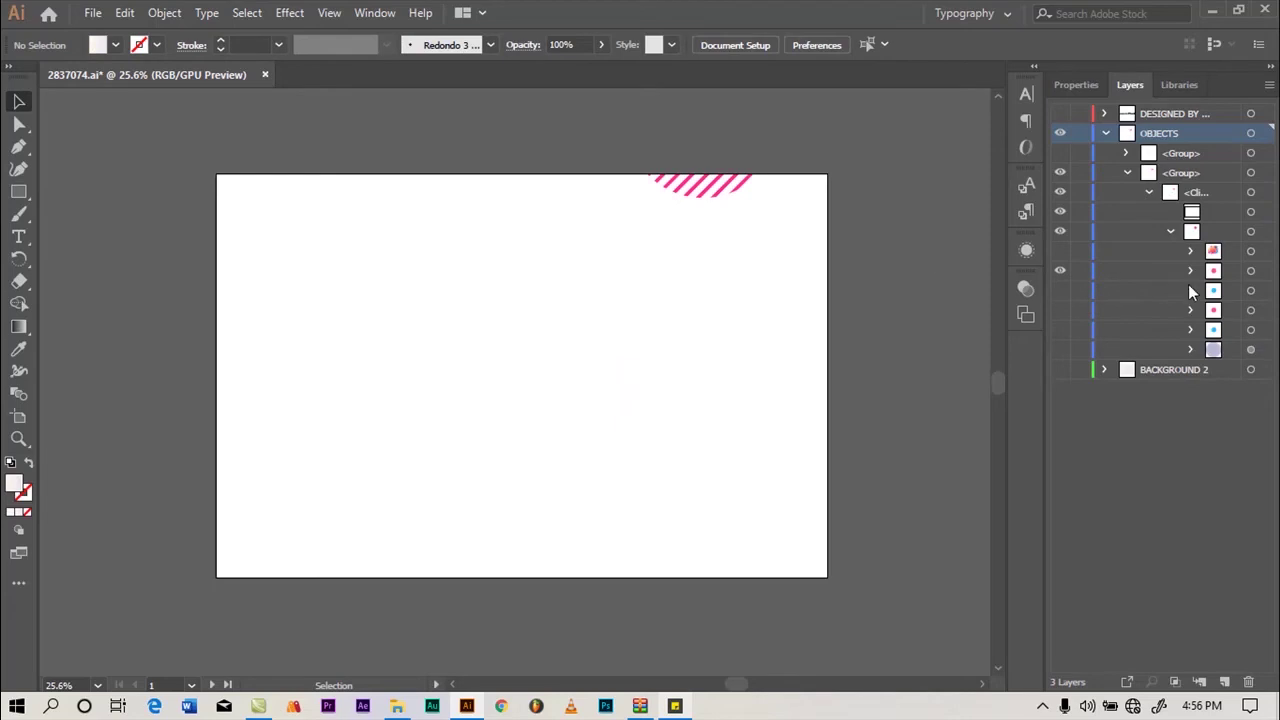
left_click(1251, 271)
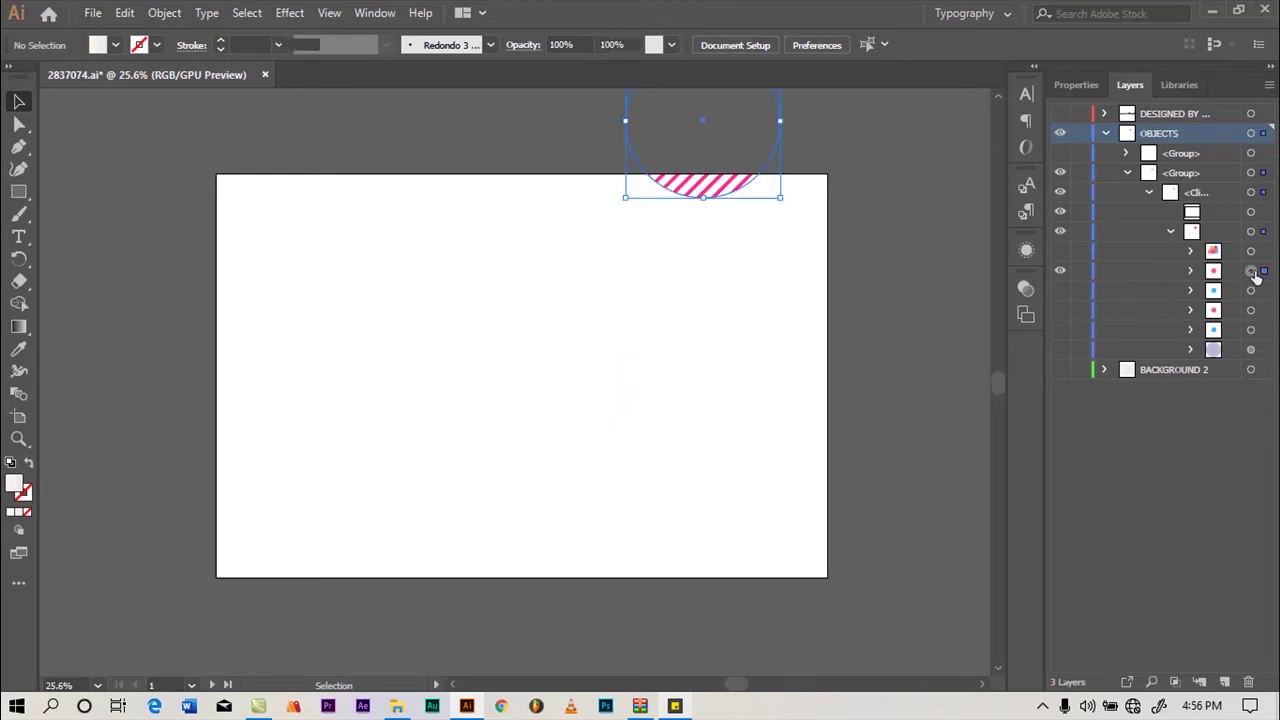
mouse_move(735, 145)
left_mouse_down()
mouse_move(709, 249)
mouse_move(640, 296)
mouse_move(531, 423)
mouse_move(545, 393)
left_mouse_up()
Export the pink striped circle as a PNG named 2 into Documents > graph, at Screen (72 ppi) with a transparent background
left_click(93, 12)
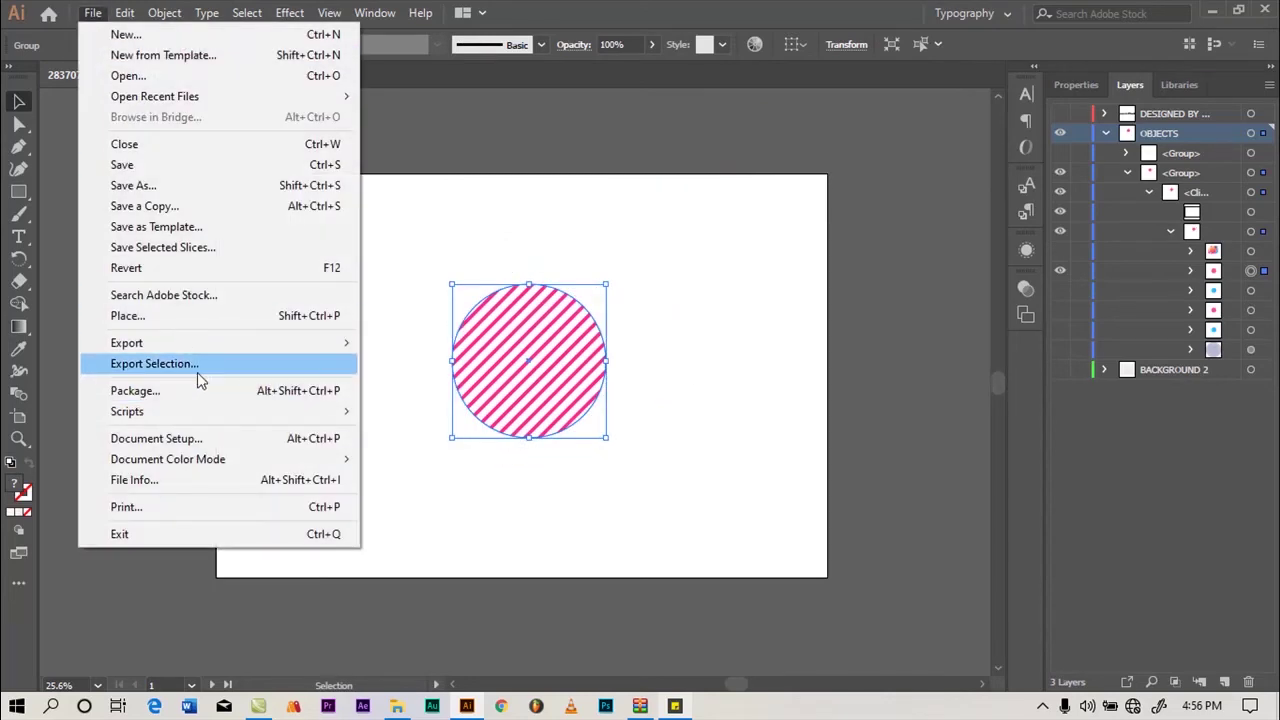
mouse_move(340, 343)
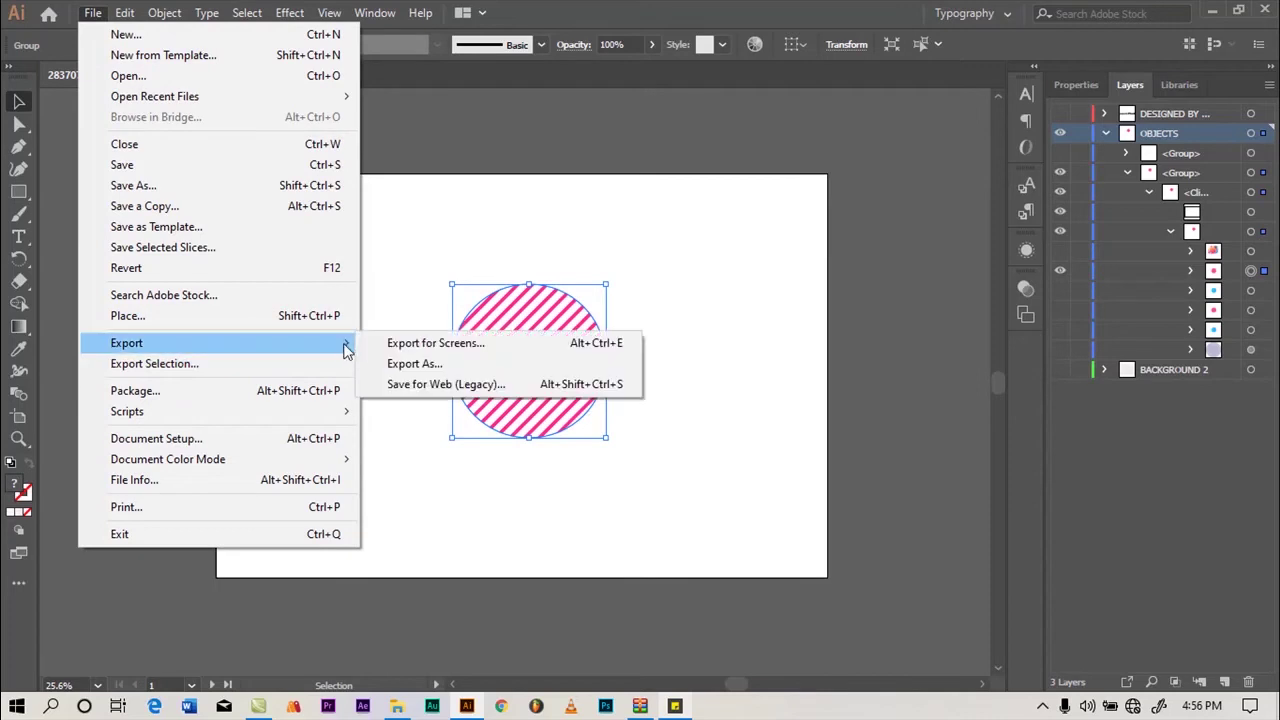
left_click(424, 365)
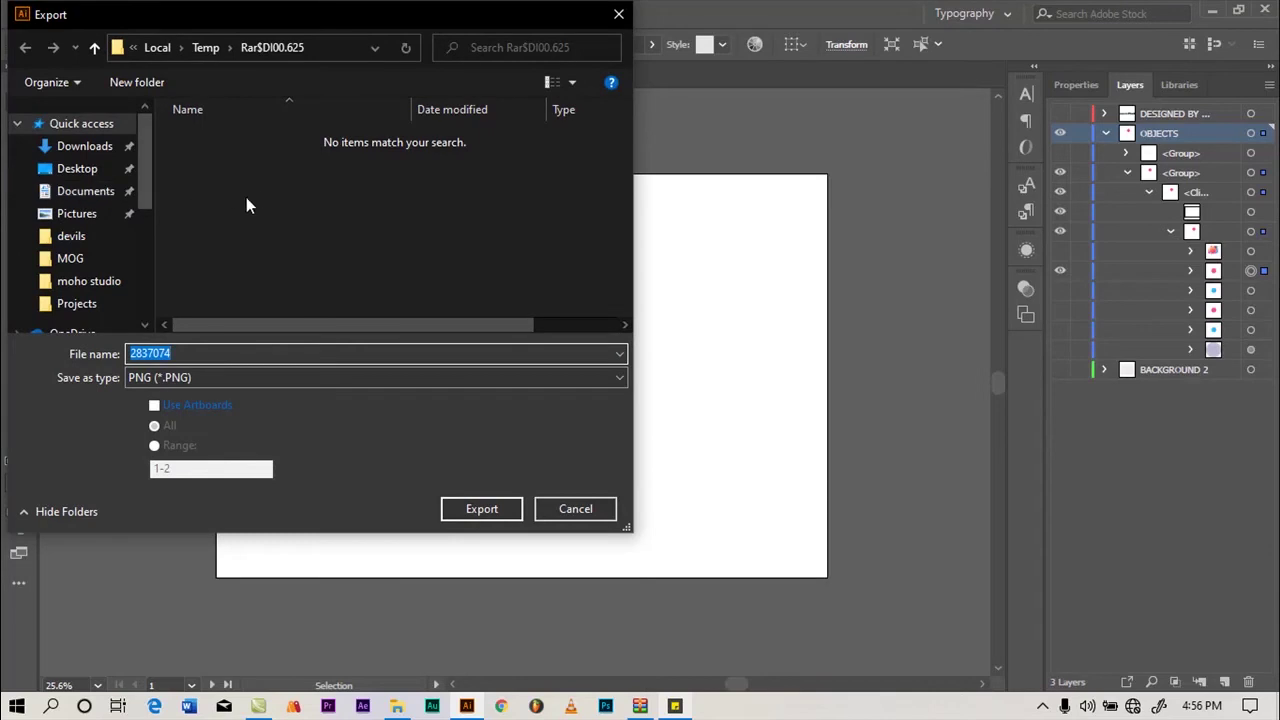
left_click(100, 192)
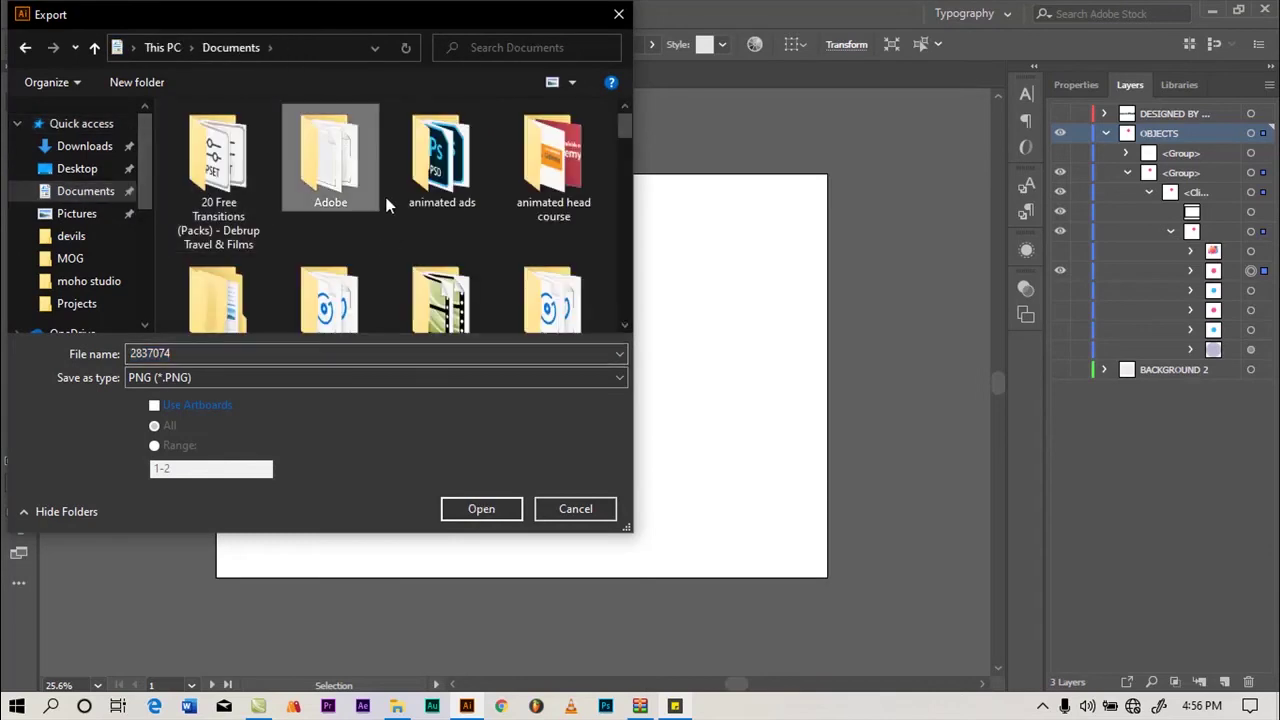
scroll(383, 186, "down", 3)
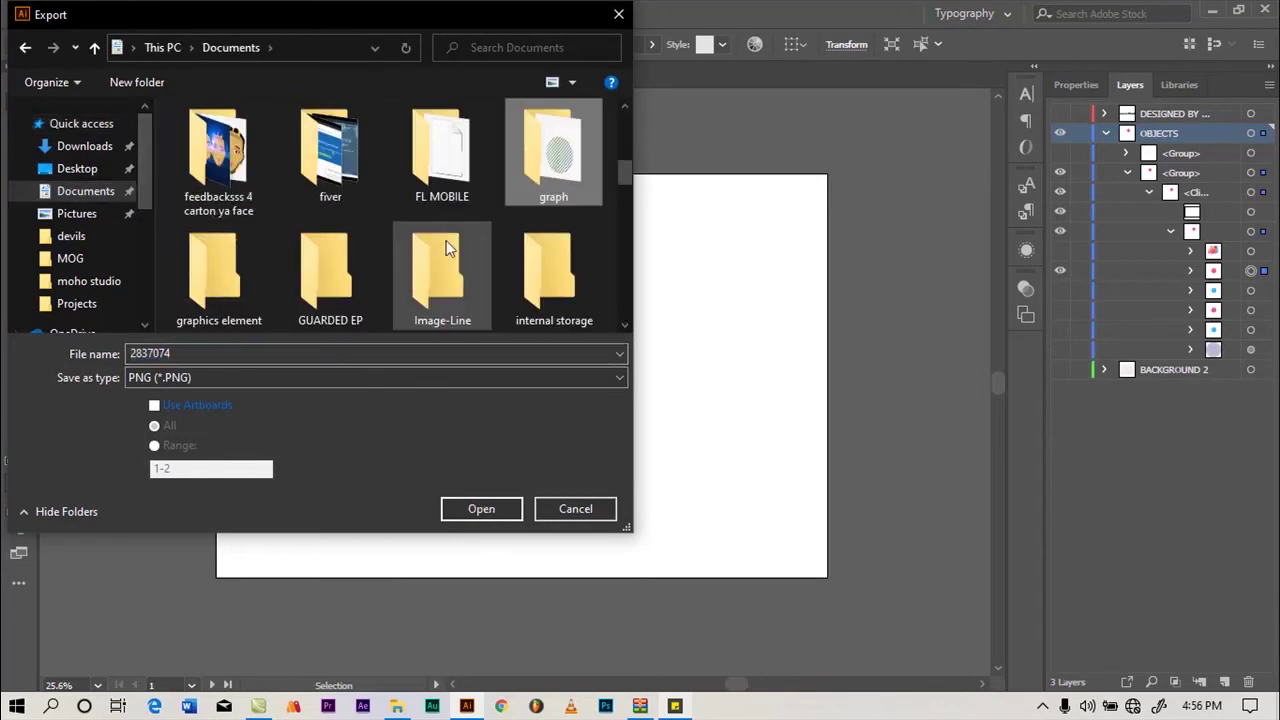
double_click(555, 178)
double_click(220, 354)
type("2")
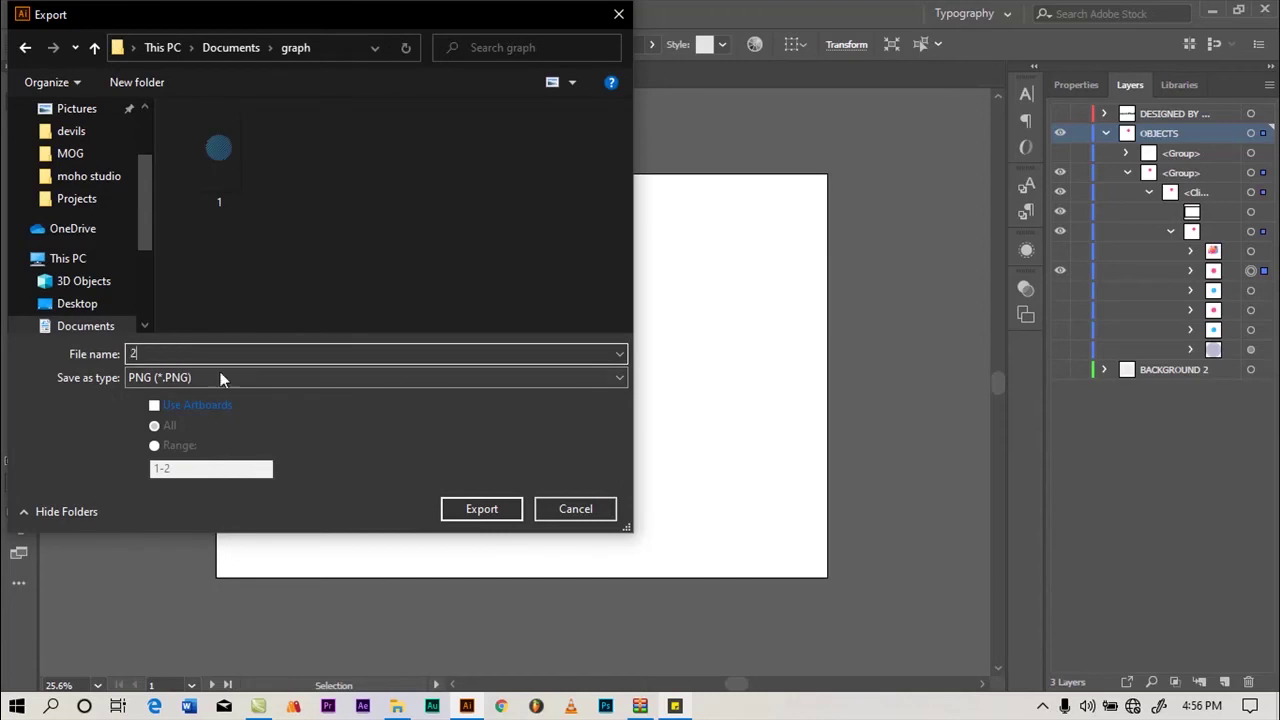
left_click(495, 512)
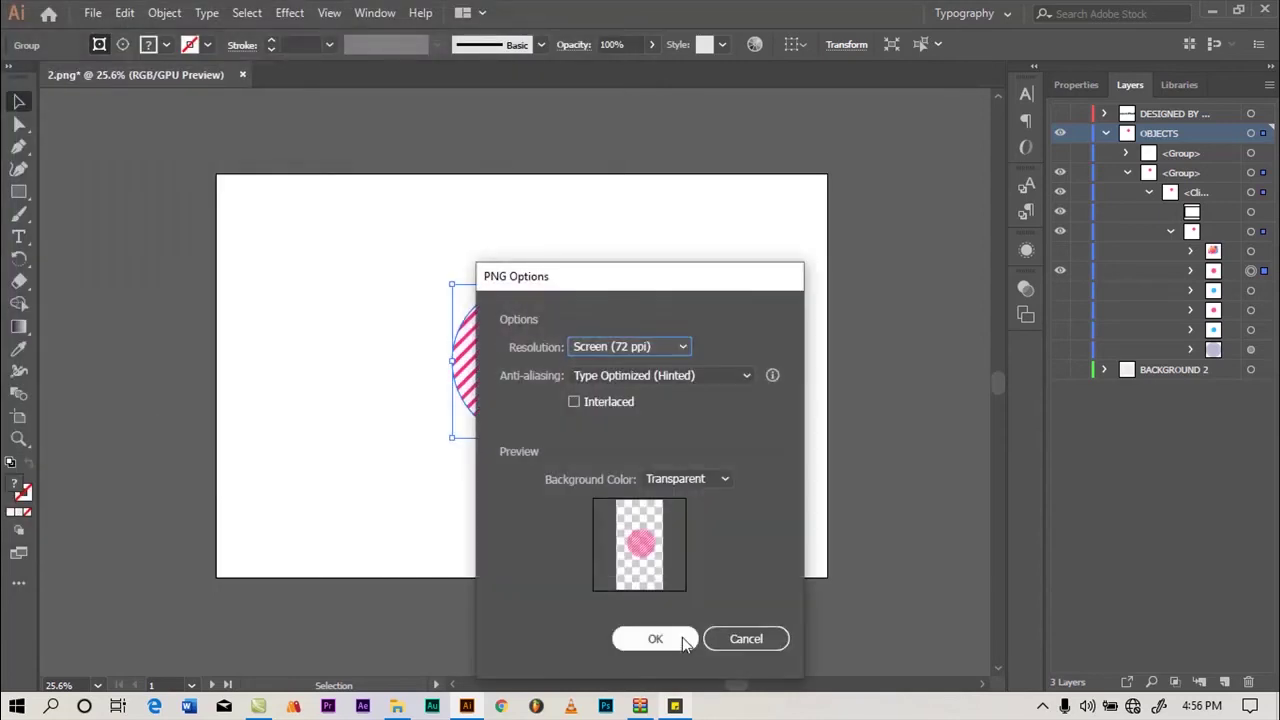
left_click(682, 640)
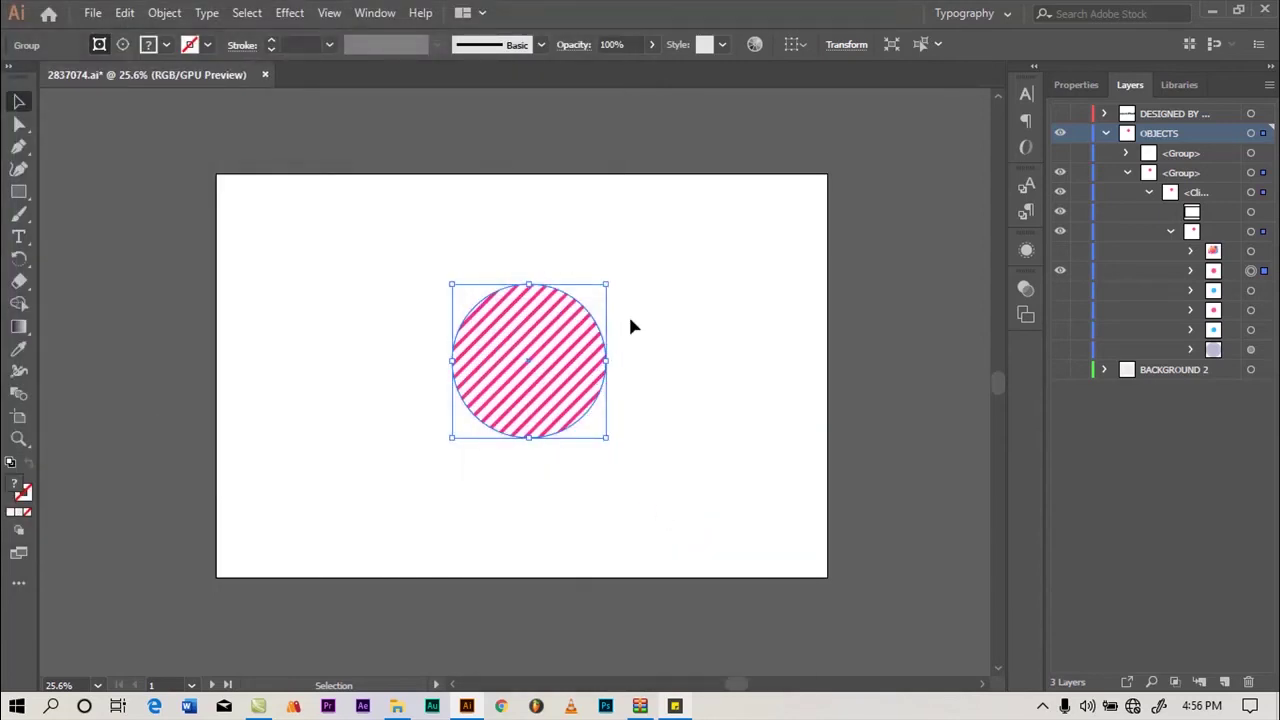
Hide the pink striped circle and show the subgroup holding the main composition of overlapping circles
left_click(1058, 270)
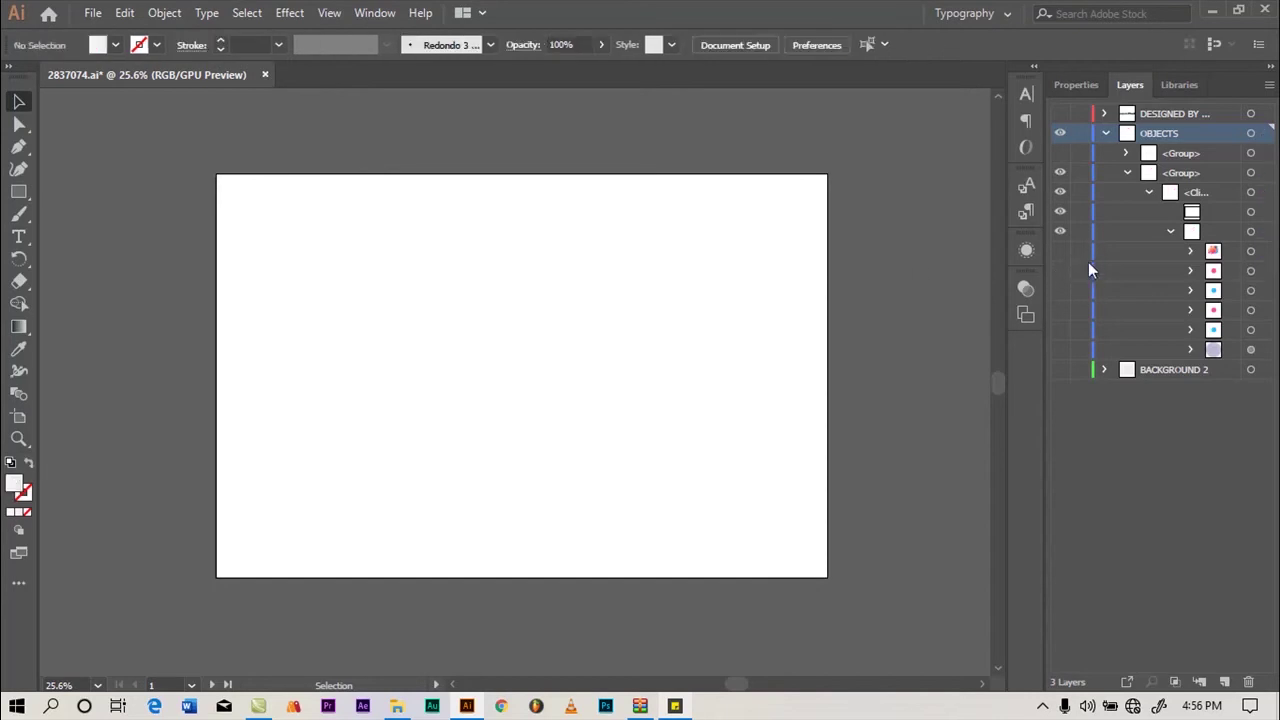
left_click(1062, 251)
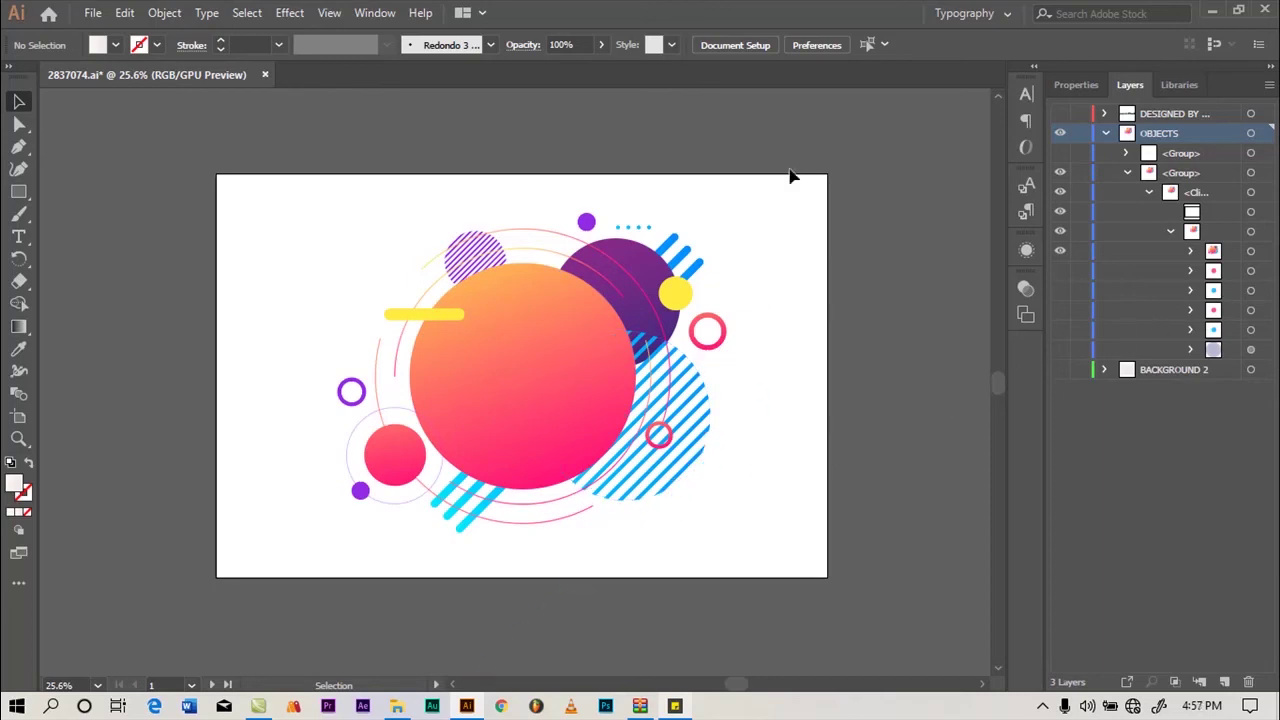
left_click_drag(1063, 296, 1063, 277)
left_click(1061, 290)
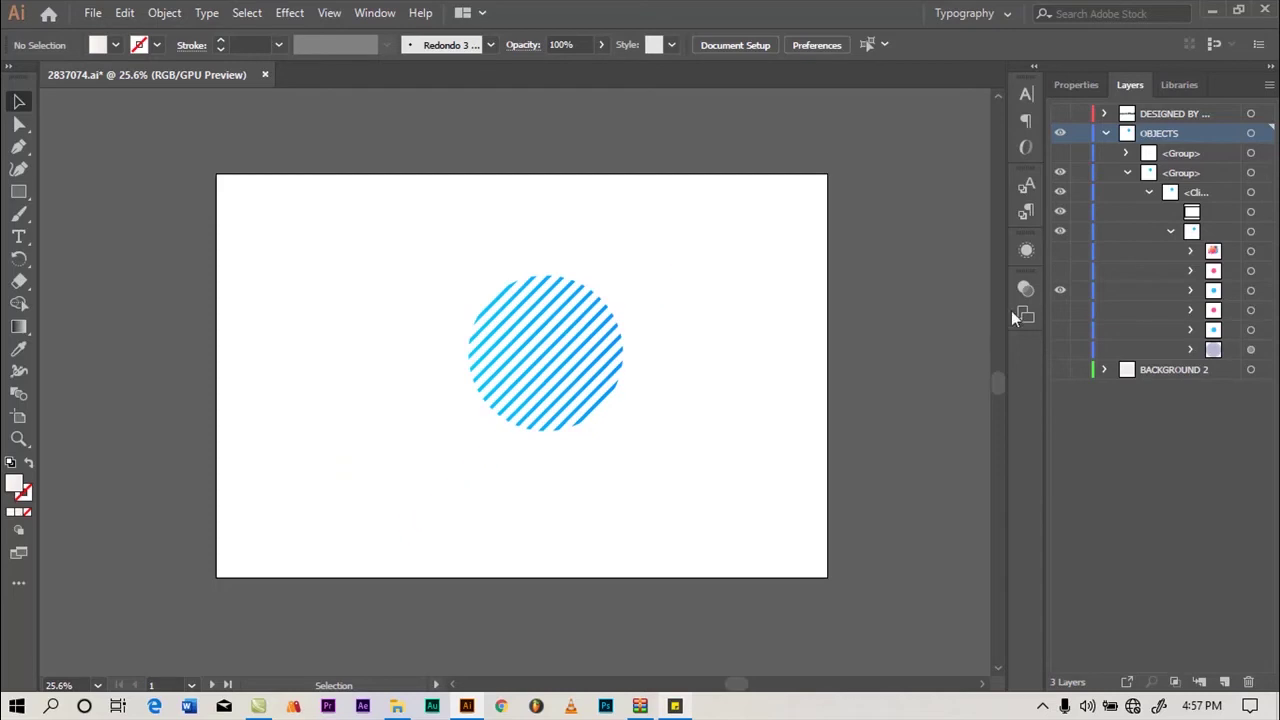
left_click(1061, 292)
left_click(1062, 253)
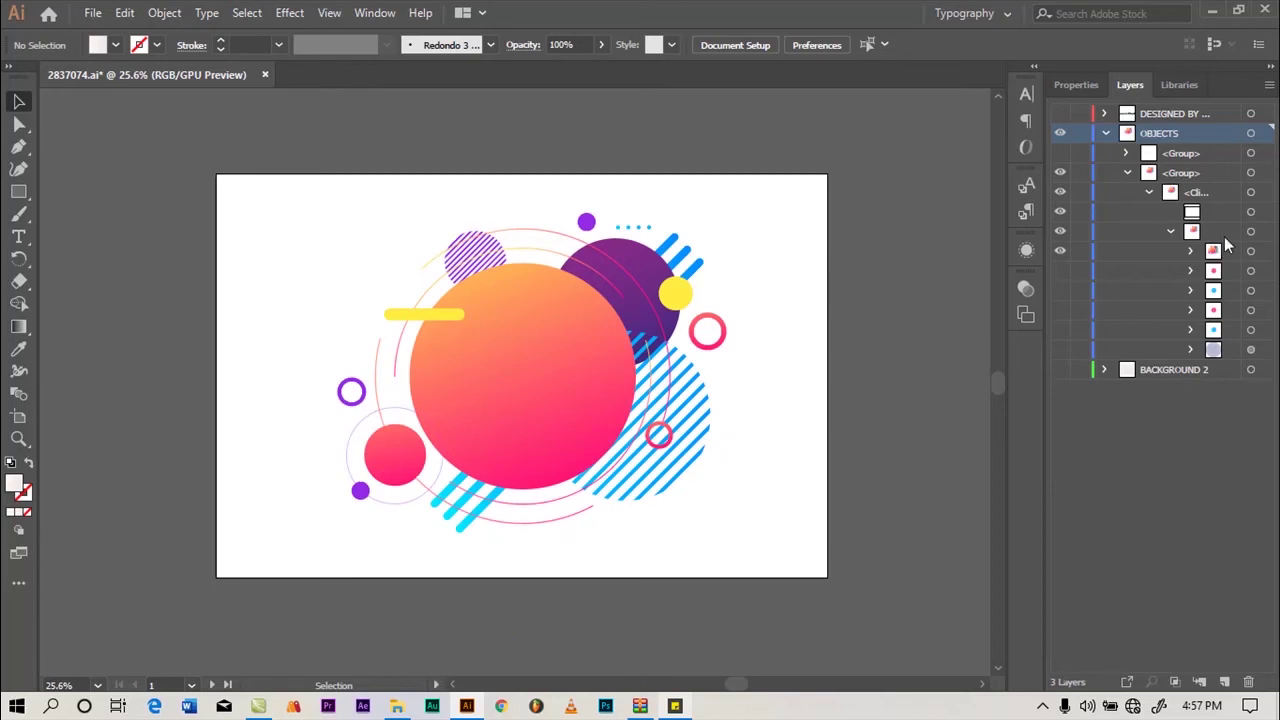
Expand the main composition's subgroup and hide all of its elements except the yellow horizontal bar
left_click(1190, 252)
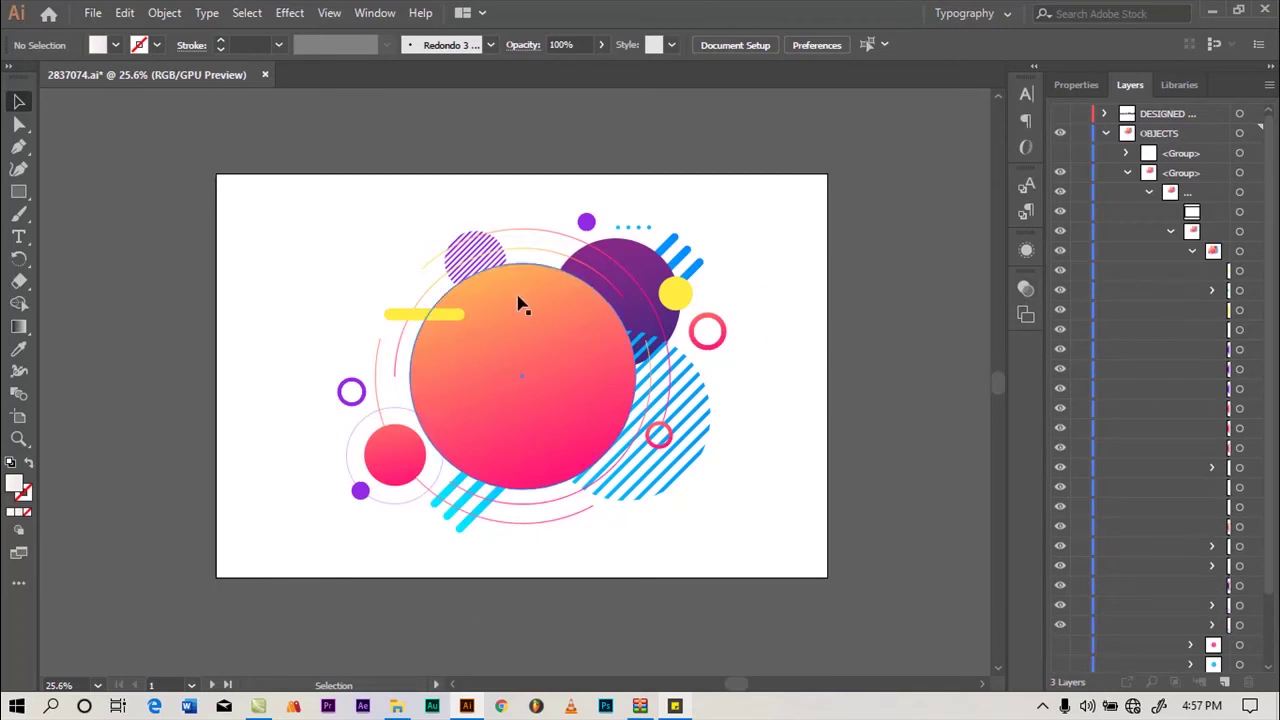
left_click(1061, 292)
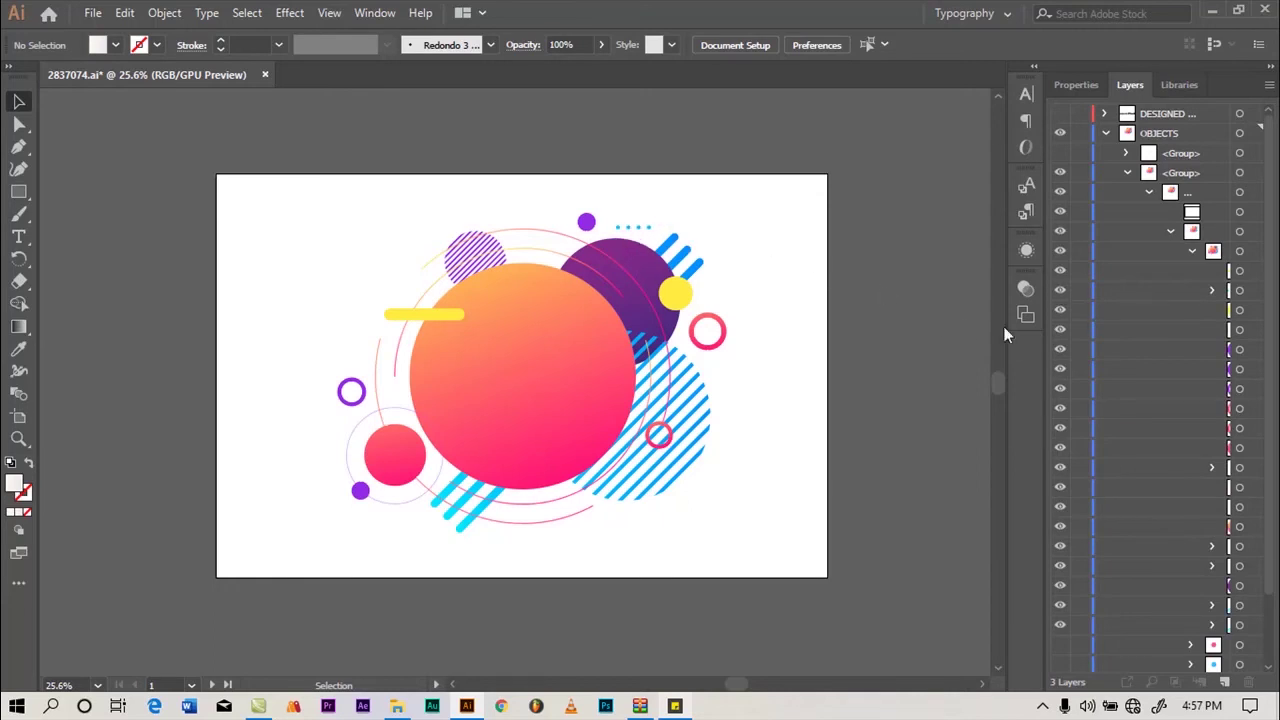
left_click(1060, 312)
left_click(1061, 312)
left_click(1061, 330)
left_click(1061, 331)
left_click_drag(1062, 277, 1061, 625)
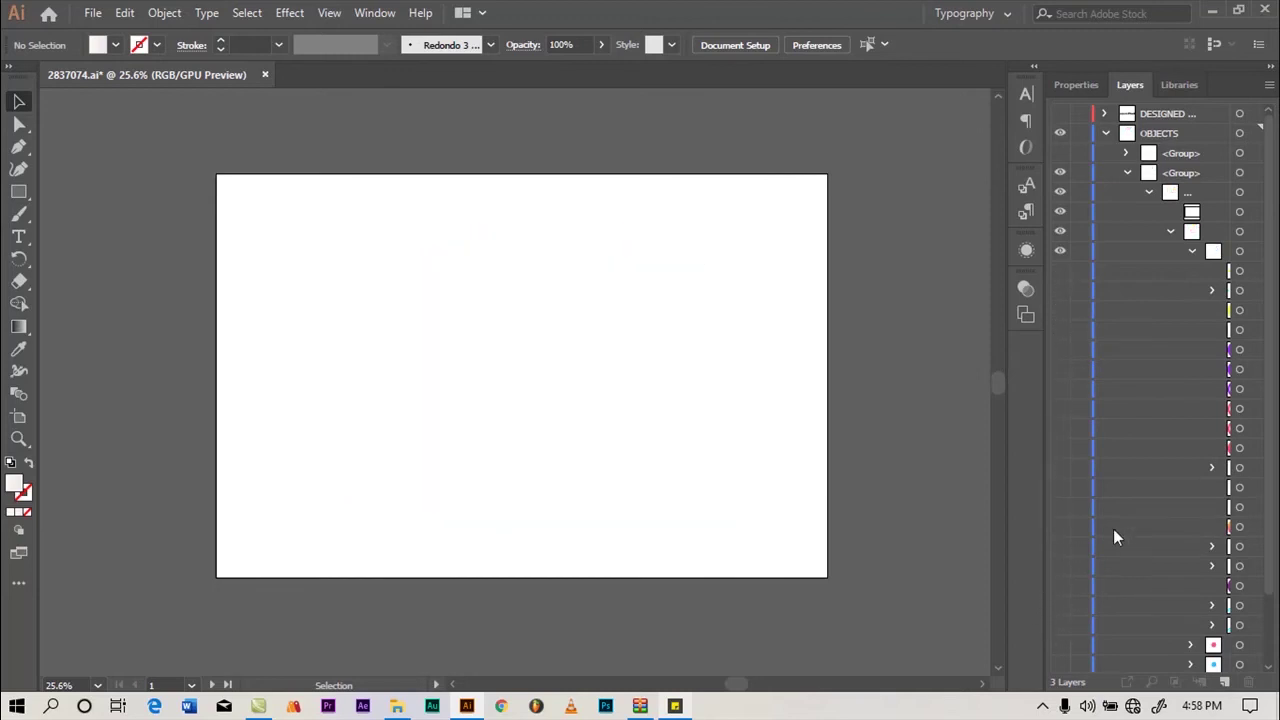
left_click(1061, 272)
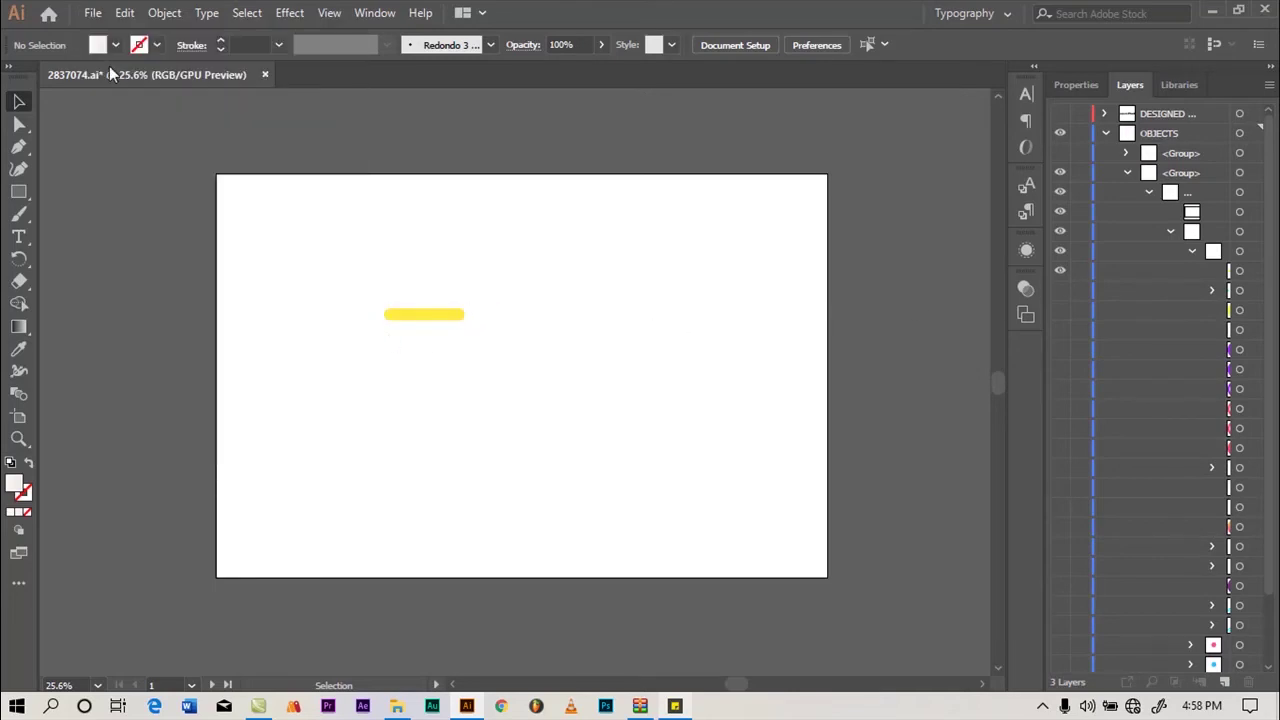
Export the yellow horizontal bar as a PNG named 3 into Documents > graph, at Screen (72 ppi) with a transparent background
left_click(95, 13)
mouse_move(176, 348)
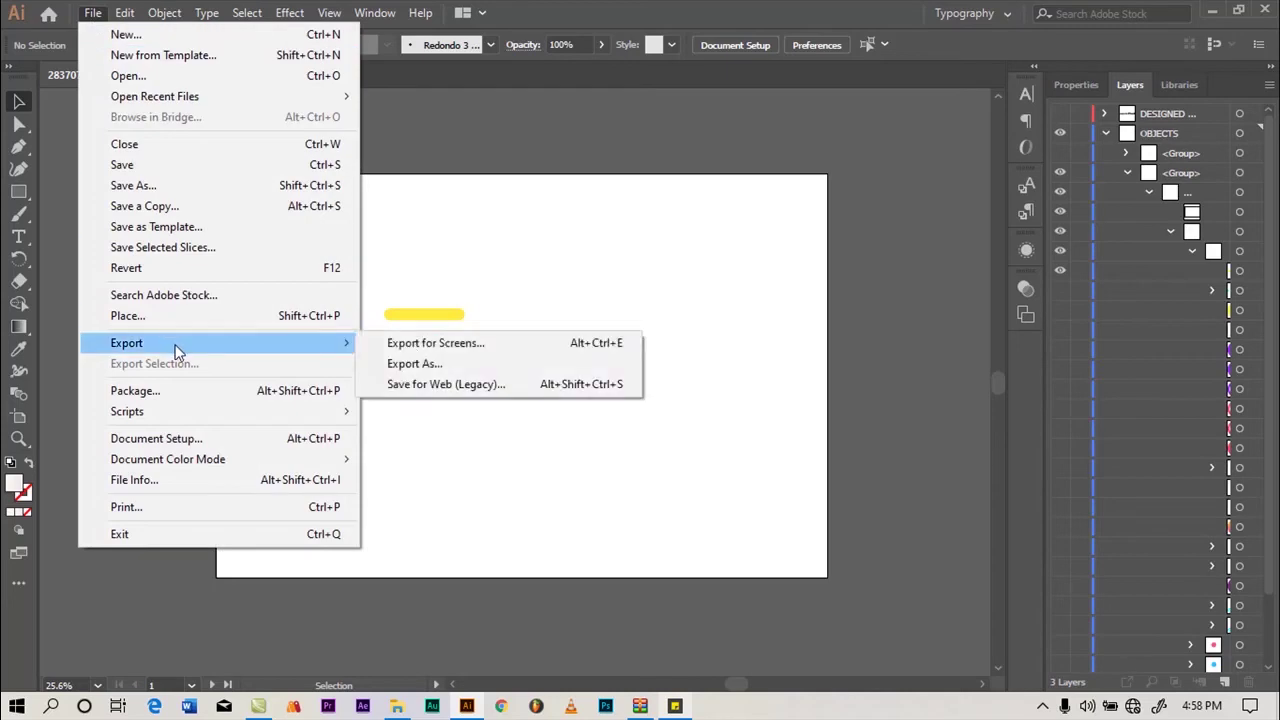
left_click(420, 363)
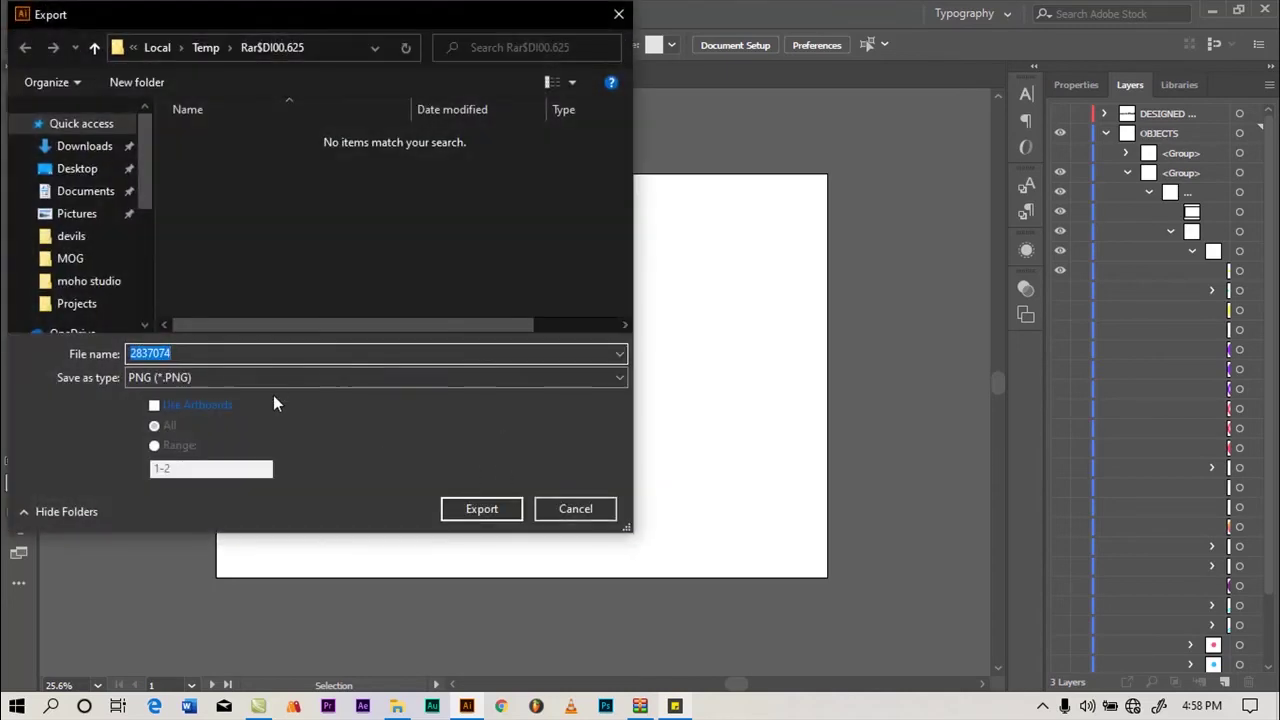
left_click(50, 191)
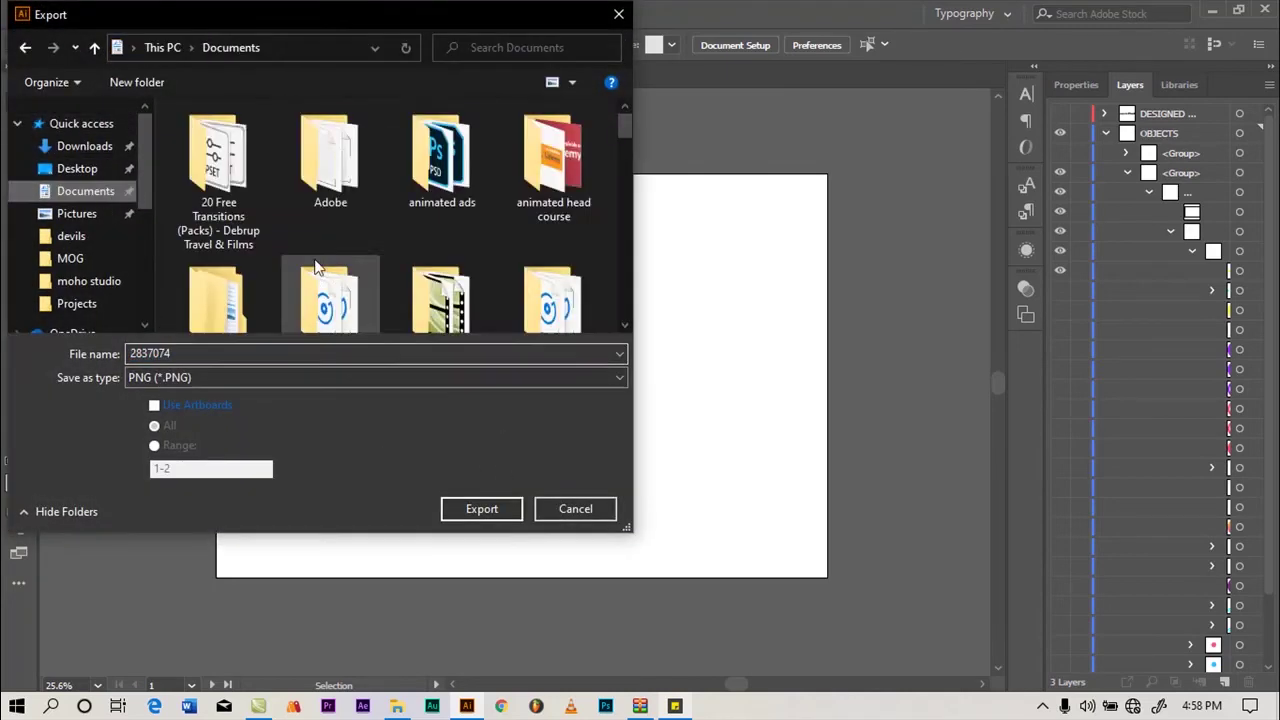
scroll(385, 200, "down", 5)
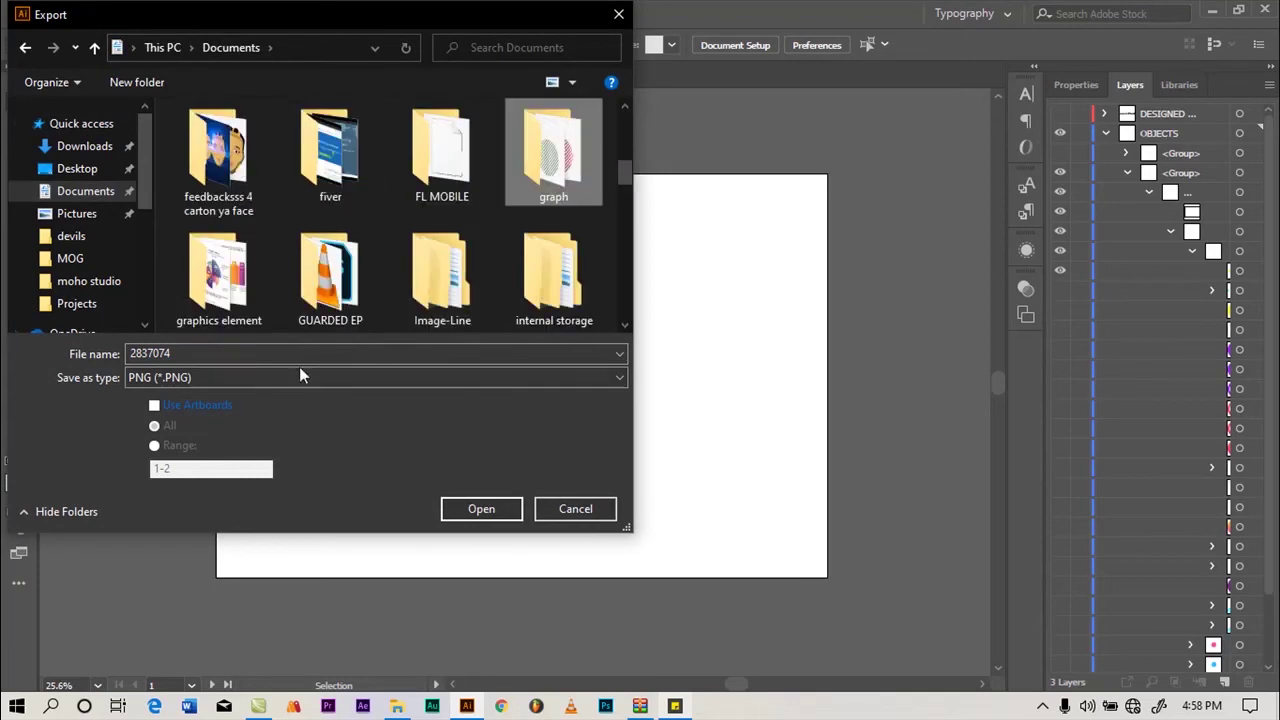
double_click(543, 160)
double_click(214, 353)
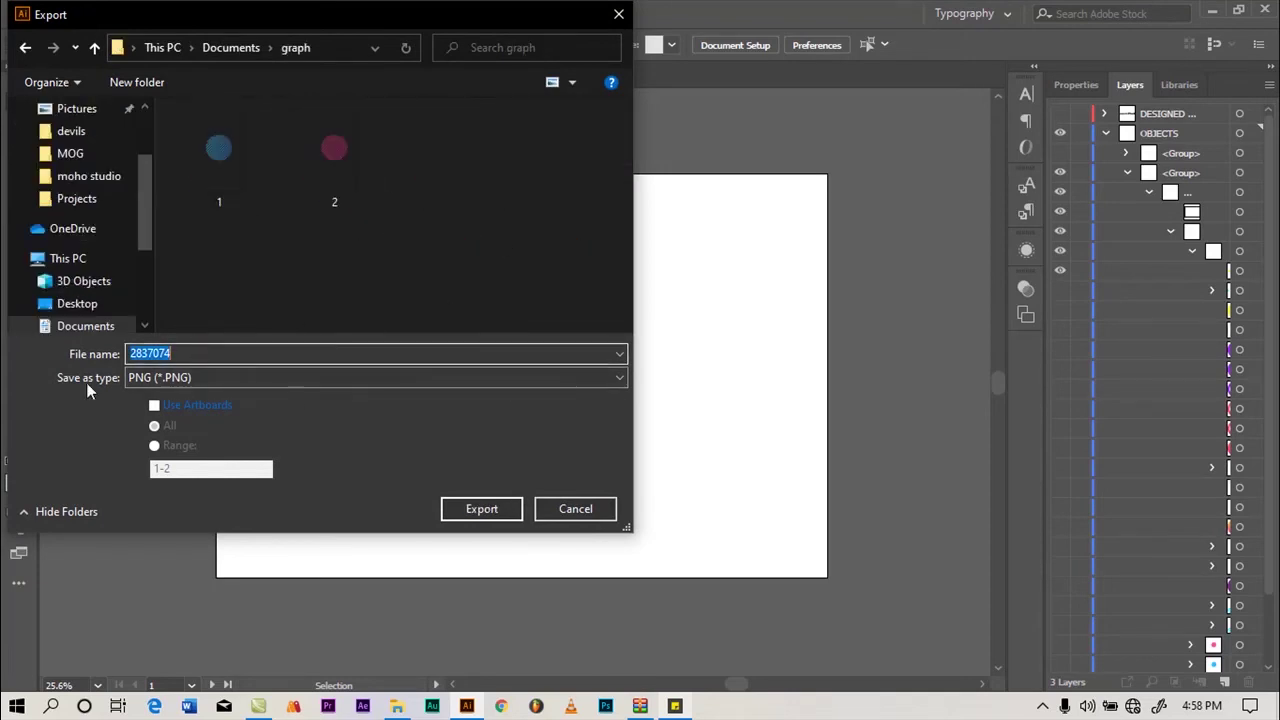
type("3")
left_click(479, 508)
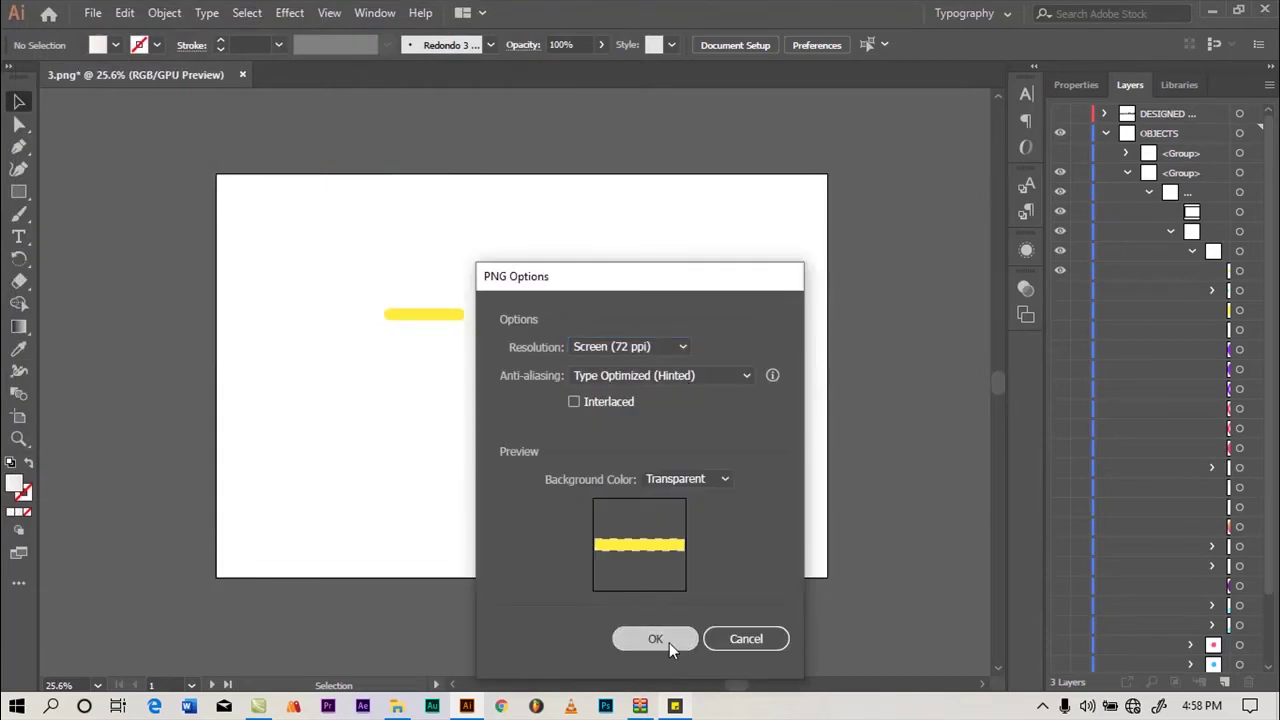
left_click(669, 642)
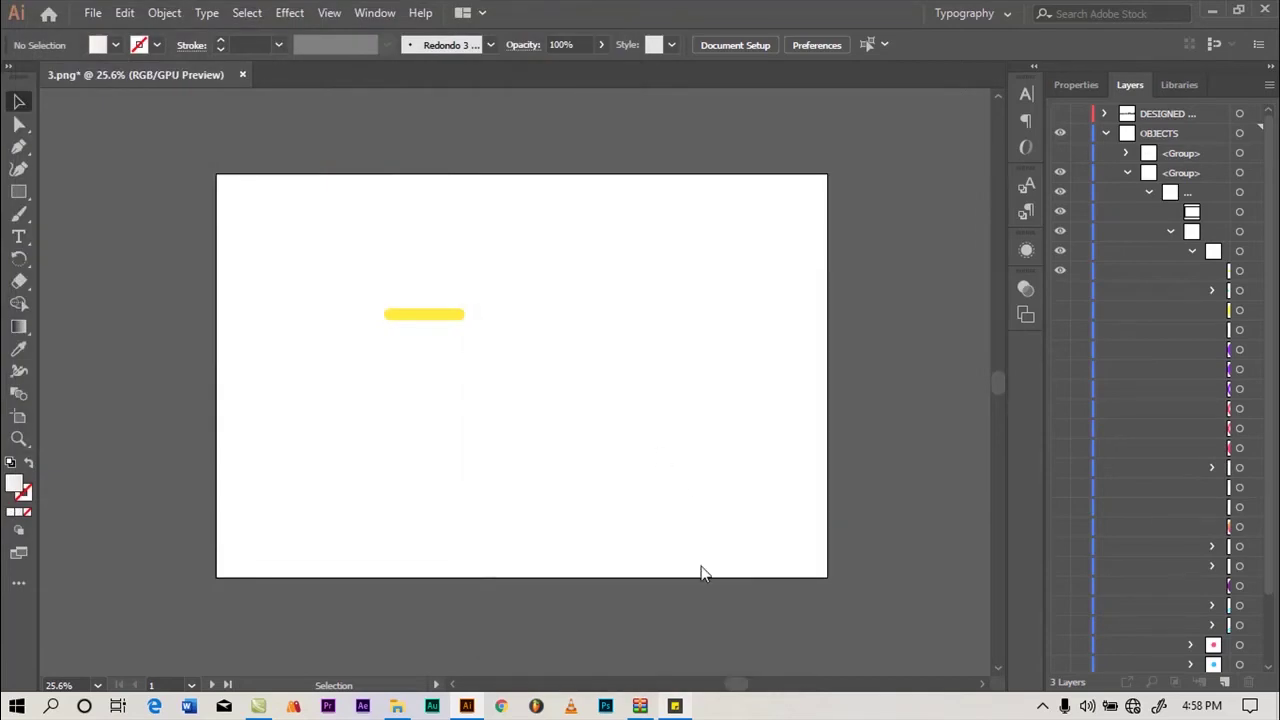
Show only the row of four blue dots and export it as transparent PNG 4 into Documents > graph at Screen (72 ppi)
left_click(1061, 290)
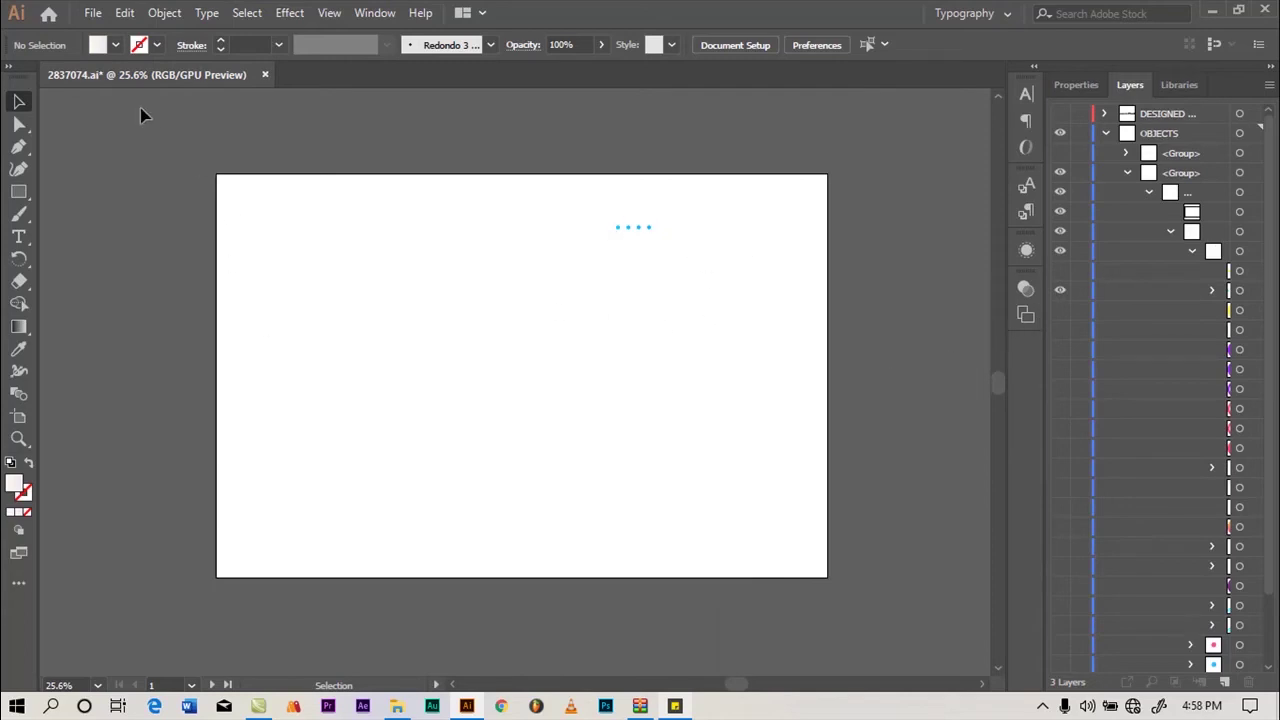
left_click(94, 14)
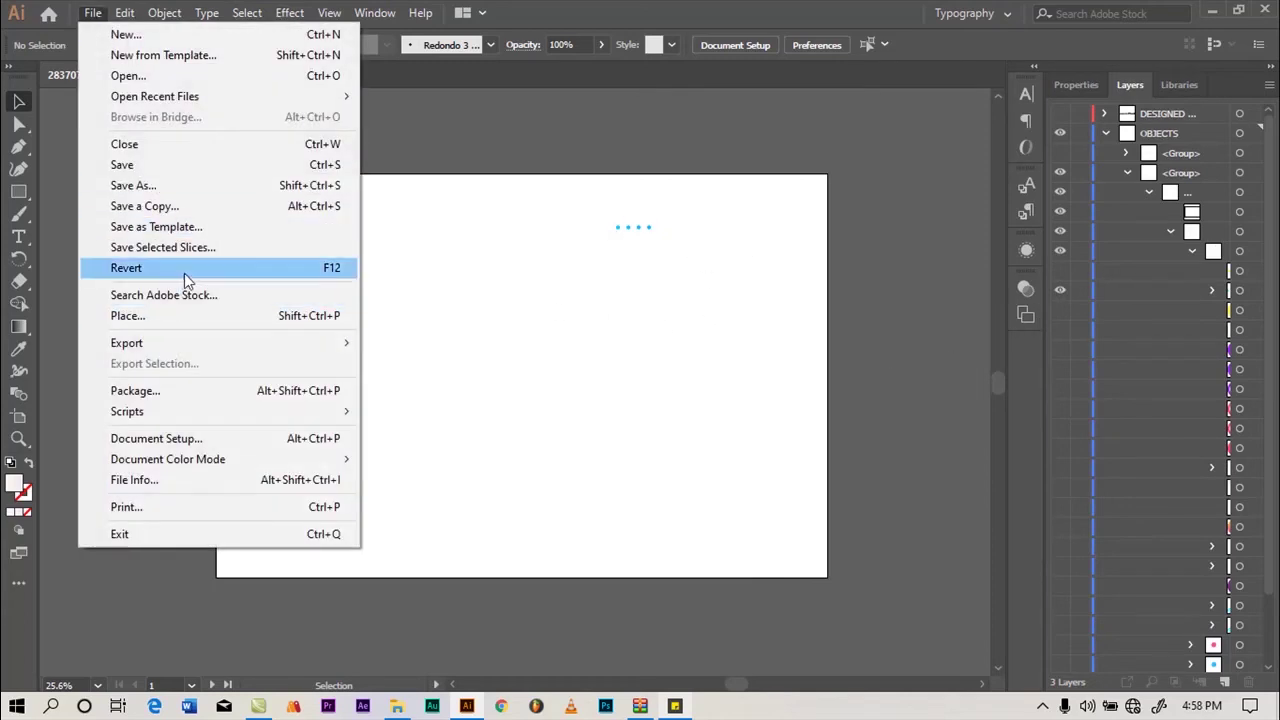
mouse_move(196, 354)
left_click(428, 364)
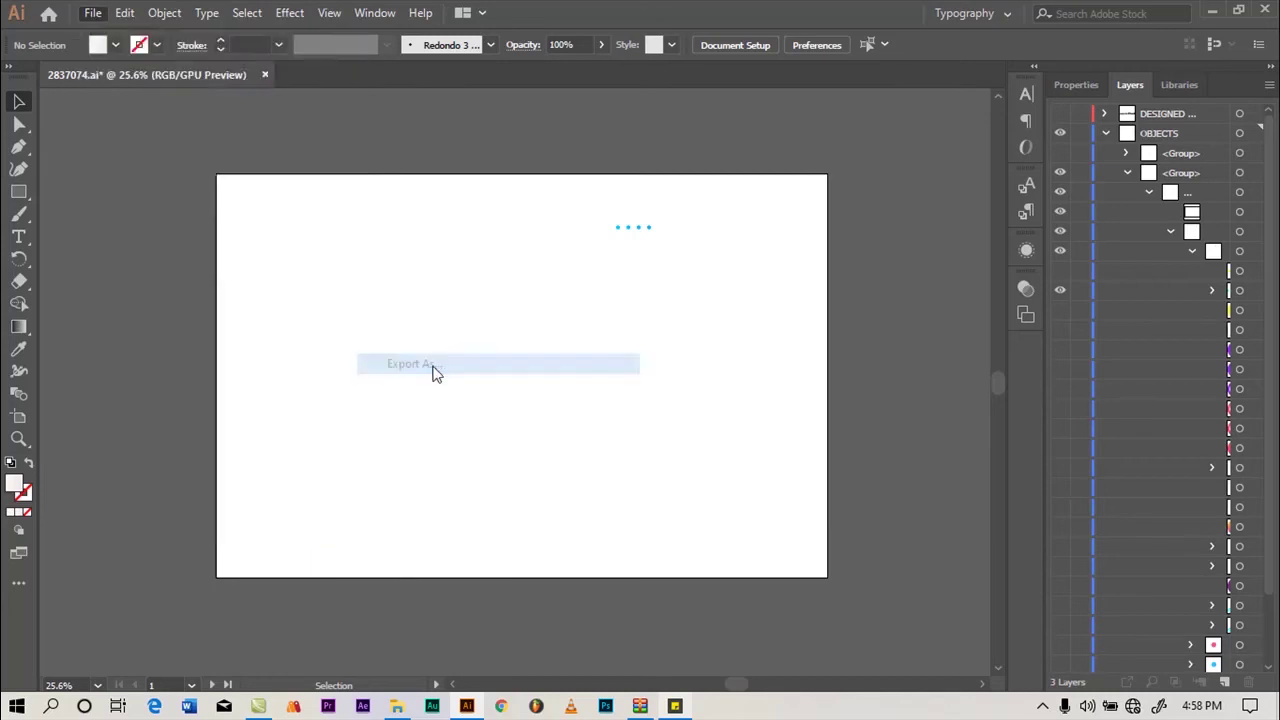
left_click(346, 380)
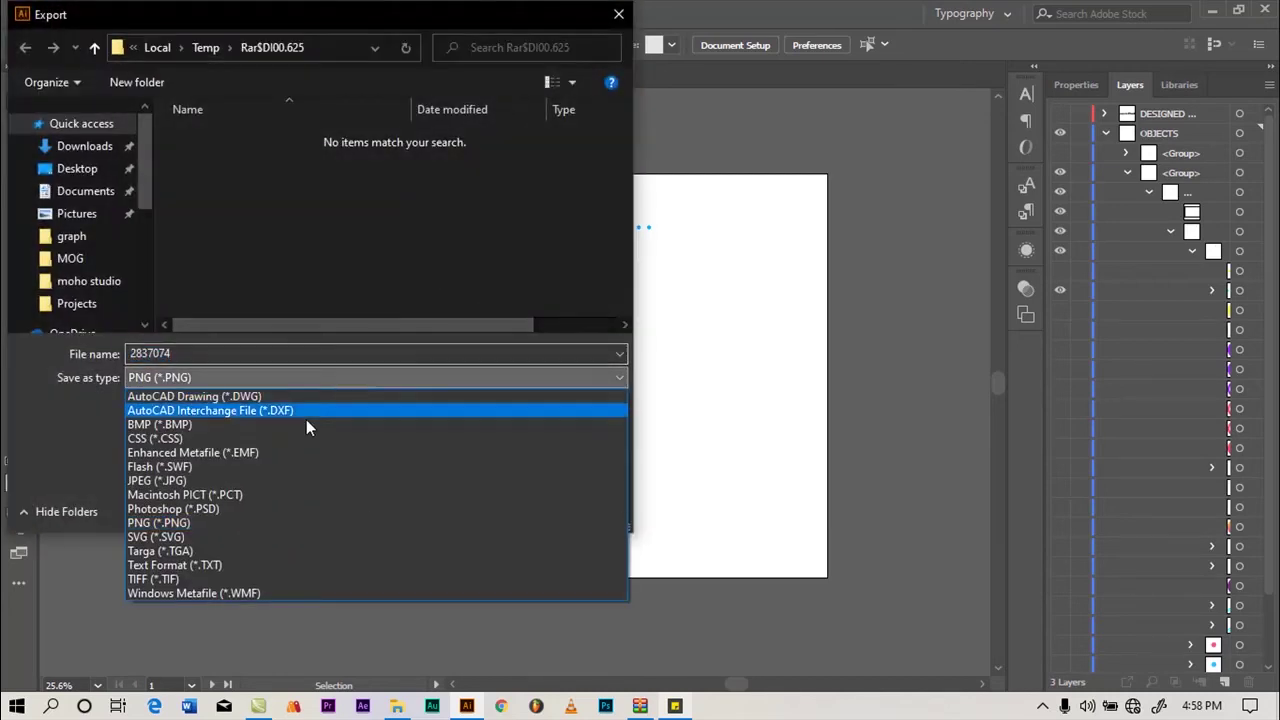
left_click(215, 352)
double_click(200, 352)
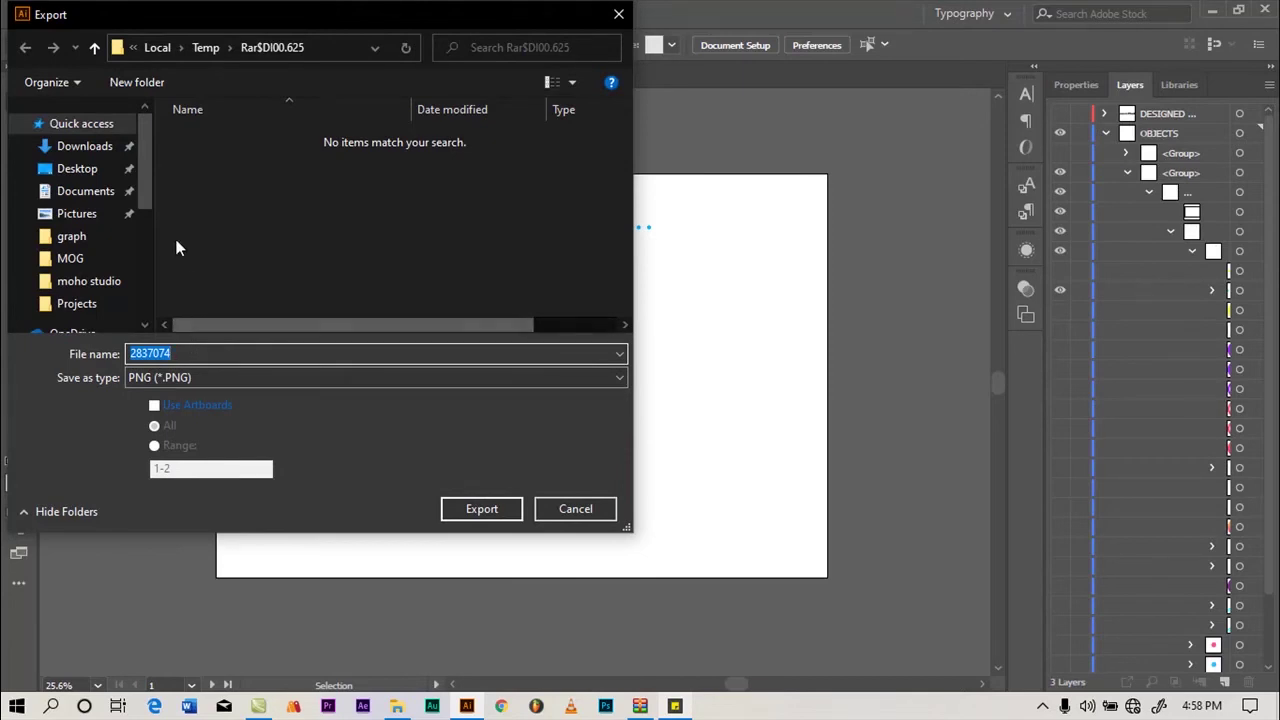
left_click(108, 191)
left_click(323, 192)
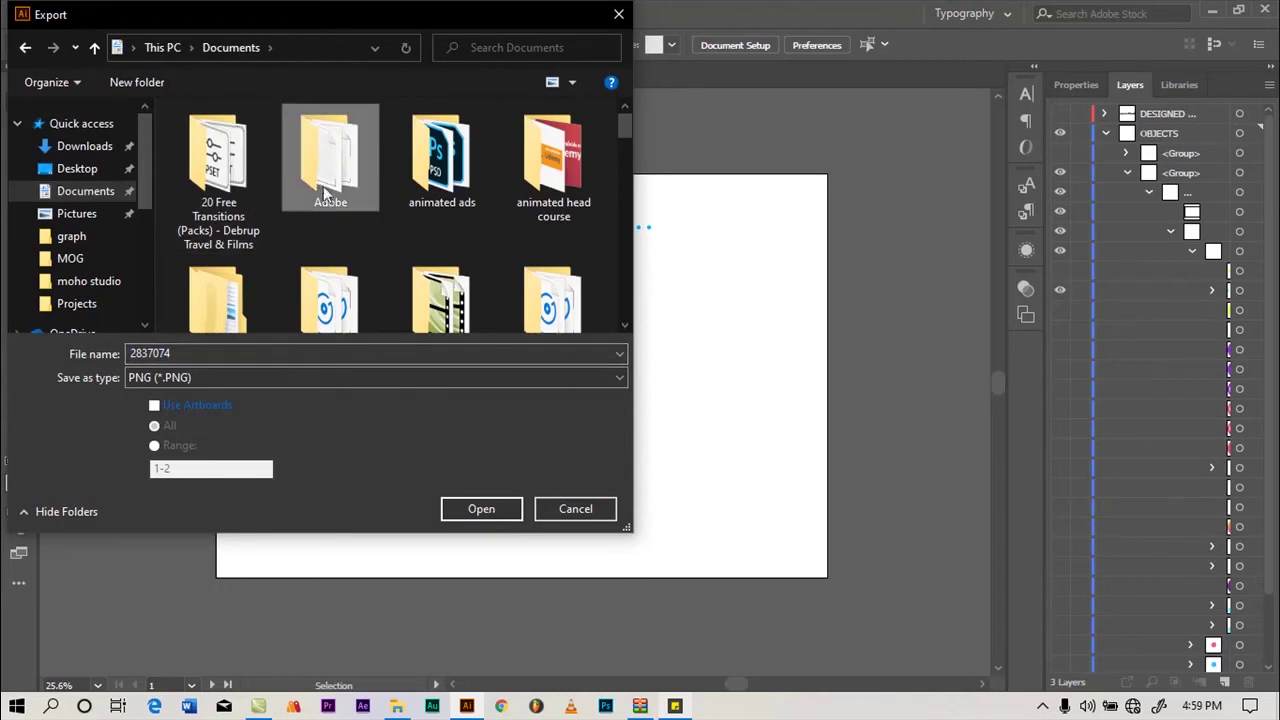
key("g")
double_click(568, 192)
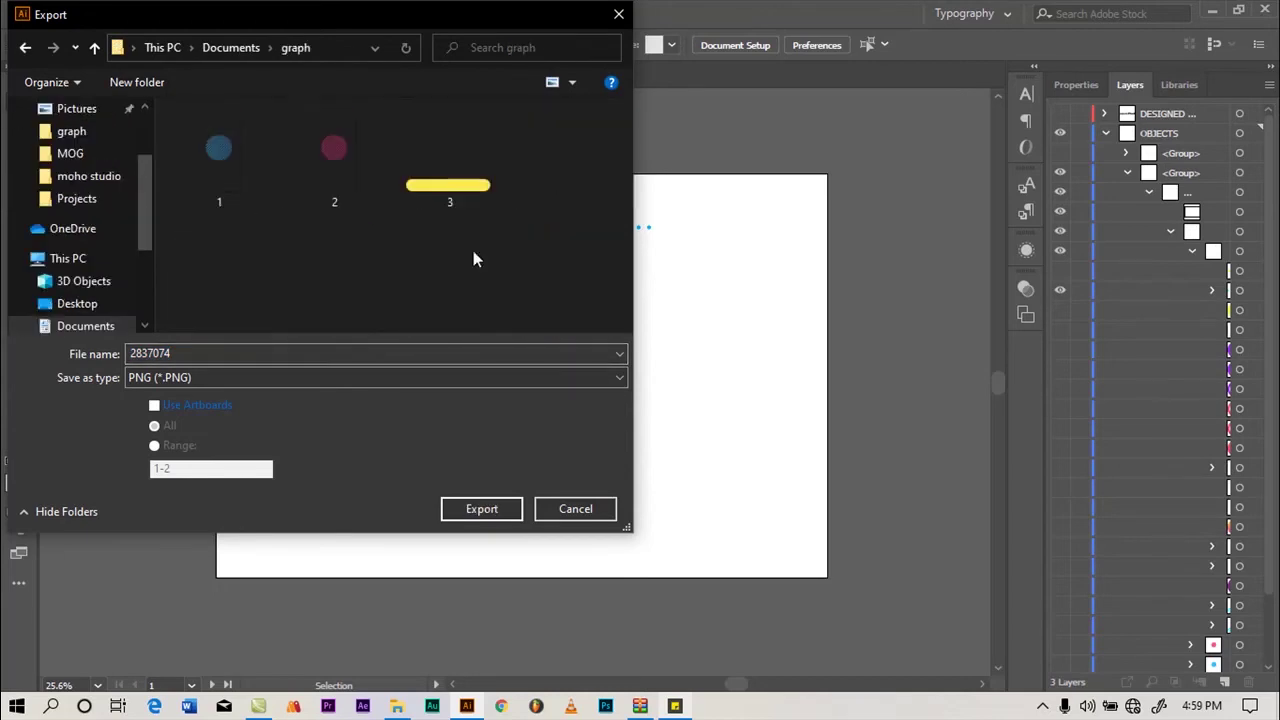
left_click_drag(258, 357, 128, 367)
type("4")
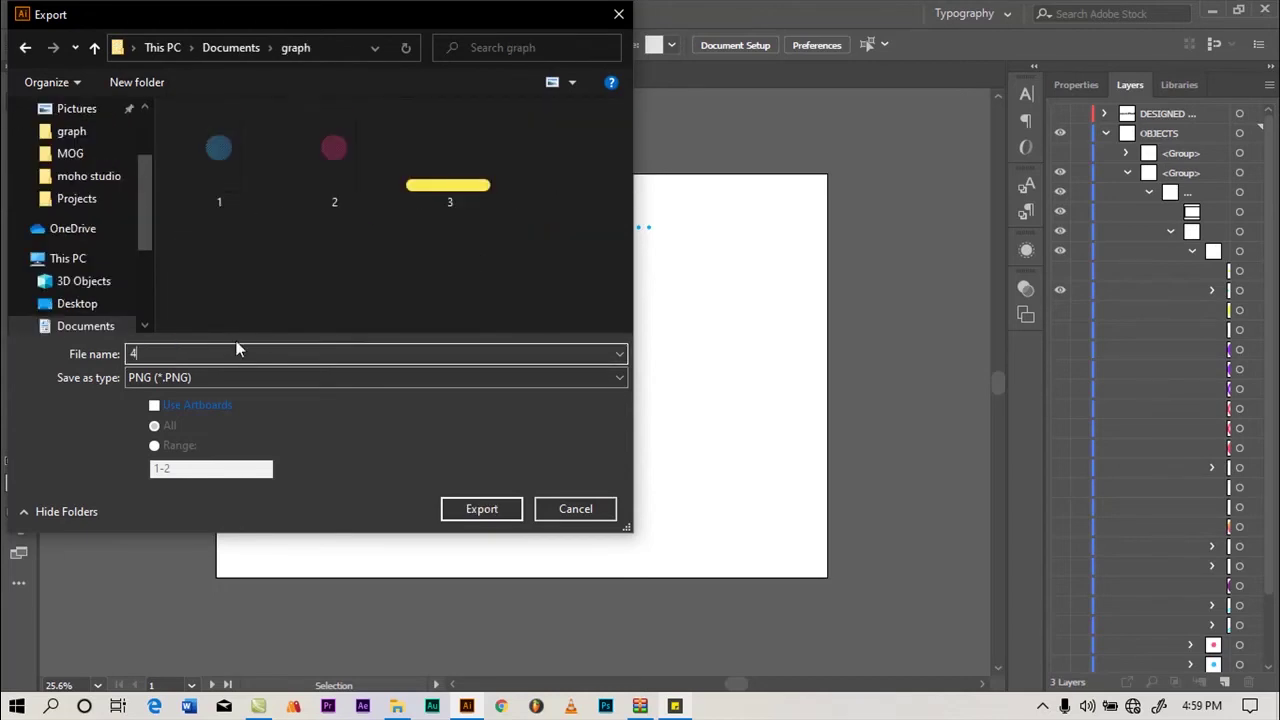
left_click(487, 510)
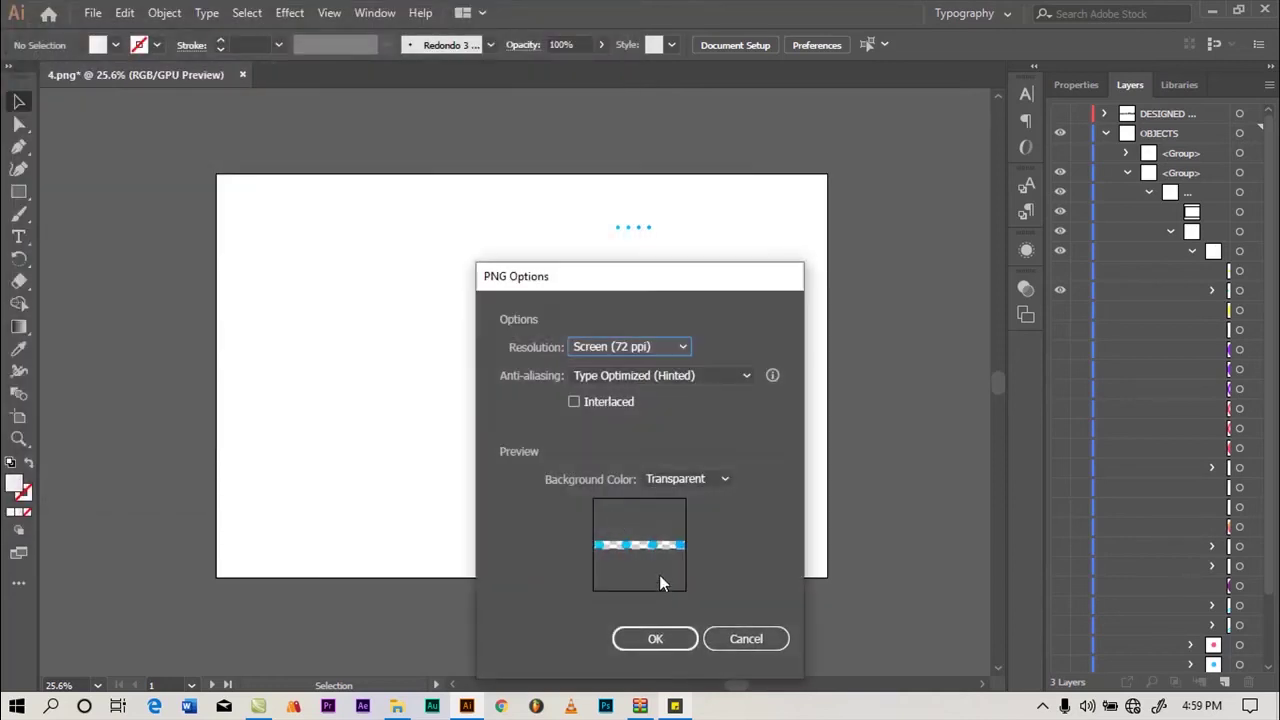
left_click(684, 645)
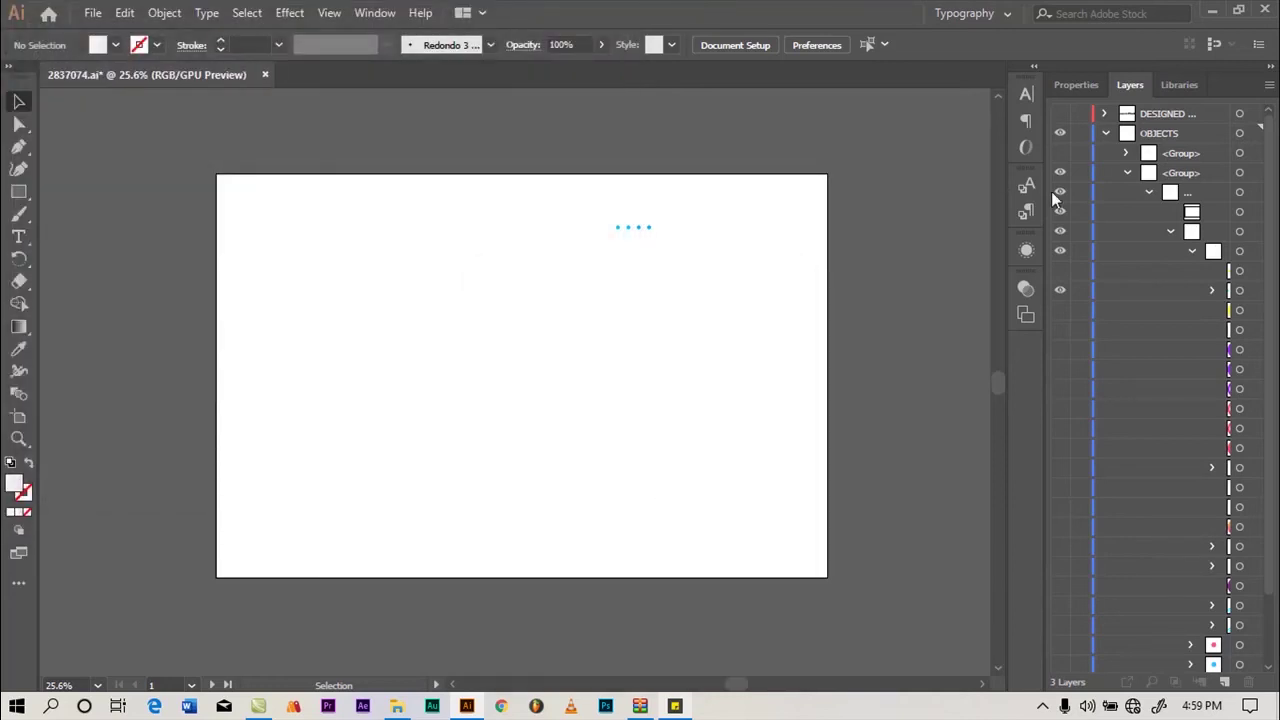
Hide the row of blue dots and show only the solid yellow circle
left_click(1060, 310)
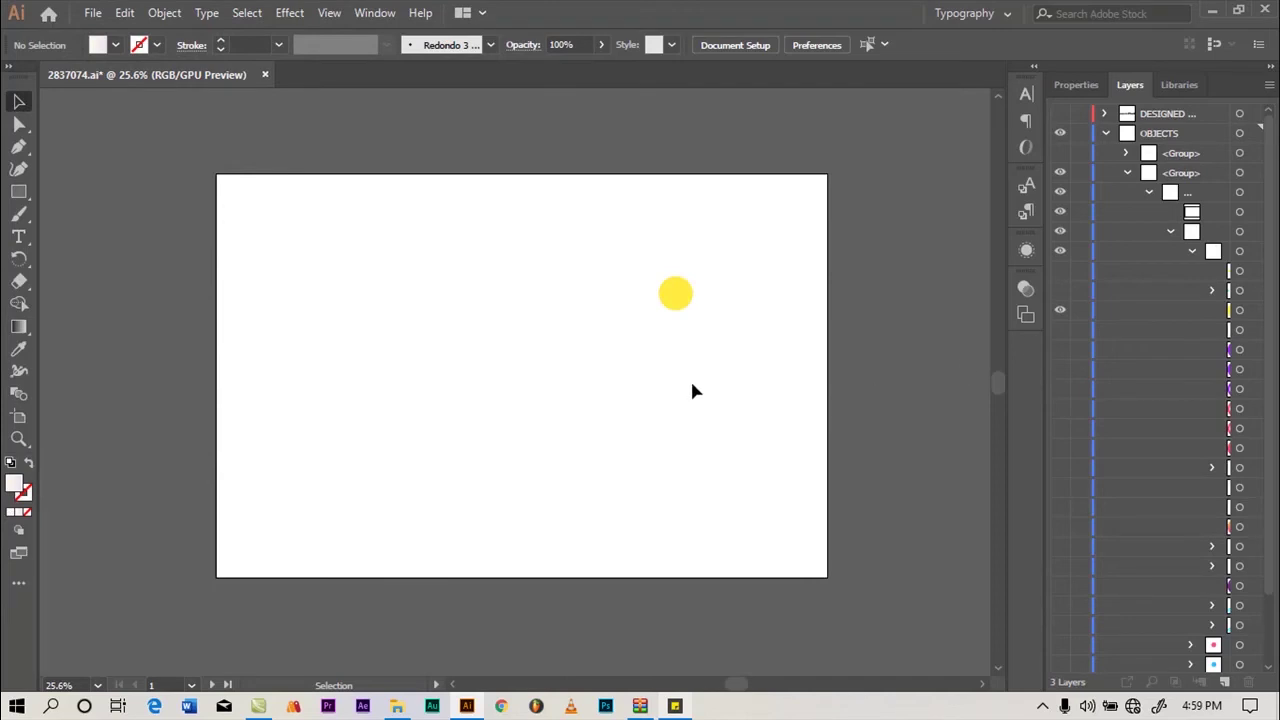
left_click(92, 12)
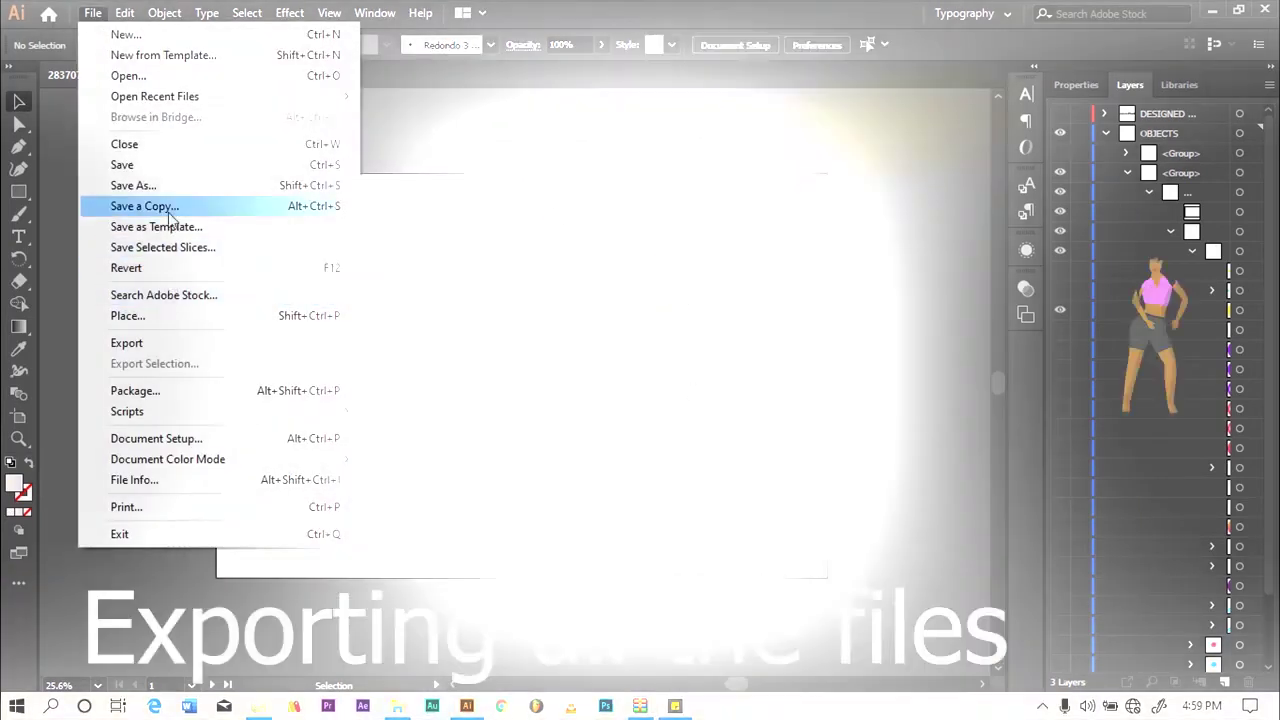
left_click(168, 210)
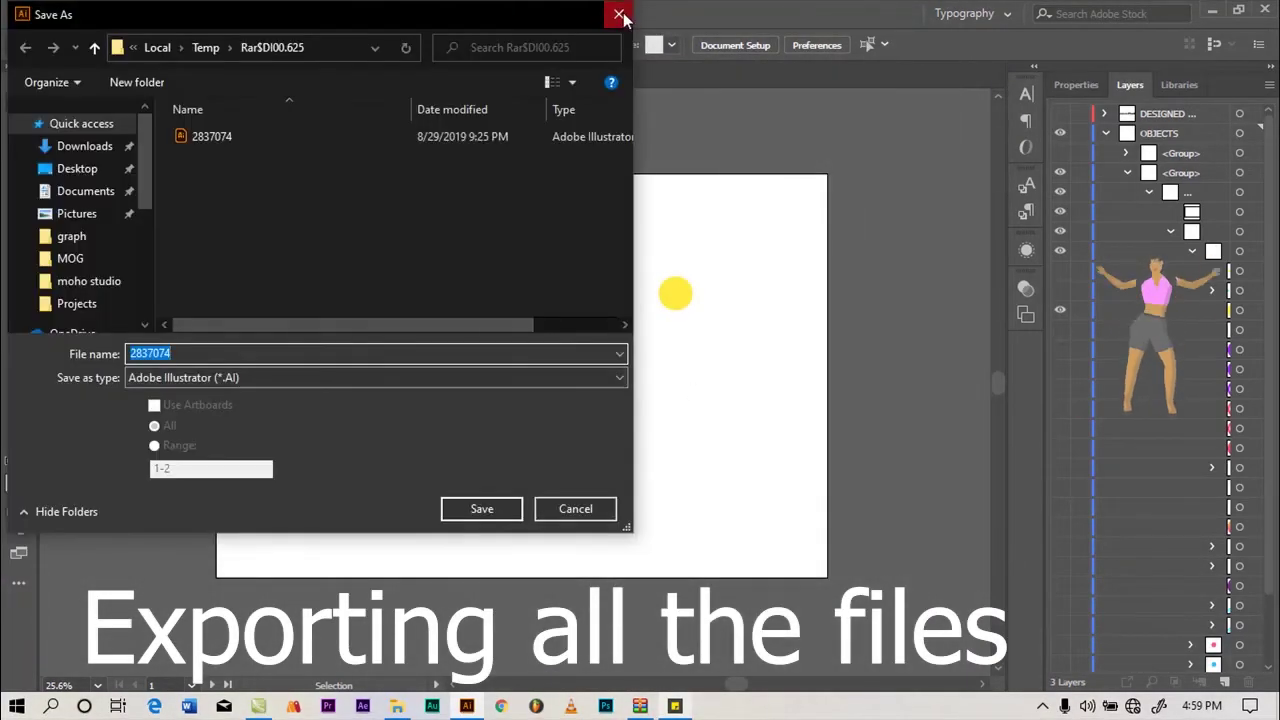
left_click(608, 10)
Export the yellow circle as a PNG named 5 into Documents > graph
left_click(92, 12)
mouse_move(190, 337)
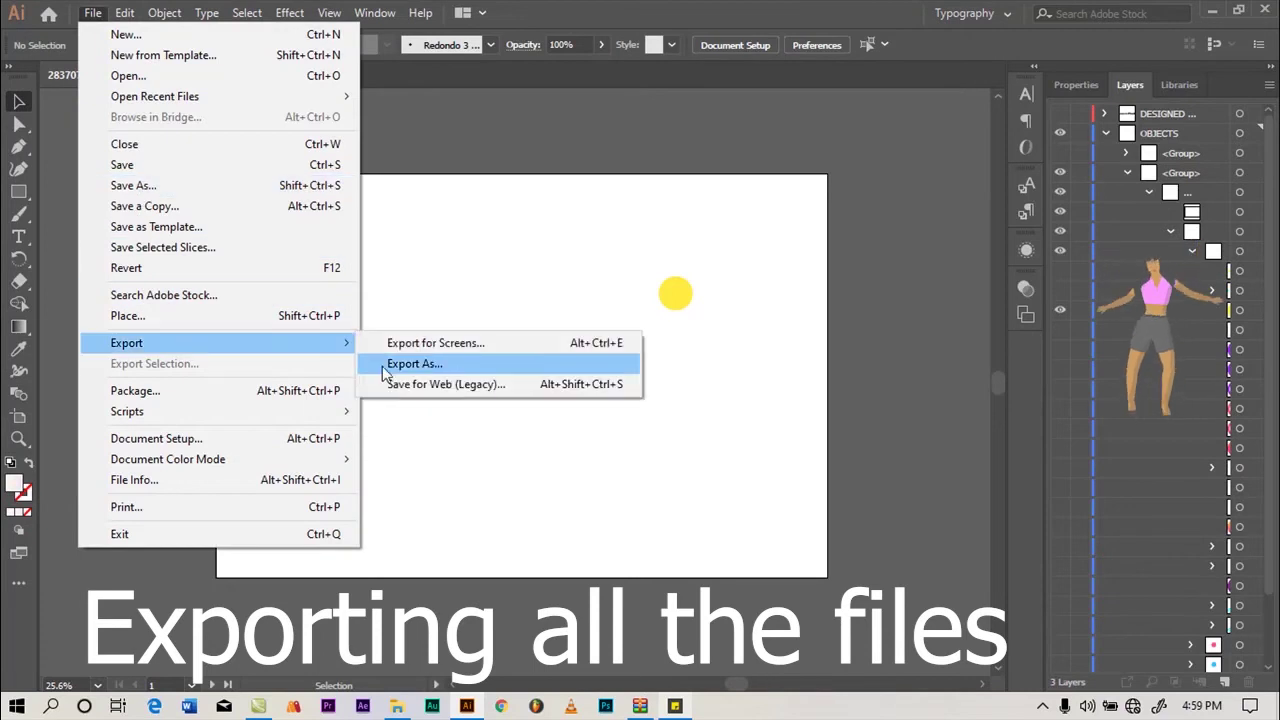
left_click(405, 360)
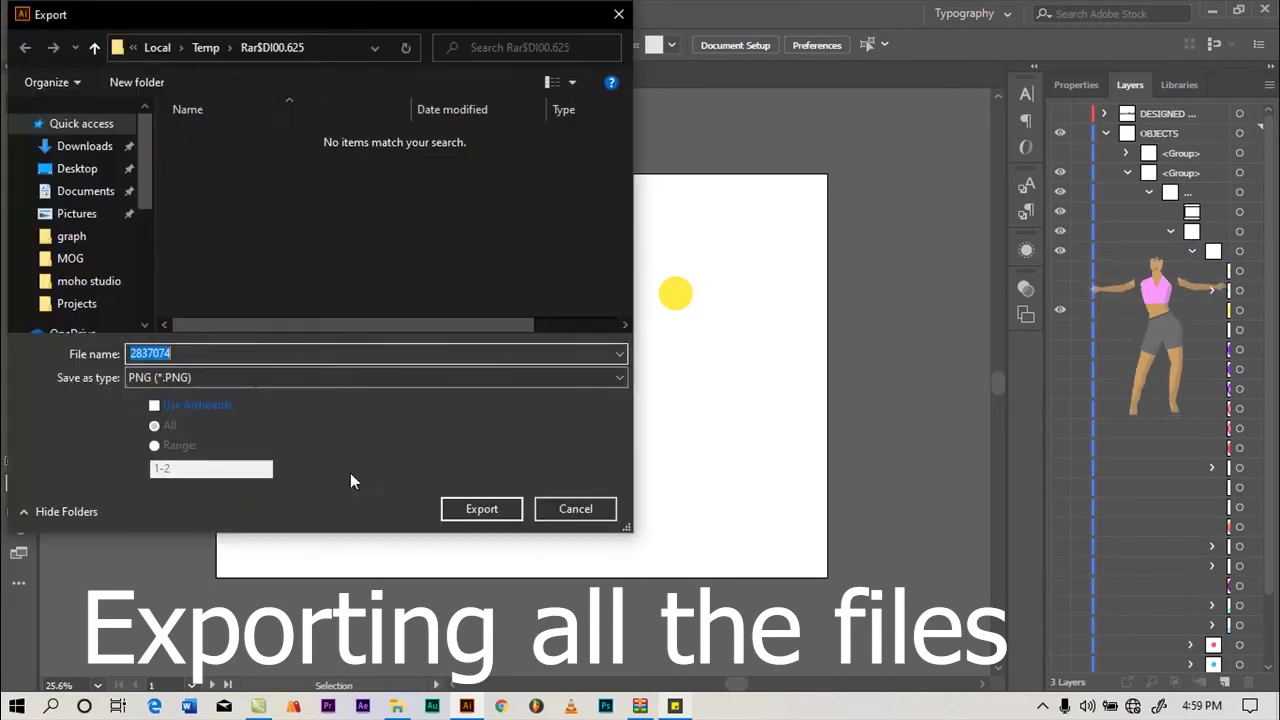
left_click(86, 191)
scroll(430, 180, "down", 5)
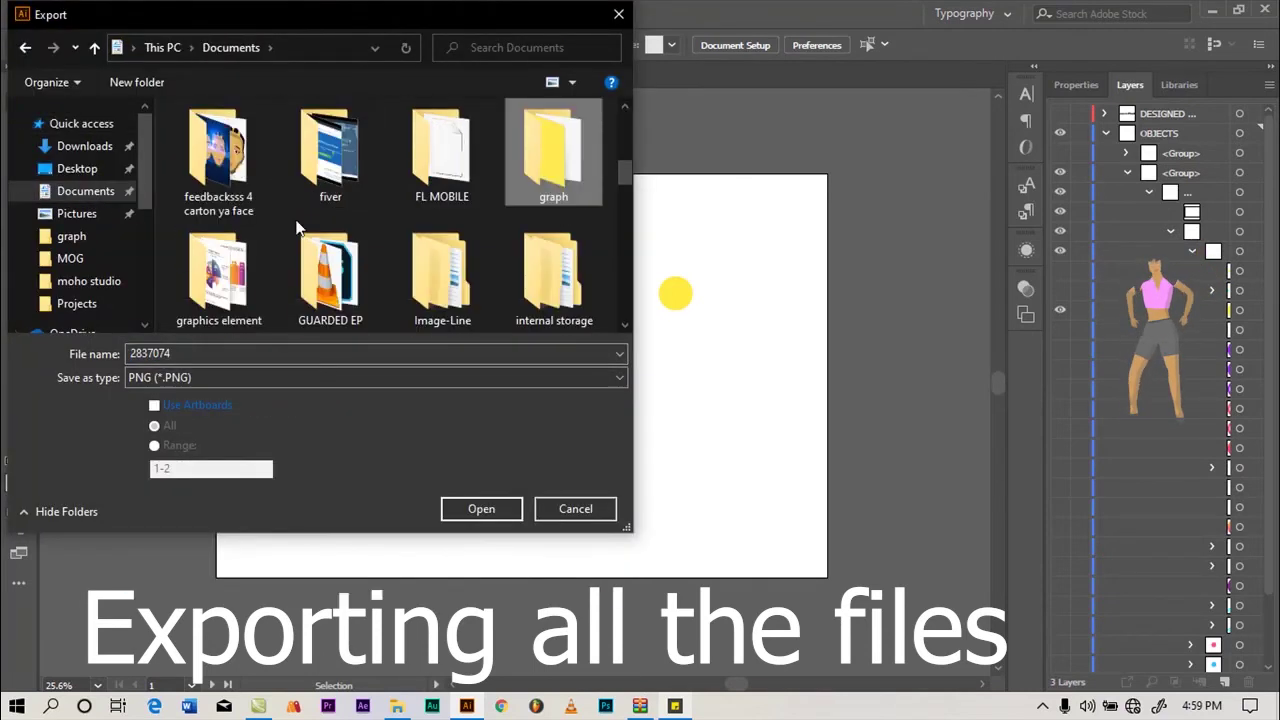
double_click(522, 185)
type("5")
key("Return")
key("Return")
Hide the yellow circle, show only the small lower purple circle, and export it as a PNG named 6 into Documents > graph
left_click(1060, 309)
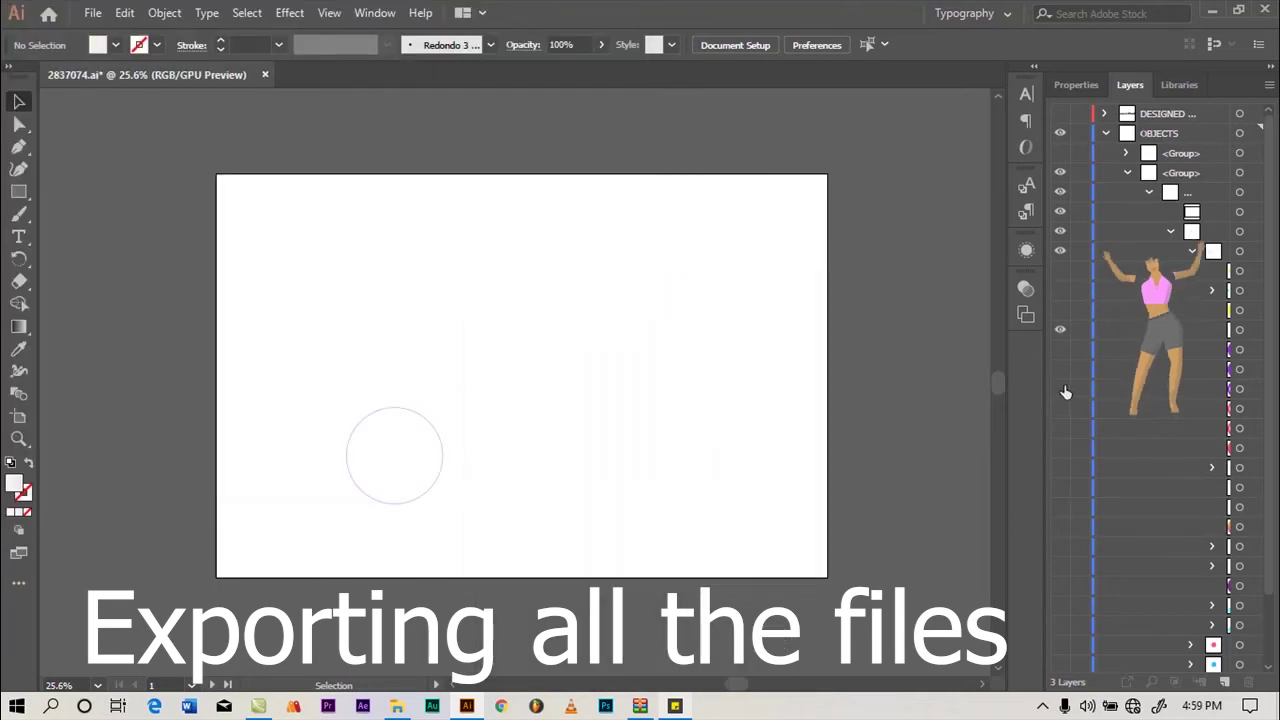
left_click(1060, 348)
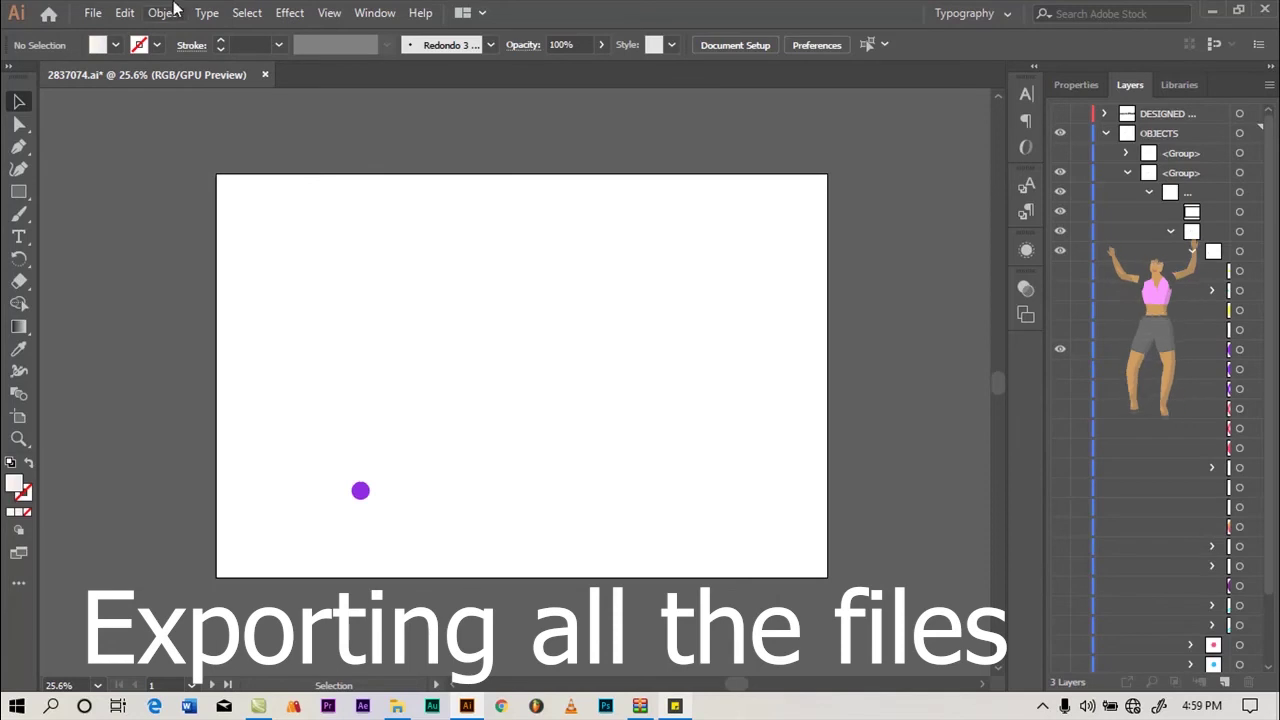
left_click(92, 12)
mouse_move(166, 343)
left_click(420, 363)
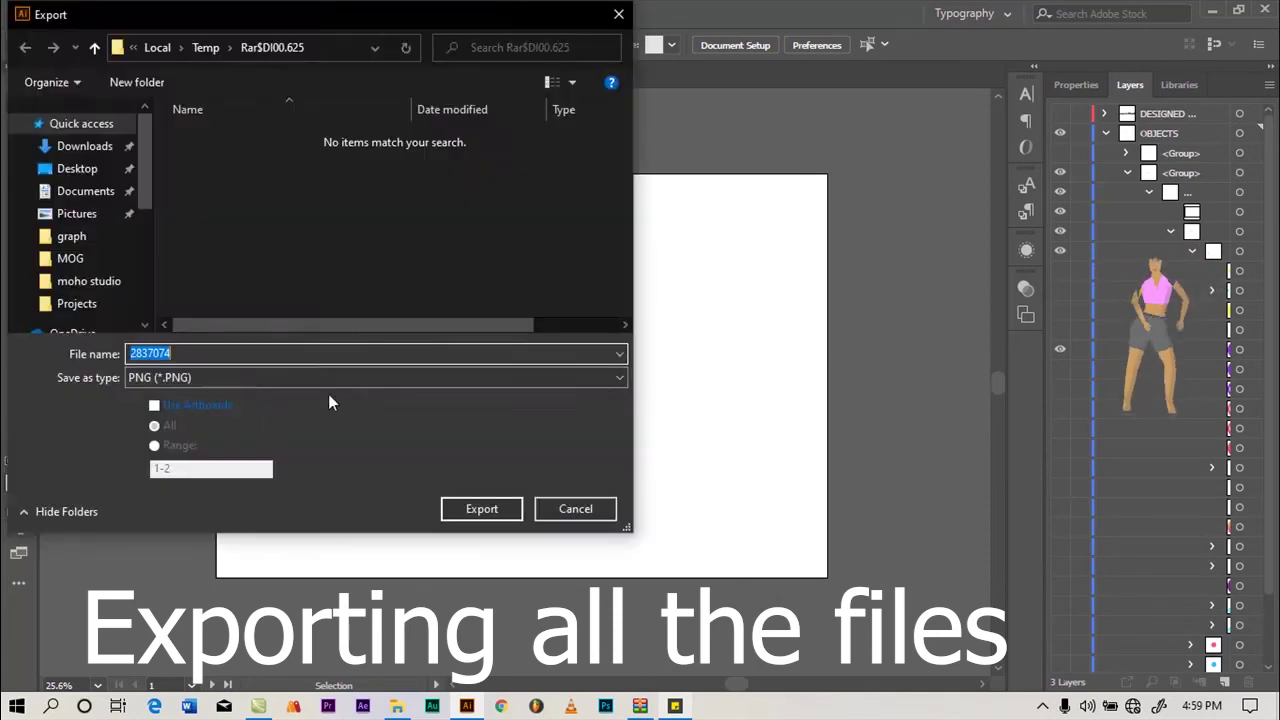
left_click(88, 191)
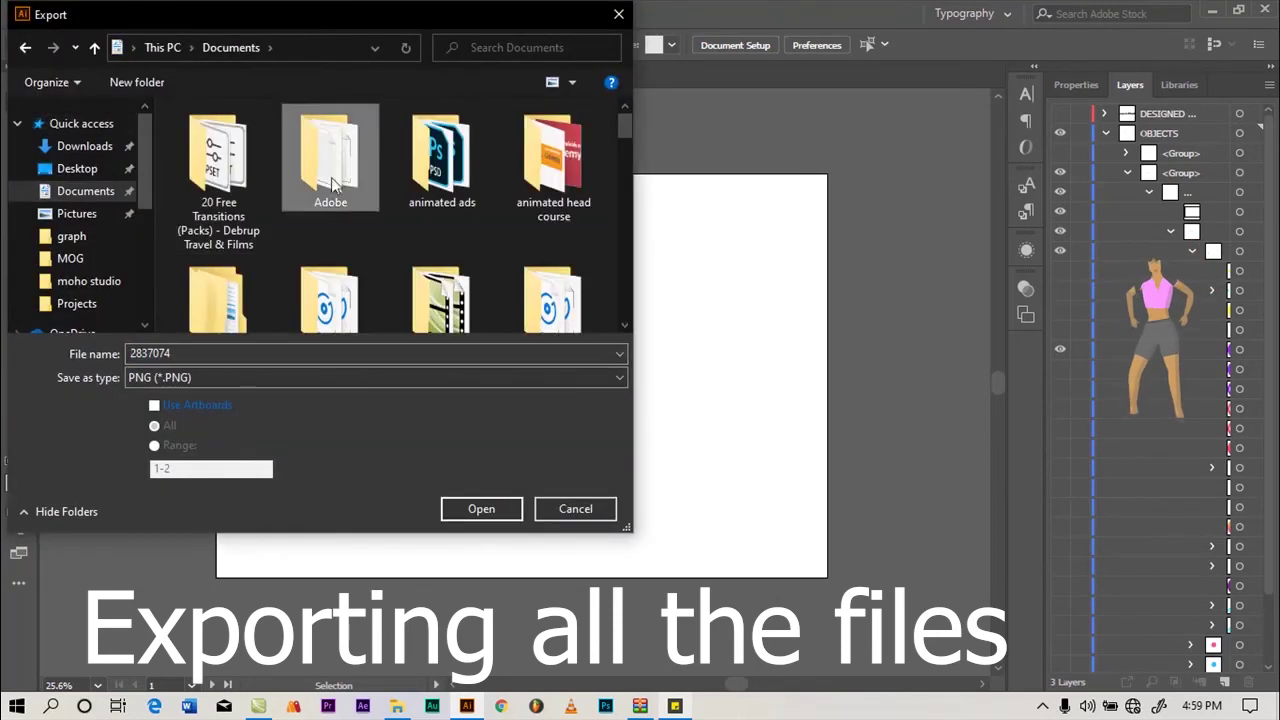
scroll(381, 262, "down", 5)
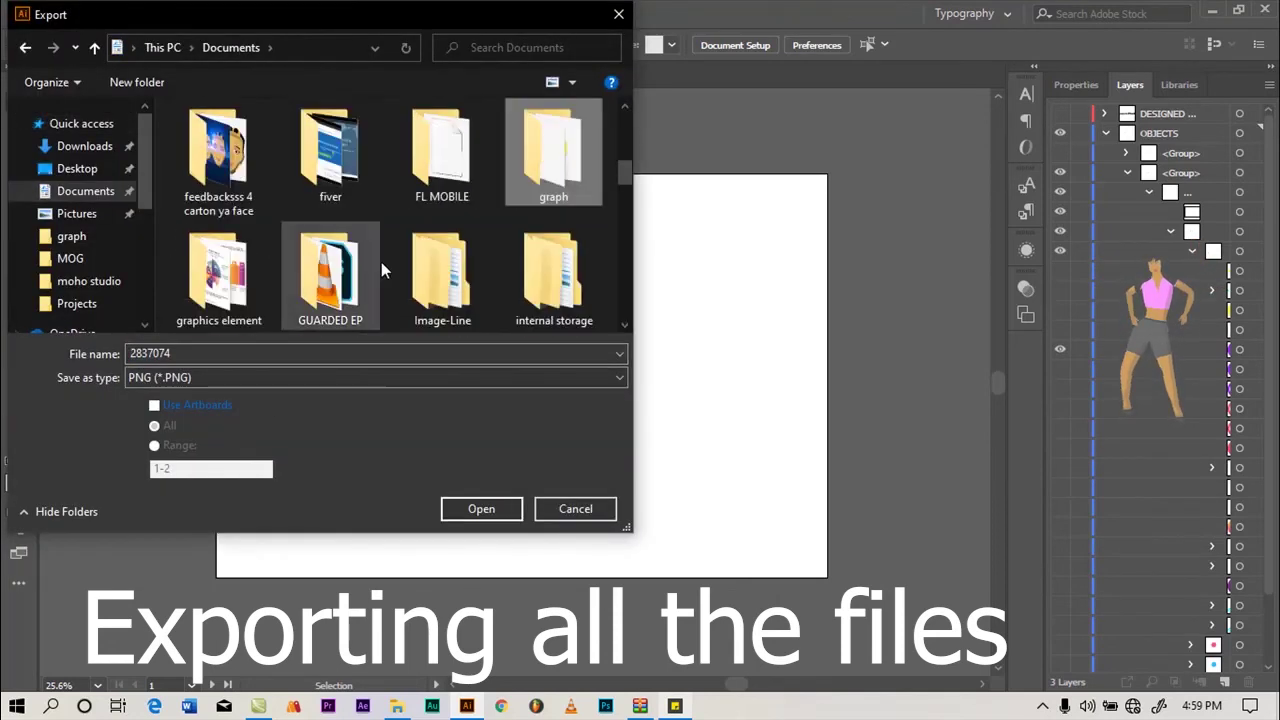
double_click(547, 155)
double_click(184, 358)
type("6")
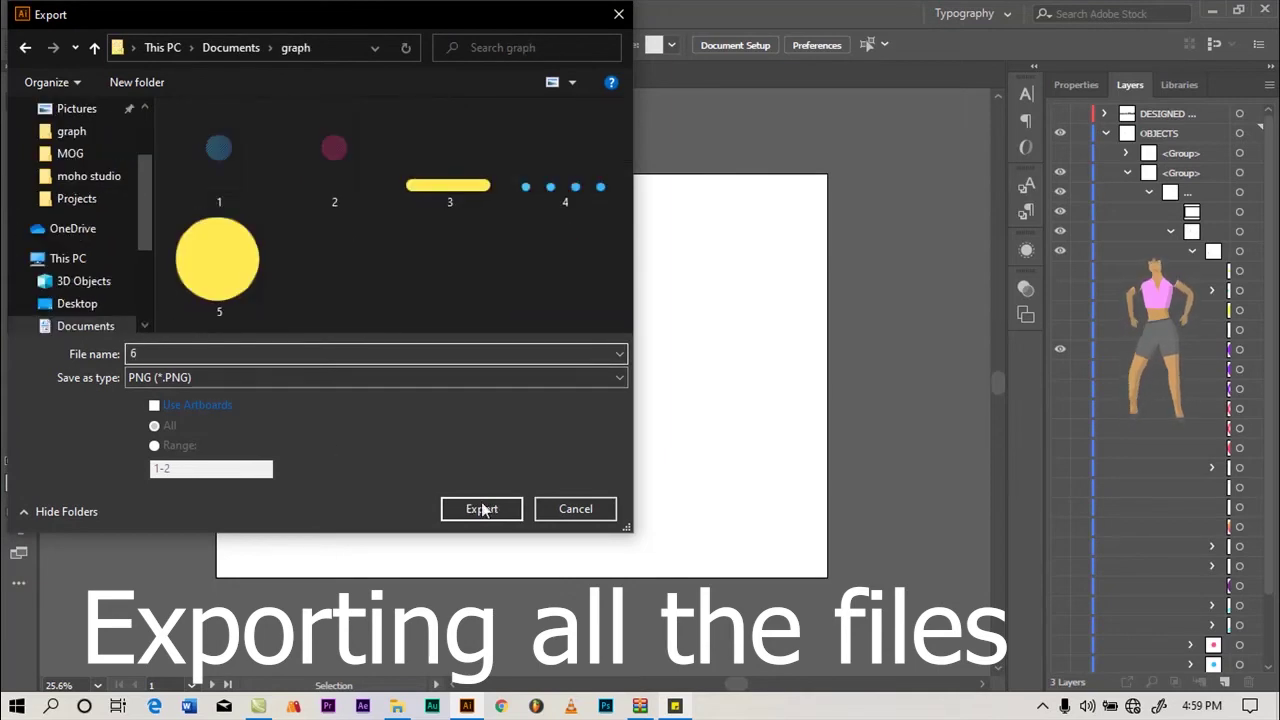
left_click(481, 509)
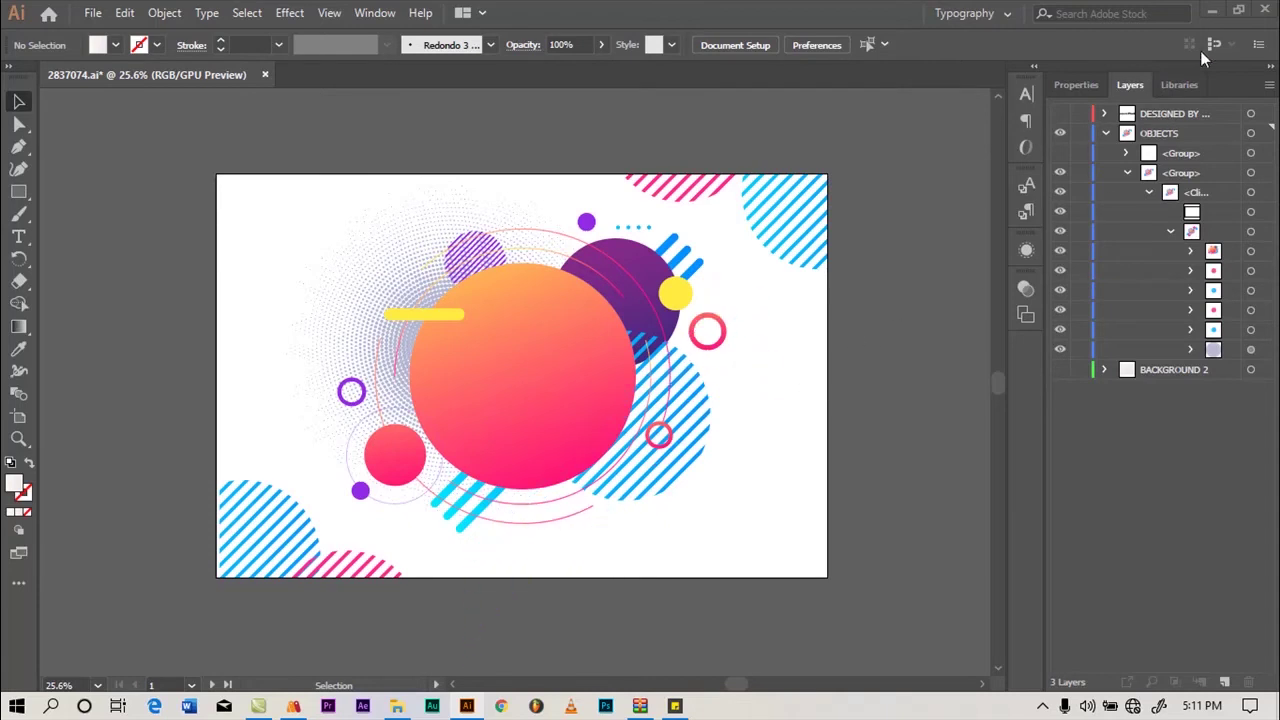
Close Illustrator without saving the changes to 2837074.ai
left_click(1264, 10)
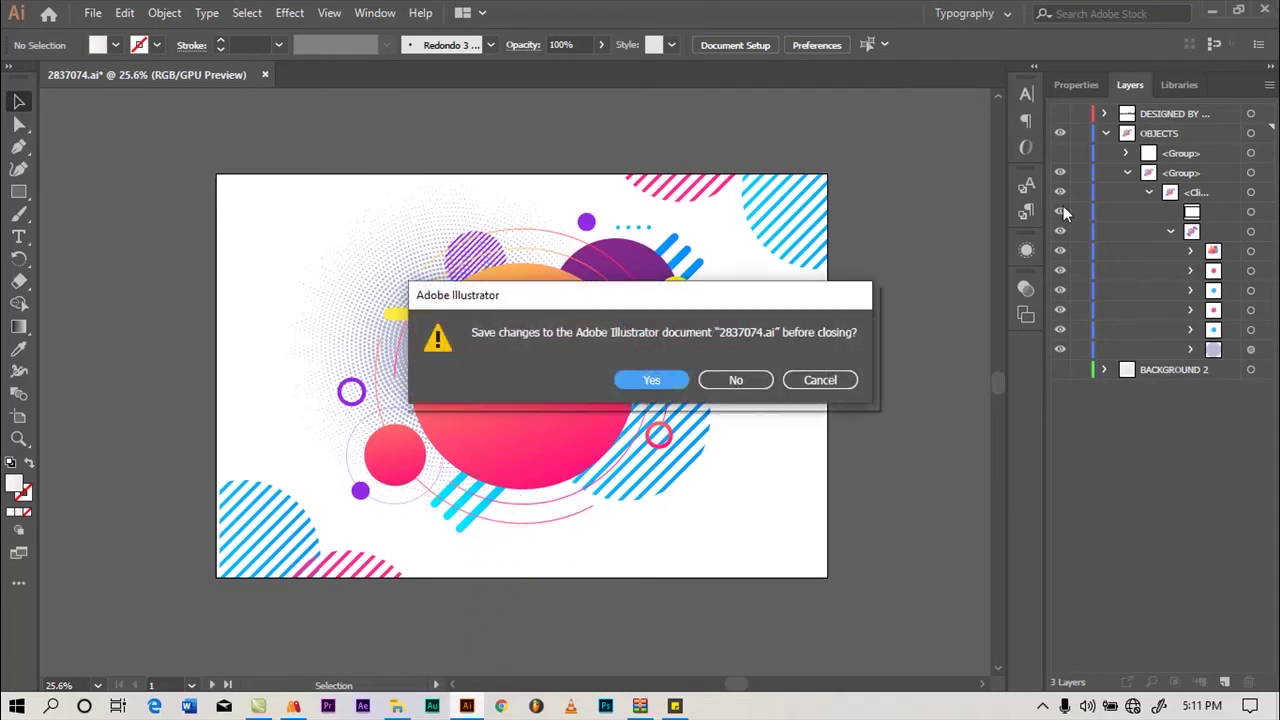
left_click(746, 384)
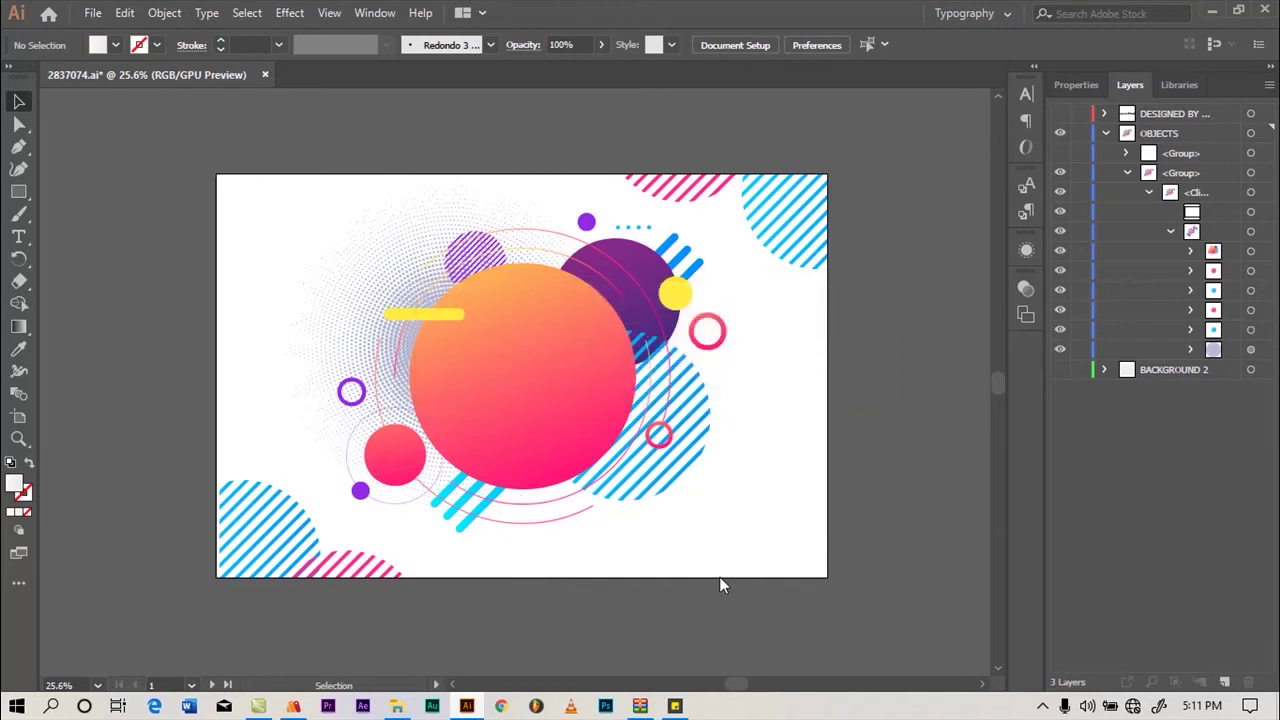
Switch to File Explorer and open the graph folder inside Documents
left_click(400, 707)
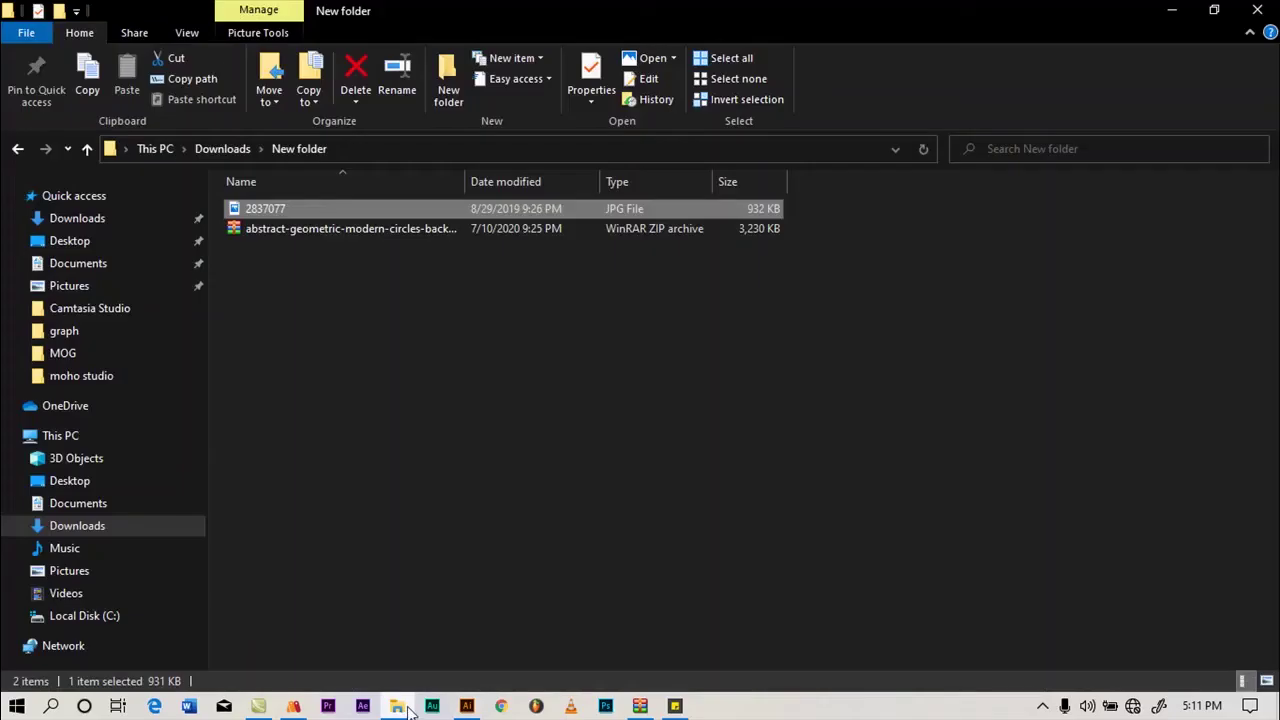
left_click(115, 266)
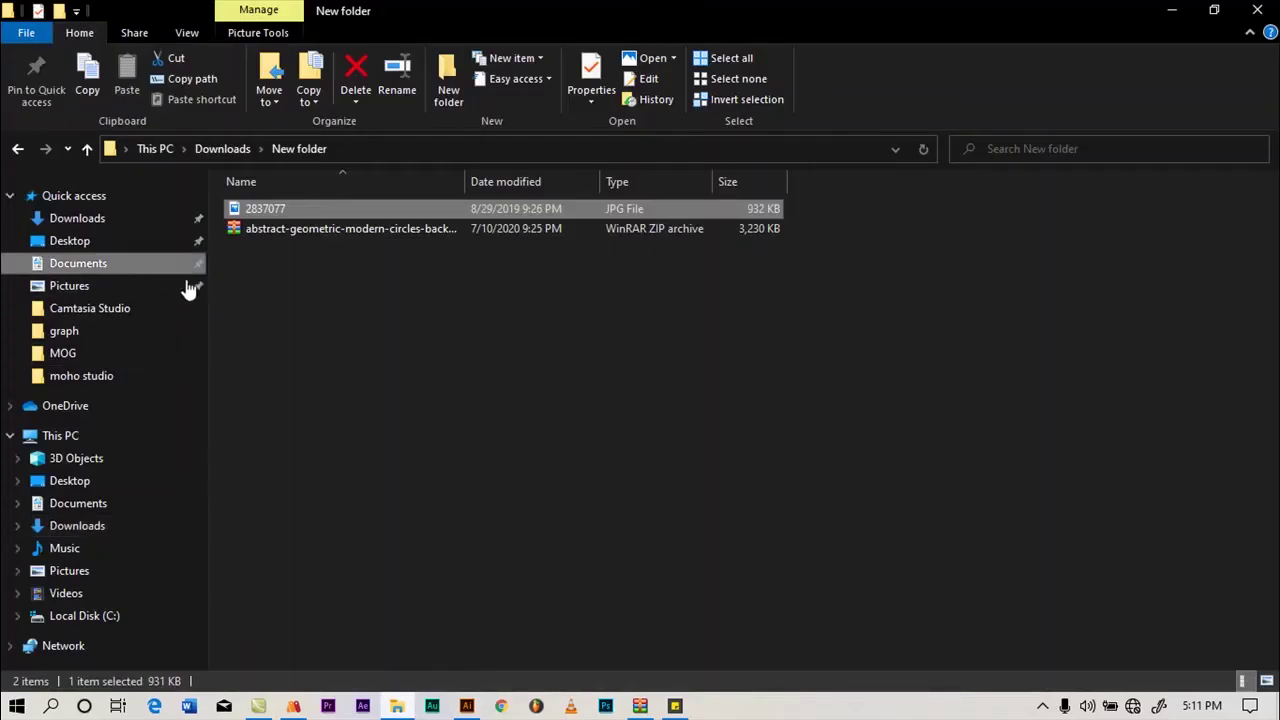
left_click(472, 258)
key("g")
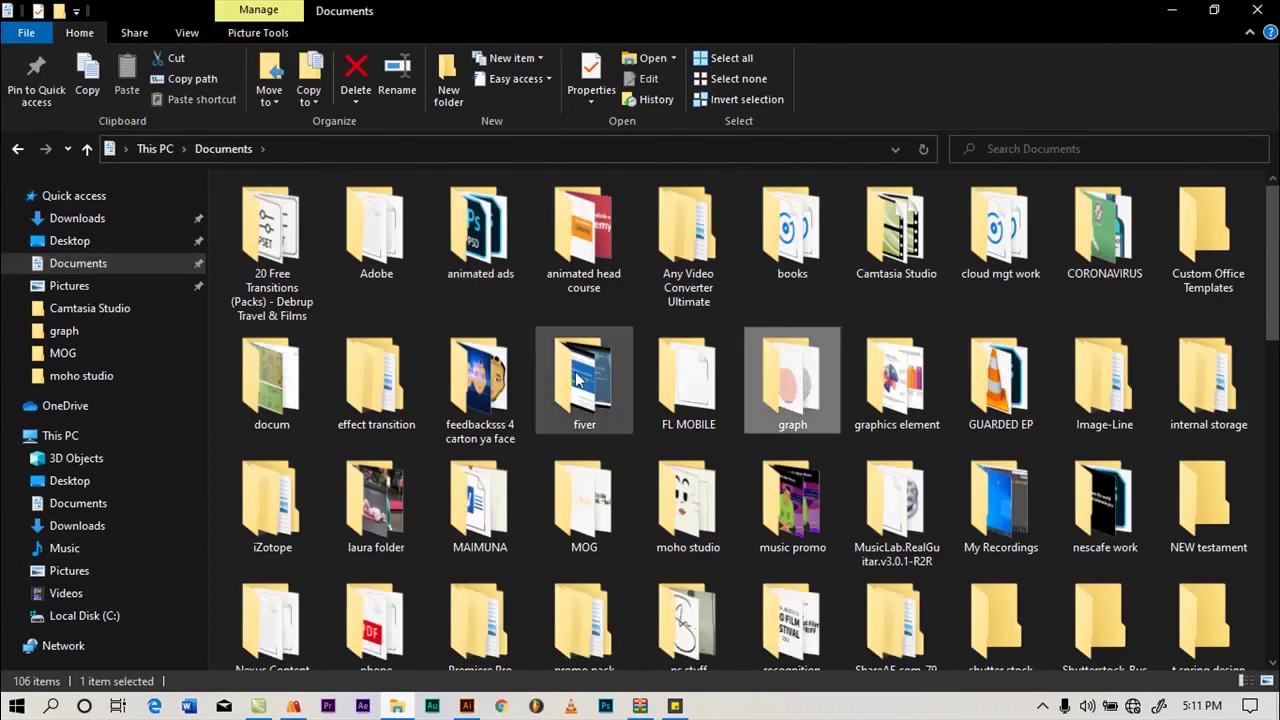
double_click(785, 408)
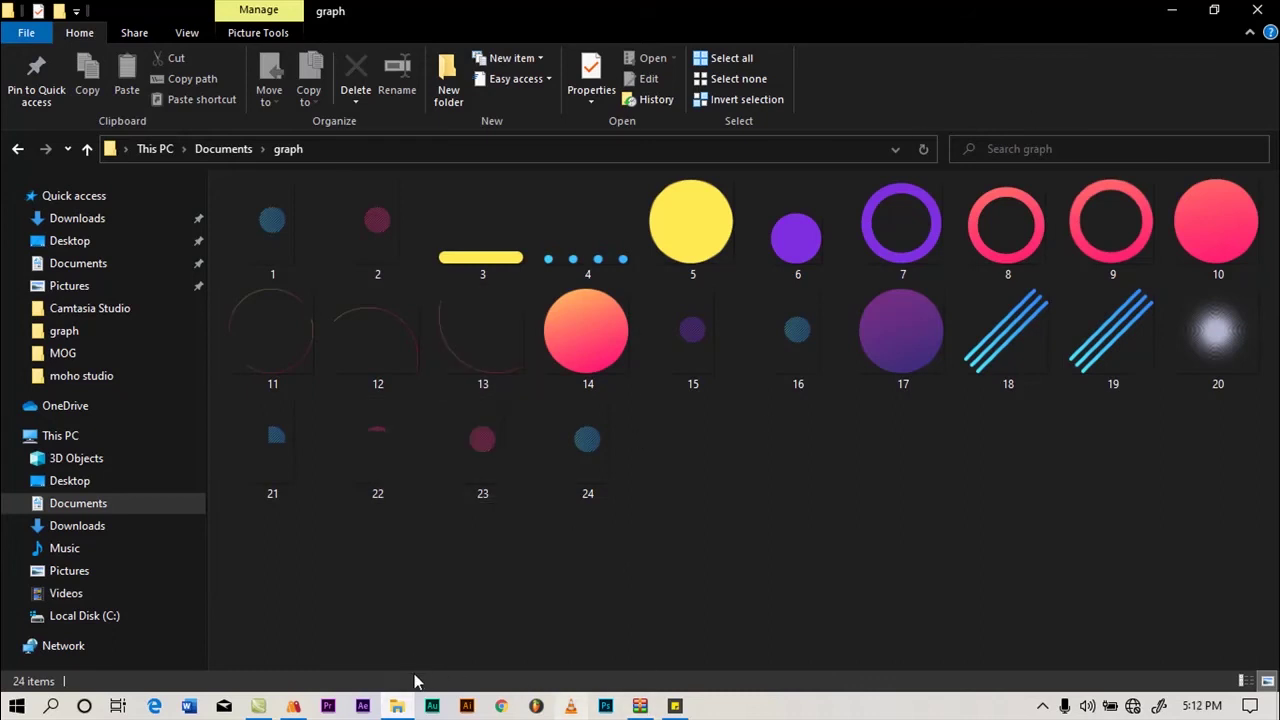
Switch to Moho, narrow the Layers window and move it clear of the Actions list, maximize Moho, and activate Transform Layer
left_click(293, 706)
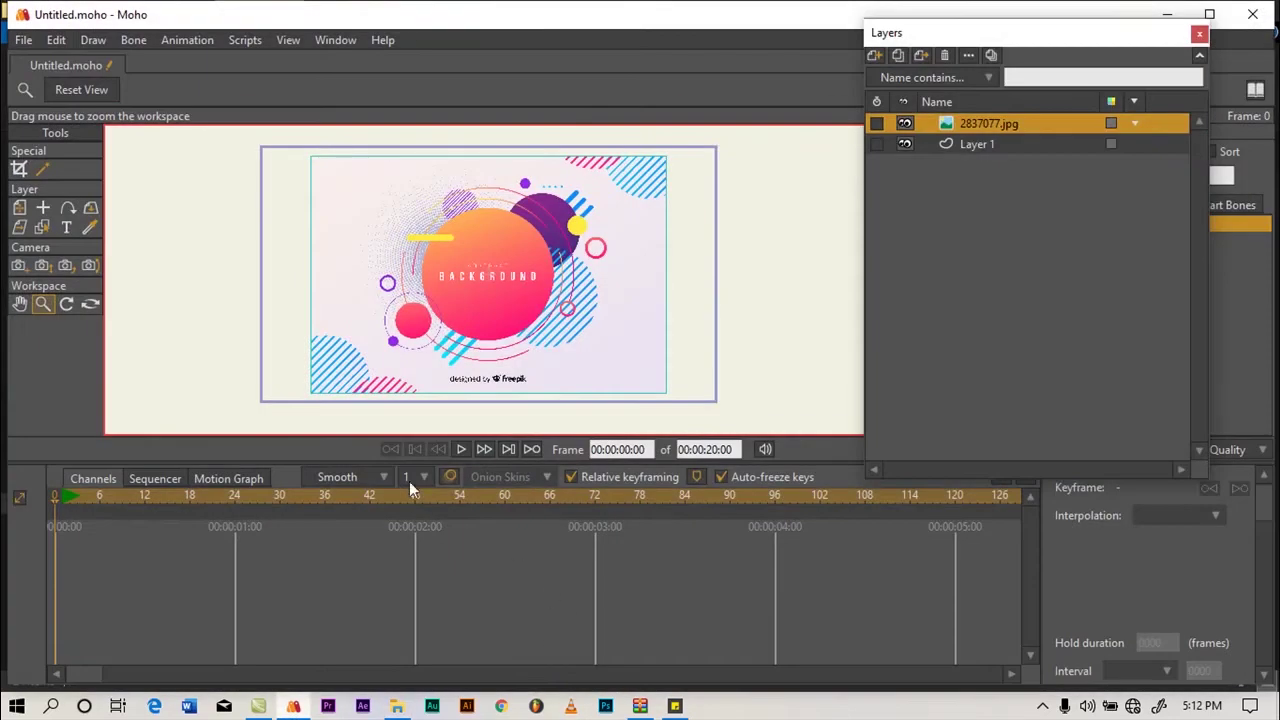
left_click_drag(466, 322, 477, 330)
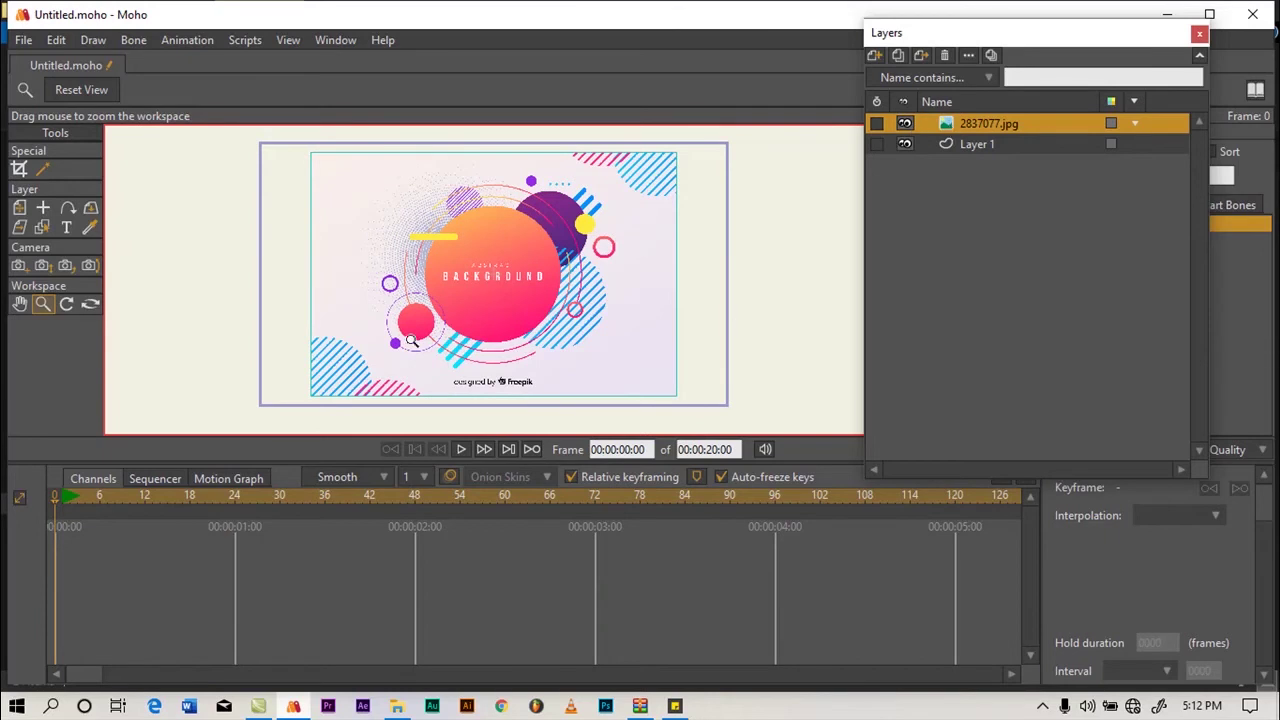
left_click_drag(515, 327, 528, 343)
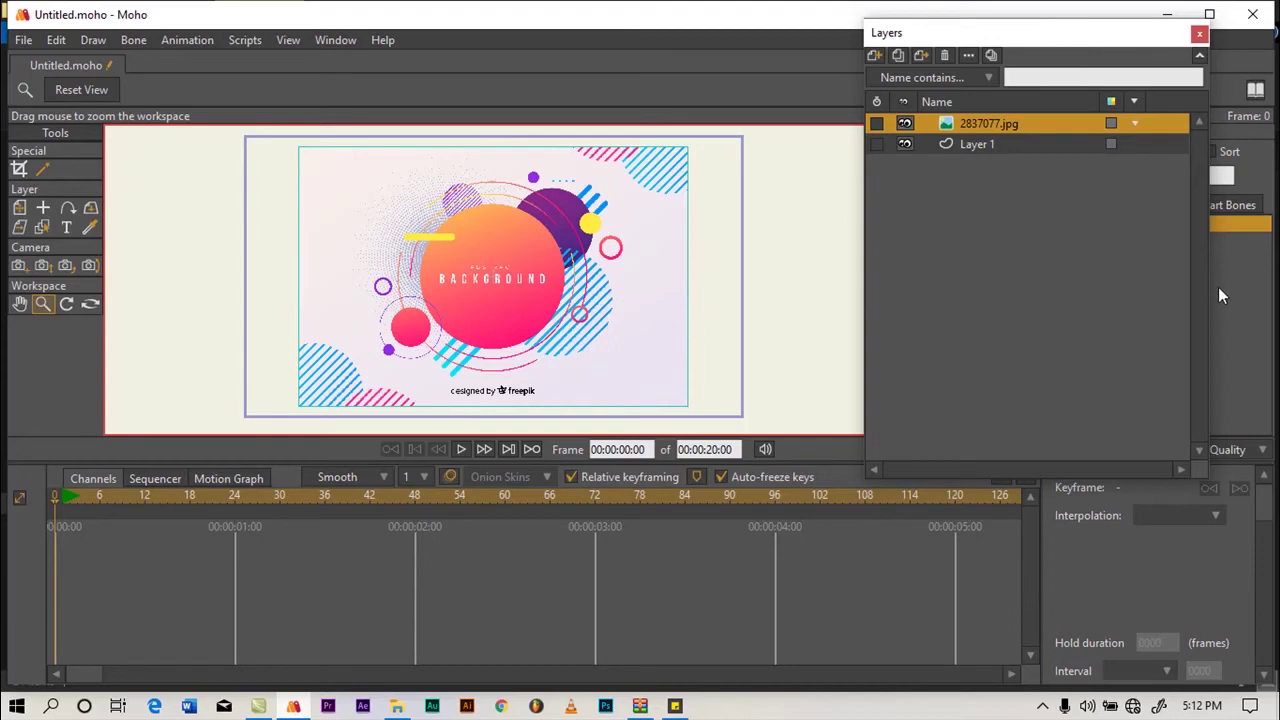
left_click_drag(1208, 298, 1155, 276)
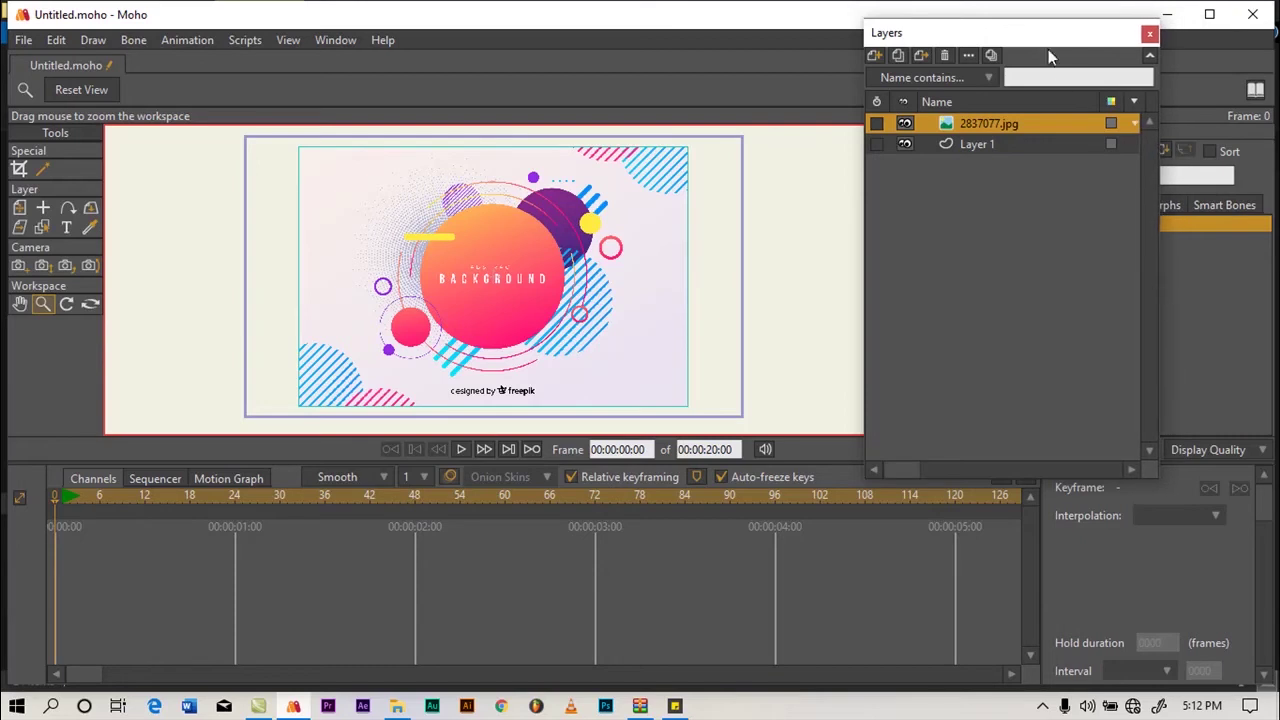
left_click_drag(1041, 35, 950, 27)
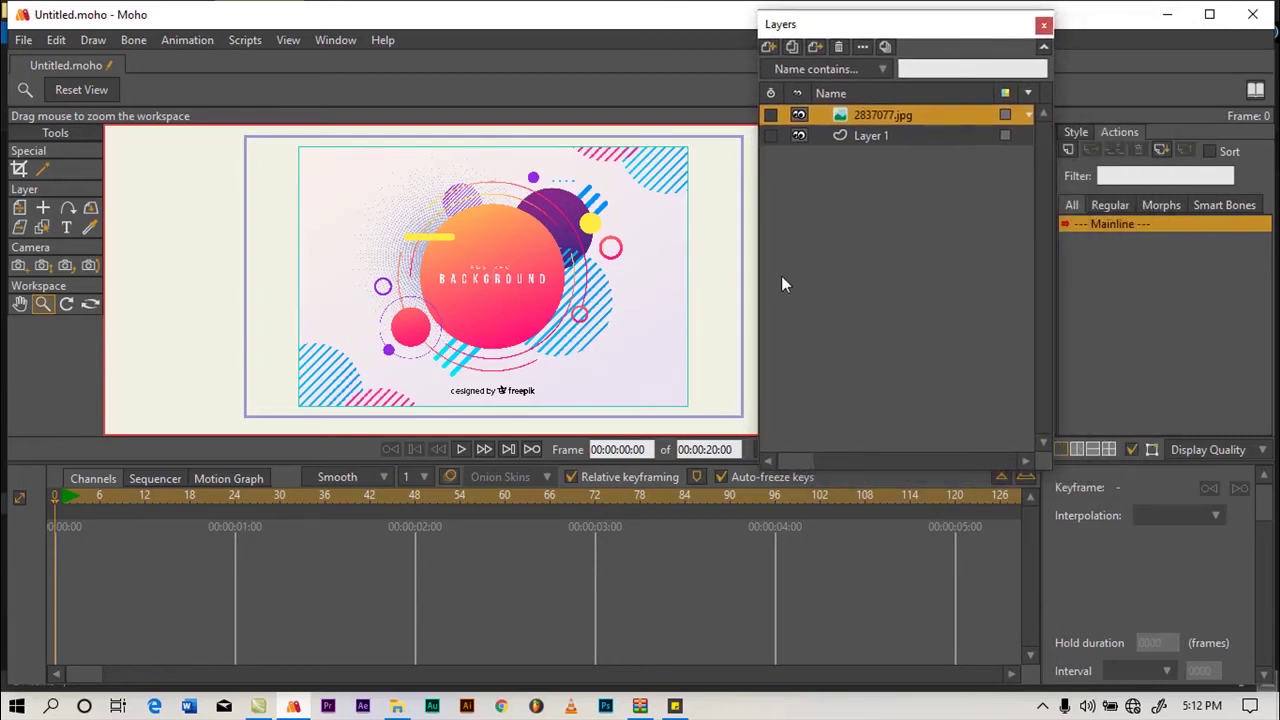
double_click(649, 20)
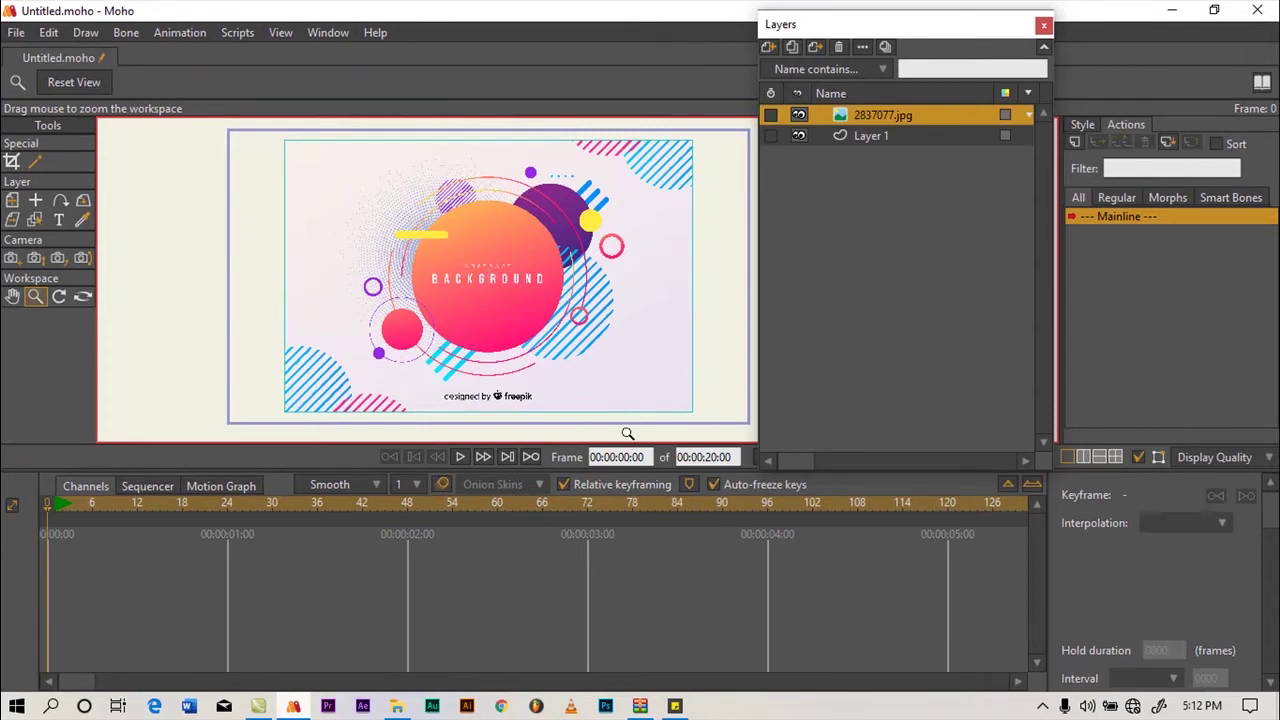
mouse_move(546, 312)
left_mouse_down()
mouse_move(541, 328)
mouse_move(539, 303)
mouse_move(565, 323)
left_mouse_up()
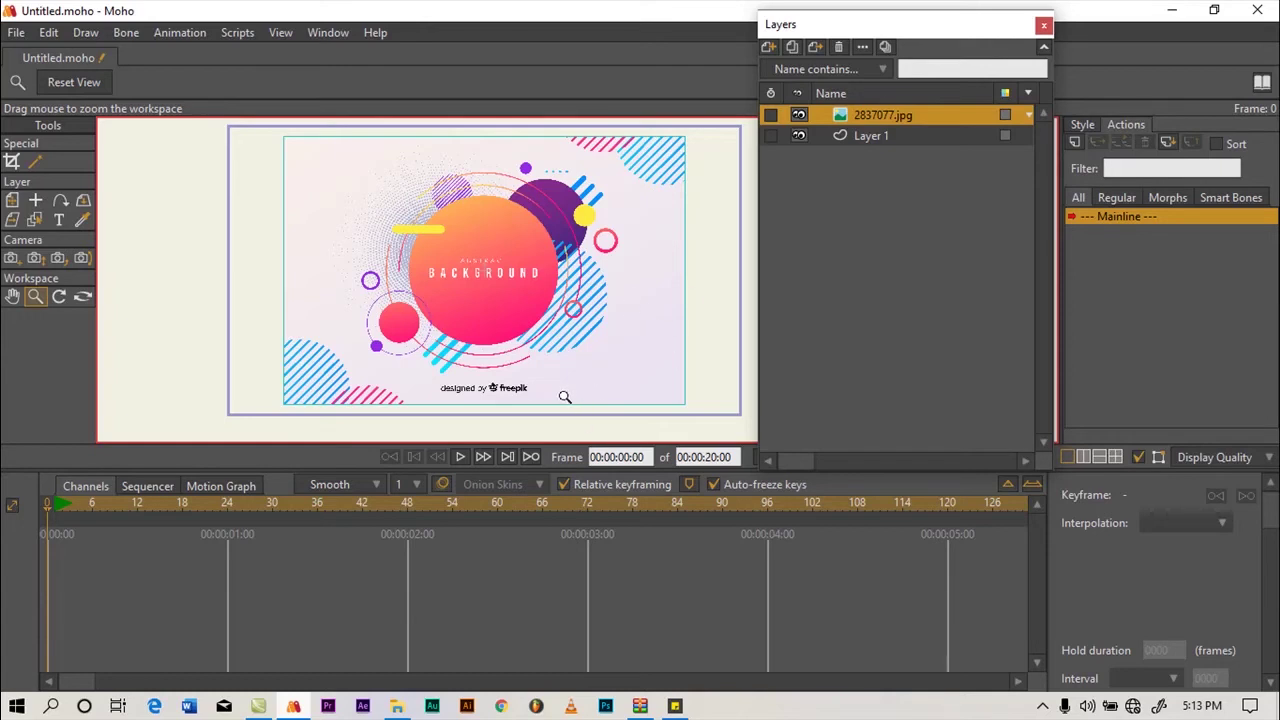
left_click(13, 200)
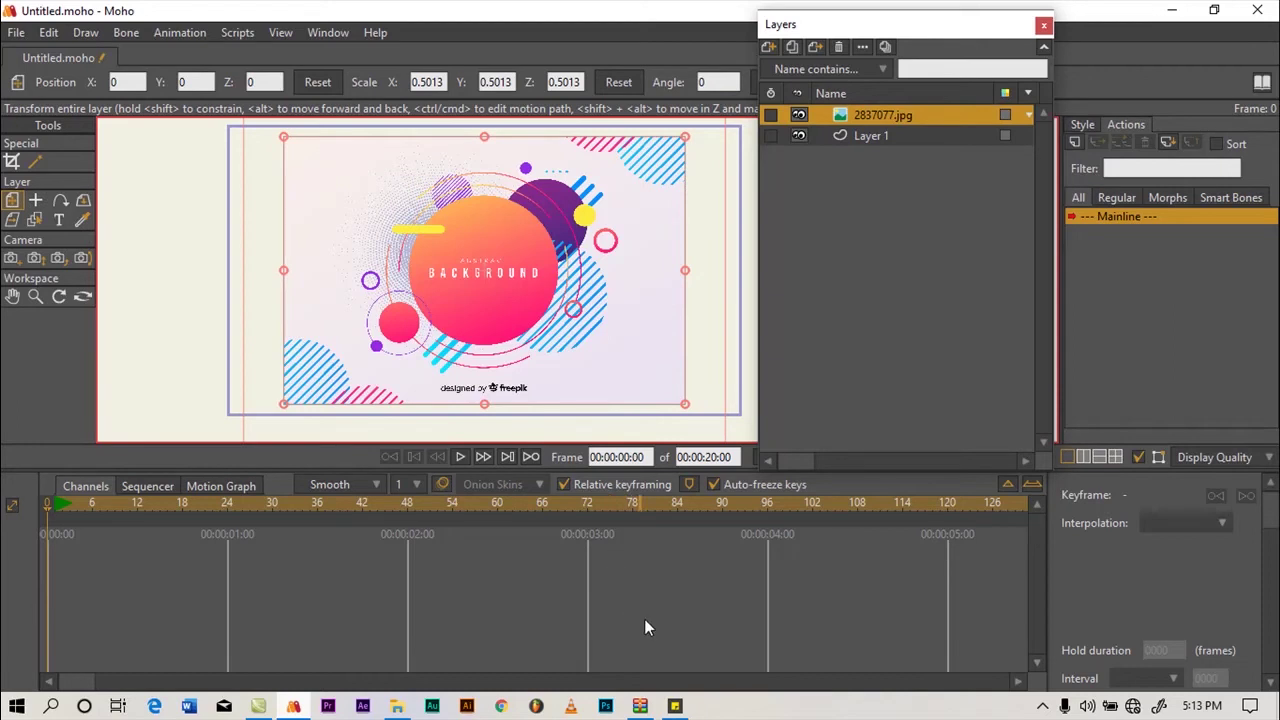
Bring all the numbered PNGs from the graph folder in File Explorer into the Moho project and reopen the Layers window
left_click(397, 706)
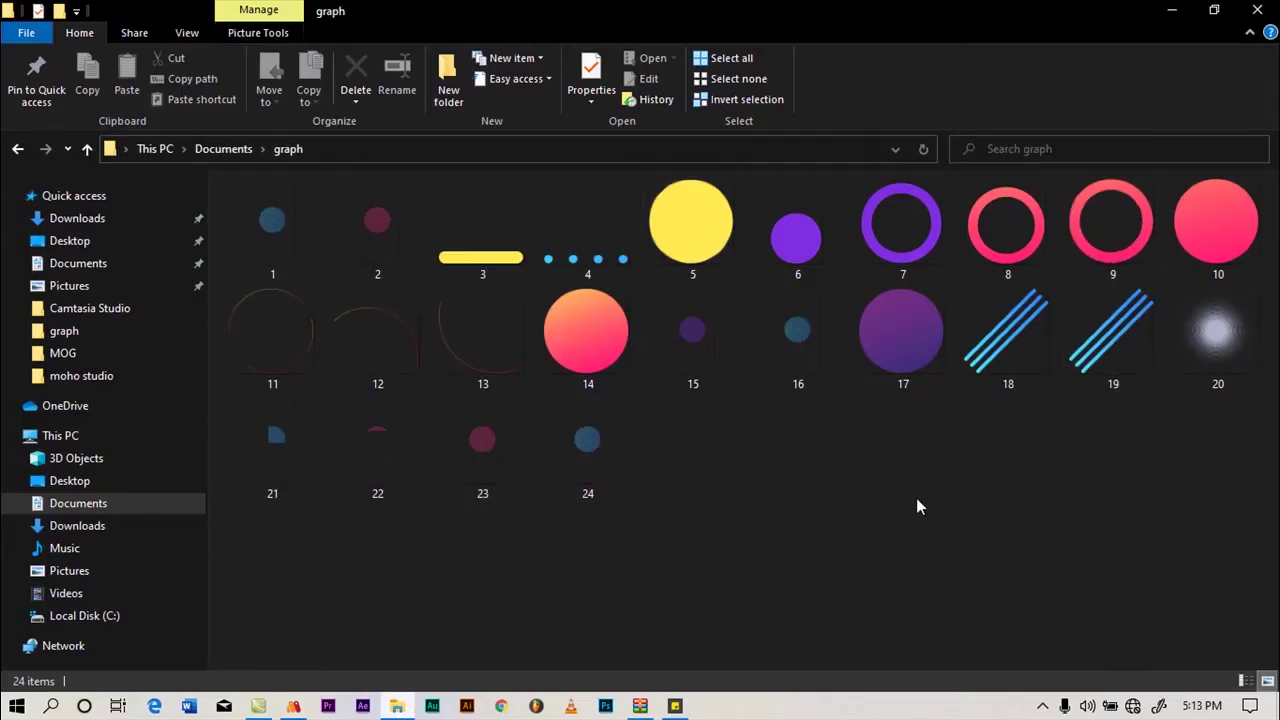
left_click_drag(1200, 478, 314, 219)
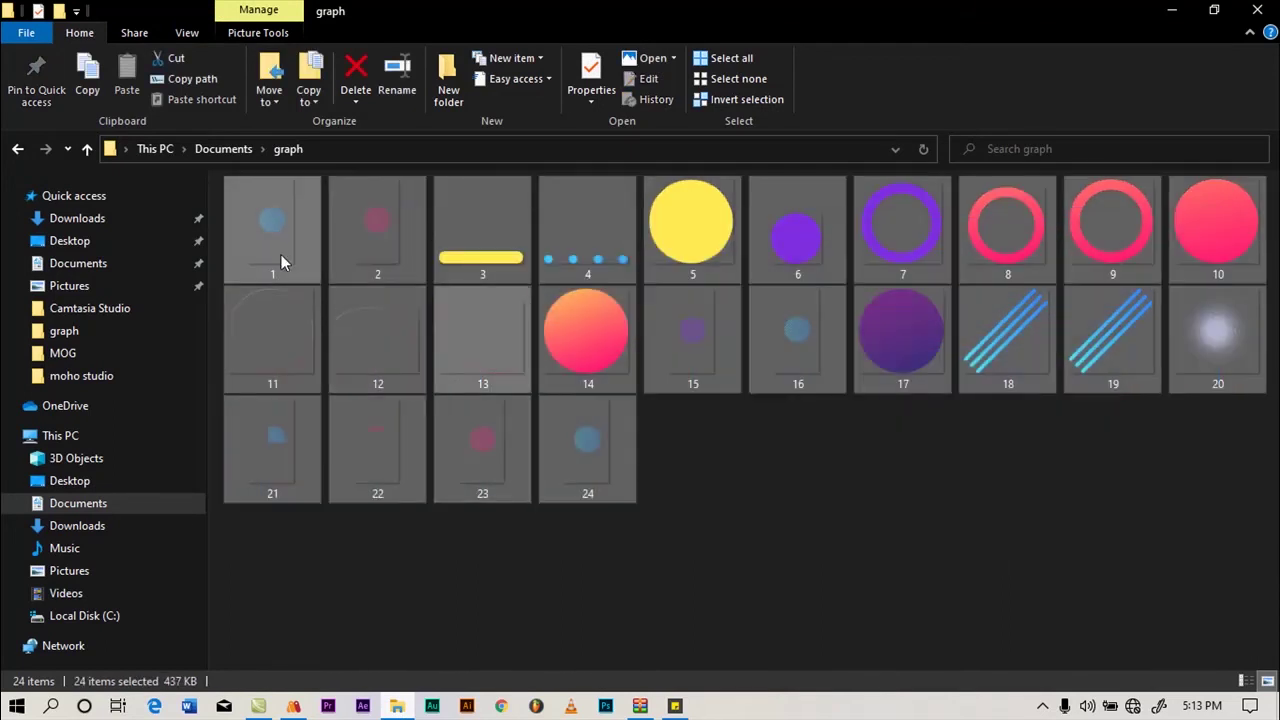
left_click_drag(279, 236, 331, 350)
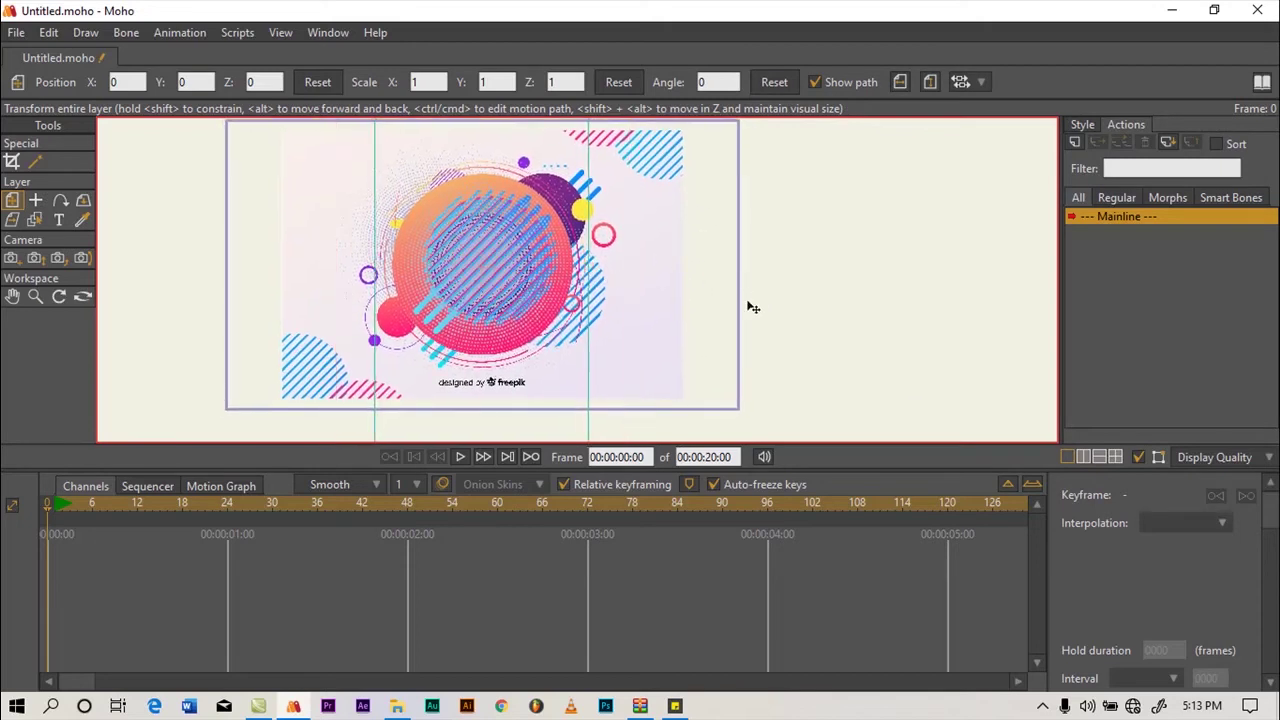
left_click_drag(563, 240, 562, 243)
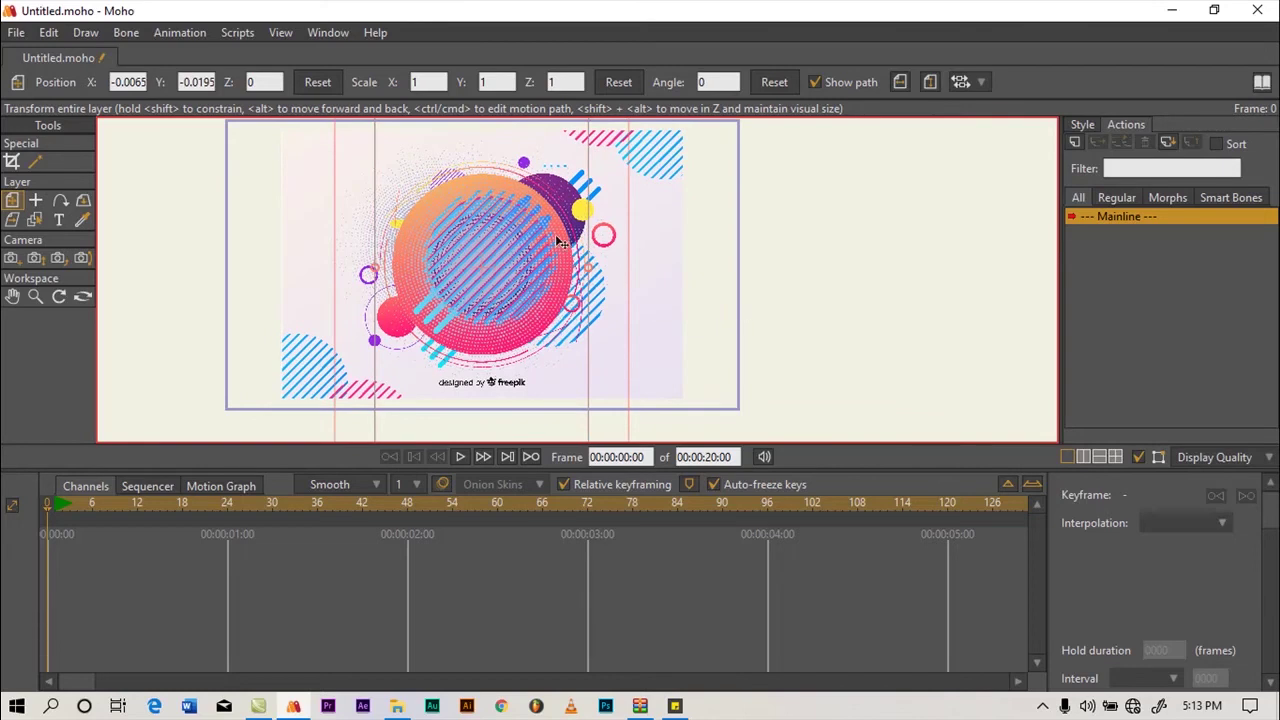
left_click(325, 33)
left_click(727, 218)
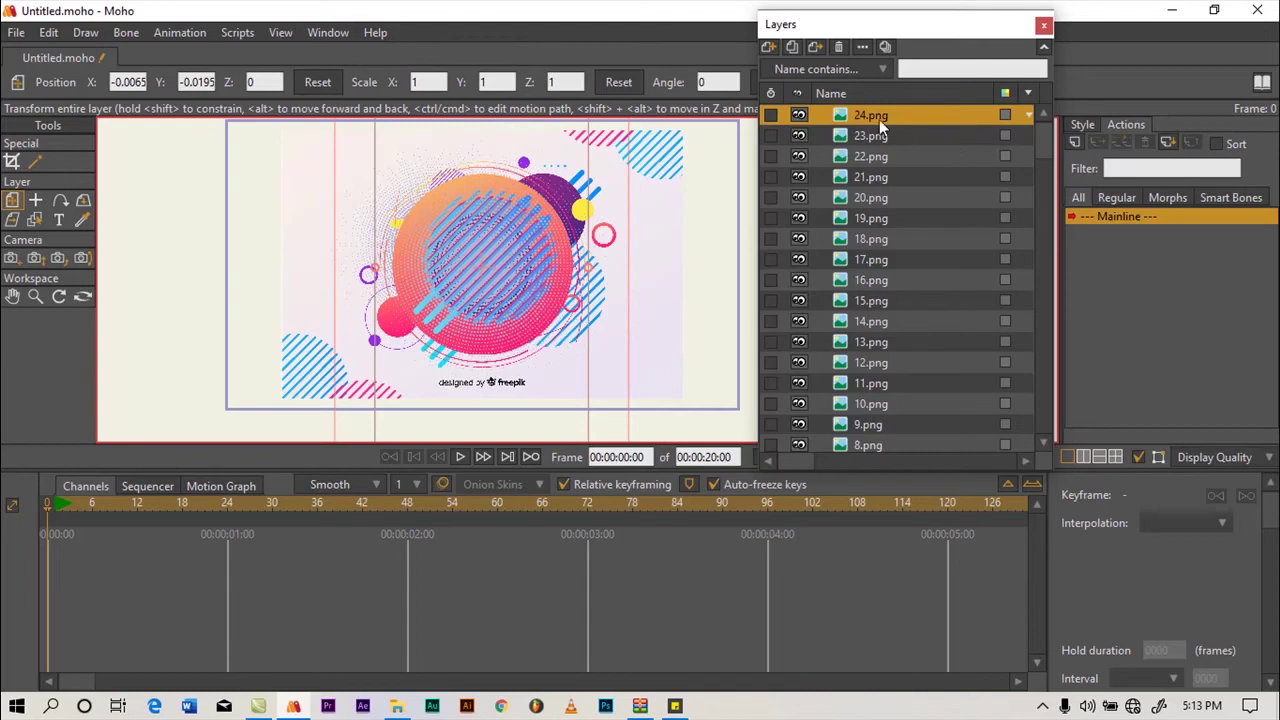
Put the layers 24.png through 1.png into one new group with Group With Selection, and collapse the group
left_click_drag(1042, 143, 1013, 426)
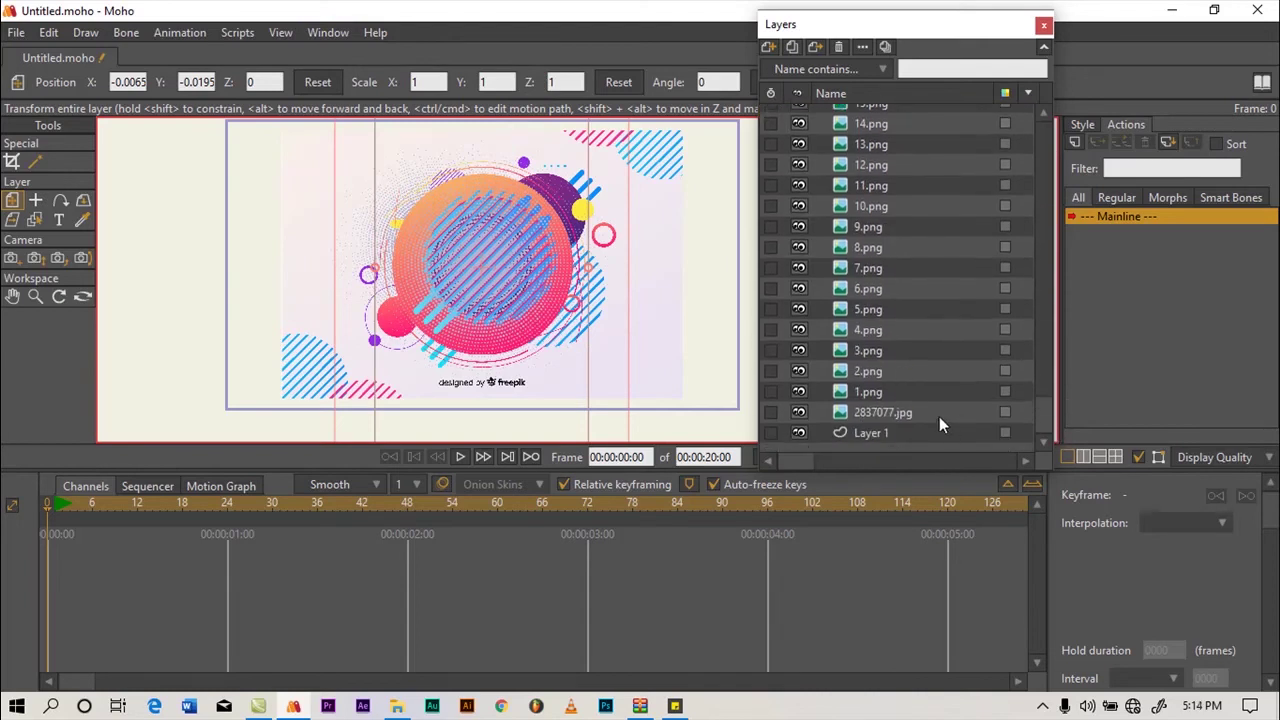
left_click(879, 389, "shift")
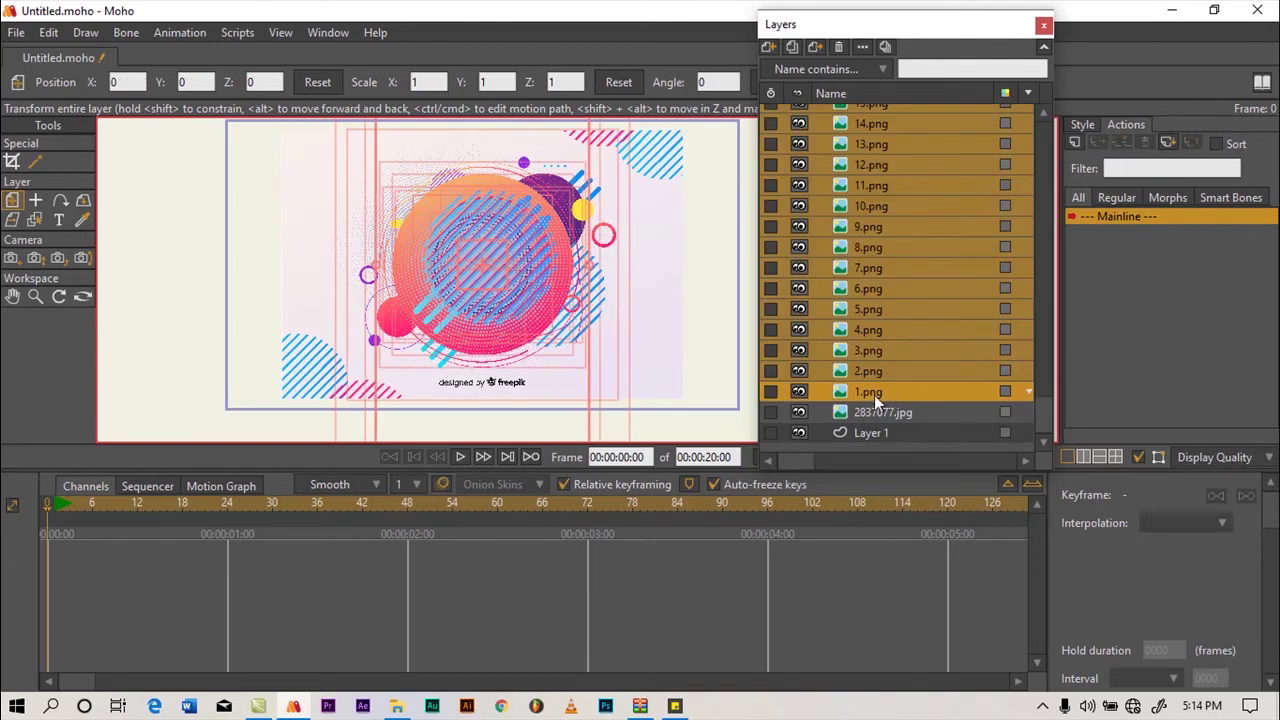
left_click(768, 48)
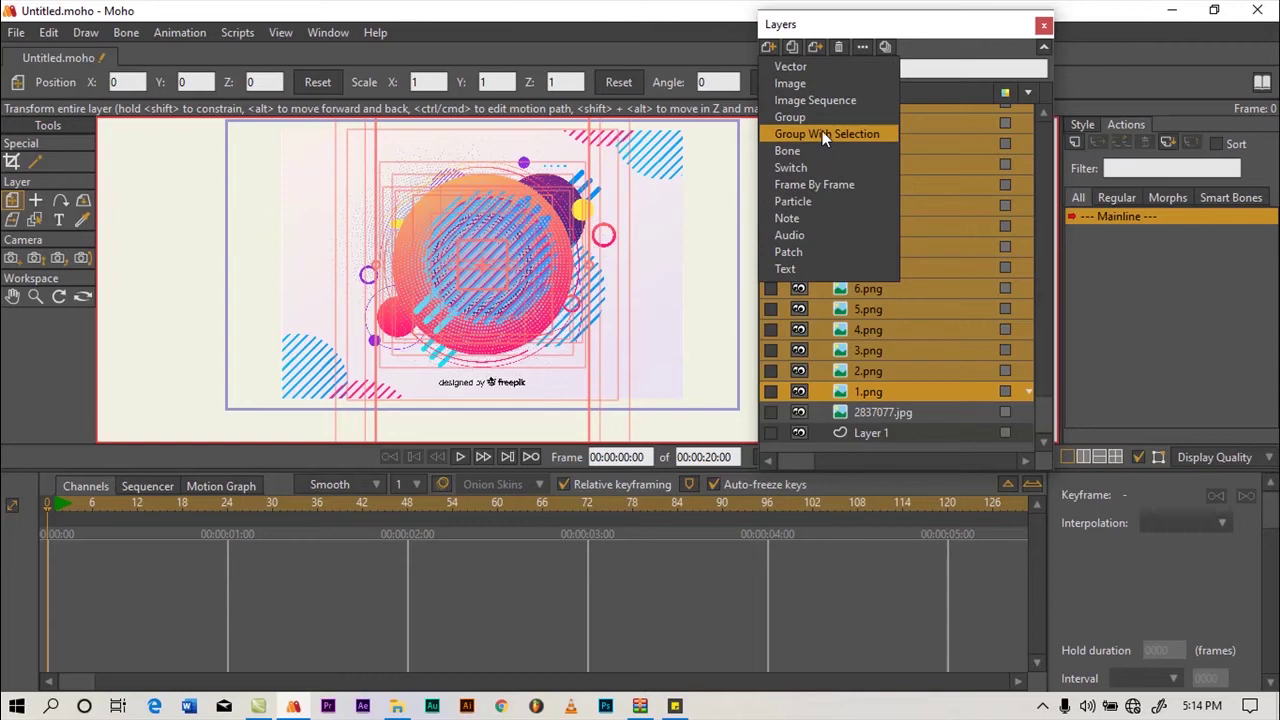
left_click(822, 131)
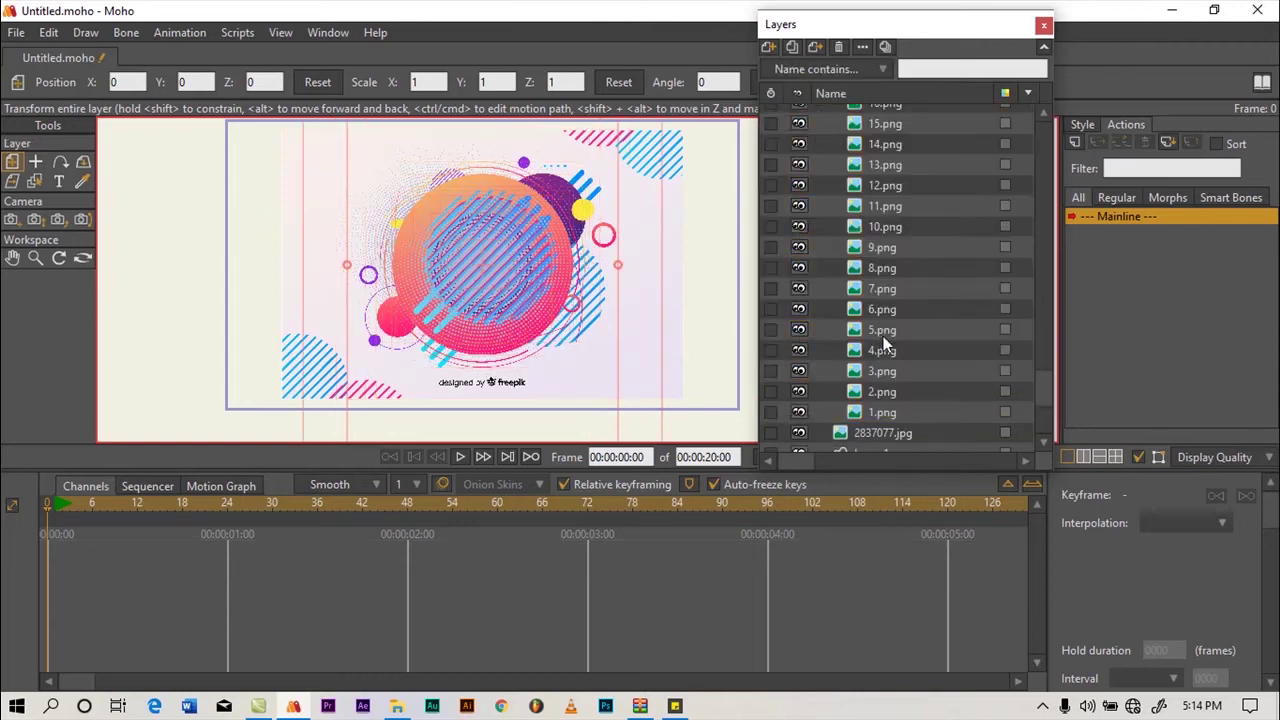
left_click_drag(1051, 390, 1051, 115)
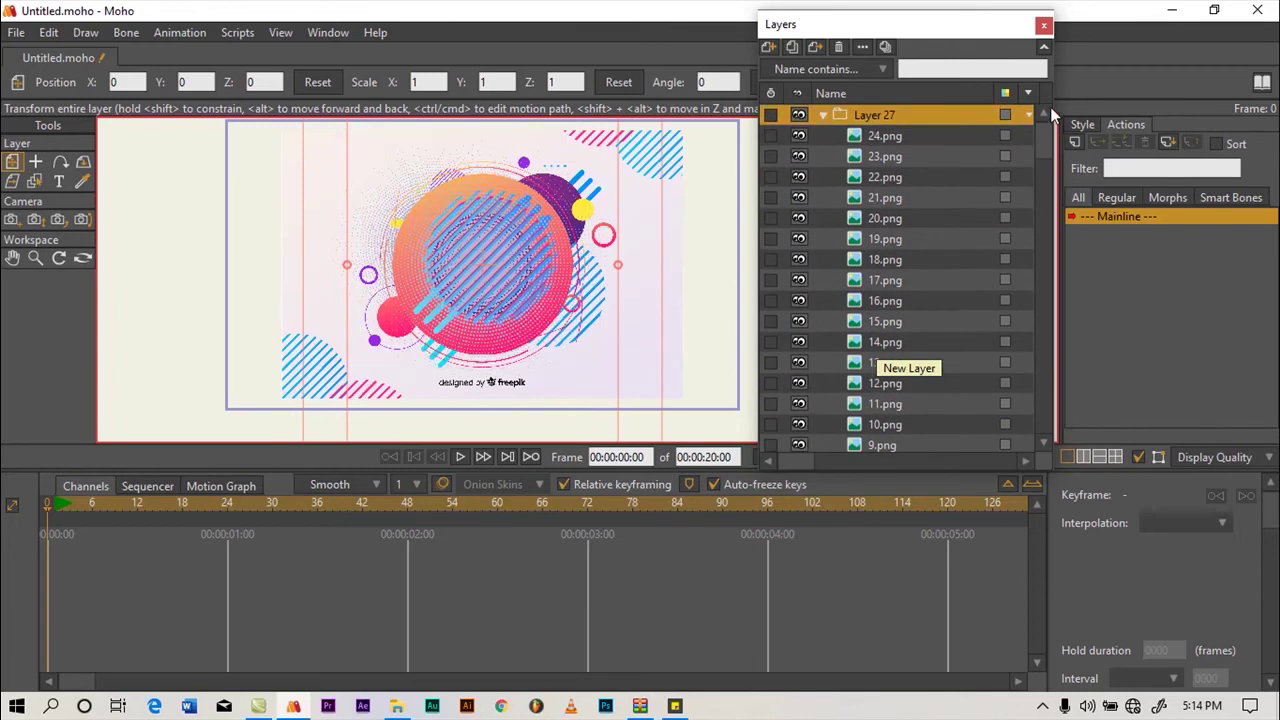
left_click(825, 116)
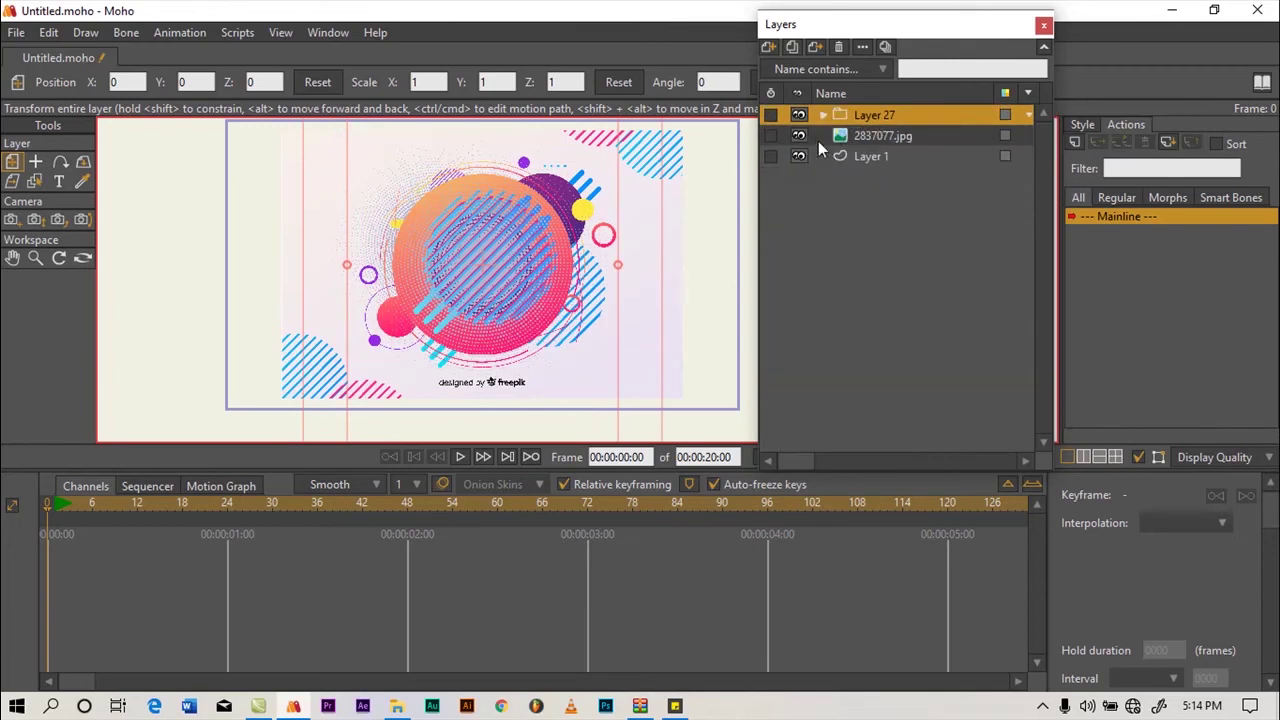
Look through the image layers inside the new group and check the 2837077.jpg reference by toggling its visibility
left_click(822, 116)
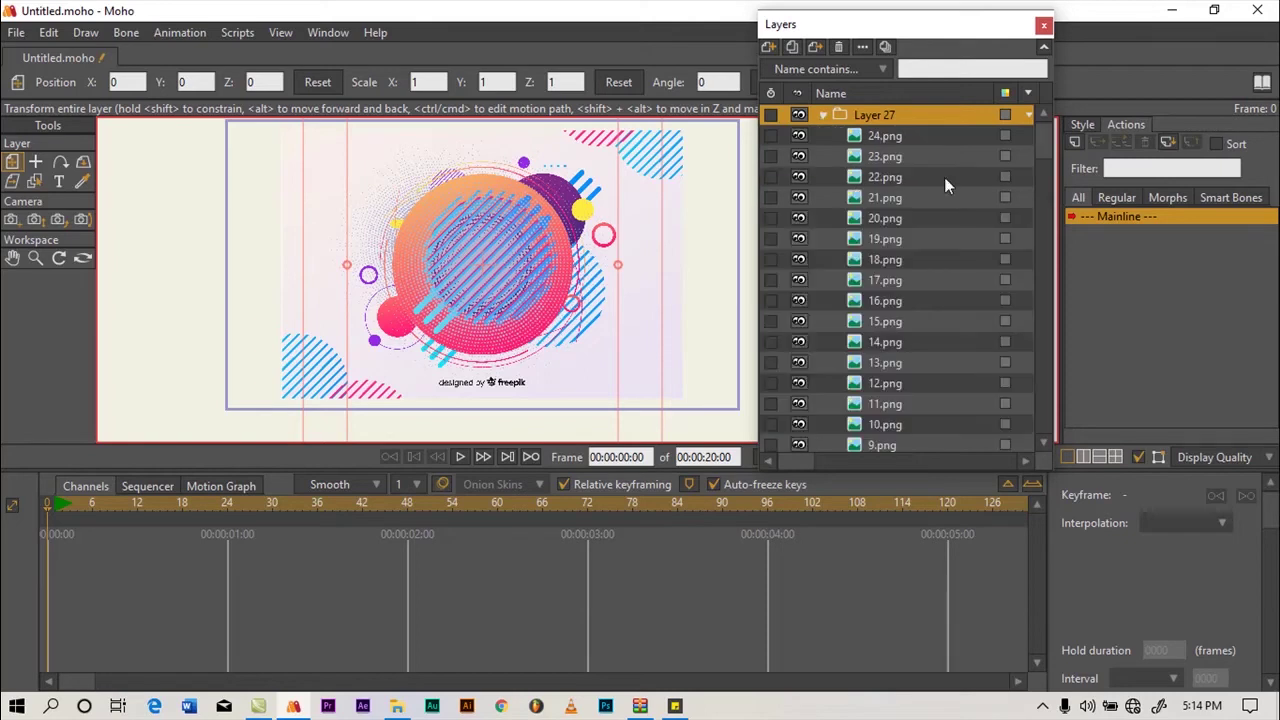
left_click_drag(1050, 150, 1040, 453)
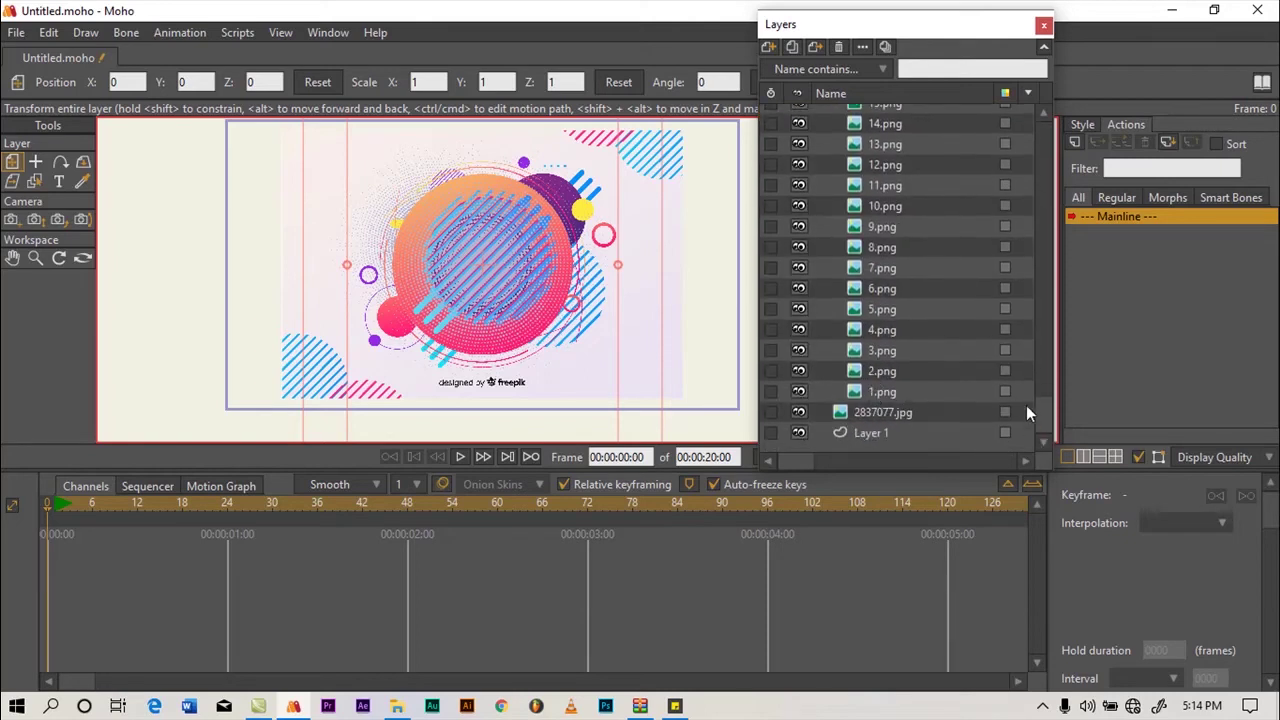
left_click_drag(1043, 416, 1033, 113)
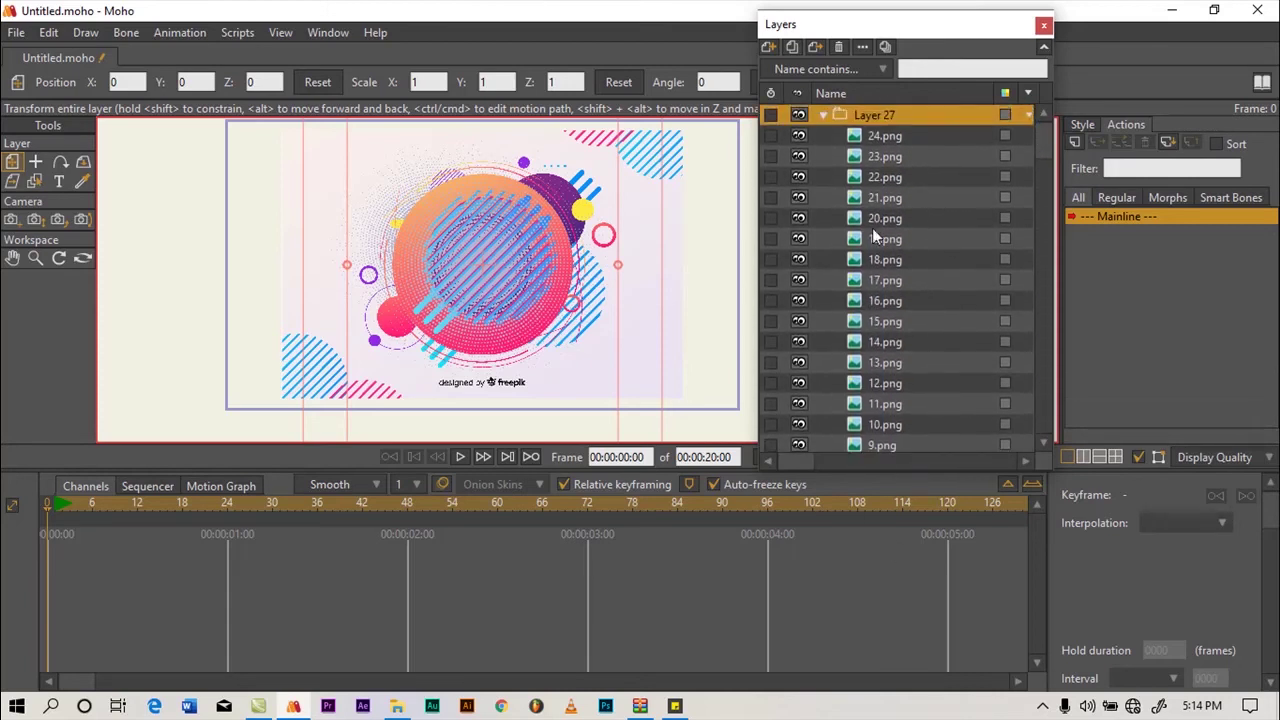
left_click_drag(524, 307, 504, 314)
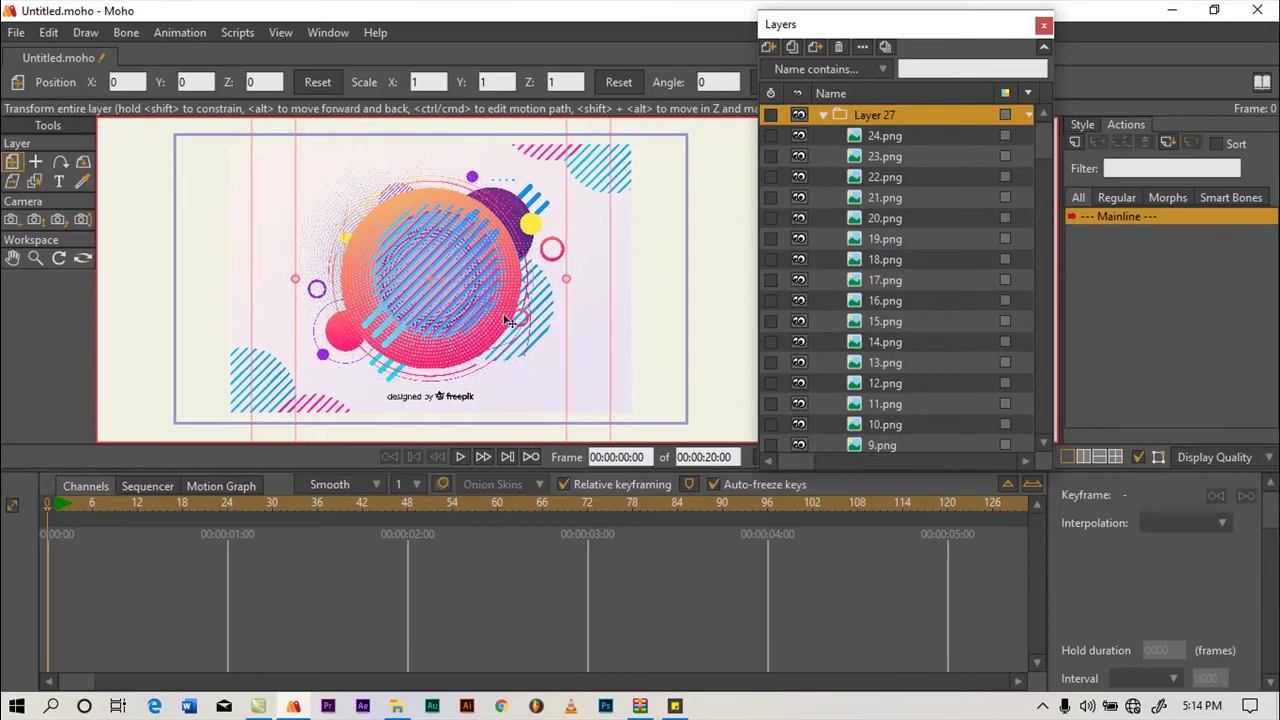
left_click(824, 116)
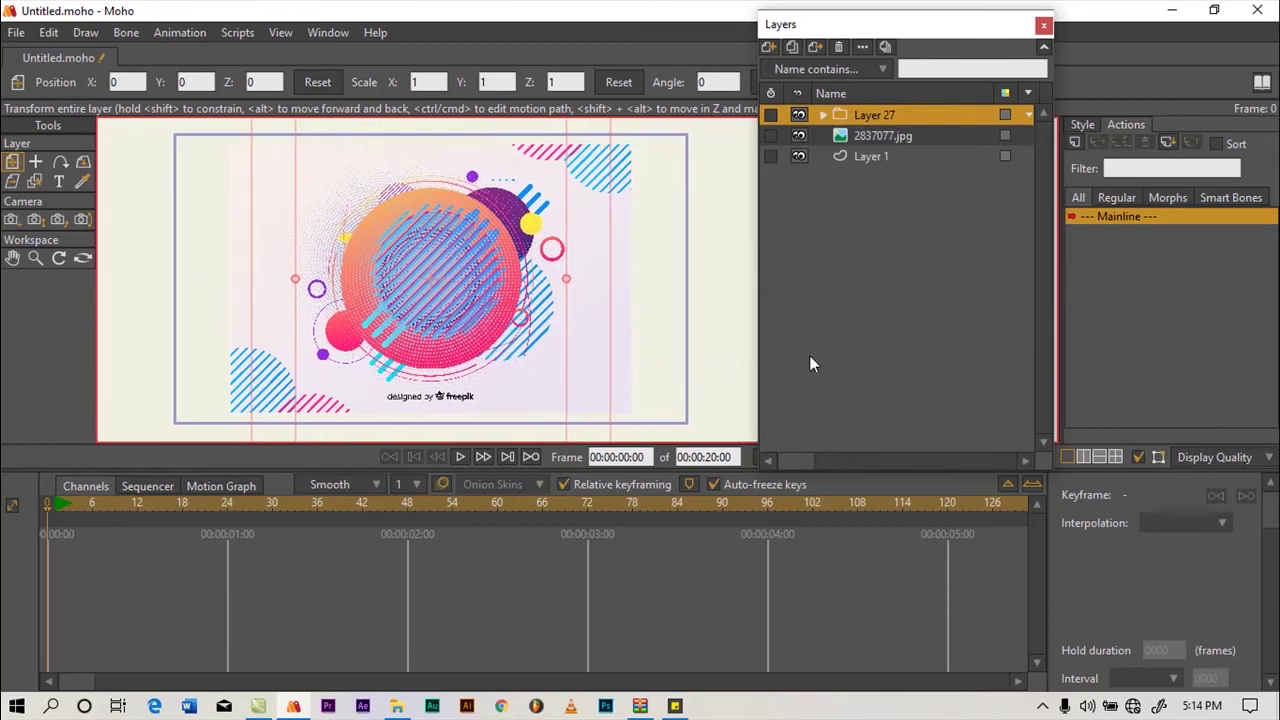
left_click(798, 137)
left_click(797, 134)
Move 1.png onto the blue striped circle in the reference's upper-right corner and 2.png onto the pink striped shape at its lower-left edge
left_click(823, 115)
left_click_drag(1039, 169, 1042, 420)
left_click(886, 392)
left_click_drag(463, 310, 648, 184)
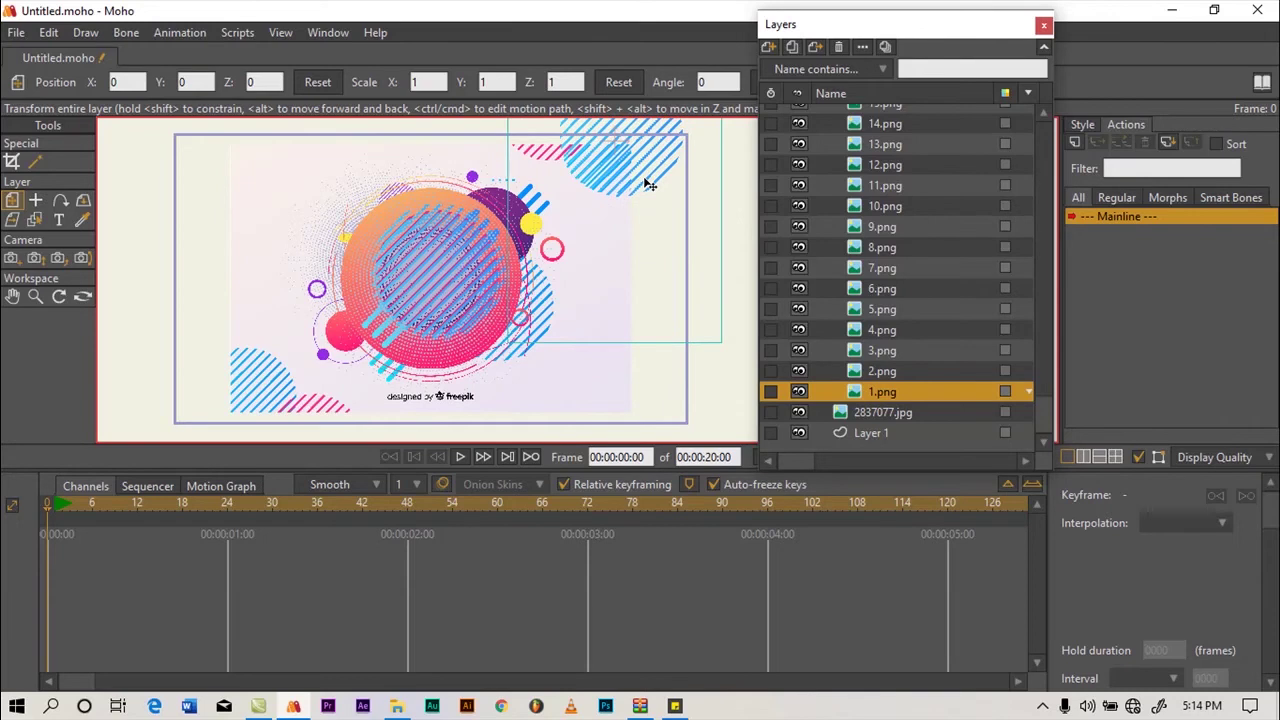
left_click(866, 372)
left_click_drag(491, 276, 348, 456)
Move 3.png onto the reference's yellow bar and 4.png onto its row of blue dots, at about X 0.47, Y 0.69
left_click(814, 357)
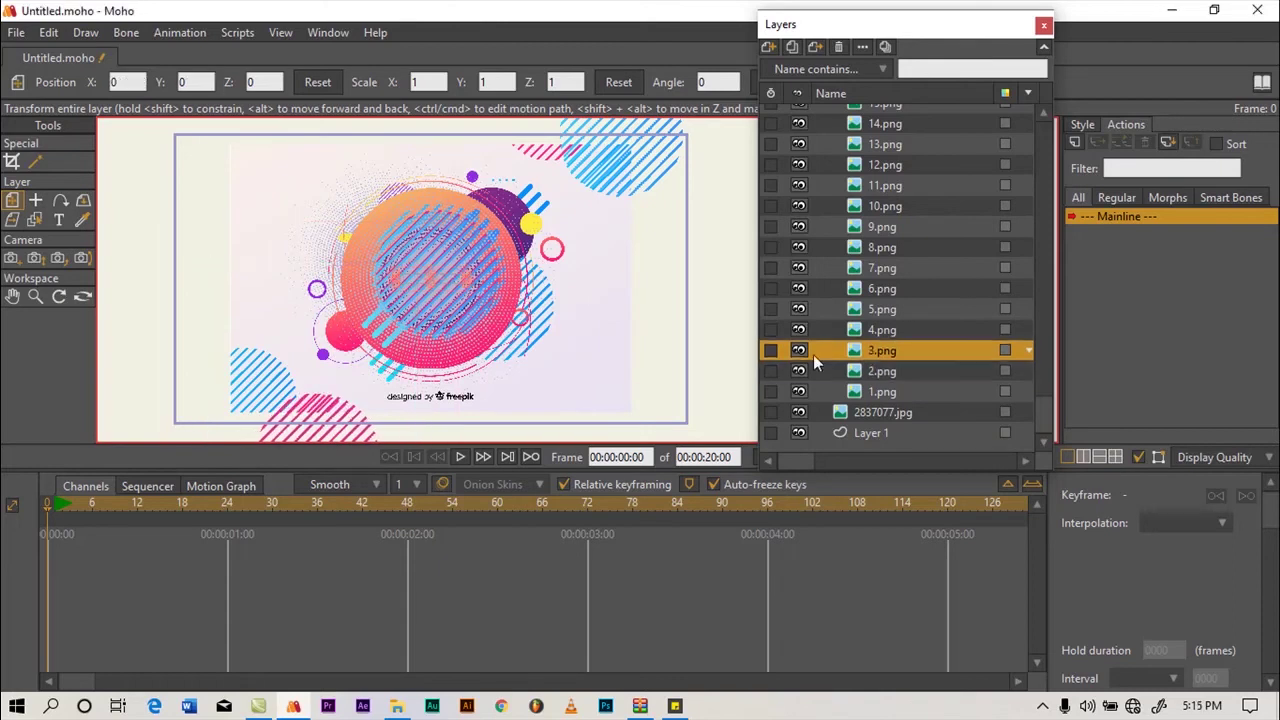
left_click_drag(443, 291, 372, 236)
left_click(872, 329)
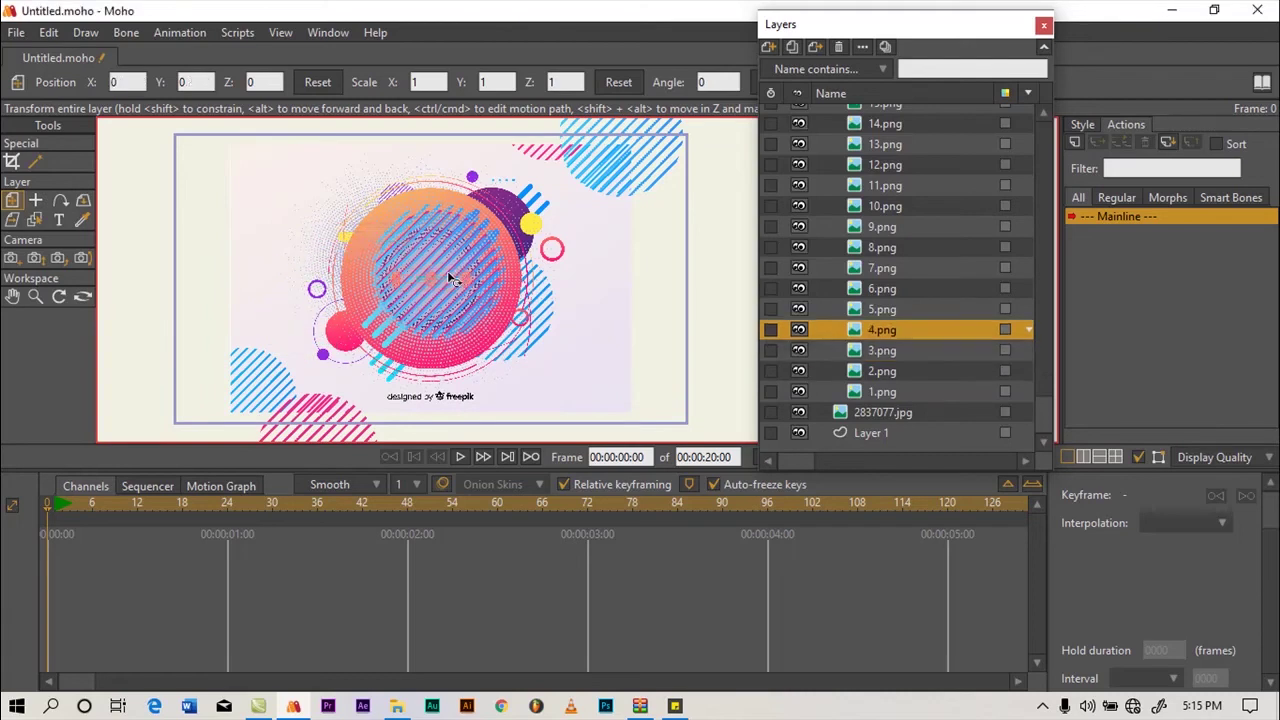
left_click_drag(562, 227, 514, 183)
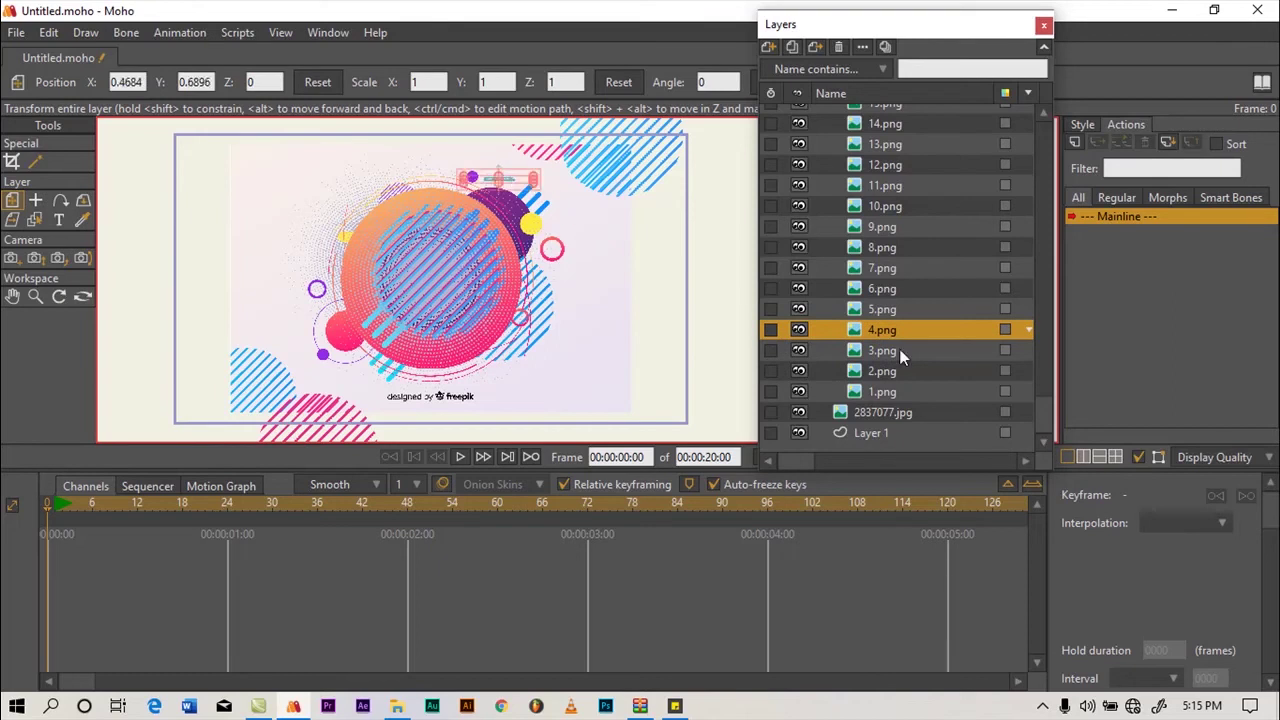
Move 5.png onto the reference's yellow circle and 6.png onto its small lower purple circle, at about X -0.75, Y -0.53
left_click(880, 309)
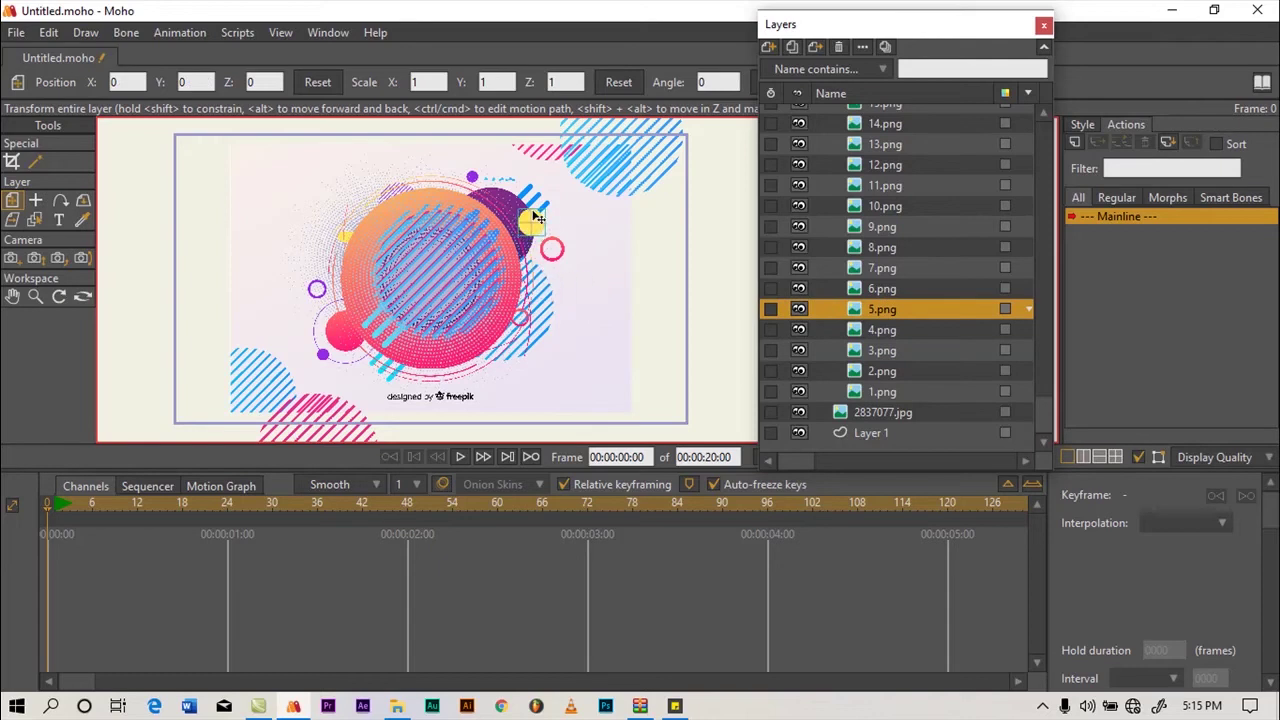
left_click(886, 288)
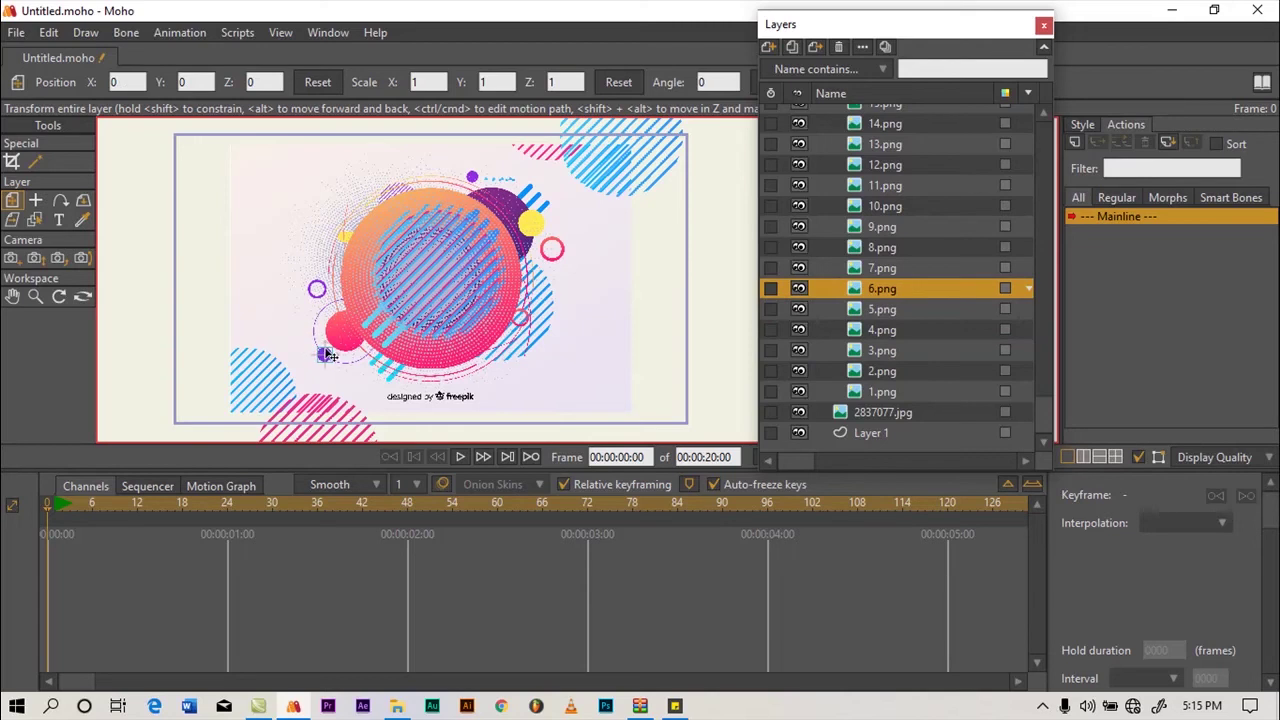
left_click_drag(328, 355, 378, 330)
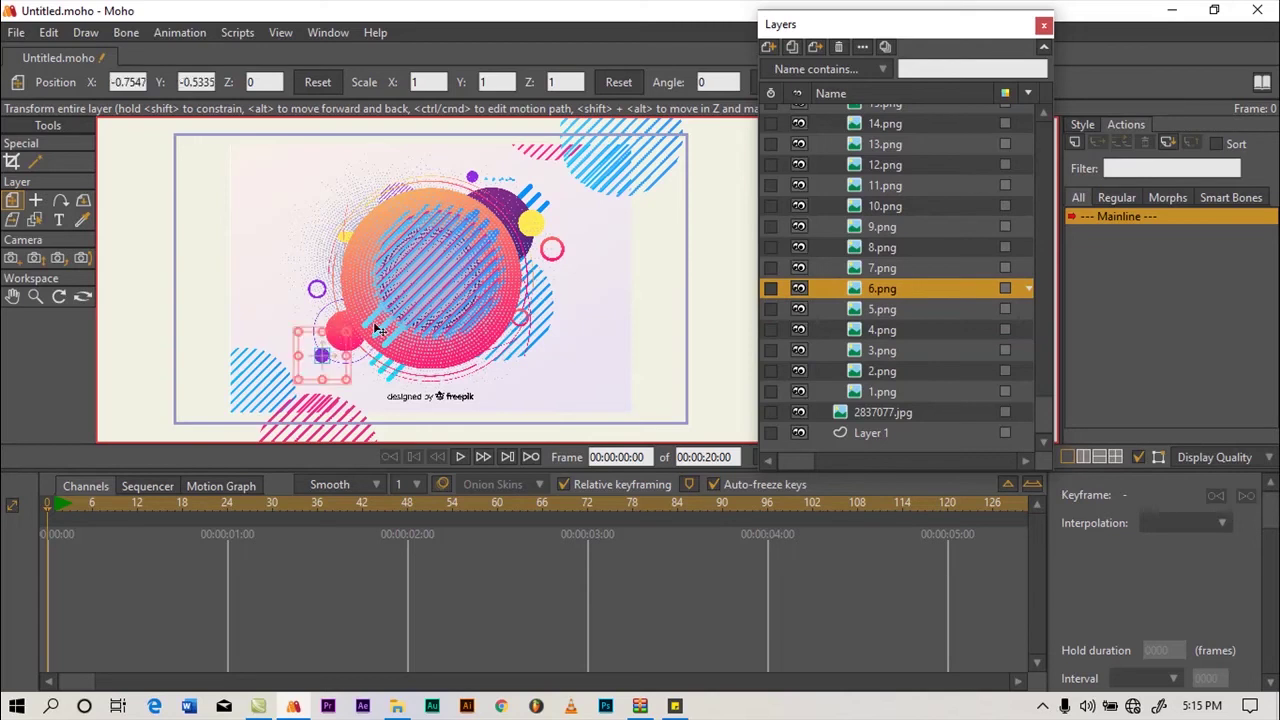
Move 7.png onto the reference's purple ring at about X -0.78, Y -0.08, and 8.png onto the pink ring beside the yellow circle at about X 0.85, Y 0.21
left_click(892, 267)
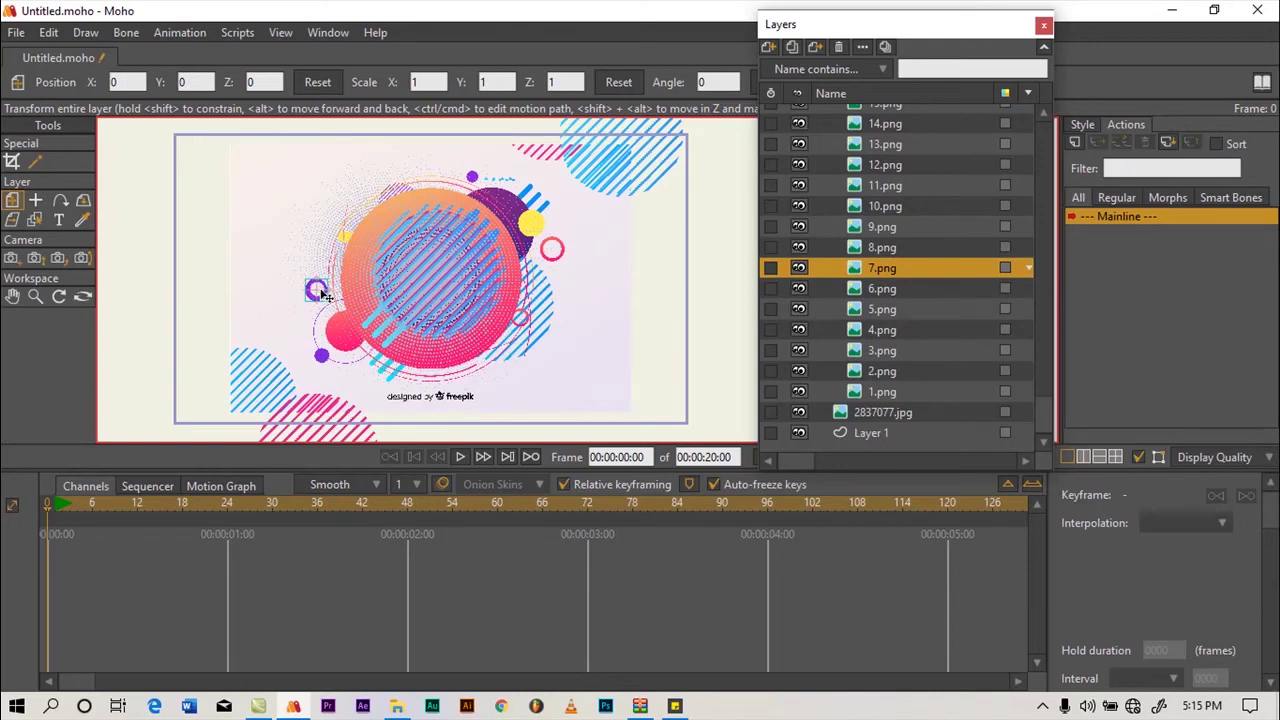
left_click(326, 296)
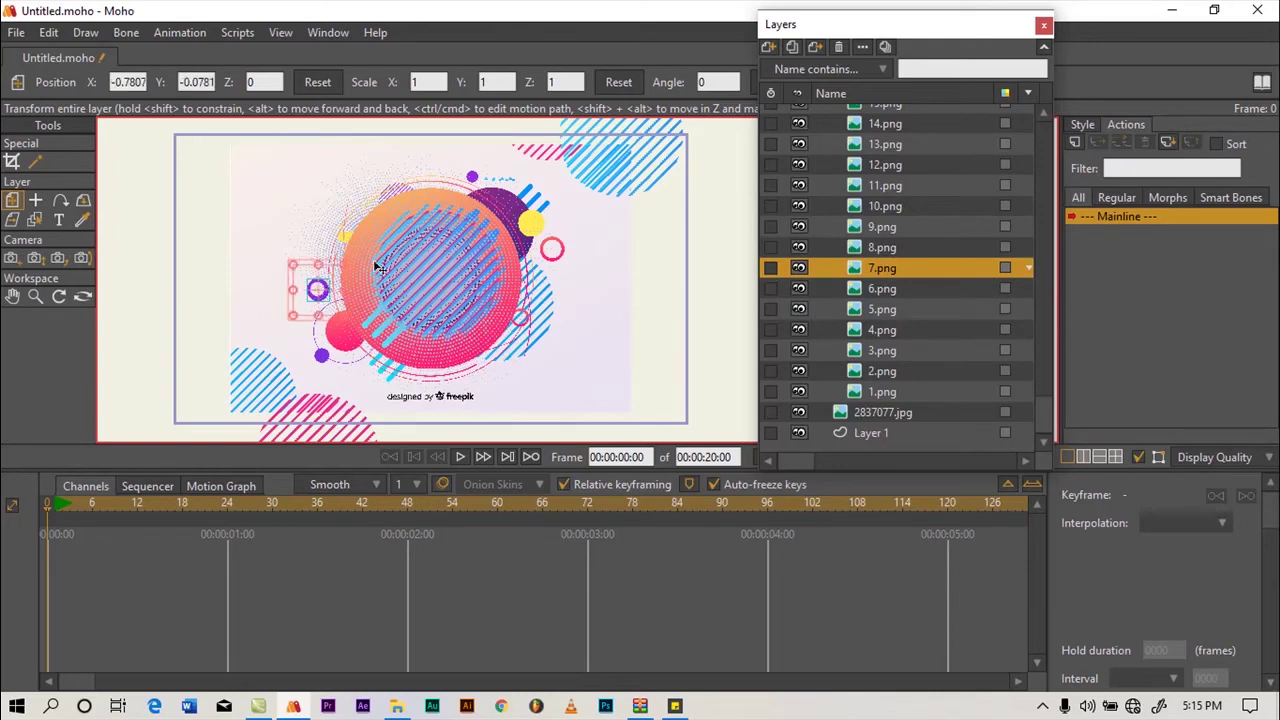
left_click(906, 247)
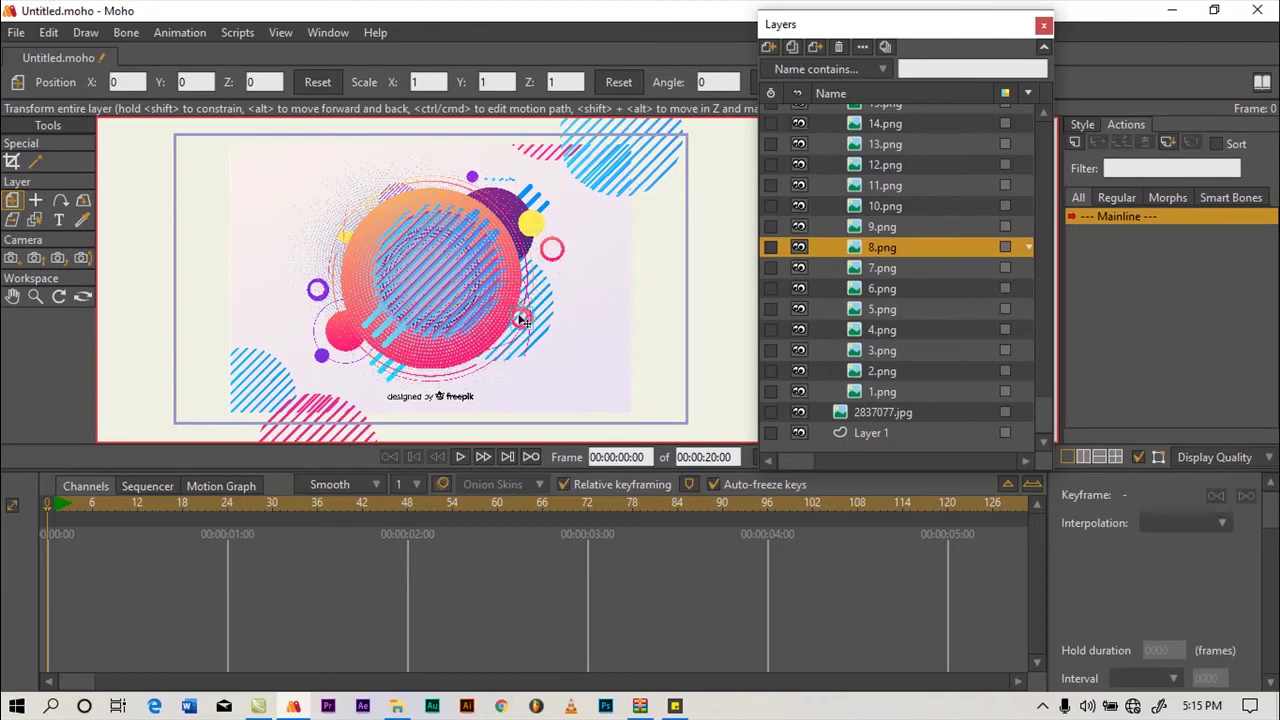
left_click_drag(522, 320, 553, 252)
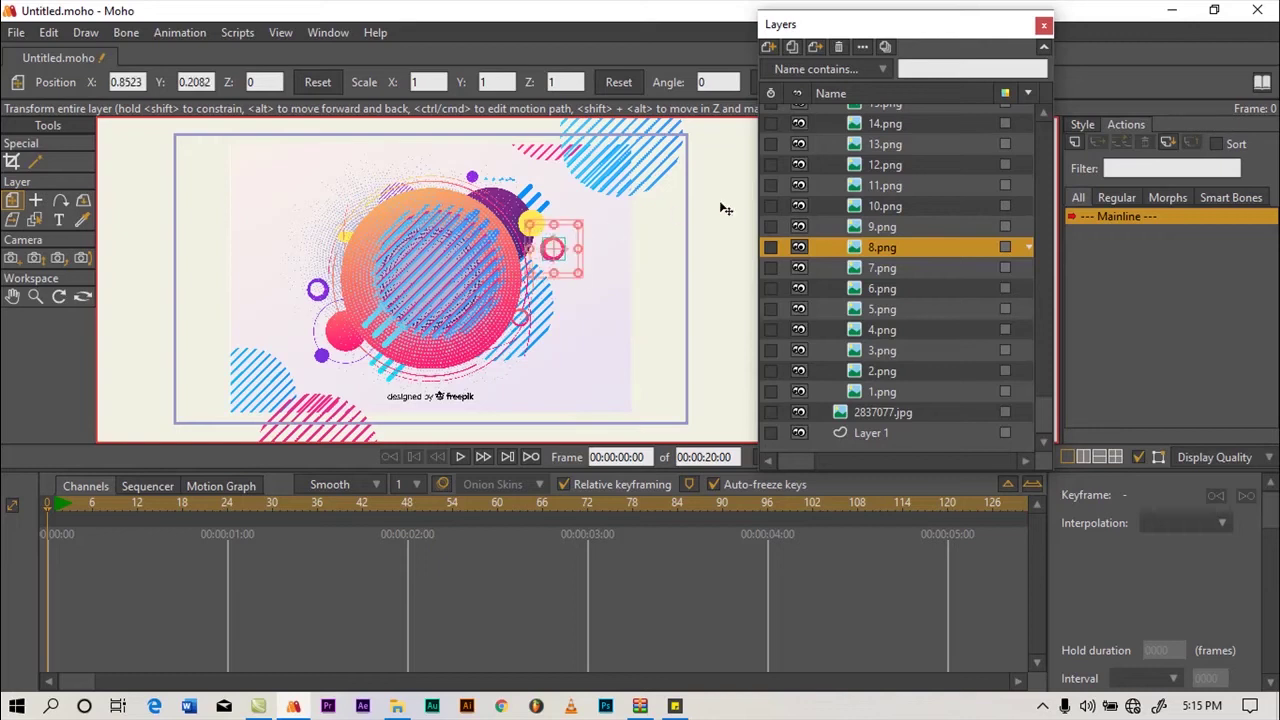
Swap the two pink rings: move 8.png onto the smaller lower ring and 9.png onto the larger ring beside the yellow circle
left_click(884, 229)
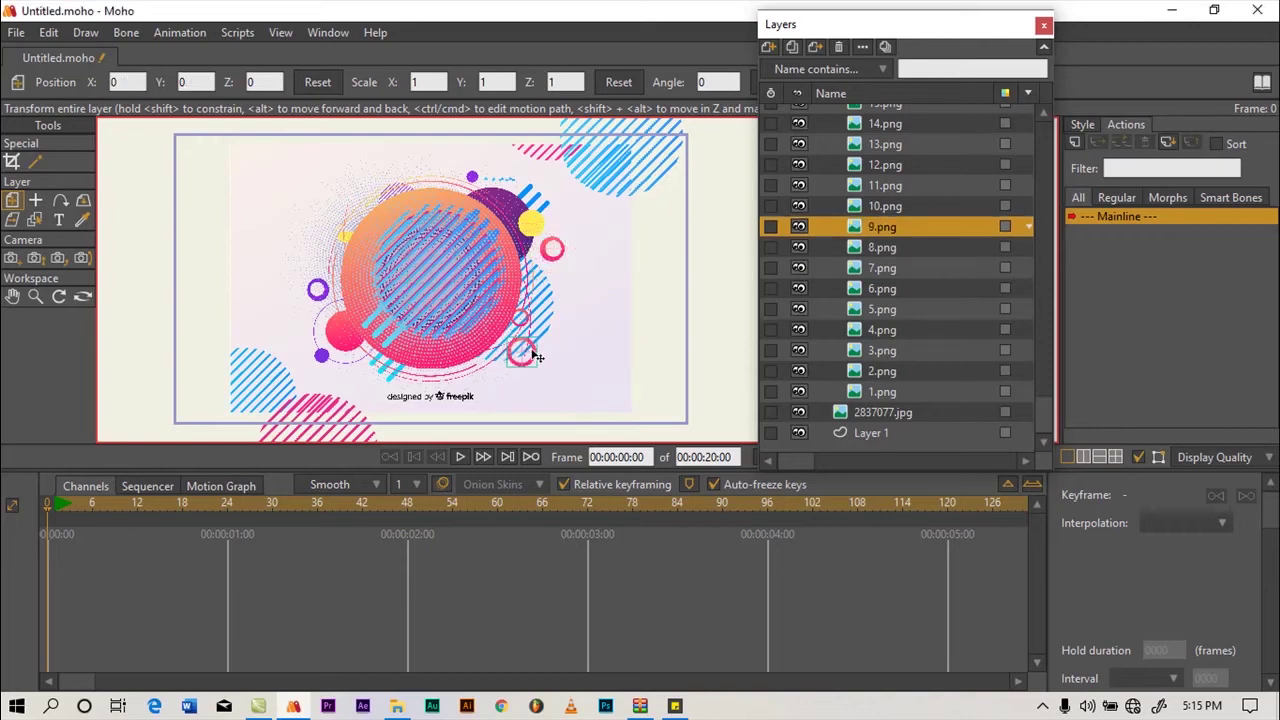
left_click_drag(560, 339, 595, 259)
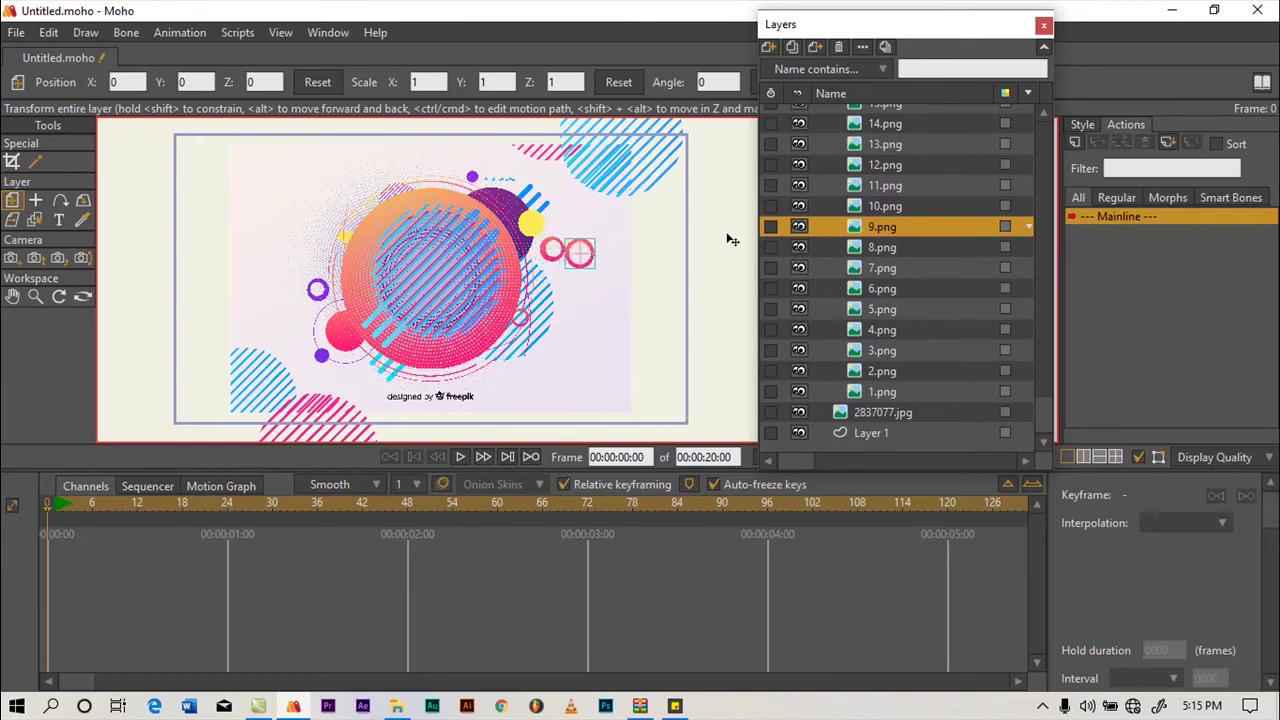
left_click(882, 250)
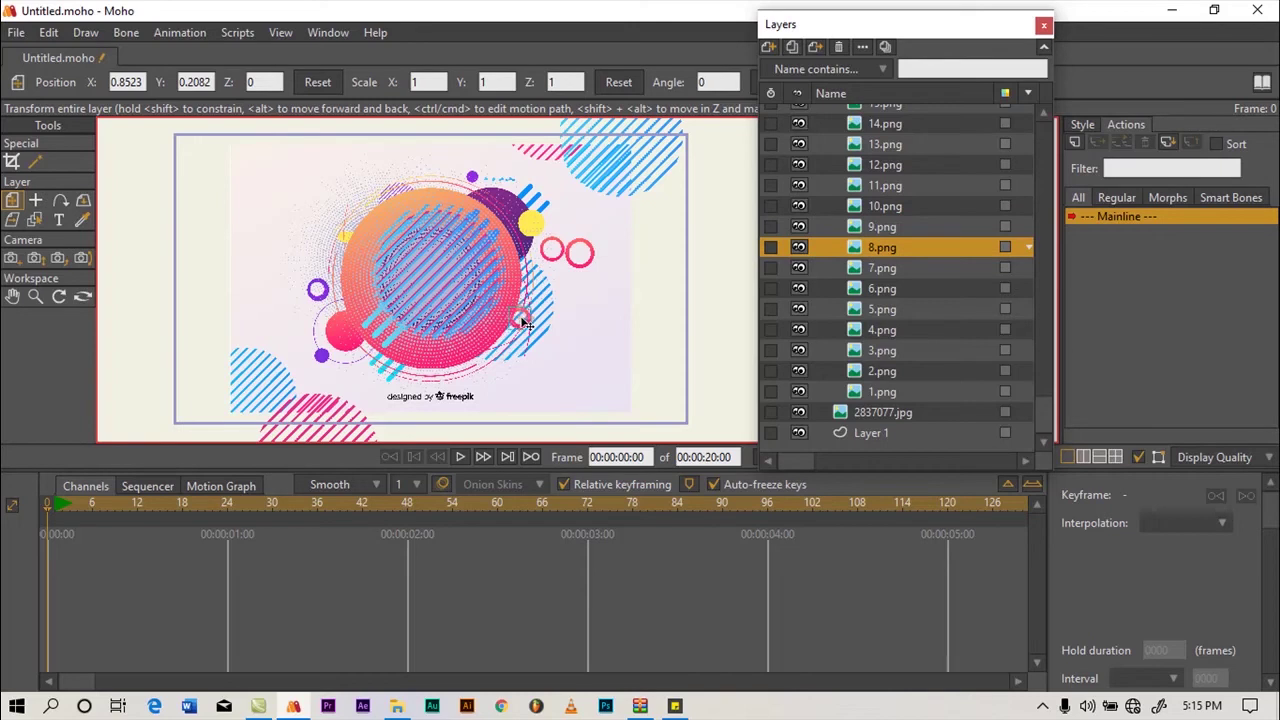
left_click(833, 228)
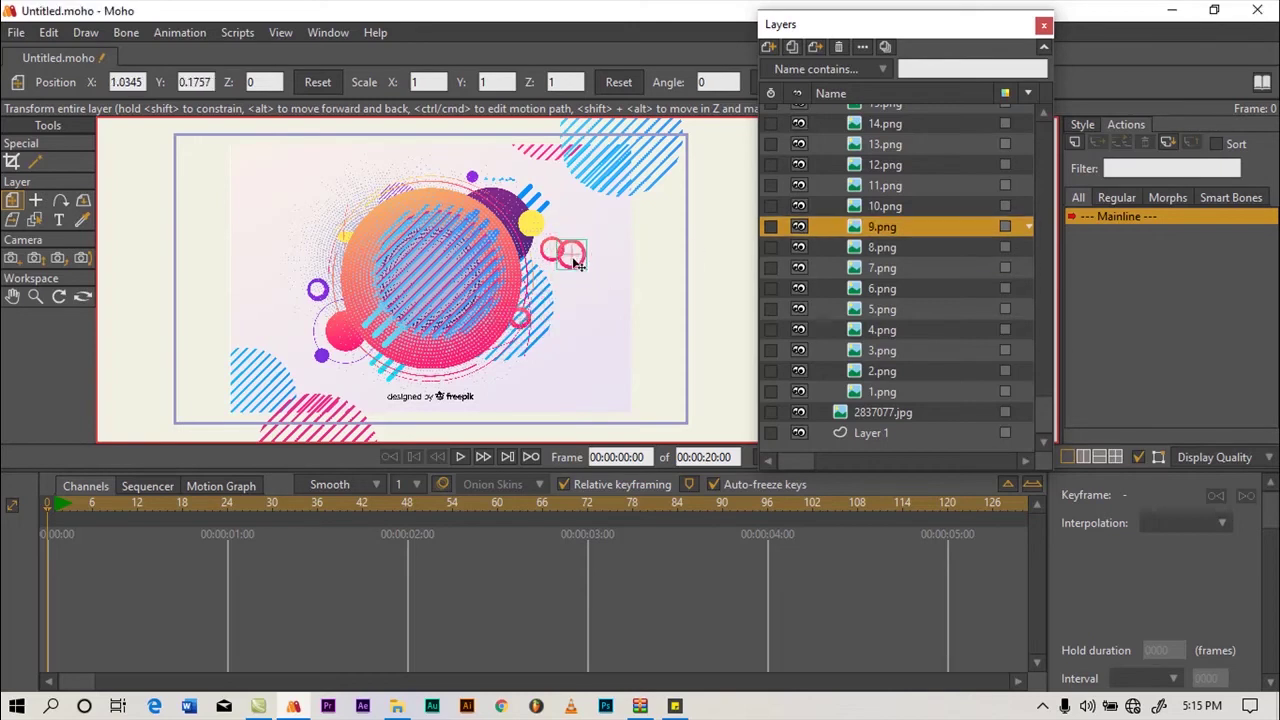
left_click_drag(558, 254, 565, 255)
Move 10.png onto the small pink circle and align 11.png and 12.png with the circular outlines, 12.png at about X 0.07, Y 0.18
left_click(886, 205)
left_click_drag(433, 293, 350, 347)
left_click(885, 186)
left_click_drag(447, 296, 461, 267)
left_click(884, 164)
Move 13.png onto the lower-left arc outline, then place 14.png on the large central circle at about X 0.02, Y 0.02 and scale it down
left_click_drag(1040, 401, 1028, 164)
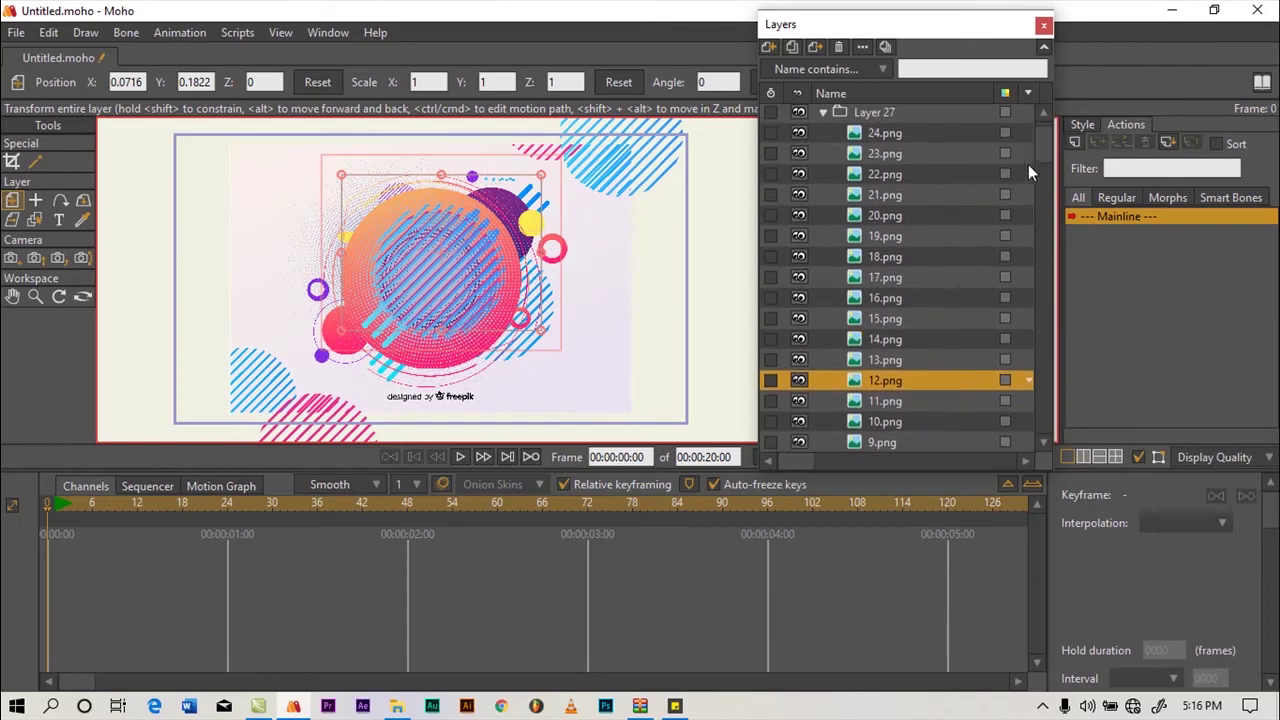
left_click(914, 362)
left_click_drag(578, 341, 420, 324)
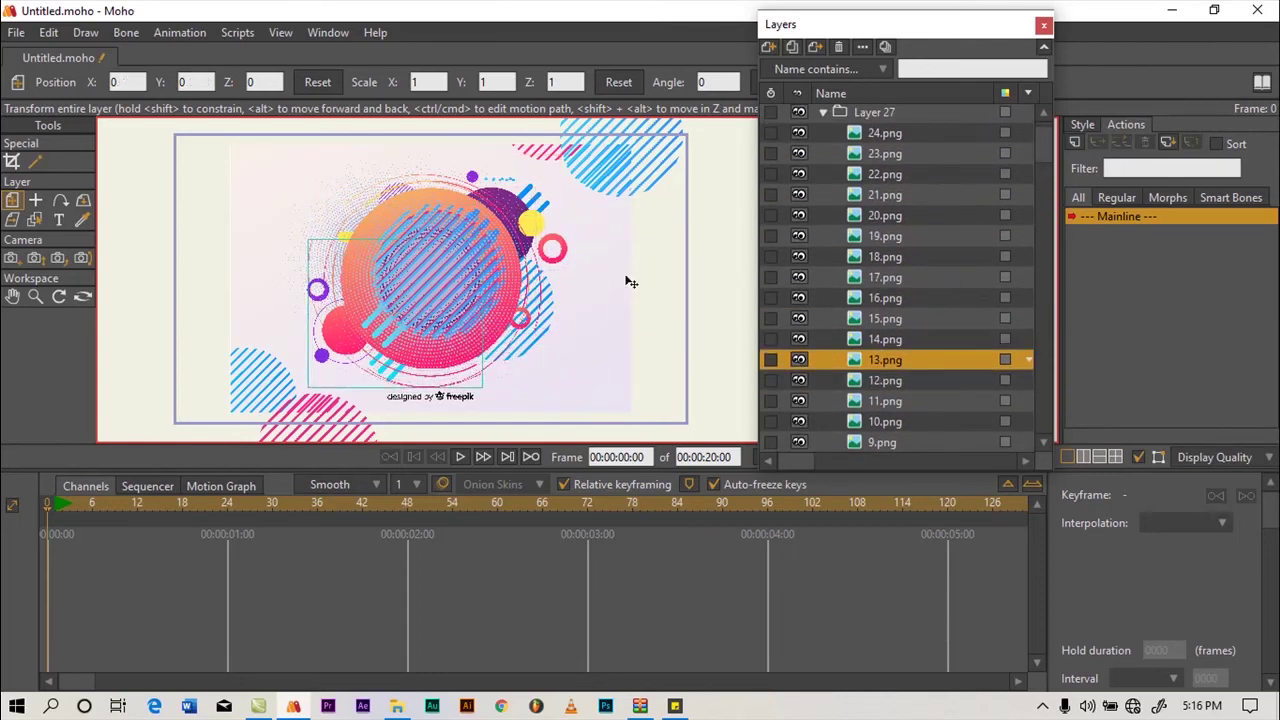
left_click(886, 339)
mouse_move(484, 291)
left_mouse_down()
mouse_move(640, 289)
mouse_move(609, 300)
mouse_move(563, 370)
mouse_move(598, 268)
mouse_move(571, 294)
mouse_move(457, 286)
mouse_move(466, 296)
left_mouse_up()
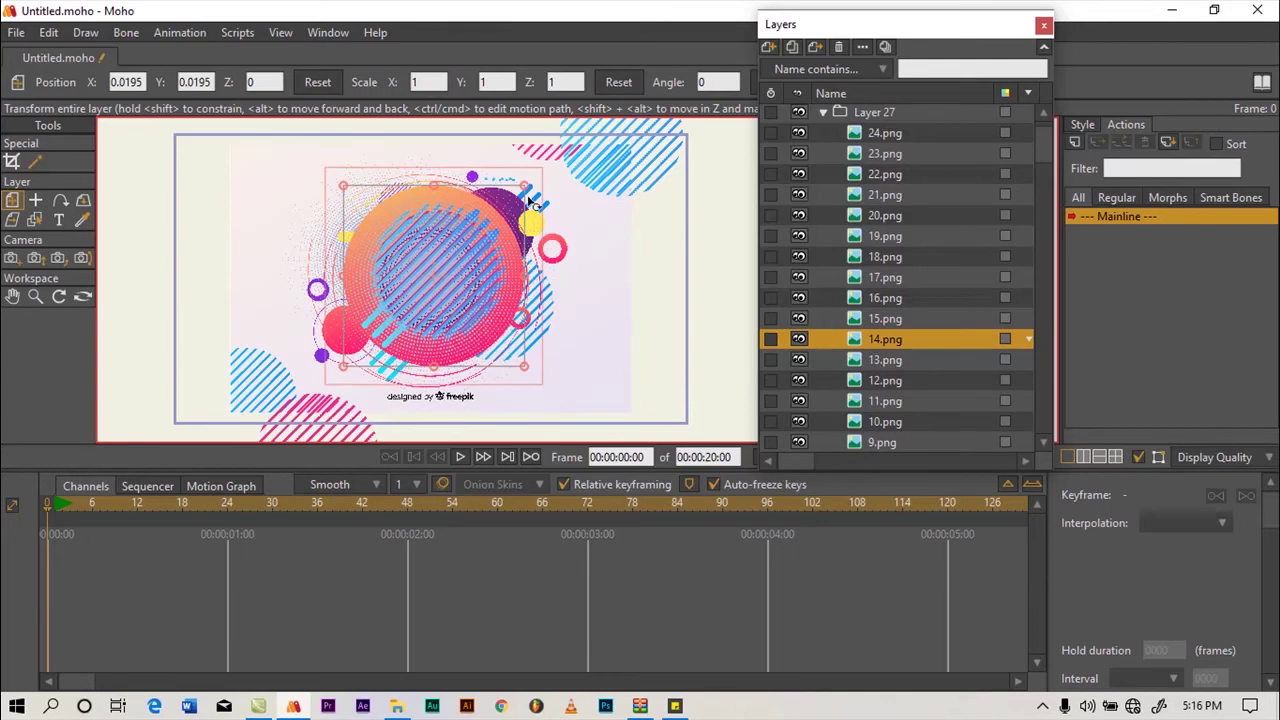
left_click_drag(524, 189, 412, 209)
Fit 15.png over the purple striped circle at about X -0.24, Y 0.51, and move 16.png onto the blue striped circle in the lower-left corner
left_click(867, 318)
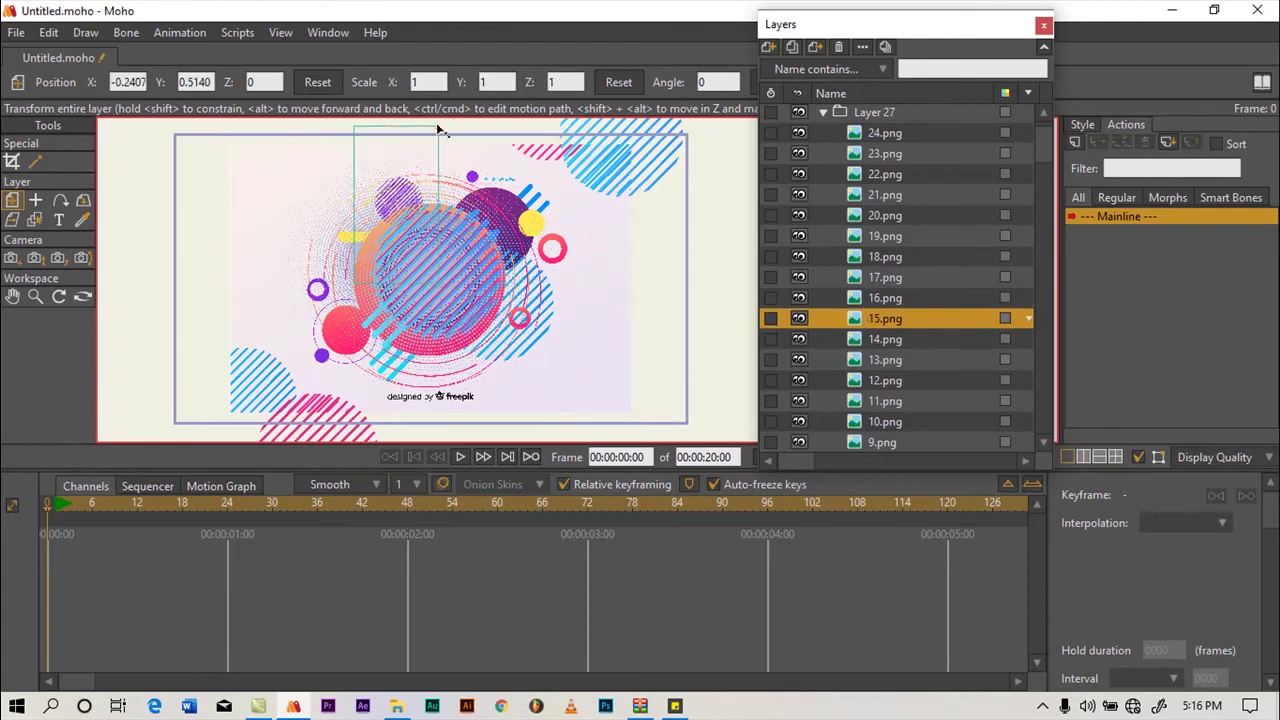
left_click_drag(433, 143, 433, 144)
left_click_drag(411, 208, 412, 207)
left_click(856, 298)
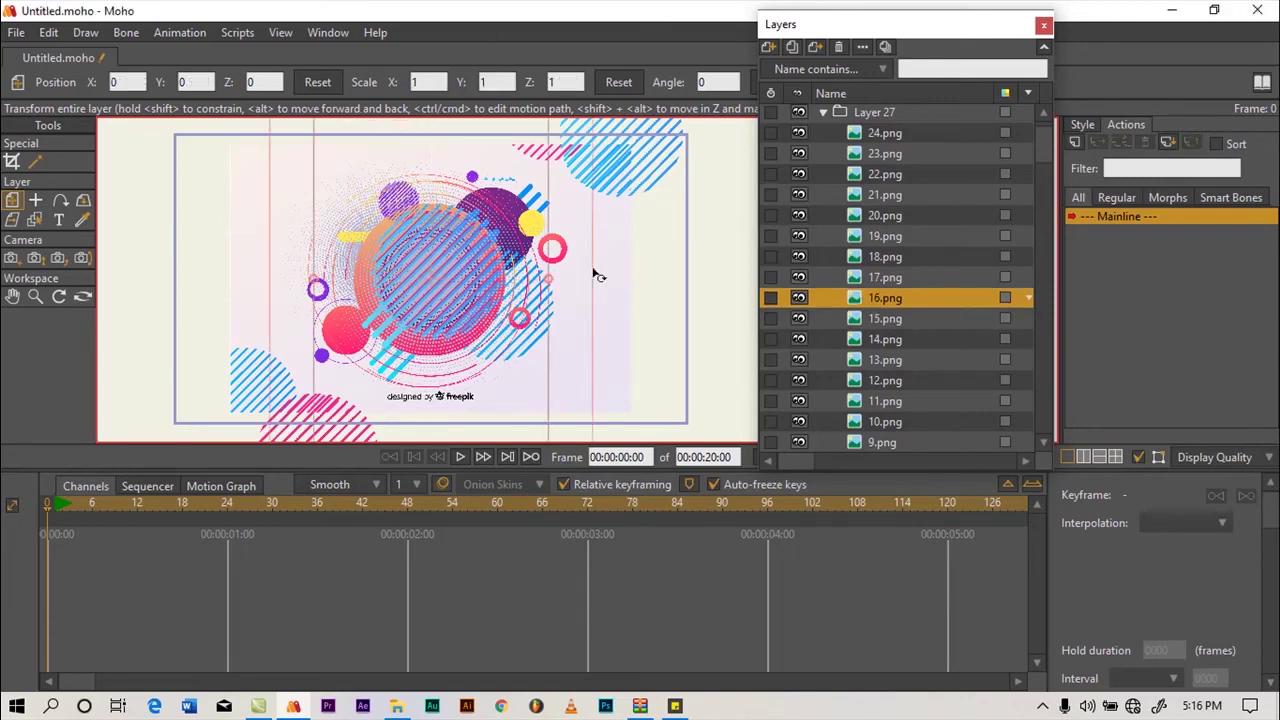
left_click_drag(450, 274, 244, 418)
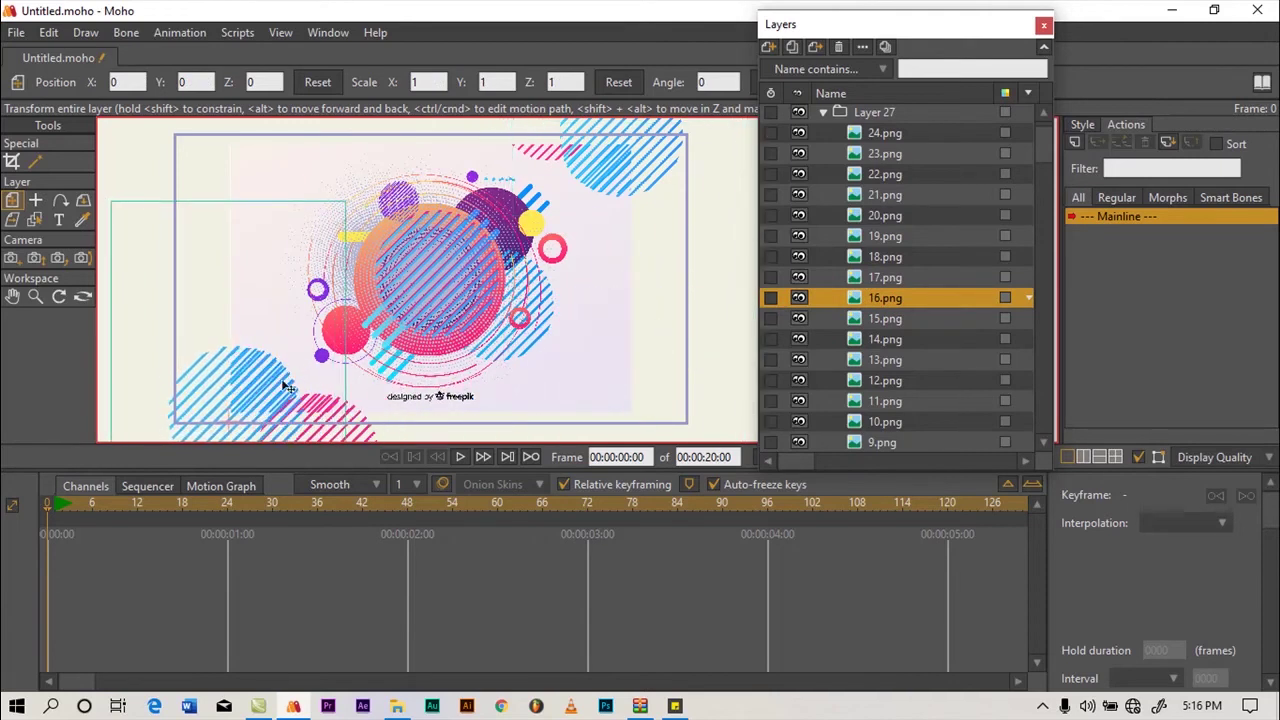
Fit 17.png over the dark purple circle at about X 0.42, Y 0.33, with its scale at about 0.83
left_click(874, 279)
left_click(873, 279)
left_click_drag(450, 277, 496, 230)
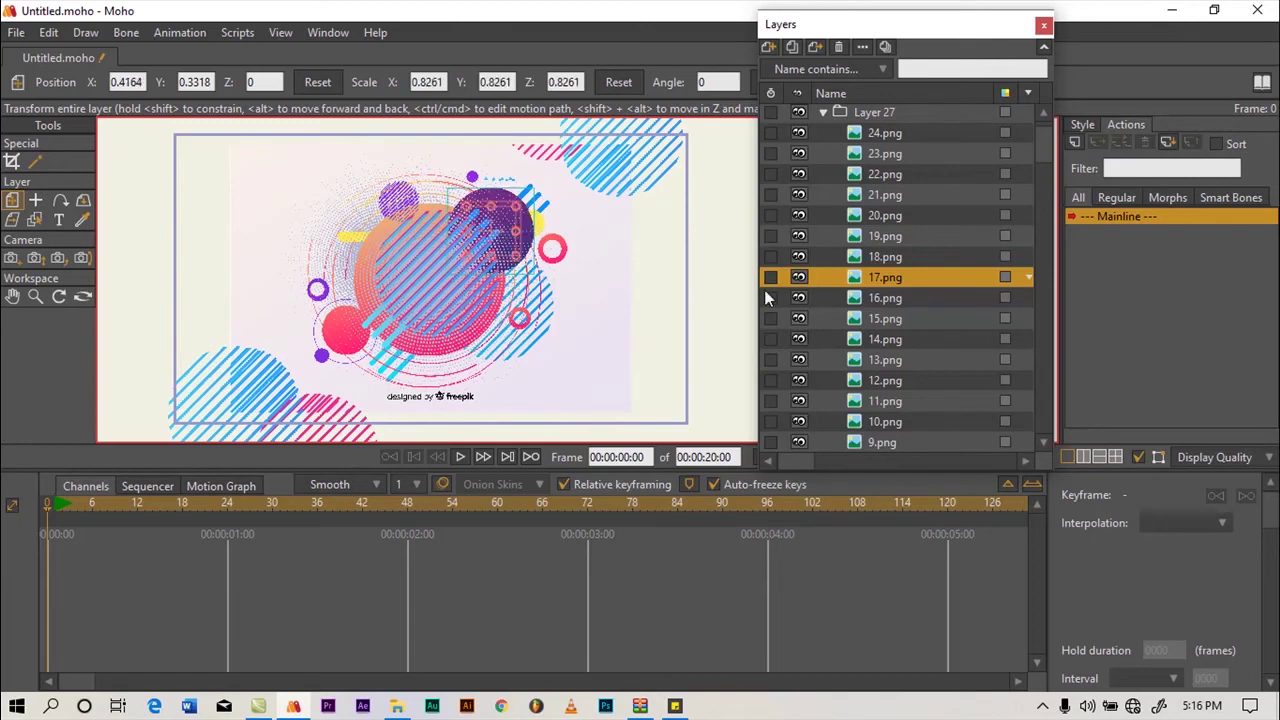
Move 18.png onto the upper-right diagonal blue stripes at about X 0.36, Y 0.20, and place its layer between 10.png and 9.png
left_click(894, 256)
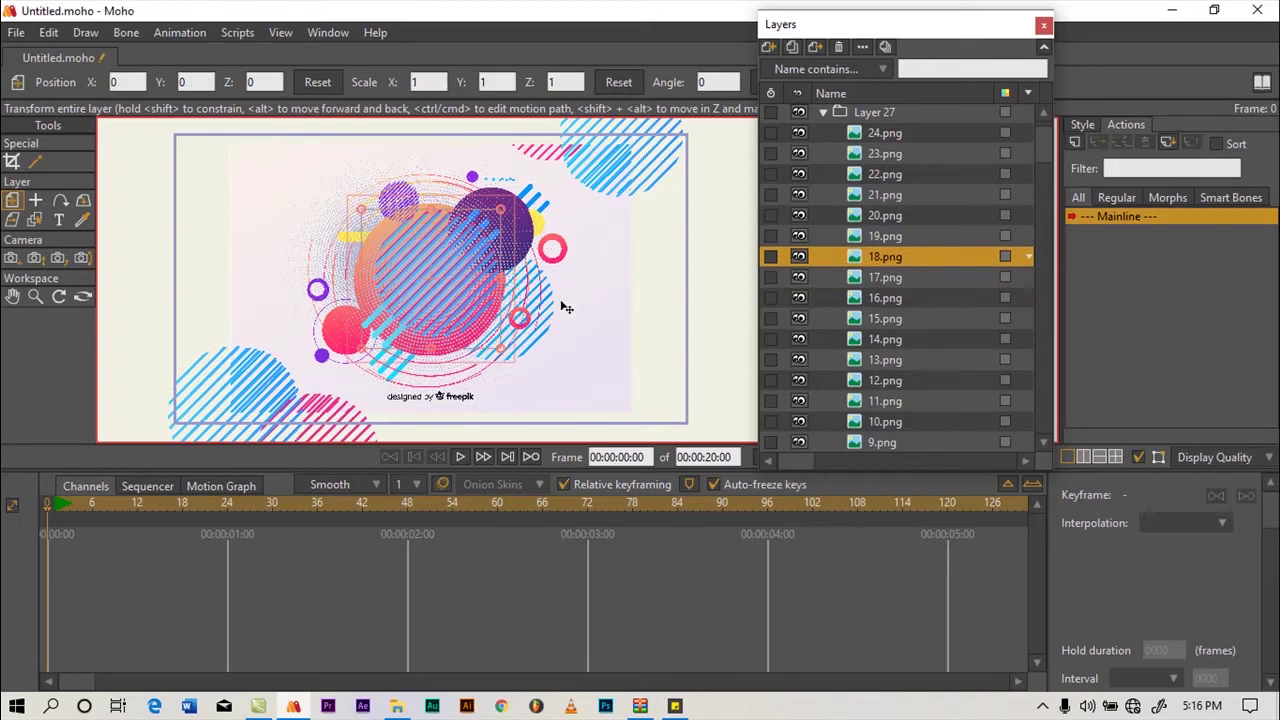
left_click_drag(464, 286, 500, 254)
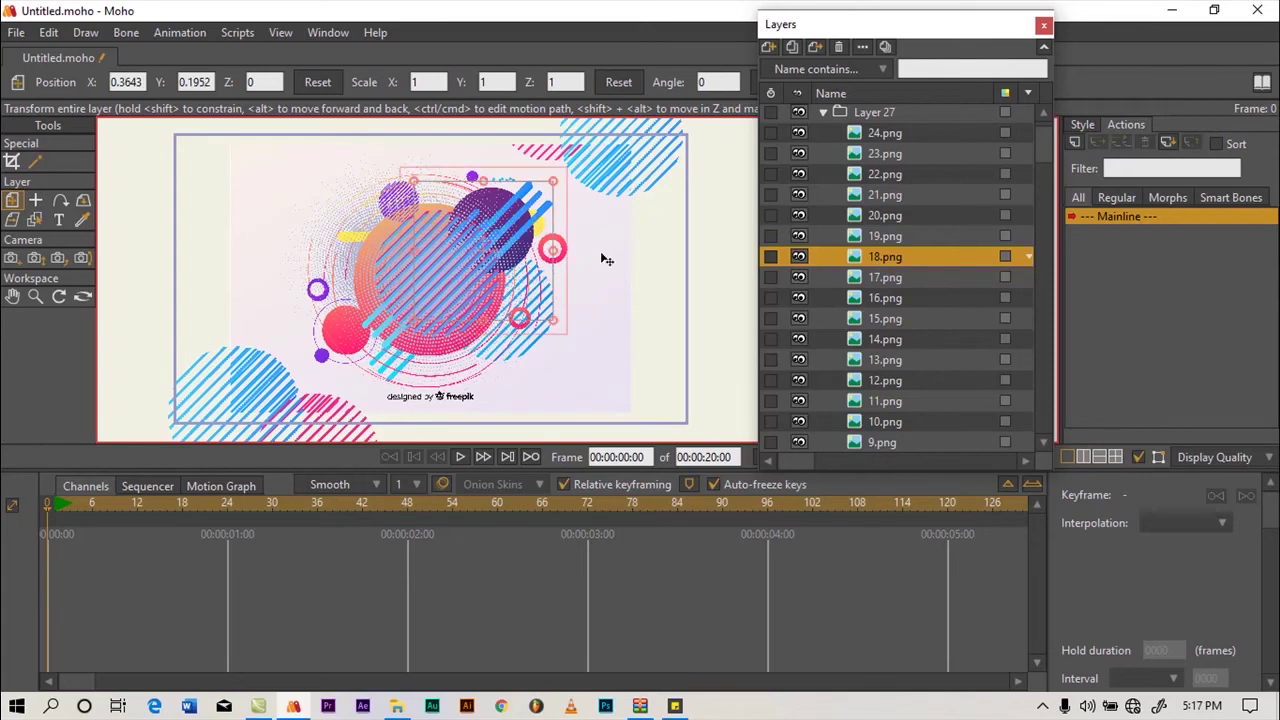
left_click_drag(909, 259, 918, 376)
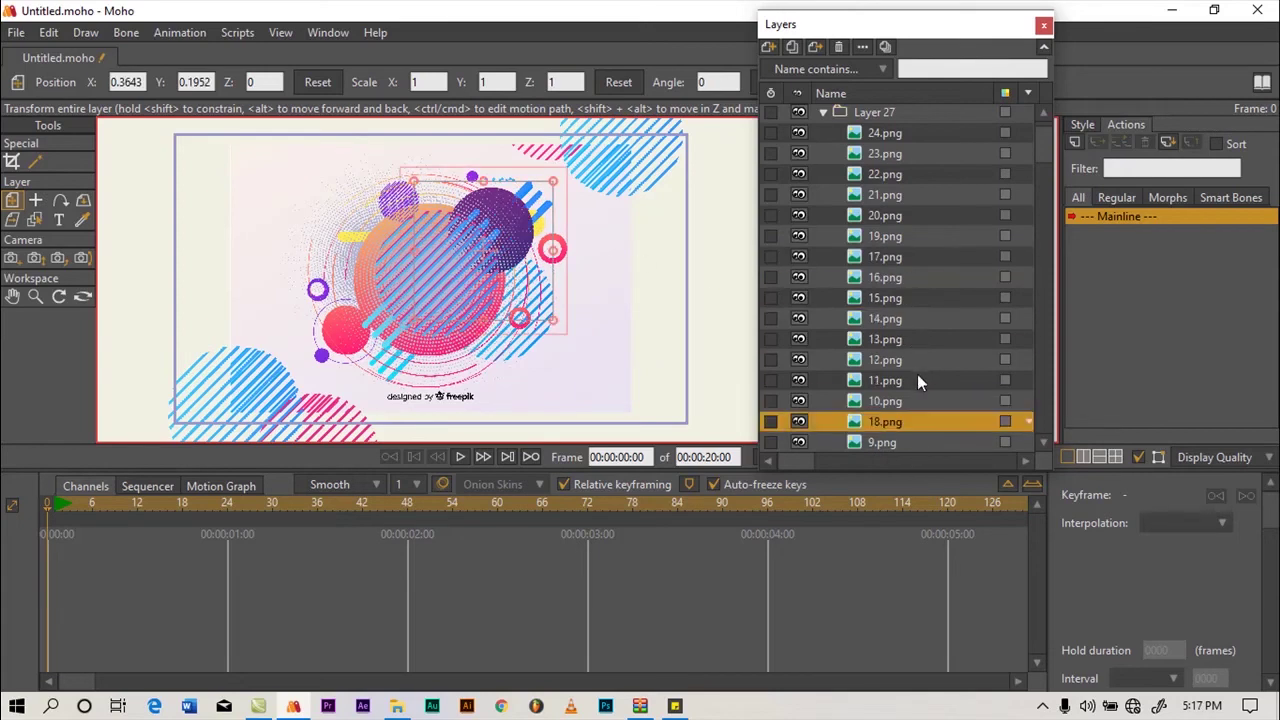
Check 17.png by toggling its visibility and reorder its layer between 11.png and 10.png
left_click(907, 257)
left_click(802, 256)
left_click(802, 256)
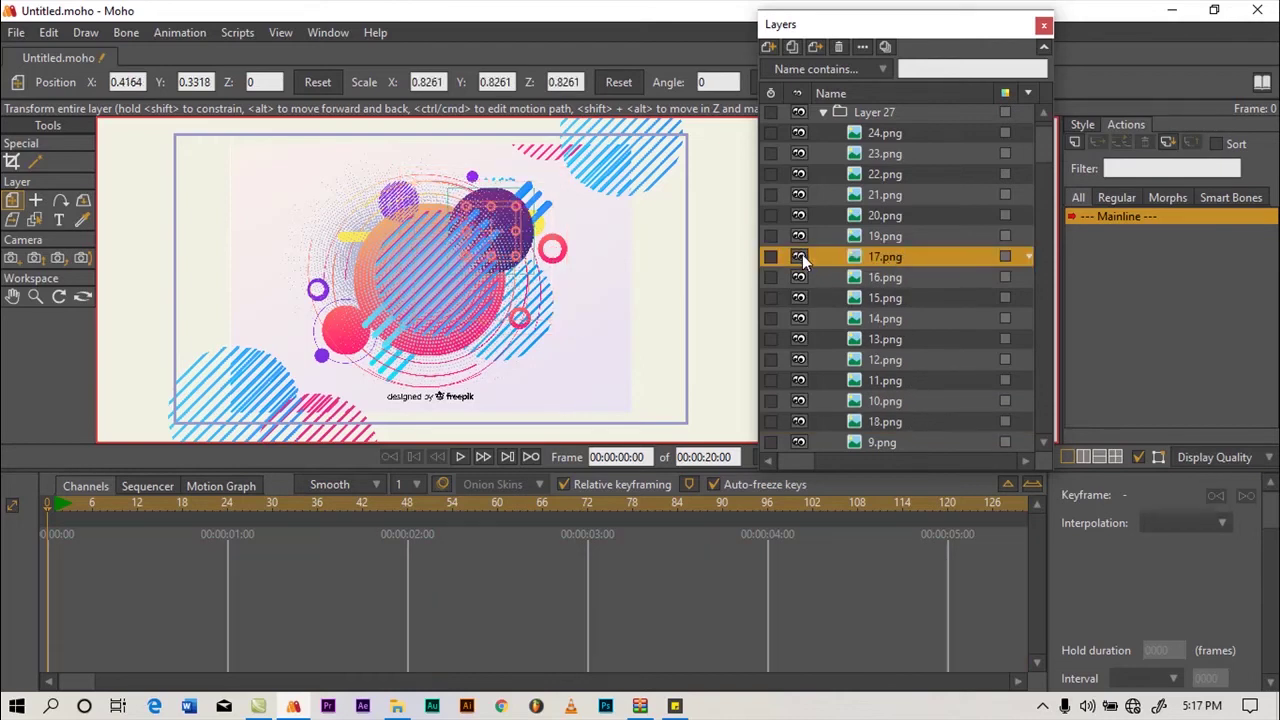
left_click(800, 257)
left_click(800, 257)
left_click_drag(865, 265, 921, 433)
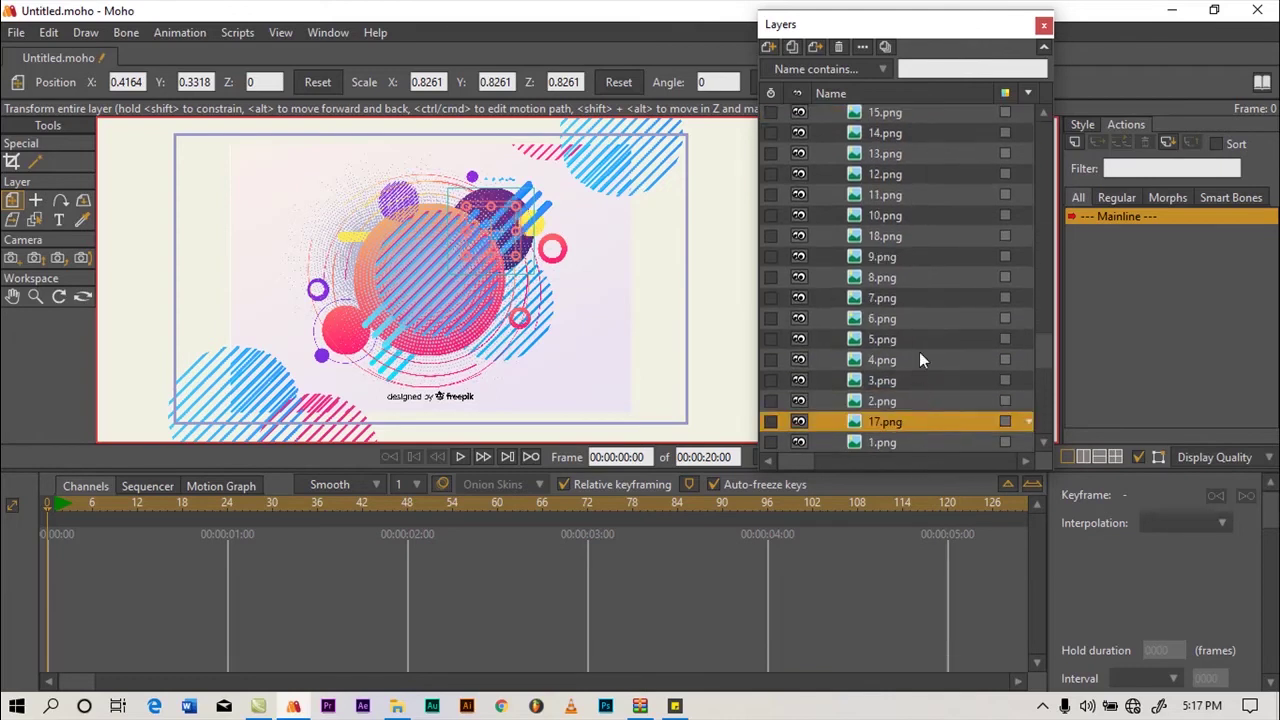
mouse_move(1049, 350)
left_mouse_down()
mouse_move(1048, 245)
mouse_move(1041, 354)
left_mouse_up()
left_click_drag(942, 422, 930, 213)
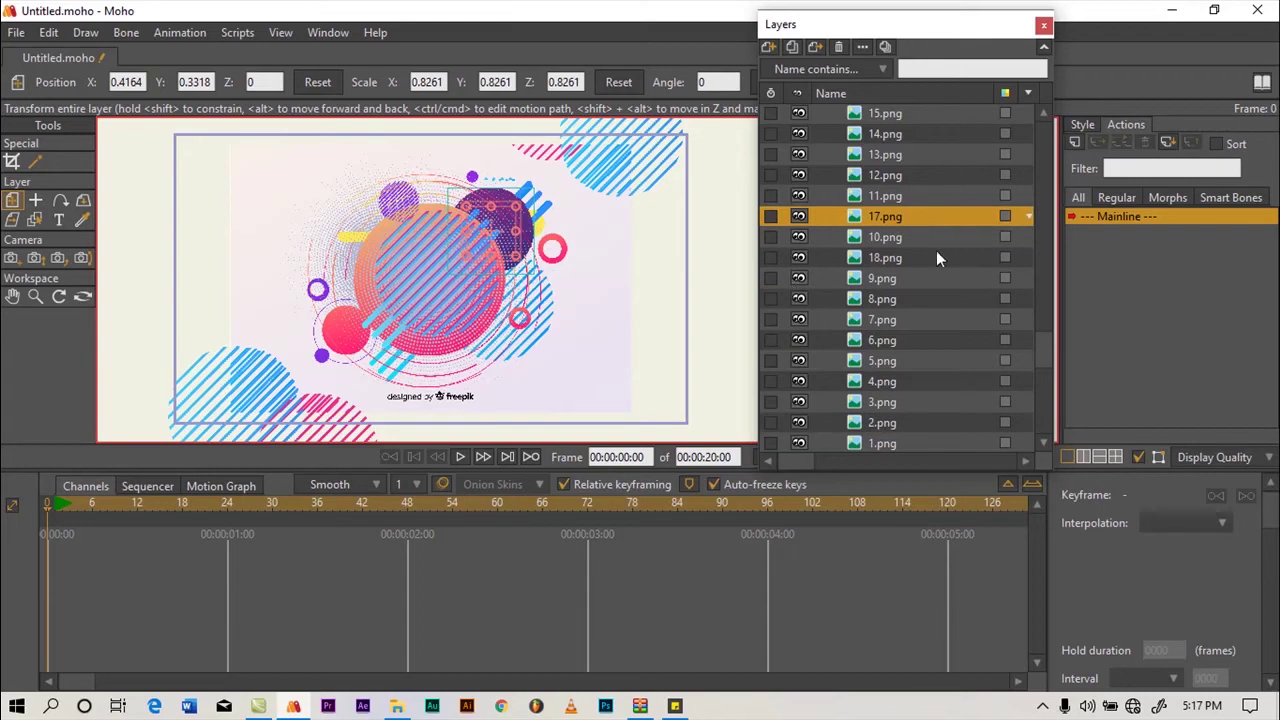
Move 19.png onto the diagonal stripes crossing the large circle, and 20.png onto the dotted halo at about X -0.55, Y 0.19, lowest in the group
left_click_drag(1042, 345, 1045, 145)
left_click(916, 259)
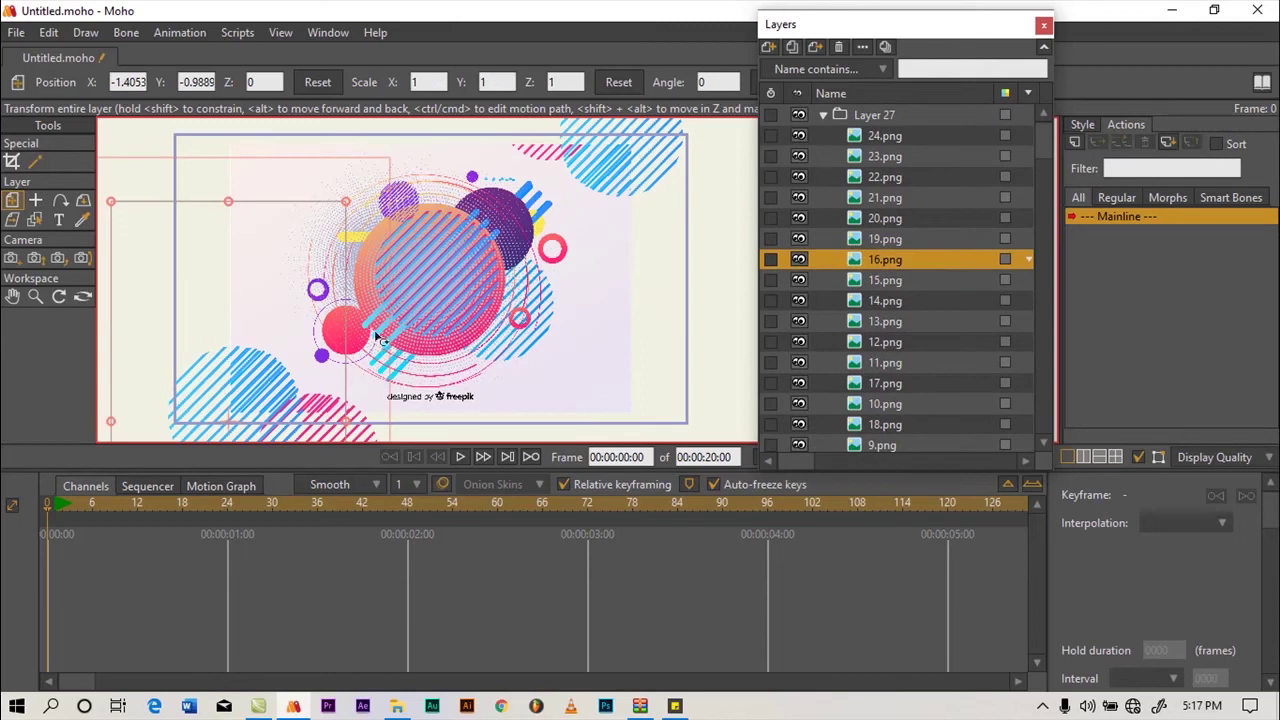
left_click(906, 239)
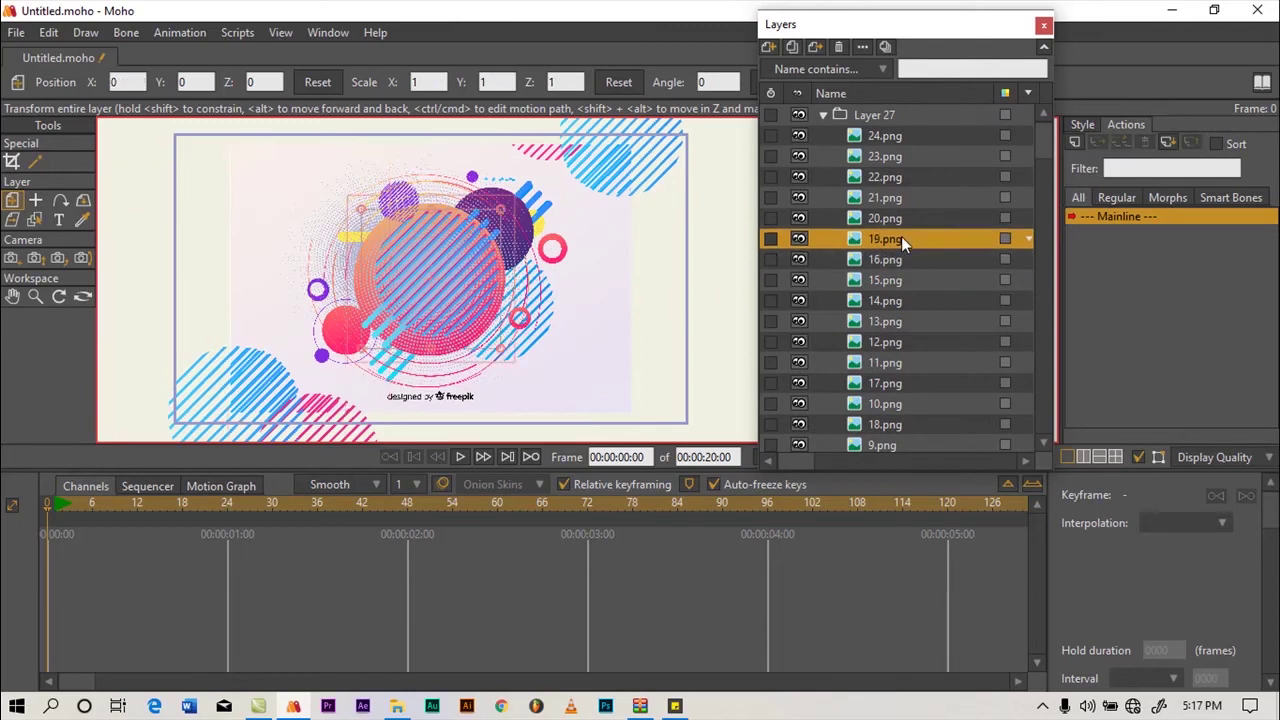
left_click_drag(621, 313, 388, 258)
left_click(507, 290)
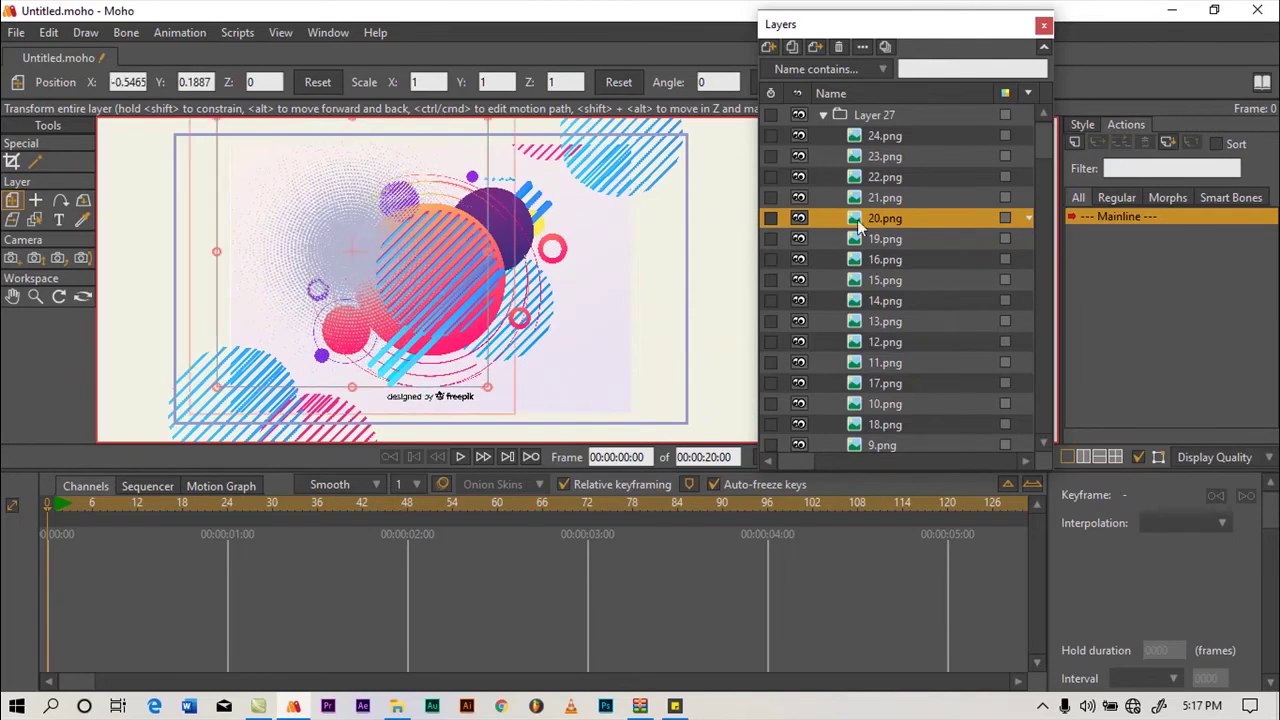
left_click_drag(877, 214, 918, 412)
Move 21.png onto the lower-left blue striped circle at about X -1.36, Y -0.94, and 22.png onto the pink striped circle beside it
left_click_drag(1043, 415, 1039, 138)
left_click(884, 198)
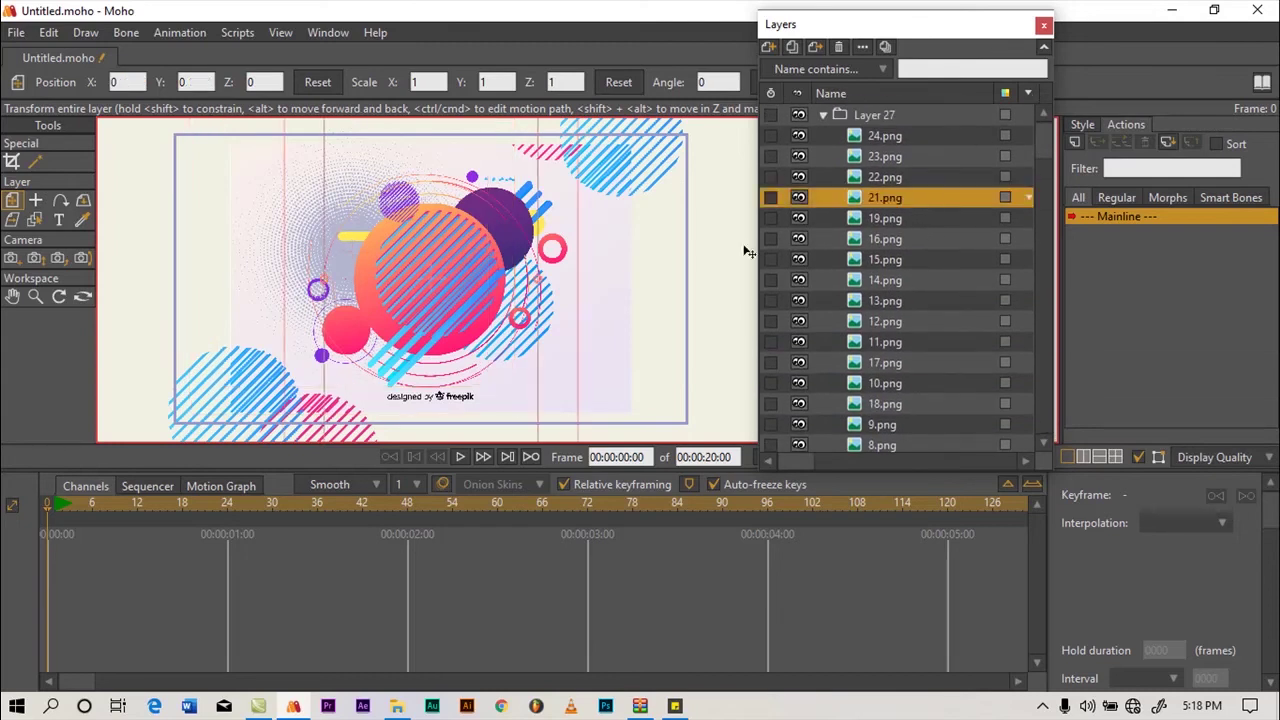
mouse_move(580, 295)
left_mouse_down()
mouse_move(643, 329)
mouse_move(620, 368)
mouse_move(505, 395)
mouse_move(258, 413)
left_mouse_up()
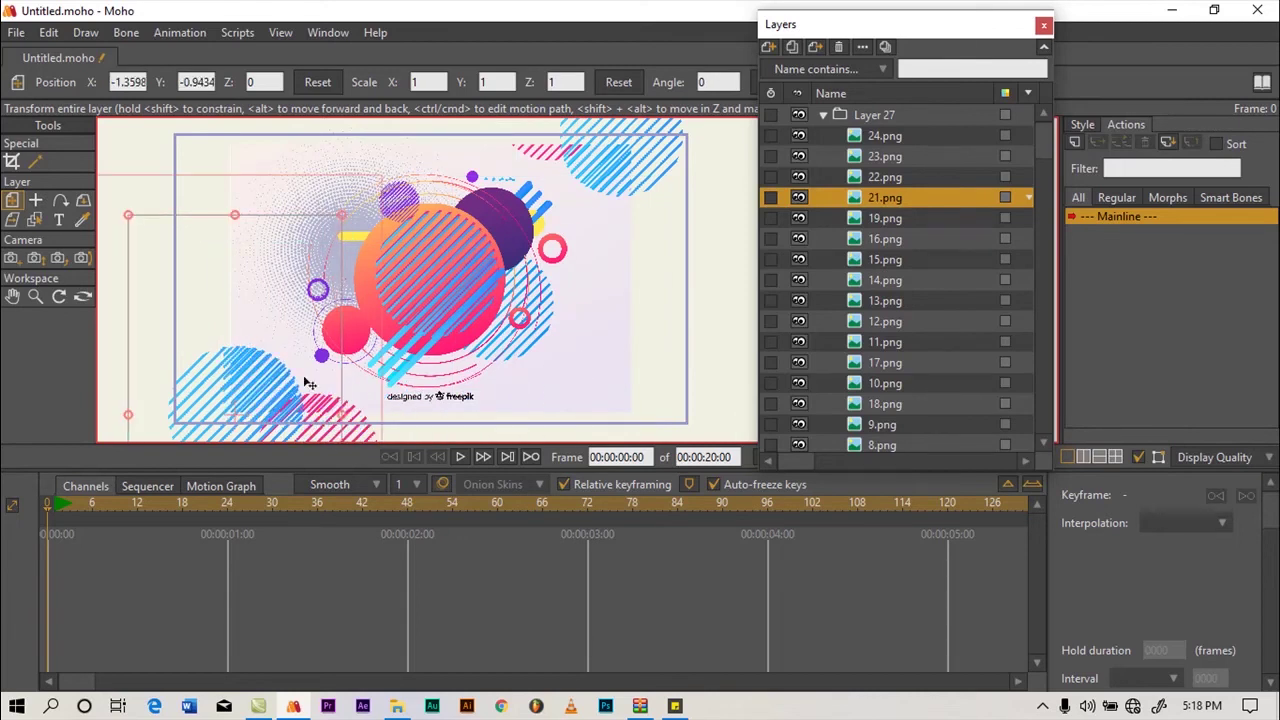
left_click(851, 177)
left_click_drag(436, 283, 315, 469)
Move 23.png onto the pink striped circle at the upper edge, about X 0.79, Y 1.21, and 24.png outside the frame at about X 2.01, Y -0.49
left_click(876, 157)
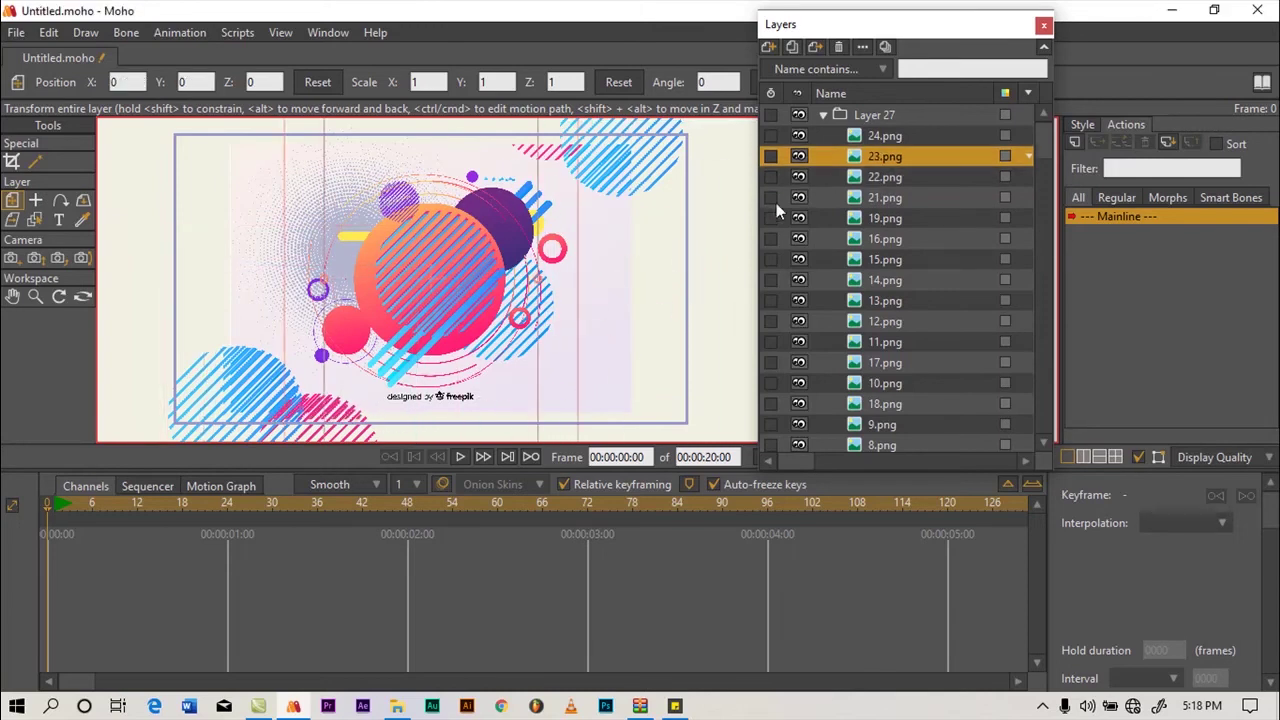
left_click_drag(434, 297, 546, 135)
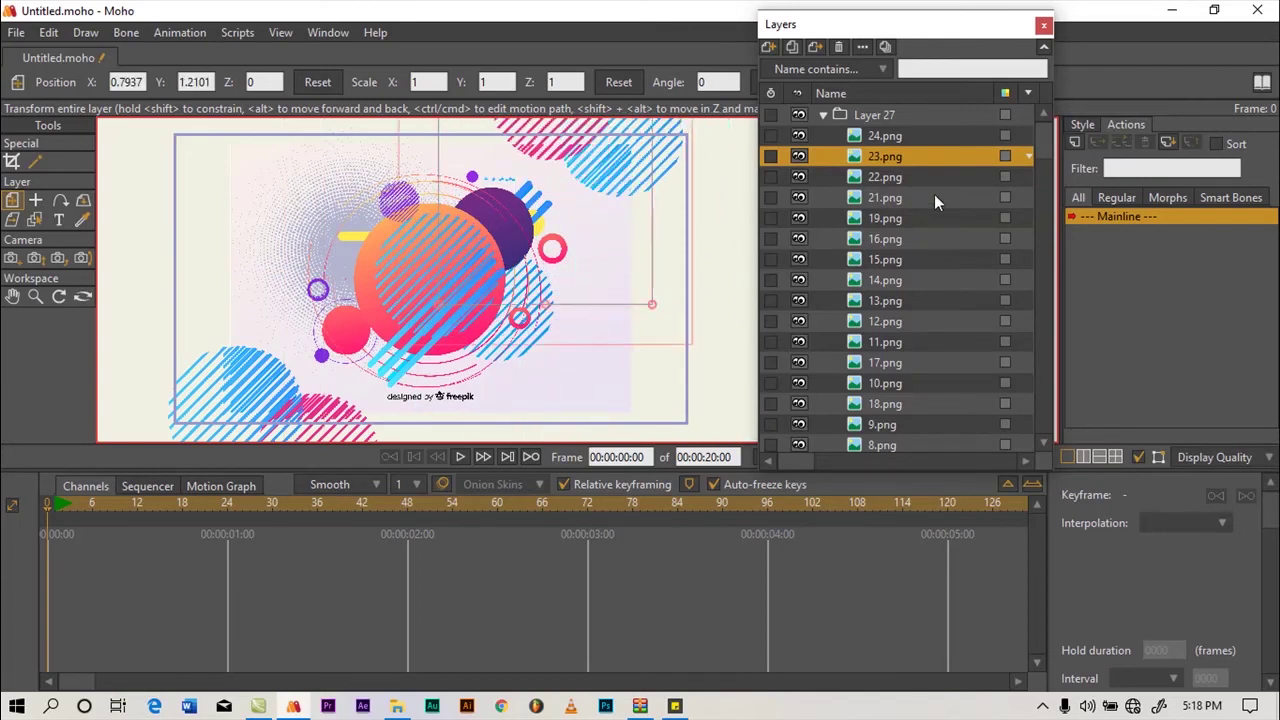
left_click(898, 140)
left_click_drag(536, 288, 540, 262)
Toggle the 2837077.jpg reference to compare it with the rebuilt artwork, and leave it hidden
left_click_drag(1050, 142, 1054, 461)
left_click(797, 413)
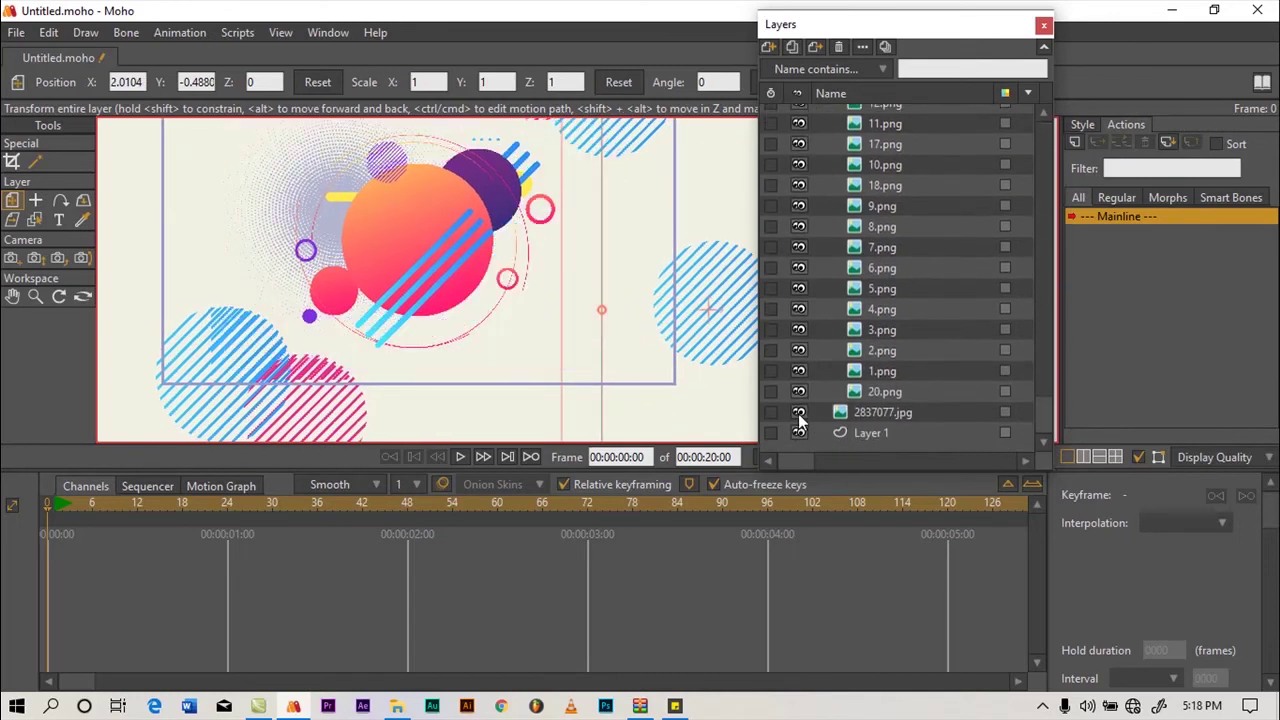
left_click(797, 413)
left_click(797, 414)
Review the whole assembled artwork and identify the shapes on the 23.png and 19.png layers
left_click(35, 296)
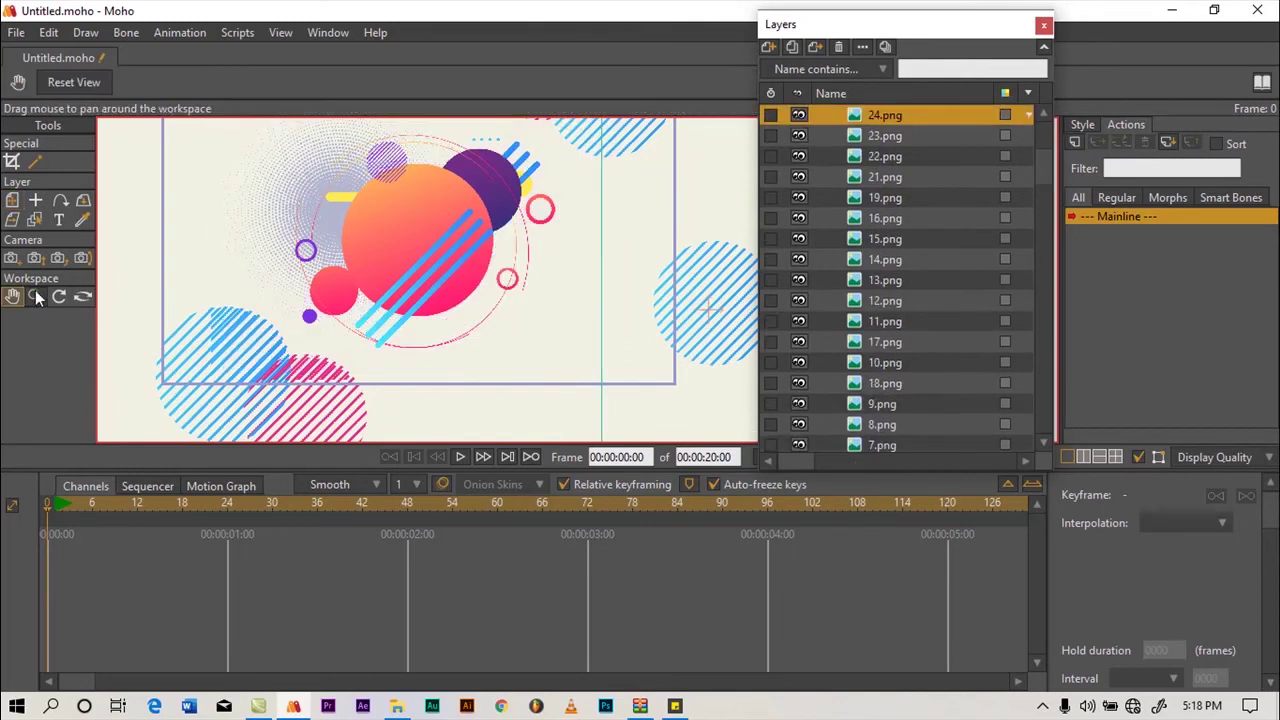
left_click_drag(551, 317, 587, 318)
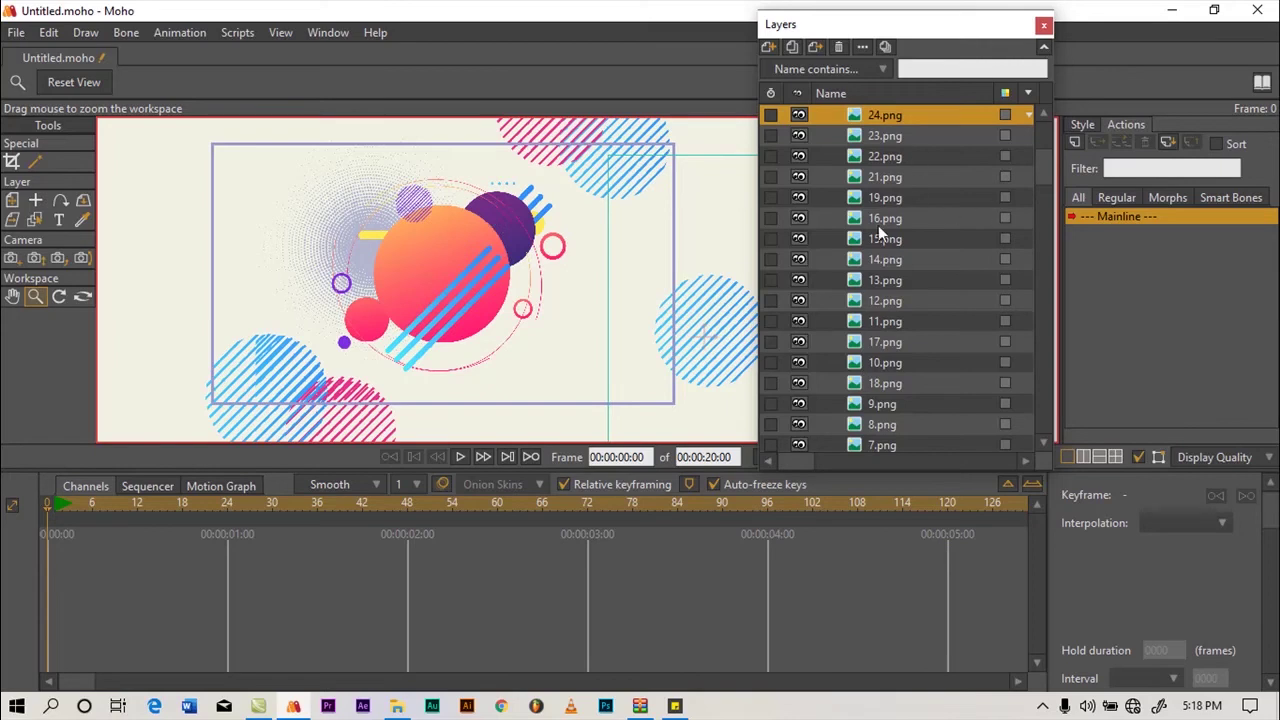
scroll(601, 323, "down", 4)
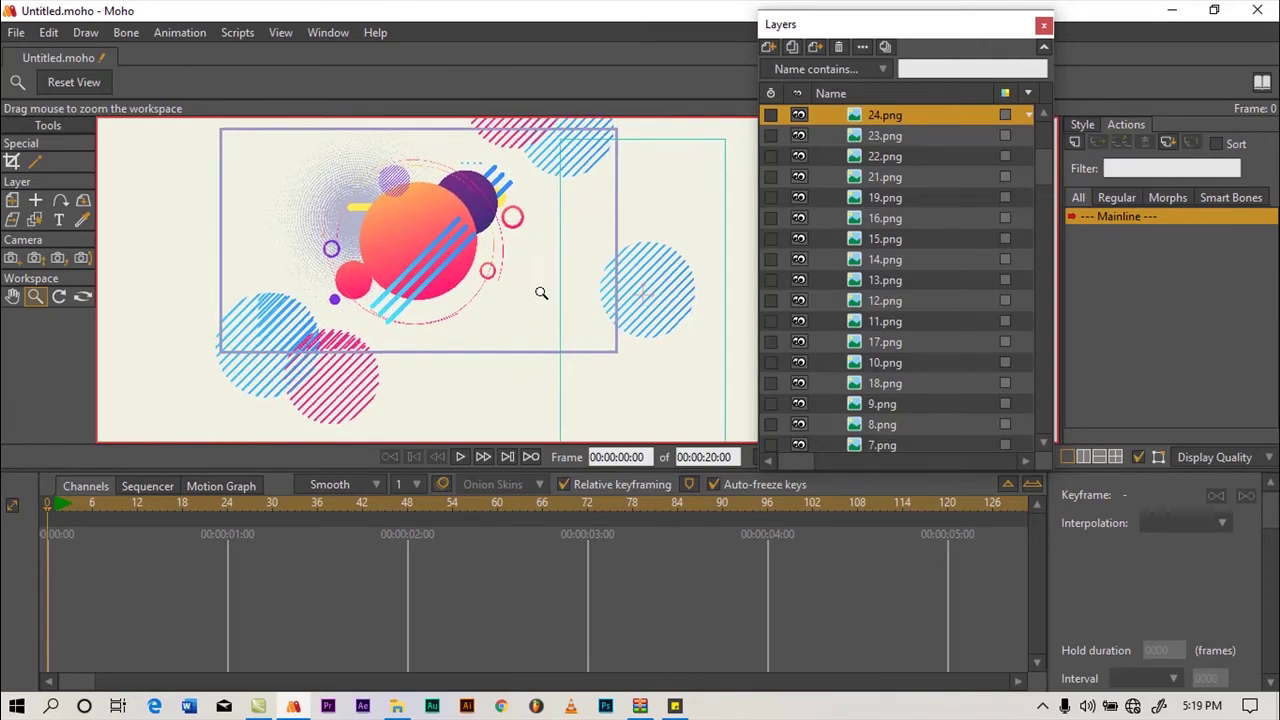
scroll(1046, 175, "up", 1)
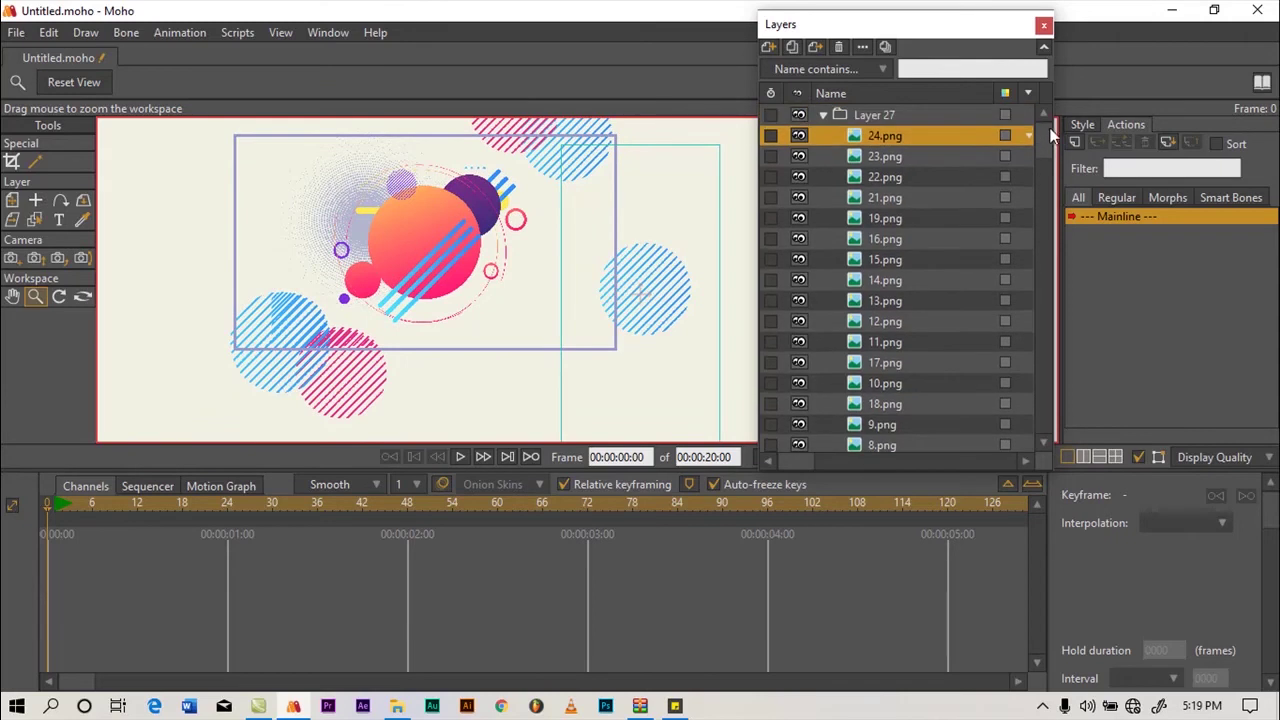
left_click(926, 158)
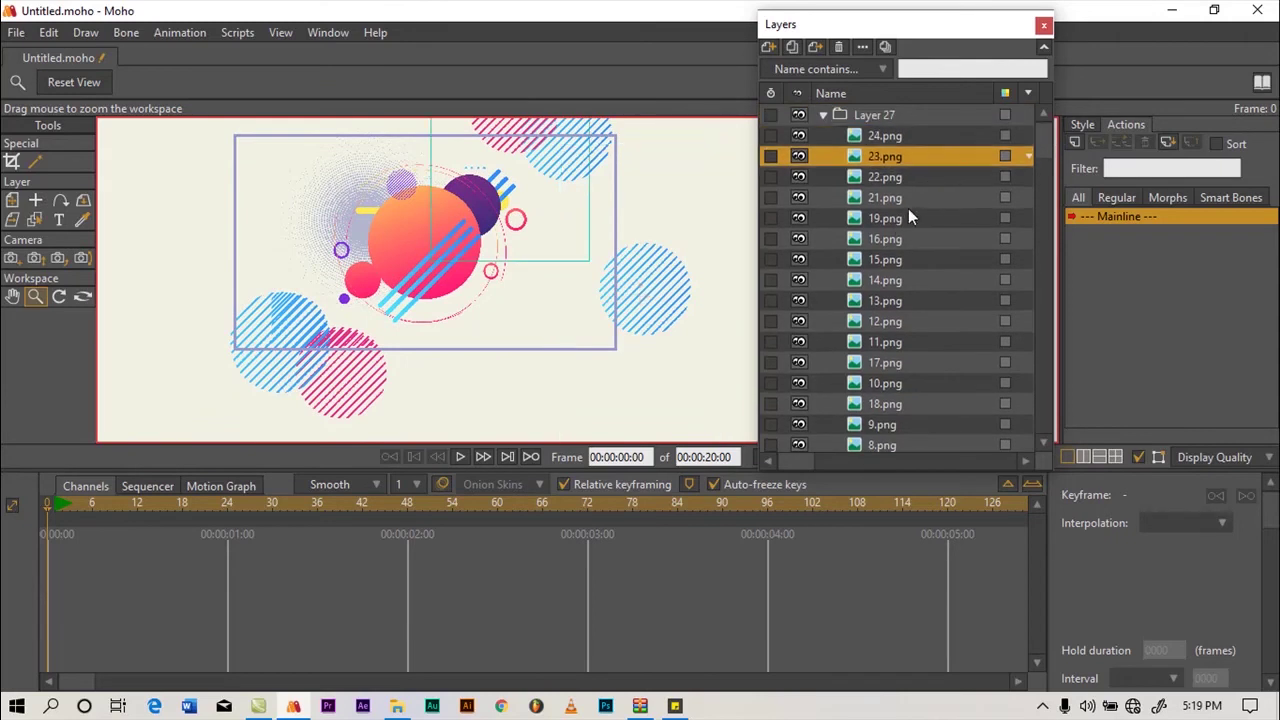
left_click(913, 213)
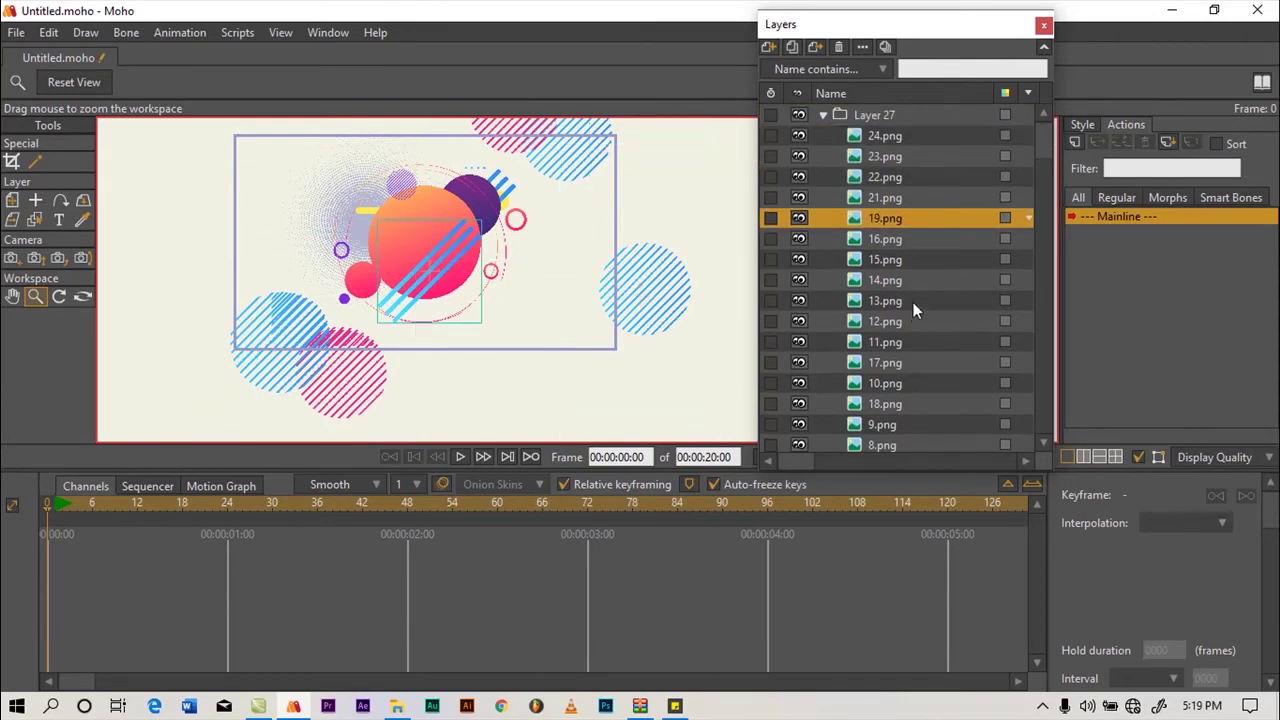
Toggle the visibility of the lower layers from 1.png up to 17.png to identify the shape each one holds
left_click(914, 258)
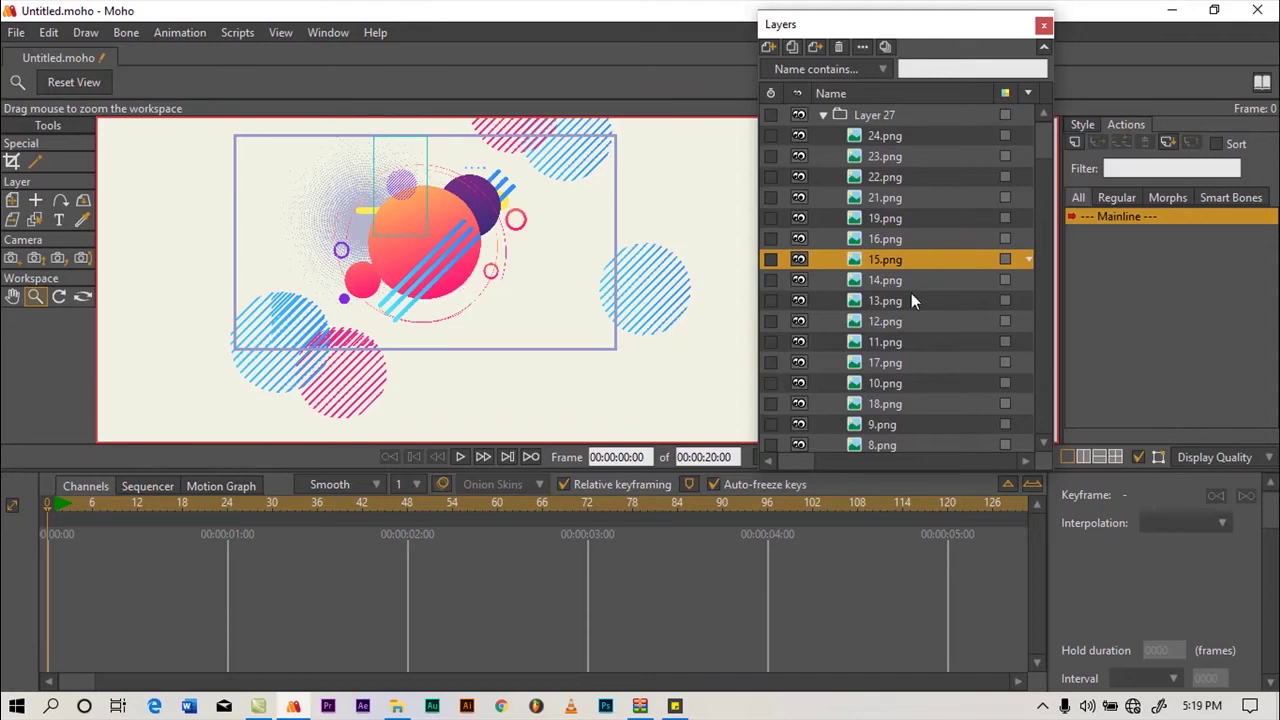
left_click_drag(1046, 138, 1031, 415)
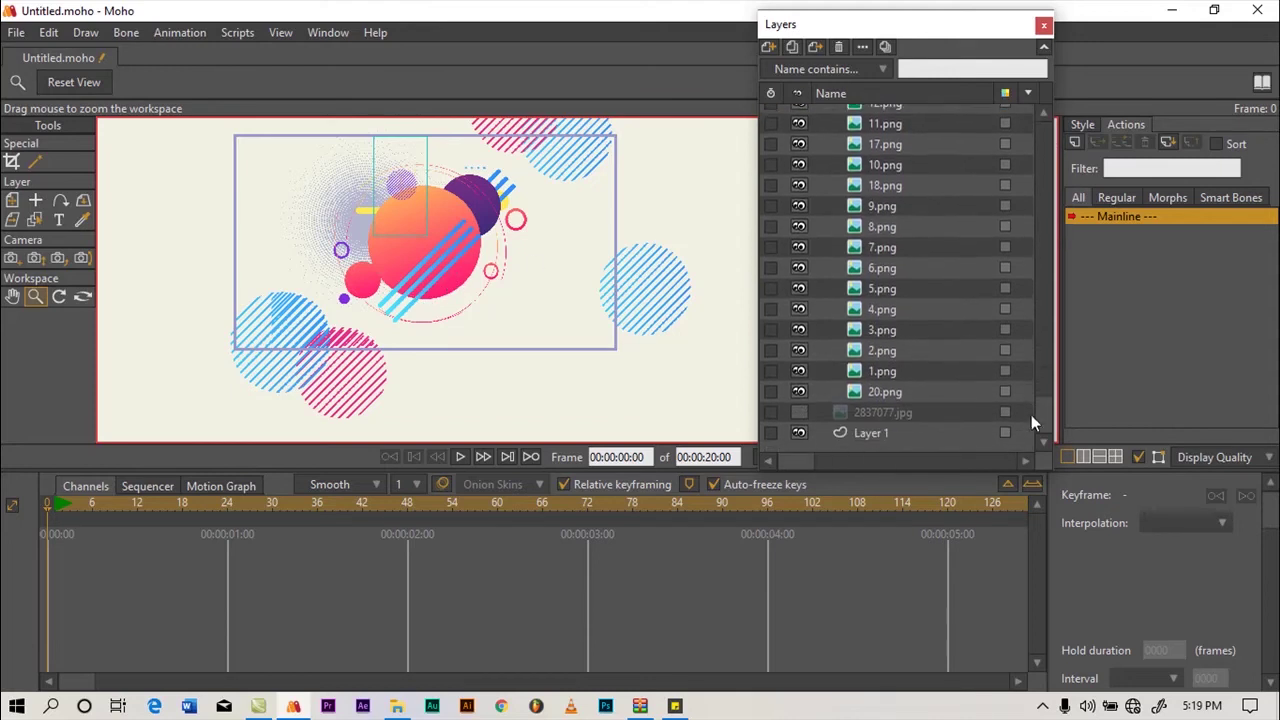
left_click(908, 395)
left_click(900, 375)
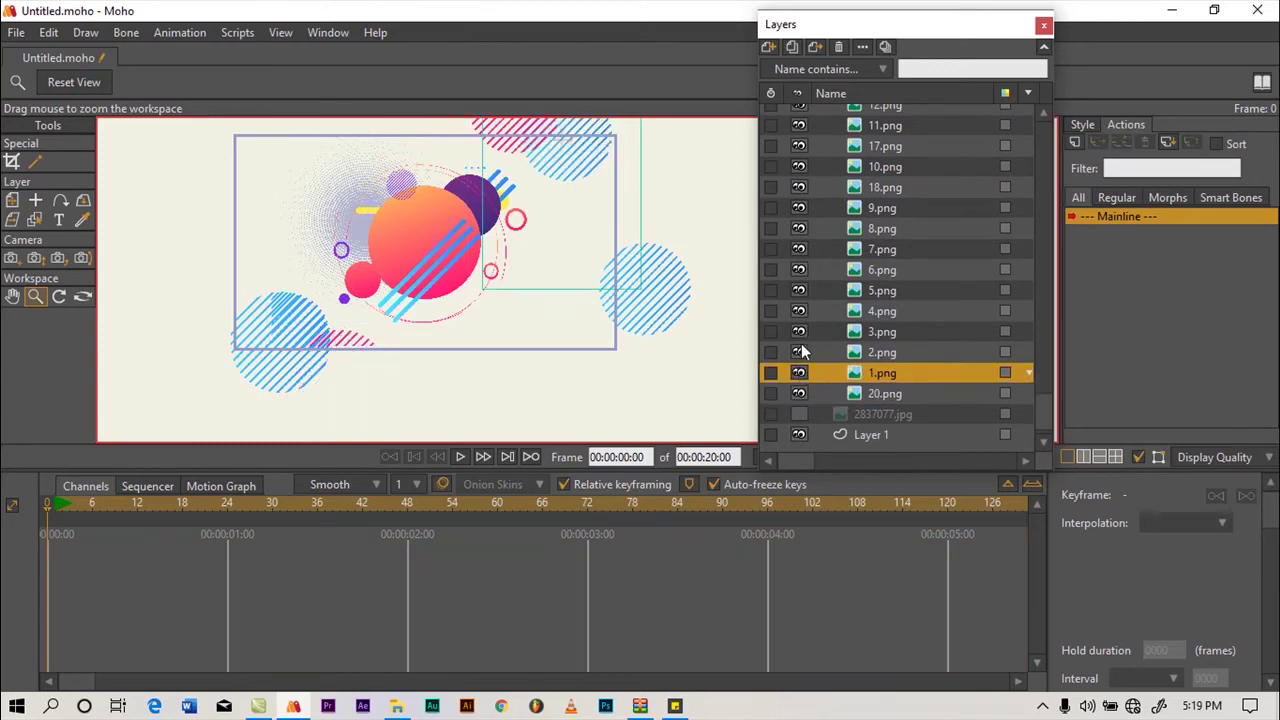
left_click(799, 309)
left_click(799, 307)
left_click(798, 272)
left_click(800, 268)
left_click(800, 248)
left_click(800, 248)
left_click(799, 228)
left_click(799, 228)
left_click(800, 207)
left_click(800, 207)
left_click(800, 187)
left_click(800, 180)
left_click(800, 166)
left_click(800, 166)
left_click(800, 146)
left_click(800, 145)
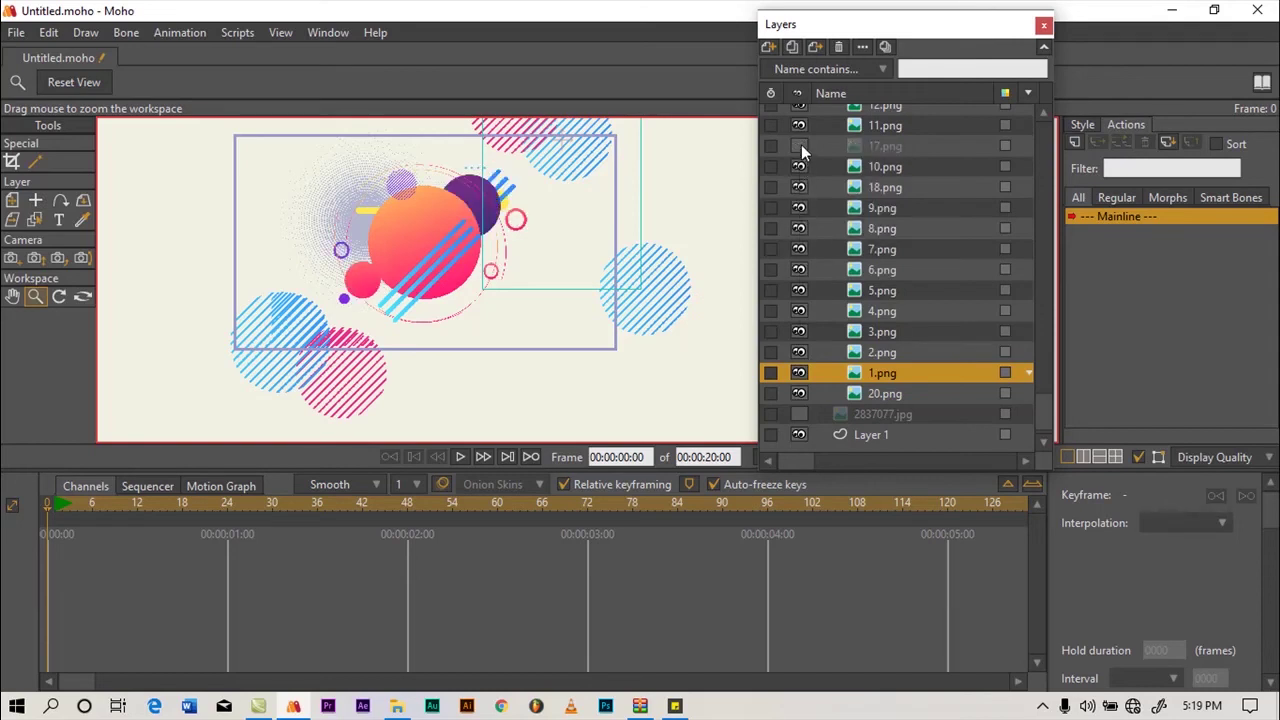
Examine the shapes on the layers from 17.png up to 16.png by hiding and showing each one
scroll(1030, 380, "up", 3)
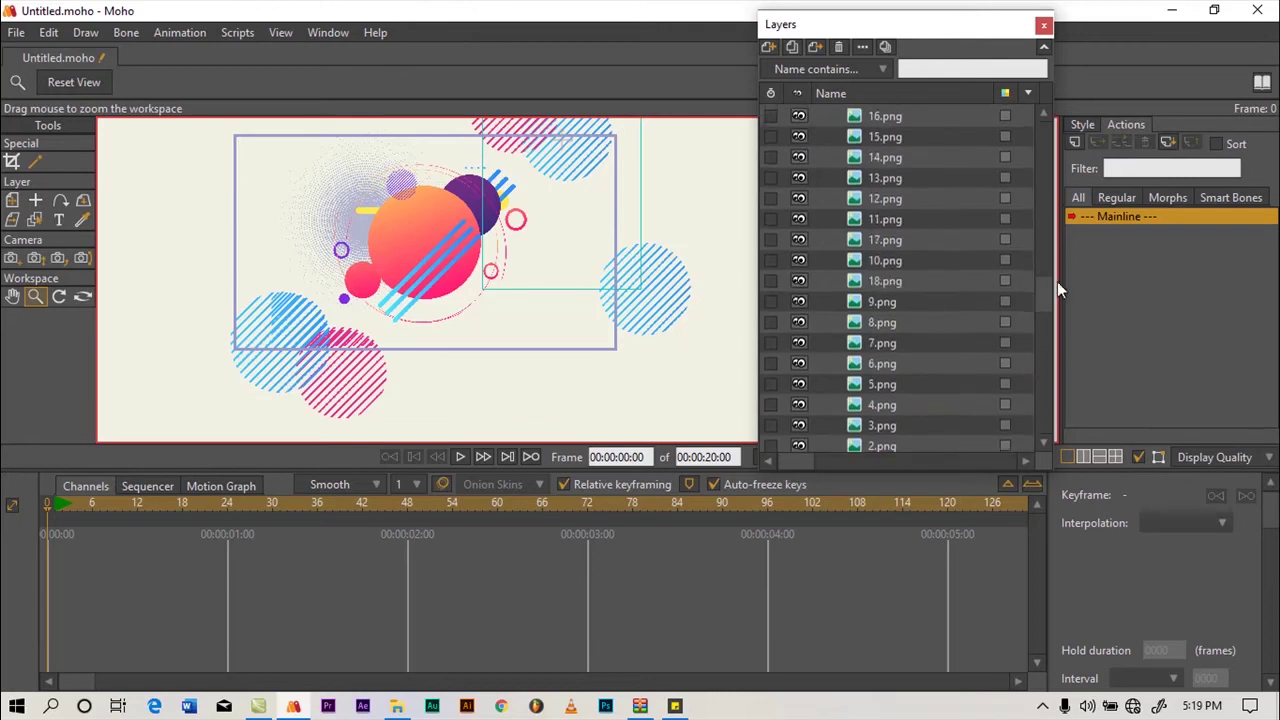
left_click(800, 295)
left_click(800, 295)
left_click(799, 254)
left_click(799, 254)
left_click(799, 233)
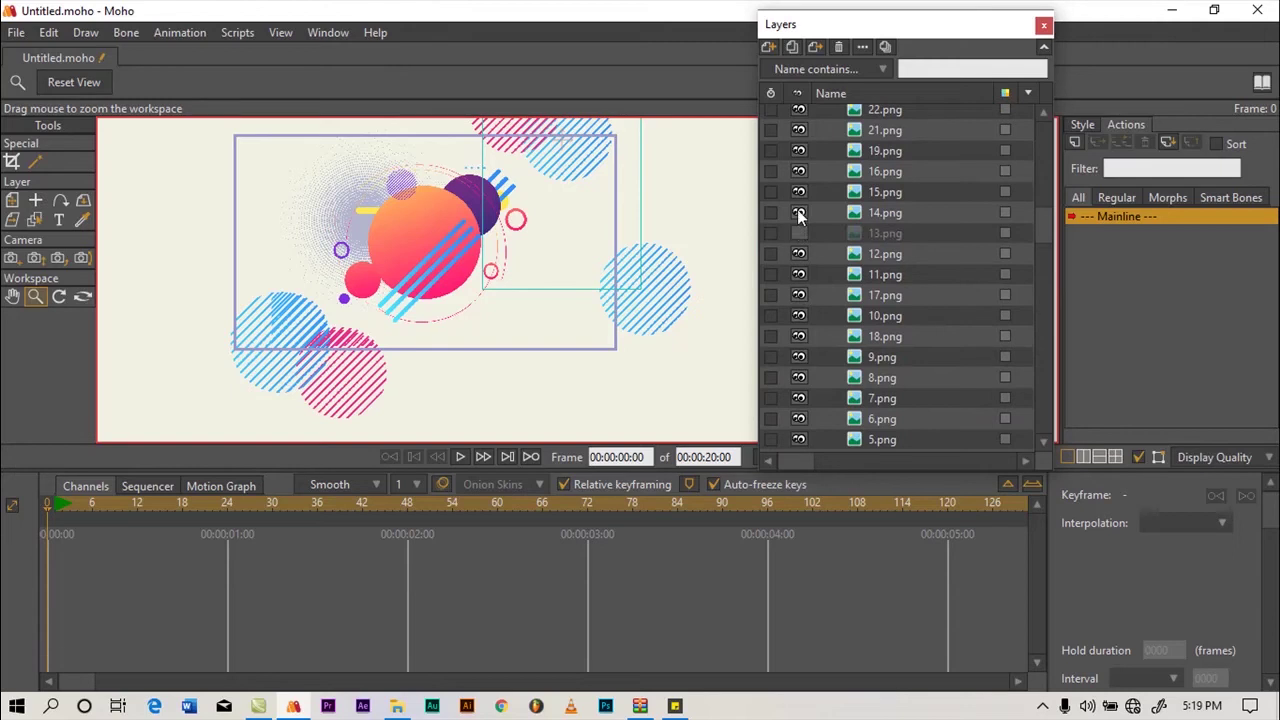
left_click(799, 212)
left_click(797, 212)
left_click(799, 233)
left_click(800, 192)
left_click(800, 191)
left_click(799, 171)
left_click(799, 171)
Identify the blue diagonal stripes on 19.png and reorder that layer to sit between 14.png and 13.png
left_click(800, 150)
left_click(799, 150)
left_click(871, 149)
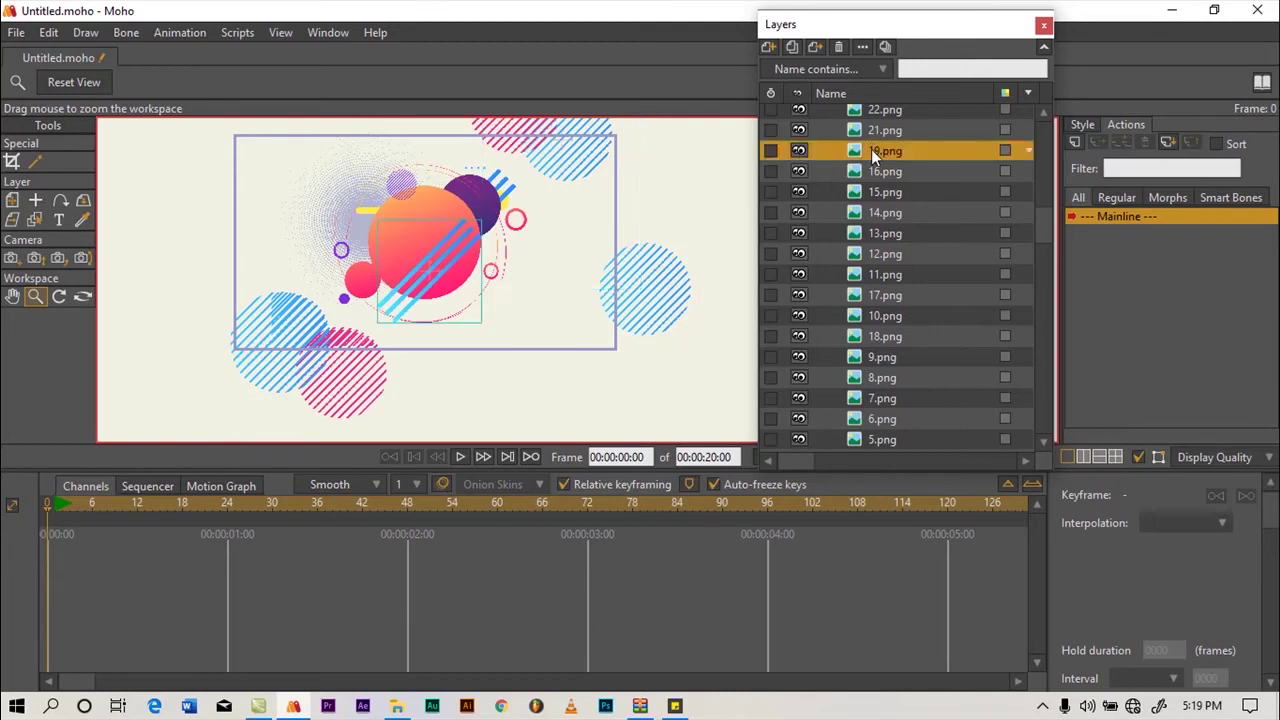
left_click_drag(893, 149, 889, 229)
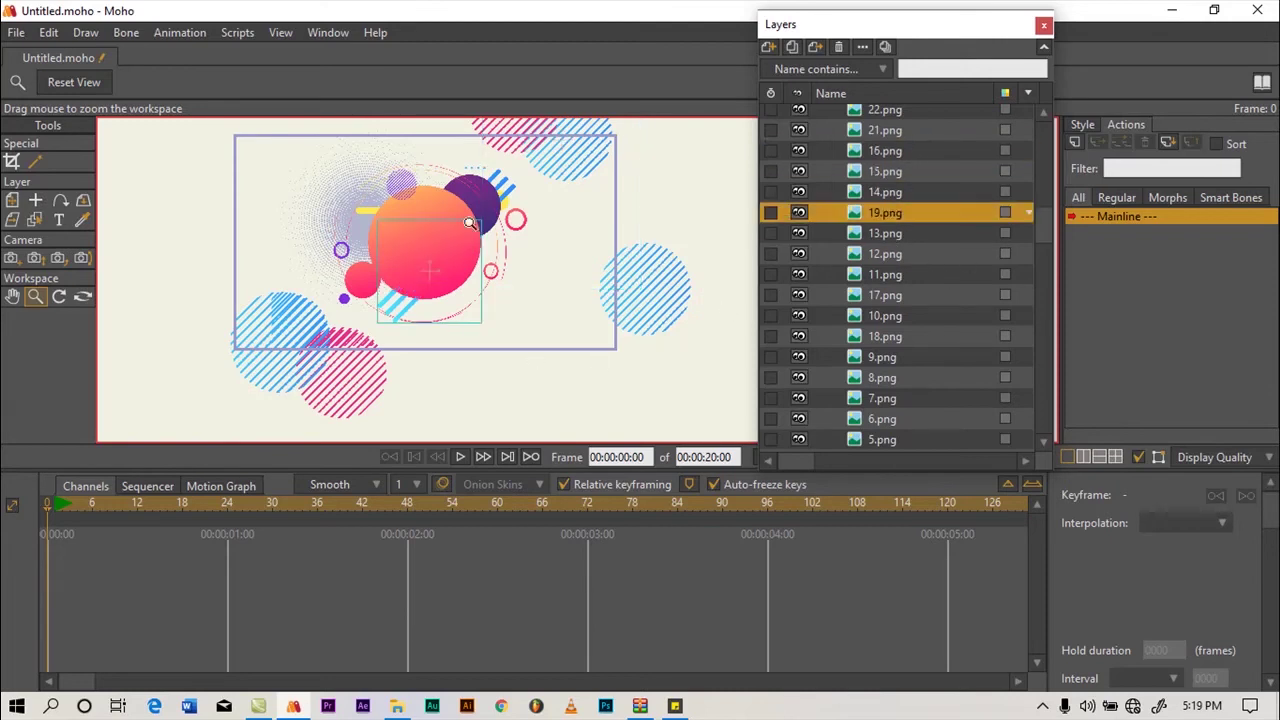
Show the 2837077.jpg reference and move it outside the frame beside the artwork, at about X 4.28, Y 0.06
left_click_drag(1043, 238, 1040, 428)
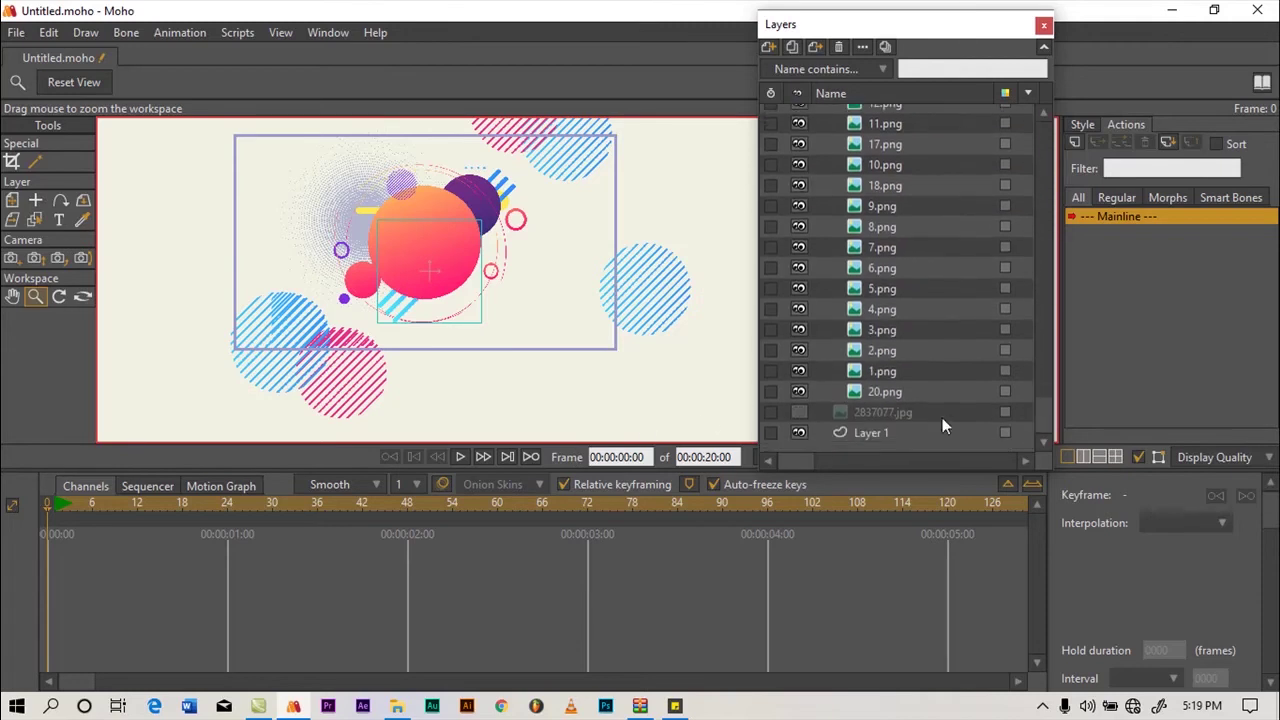
left_click(800, 414)
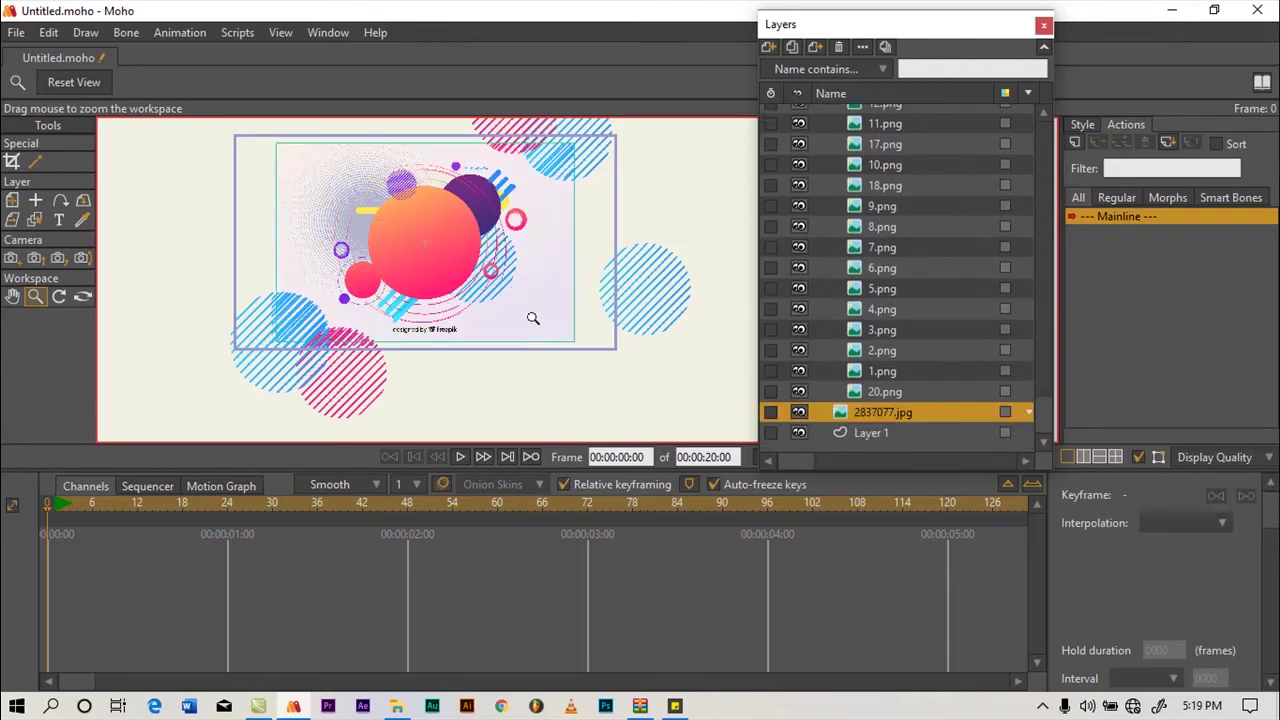
left_click_drag(533, 318, 351, 357)
left_click_drag(317, 308, 711, 240)
left_click(11, 201)
left_click_drag(594, 256, 652, 260)
left_click_drag(483, 275, 610, 244)
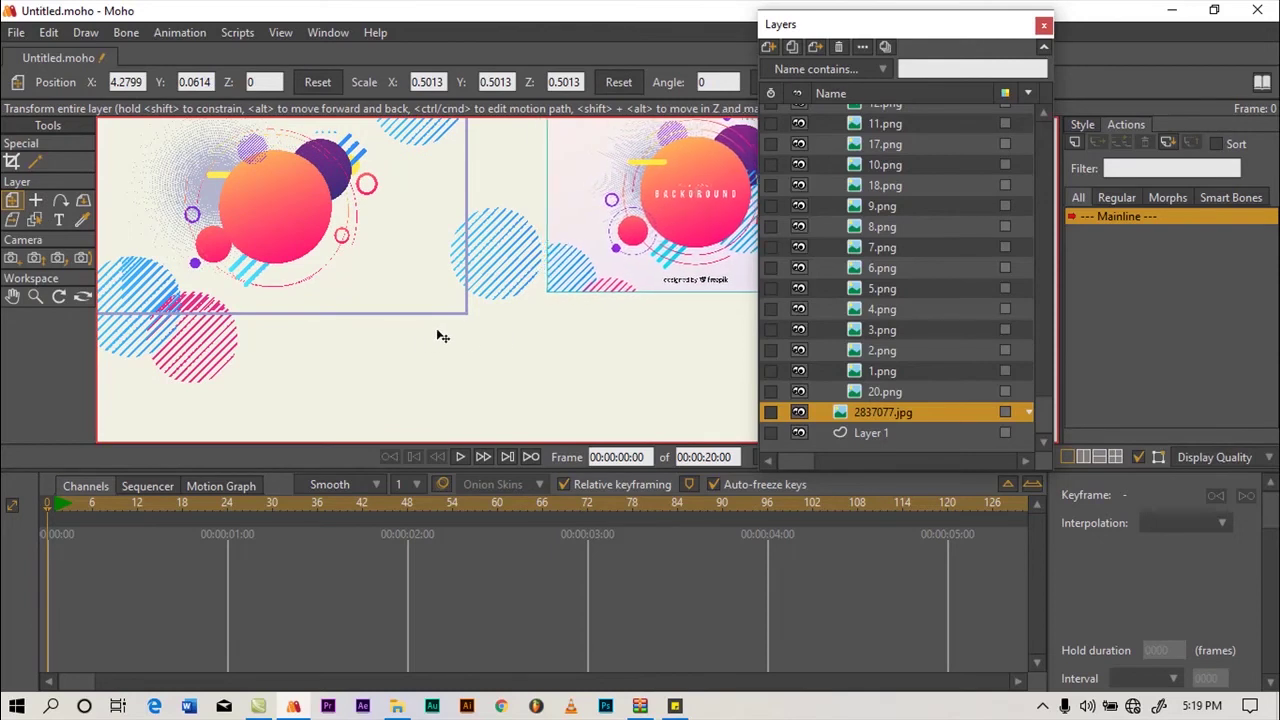
Identify the yellow bar on 3.png and move that layer to the top of the Layer 27 group
left_click(35, 296)
left_click_drag(369, 324, 604, 272)
left_click_drag(414, 246, 355, 156)
left_click_drag(433, 268, 641, 216)
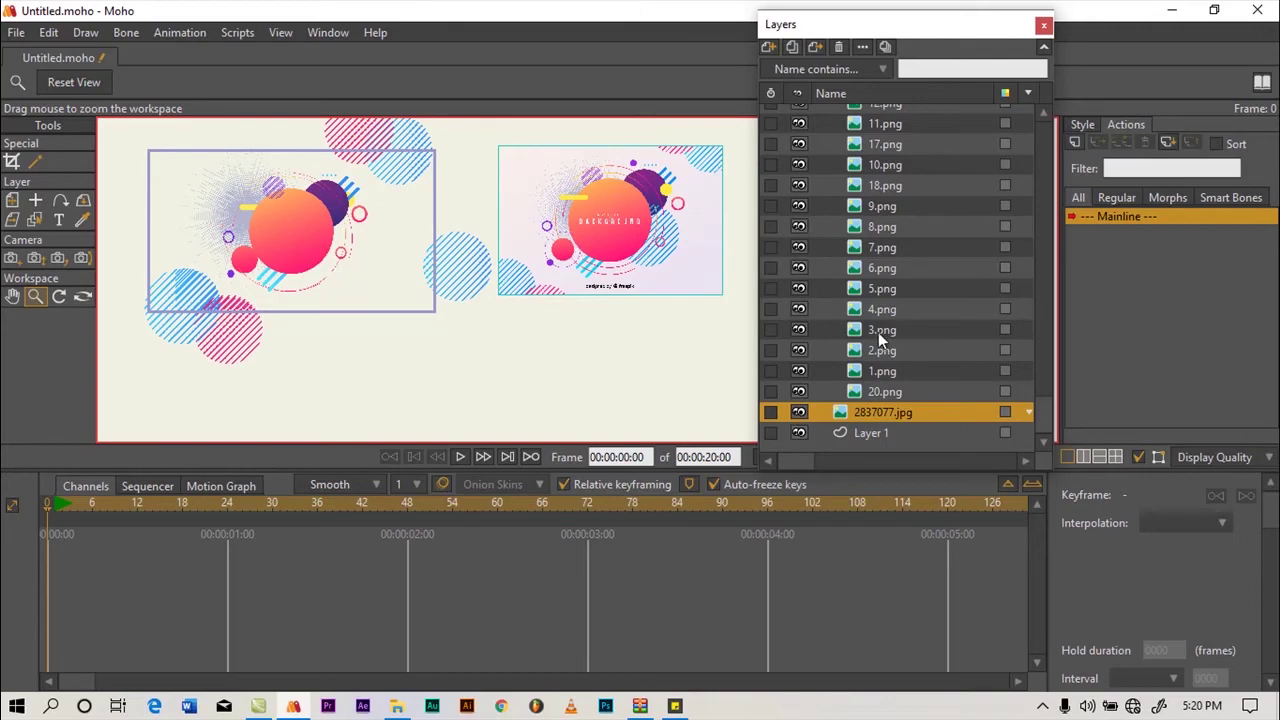
left_click(799, 329)
left_click(801, 328)
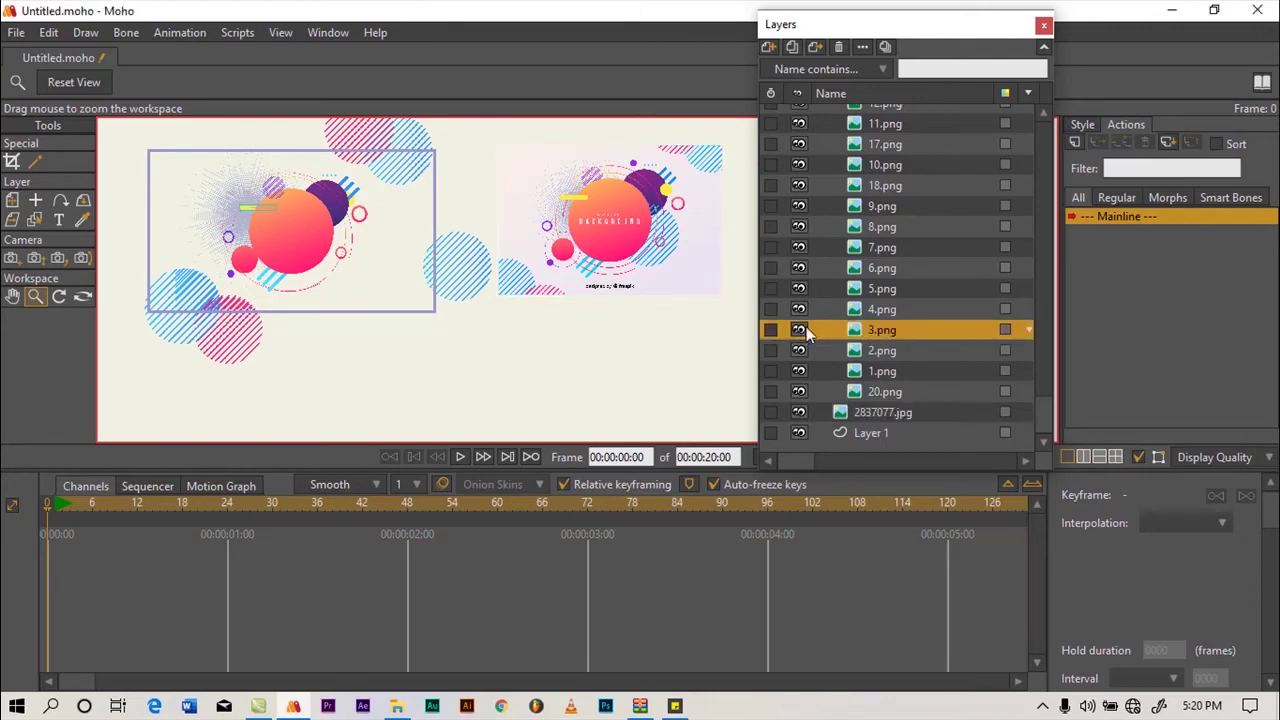
left_click_drag(883, 332, 922, 122)
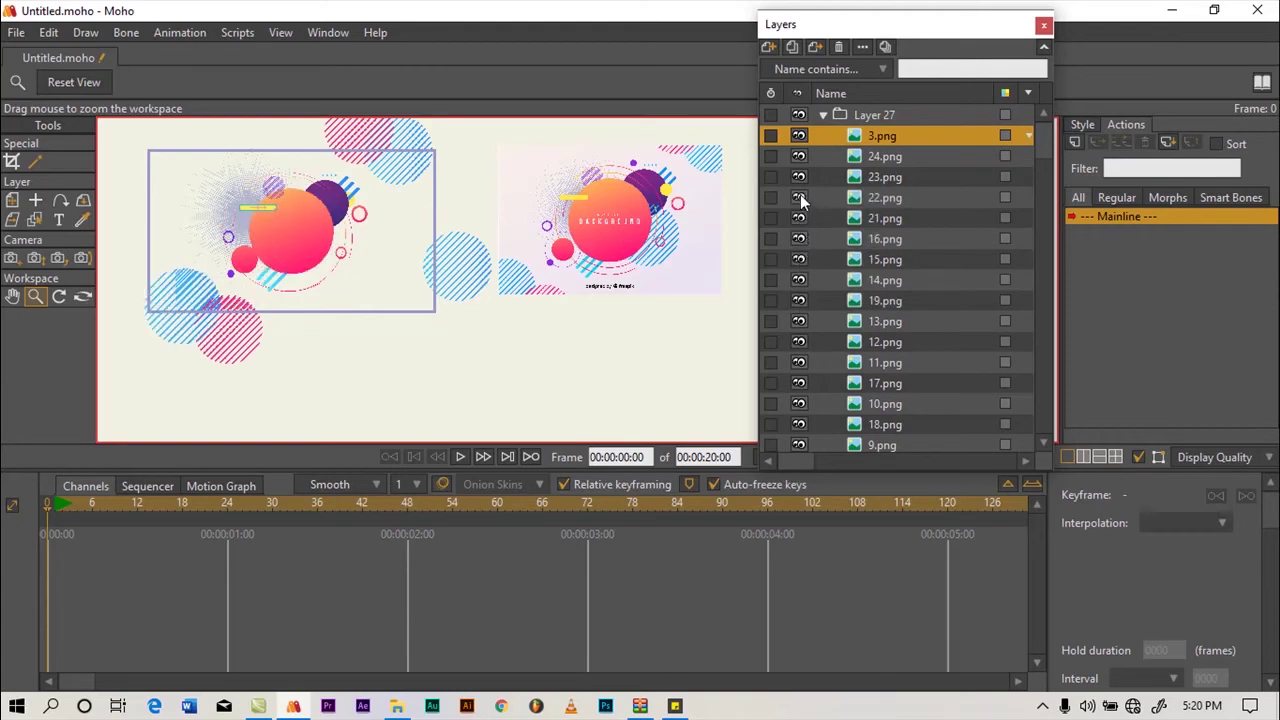
Check which shapes the 18.png, 10.png, 17.png, 11.png and 6.png layers hold by toggling their visibility
left_click(800, 157)
scroll(1011, 304, "down", 5)
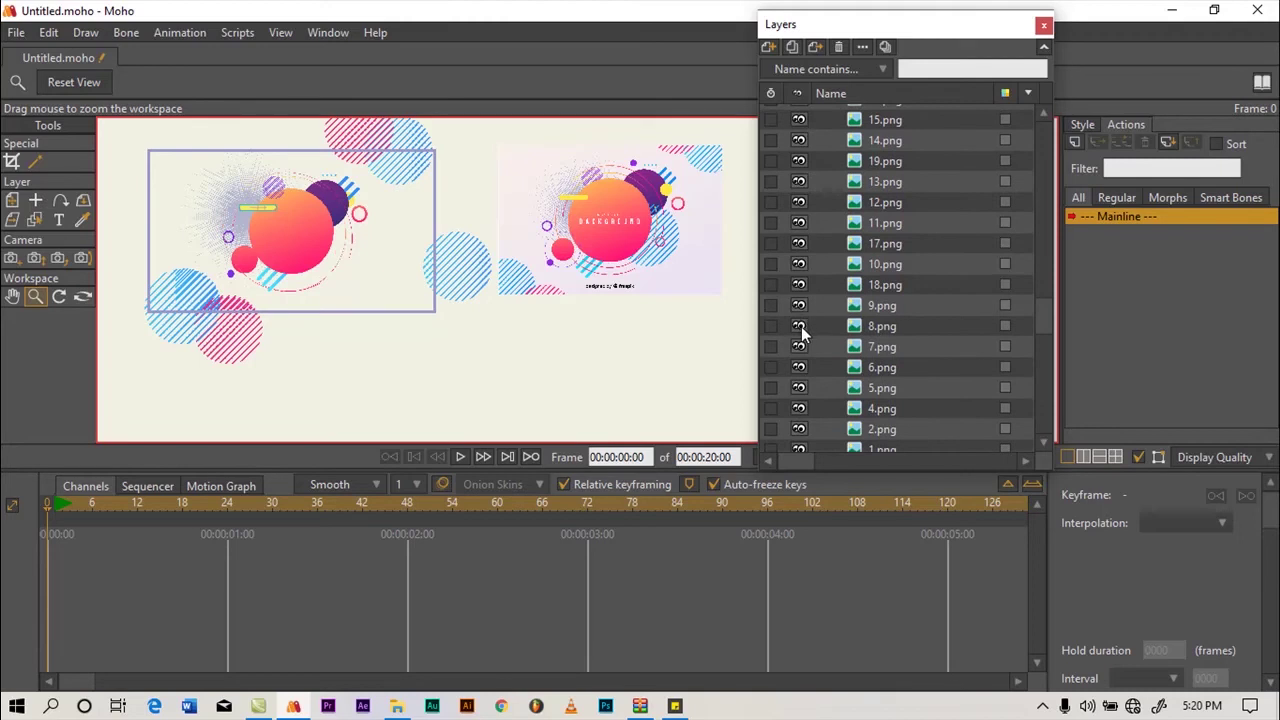
left_click(799, 284)
left_click(799, 284)
left_click(800, 264)
left_click(800, 264)
left_click(800, 241)
left_click(800, 241)
left_click(800, 222)
left_click(800, 222)
left_click(799, 367)
left_click(799, 367)
Move the 5.png yellow dot layer up the stack to sit between 12.png and 11.png
left_click(796, 392)
left_click(797, 395)
left_click(880, 390)
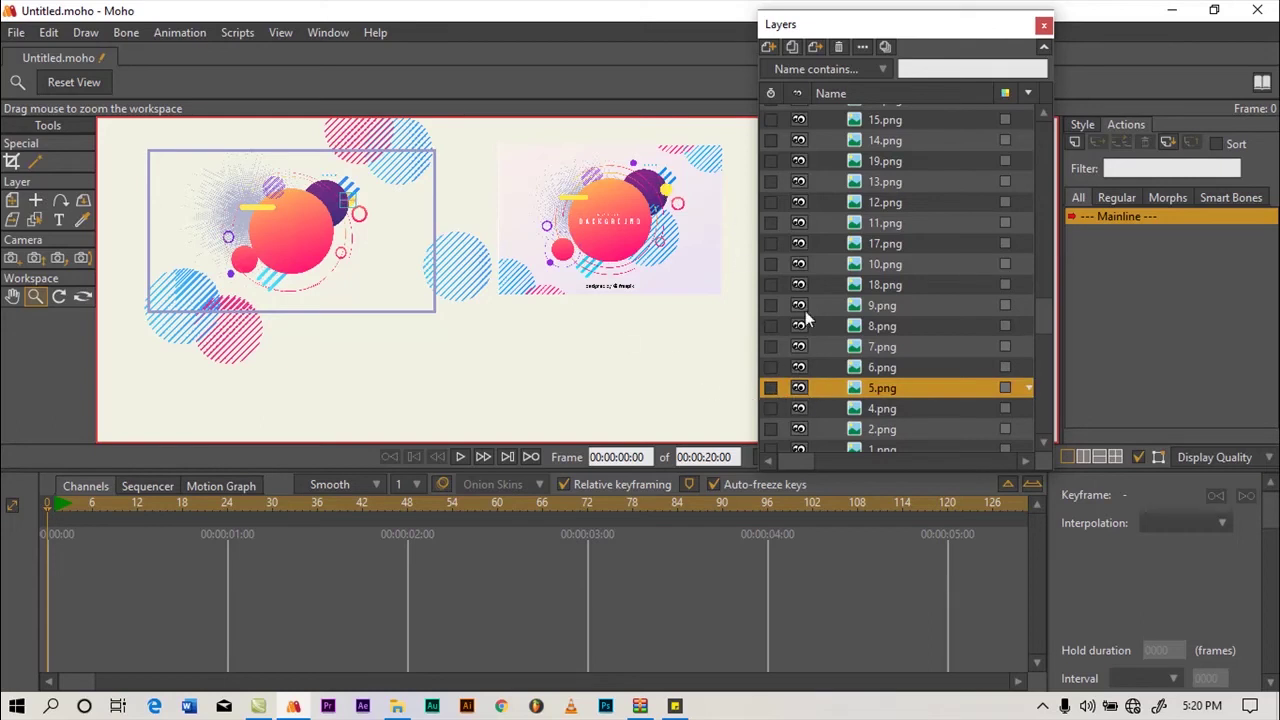
left_click_drag(862, 392, 860, 310)
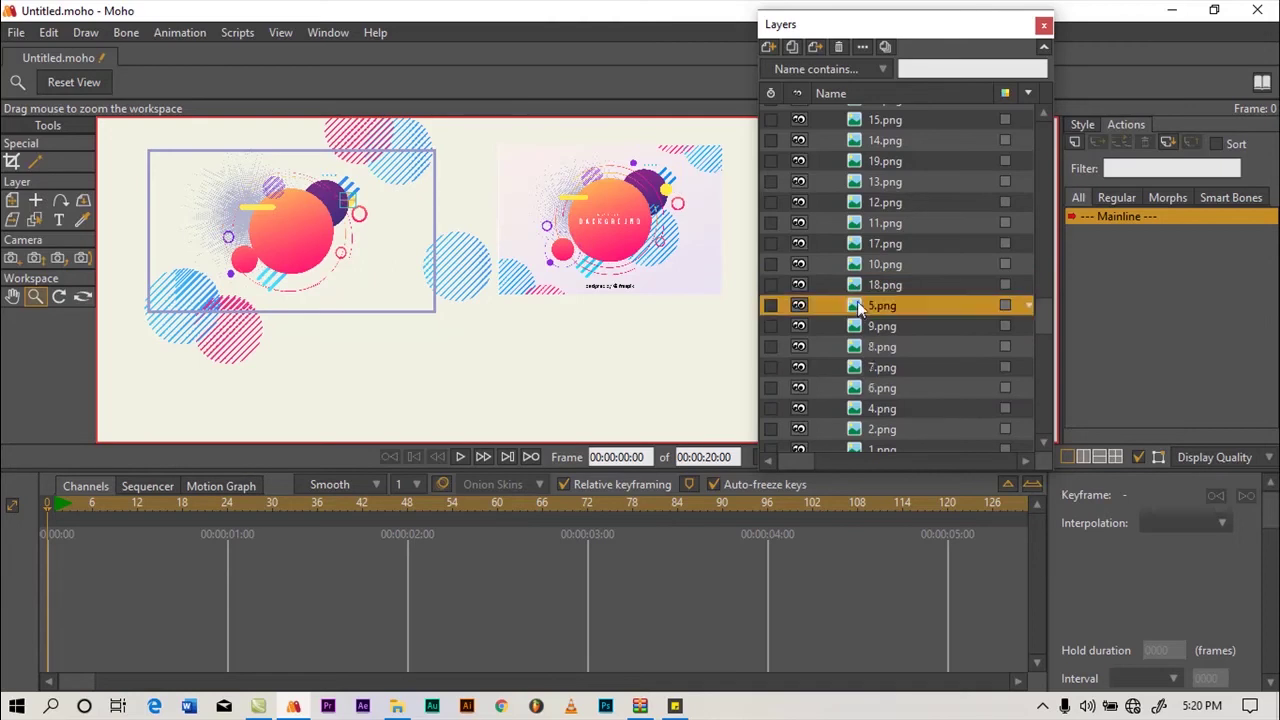
left_click(799, 309)
left_click(799, 312)
left_click_drag(856, 318, 858, 254)
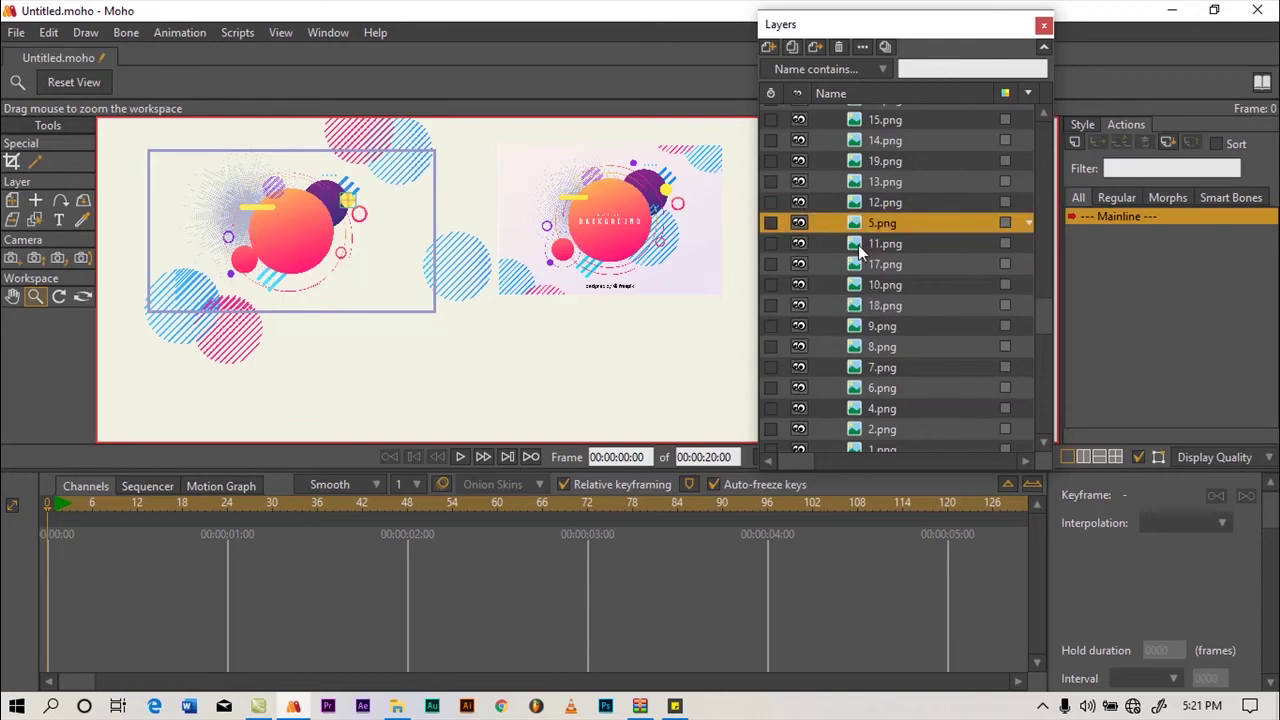
Reorder 15.png to sit below 12.png, directly above 5.png
left_click_drag(410, 291, 403, 306)
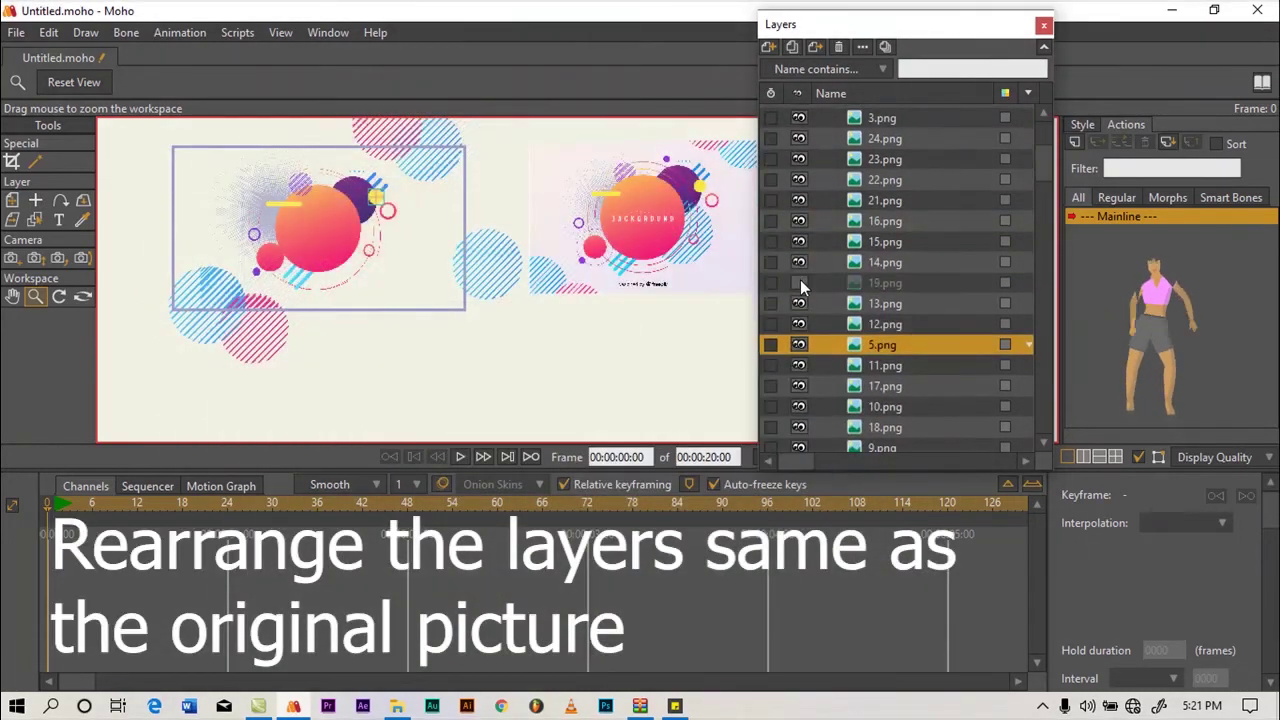
left_click(858, 246)
left_click_drag(858, 252, 858, 332)
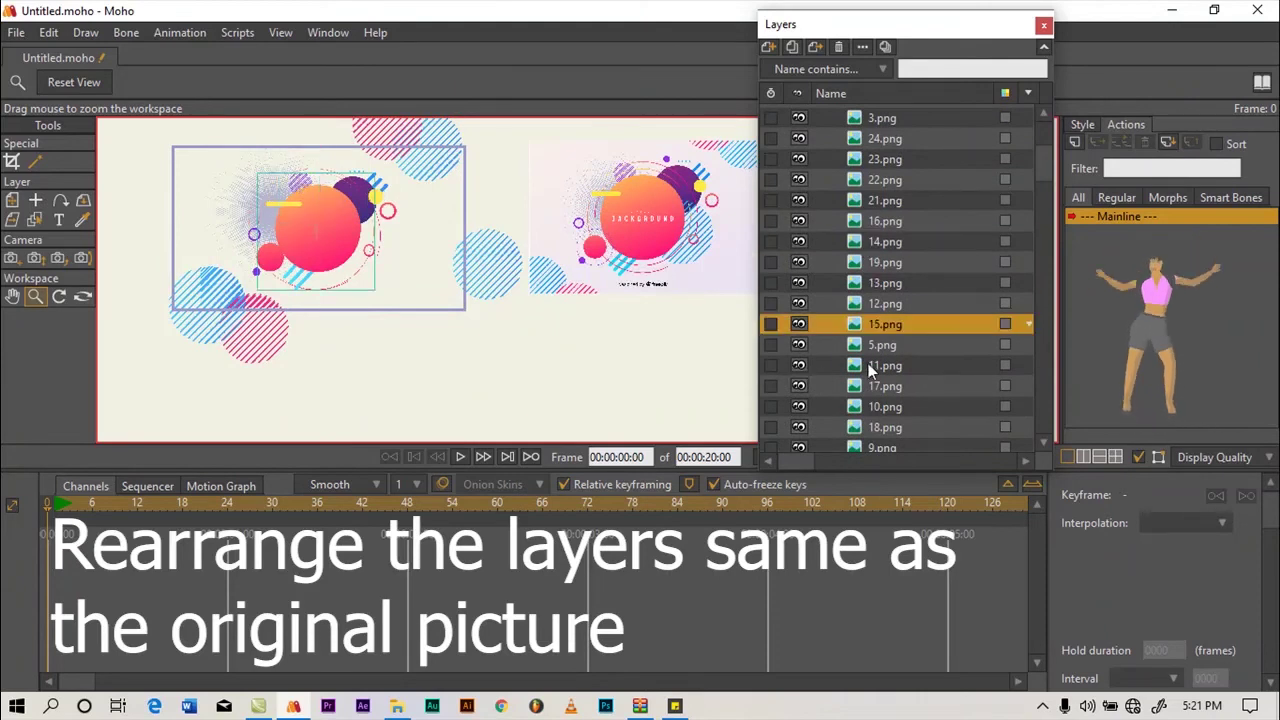
Fit 11.png around the big circle at a scale of about 0.85, positioned at about X -0.01, Y -0.01
left_click(868, 364)
scroll(417, 330, "up", 2)
left_click_drag(296, 145, 443, 289)
left_click_drag(375, 402, 229, 266)
left_click_drag(279, 137, 266, 148)
left_click_drag(241, 180, 370, 169)
Adjust the 12.png arc around the big circle to a scale of 1.0325 and an angle of about 0.81
left_click_drag(1043, 163, 1040, 272)
left_click(801, 330)
left_click(801, 330)
scroll(1039, 271, "up", 2)
scroll(797, 326, "down", 4)
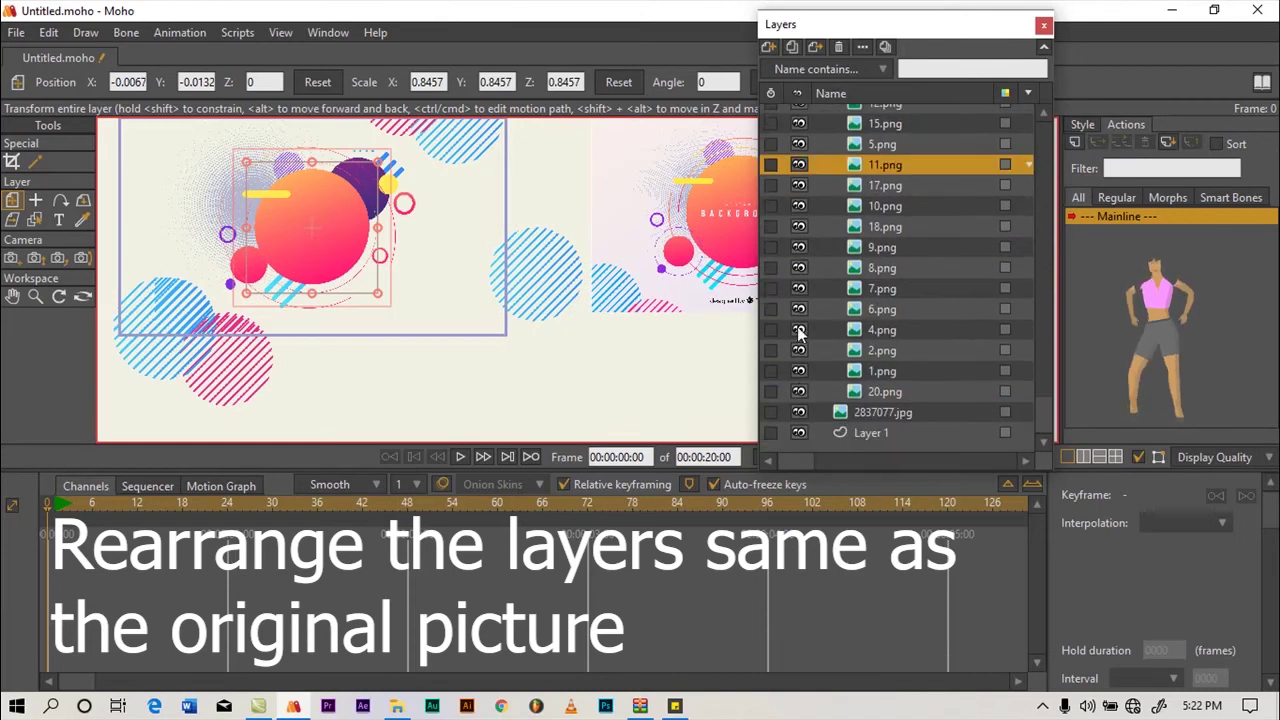
scroll(800, 165, "up", 3)
left_click(820, 286)
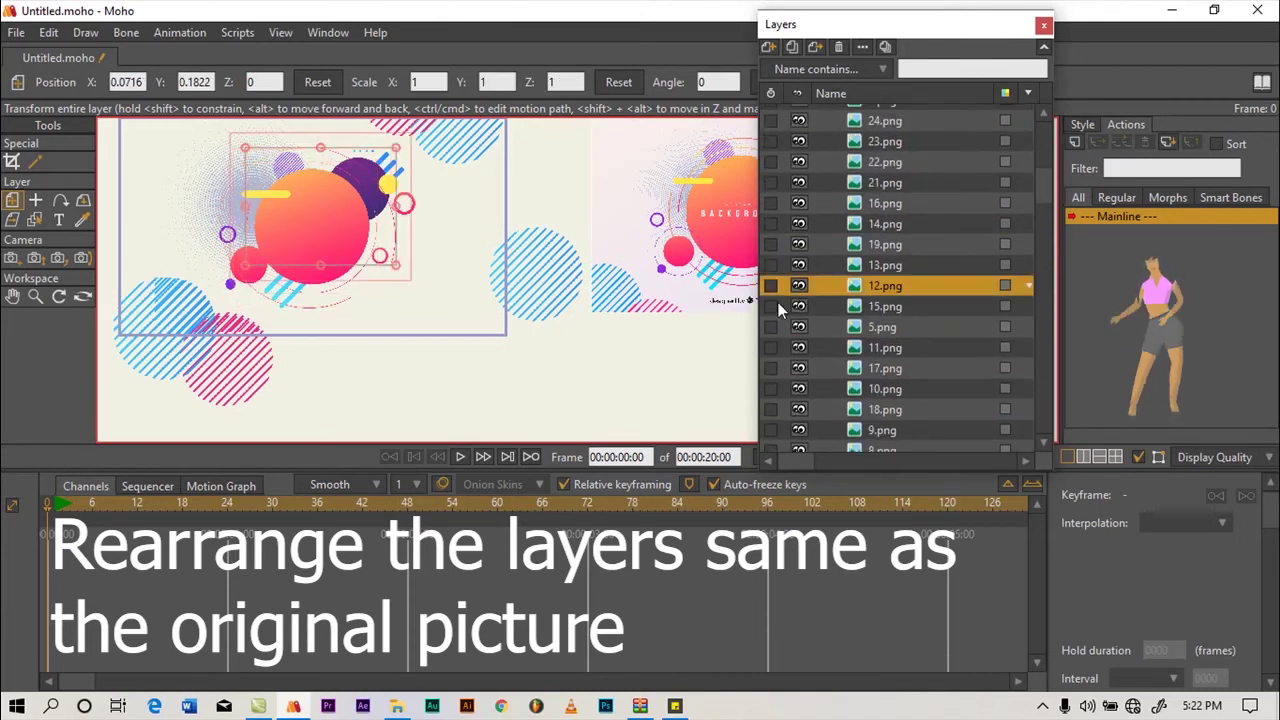
left_click_drag(304, 278, 314, 284)
left_click_drag(291, 236, 325, 225)
left_click_drag(325, 225, 338, 213)
left_click_drag(435, 231, 477, 249)
left_click_drag(395, 167, 399, 164)
left_click_drag(405, 284, 400, 291)
left_click_drag(365, 224, 368, 220)
left_click_drag(360, 228, 370, 231)
Reposition the 13.png arc around the big circle to match the reference, undoing one misplaced adjustment
left_click(36, 296)
left_click_drag(278, 240, 240, 243)
left_click(806, 265)
left_click_drag(308, 291, 345, 290)
left_click(12, 200)
left_click_drag(331, 276, 336, 248)
left_click_drag(302, 206, 312, 204)
key("ctrl+z")
left_click_drag(320, 276, 317, 286)
left_click_drag(432, 262, 372, 262)
left_click_drag(268, 281, 267, 280)
Scale 12.png down to about 0.84 and place it at about X 0.12, Y 0.24
left_click(812, 286)
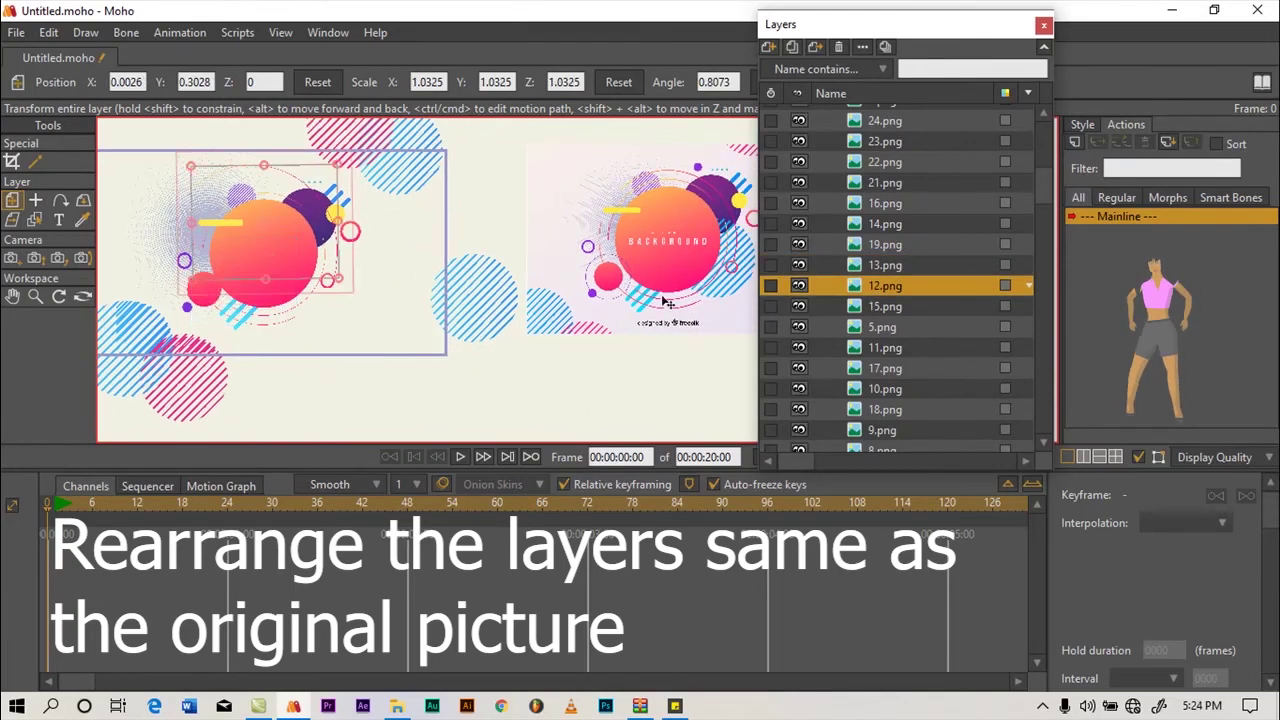
mouse_move(319, 206)
left_mouse_down()
mouse_move(324, 176)
mouse_move(318, 219)
left_mouse_up()
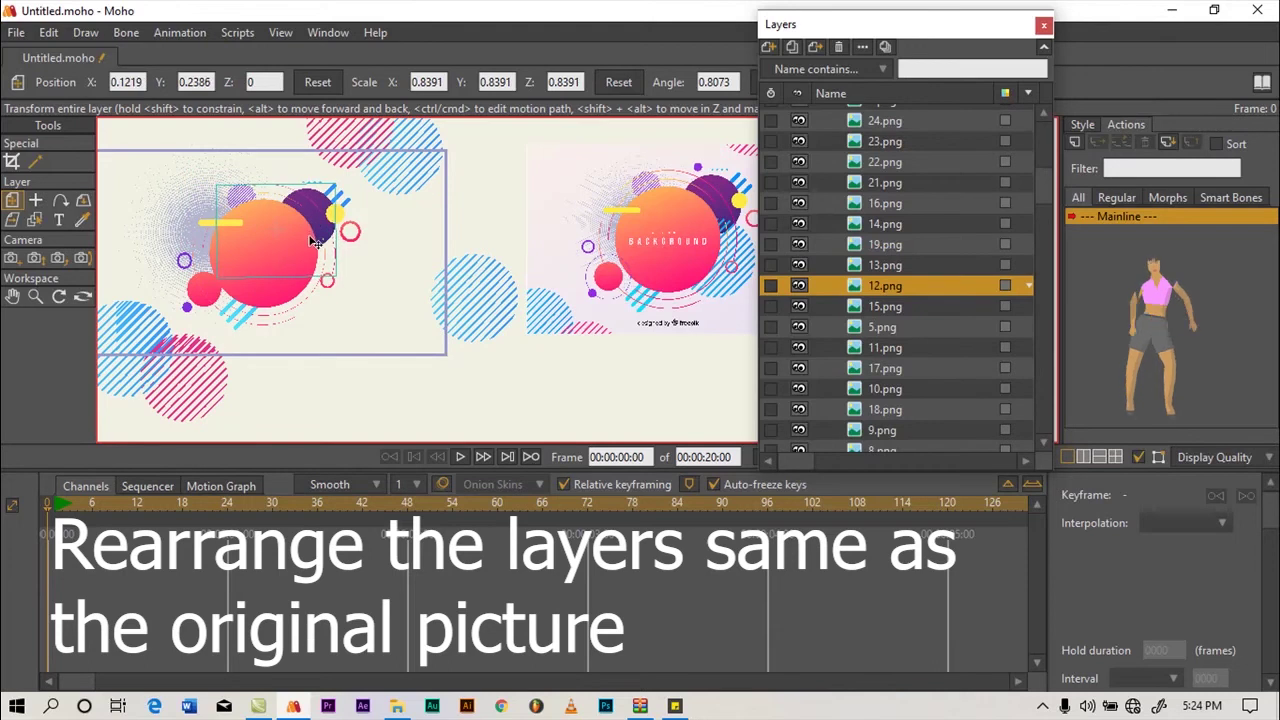
left_click_drag(727, 304, 750, 285)
Move the 24.png striped circle to the big circle's lower-right edge and order it between 15.png and 5.png
left_click(800, 184)
left_click(885, 121)
left_click_drag(521, 295, 363, 287)
left_click_drag(366, 280, 292, 307)
mouse_move(337, 161)
left_mouse_down()
mouse_move(326, 194)
mouse_move(331, 172)
left_mouse_up()
left_click_drag(279, 304, 263, 279)
left_click_drag(885, 121, 880, 308)
left_click(852, 326)
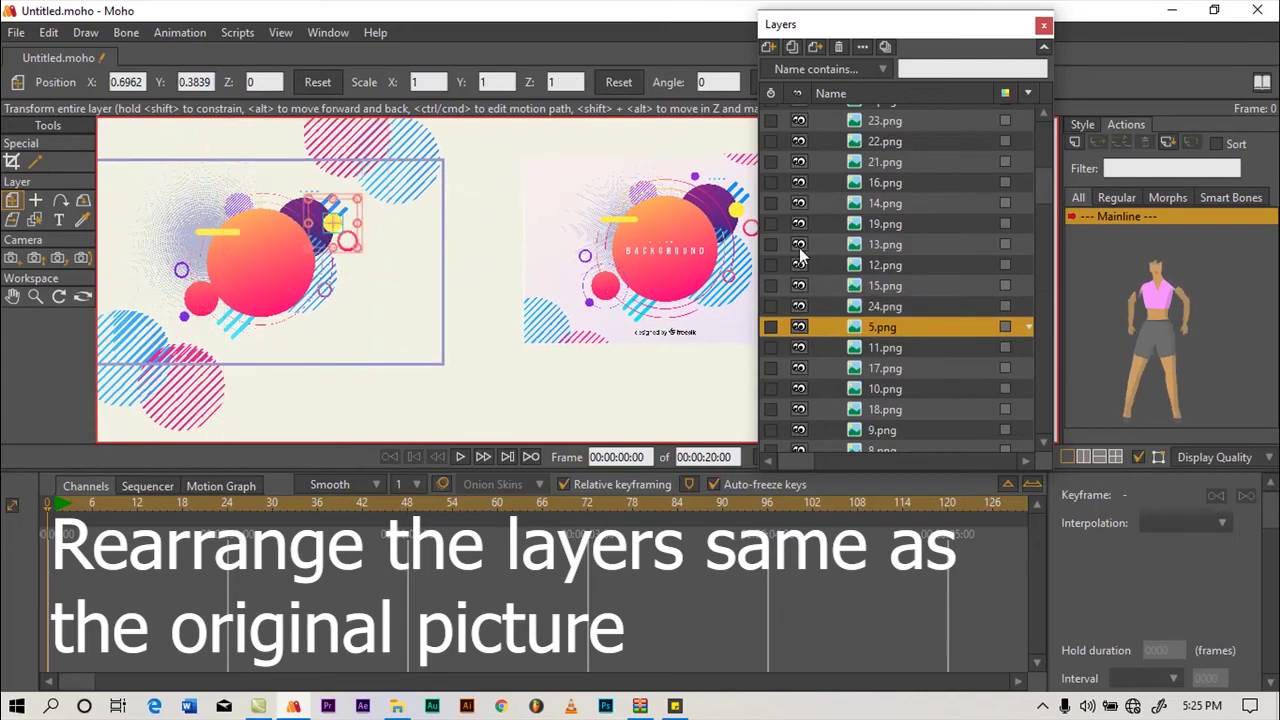
Inspect the layers from 4.png up to 10.png by toggling each one and comparing it with the reference
scroll(551, 294, "up", 2)
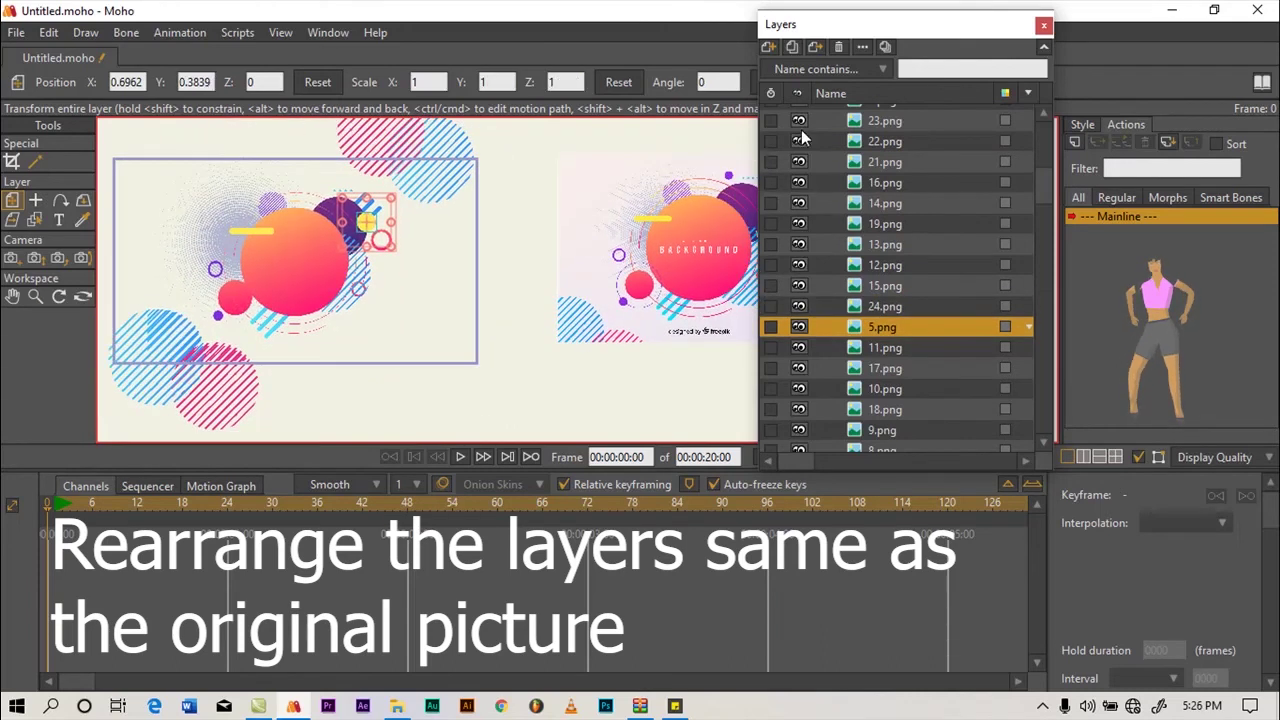
scroll(799, 300, "down", 3)
left_click(799, 350)
left_click(799, 349)
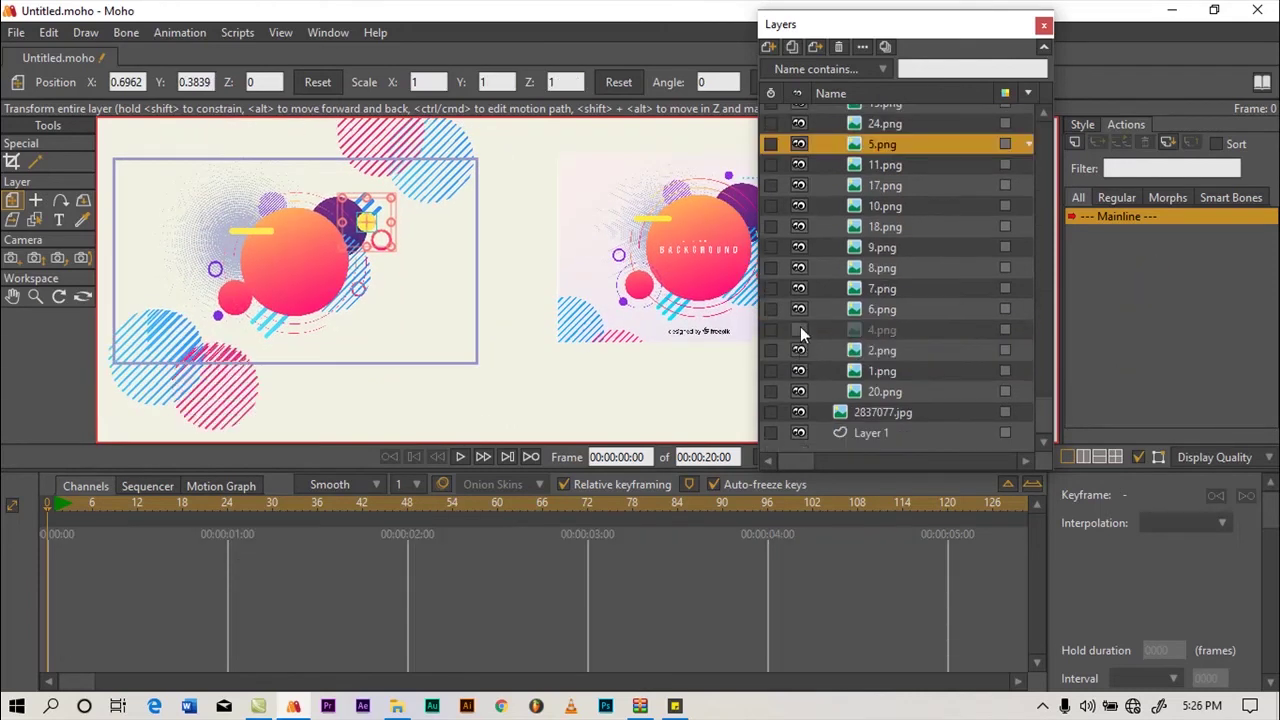
left_click(799, 309)
left_click(799, 309)
left_click(799, 288)
left_click(799, 288)
left_click(799, 266)
left_click(799, 266)
left_click(800, 246)
left_click(800, 246)
left_click(800, 226)
left_click(800, 226)
left_click(800, 206)
left_click(800, 206)
left_click(872, 204)
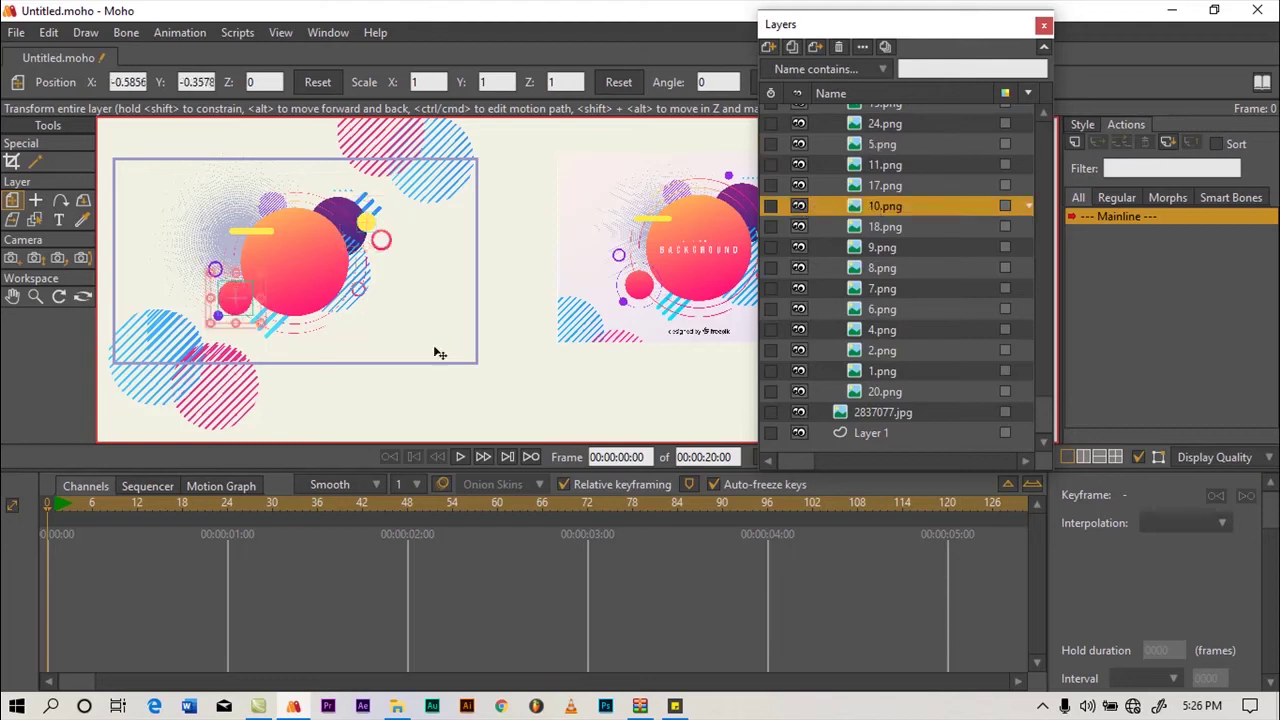
Recheck the stacking of the layers from 4.png up to 5.png against the reference by toggling each one
left_click(880, 391)
left_click(799, 330)
left_click(799, 330)
left_click(800, 310)
left_click(800, 310)
left_click(799, 288)
left_click(799, 288)
left_click(799, 267)
left_click(799, 267)
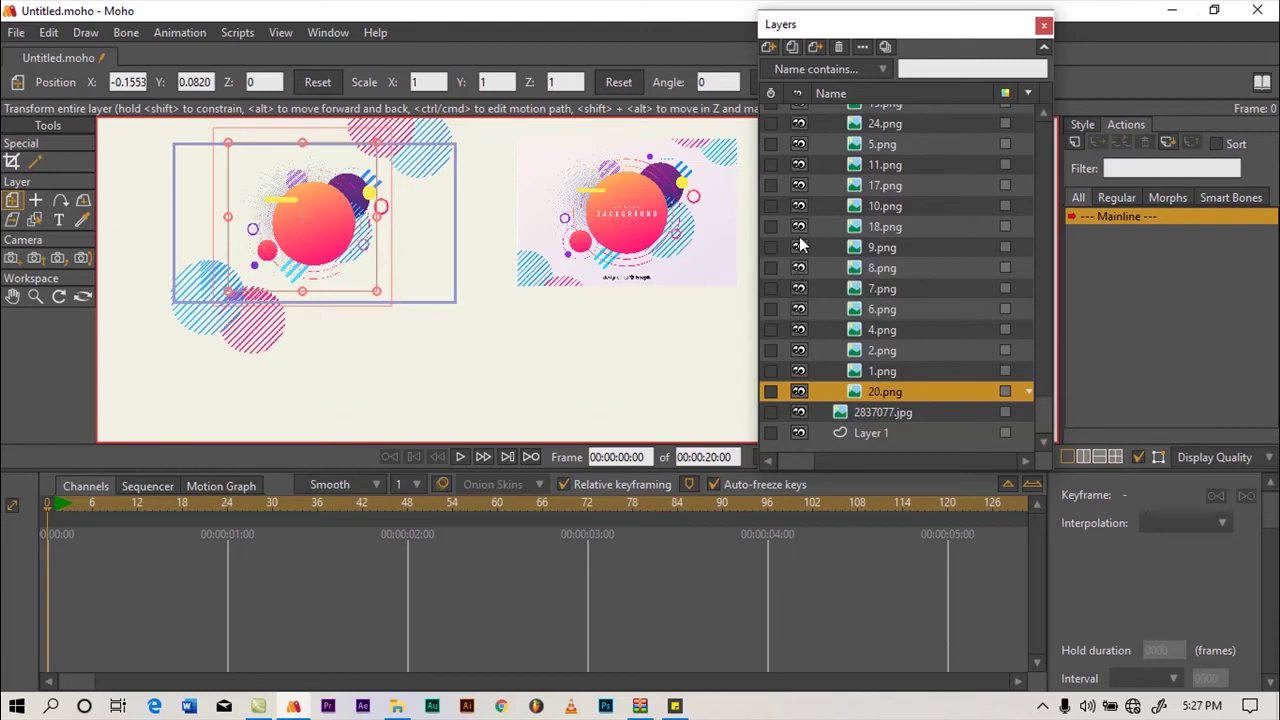
left_click(799, 226)
left_click(799, 226)
left_click(799, 206)
left_click(799, 206)
left_click(799, 185)
left_click(799, 185)
left_click(799, 164)
left_click(799, 164)
left_click(799, 144)
left_click(799, 144)
left_click_drag(1046, 414, 1048, 226)
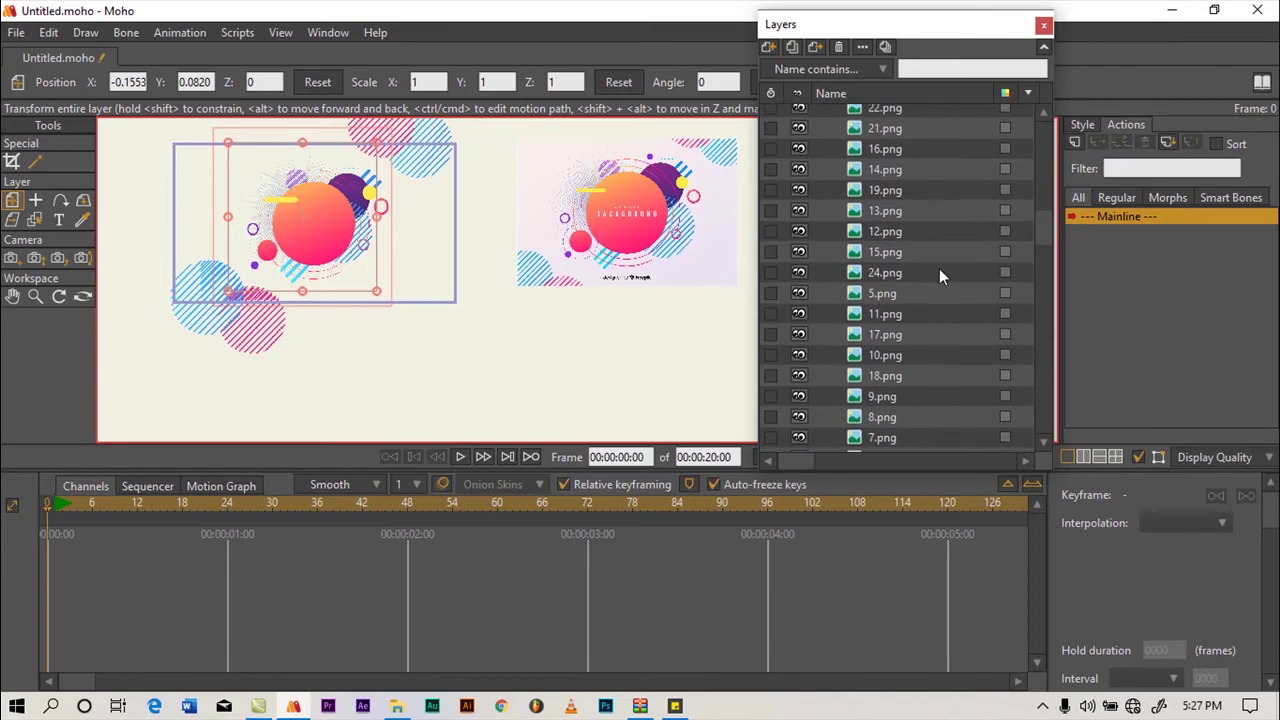
Check the layers from 5.png up to 16.png by toggling them individually against the reference
left_click(799, 293)
left_click(799, 293)
left_click(799, 252)
left_click(799, 252)
left_click(799, 211)
left_click(799, 211)
left_click(799, 188)
left_click(799, 184)
left_click(800, 169)
left_click(800, 169)
left_click(800, 150)
left_click(799, 148)
Hide the 21.png and 22.png layers in the Layer 27 group
left_click(799, 126)
left_click(800, 126)
left_click(800, 127)
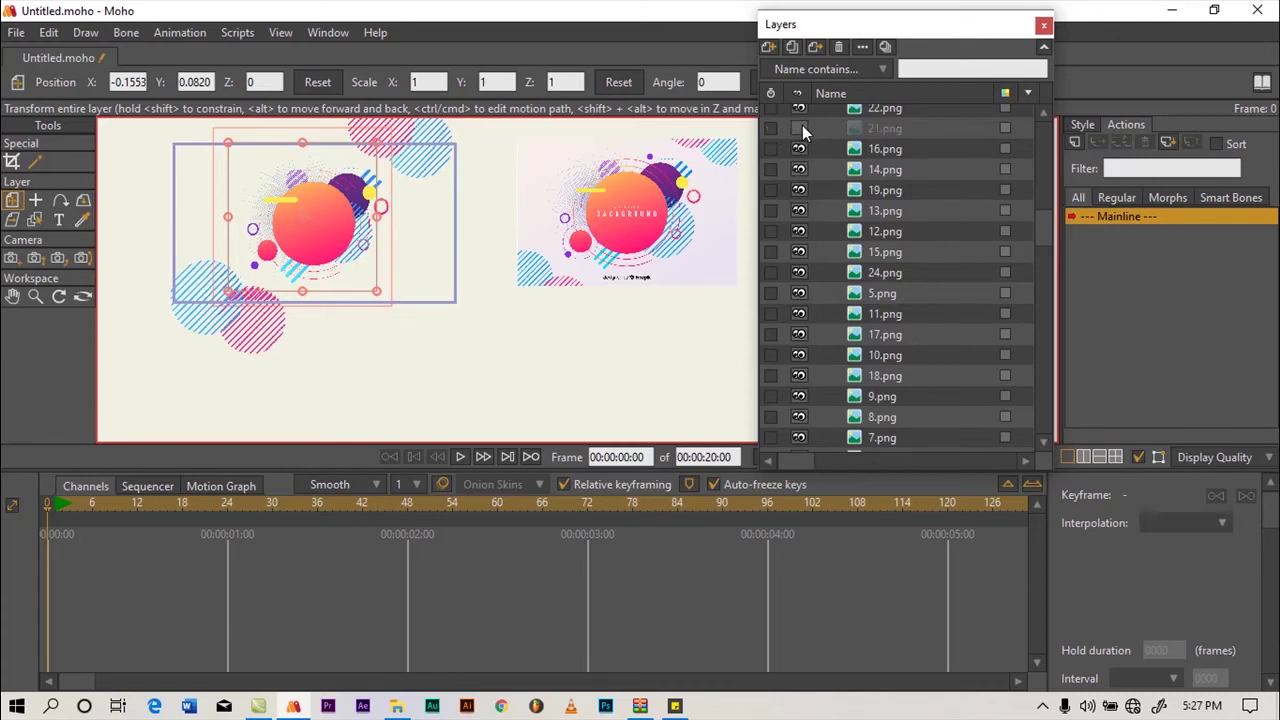
left_click_drag(1039, 229, 1040, 135)
left_click(798, 174)
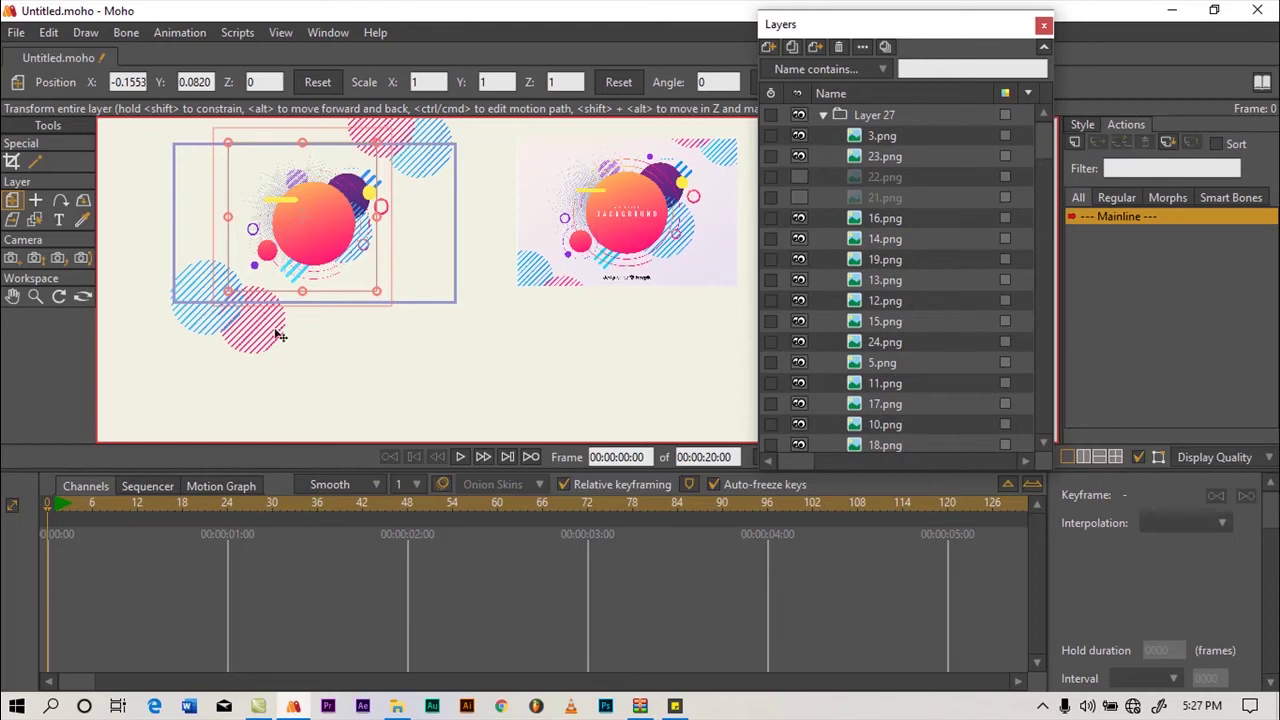
Shift the blue striped circle 16.png farther left and the pink striped circle 2.png to about X -1.08, Y -1.36
left_click(886, 217)
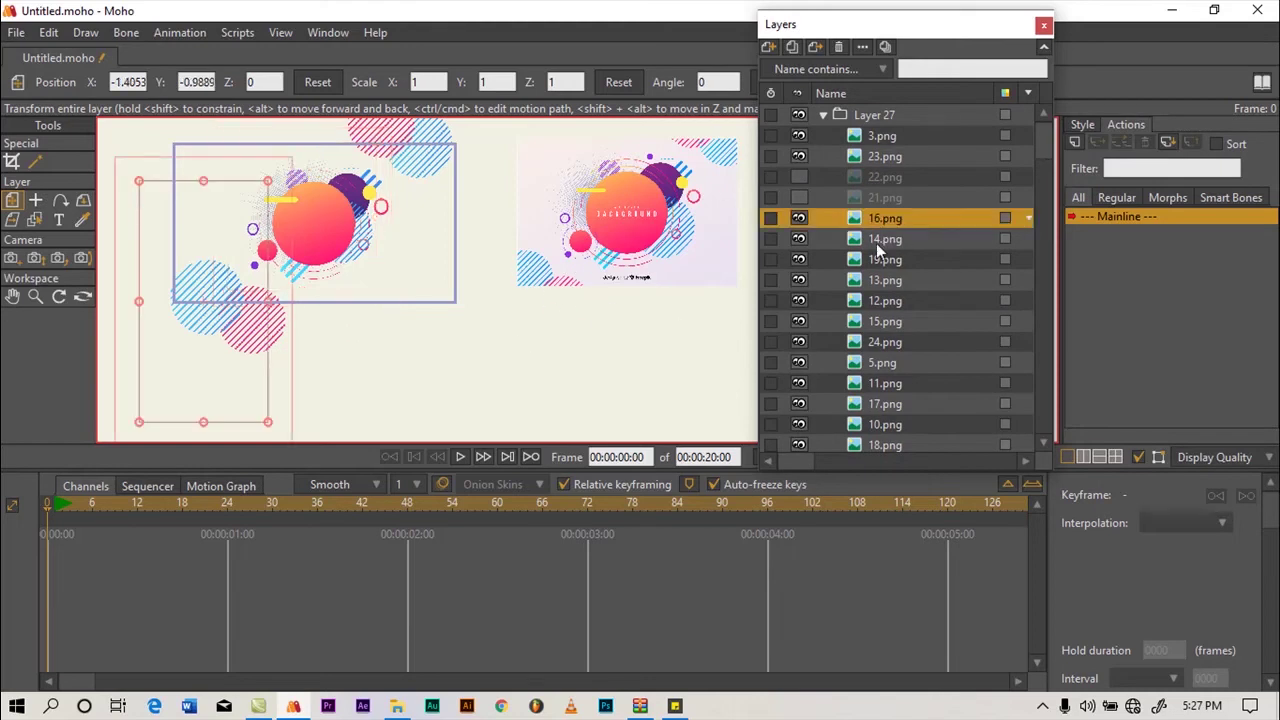
mouse_move(236, 337)
left_mouse_down()
mouse_move(206, 291)
mouse_move(184, 297)
left_mouse_up()
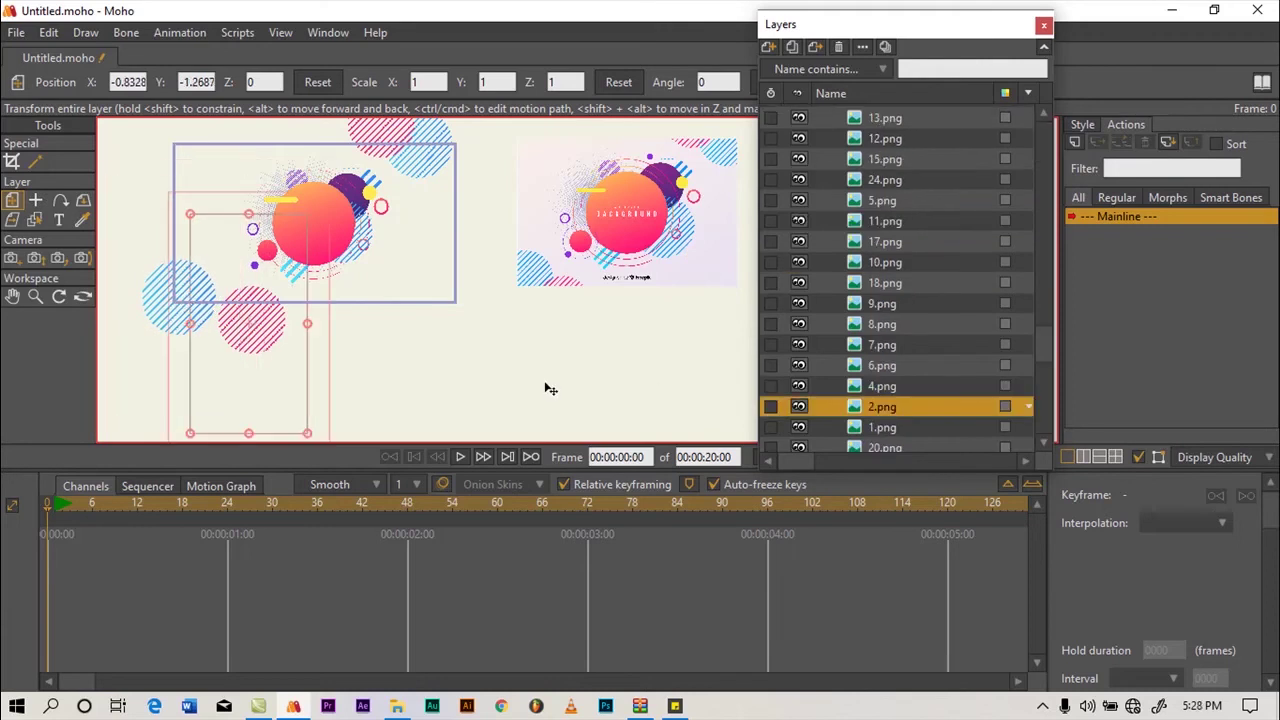
mouse_move(257, 337)
left_mouse_down()
mouse_move(240, 323)
mouse_move(246, 335)
left_mouse_up()
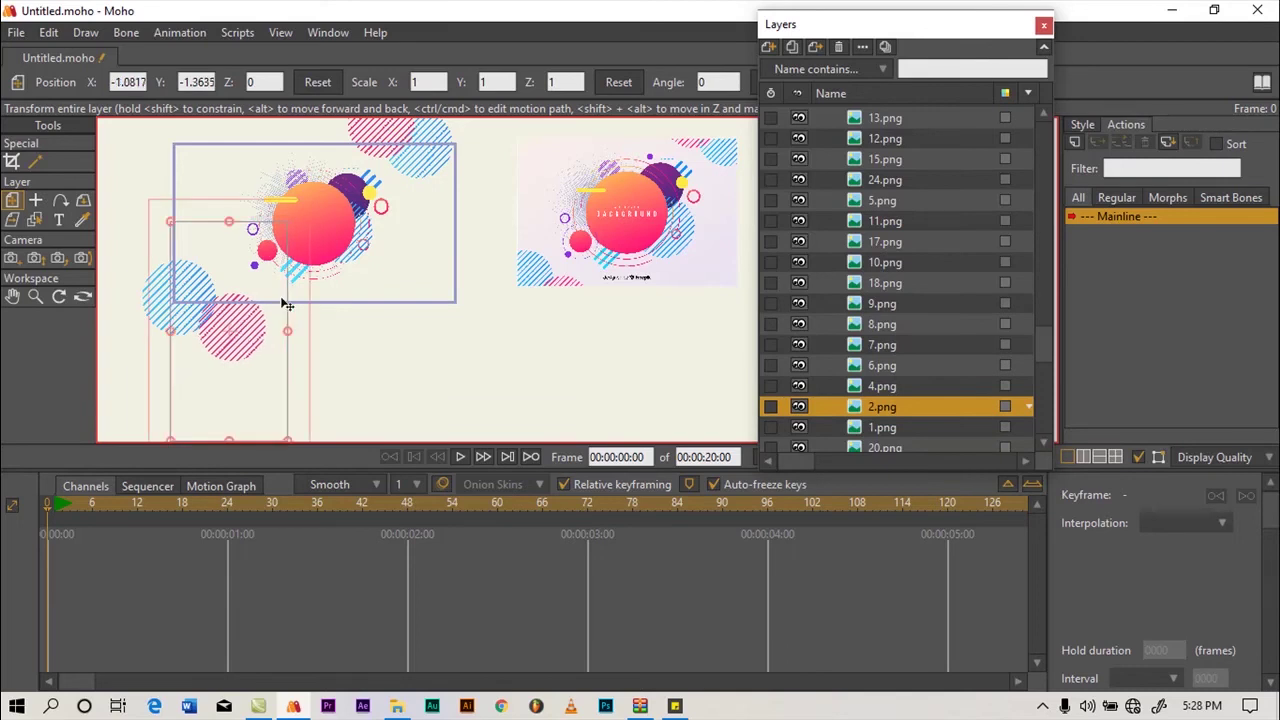
Render frame 0 and review the whole composition at 41% zoom against the reference
left_click(35, 296)
left_click_drag(400, 300, 630, 250)
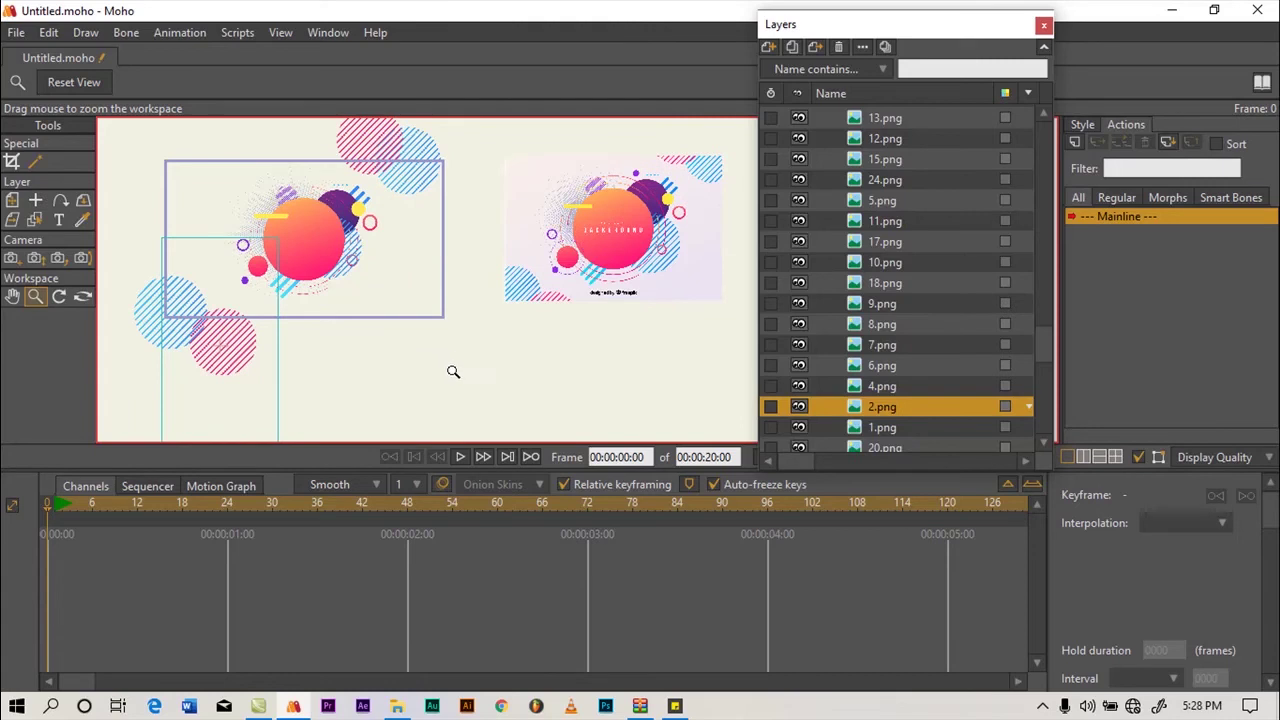
scroll(400, 392, "up", 5)
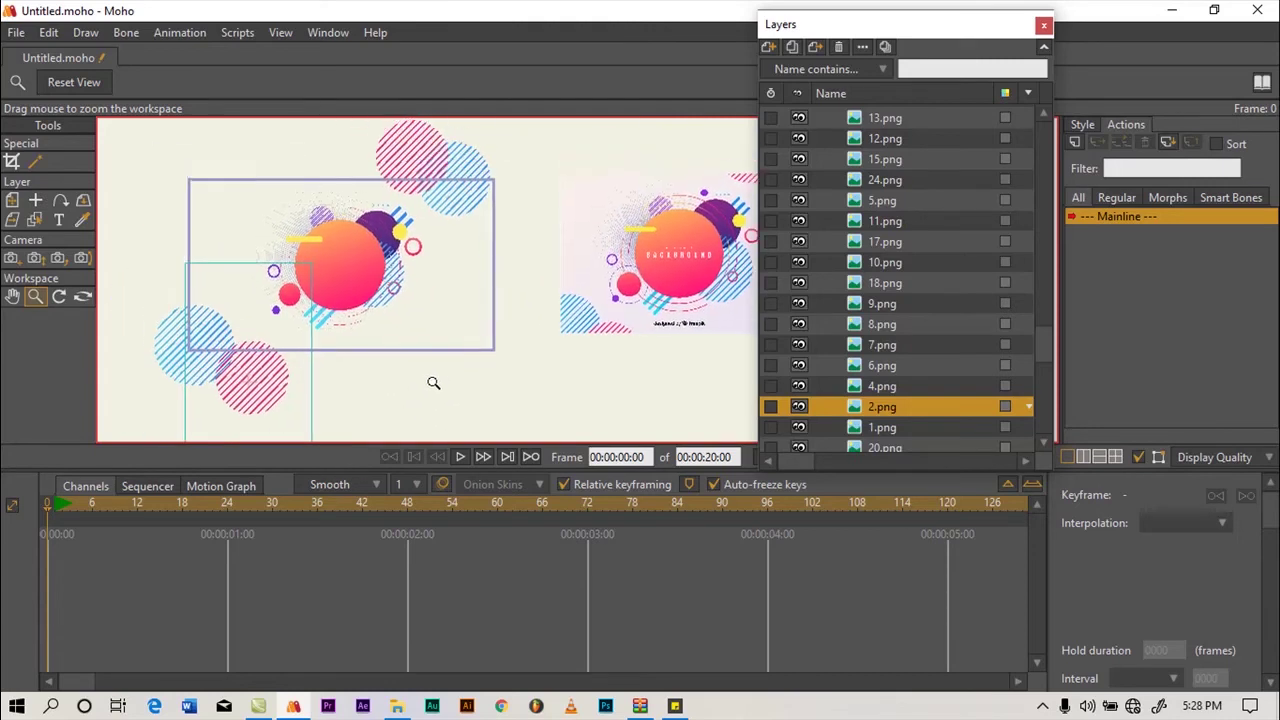
left_click_drag(452, 377, 421, 369)
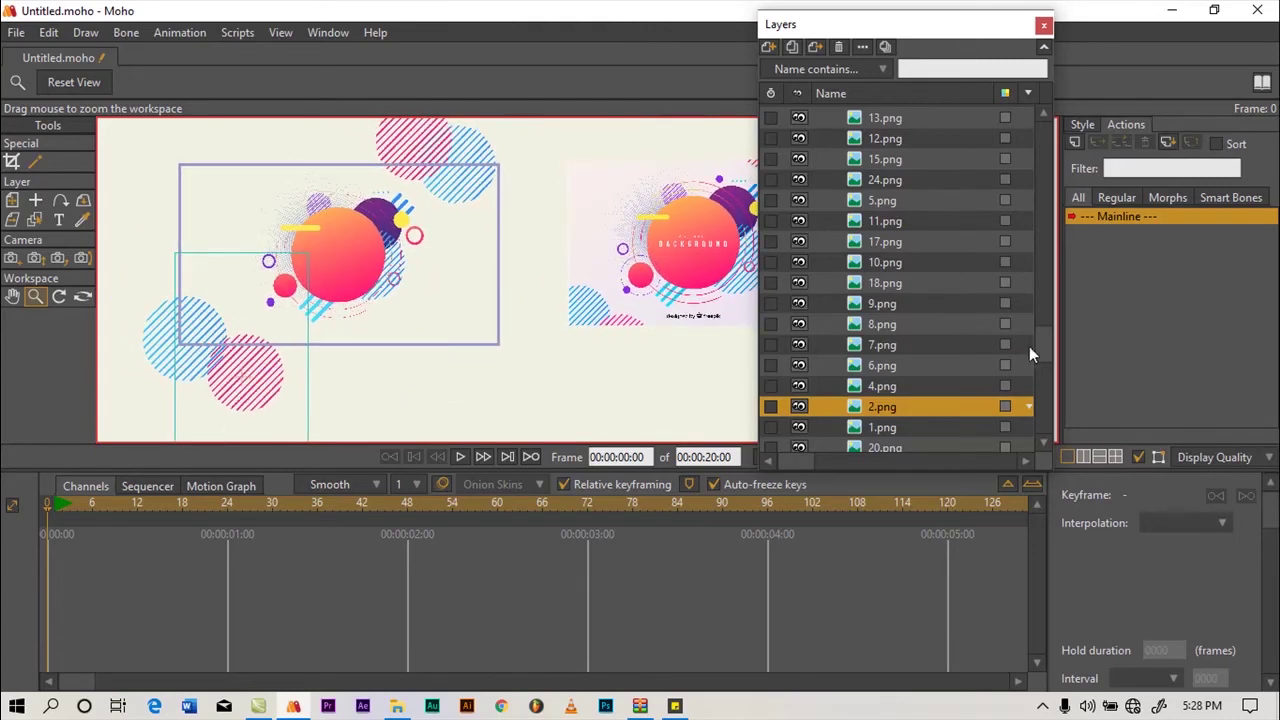
left_click_drag(622, 308, 520, 293)
left_click_drag(582, 295, 535, 312)
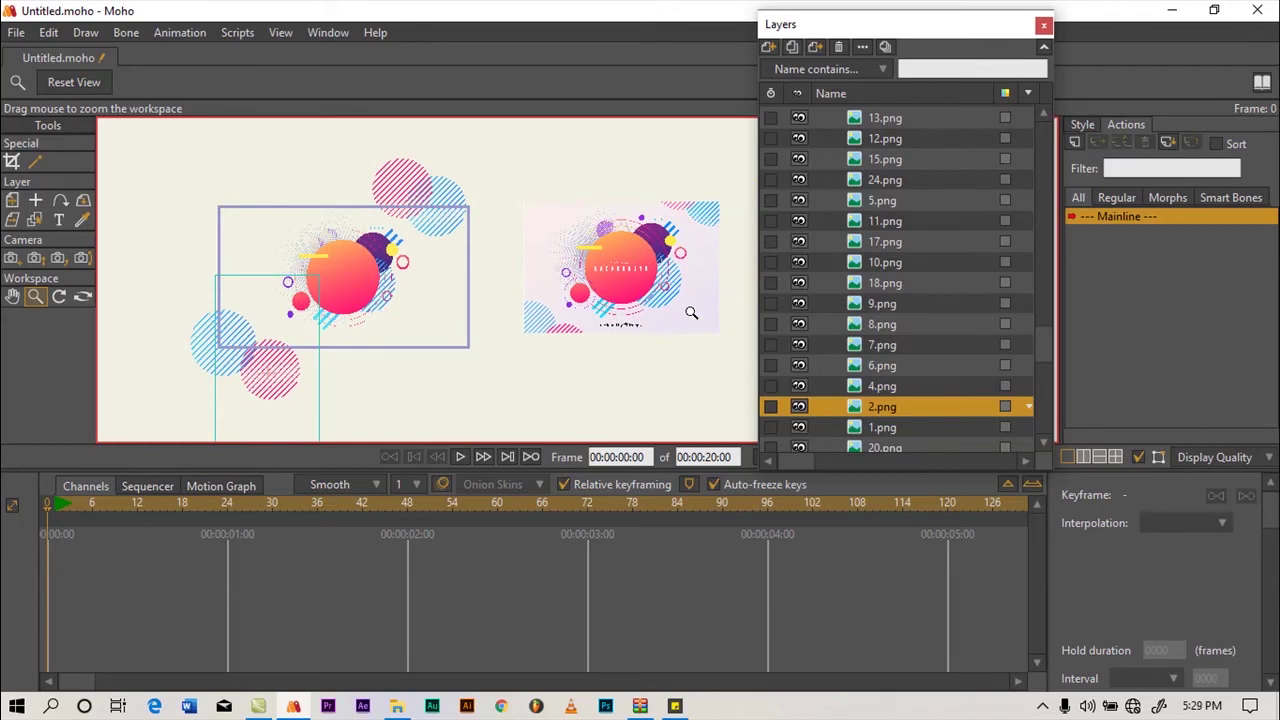
key("ctrl+r")
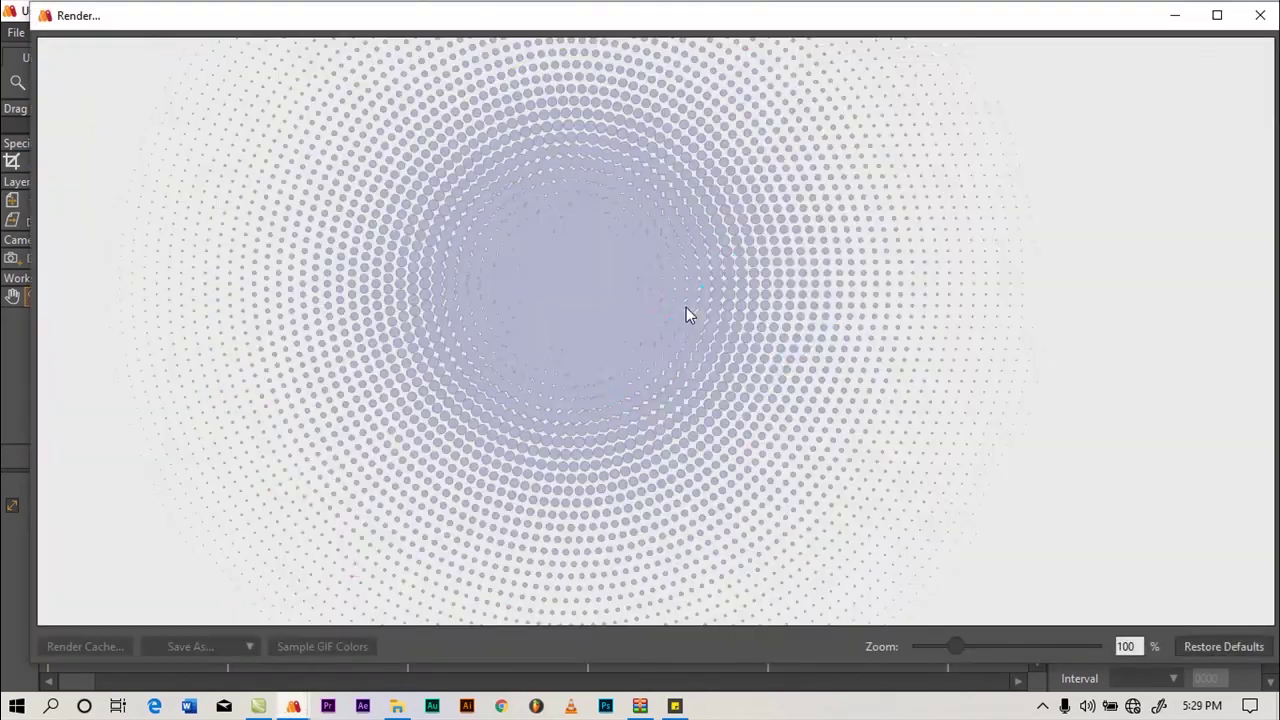
left_click_drag(955, 645, 927, 645)
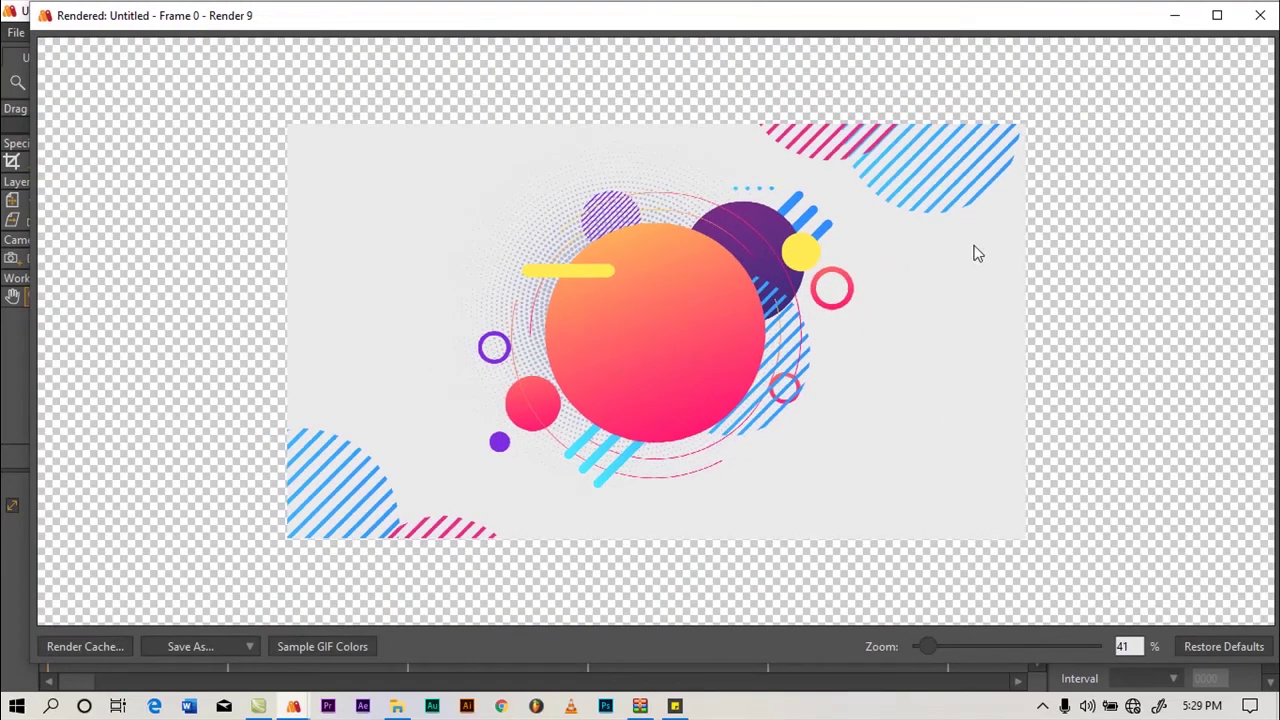
left_click(1259, 15)
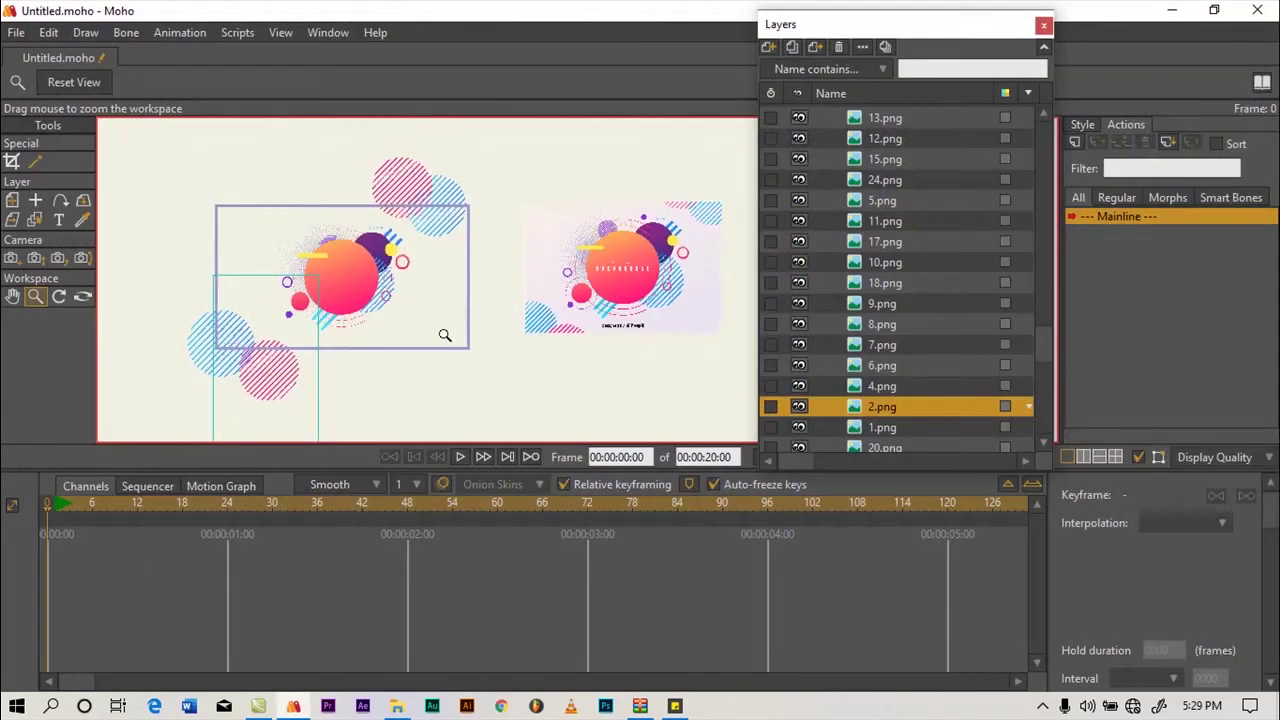
Reposition the pink striped circle 2.png below the frame at about X -1.05, Y -1.66
left_click_drag(444, 335, 538, 327)
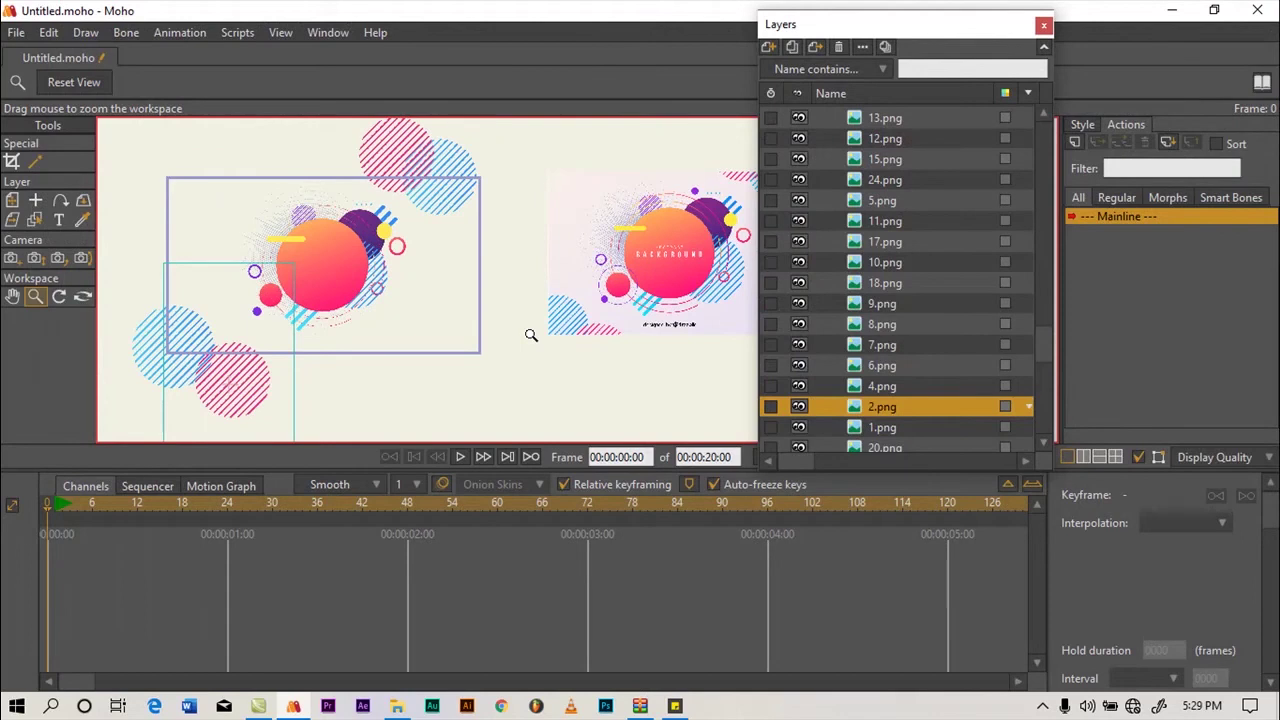
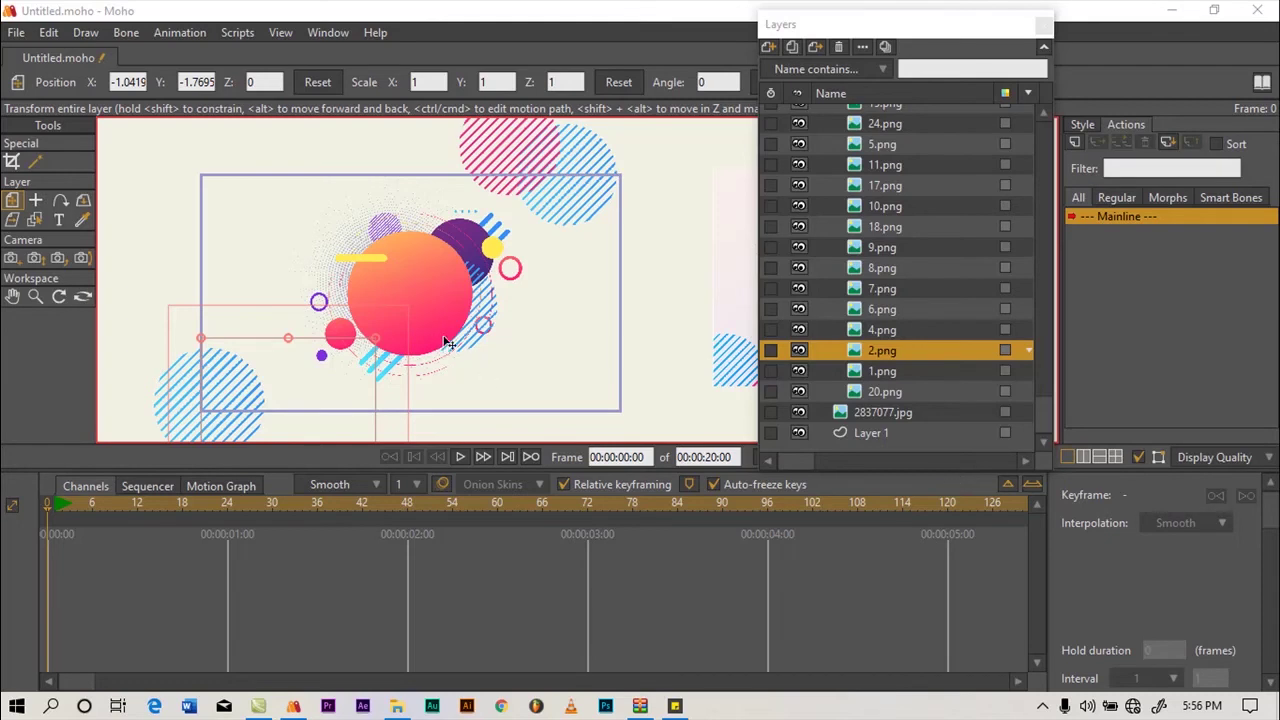
left_click_drag(475, 346, 511, 251)
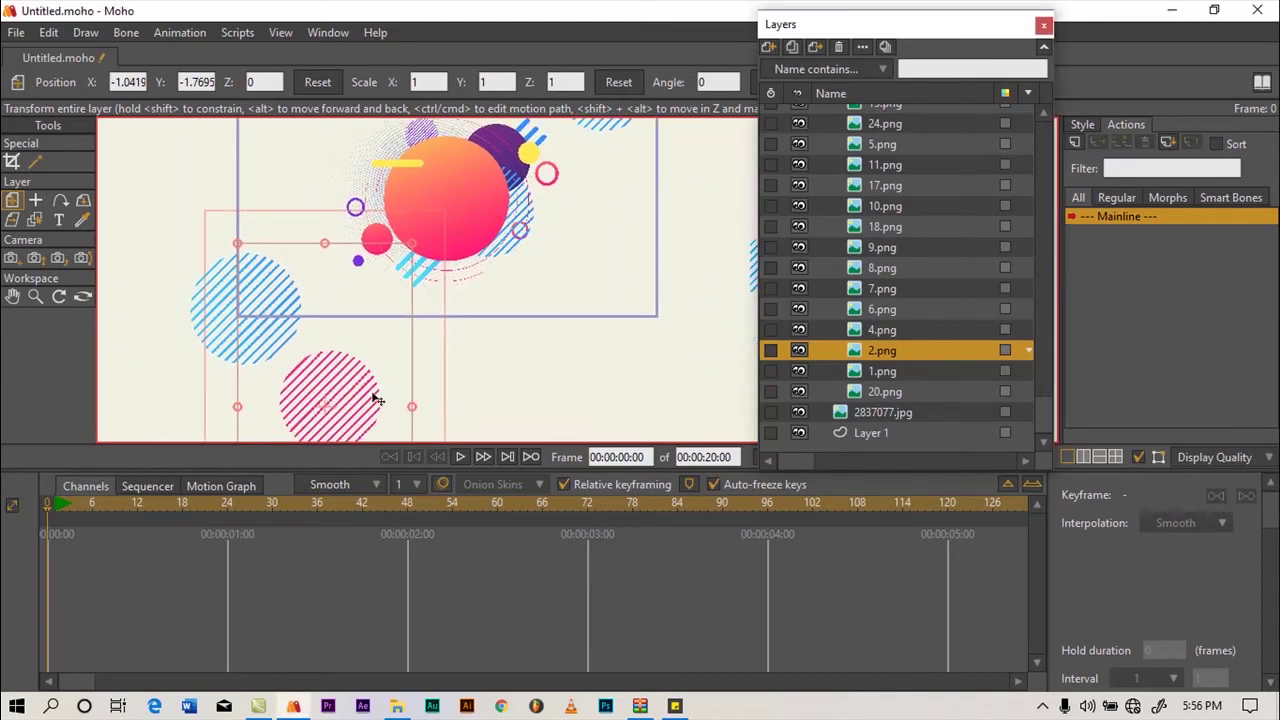
mouse_move(325, 393)
left_mouse_down()
mouse_move(330, 318)
mouse_move(328, 375)
left_mouse_up()
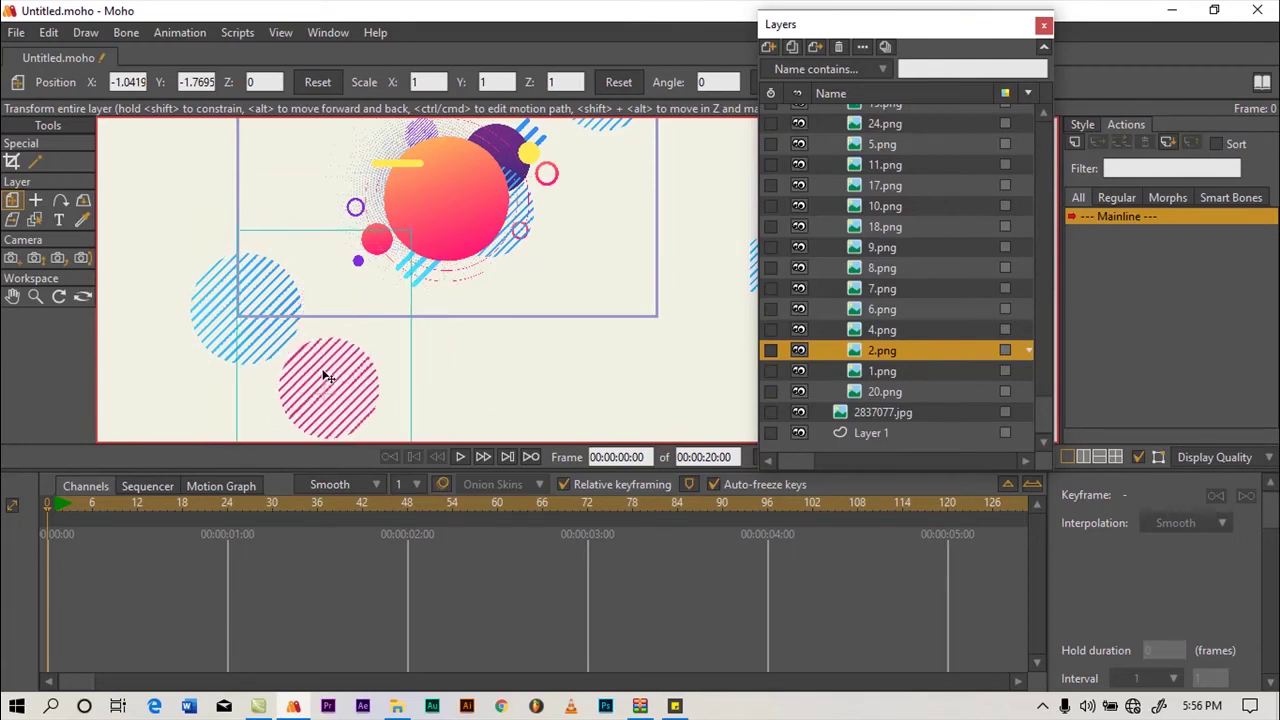
Select the layers from 1.png up to 17.png individually to identify which artwork element each one holds
left_click(881, 372)
left_click_drag(573, 264, 605, 190)
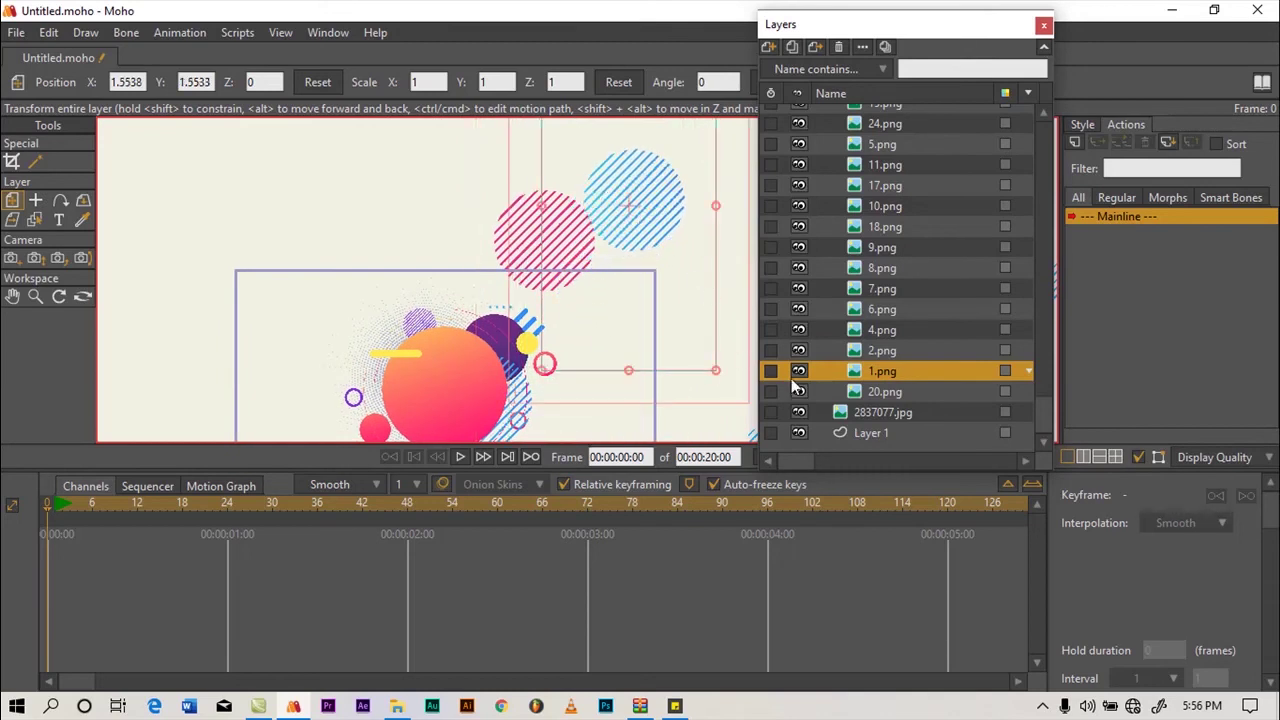
left_click(891, 351)
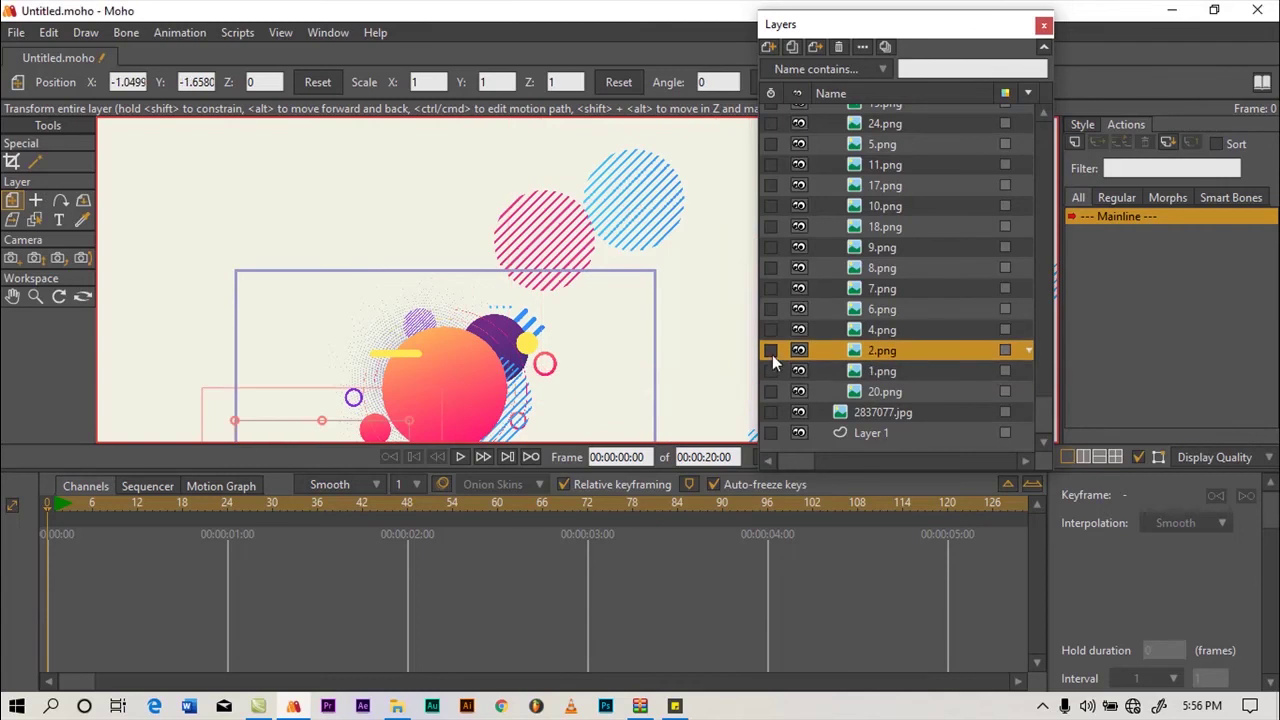
left_click_drag(377, 333, 378, 153)
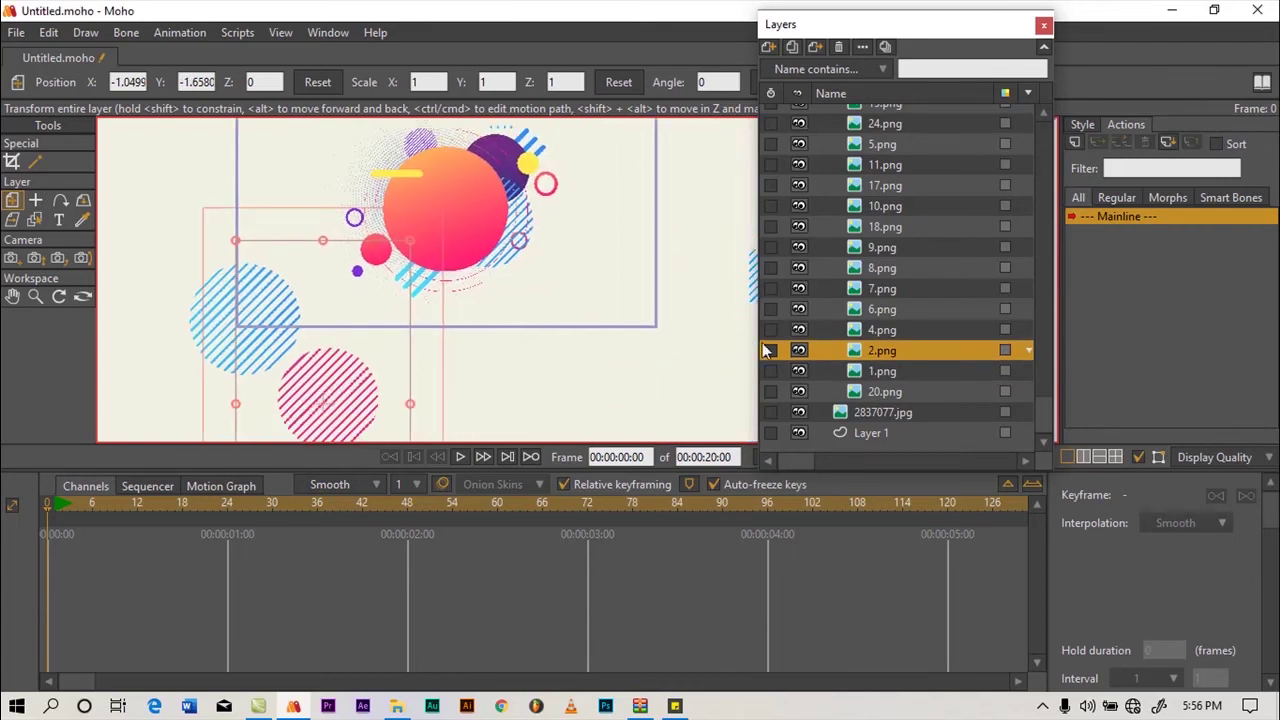
left_click(892, 330)
left_click_drag(563, 257, 590, 360)
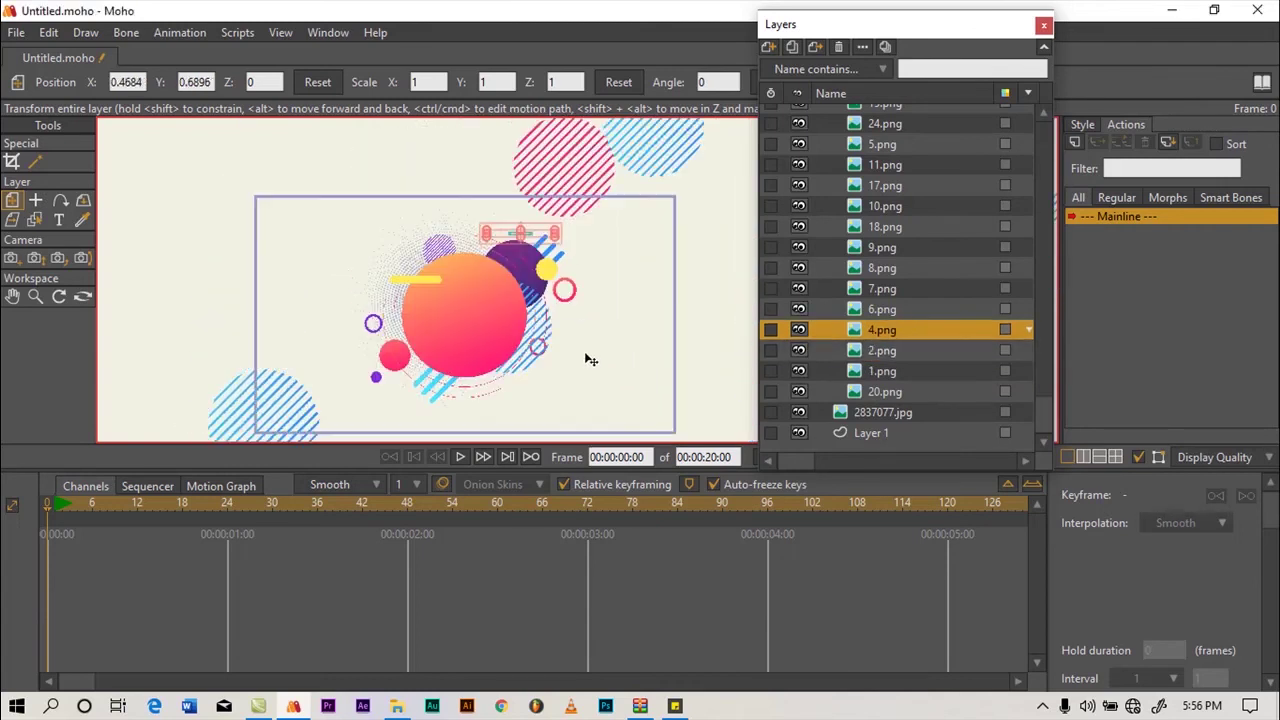
left_click(907, 314)
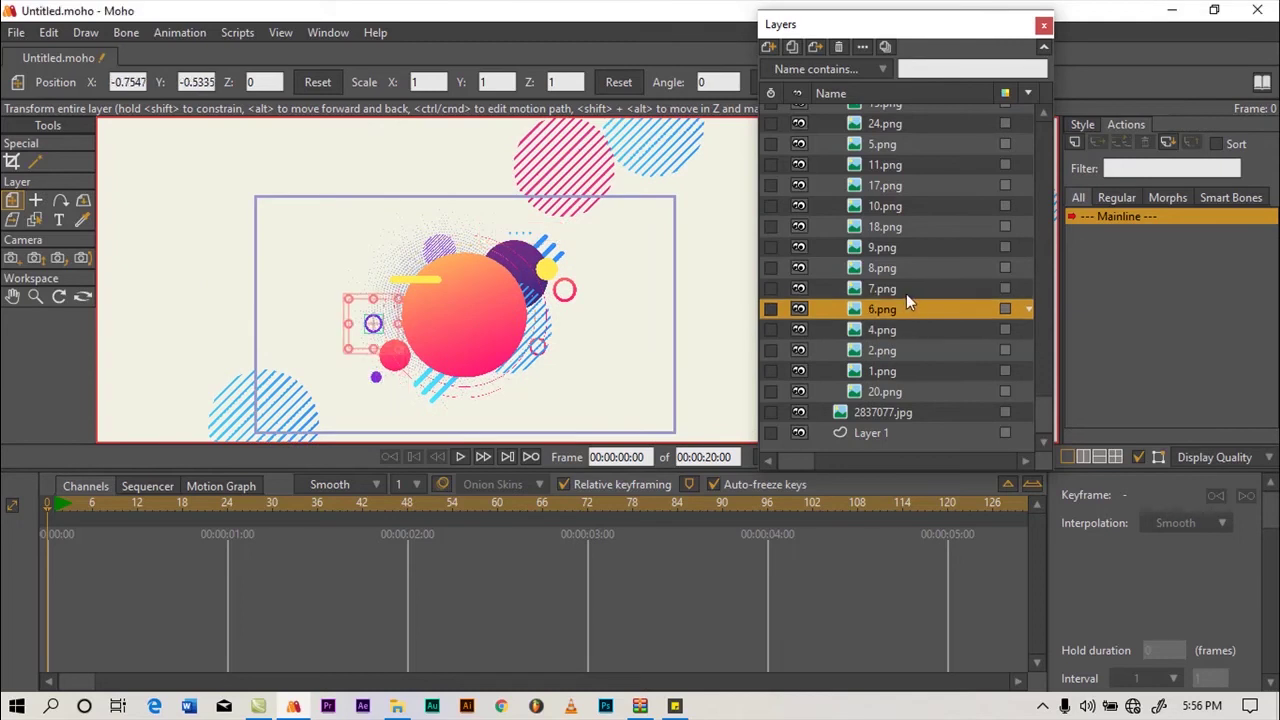
left_click(906, 293)
left_click(905, 271)
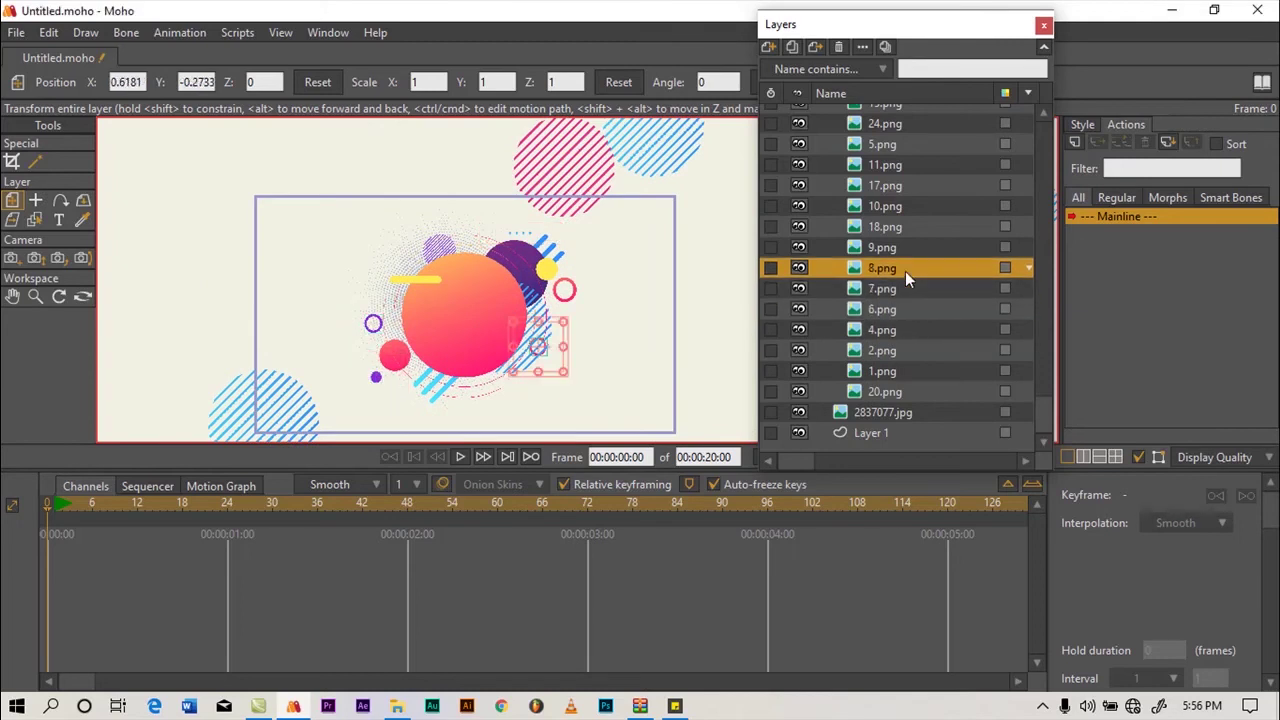
left_click(892, 243)
left_click(893, 208)
left_click(896, 226)
left_click(897, 206)
left_click(899, 186)
Continue identifying the artwork elements by selecting the layers from 11.png up to 14.png
scroll(858, 314, "up", 1)
scroll(860, 300, "up", 1)
left_click(880, 268)
left_click(896, 226)
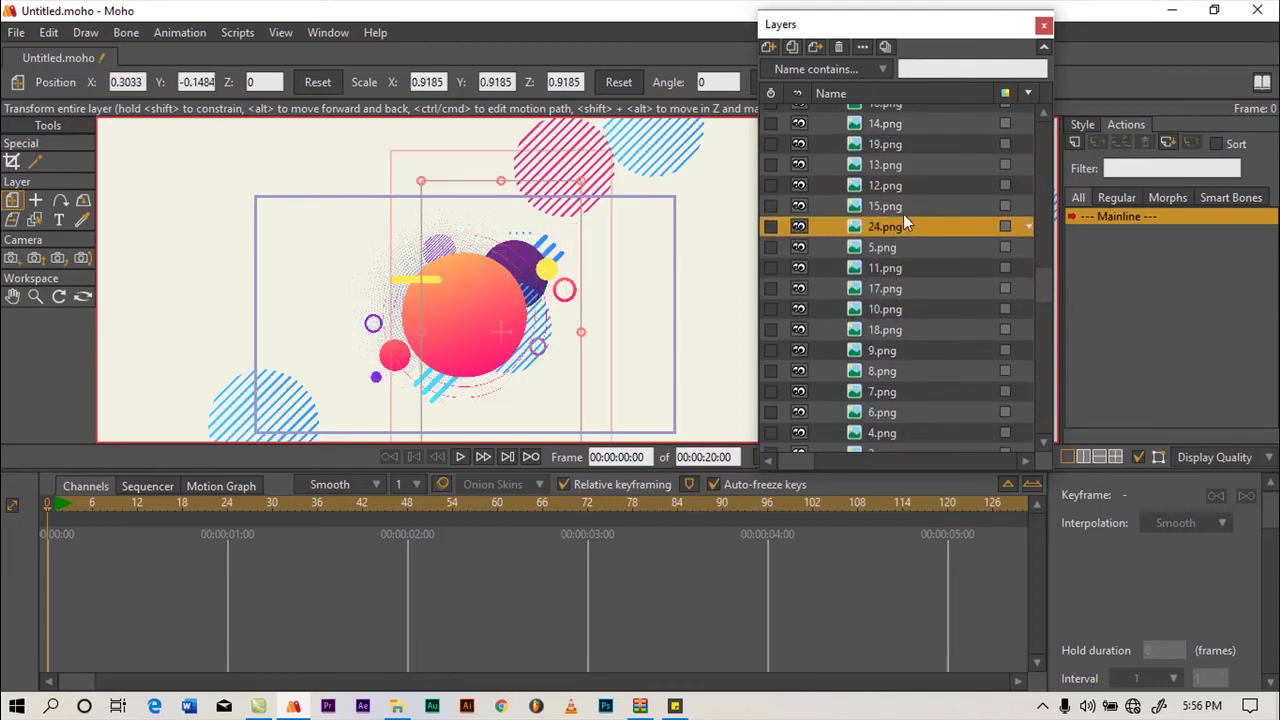
left_click(905, 207)
scroll(891, 293, "up", 2)
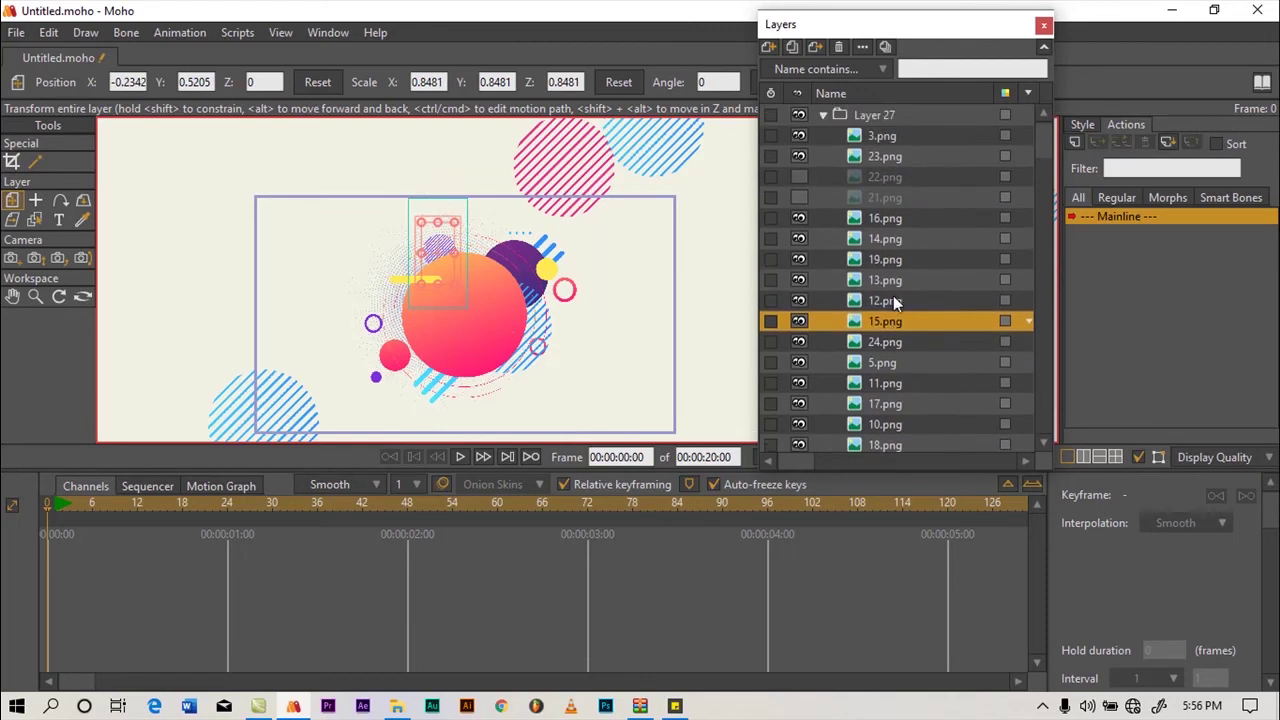
left_click(893, 295)
left_click(900, 285)
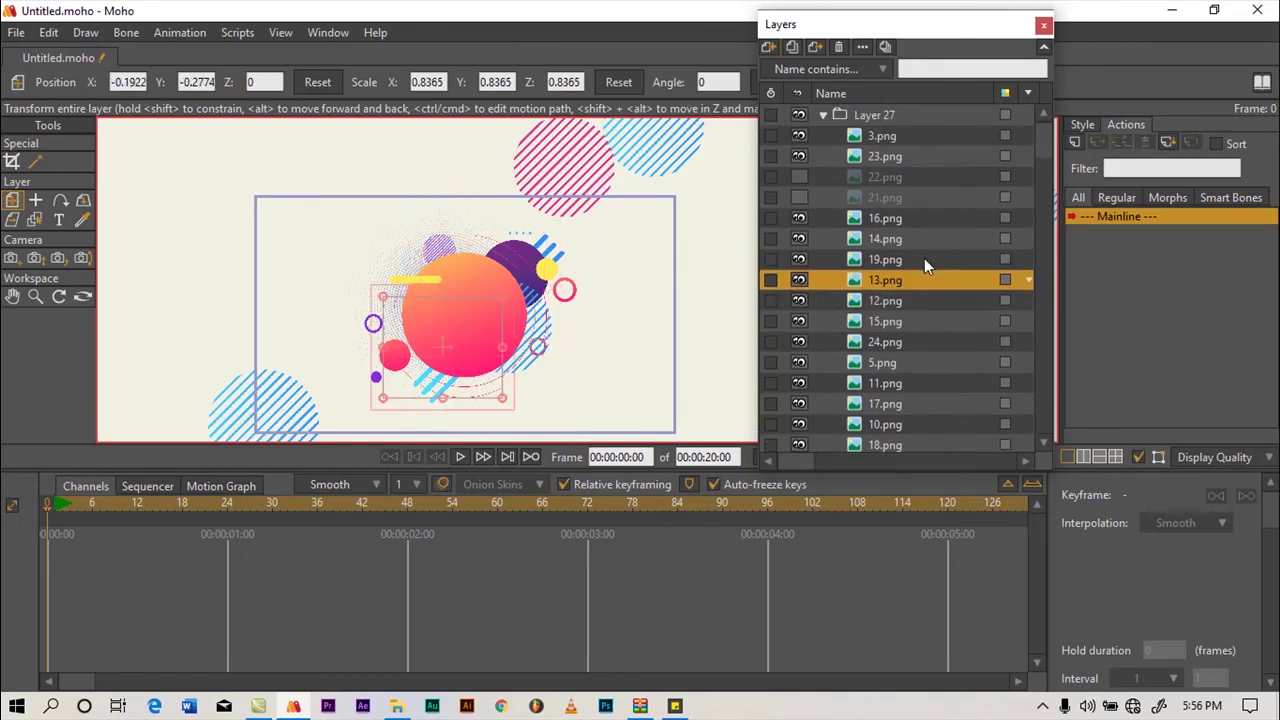
left_click(922, 259)
left_click(910, 237)
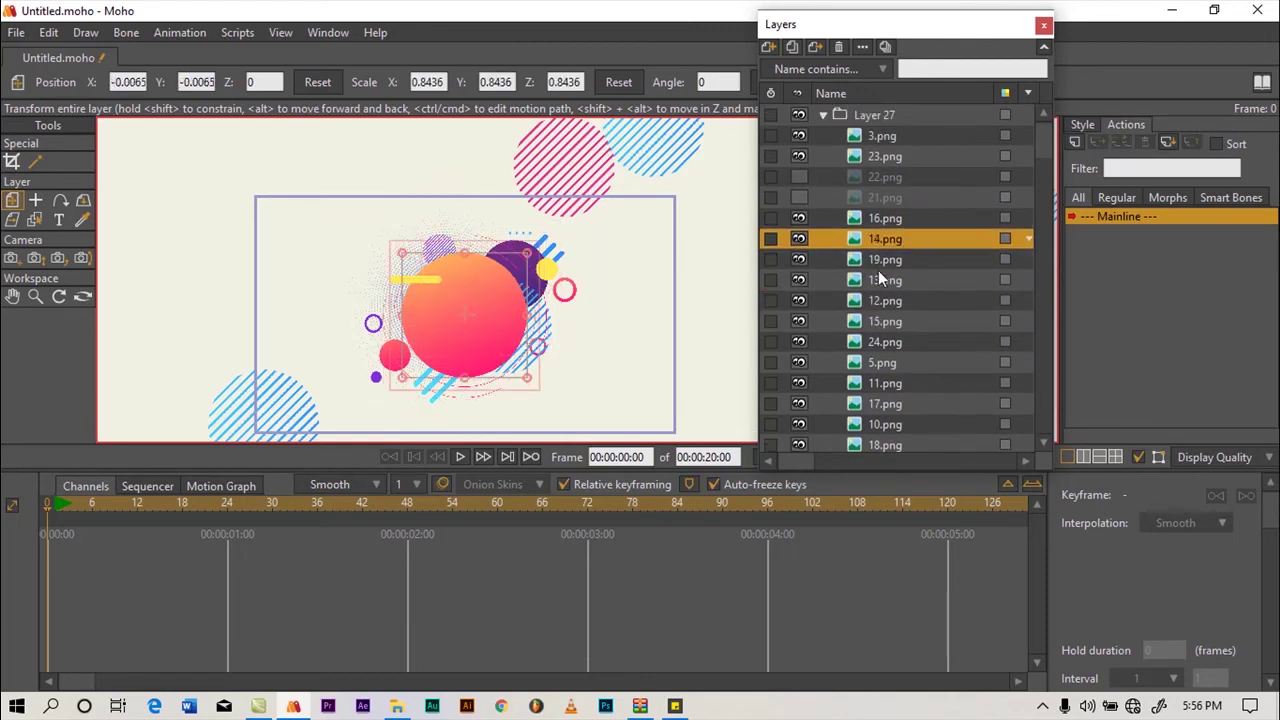
Move the blue striped circle 16.png outside the frame's lower-left corner to about X -2.31, Y -1.50
left_click(896, 218)
left_click_drag(491, 335, 571, 165)
left_click_drag(347, 259, 283, 319)
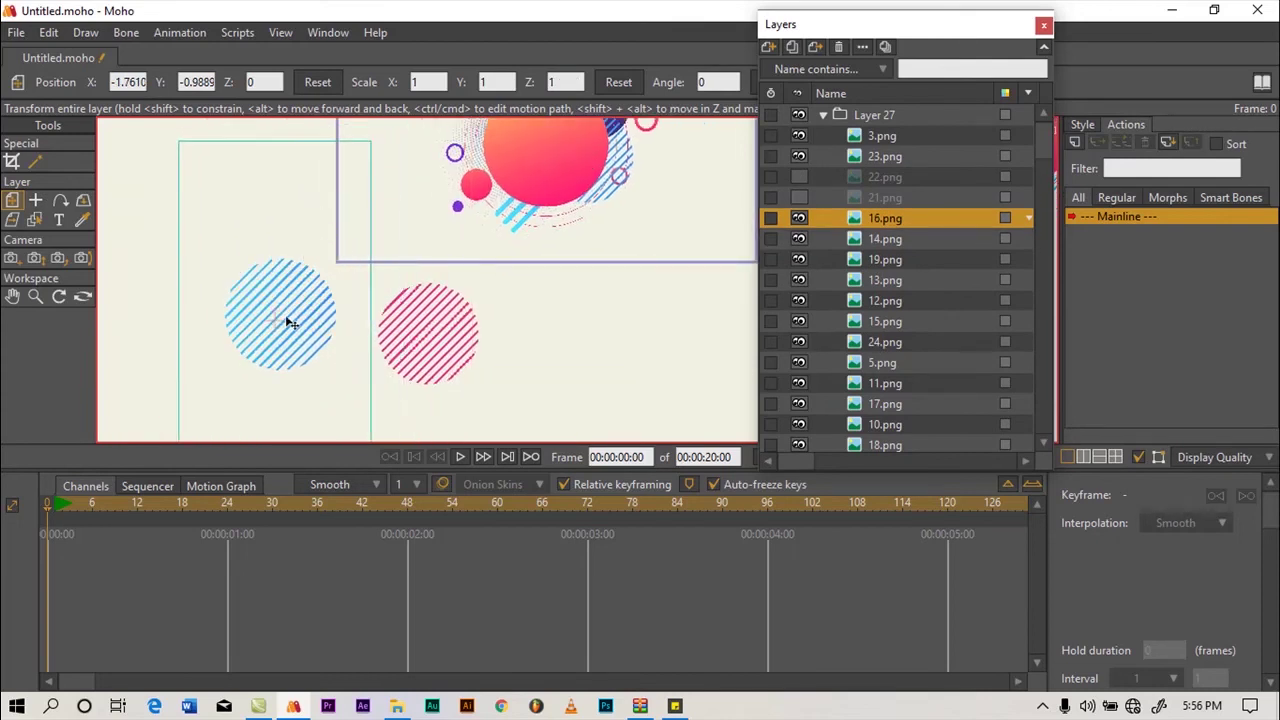
left_click_drag(544, 299, 514, 368)
left_click_drag(660, 157, 618, 295)
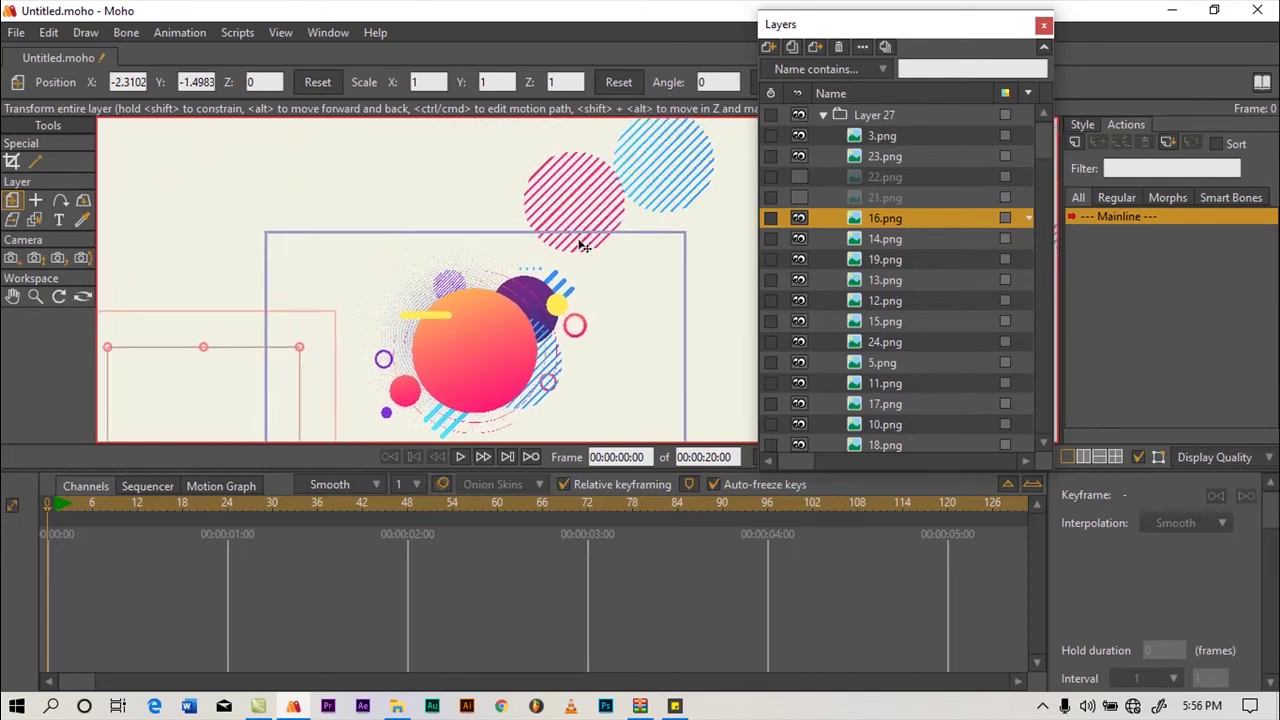
Move the striped pink circle layer 23.png up above the frame, to about X 0.79, Y 1.58
left_click(902, 157)
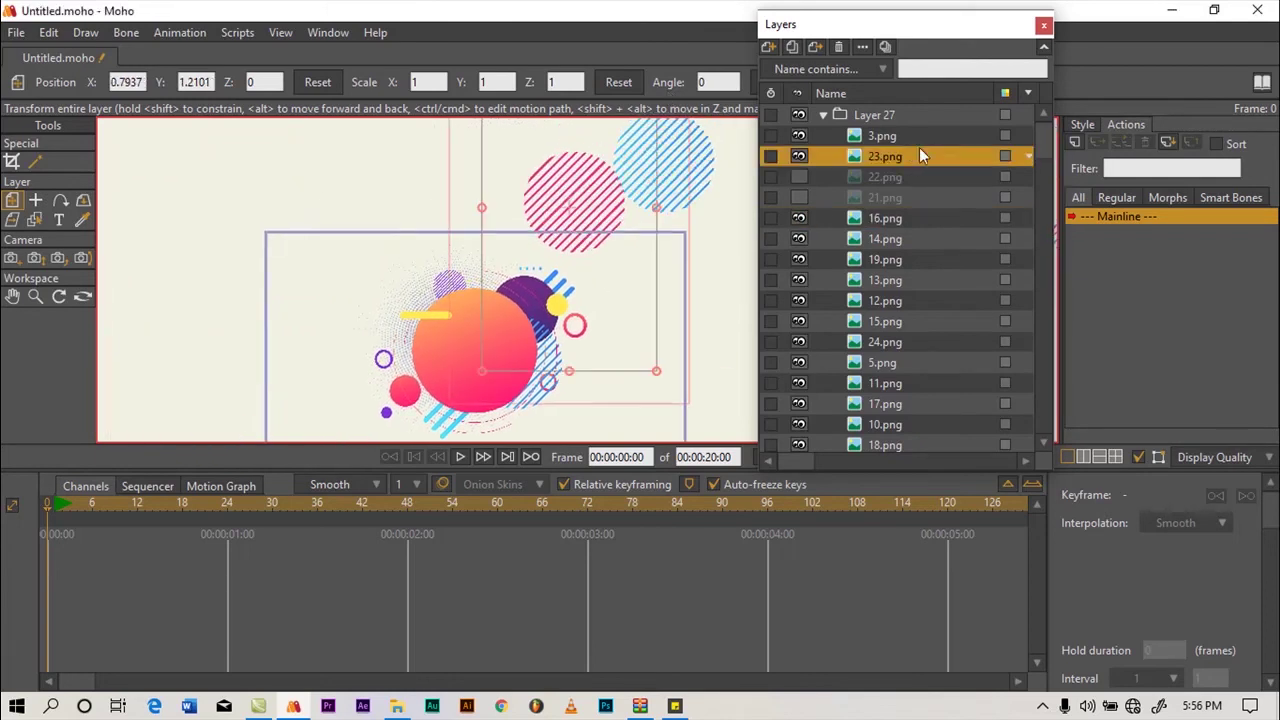
left_click_drag(614, 205, 613, 177)
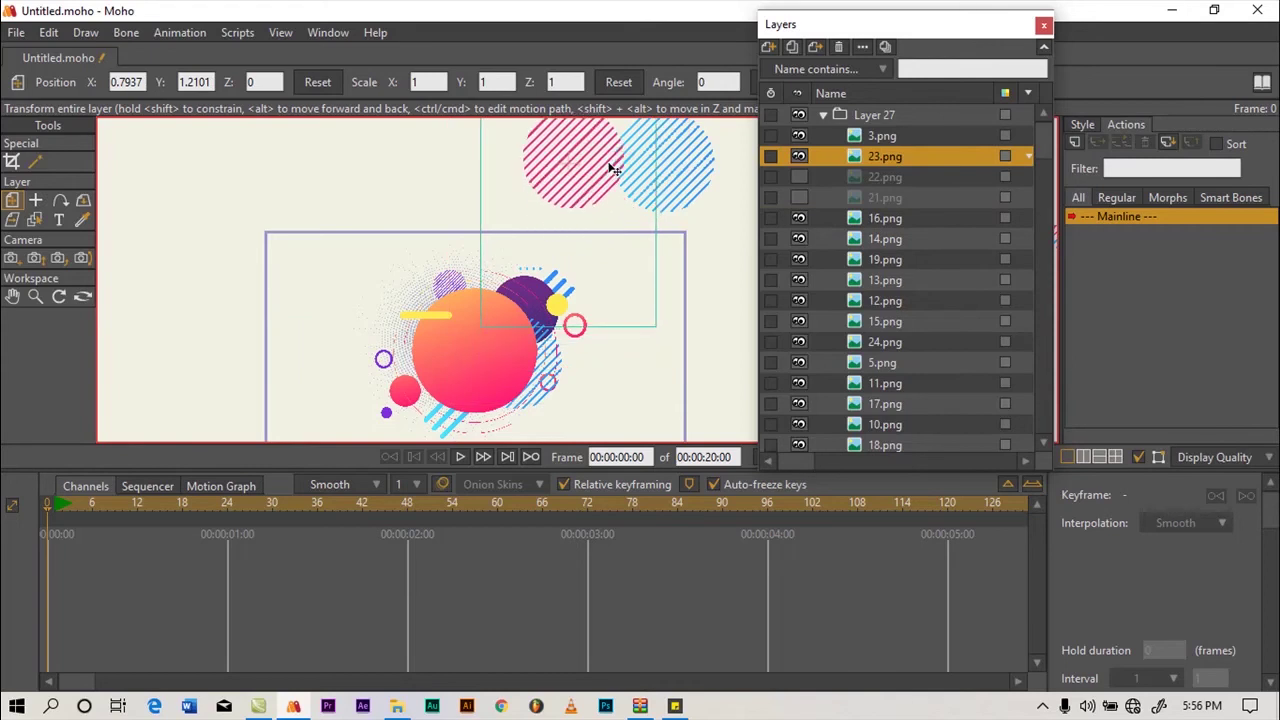
scroll(566, 417, "down", 4)
scroll(543, 241, "up", 3)
left_click_drag(543, 277, 583, 357)
left_click_drag(650, 330, 629, 316)
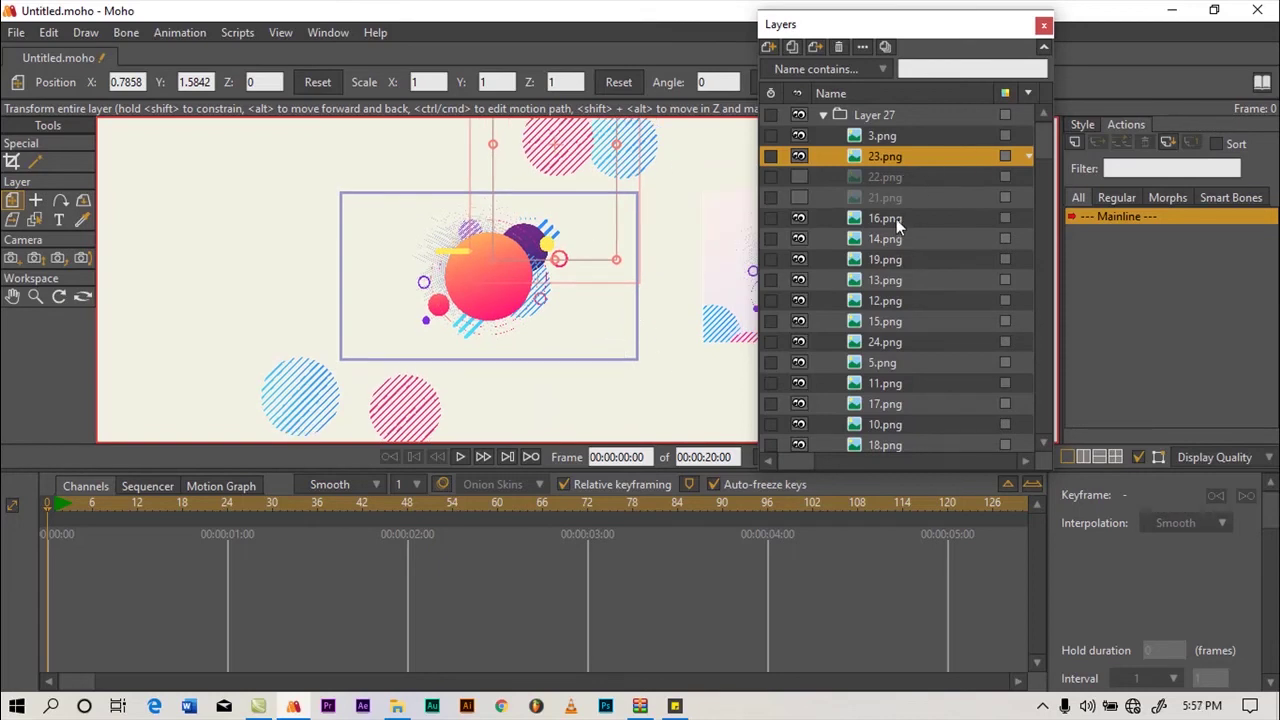
Go through the image layers inside Layer 27 one by one to identify which shape each layer holds
scroll(922, 343, "down", 5)
left_click(895, 350)
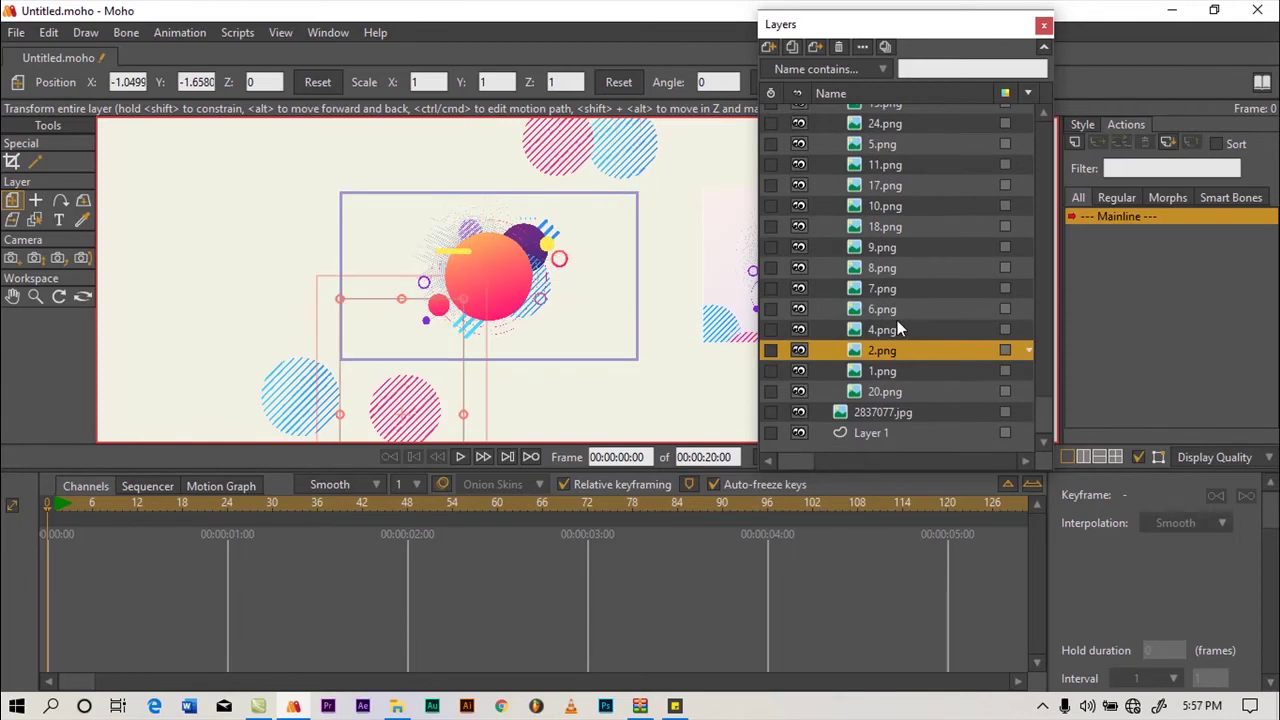
left_click(888, 310)
scroll(916, 291, "up", 2)
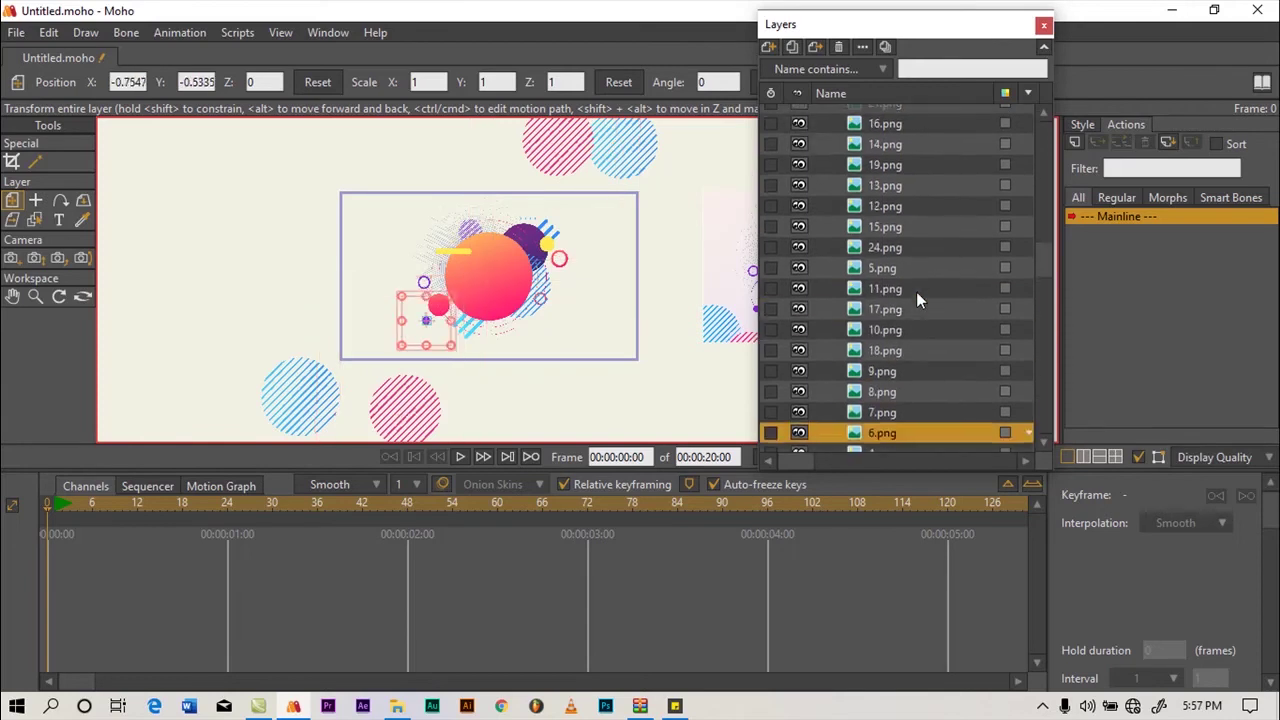
scroll(916, 293, "up", 2)
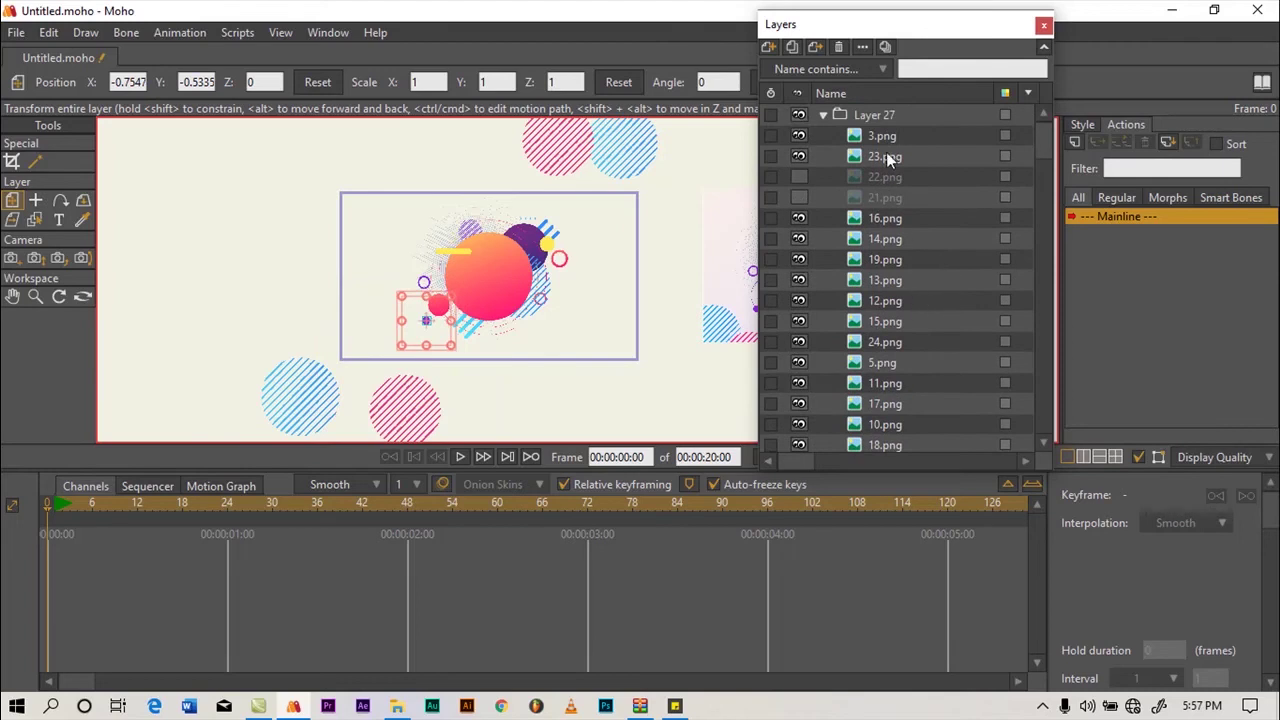
left_click(886, 156)
left_click(914, 218)
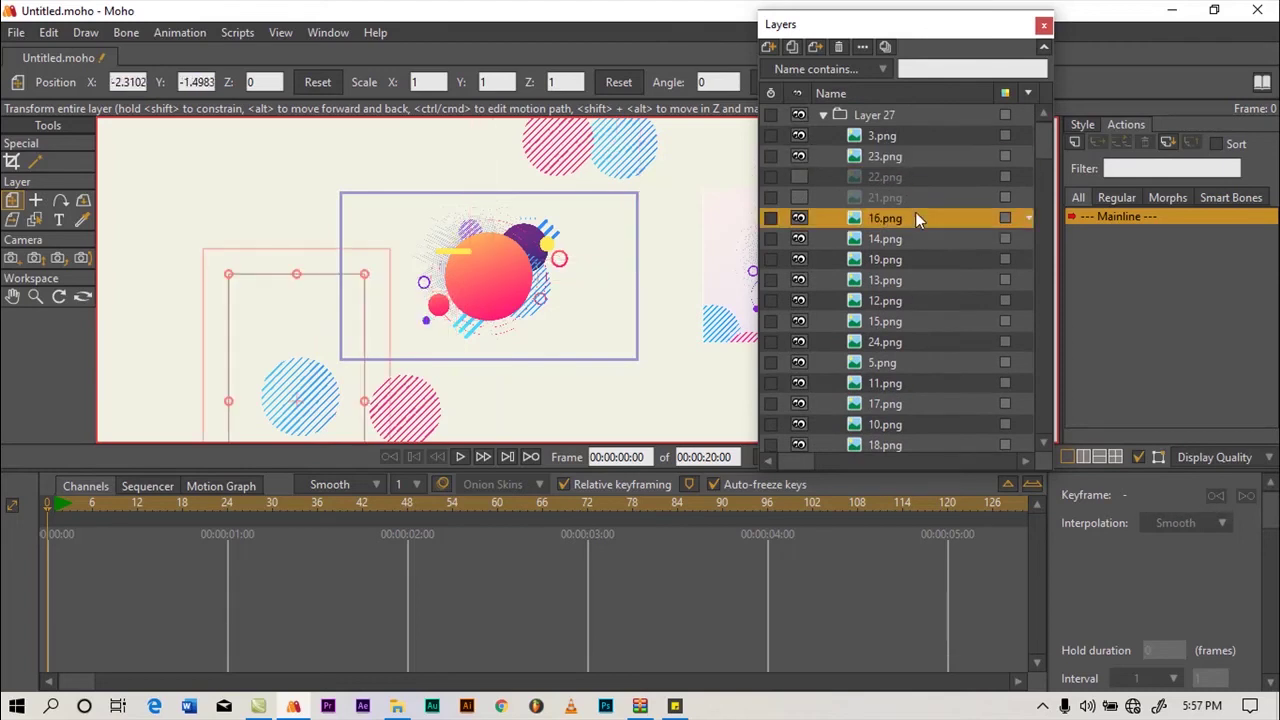
left_click(919, 237)
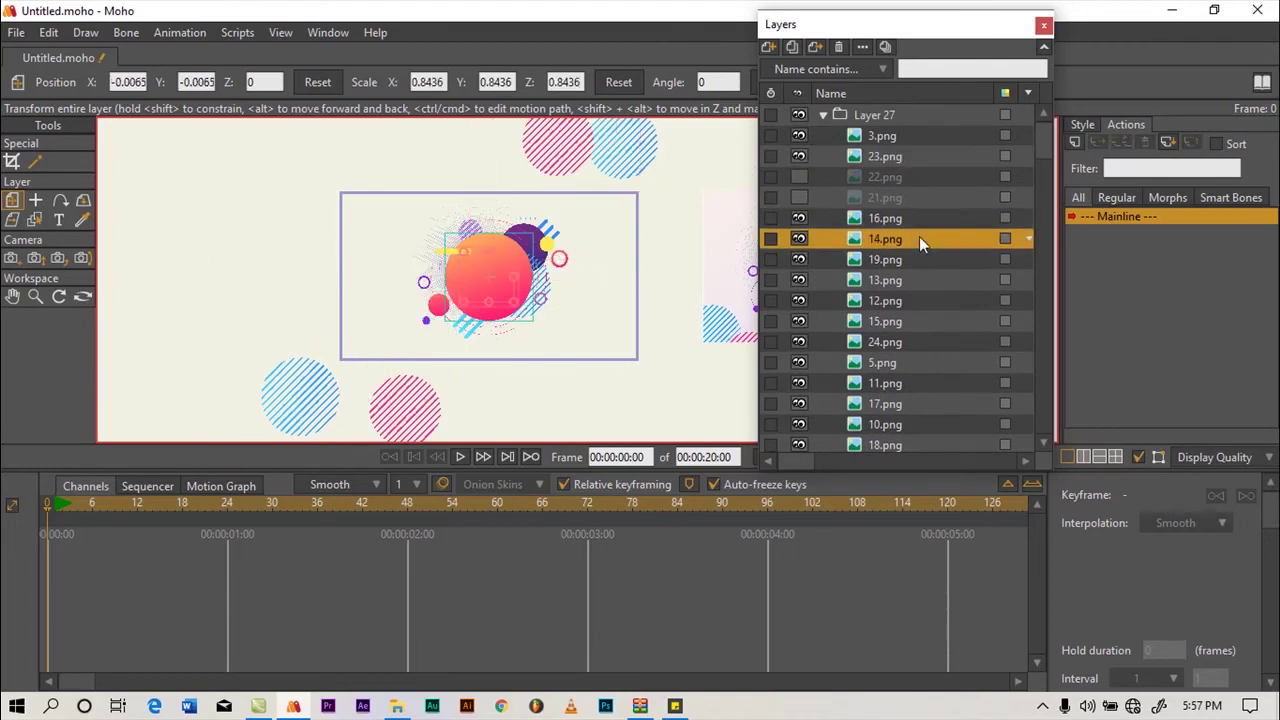
left_click(917, 258)
left_click(929, 281)
left_click(929, 301)
left_click(929, 321)
left_click(930, 363)
left_click(925, 384)
left_click(923, 405)
left_click(927, 425)
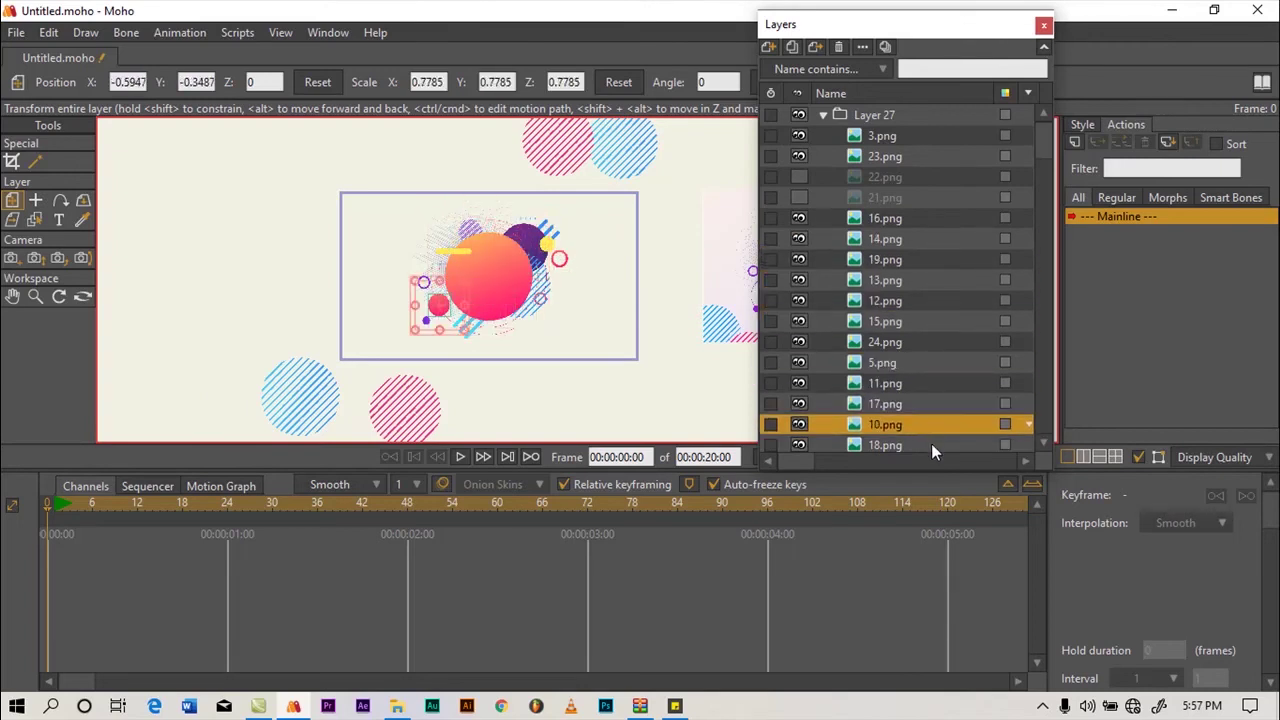
left_click(931, 444)
scroll(907, 408, "down", 2)
left_click(906, 383)
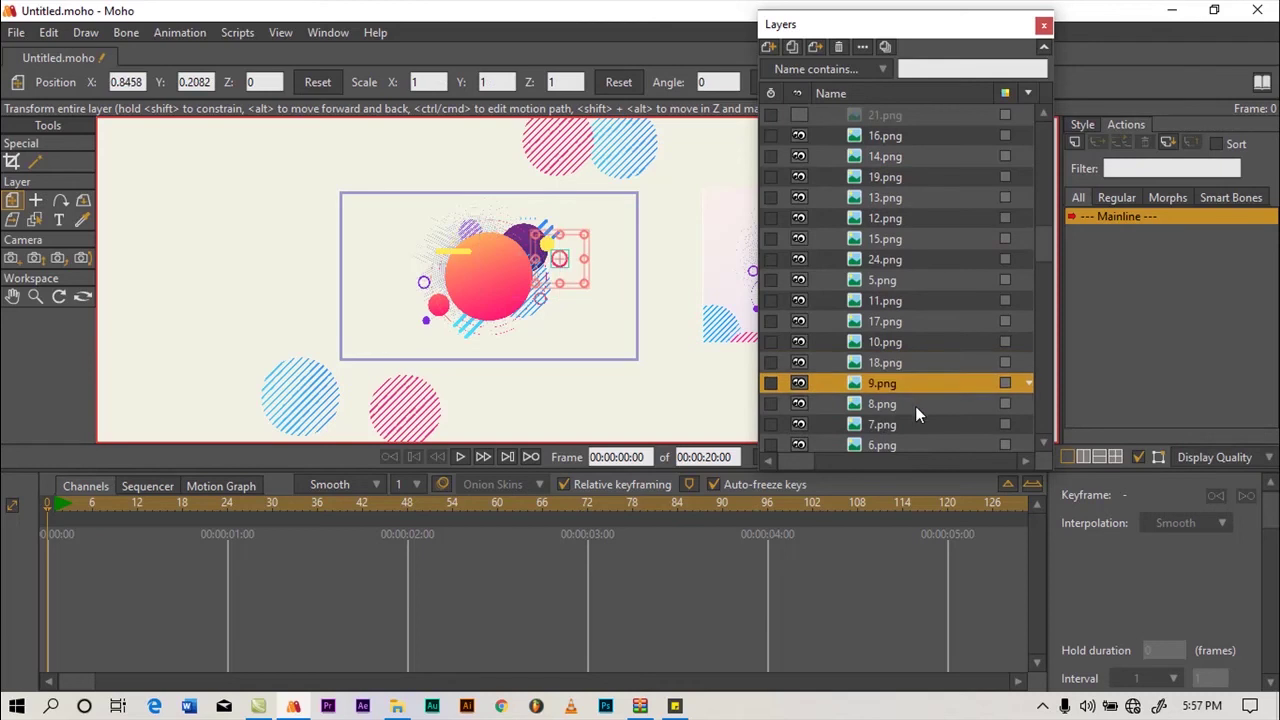
left_click(917, 404)
left_click(925, 425)
left_click(935, 446)
scroll(935, 446, "down", 2)
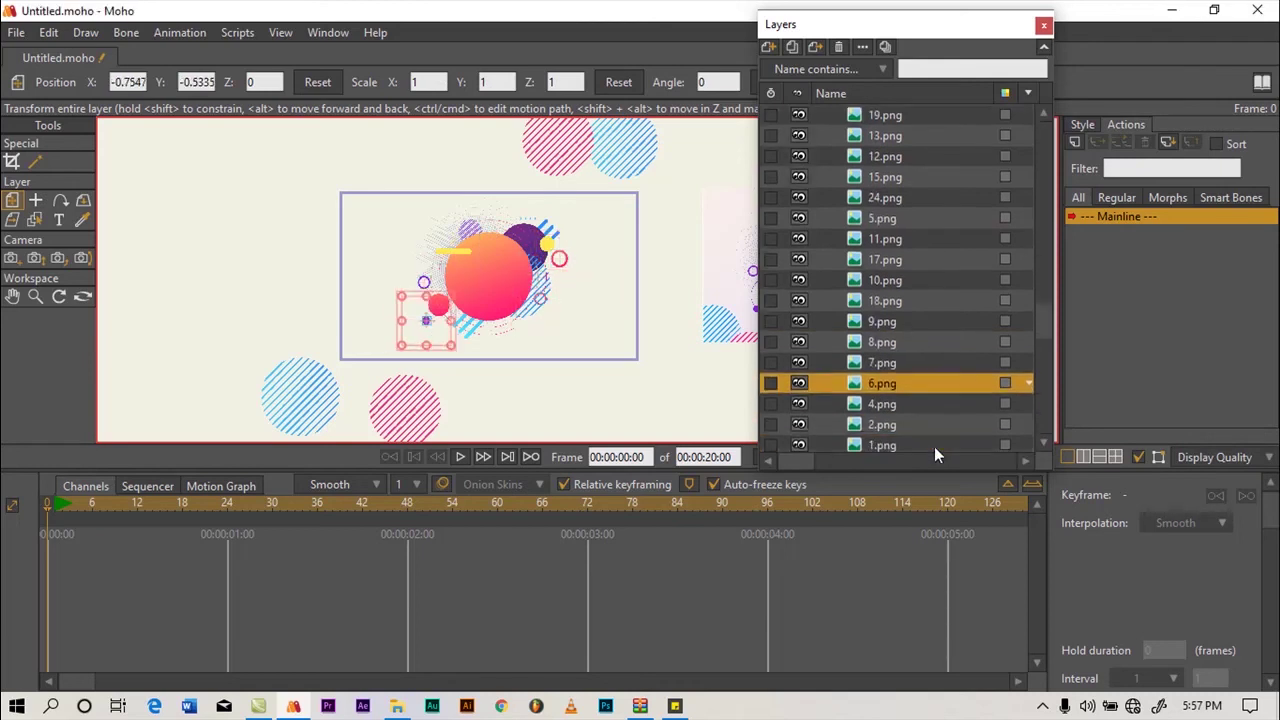
left_click(914, 378)
left_click(918, 378)
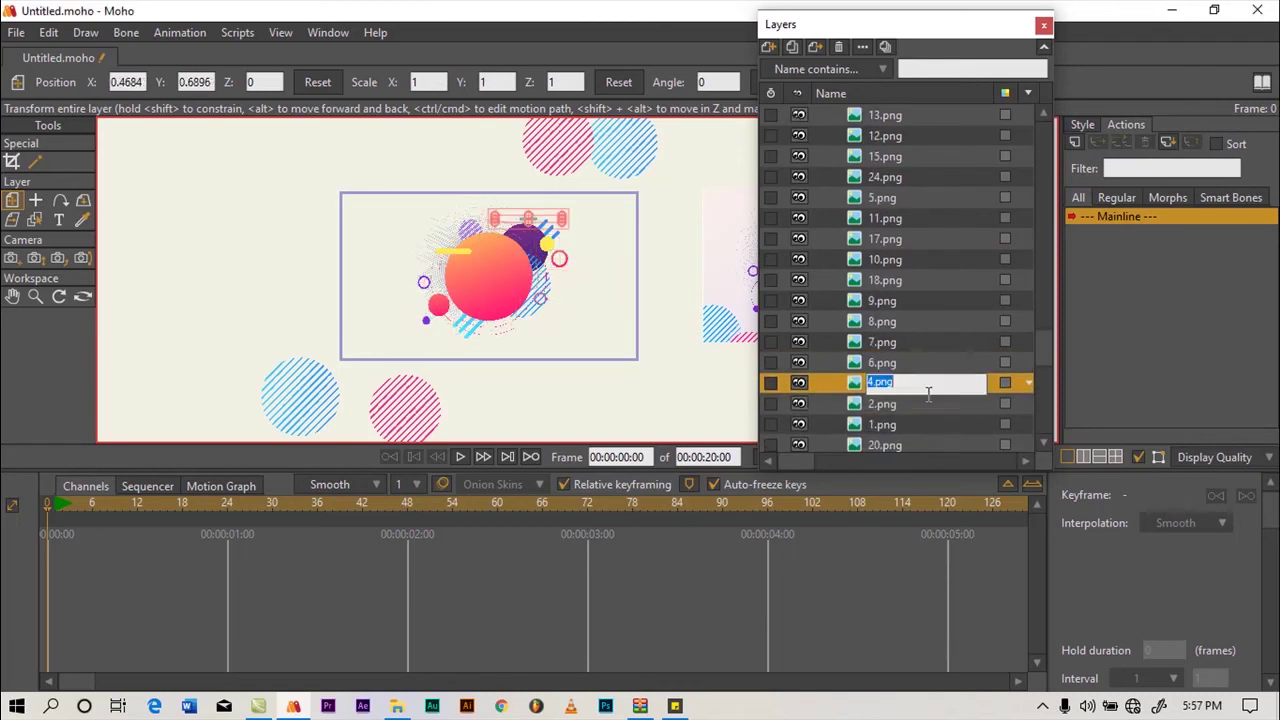
left_click(922, 413)
Keyframe layer 1.png at frame 1 and move it down to about X 1.54, Y 1.08 at frame 8
left_click(930, 425)
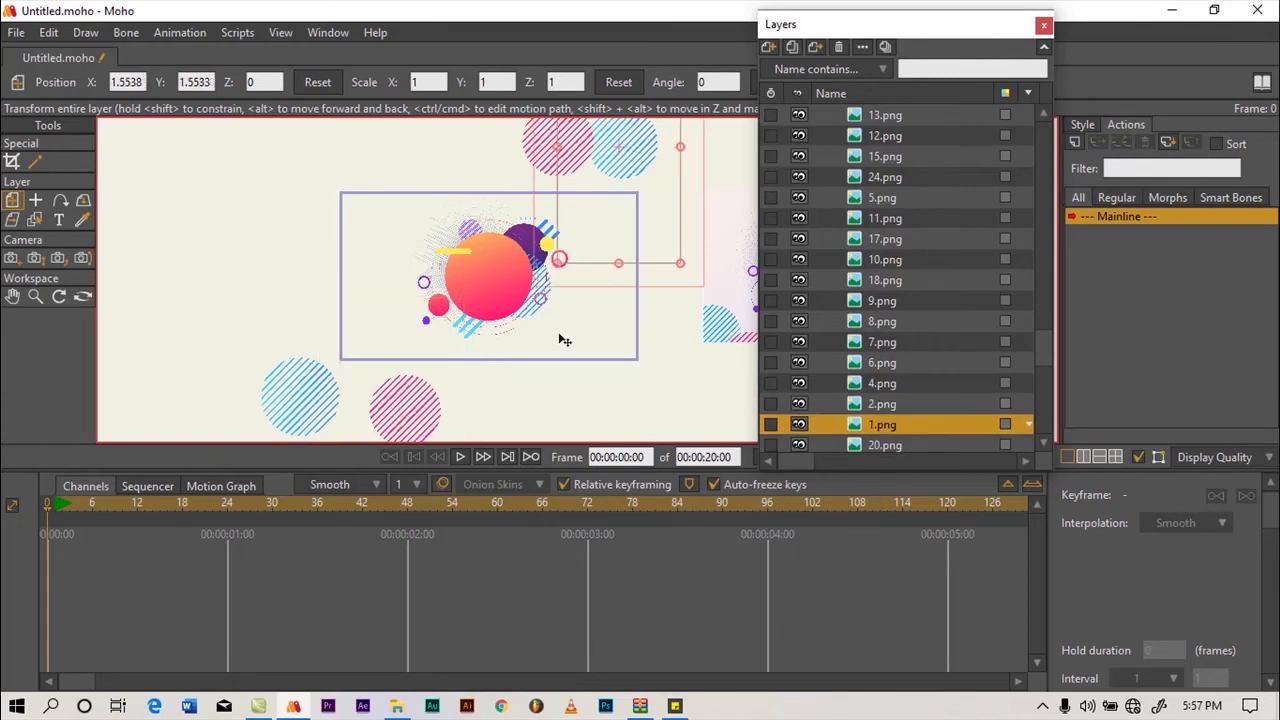
scroll(503, 313, "down", 2)
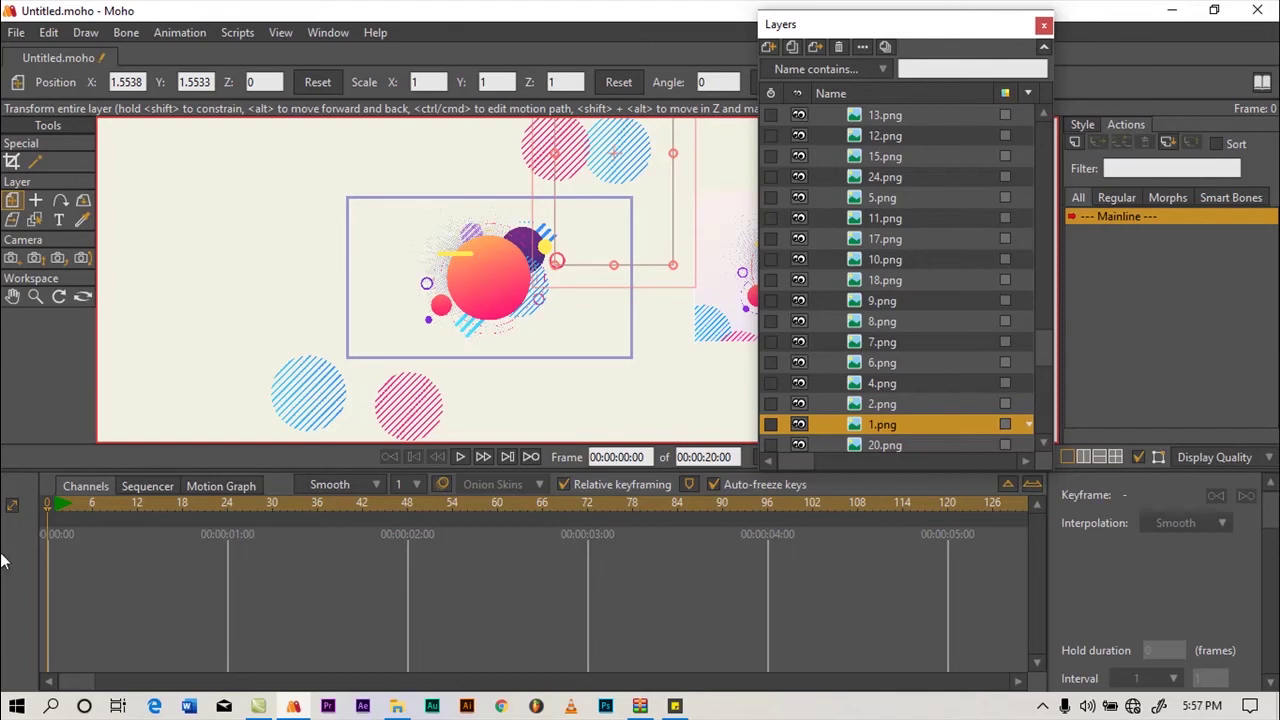
left_click(55, 507)
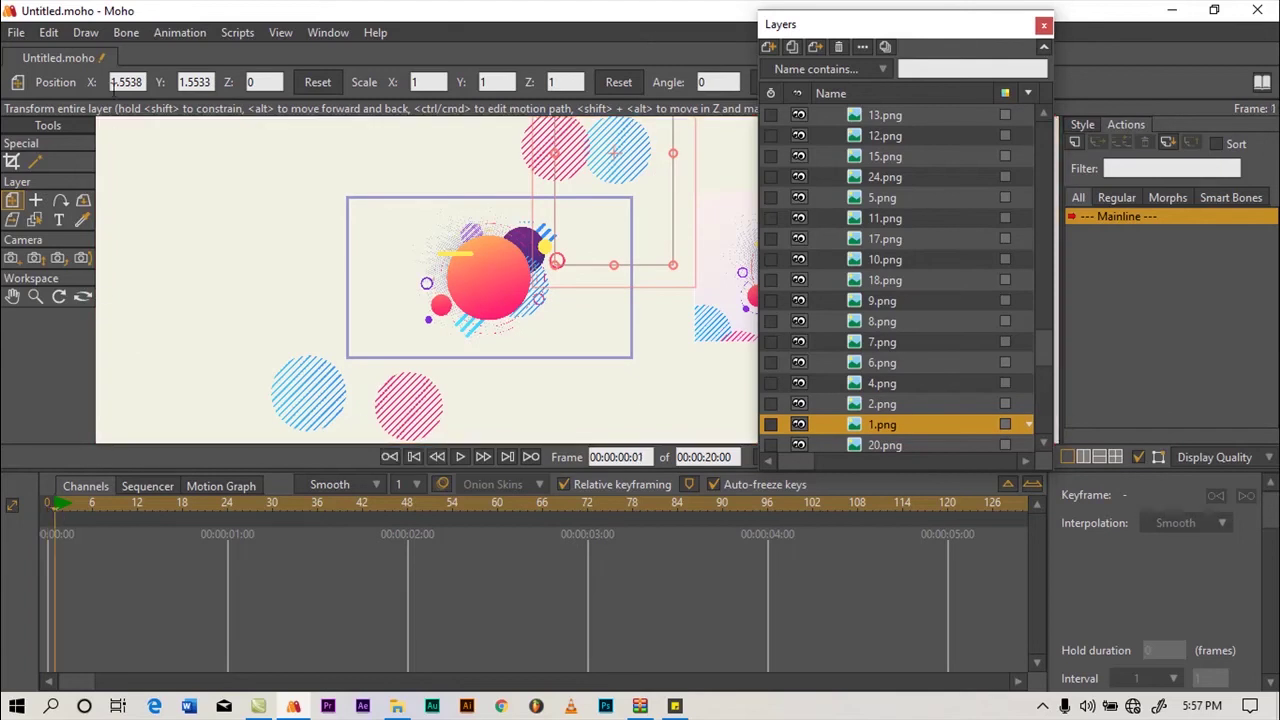
left_click(172, 32)
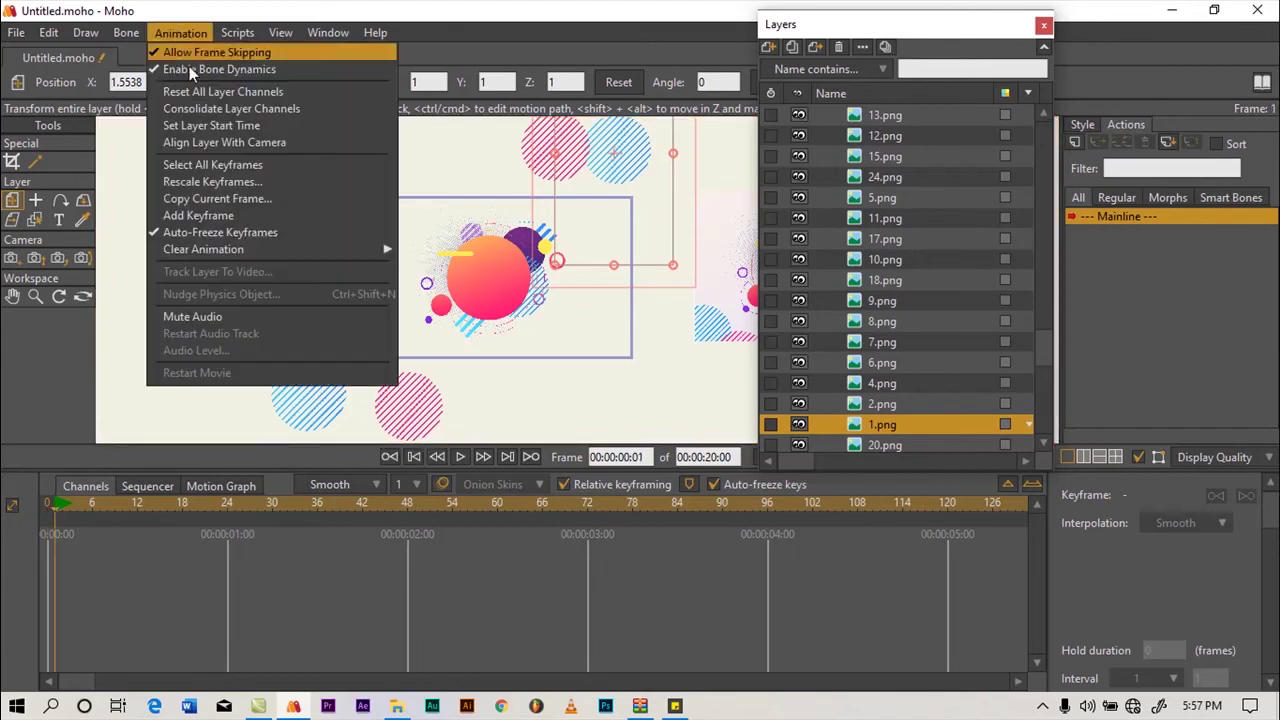
left_click(196, 213)
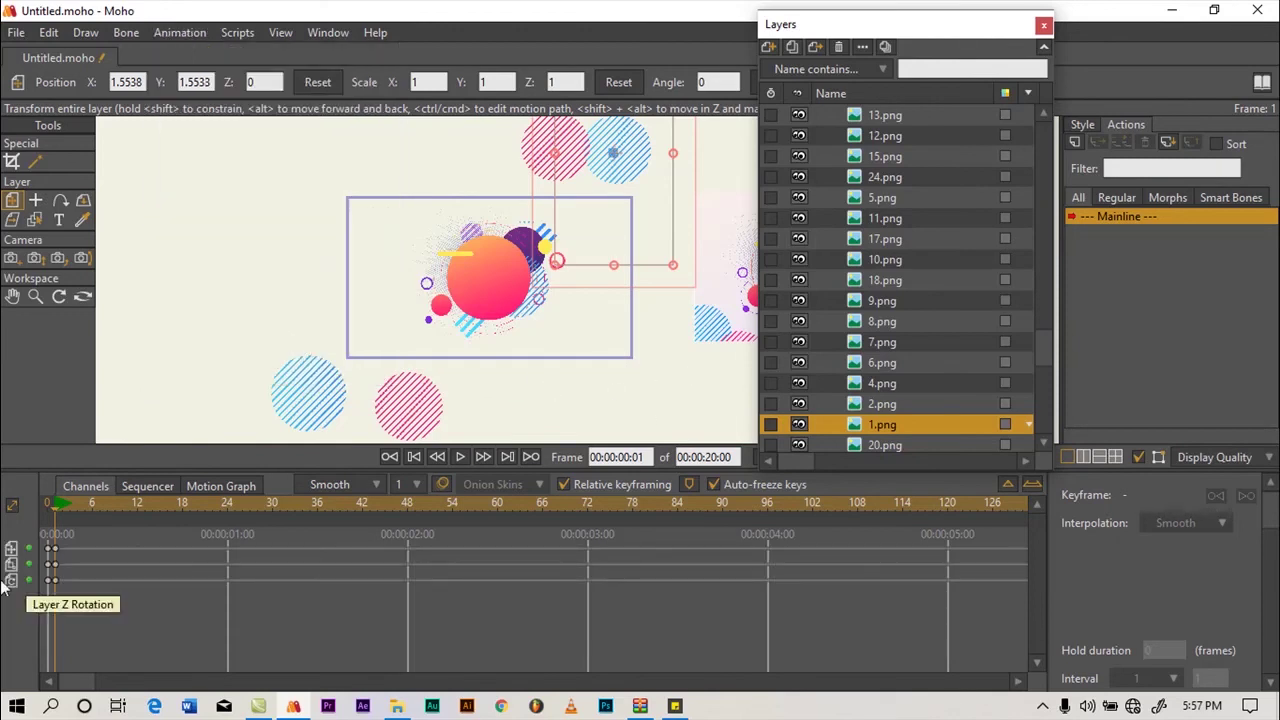
left_click(111, 507)
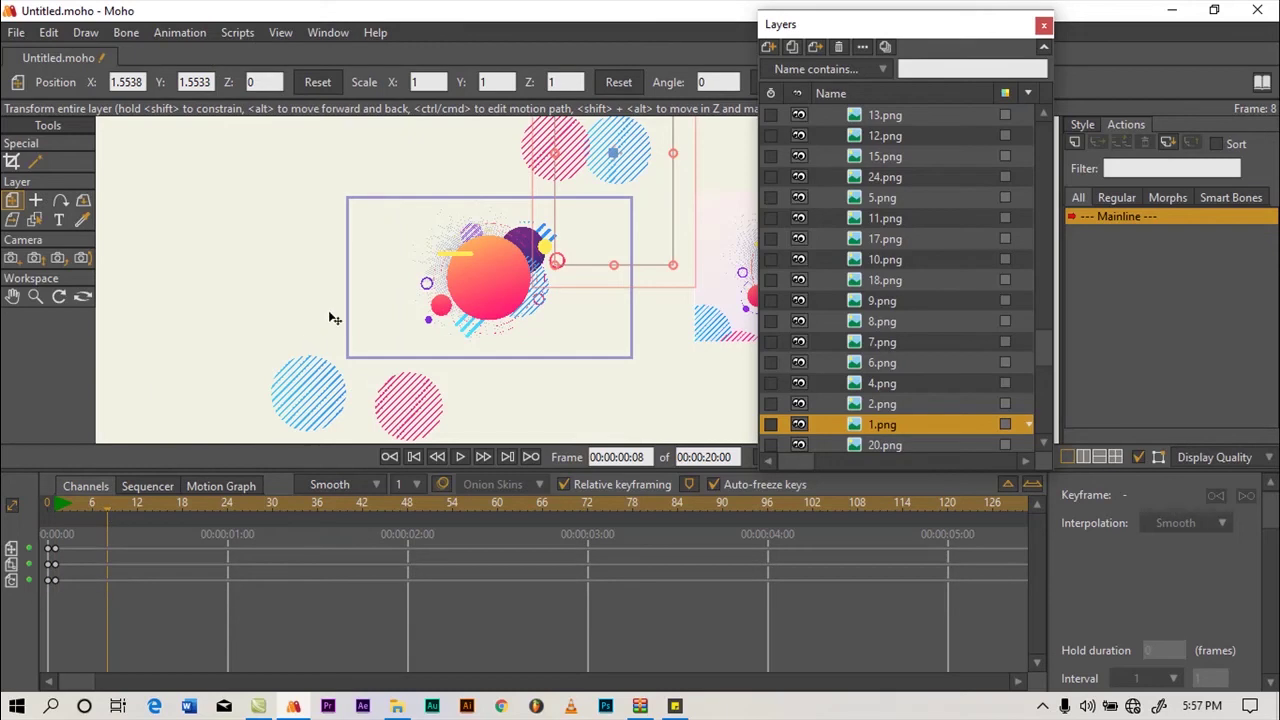
left_click_drag(630, 148, 627, 184)
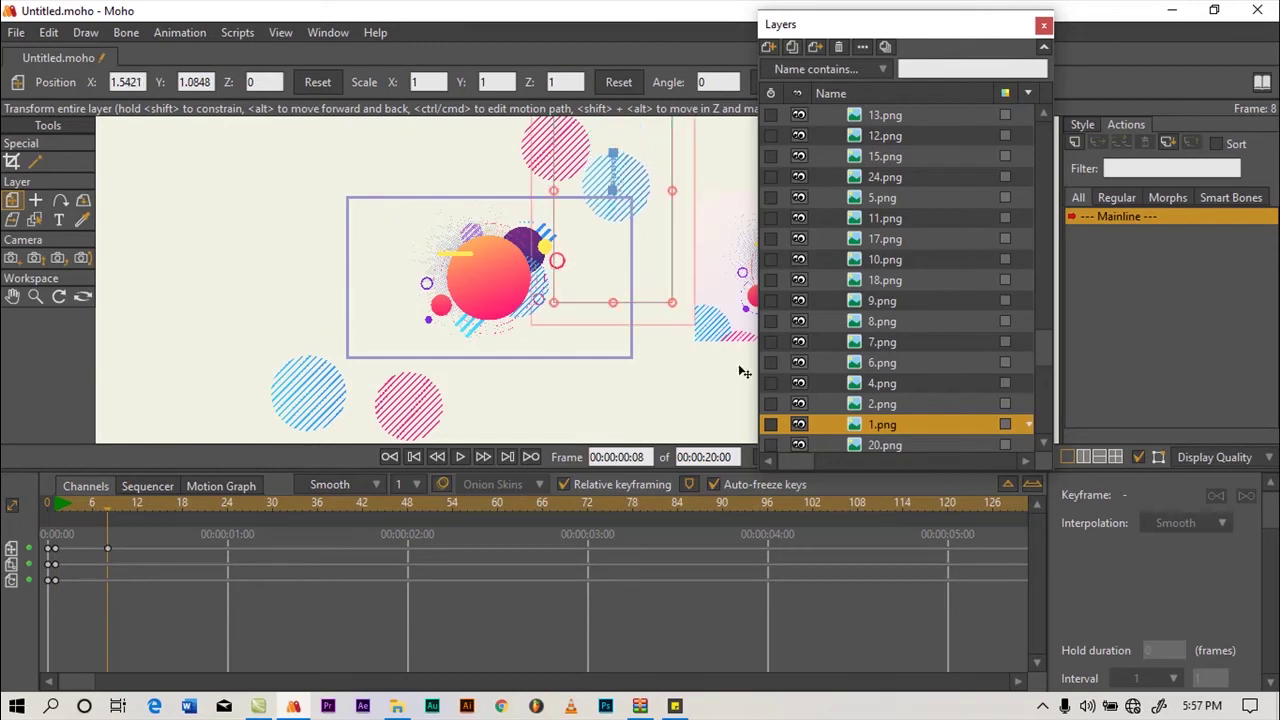
Keyframe layer 2.png at frame 8 and move it up to about X -1.07, Y -1.22 at frame 15
left_click(888, 381)
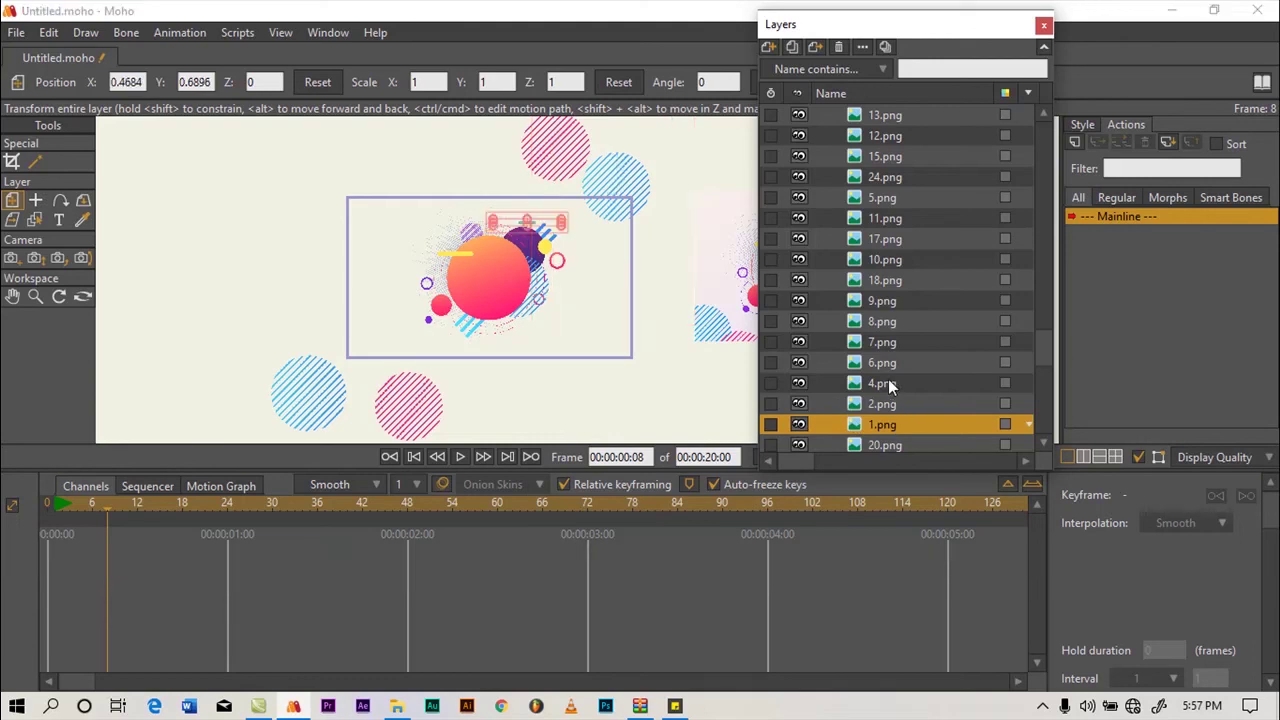
left_click(893, 402)
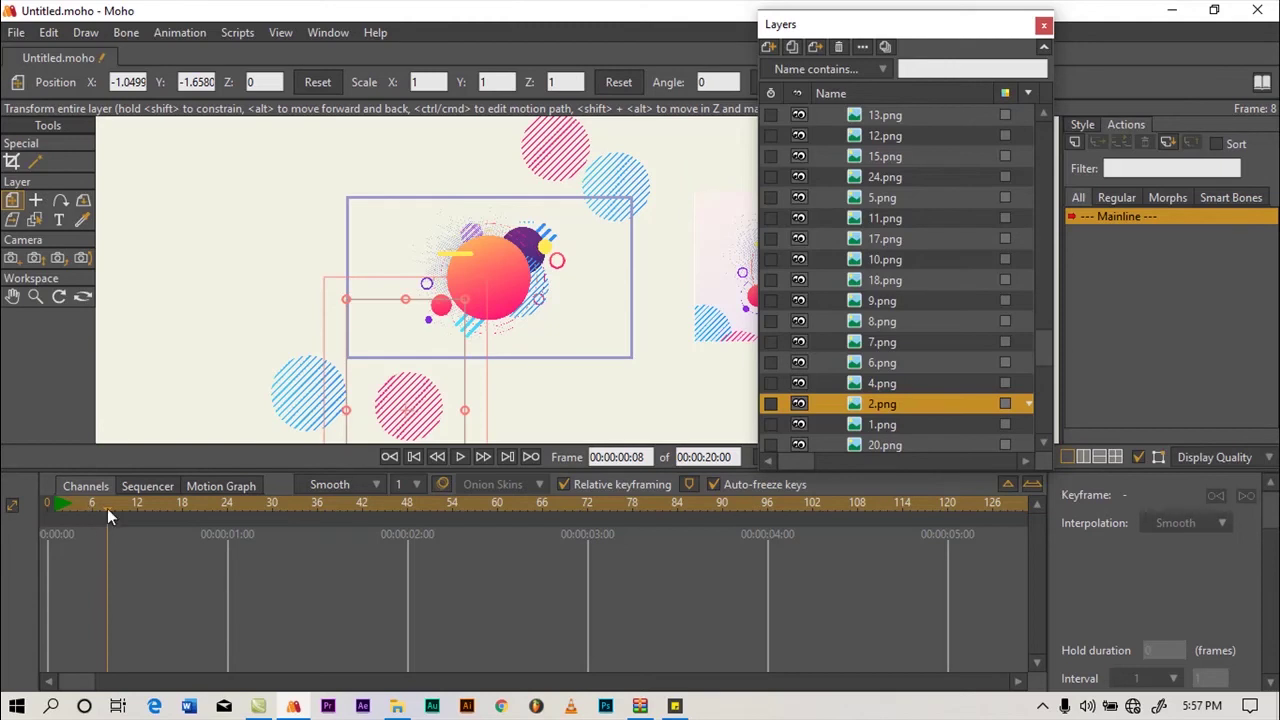
left_click(181, 33)
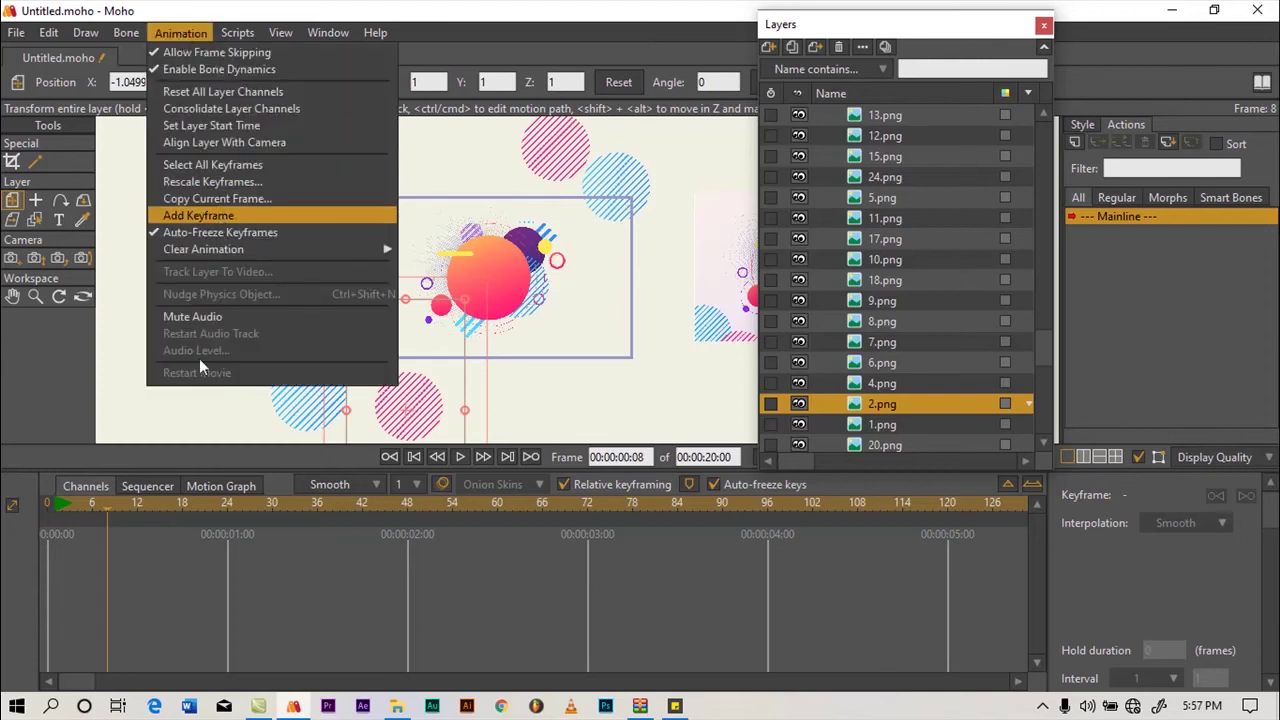
left_click(219, 217)
left_click(160, 506)
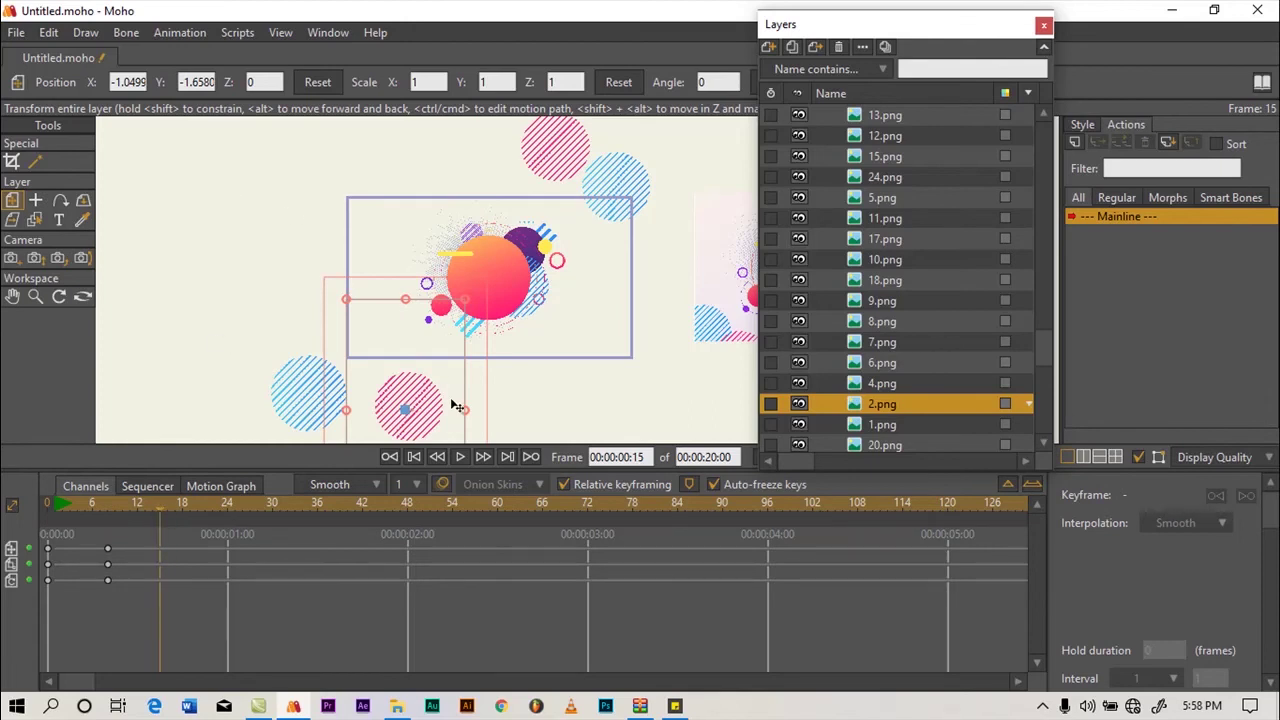
left_click_drag(408, 413, 405, 385)
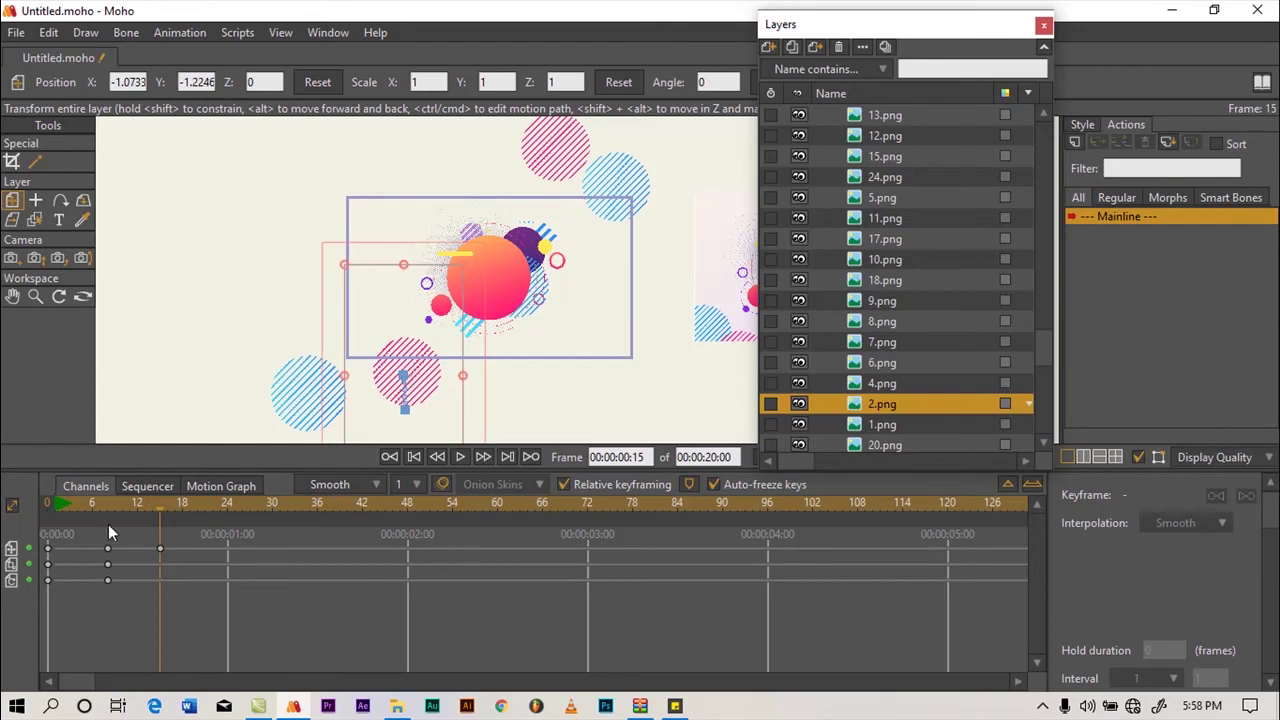
Play the animation from the start and scrub to frame 15 to check the two circles' movements
left_click(49, 501)
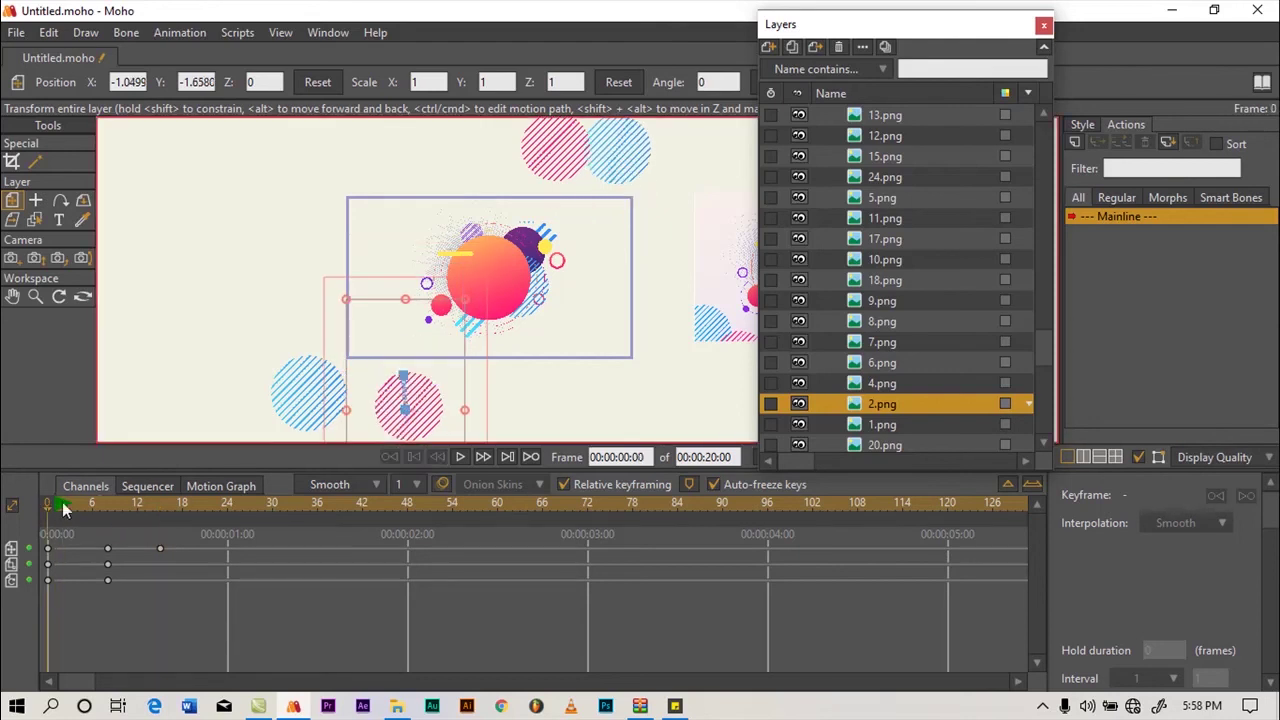
key("space")
key("space")
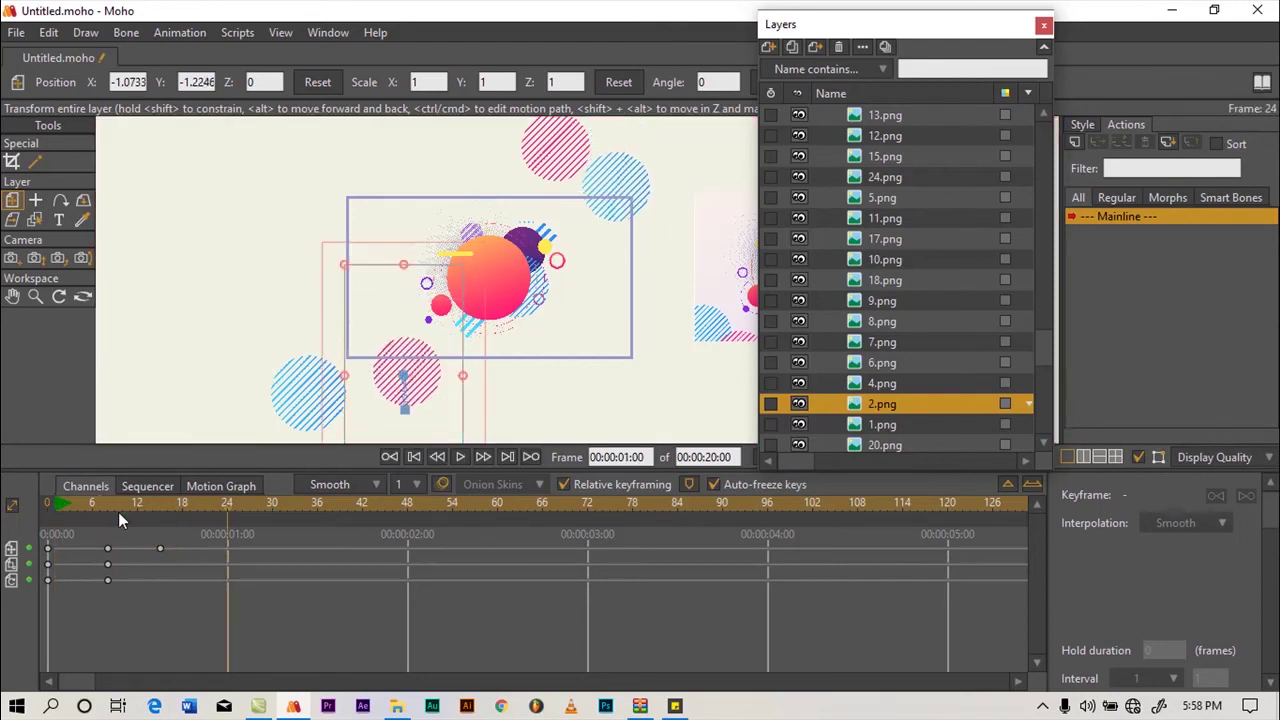
left_click(55, 503)
key("space")
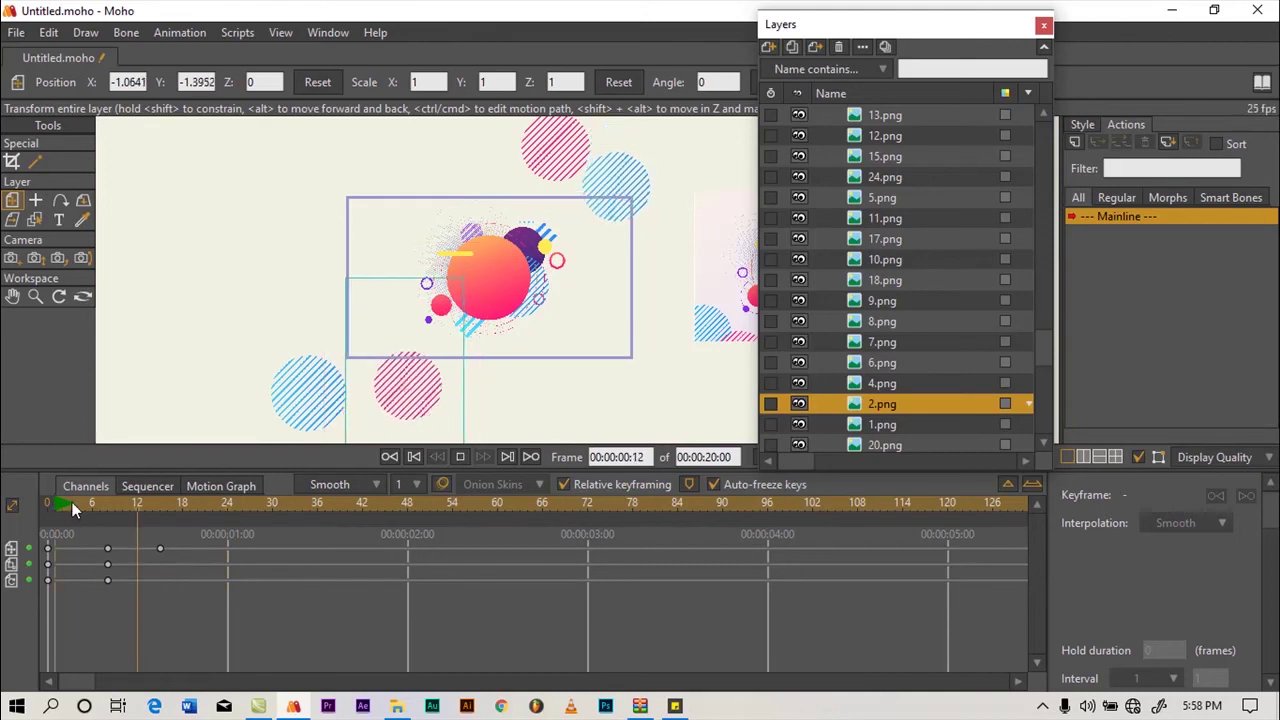
key("space")
left_click_drag(105, 504, 160, 536)
Add a keyframe to the striped blue circle layer 16.png at frame 1
left_click(877, 424)
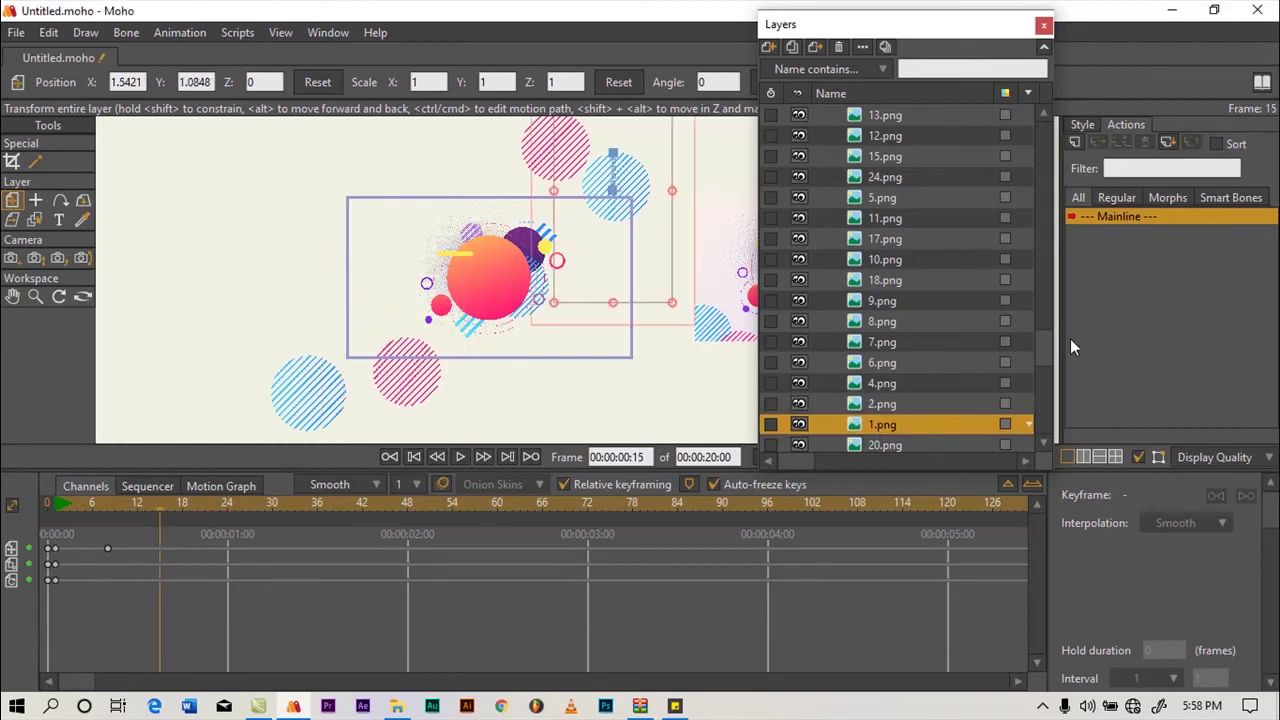
left_click_drag(1038, 341, 1041, 93)
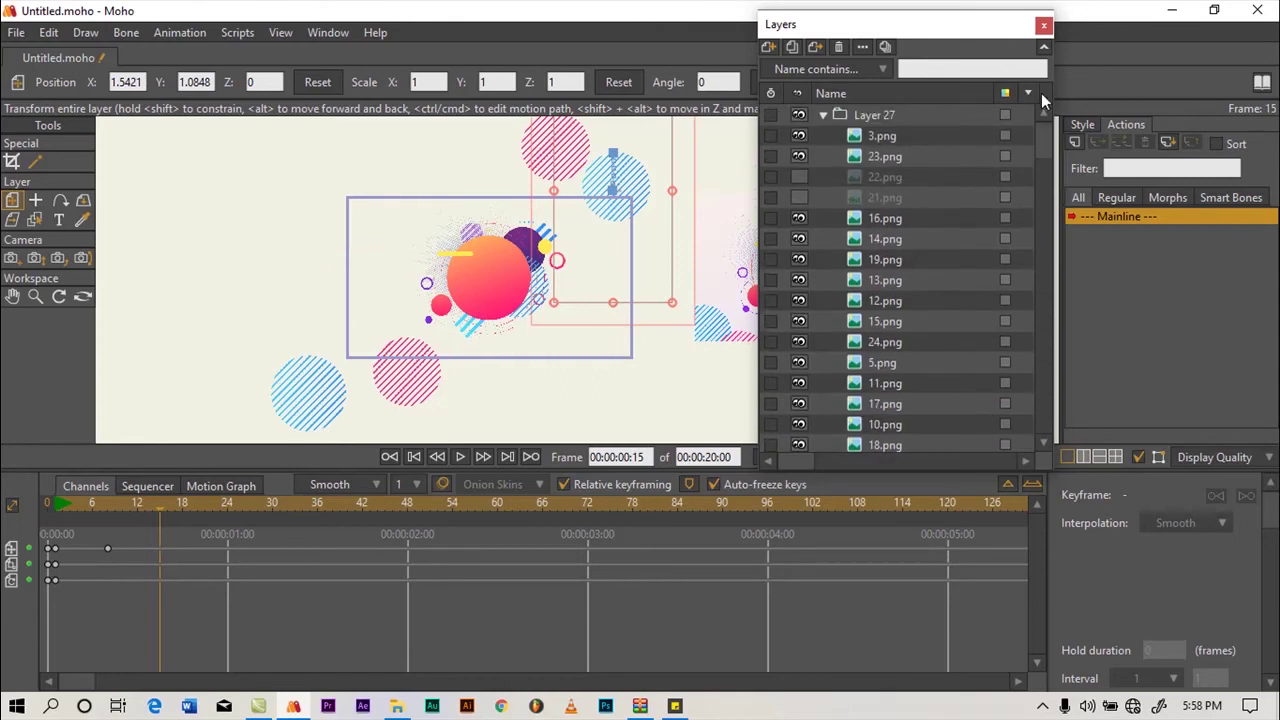
left_click(901, 217)
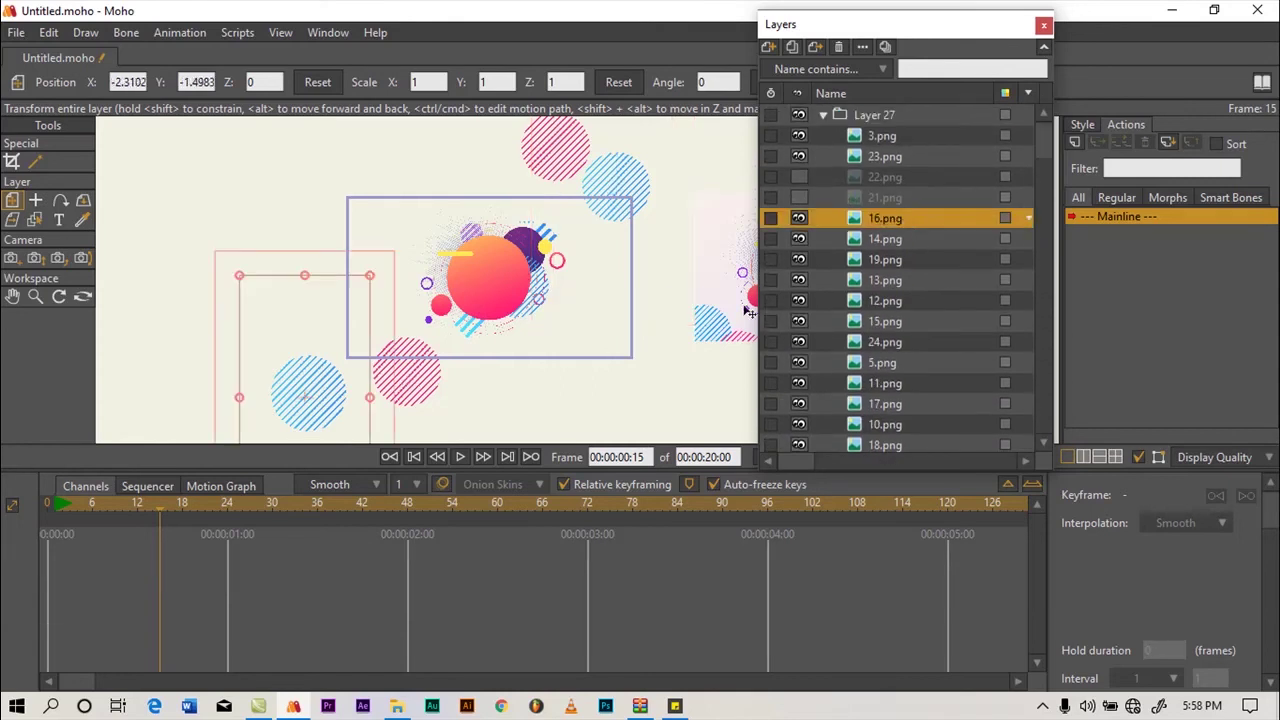
left_click(46, 506)
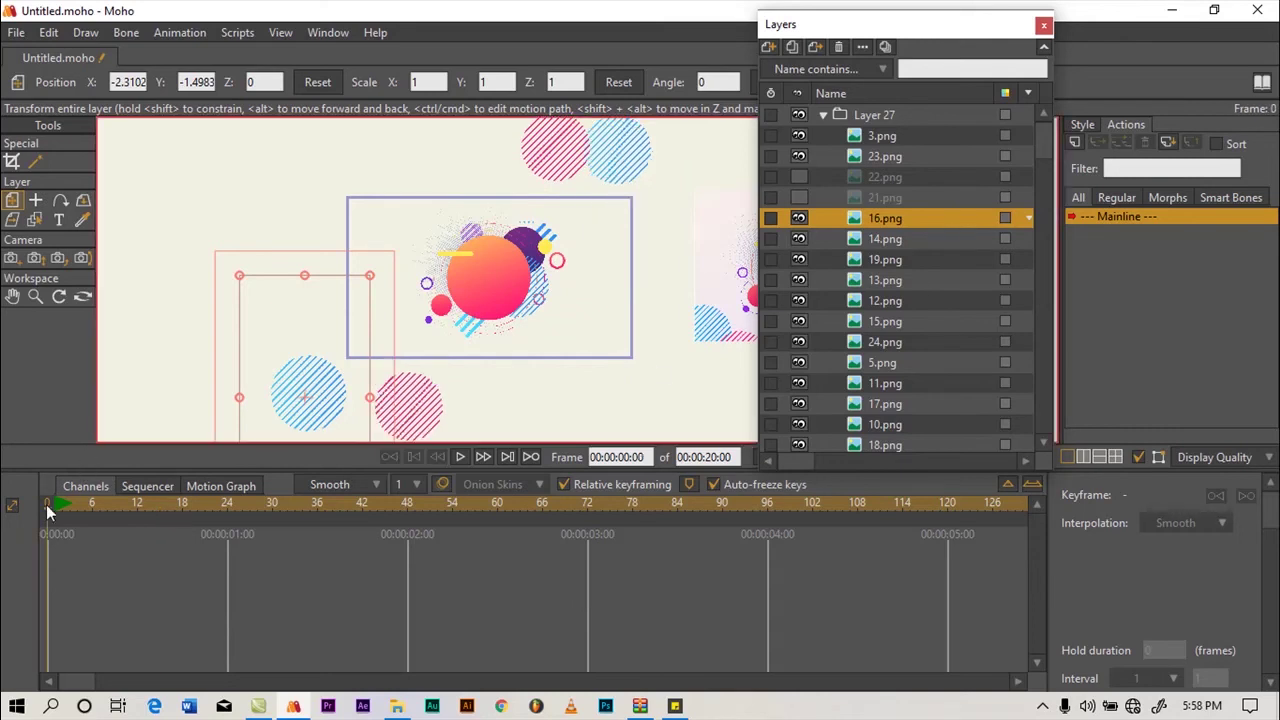
left_click(56, 503)
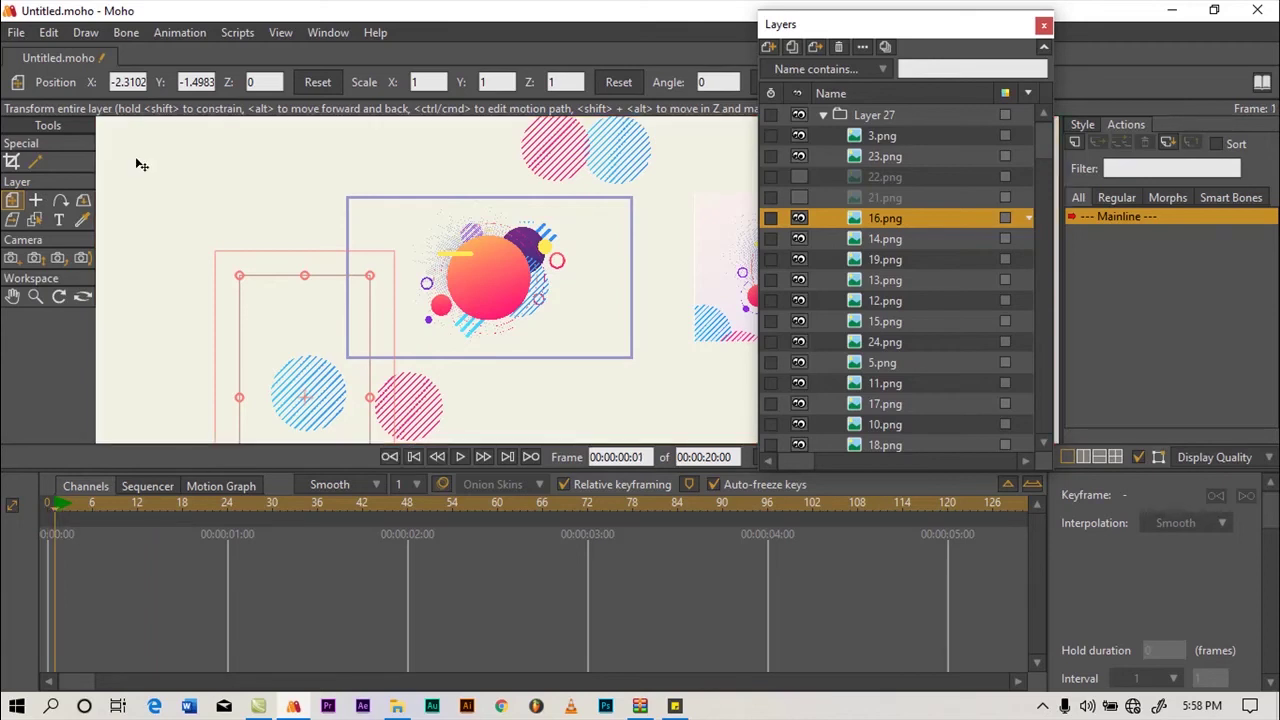
left_click(180, 32)
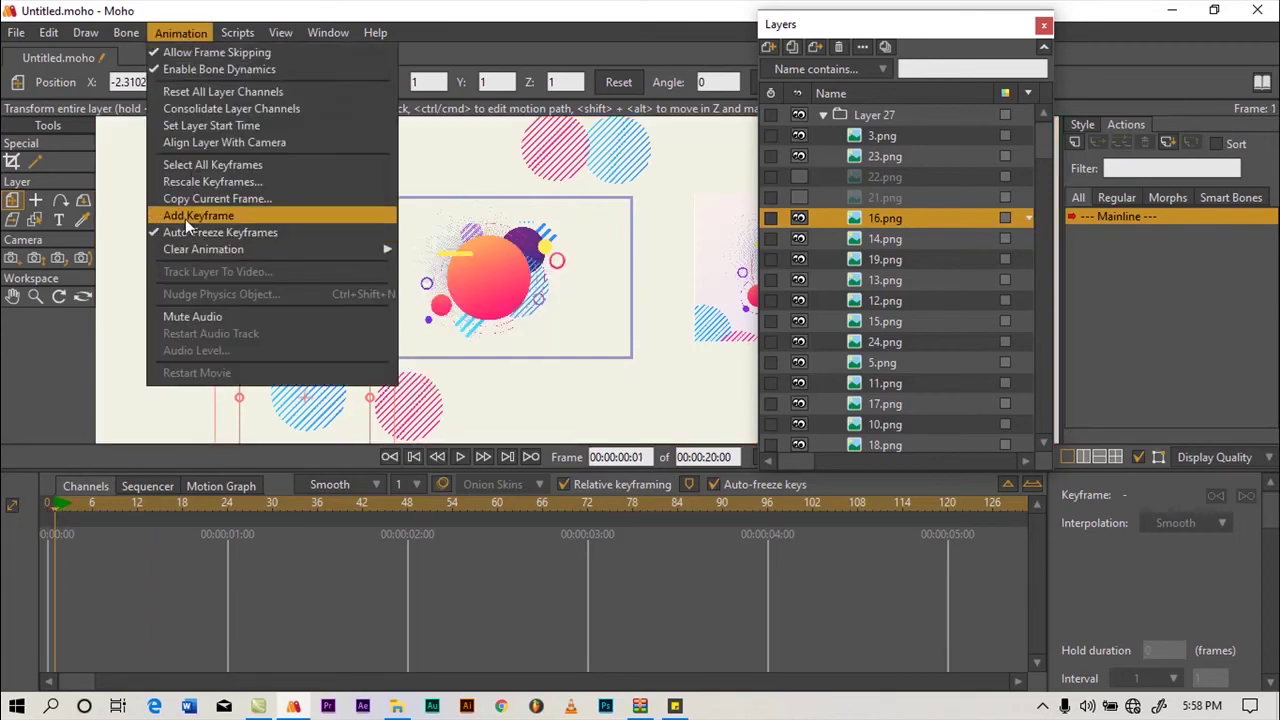
left_click(185, 216)
Add a keyframe to the striped blue circle layer 16.png at frame 6
left_click(77, 502)
left_click_drag(77, 502, 124, 509)
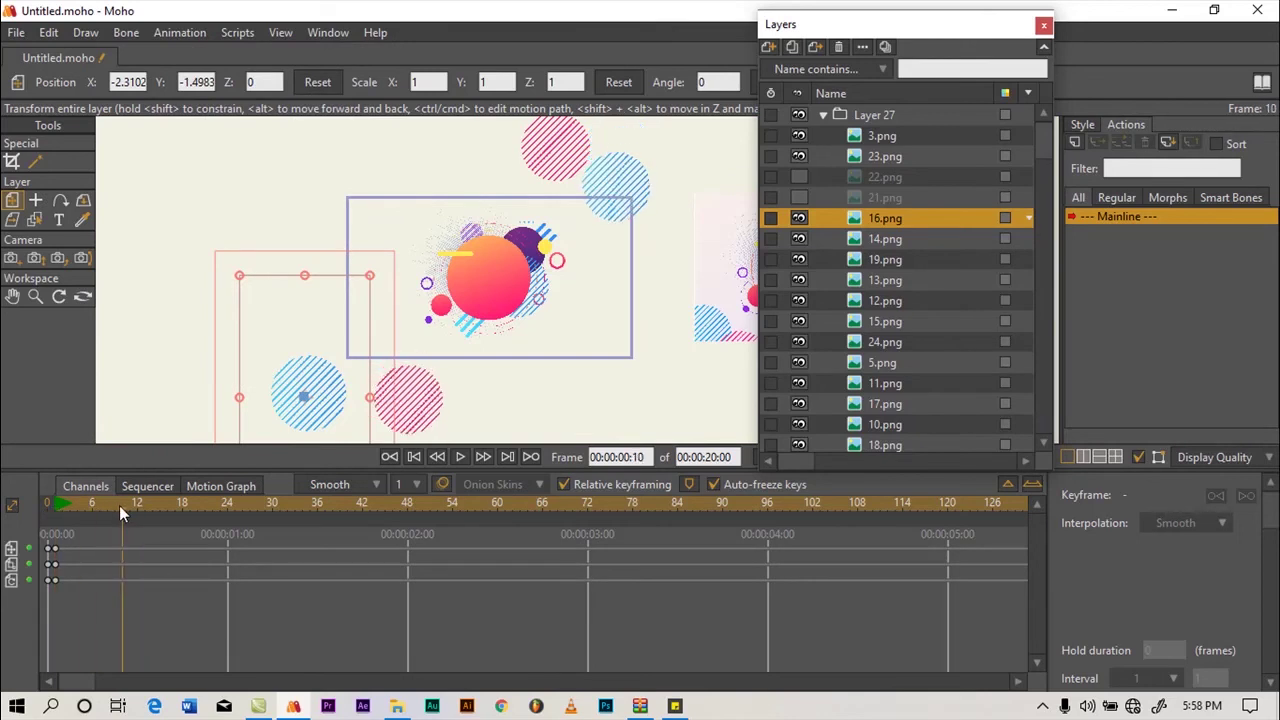
left_click_drag(119, 505, 95, 507)
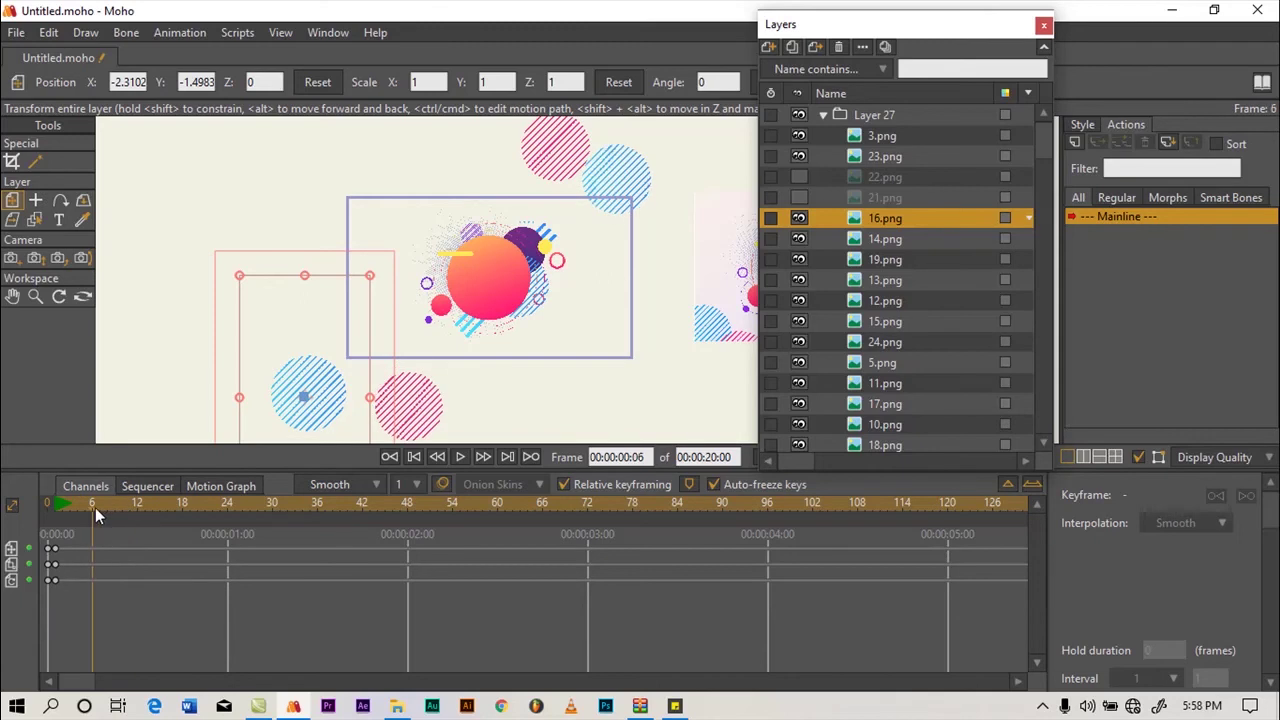
left_click(170, 34)
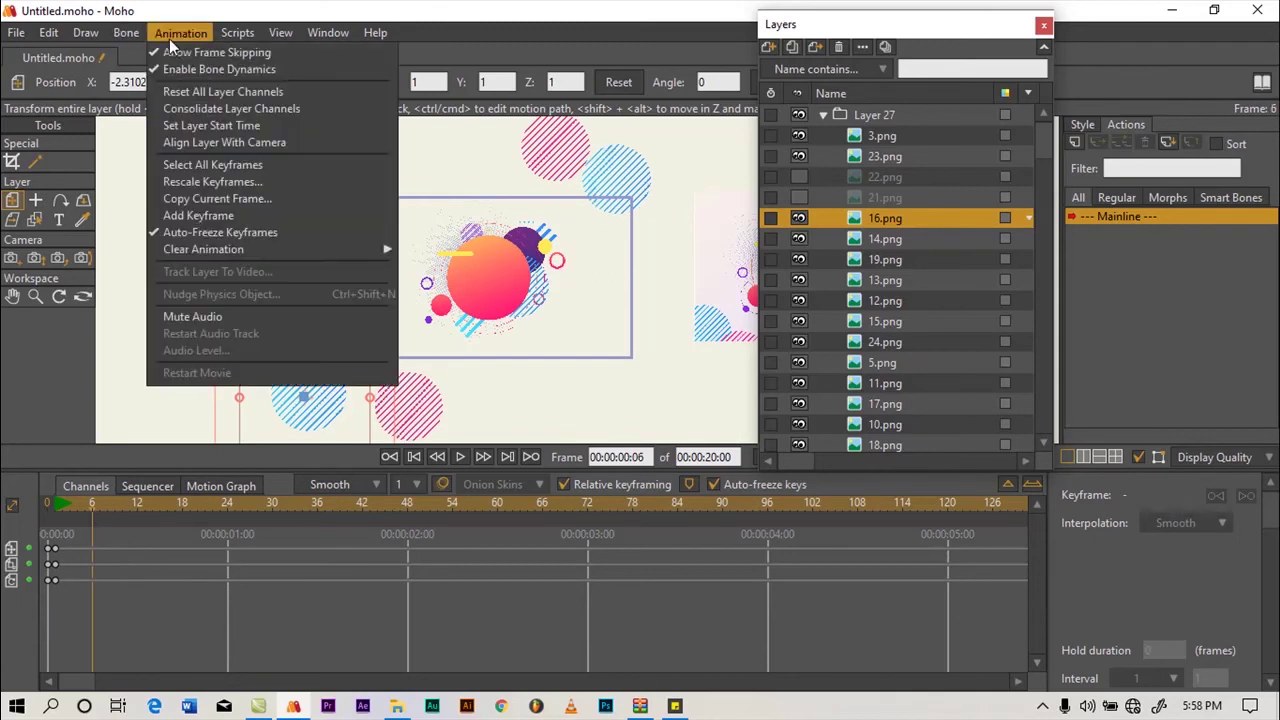
left_click(212, 216)
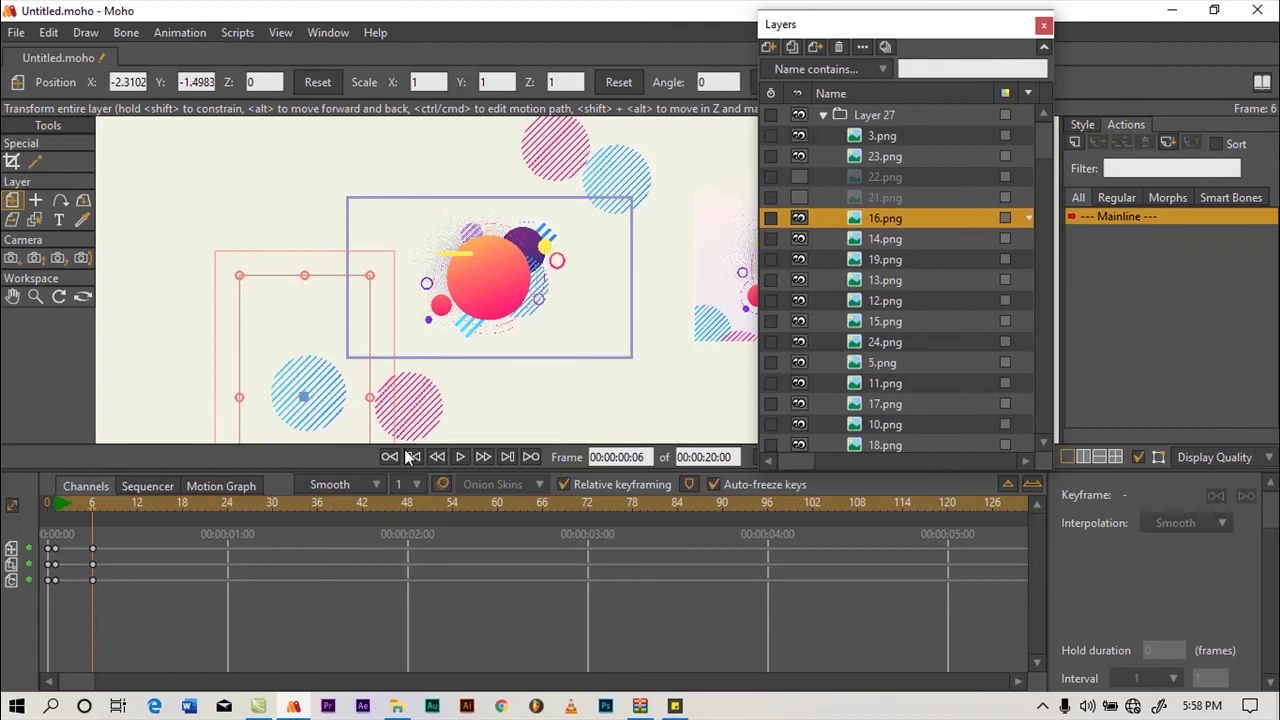
Move layer 16.png up toward the frame's lower corner to about X -1.75, Y -1.01 at frame 18
left_click(145, 502)
left_click_drag(145, 502, 182, 502)
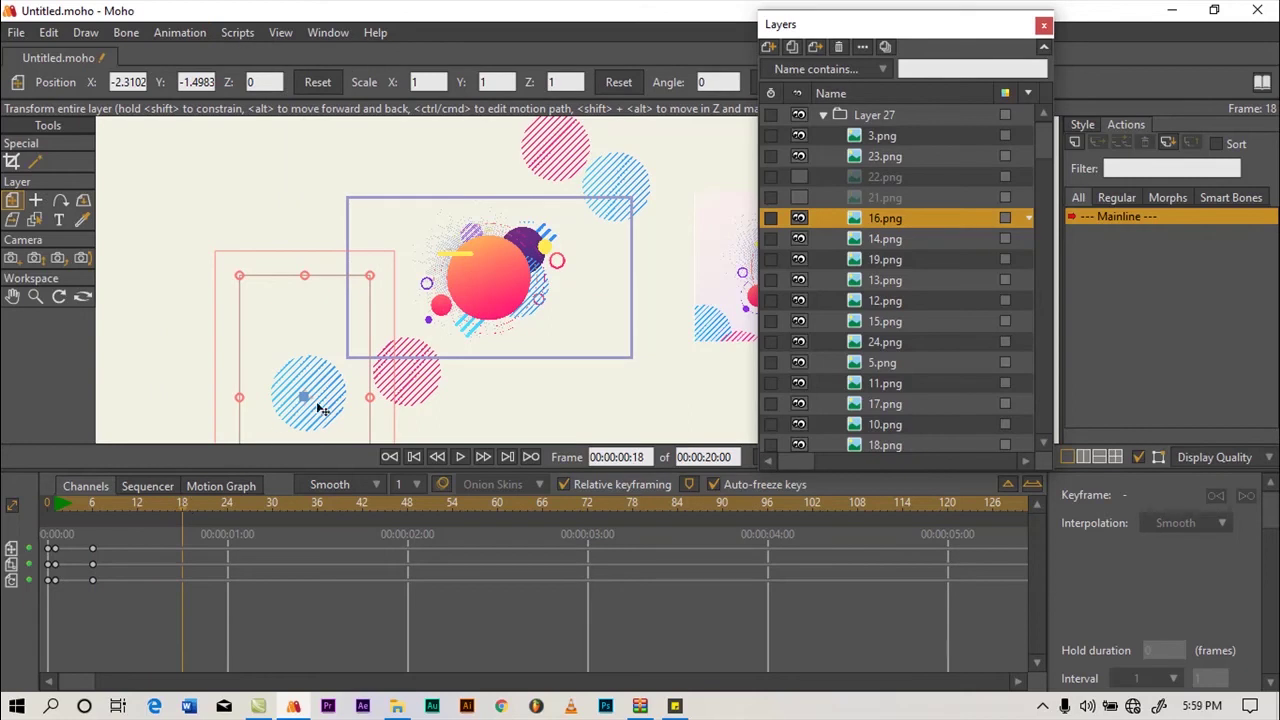
left_click_drag(312, 402, 353, 358)
left_click_drag(582, 322, 468, 290)
left_click_drag(244, 322, 246, 324)
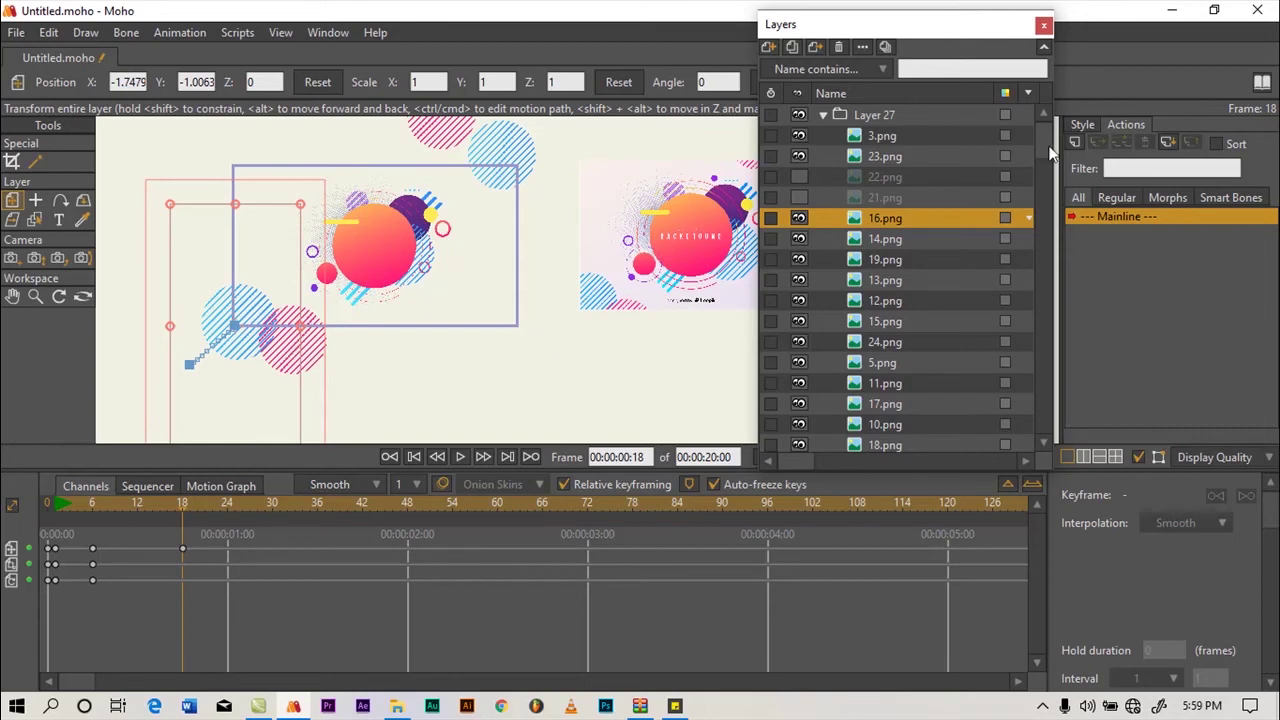
Lower the striped pink circle layer 2.png to about X -1.10, Y -1.34 at frame 15
left_click_drag(1046, 148, 1065, 431)
left_click(887, 370)
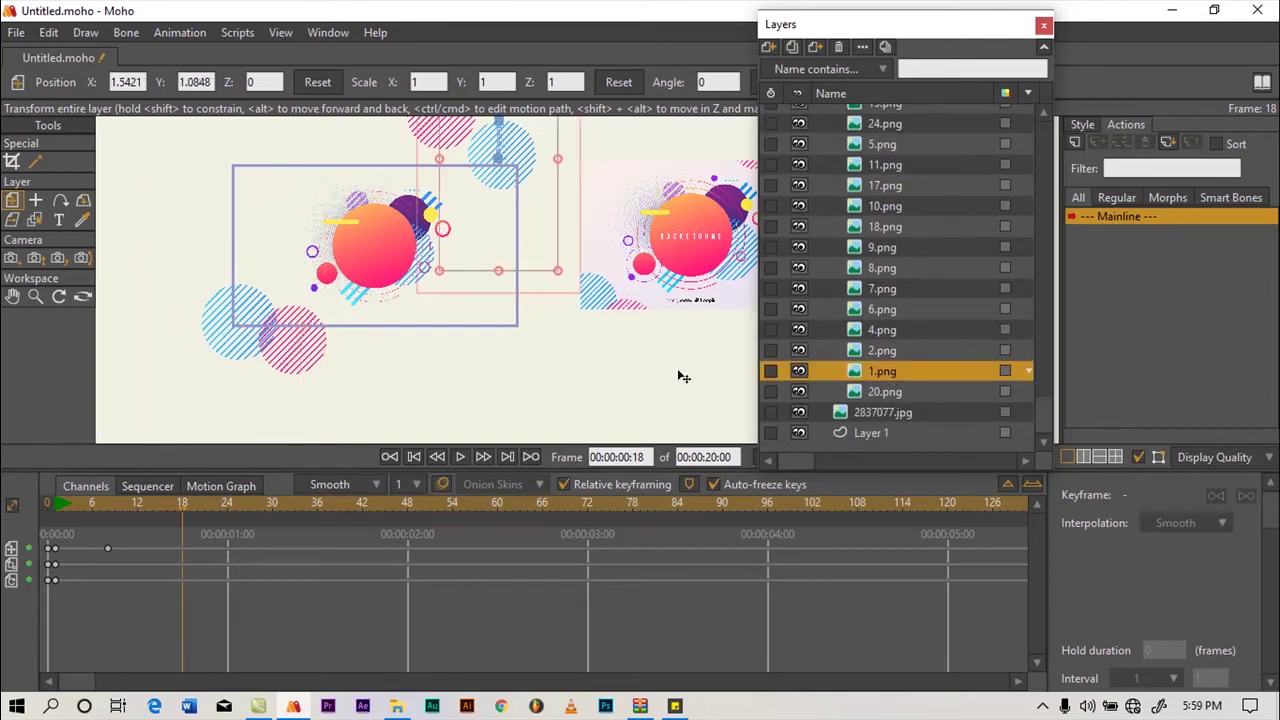
left_click(885, 350)
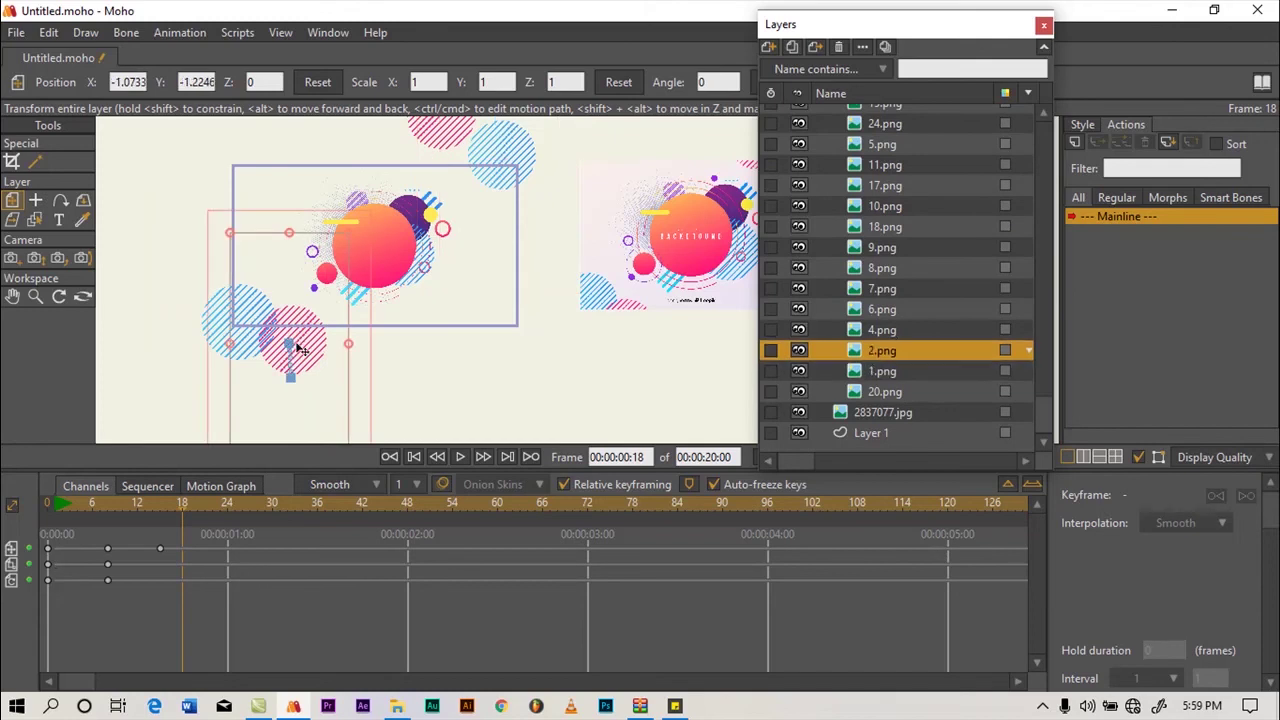
left_click(160, 505)
left_click_drag(285, 338, 284, 359)
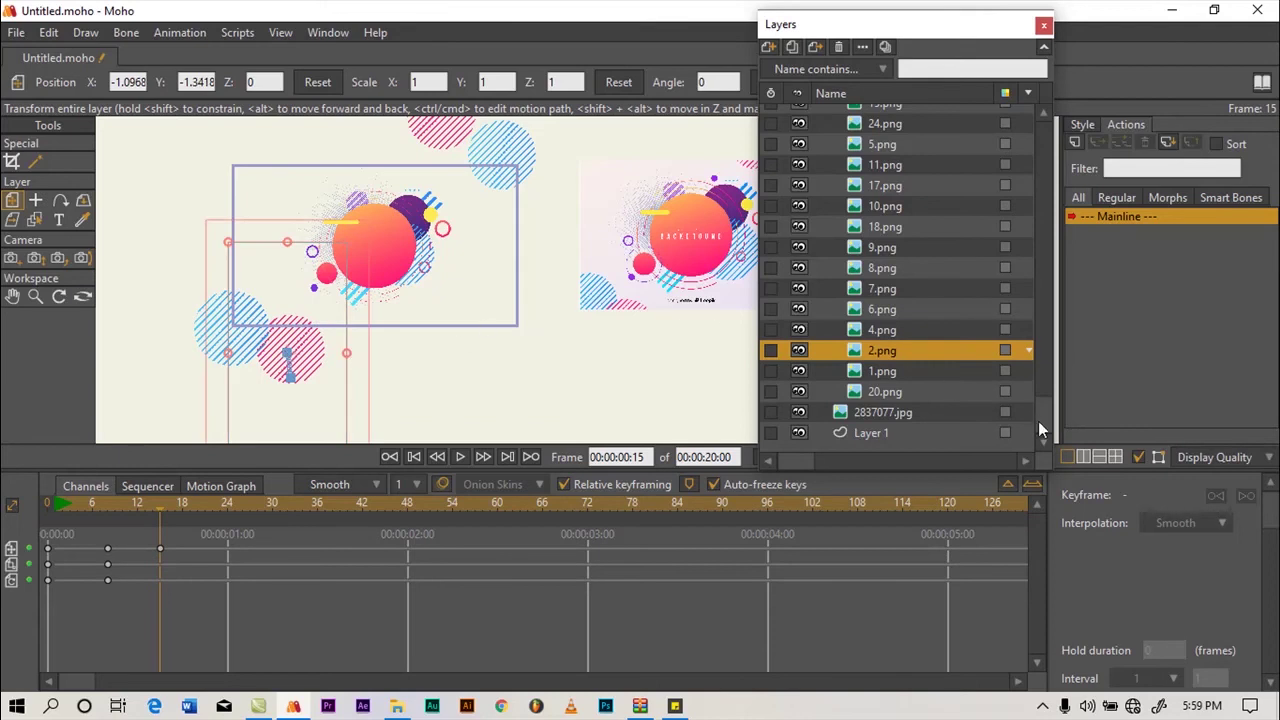
Add a keyframe to the upper striped pink circle layer 23.png at frame 10
left_click_drag(1041, 407, 1058, 138)
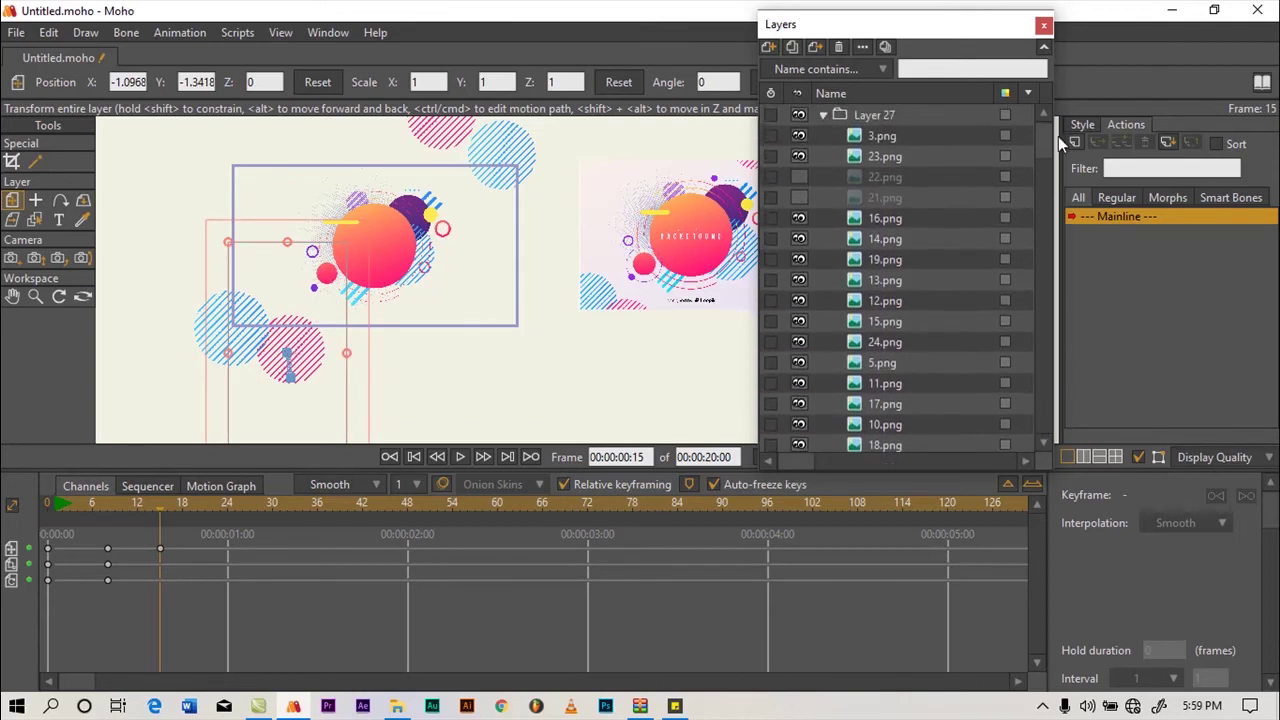
left_click(877, 135)
left_click(892, 158)
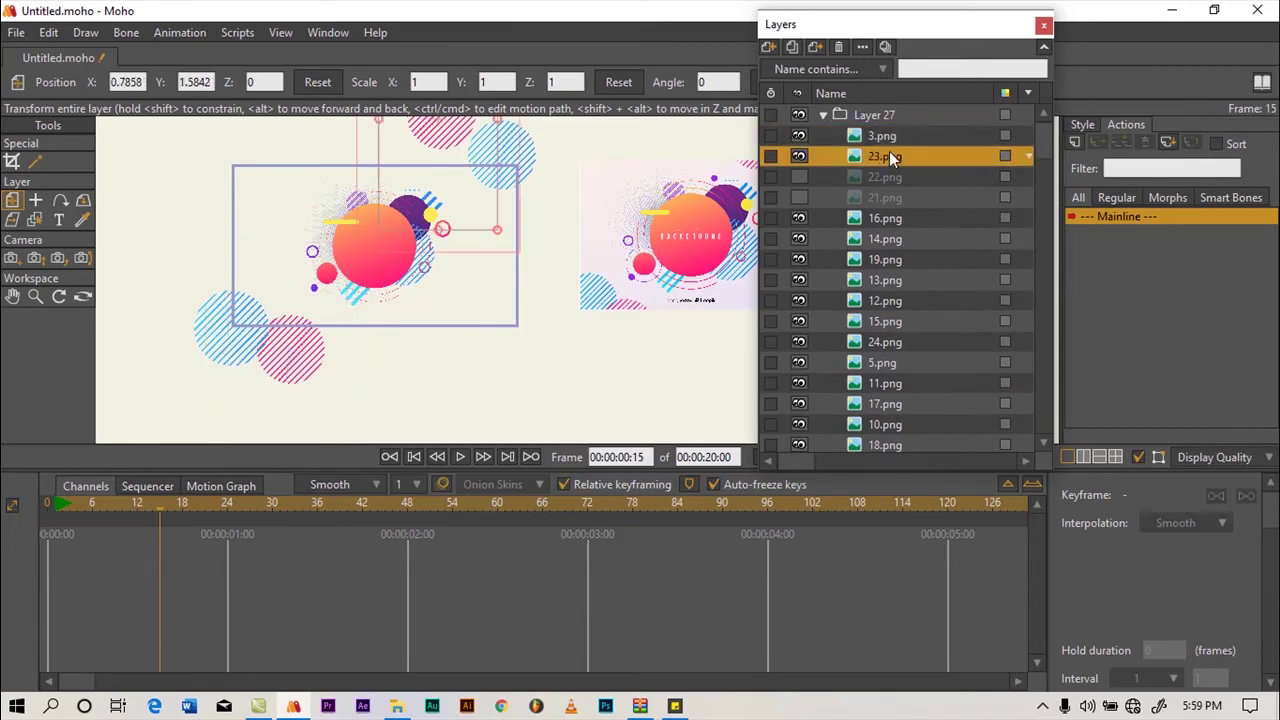
left_click_drag(523, 218, 533, 290)
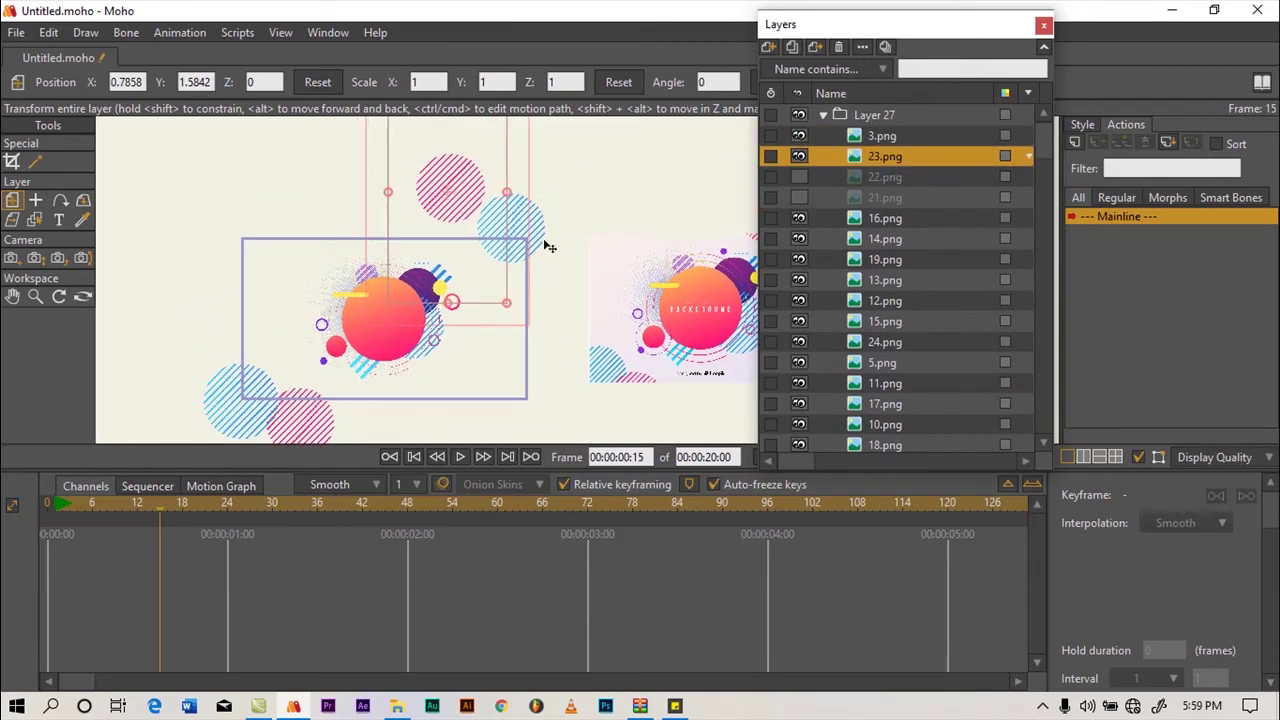
left_click(123, 506)
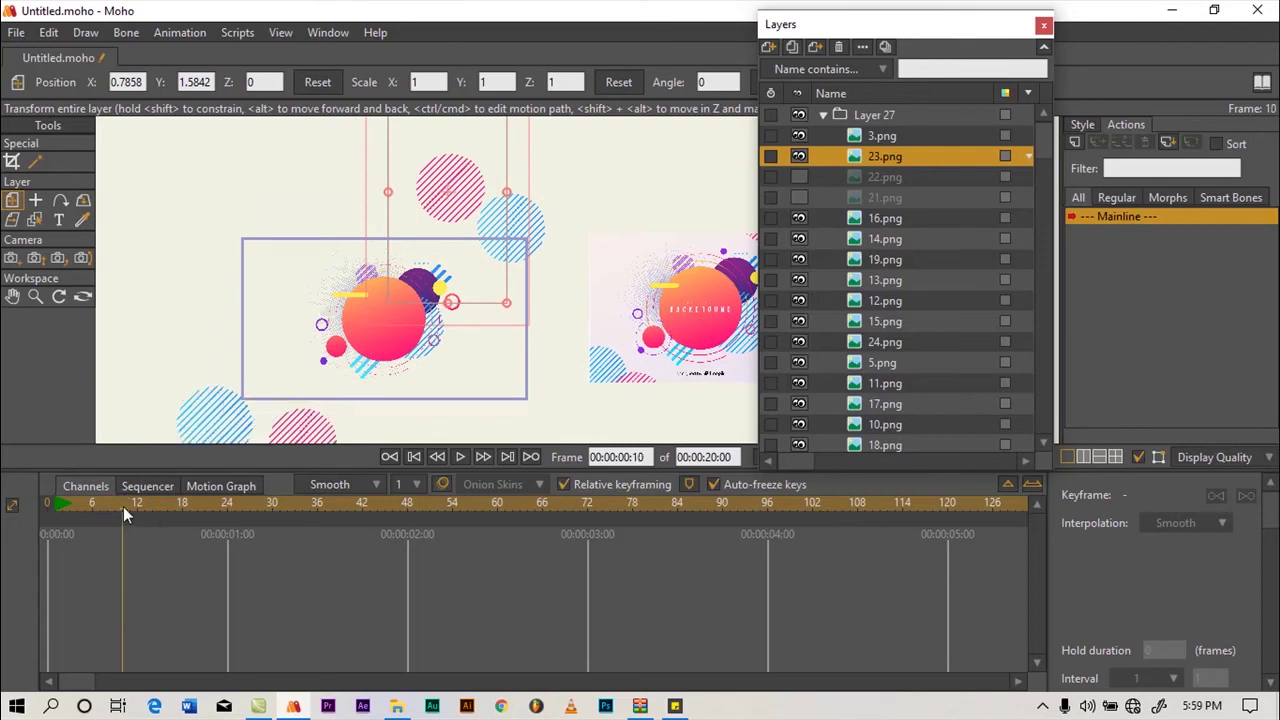
left_click(177, 36)
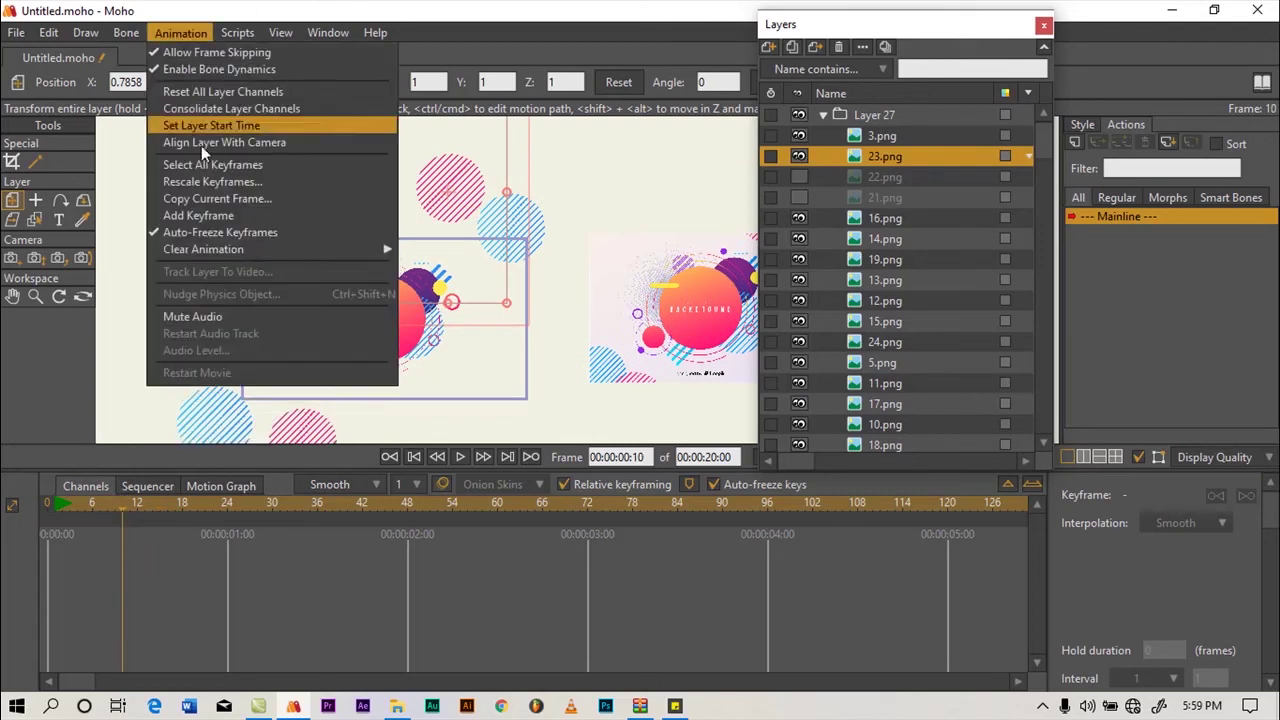
left_click(198, 216)
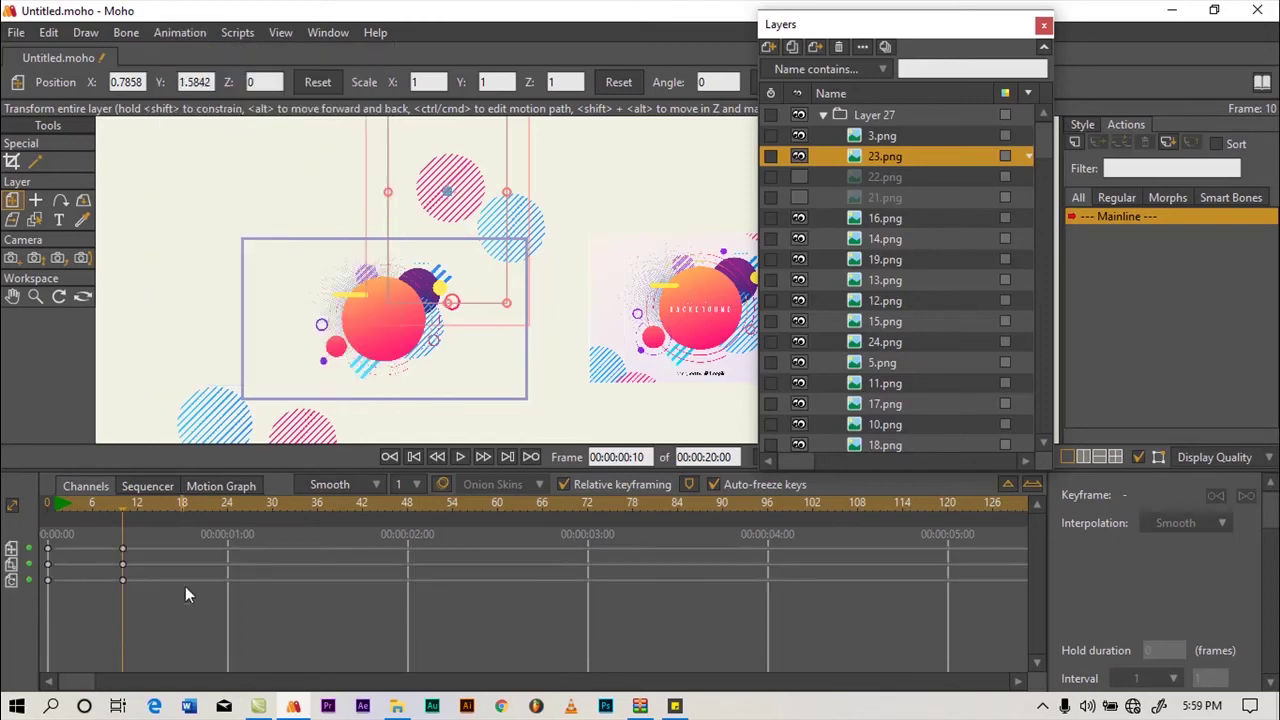
Move layer 23.png down toward the frame to about X 0.91, Y 1.21 at frame 20
left_click(196, 506)
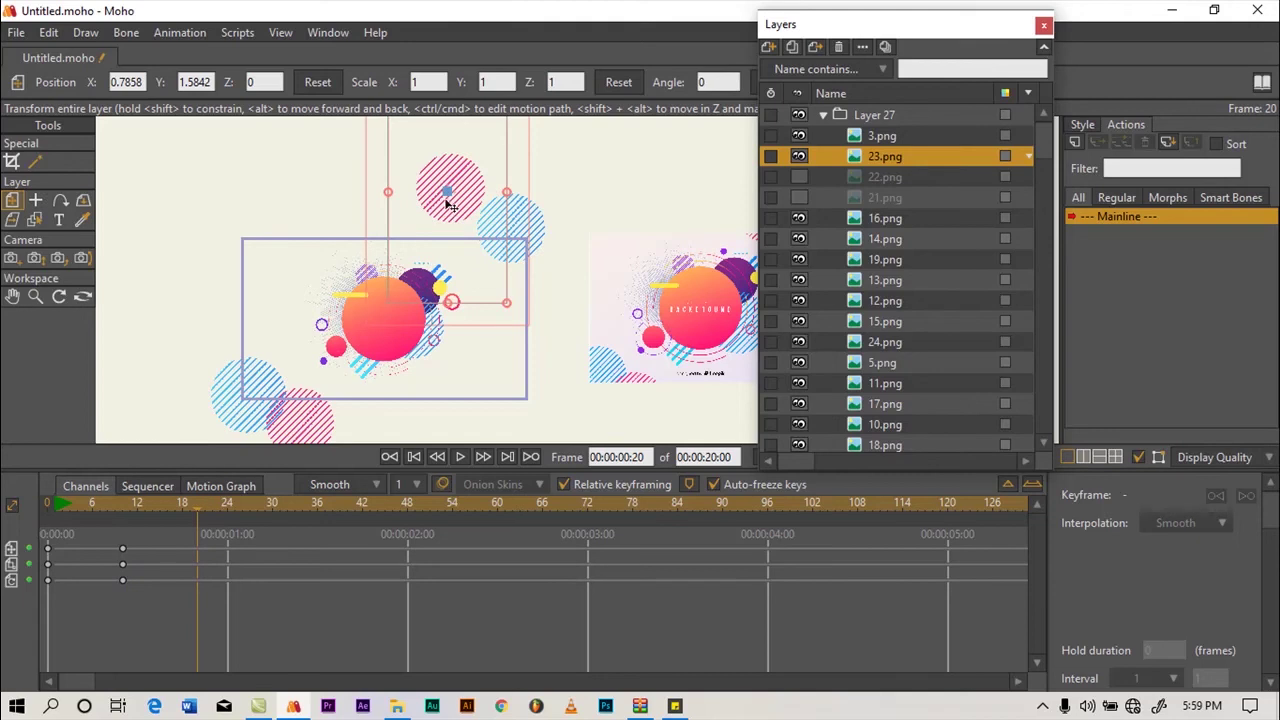
left_click_drag(446, 188, 452, 232)
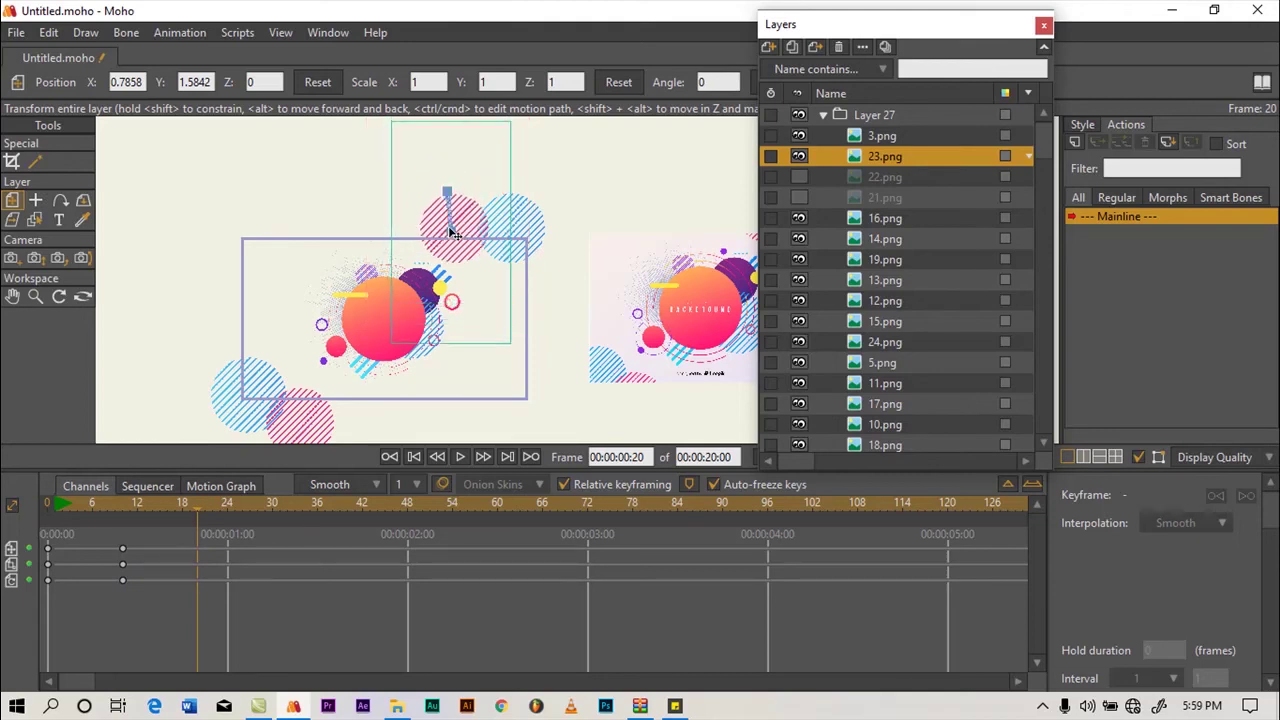
left_click_drag(450, 233, 450, 233)
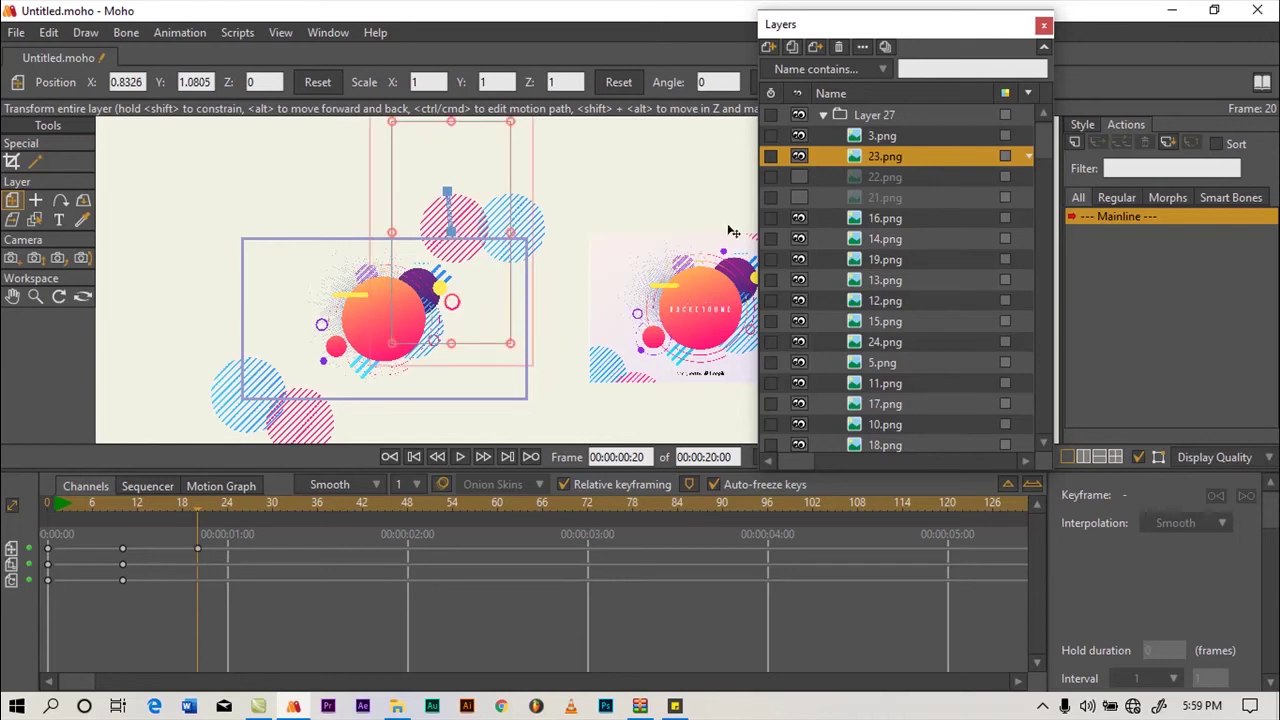
left_click_drag(456, 231, 460, 218)
left_click_drag(596, 244, 449, 237)
left_click_drag(352, 217, 345, 208)
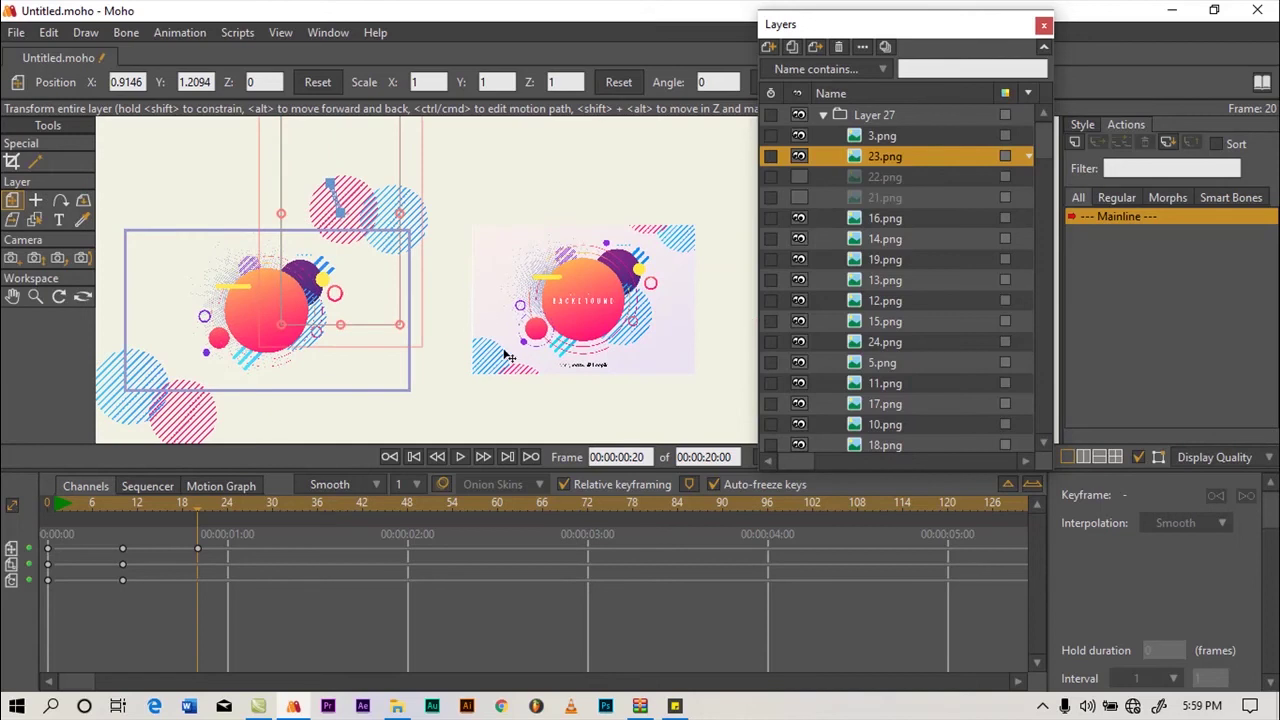
Play the animation twice from frame 1 to check the movements of all four striped circles
left_click_drag(128, 510, 48, 519)
key("Right")
left_click_drag(398, 350, 454, 318)
left_click(461, 455)
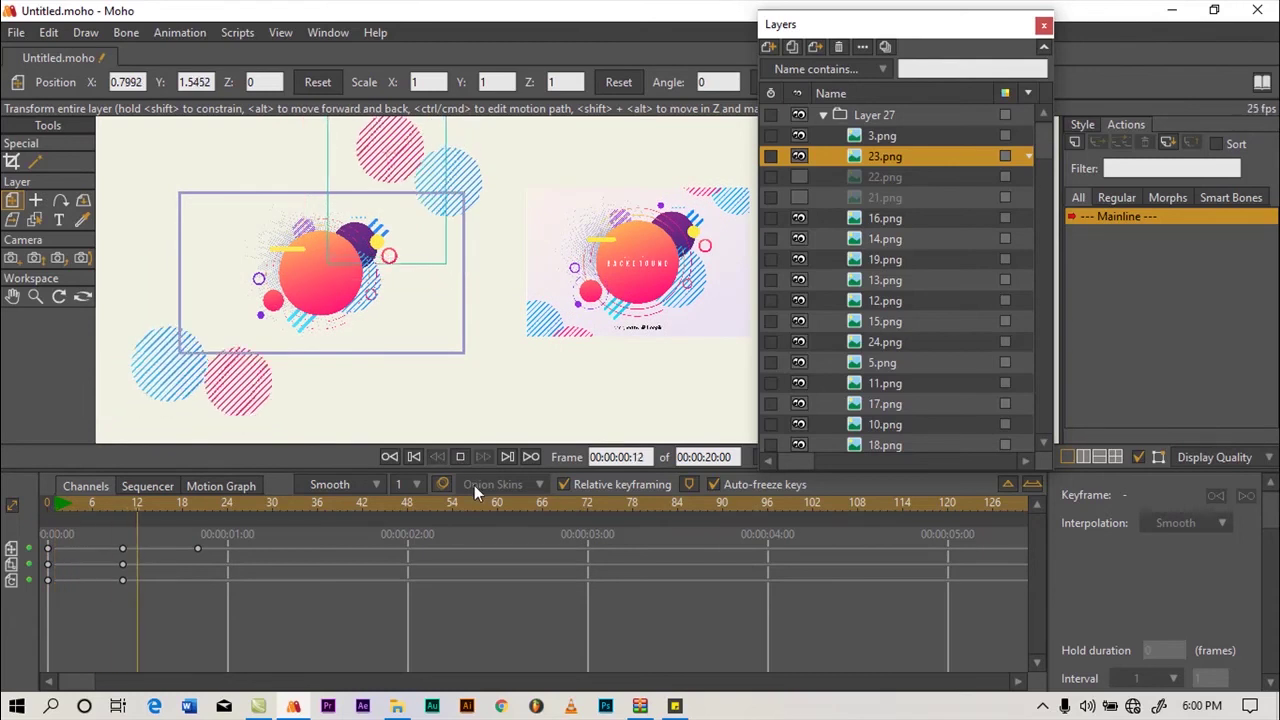
left_click(461, 456)
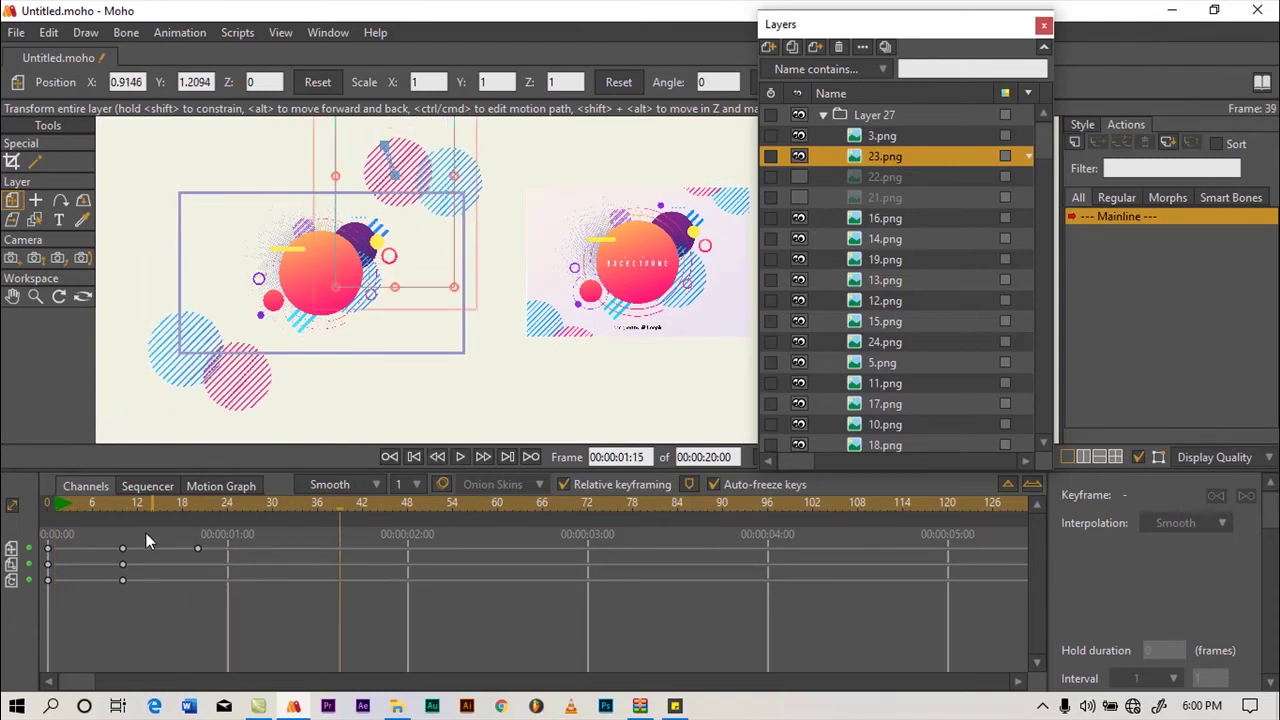
left_click(55, 506)
left_click(461, 456)
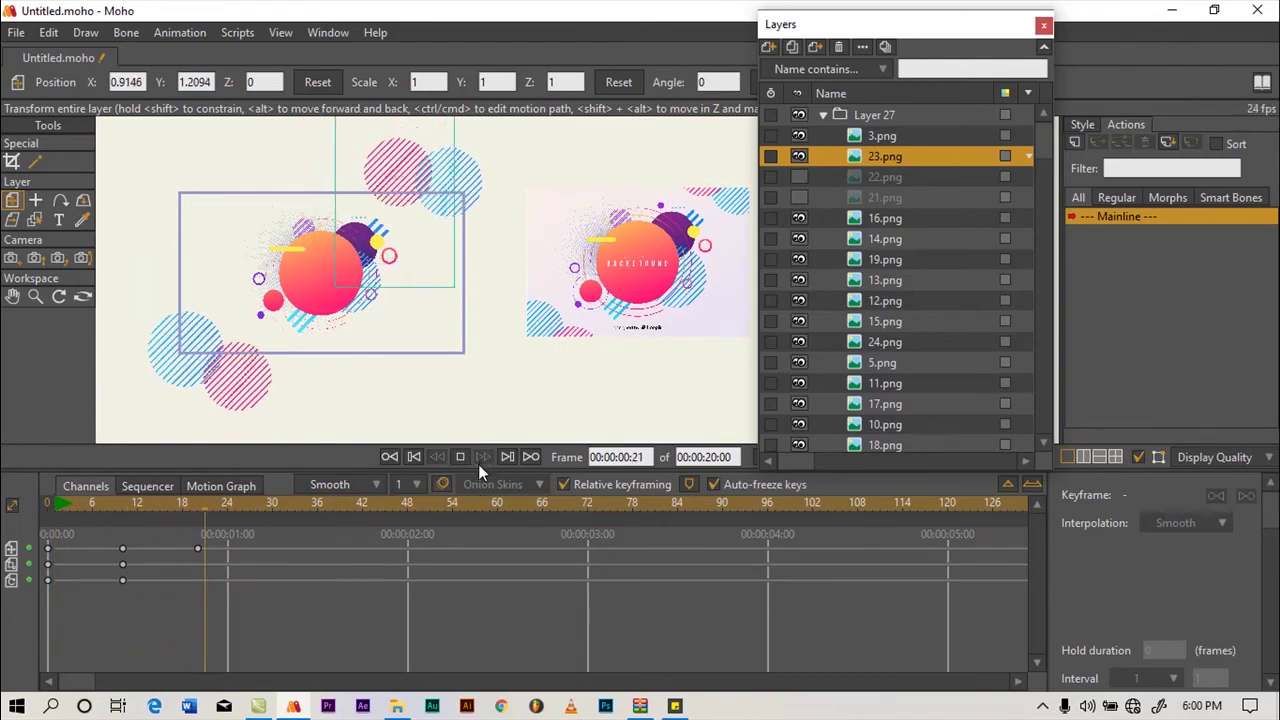
left_click(461, 457)
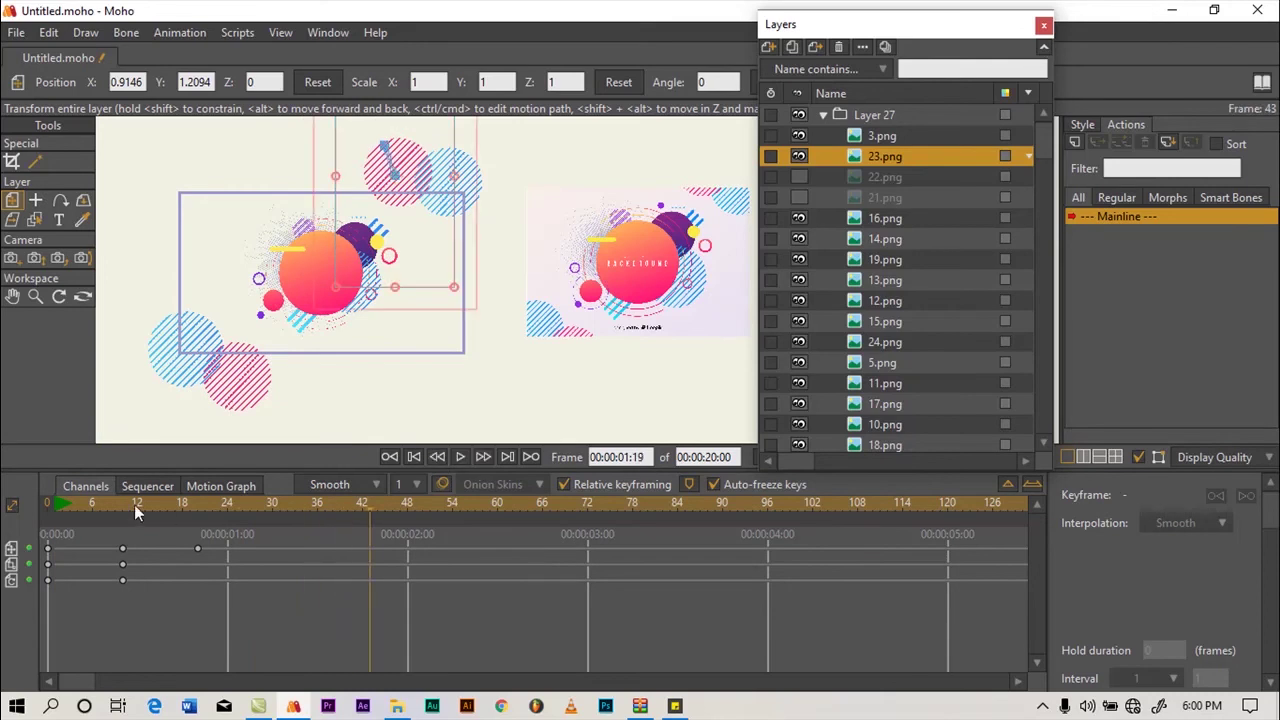
Scale the small dot row layer 4.png to about 0.28 at frame 1 and about 1.48 at frame 10
left_click(62, 507)
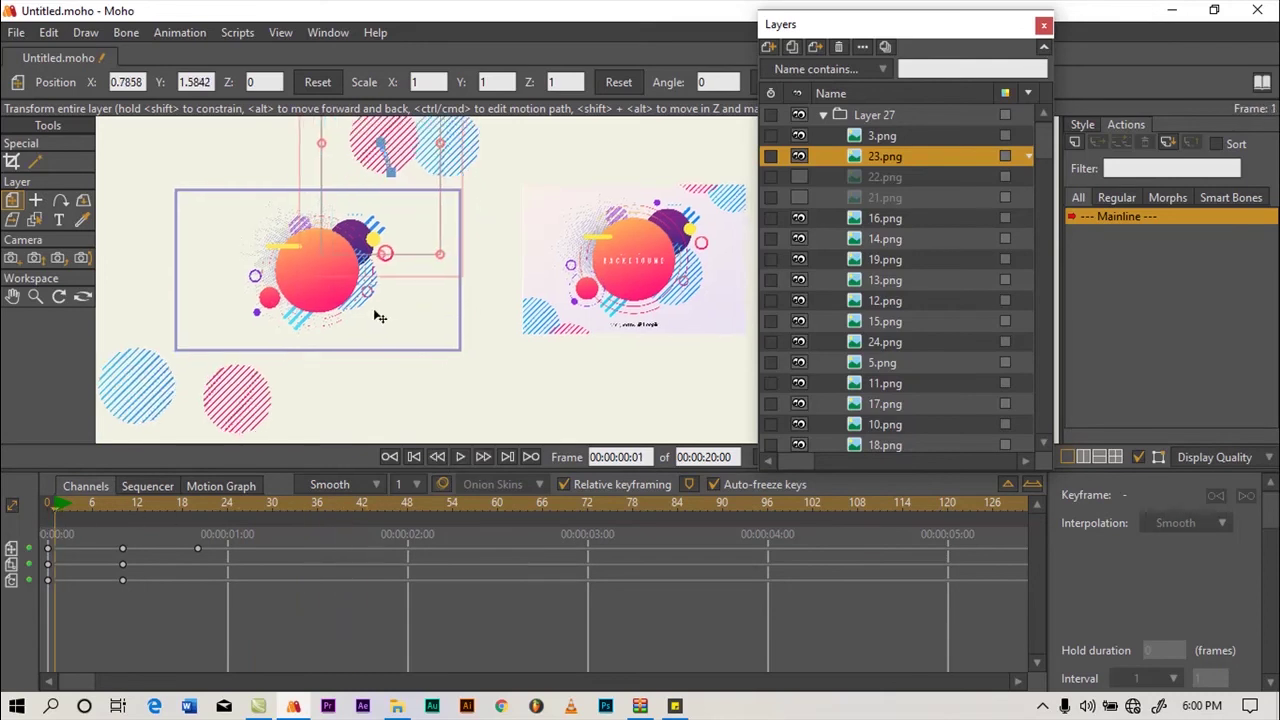
left_click_drag(380, 317, 430, 307)
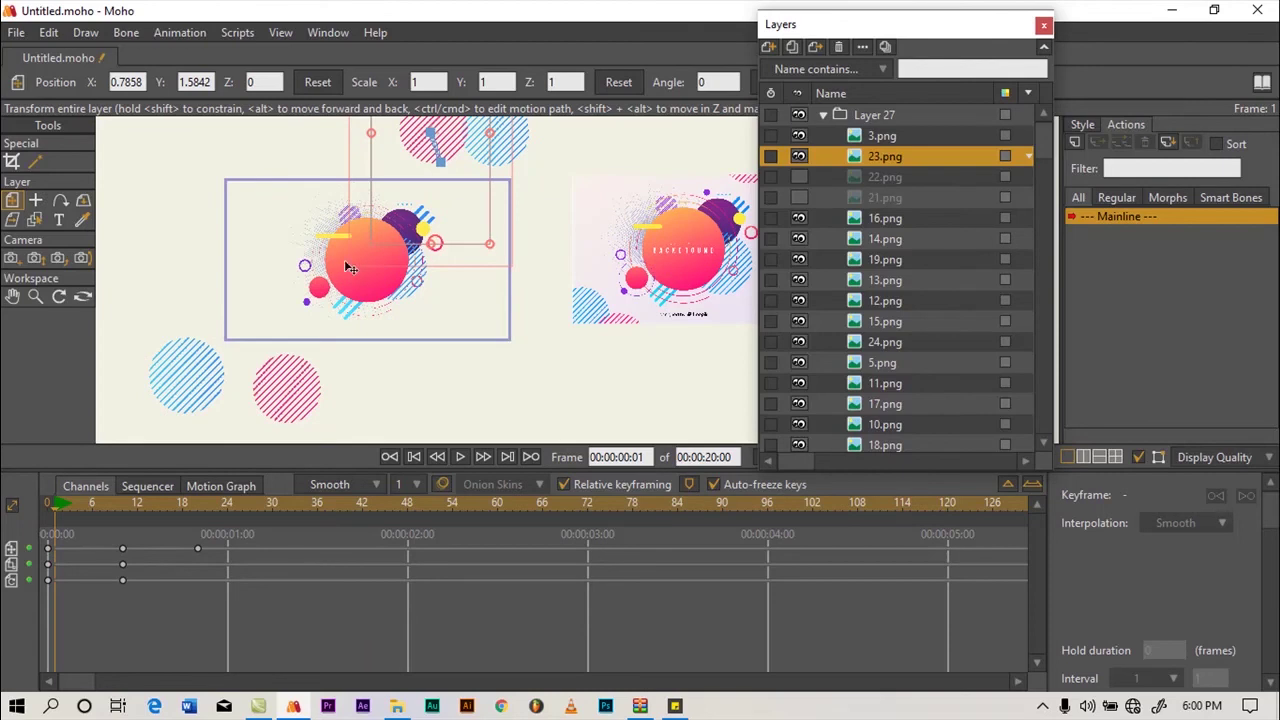
left_click_drag(1052, 150, 1057, 492)
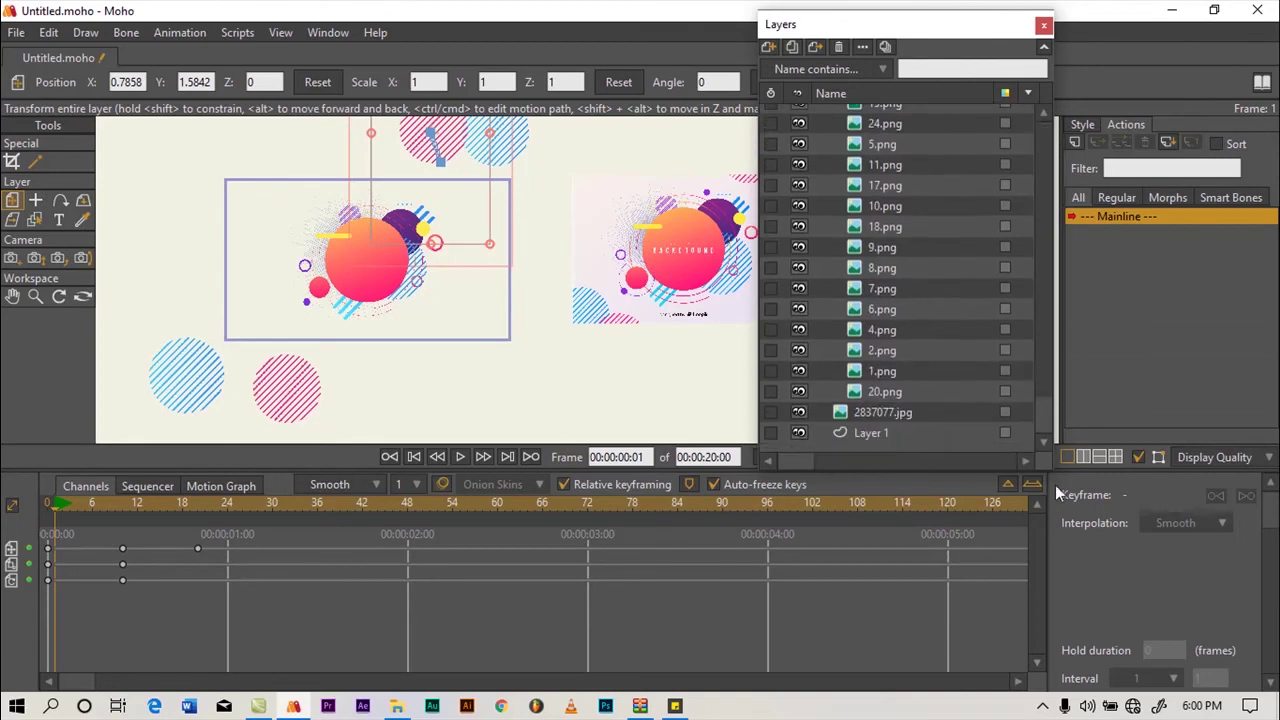
left_click(880, 375)
left_click(878, 352)
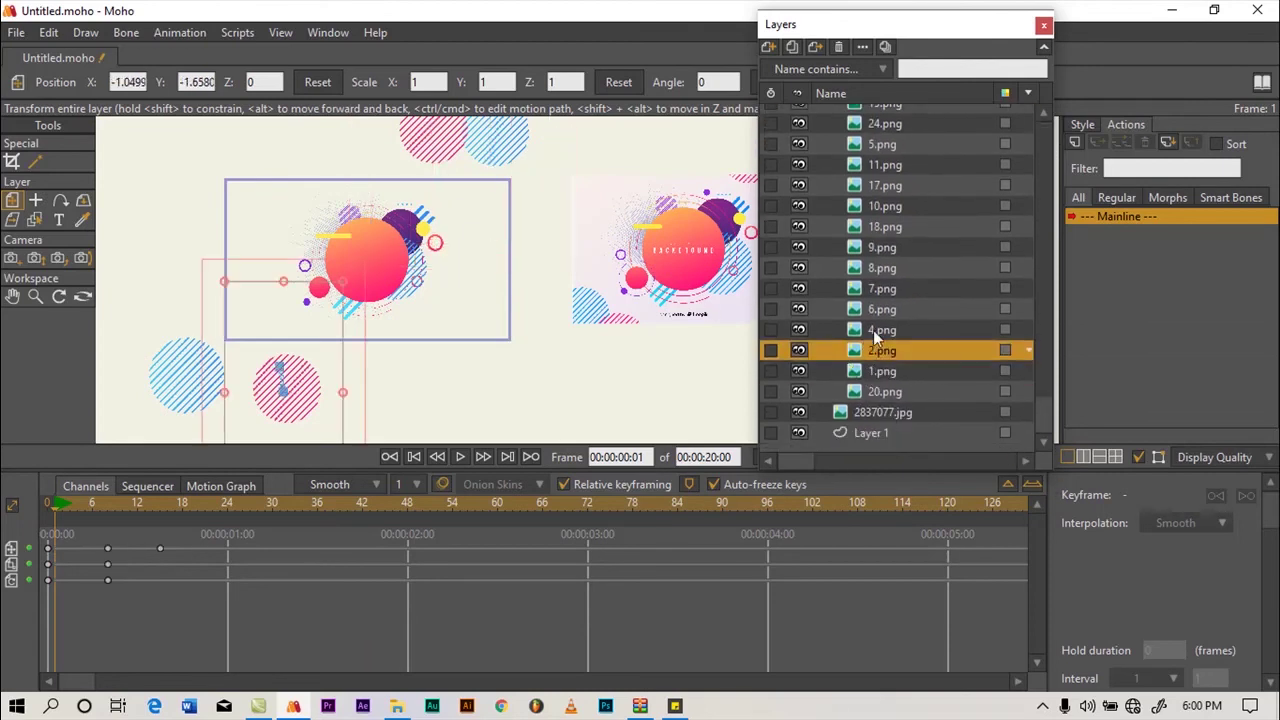
left_click(875, 333)
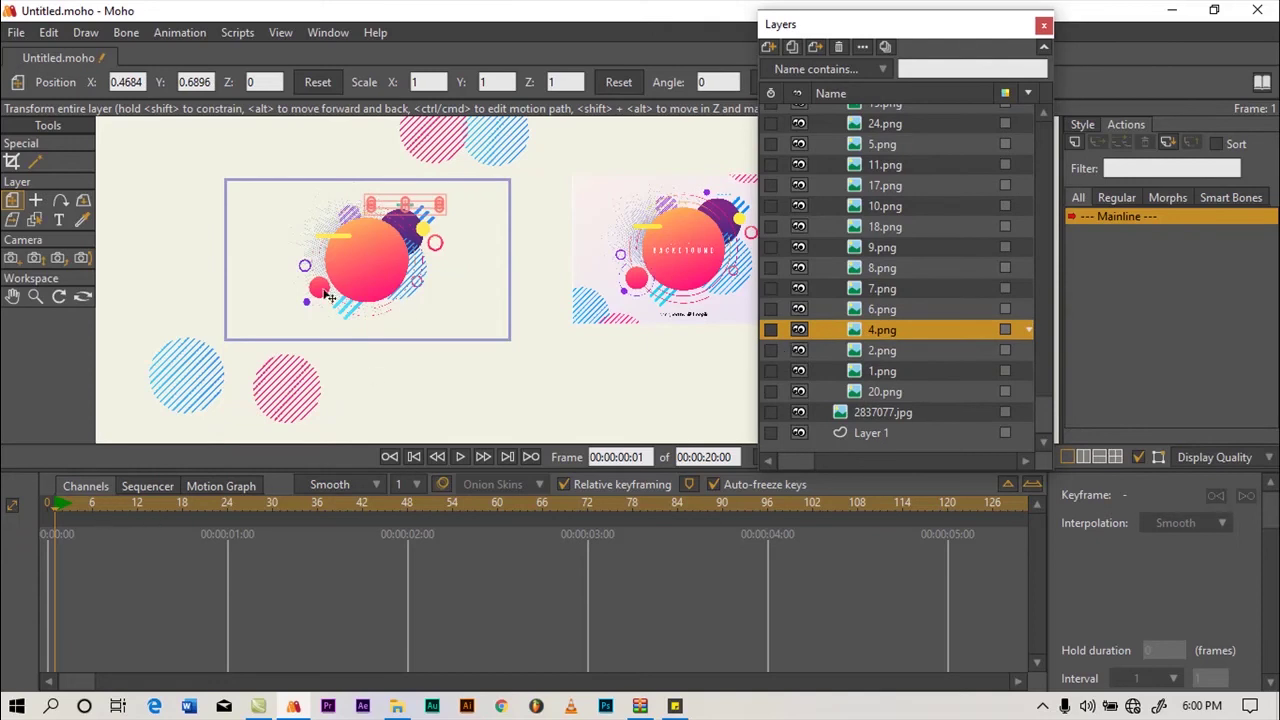
left_click(40, 296)
left_click_drag(470, 255, 425, 397)
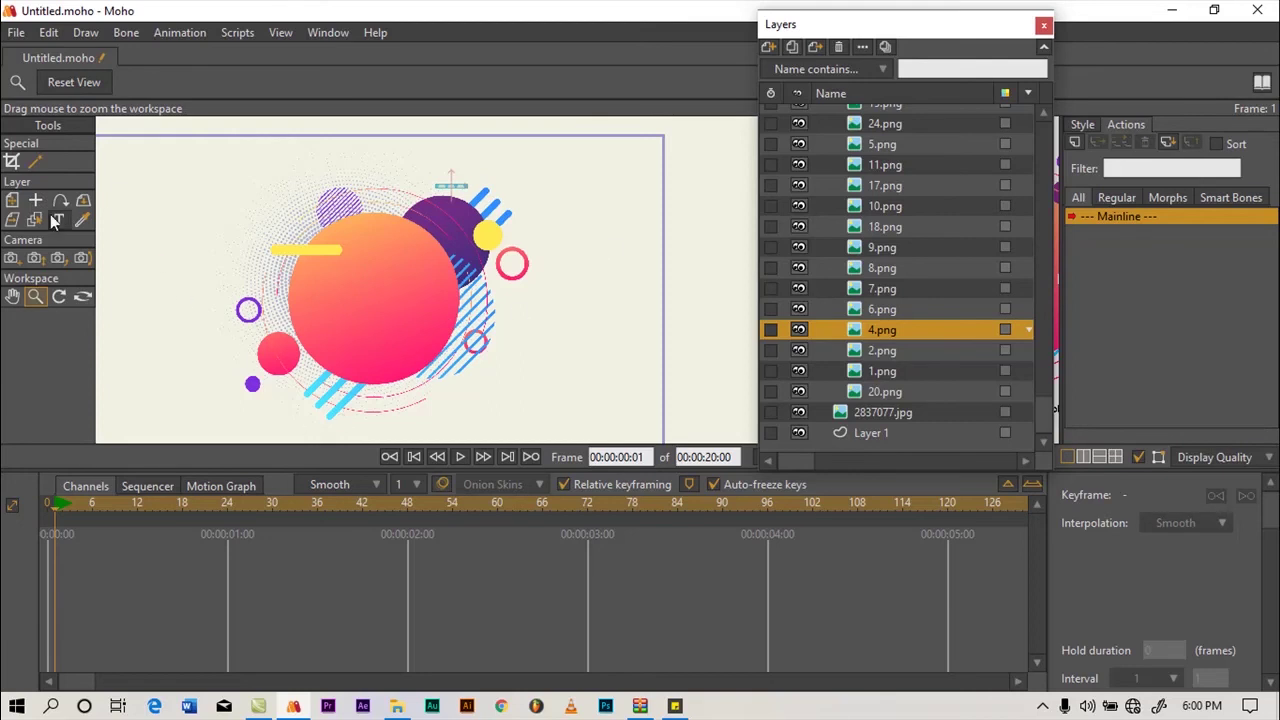
left_click(12, 200)
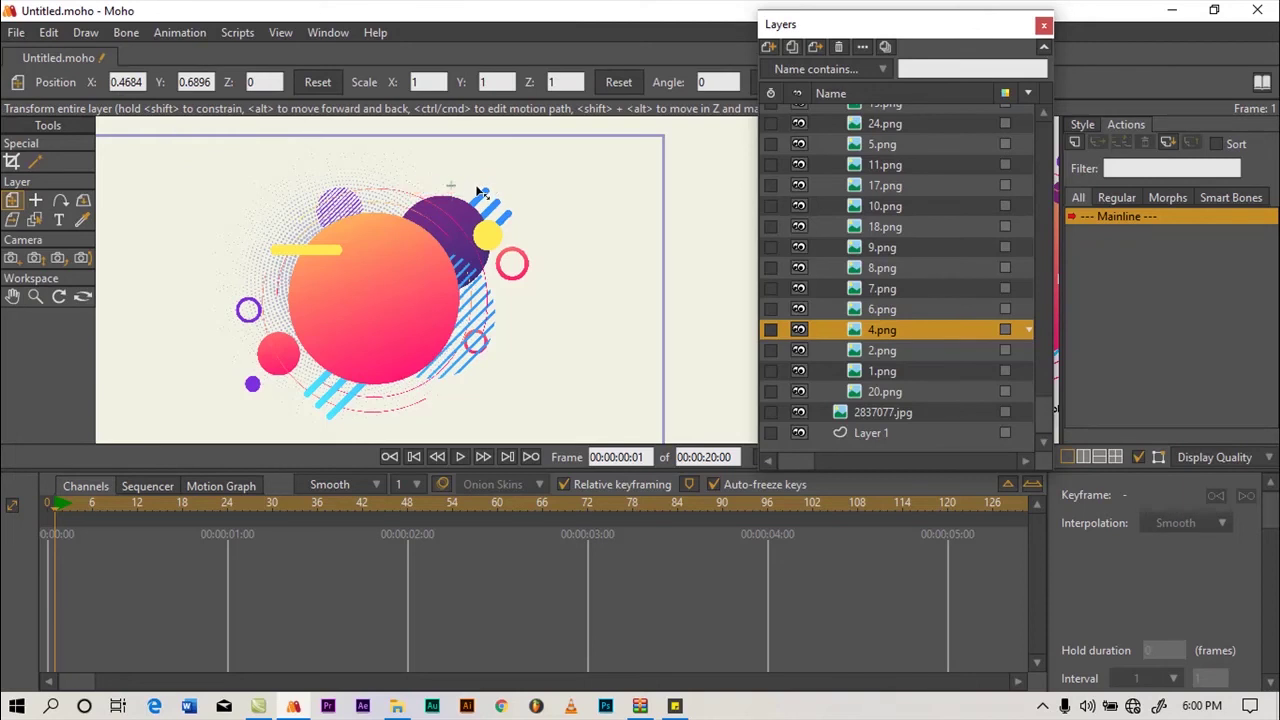
left_click_drag(482, 192, 483, 192)
left_click_drag(58, 506, 121, 506)
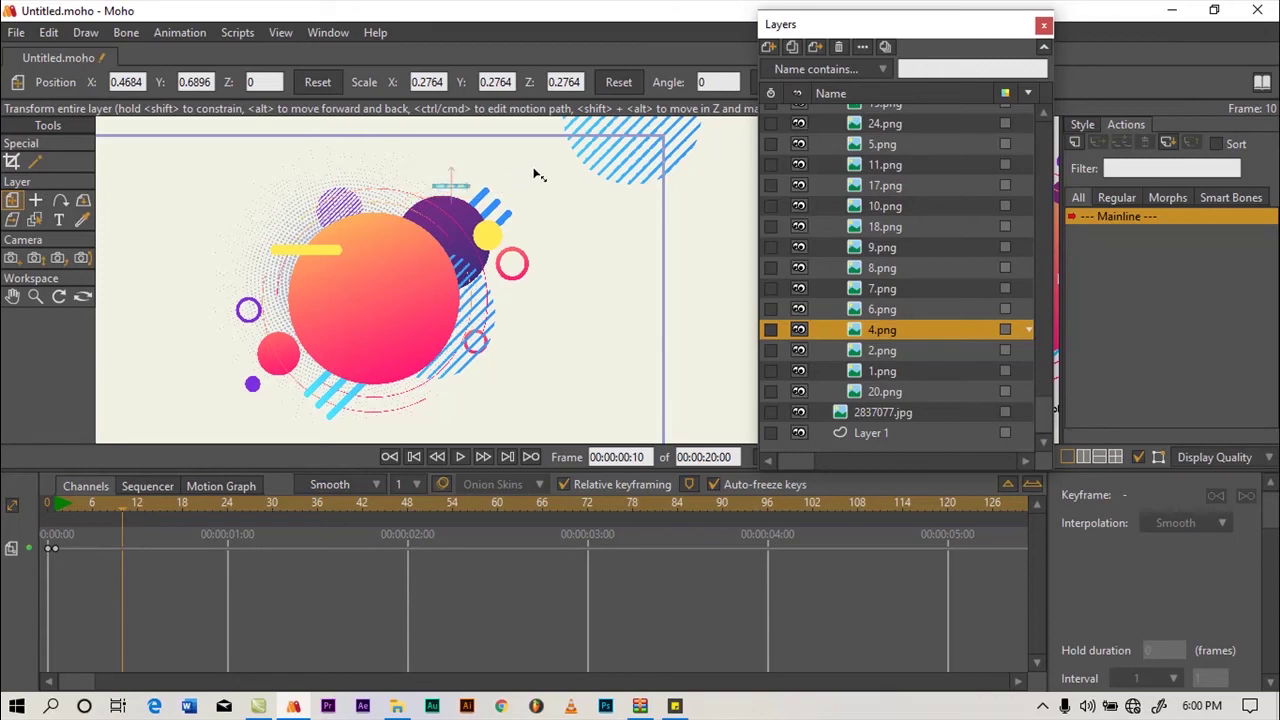
key("ctrl+v")
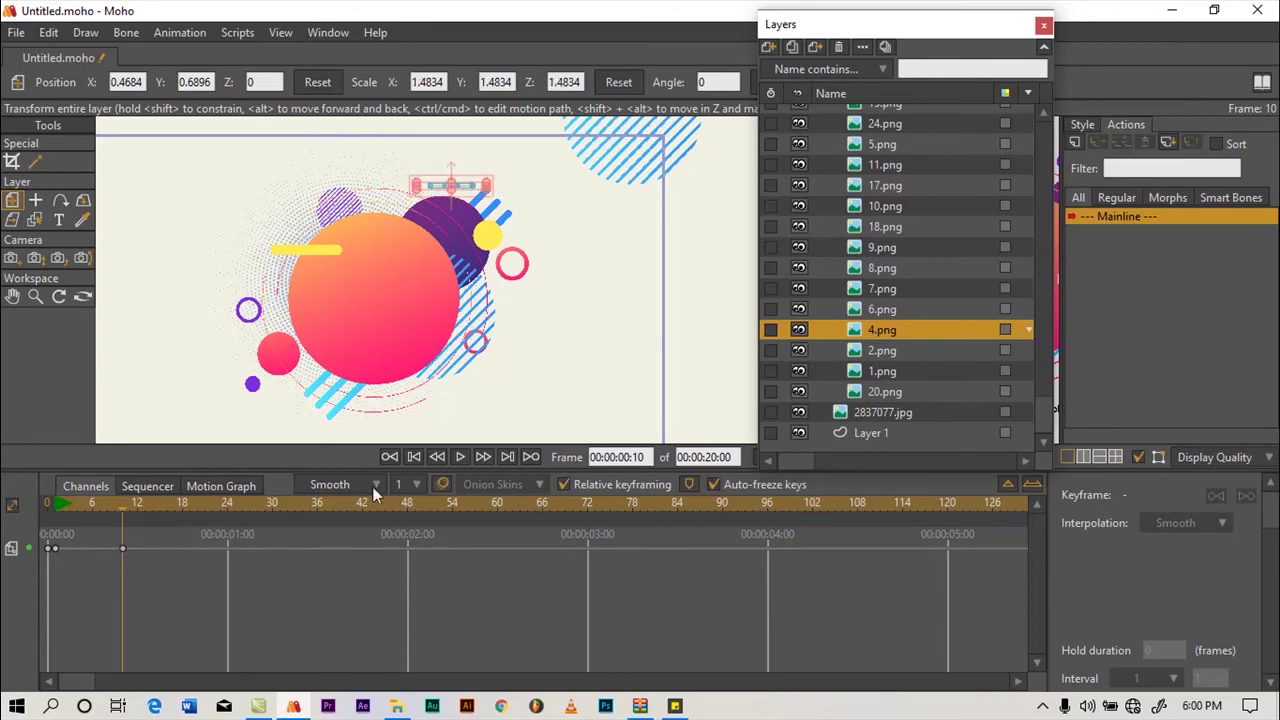
Scale the small purple dot layer 6.png to about 0.16 at frame 1 and about 1.20 at frame 12
left_click(881, 307)
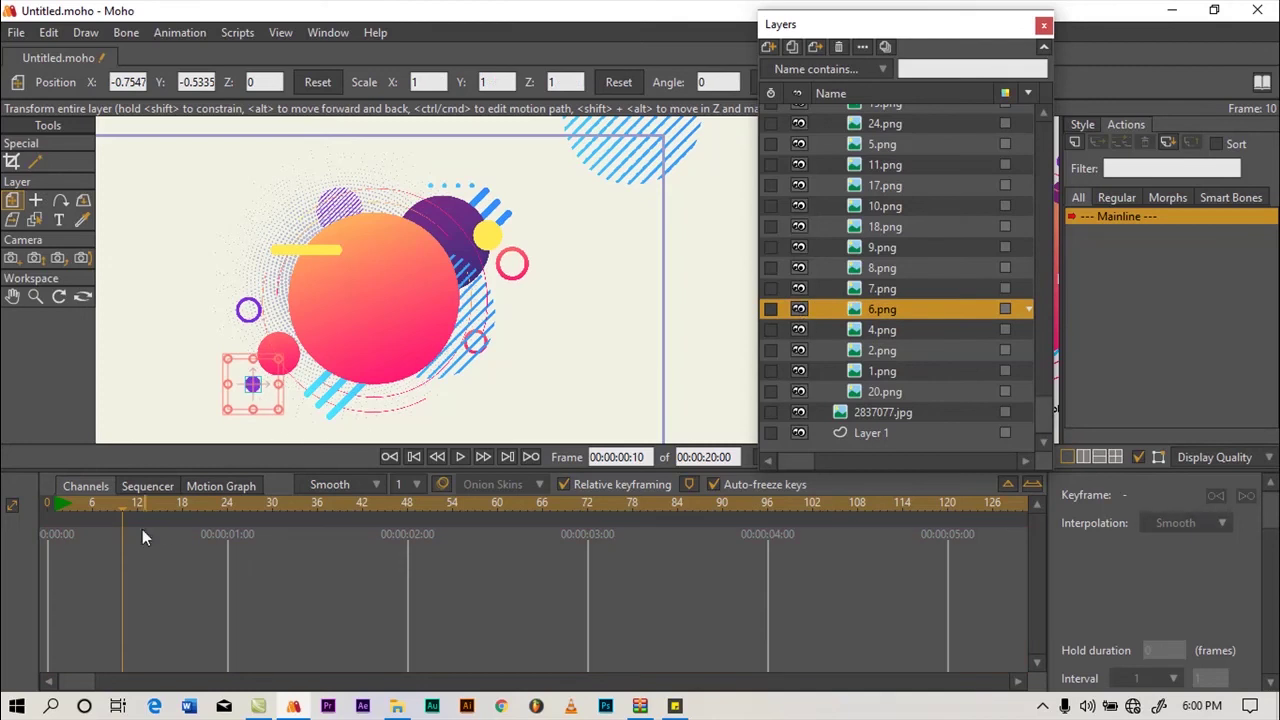
left_click(98, 505)
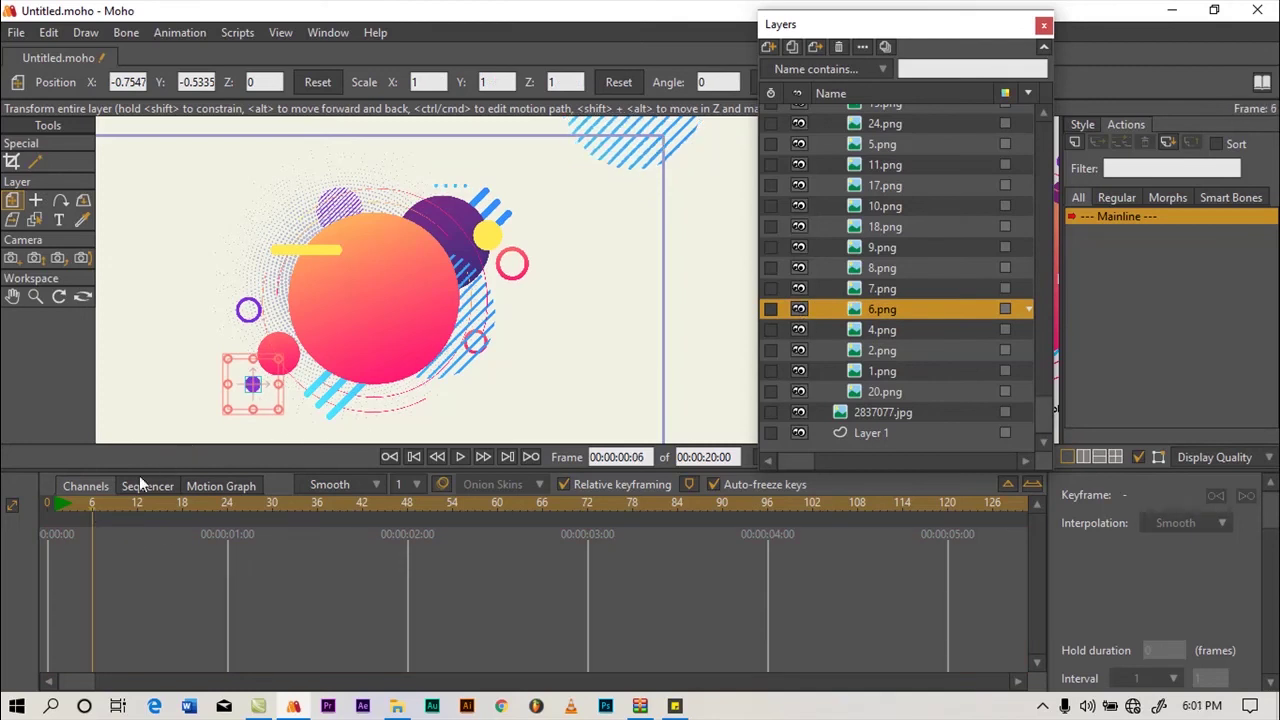
left_click_drag(279, 362, 268, 385)
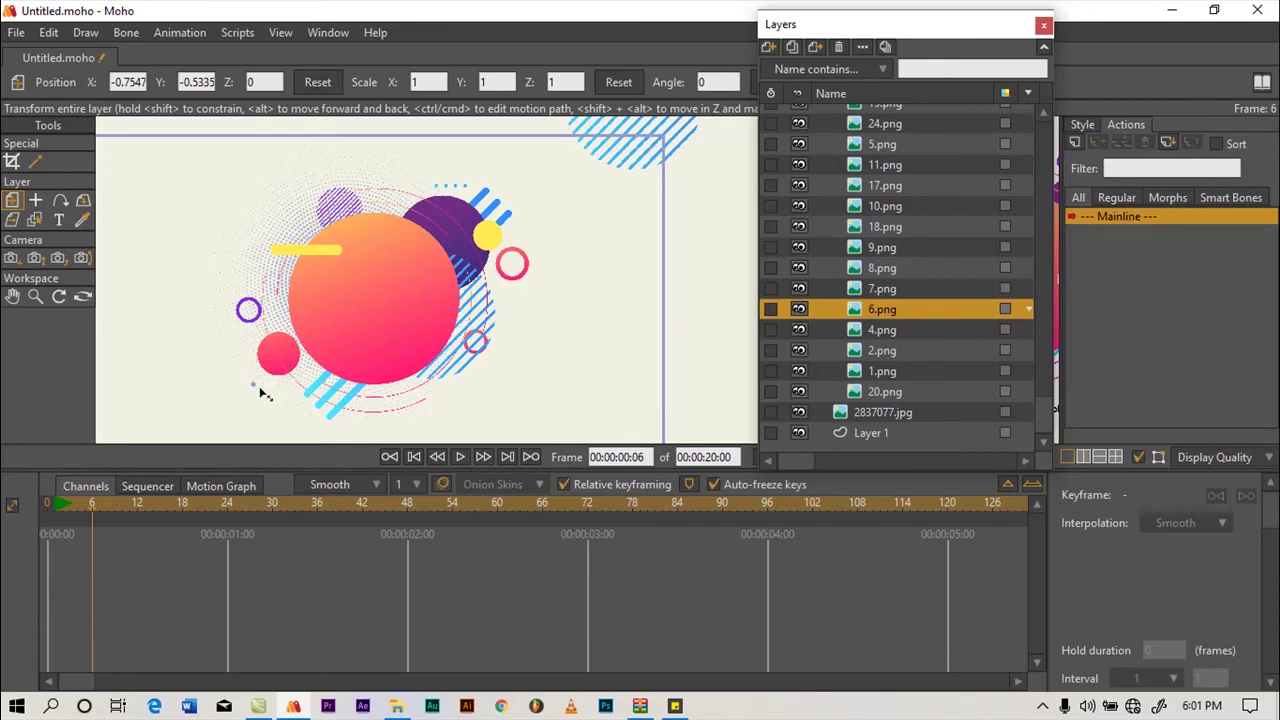
left_click_drag(126, 510, 54, 549)
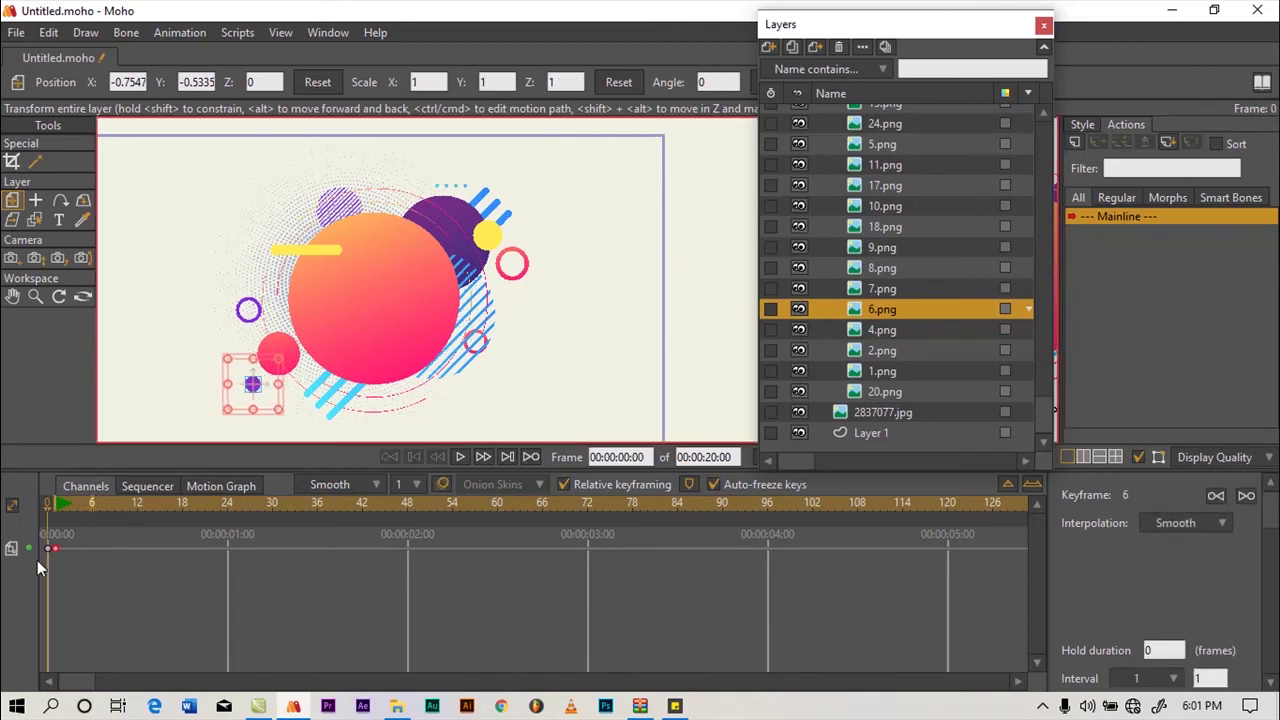
left_click_drag(82, 506, 137, 506)
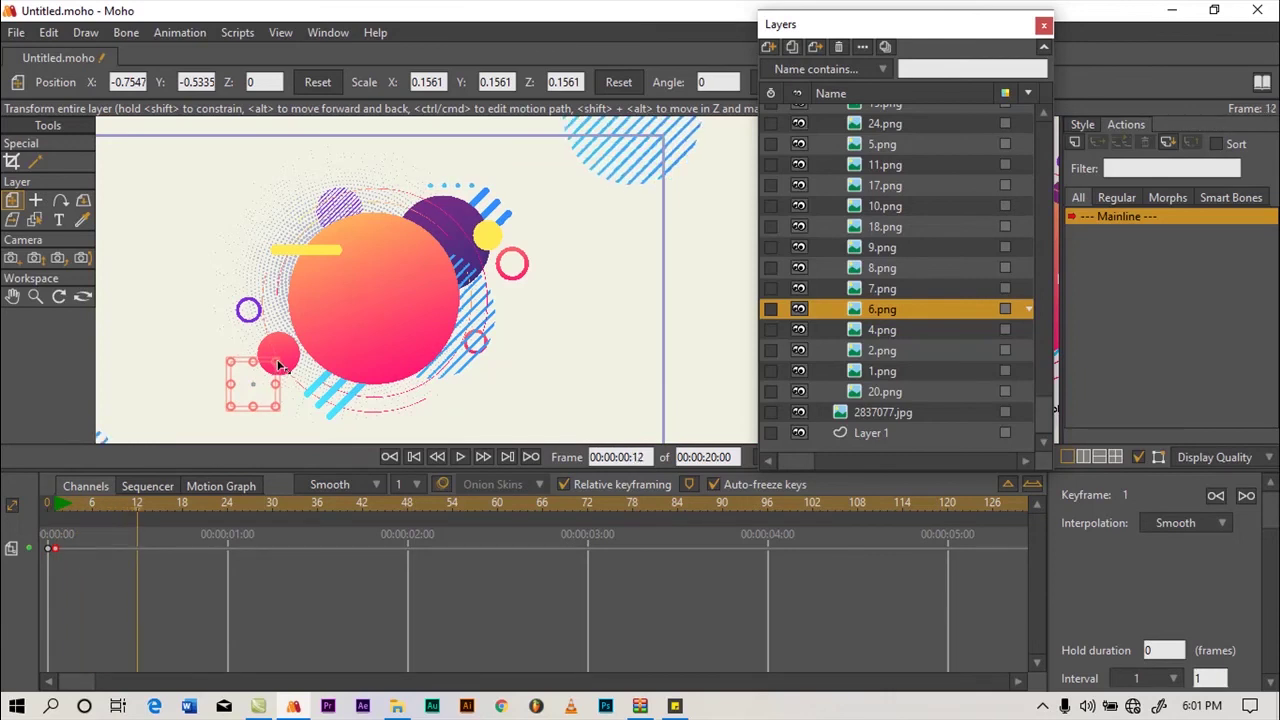
left_click_drag(249, 387, 224, 422)
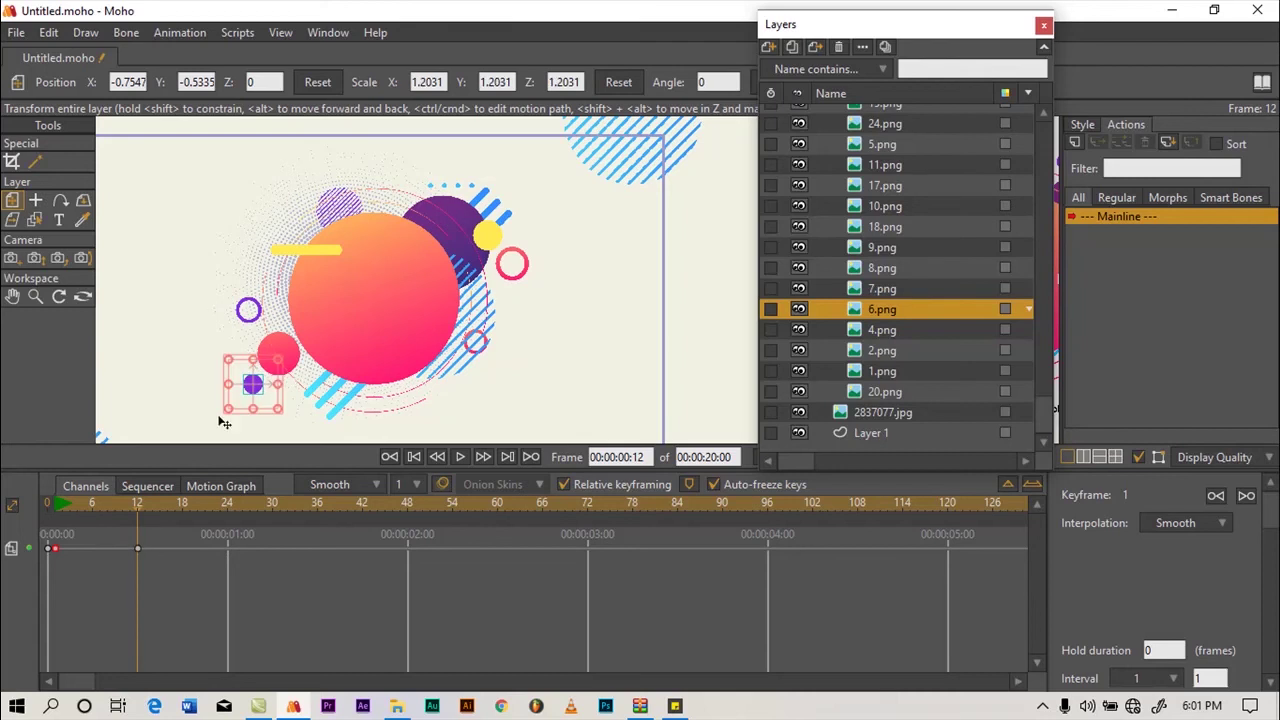
Shift the two scale keyframes of the purple dot layer 6.png to frames 11 and 18
left_click_drag(71, 512, 133, 507)
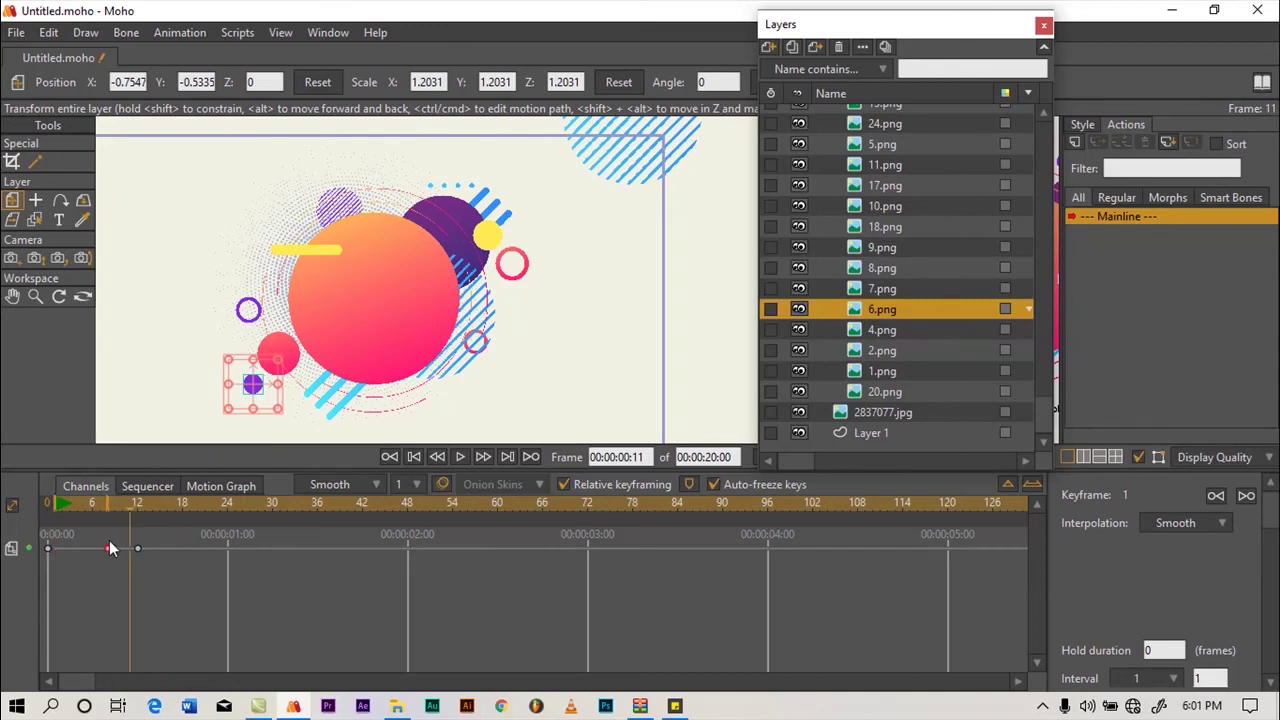
mouse_move(134, 548)
left_mouse_down()
mouse_move(182, 548)
mouse_move(130, 548)
left_mouse_up()
left_click_drag(50, 505, 124, 535)
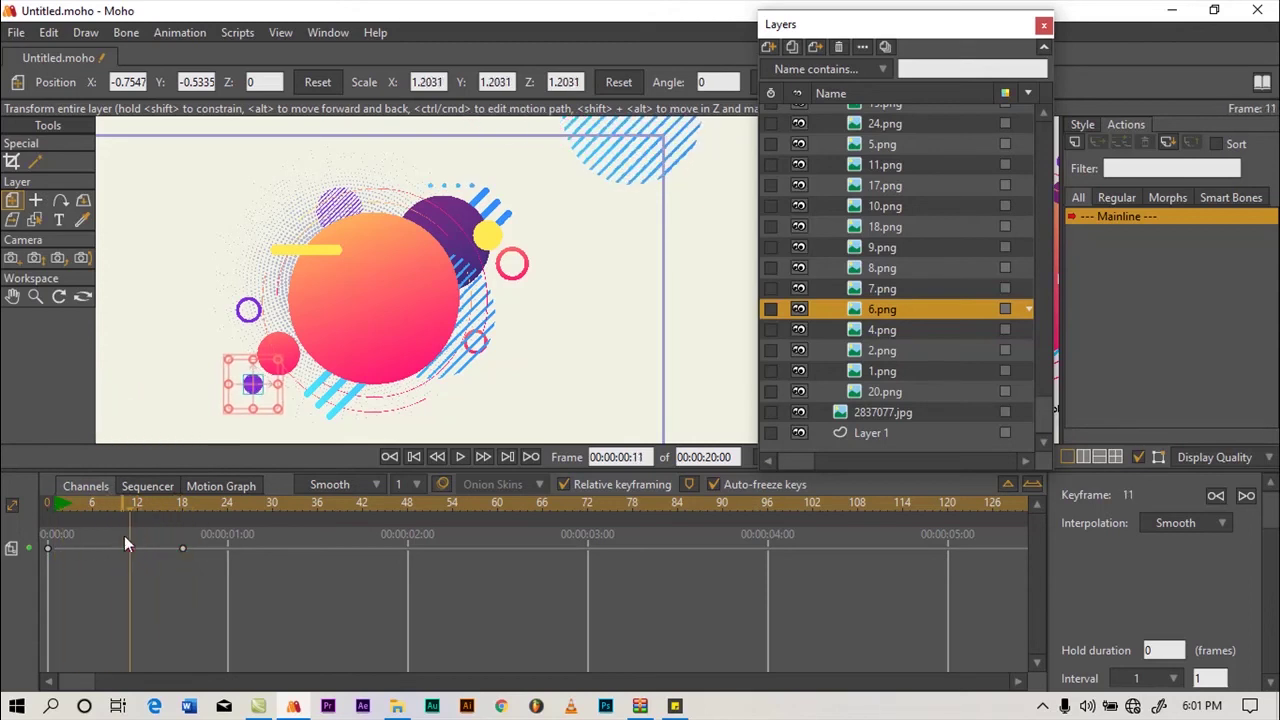
Scale the purple dot layer 6.png down to about 0.18 at frame 0 and preview its growth through frame 21
left_click(45, 509)
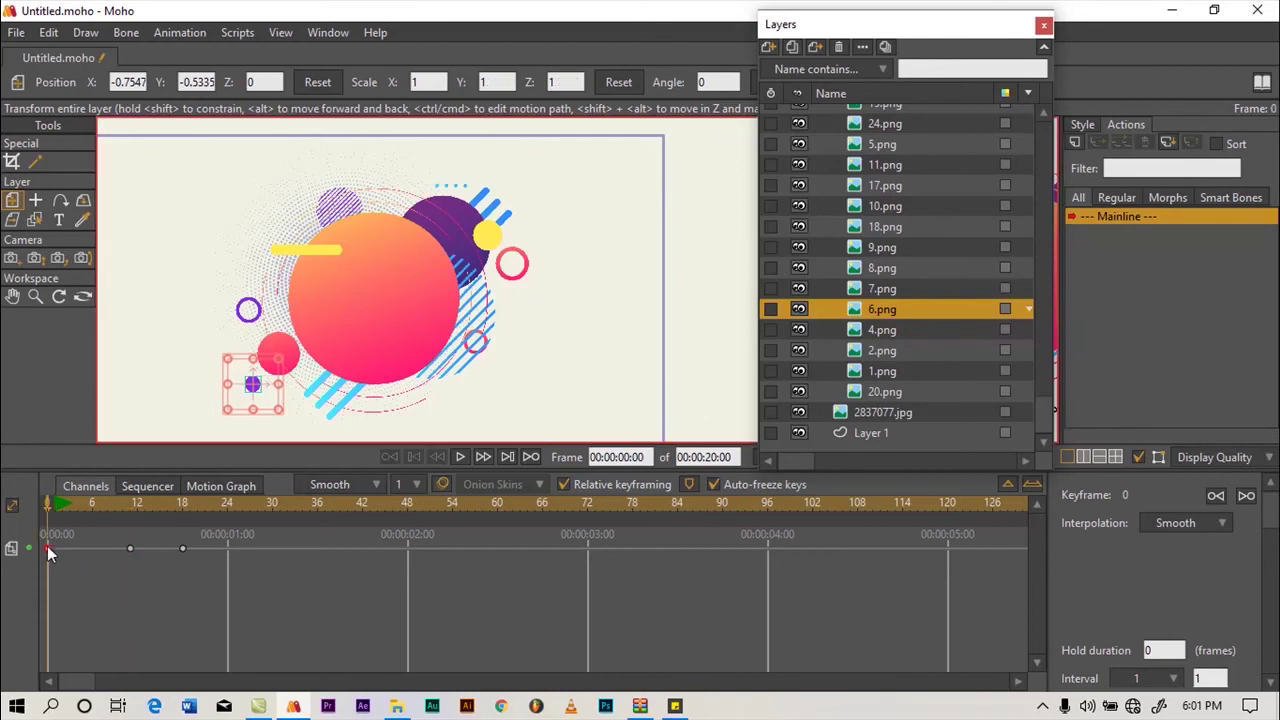
left_click_drag(279, 359, 266, 390)
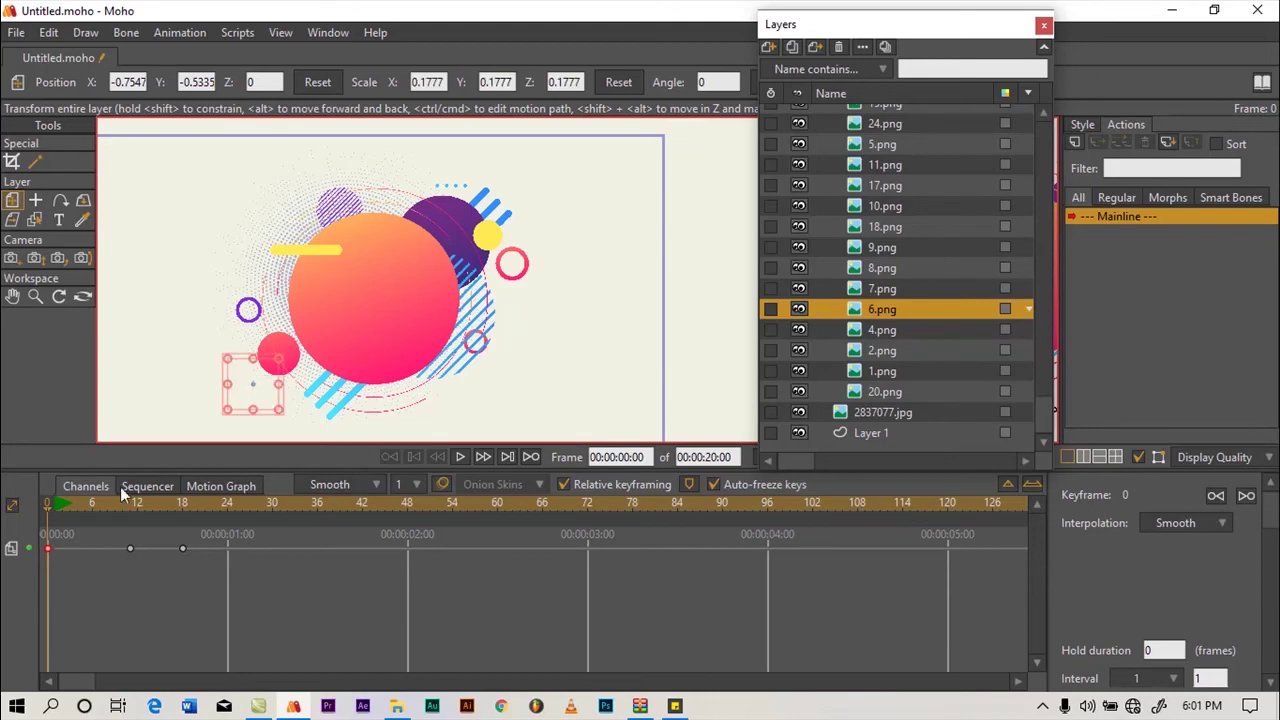
mouse_move(56, 506)
left_mouse_down()
mouse_move(193, 507)
mouse_move(107, 515)
mouse_move(134, 526)
mouse_move(206, 514)
left_mouse_up()
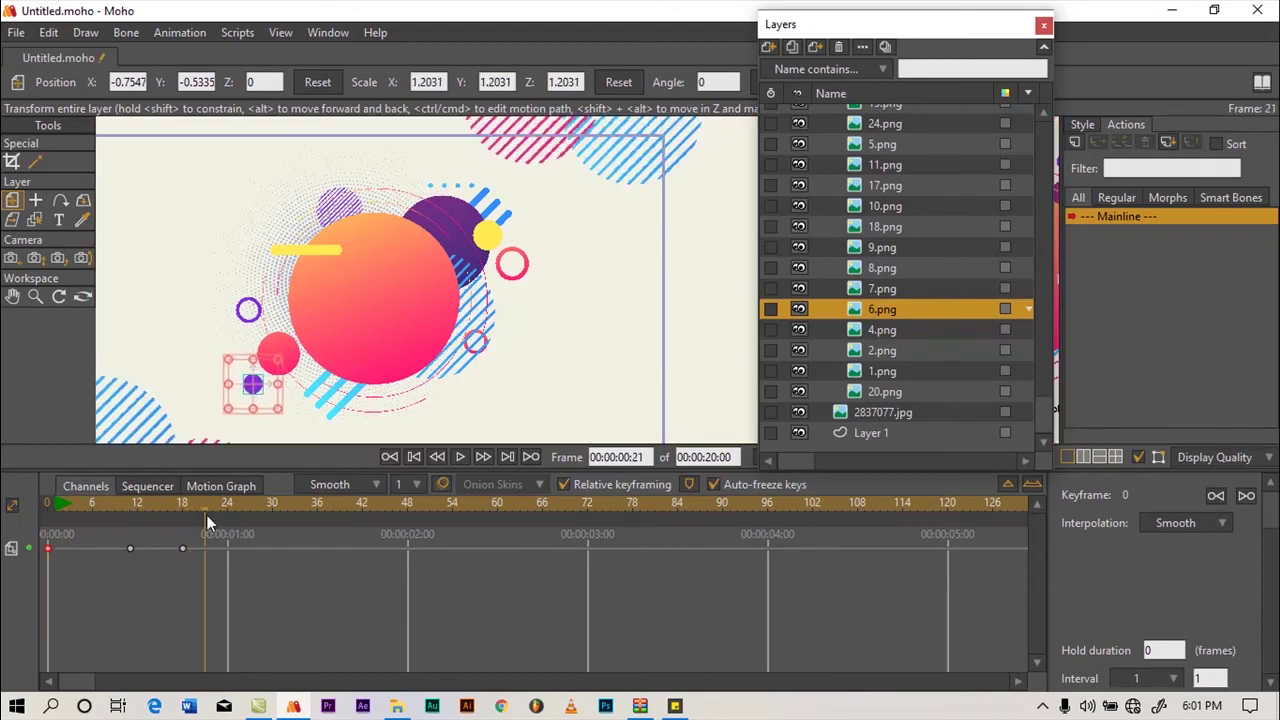
Scale the purple ring layer 7.png to about 0.15 at frame 0, tilt it about -3.8°, and add a keyframe at frame 18
left_click(877, 290)
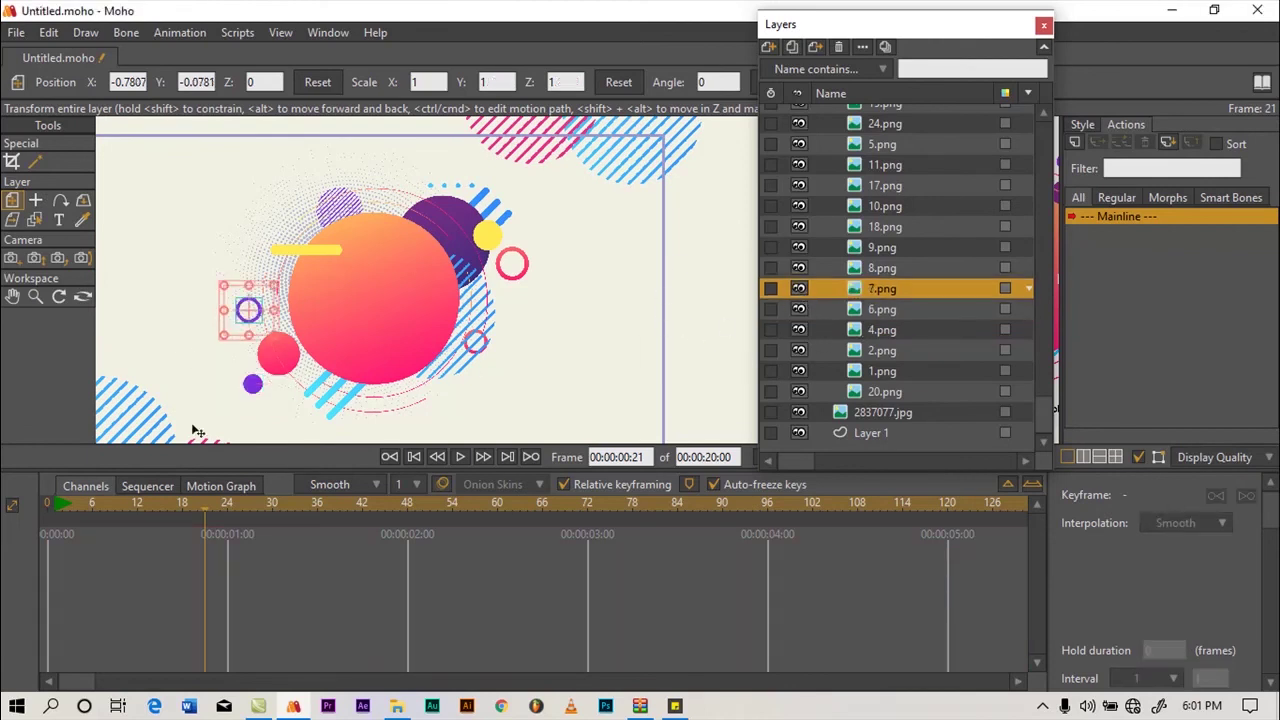
left_click(46, 509)
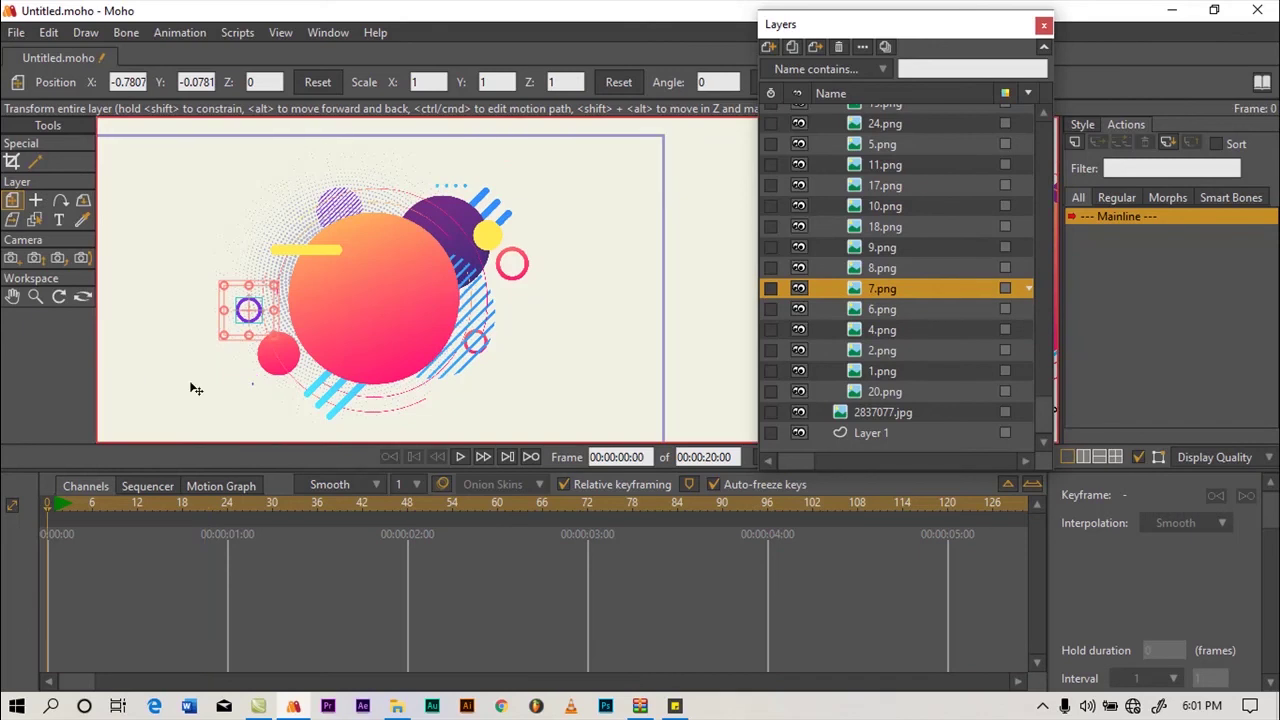
left_click_drag(271, 283, 260, 340)
left_click(182, 503)
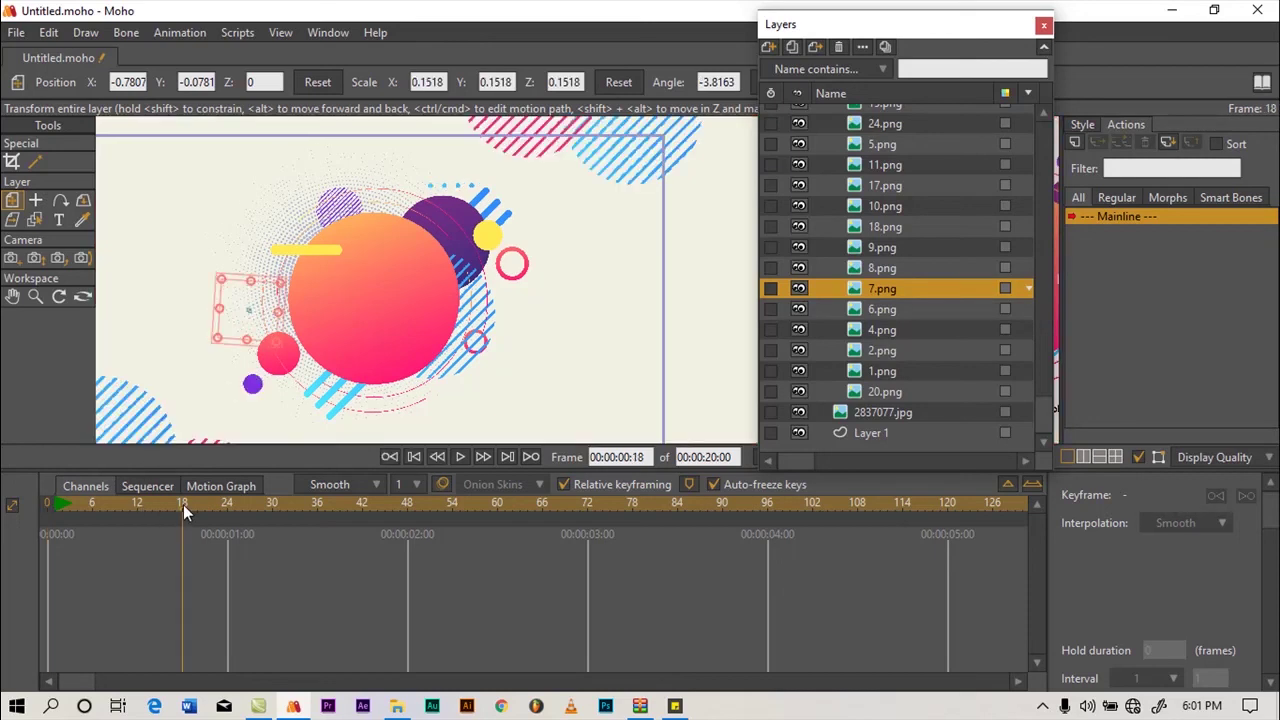
left_click(180, 32)
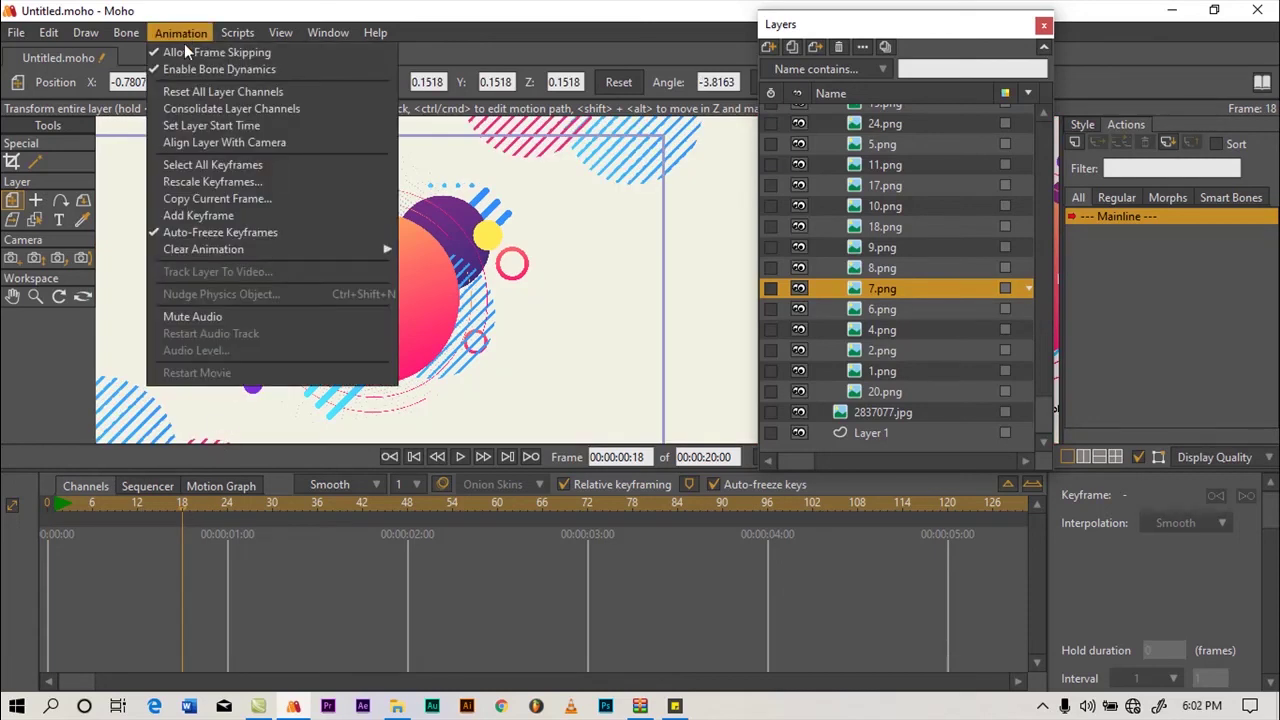
left_click(205, 214)
Scale the purple ring layer 7.png up to about 1.06 and rotate it to about -97.4° at frame 24
left_click_drag(212, 503, 228, 503)
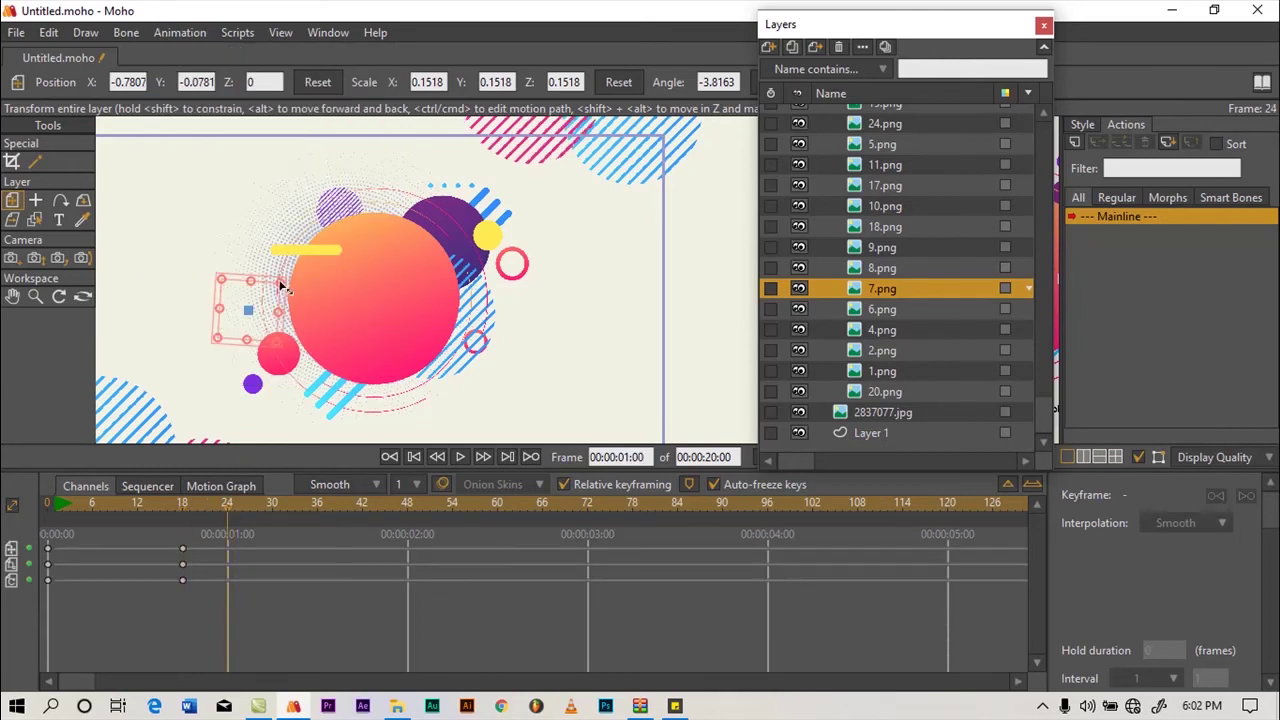
left_click_drag(369, 245, 368, 246)
left_click_drag(276, 302, 230, 538)
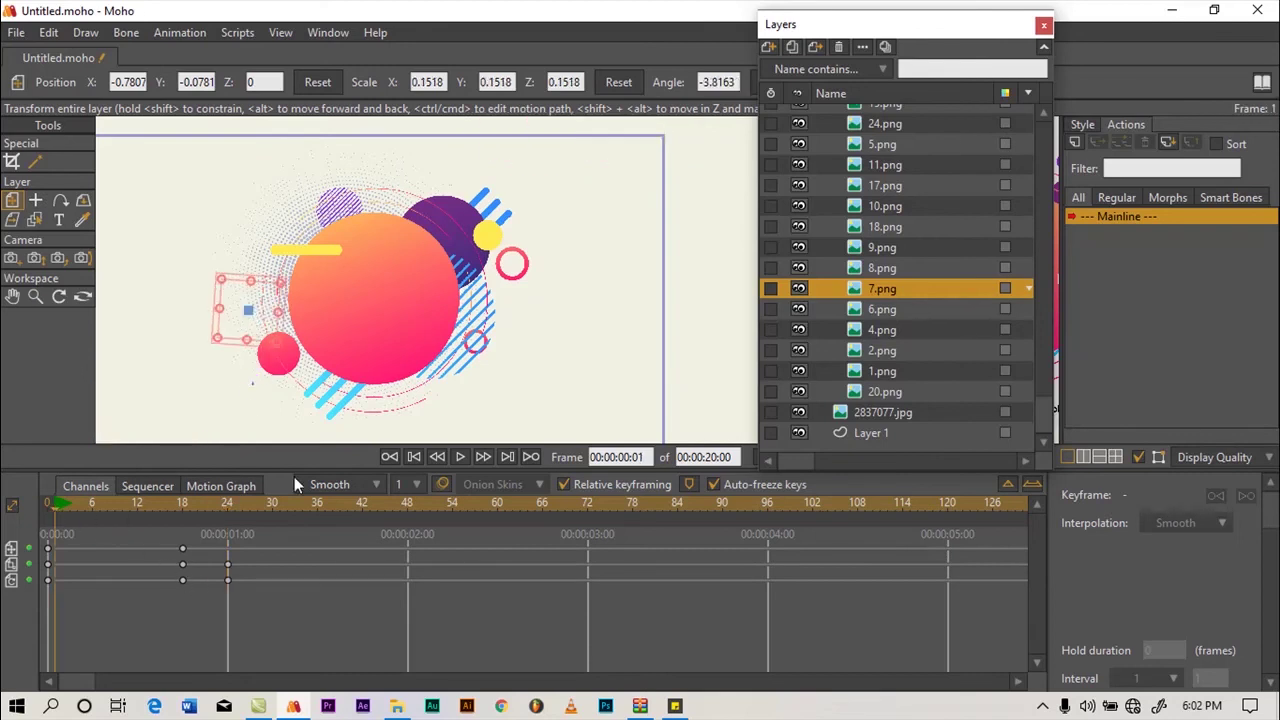
Play the animation from frame 1 to check how the purple ring scales and rotates
left_click(460, 456)
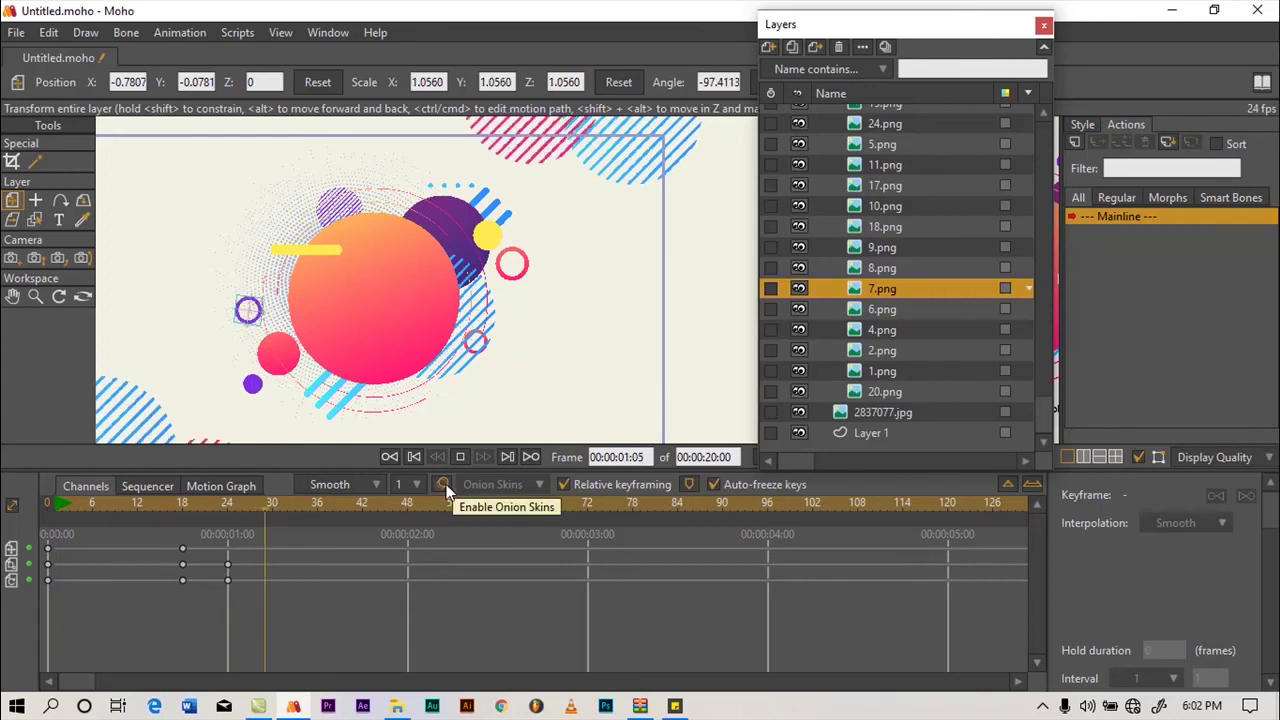
left_click(460, 456)
left_click_drag(182, 522, 137, 523)
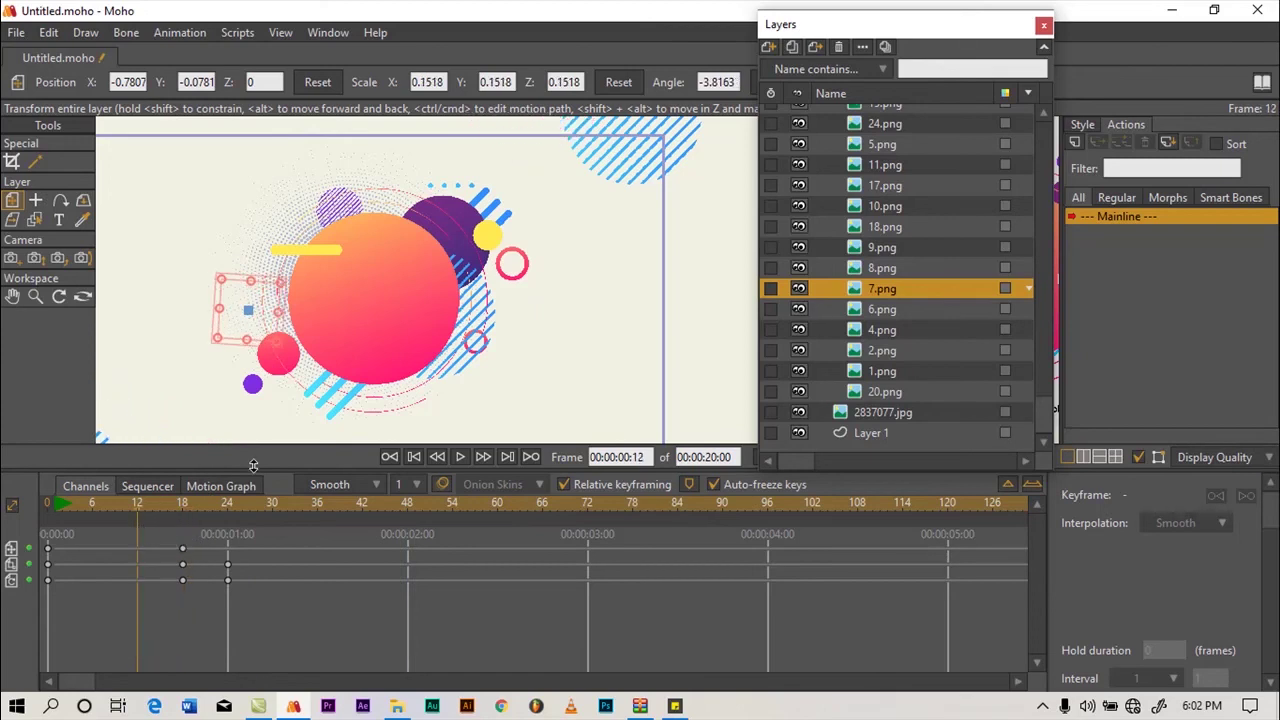
Scale the lower pink ring layer 8.png to about 0.19 at frame 0 and add a keyframe at frame 9
left_click(805, 270)
left_click(801, 268)
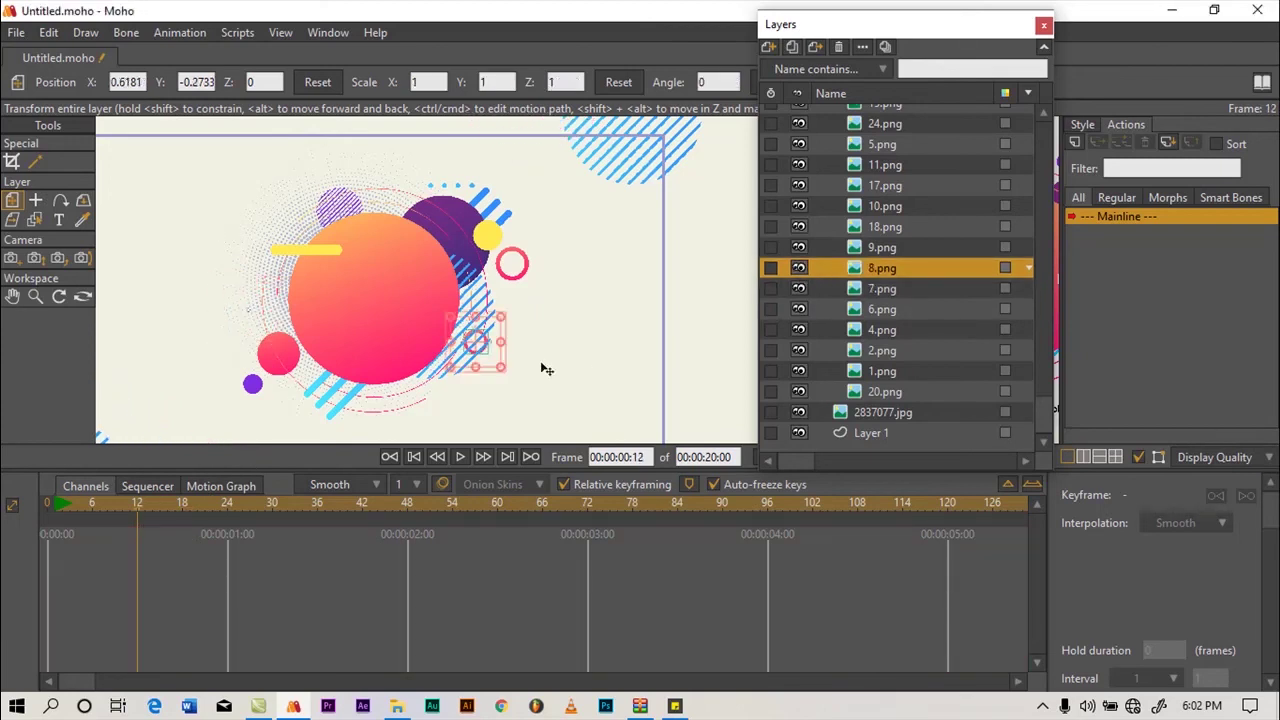
left_click(43, 503)
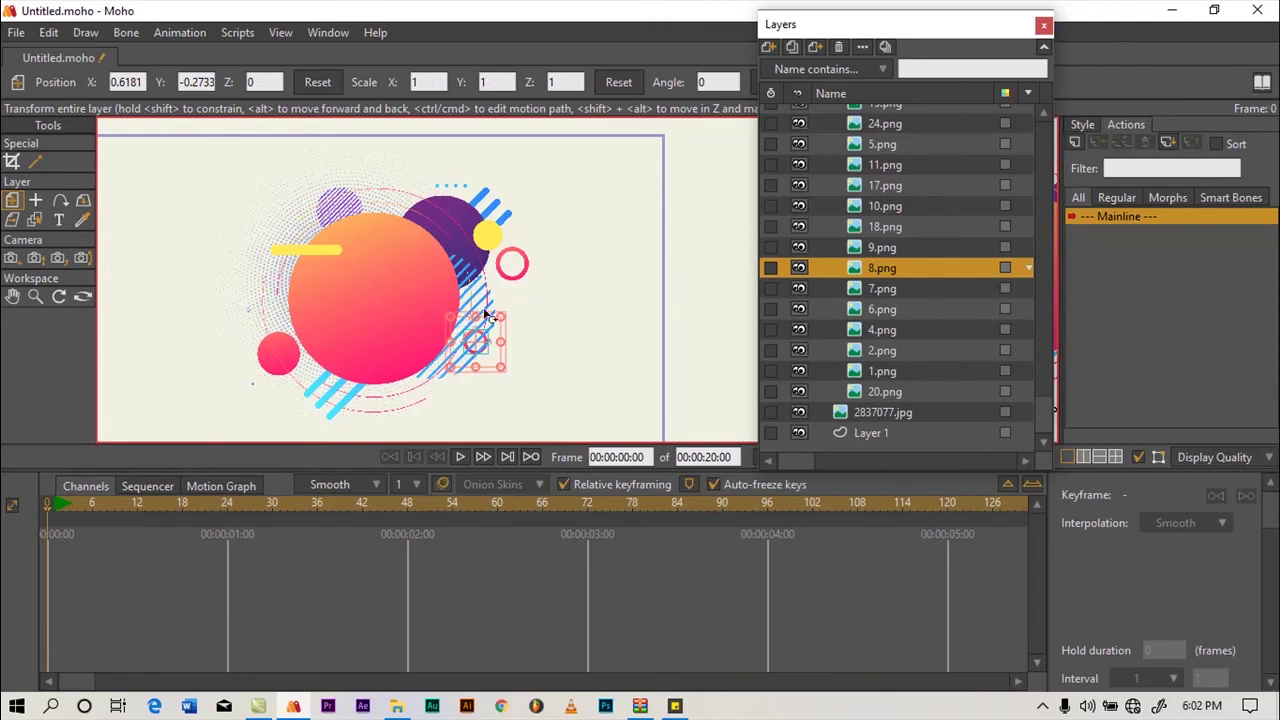
left_click_drag(505, 325, 487, 344)
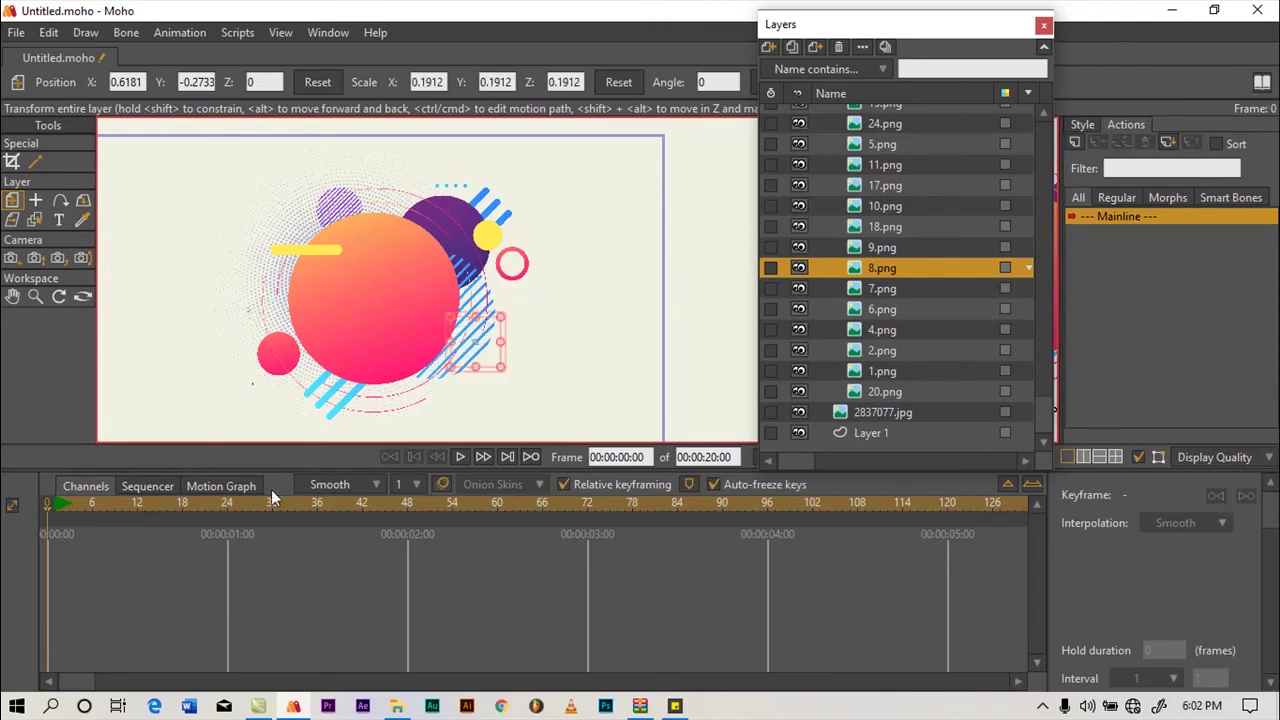
left_click(113, 508)
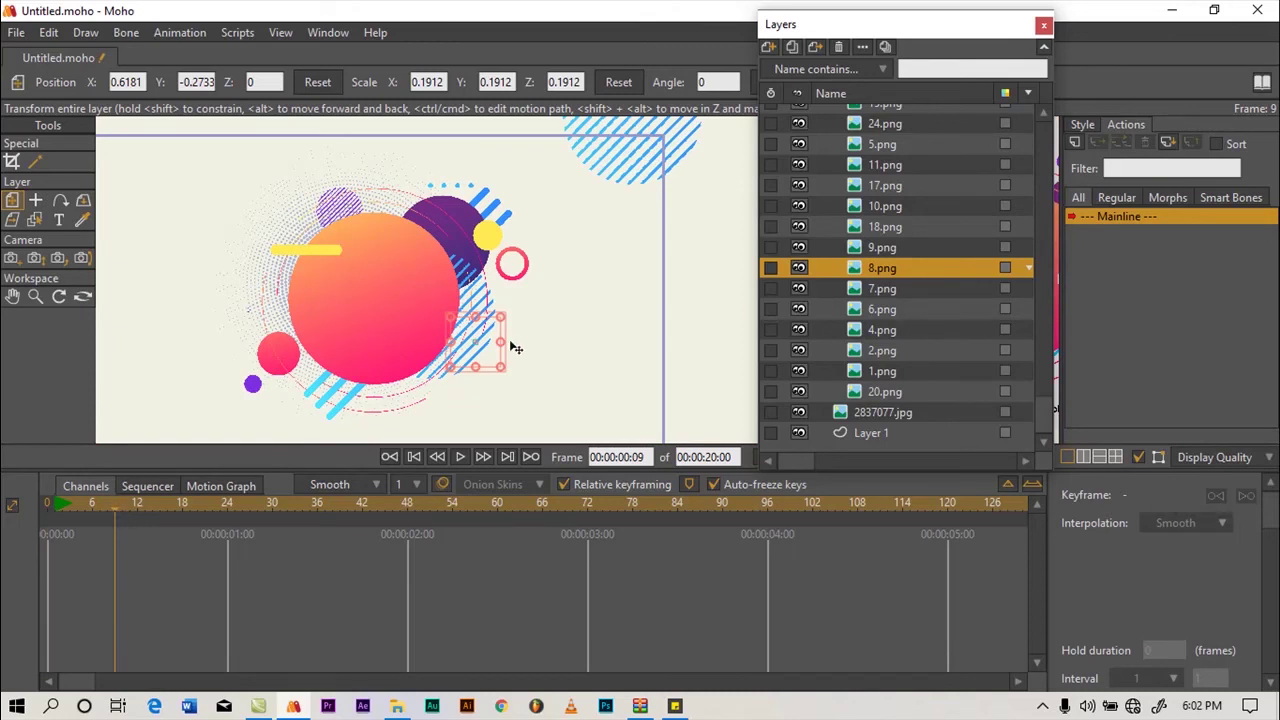
left_click(174, 38)
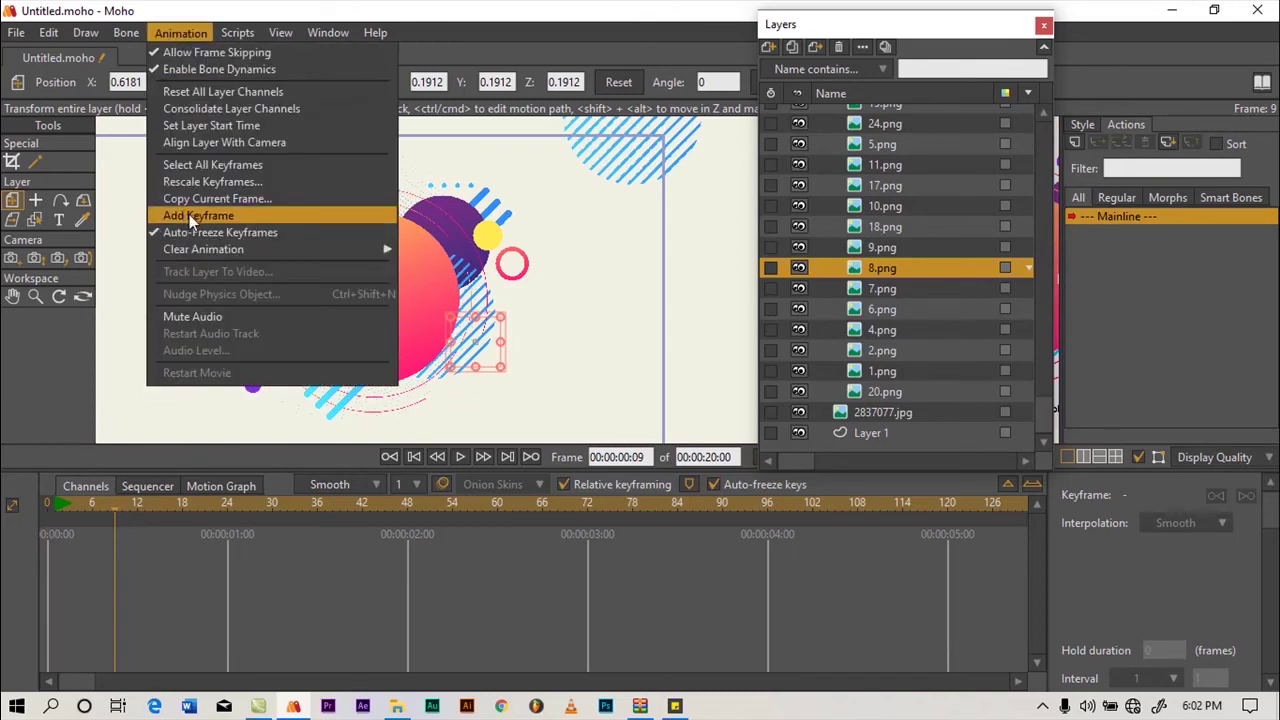
left_click(189, 214)
Scale the lower pink ring layer 8.png up to about 0.97 and rotate it to about 180.7° at frame 15
left_click(140, 504)
left_click_drag(140, 504, 159, 509)
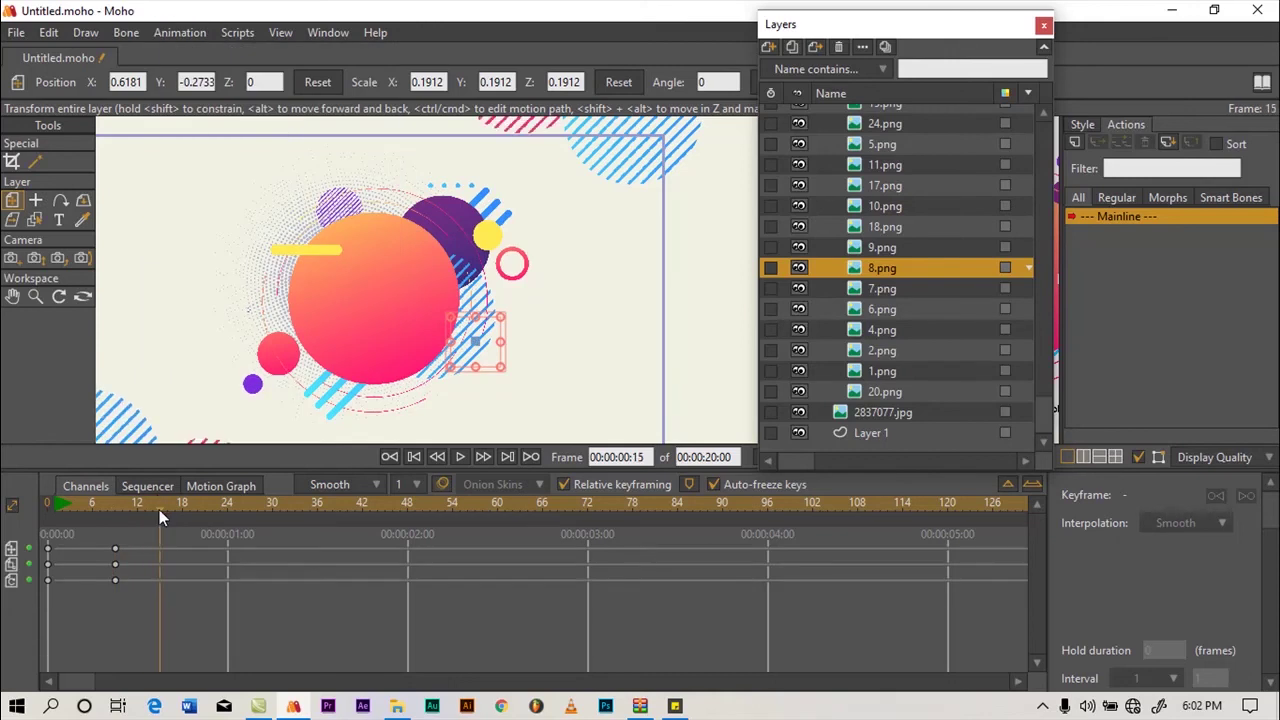
left_click_drag(502, 317, 620, 238)
left_click_drag(502, 334, 449, 356)
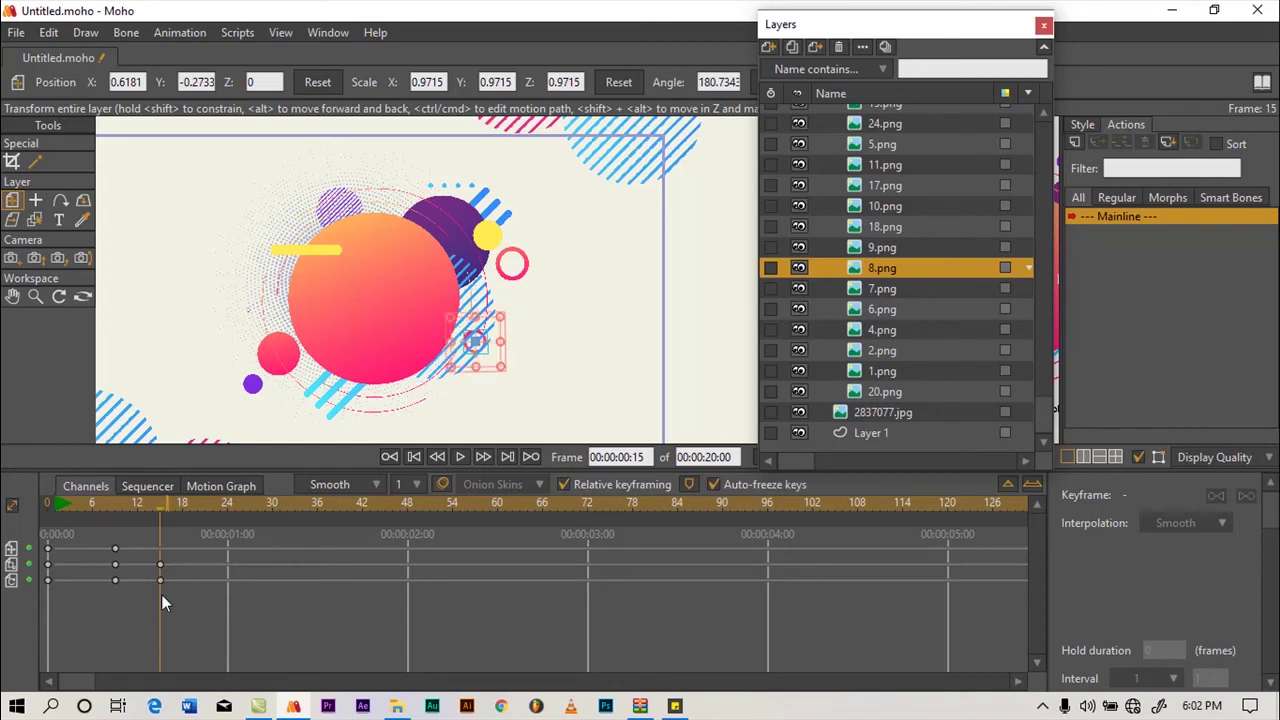
Play the animation from the start and scrub to frame 12 to check the lower pink ring's growth and rotation
left_click(57, 507)
left_click(462, 456)
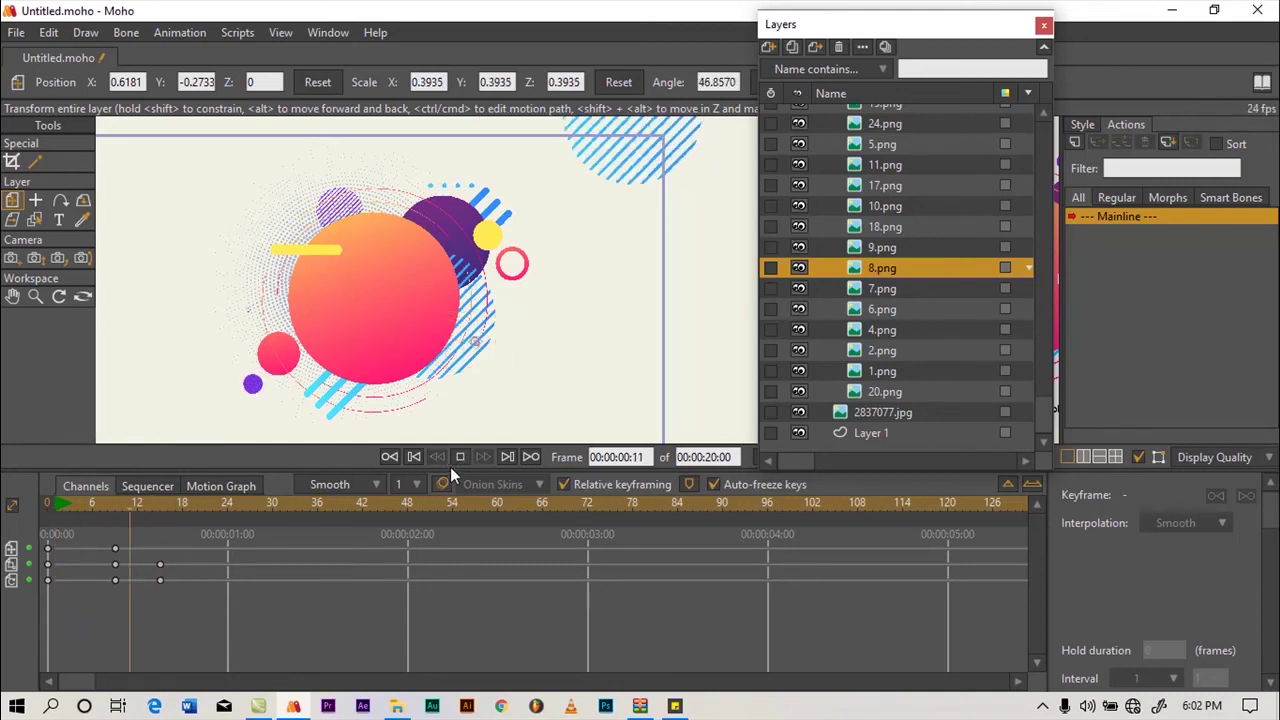
left_click(461, 457)
left_click_drag(75, 509, 137, 523)
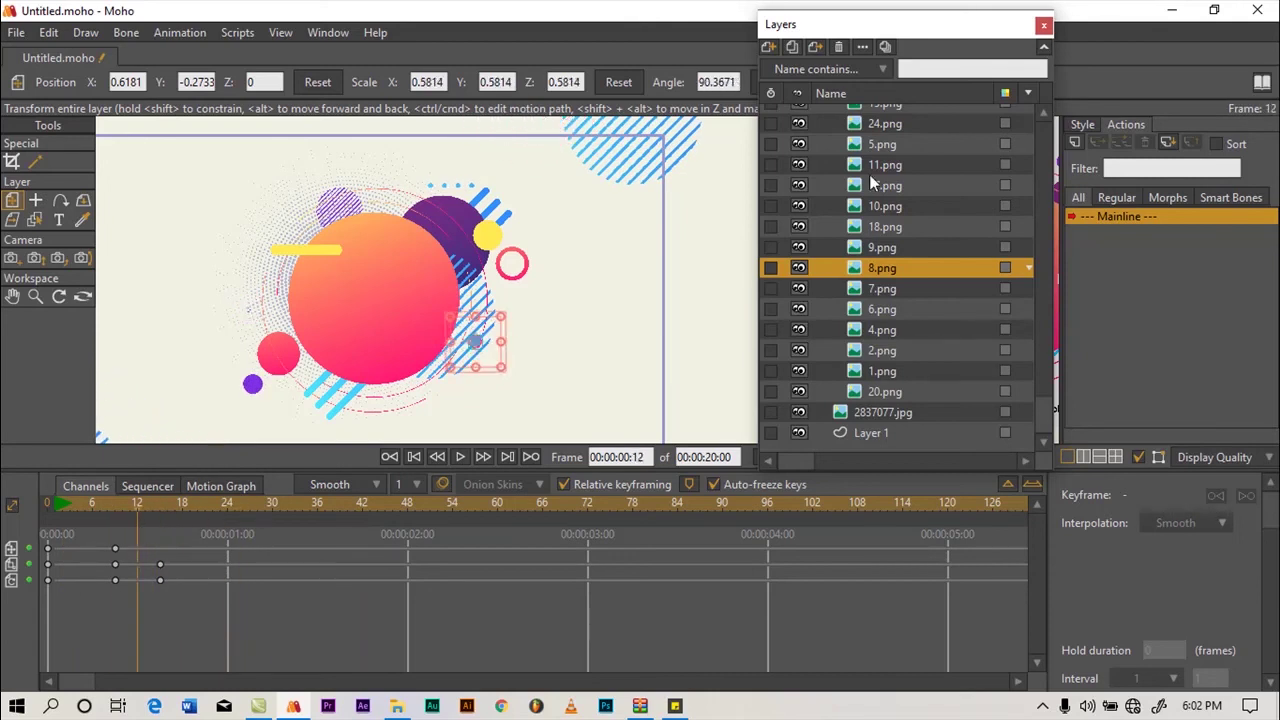
Scale the upper pink ring layer 9.png to about 0.15 at frame 0 and add a keyframe at frame 12
left_click(878, 249)
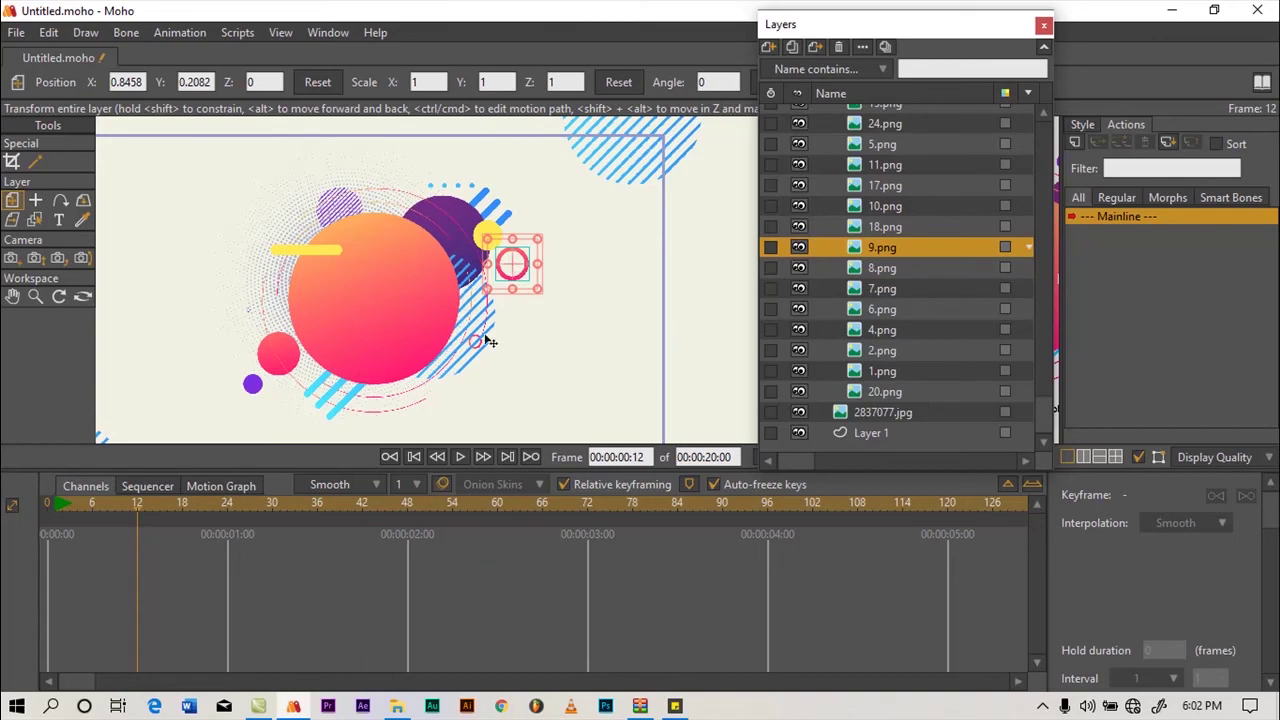
left_click(183, 33)
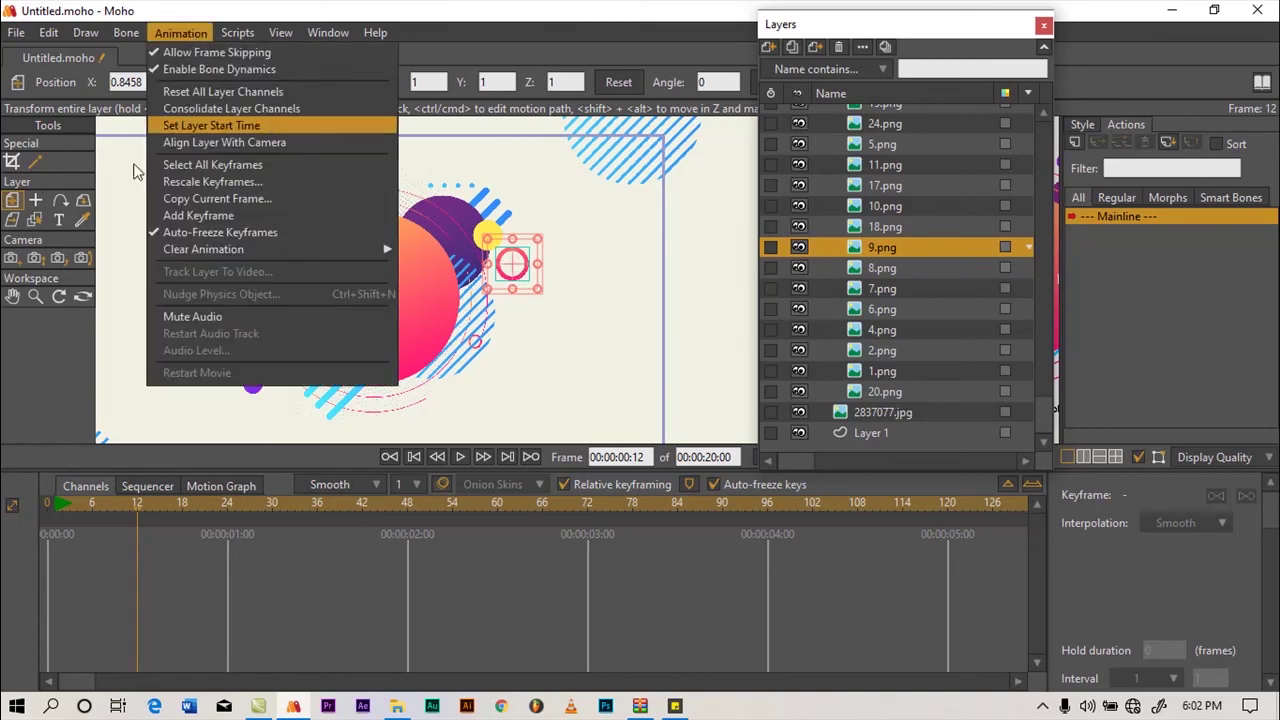
left_click(49, 503)
left_click_drag(540, 244, 516, 266)
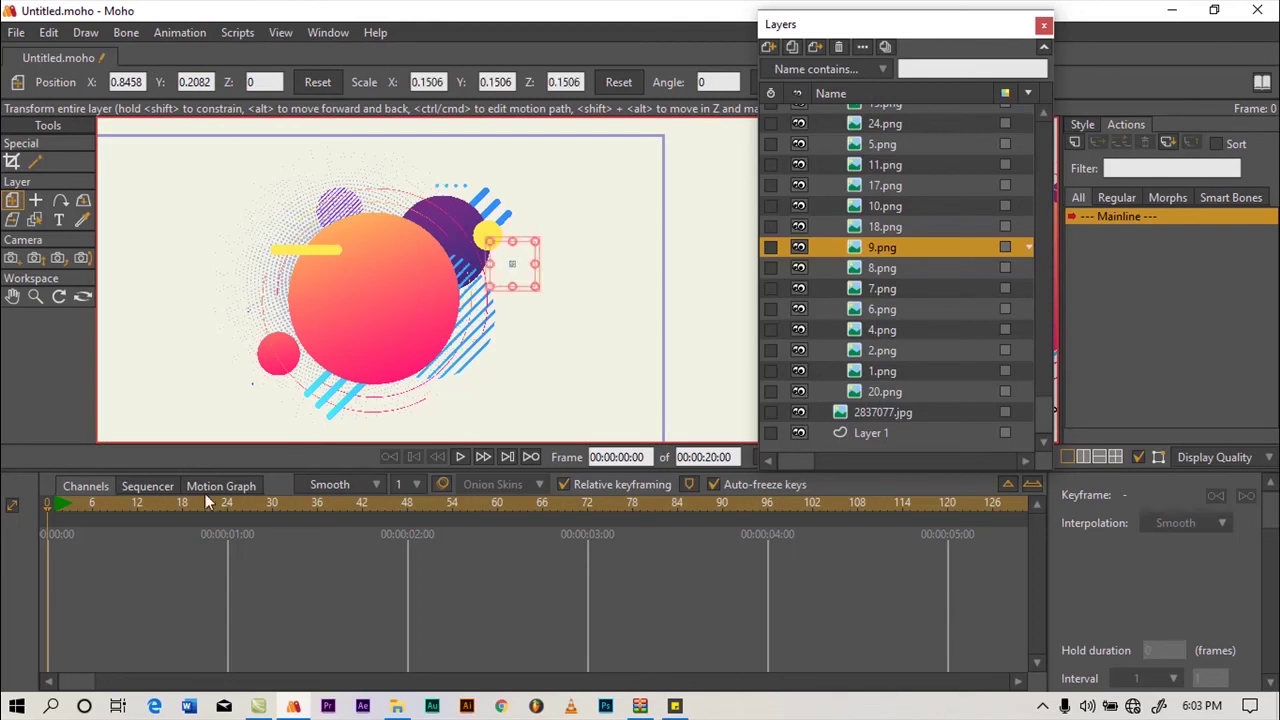
left_click(137, 503)
left_click(172, 36)
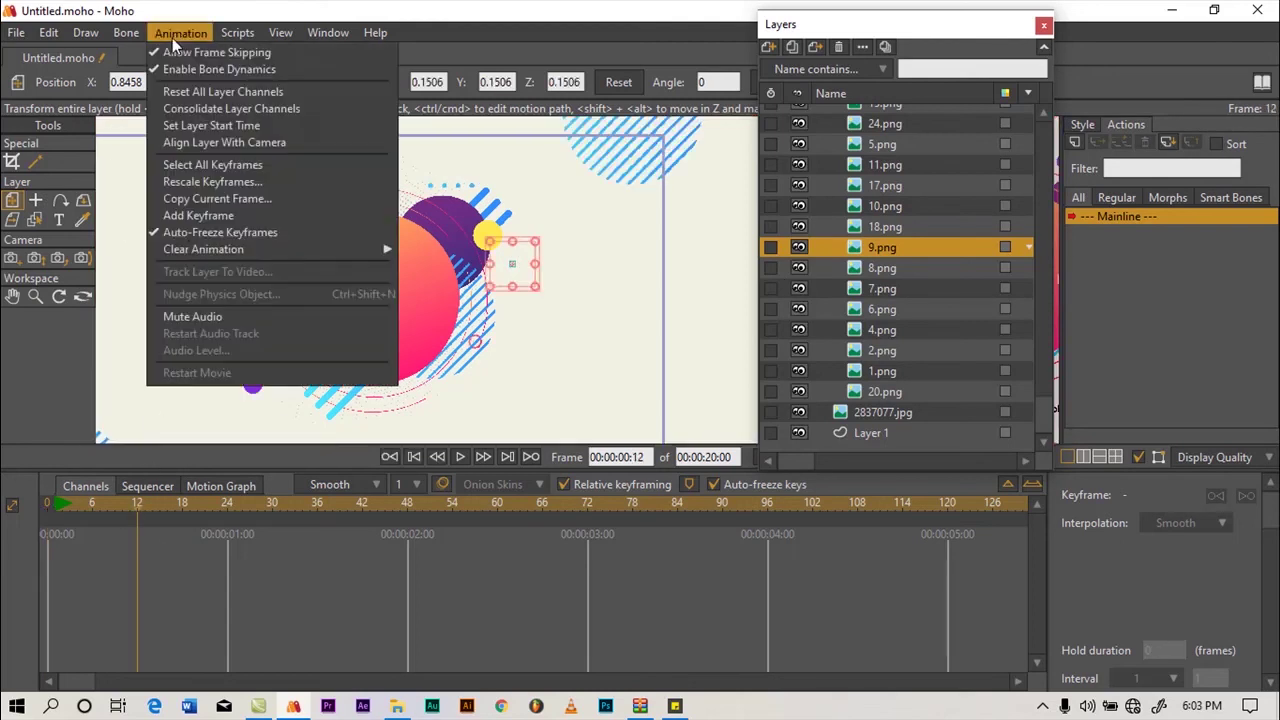
left_click(195, 215)
Scale the upper pink ring layer 9.png up to about 0.92 at frame 18
left_click(167, 503)
left_click(195, 503)
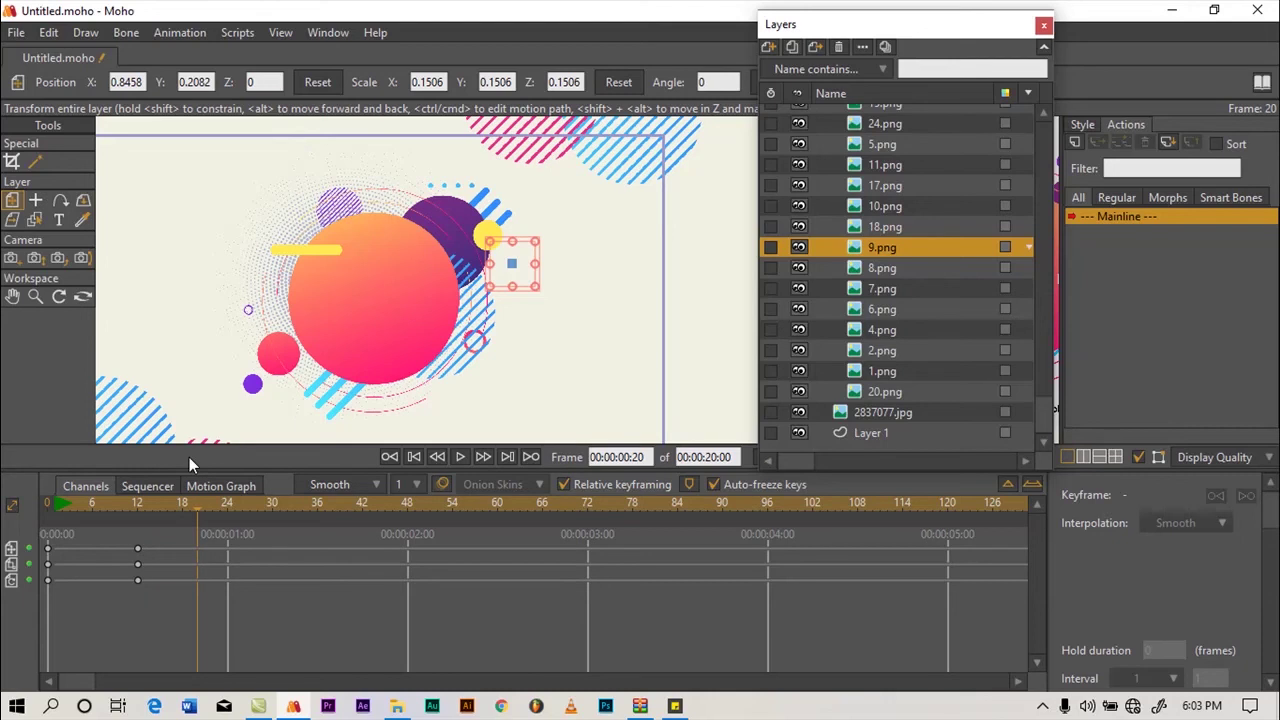
left_click(183, 503)
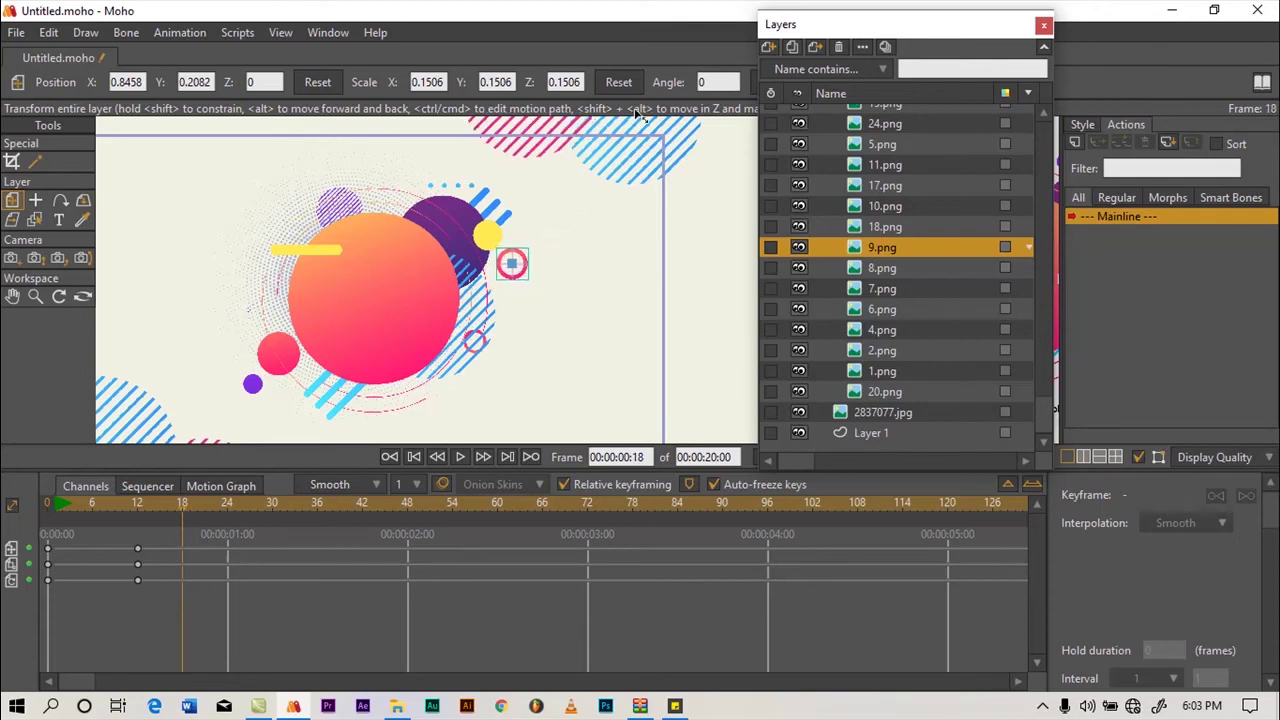
left_click_drag(637, 111, 637, 111)
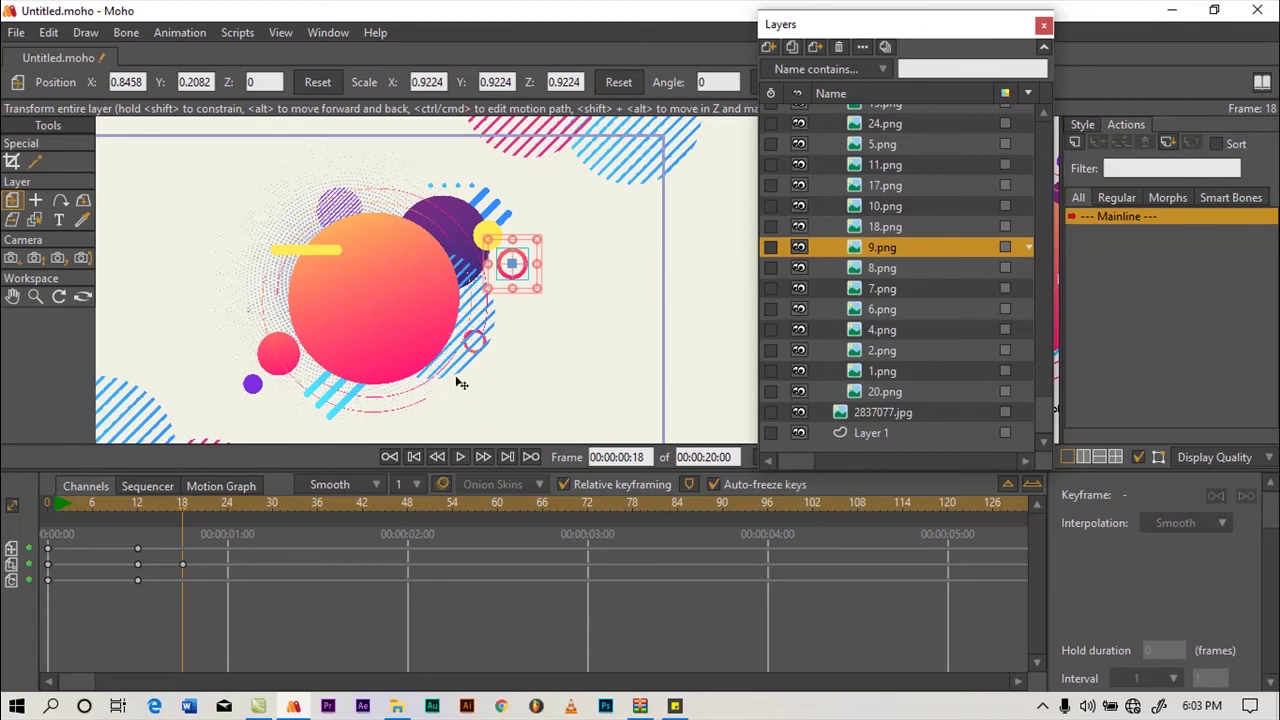
Scrub the timeline between frames 0 and 18 to check the upper pink ring's growth
left_click(52, 504)
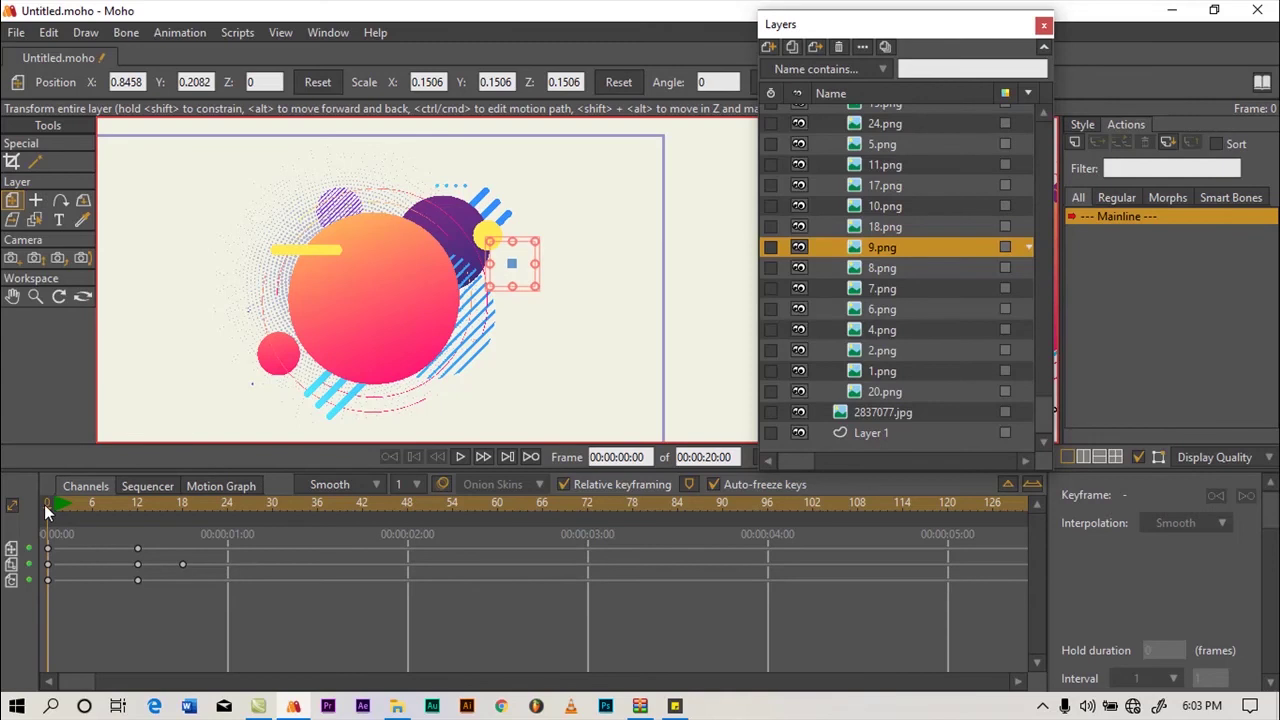
left_click_drag(47, 512, 181, 503)
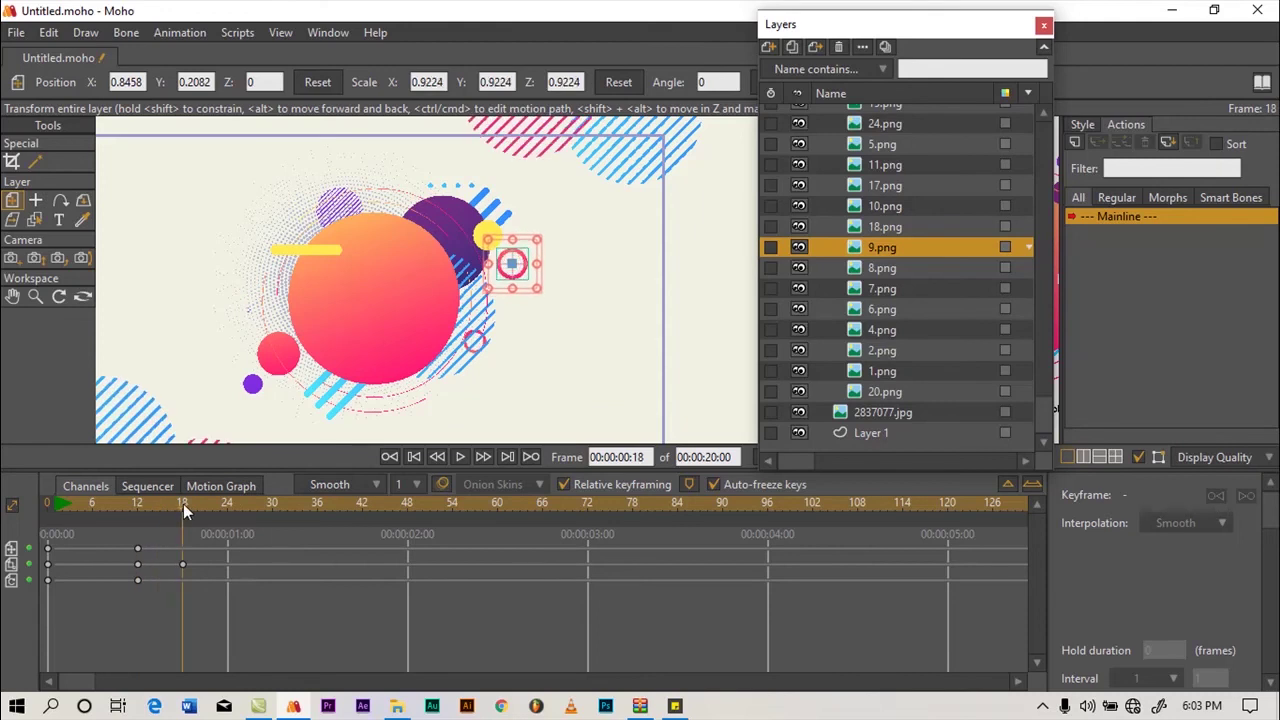
left_click_drag(138, 502, 186, 506)
Move the blue stripes layer 18.png to about X 0.21, Y 0.03 at frame 0 and add a keyframe at frame 24
left_click(865, 232)
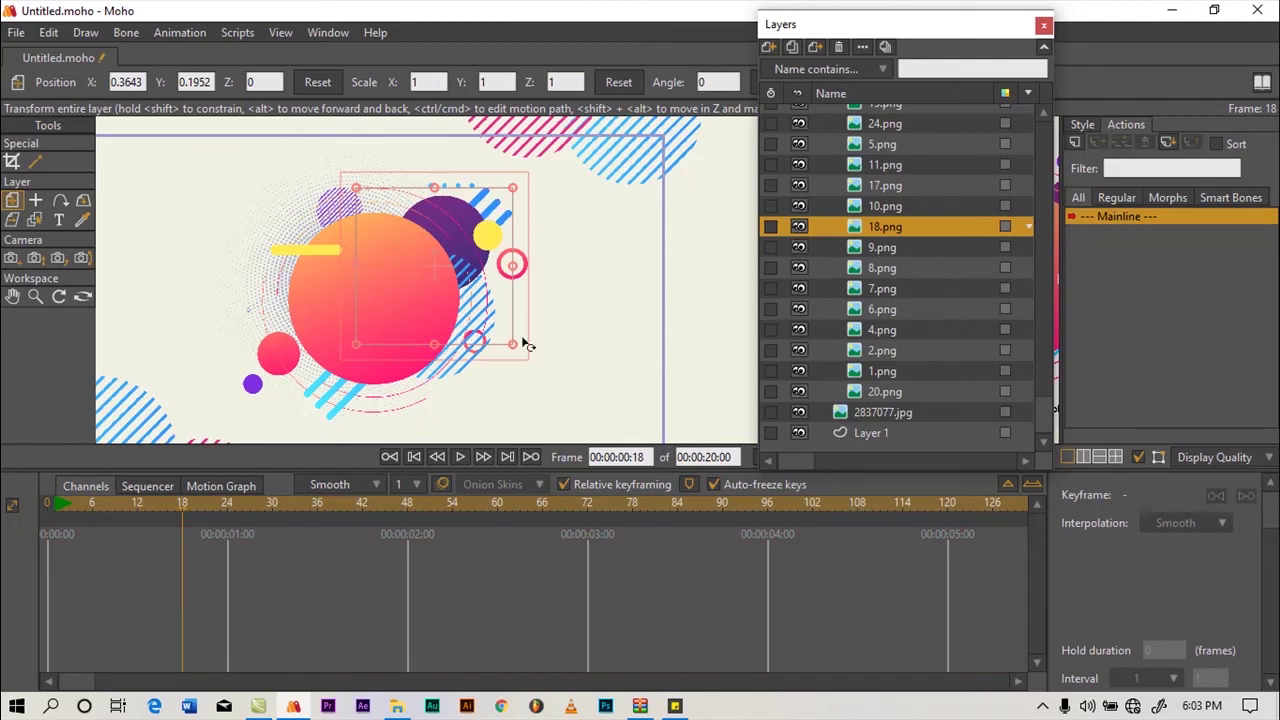
left_click(47, 506)
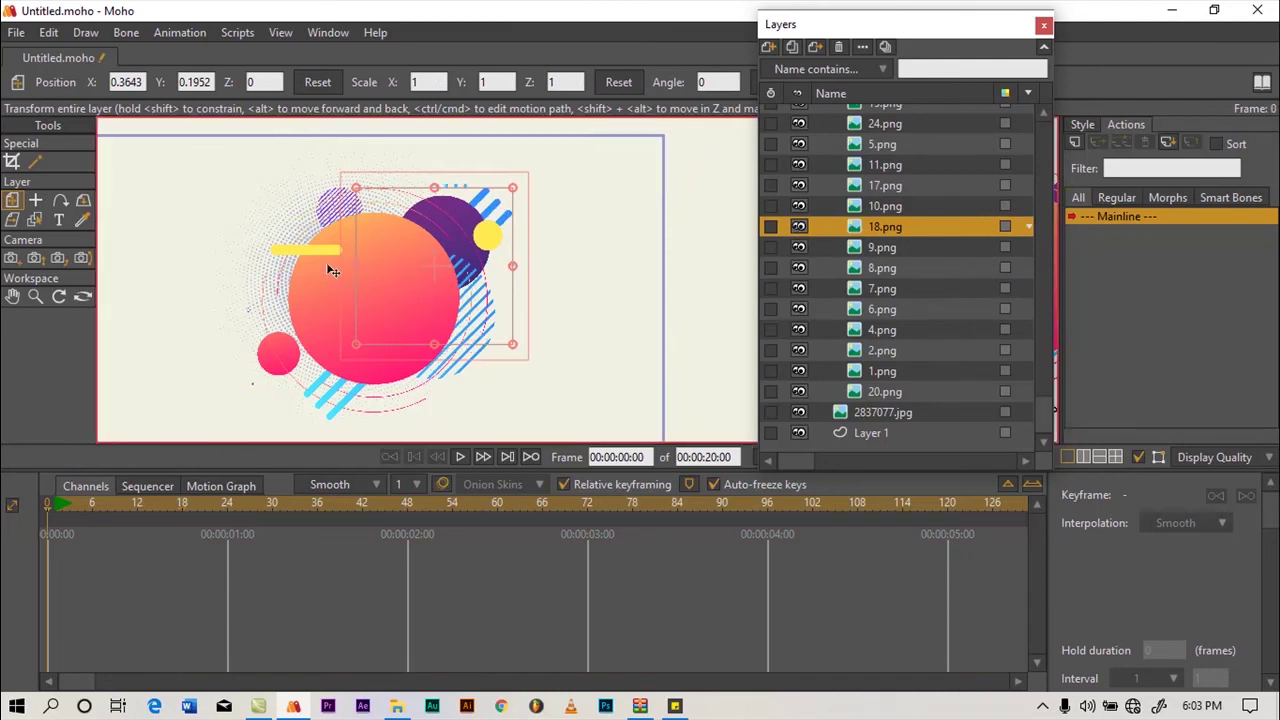
left_click_drag(446, 235, 421, 261)
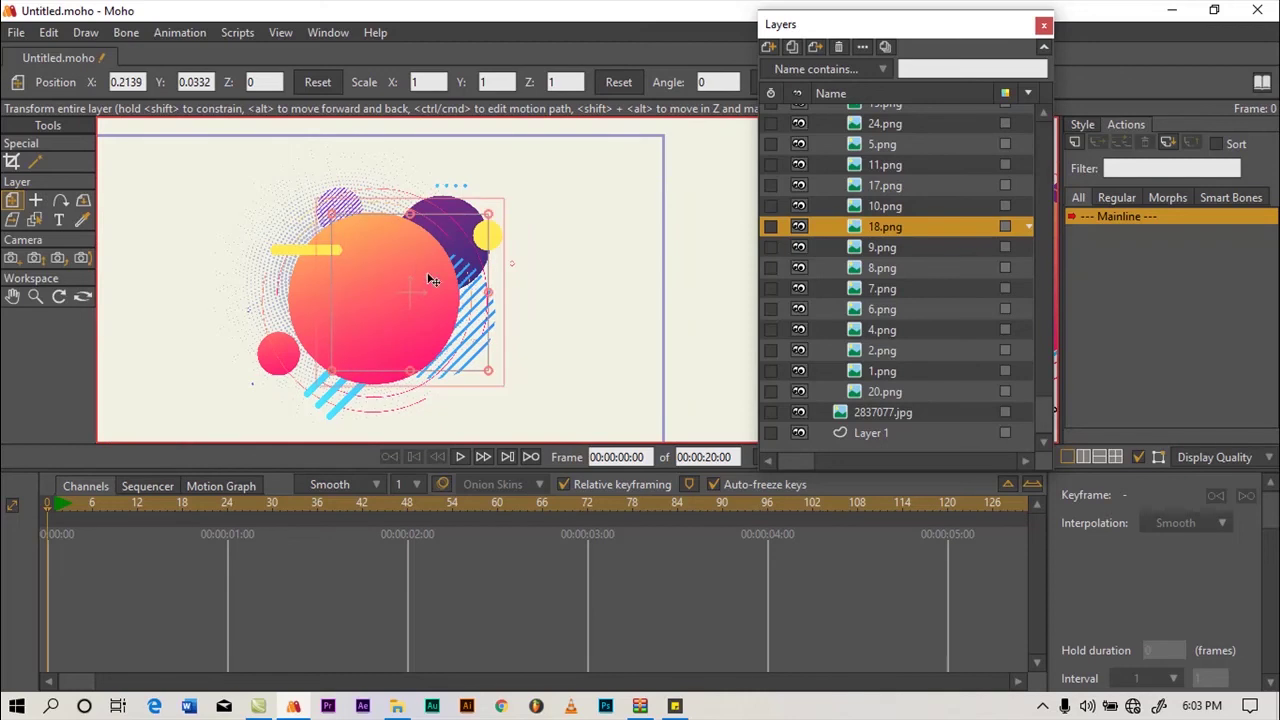
left_click_drag(138, 506, 223, 510)
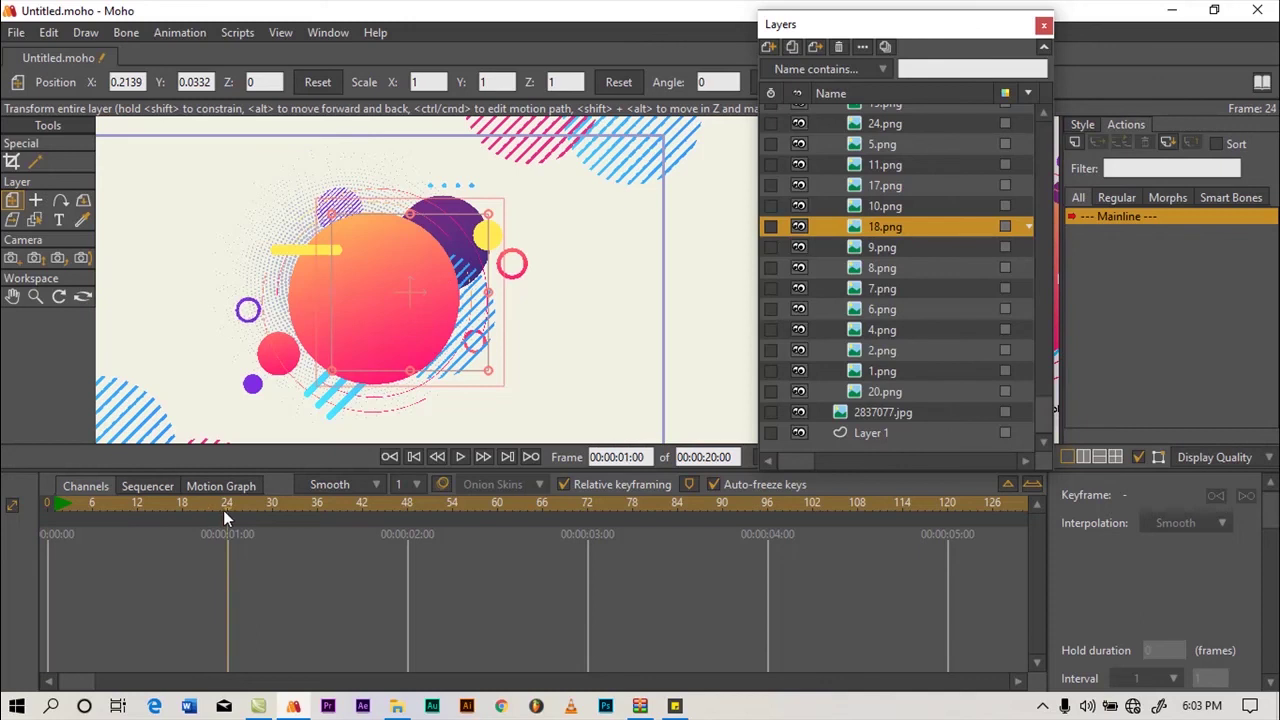
left_click(184, 31)
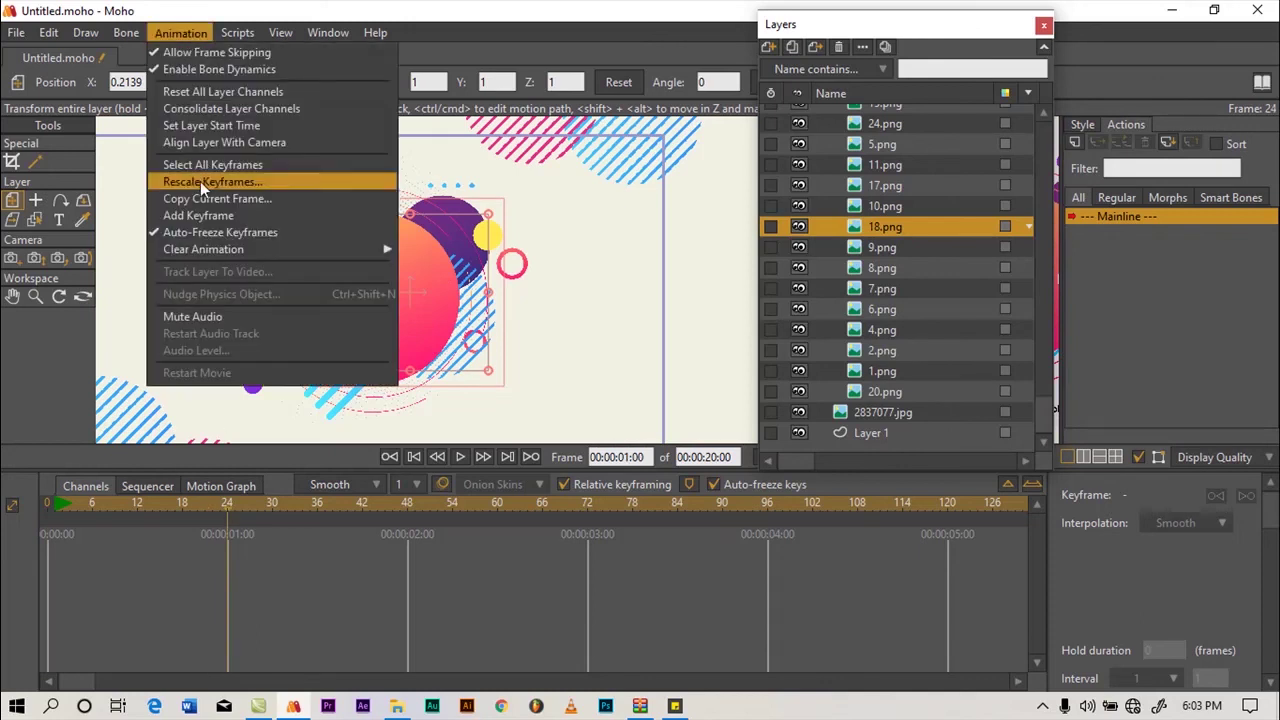
left_click(204, 214)
Move the blue stripes layer 18.png up to about X 0.39, Y 0.21 at frame 30
left_click(281, 508)
left_click(275, 508)
left_click_drag(410, 300, 438, 265)
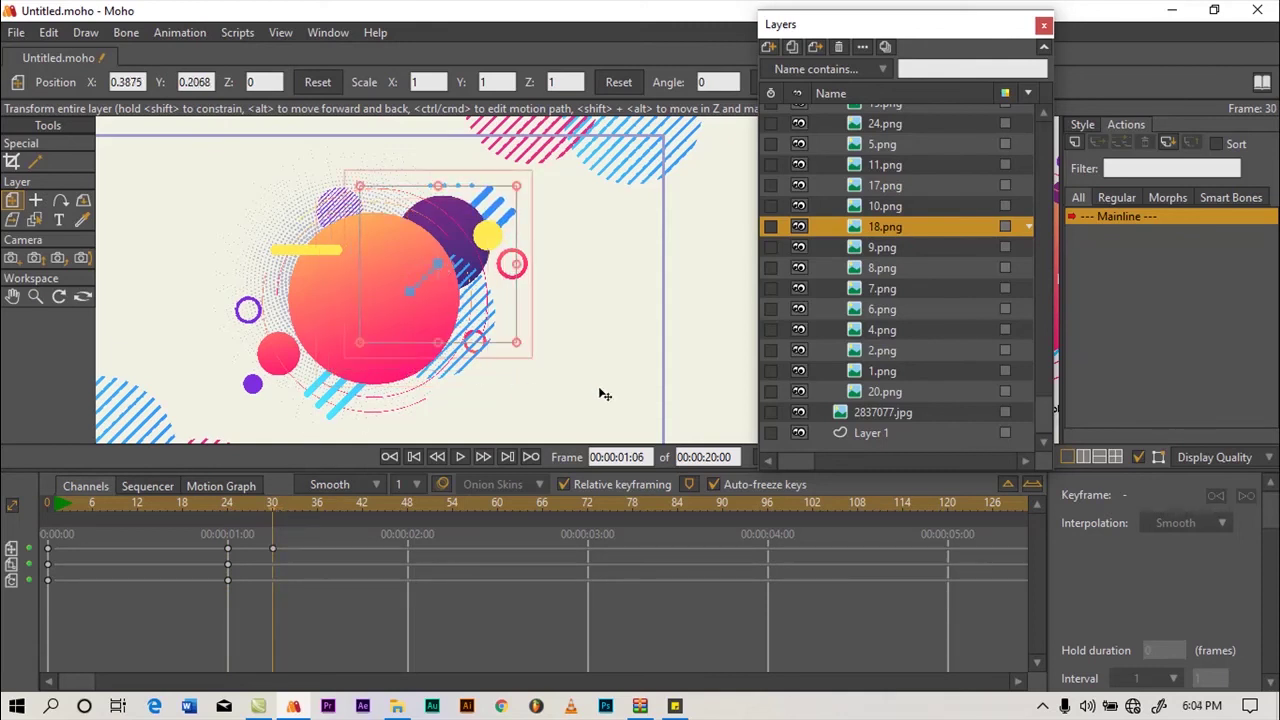
Scale the small red circle layer 10.png down to about 0.06 at frame 0 and add a keyframe at frame 16
left_click(876, 206)
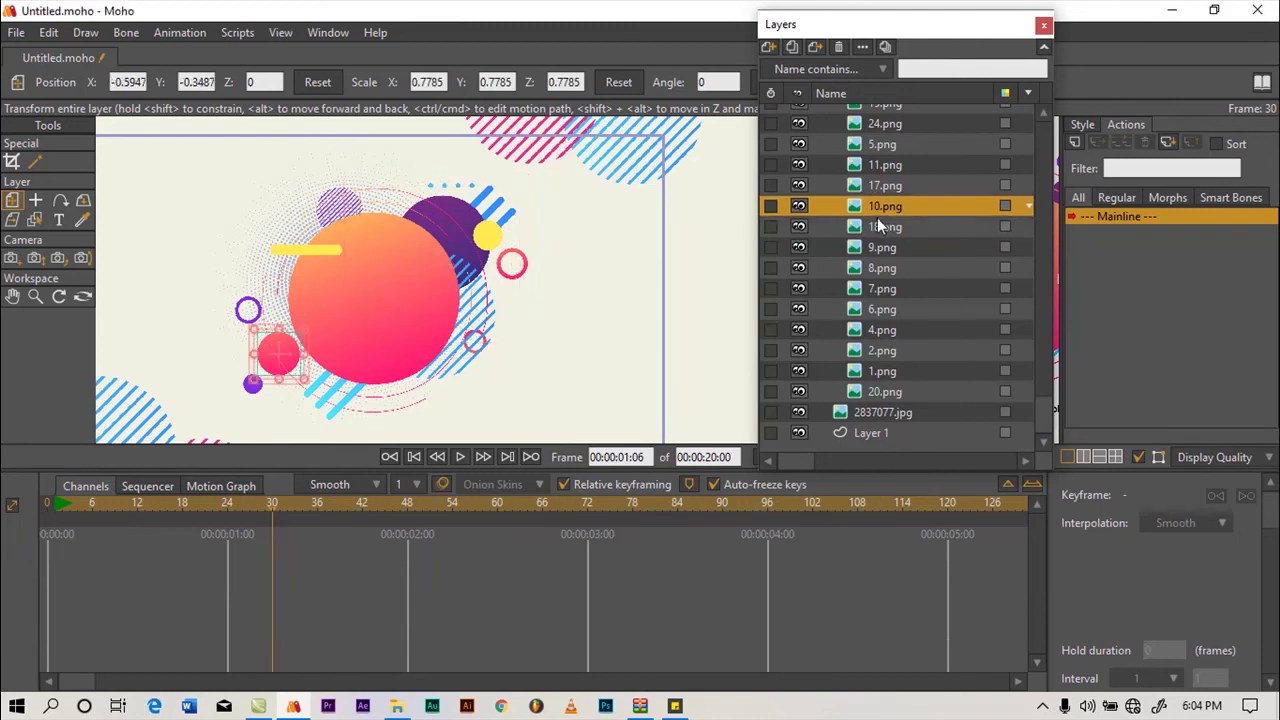
left_click(801, 203)
left_click(801, 202)
left_click(47, 505)
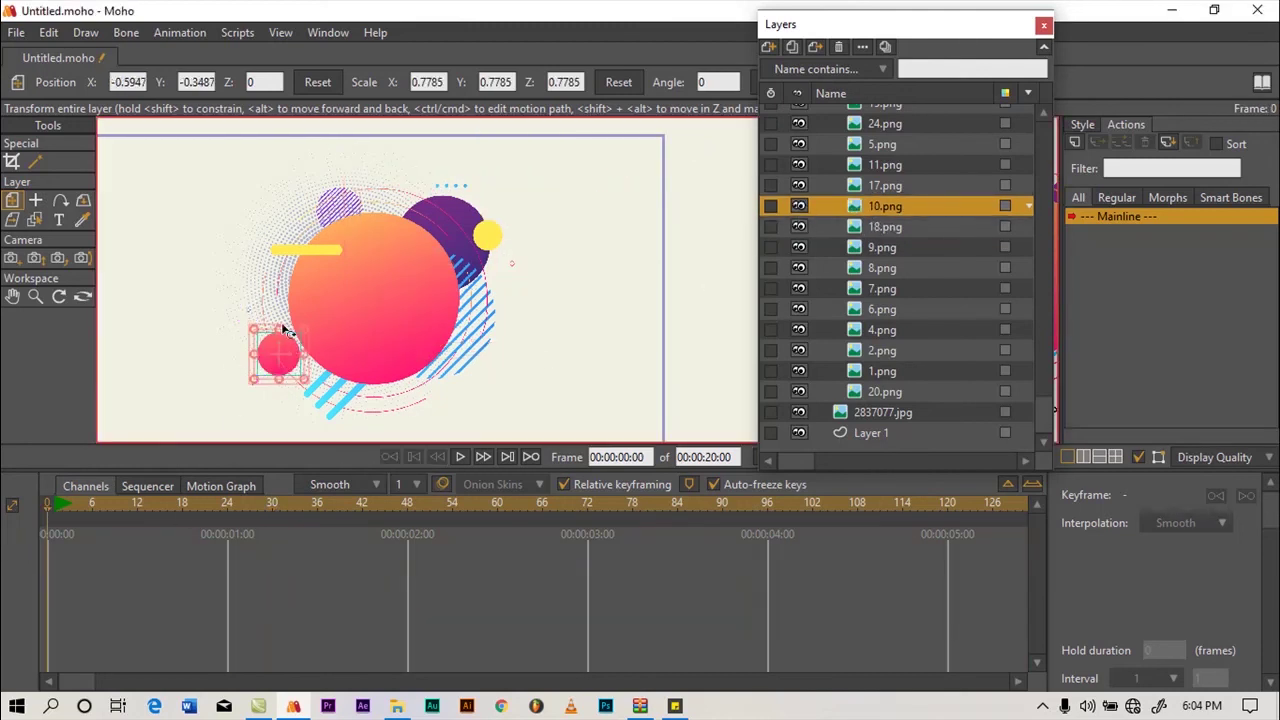
left_click_drag(298, 336, 284, 372)
left_click_drag(52, 509, 166, 503)
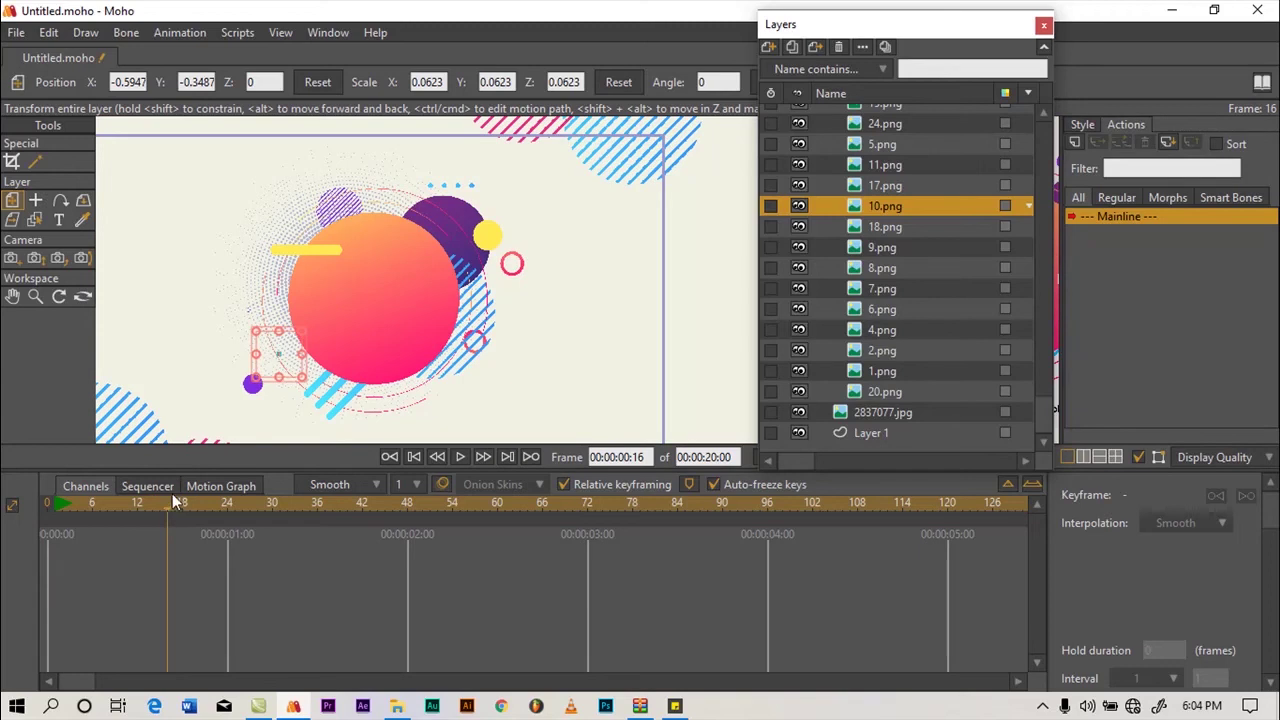
left_click(174, 31)
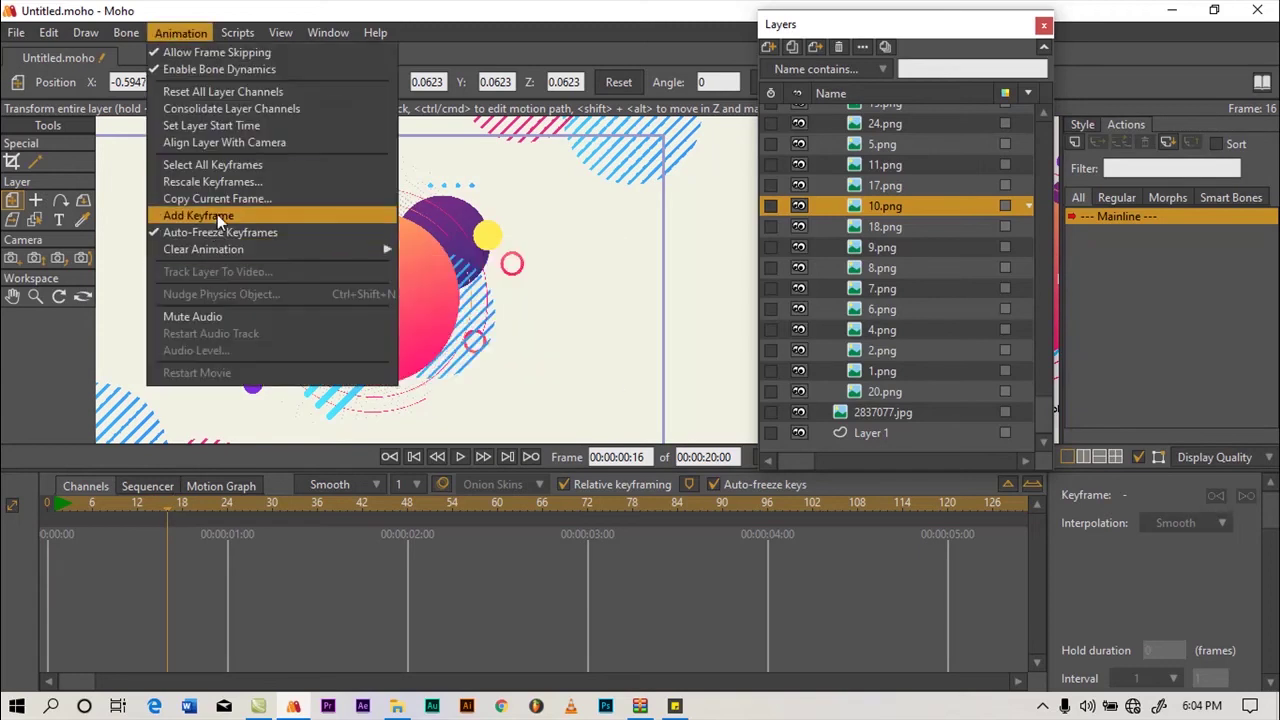
left_click(217, 214)
Scale the small red circle layer 10.png back up to full size at frame 24
left_click_drag(177, 503, 229, 512)
left_click_drag(302, 331, 326, 311)
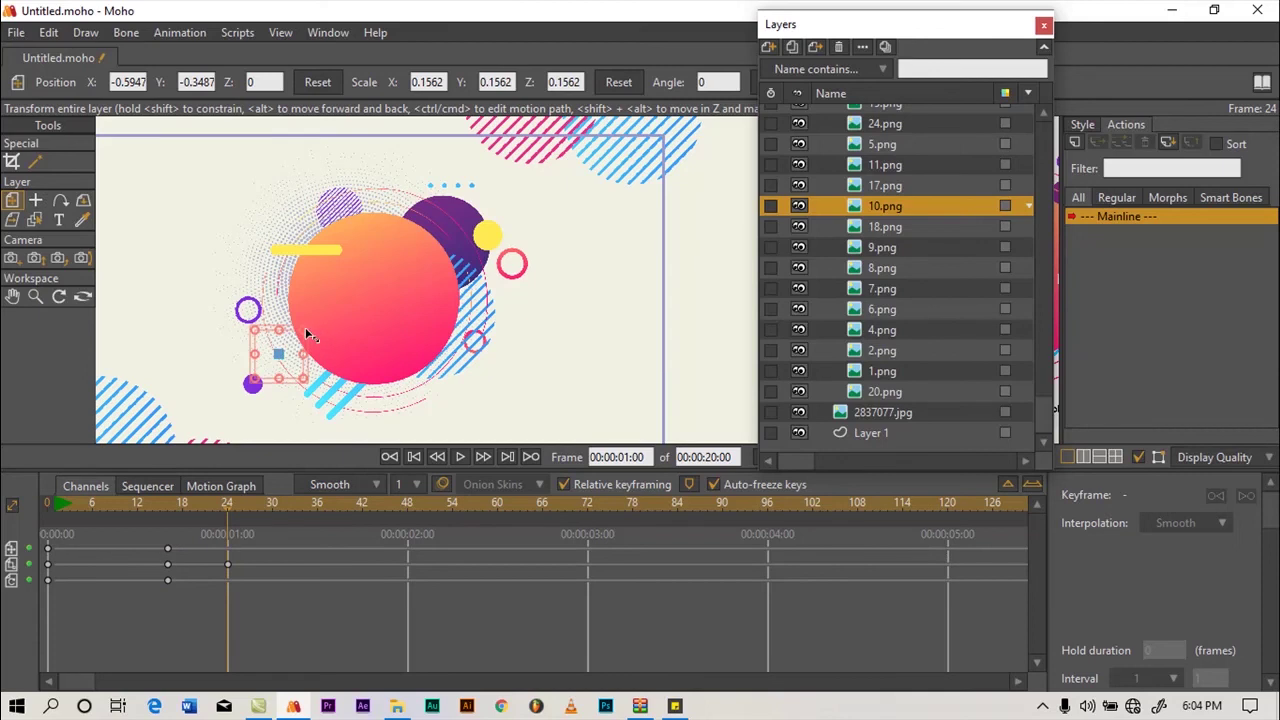
left_click_drag(403, 231, 403, 233)
Play the animation from the start and scrub to frame 4 to check the red circle's growth
left_click(58, 507)
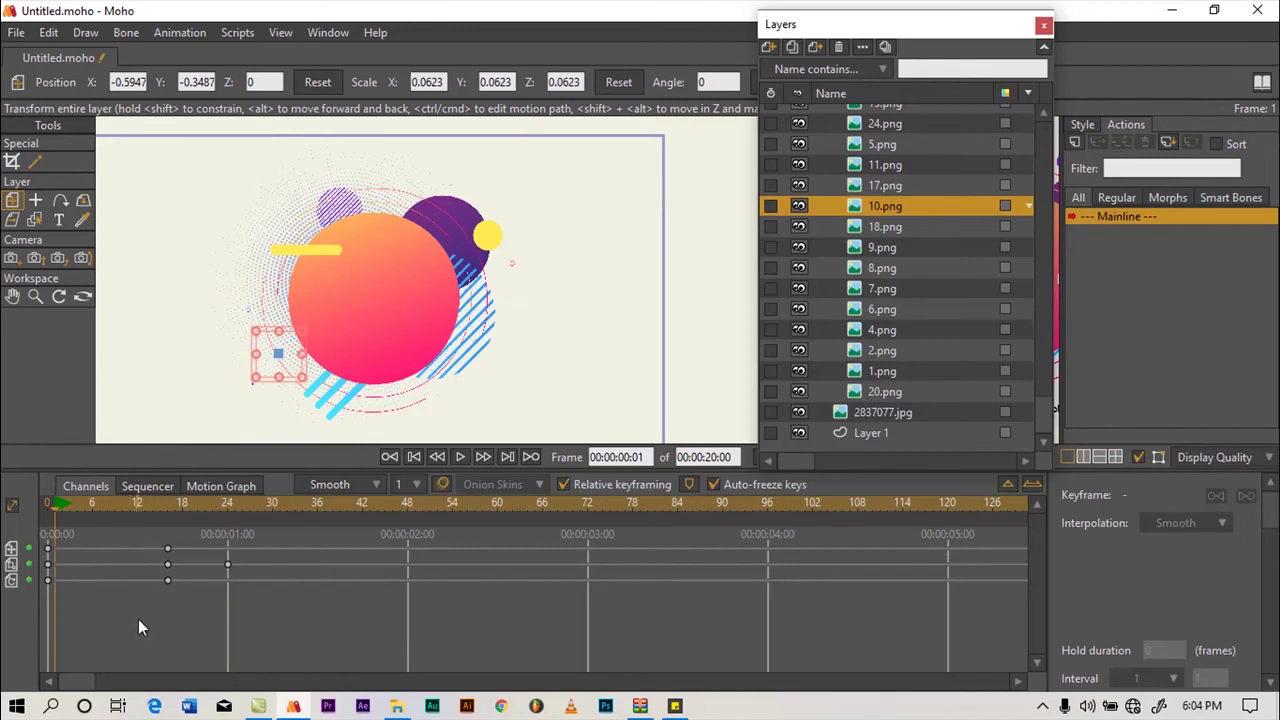
key("space")
key("space")
mouse_move(62, 504)
left_mouse_down()
mouse_move(270, 504)
mouse_move(212, 515)
mouse_move(272, 502)
mouse_move(94, 521)
mouse_move(132, 524)
mouse_move(77, 515)
left_mouse_up()
Scale the dark purple circle layer 17.png down to about 0.12 at frame 0 and add a keyframe at frame 4
left_click(883, 183)
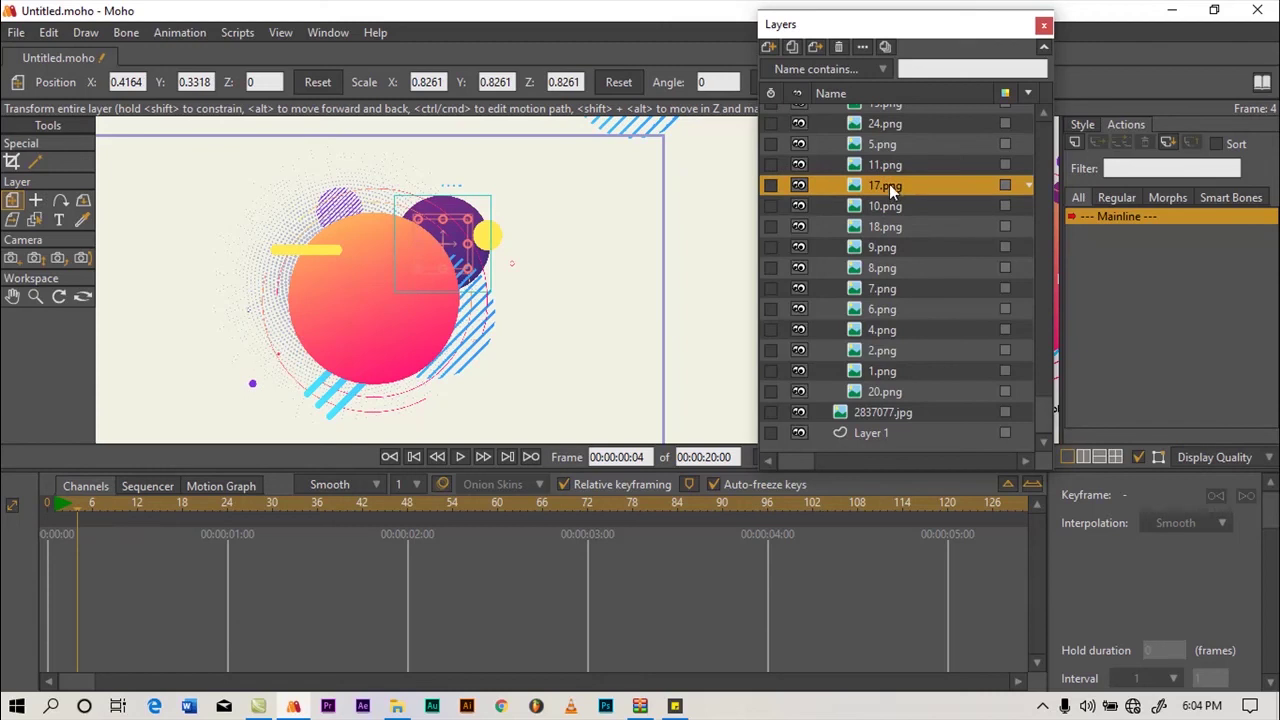
left_click(798, 185)
left_click(798, 186)
left_click(798, 186)
left_click(798, 186)
left_click(798, 187)
left_click(798, 187)
left_click(51, 506)
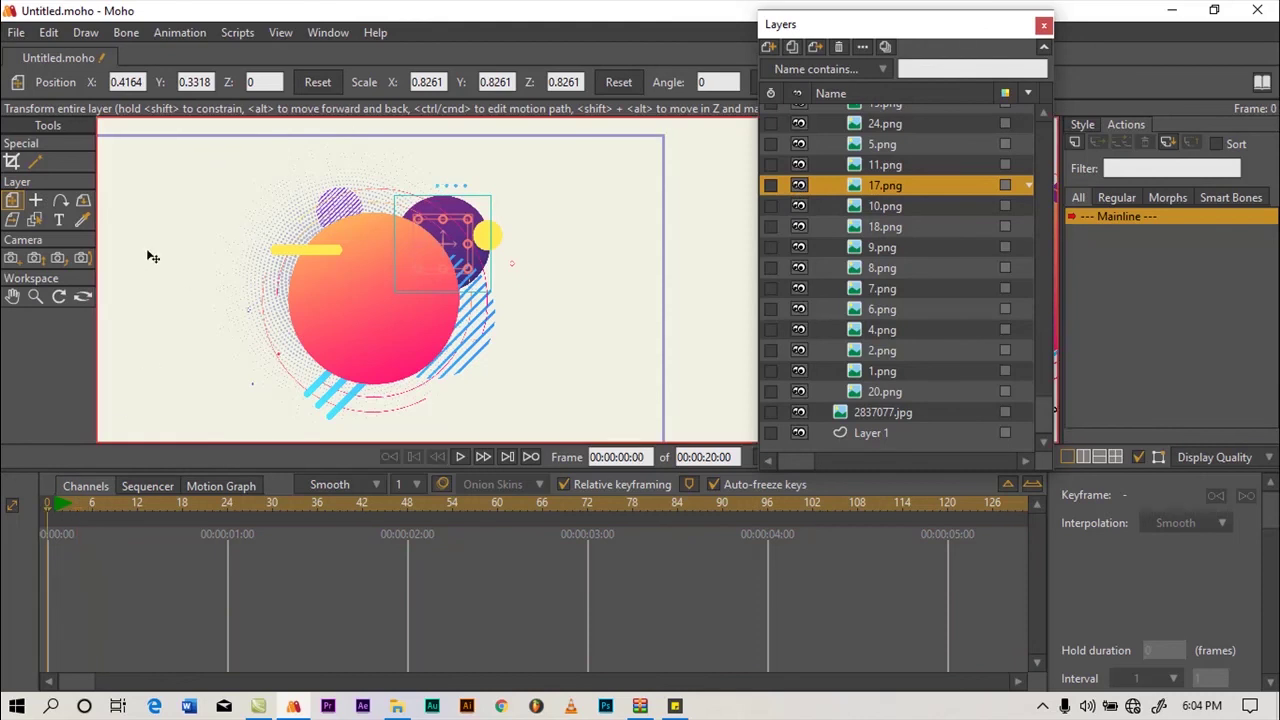
left_click_drag(468, 219, 445, 246)
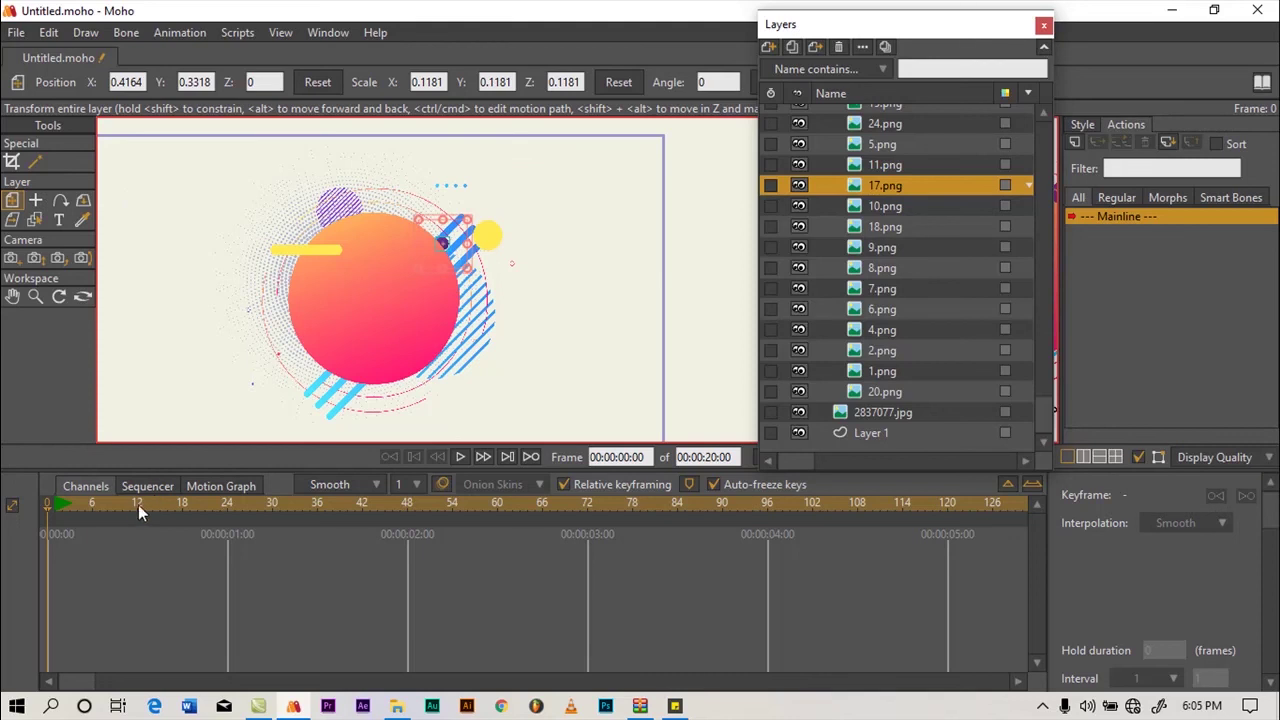
left_click_drag(97, 507, 76, 512)
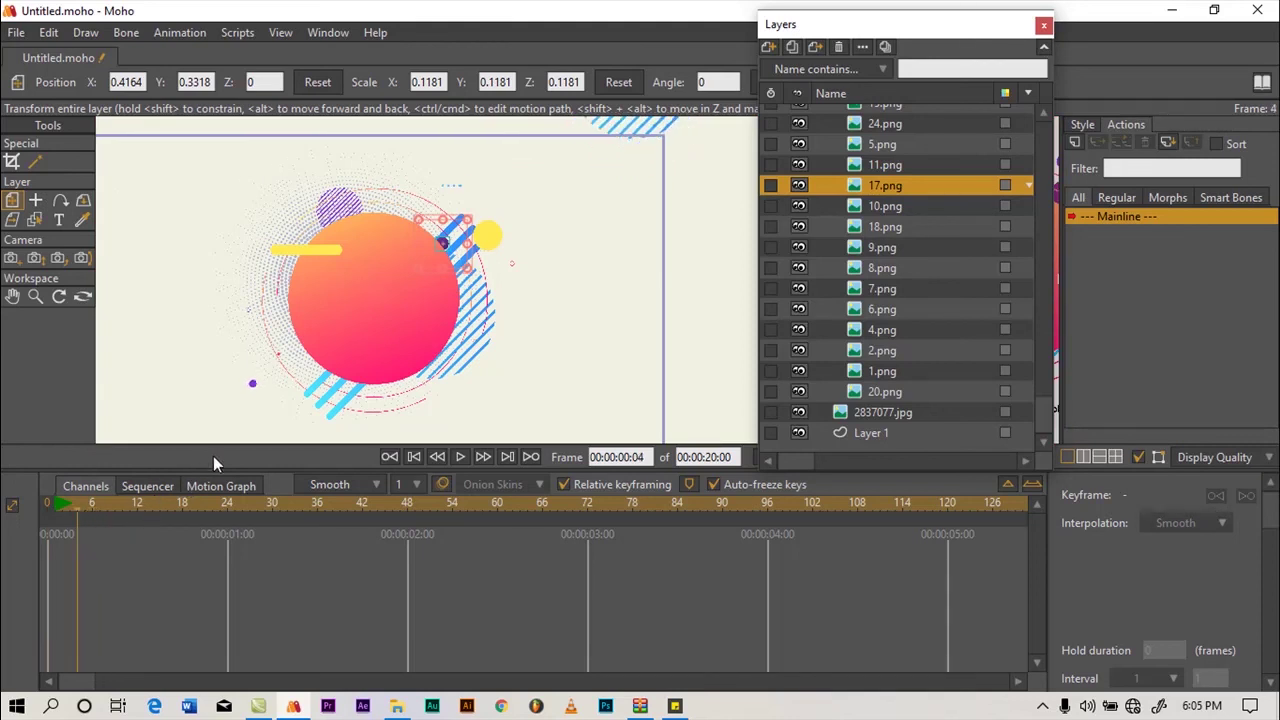
left_click(180, 32)
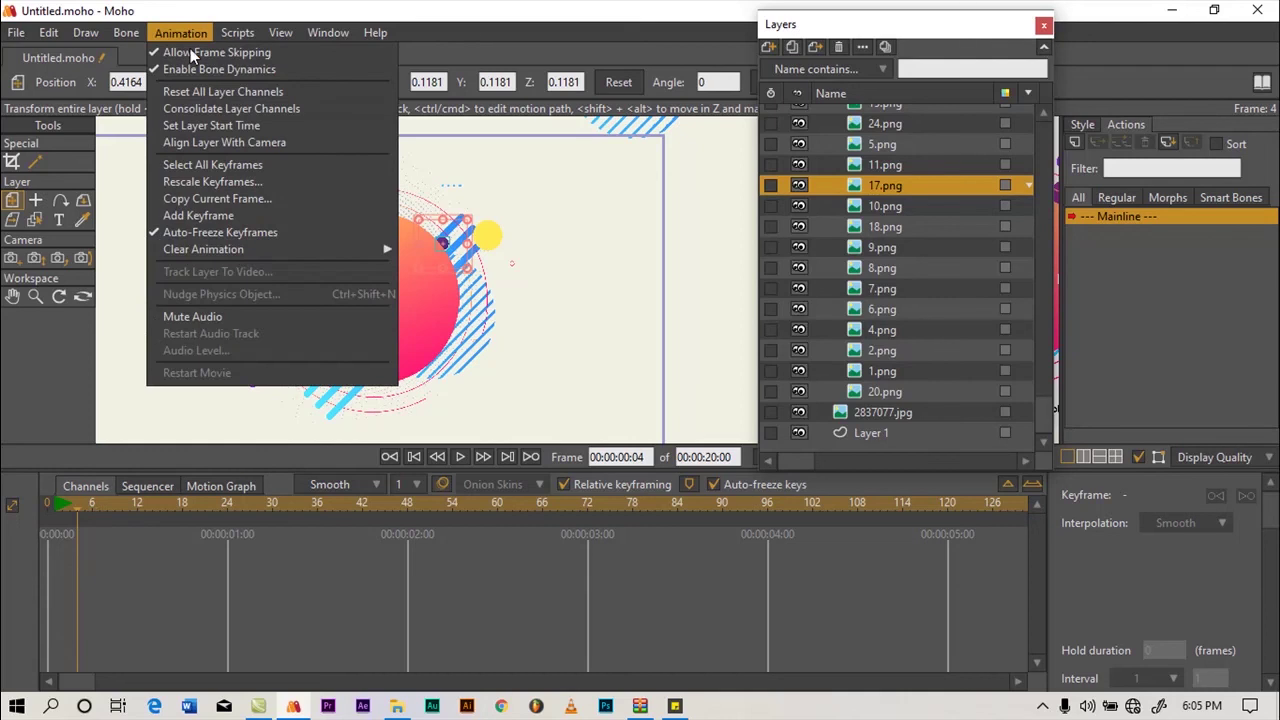
left_click(217, 214)
Scale the dark purple circle layer 17.png up to about 0.43 at frame 18
left_click_drag(84, 504, 182, 504)
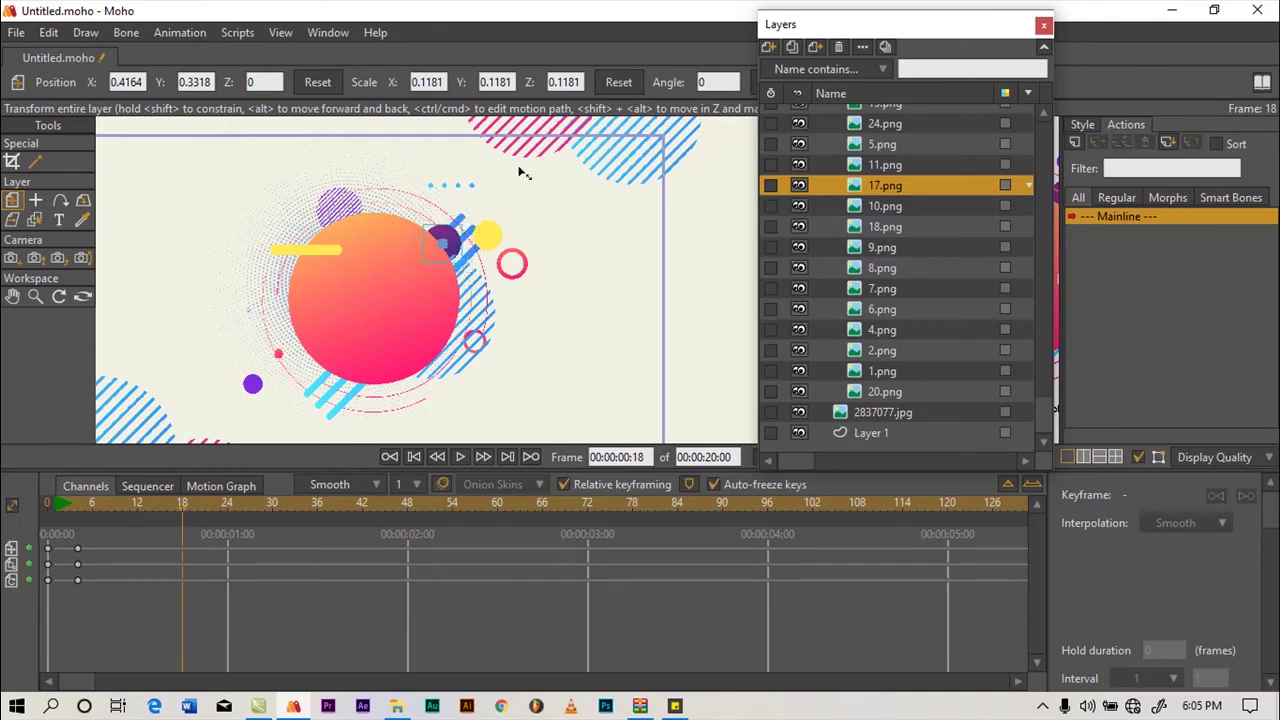
left_click(500, 223)
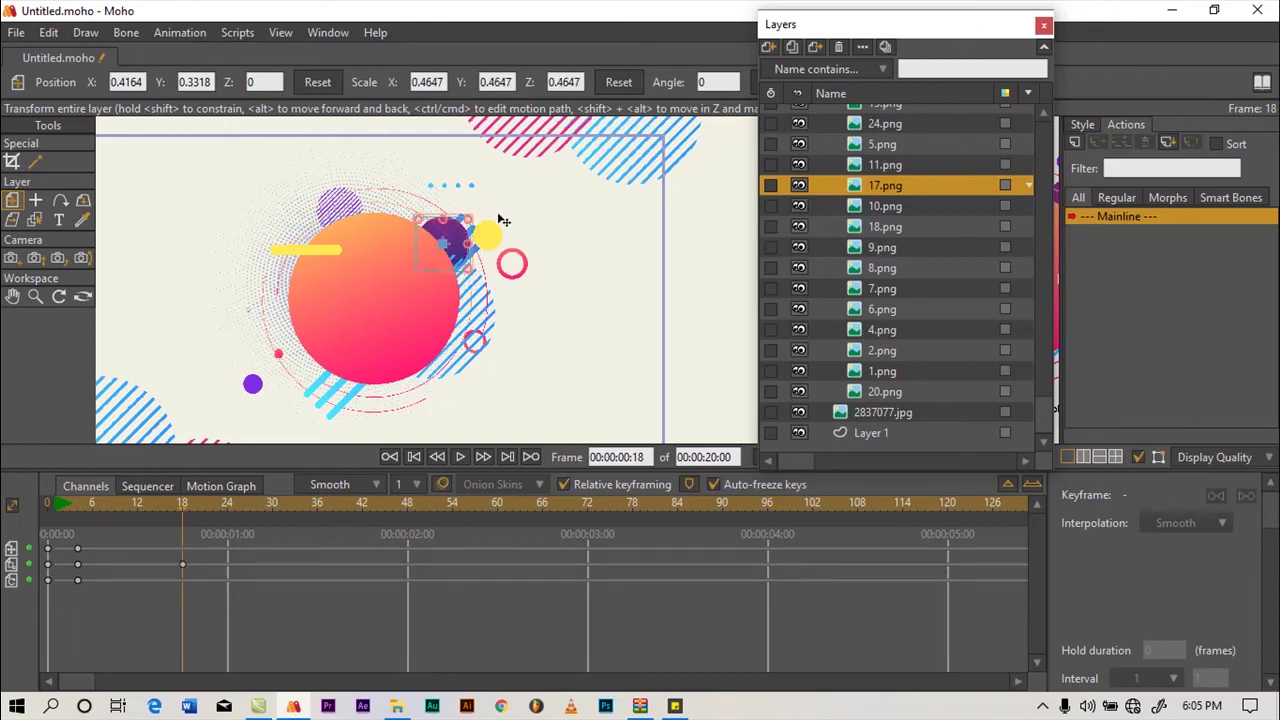
left_click_drag(467, 221, 468, 219)
Play the animation twice from the start to check the dark purple circle's growth
left_click(56, 506)
key("space")
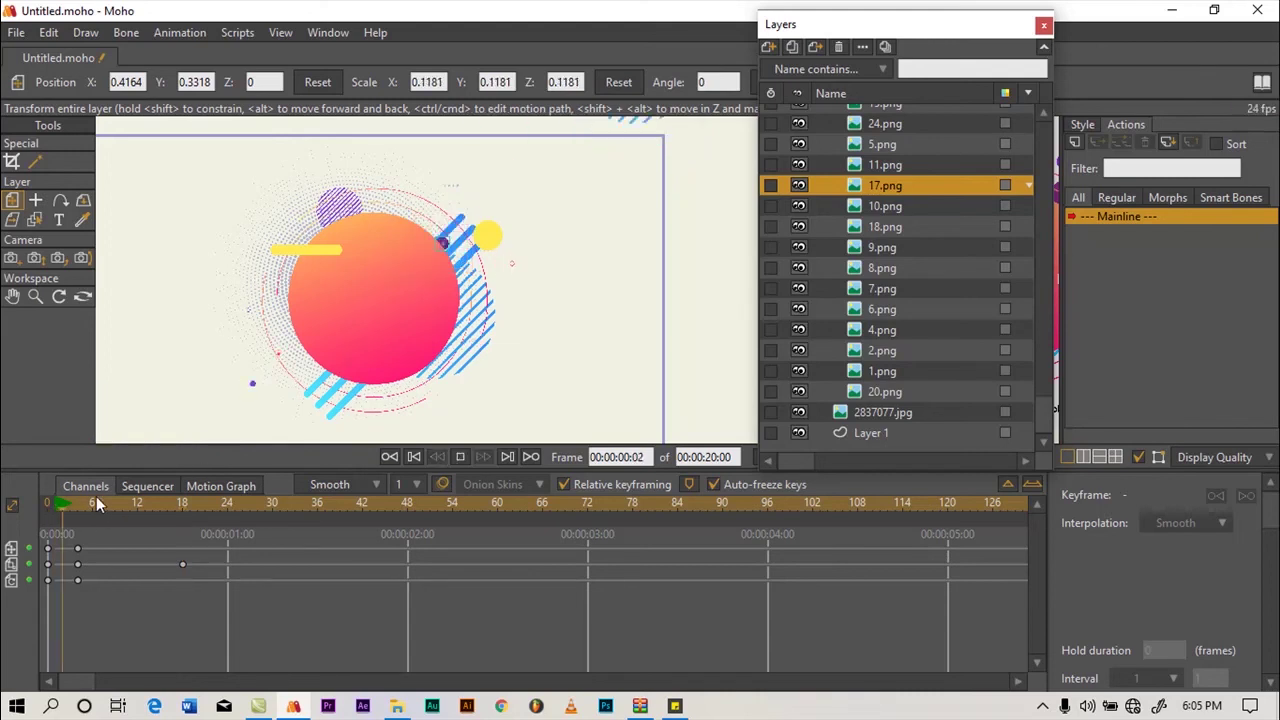
key("space")
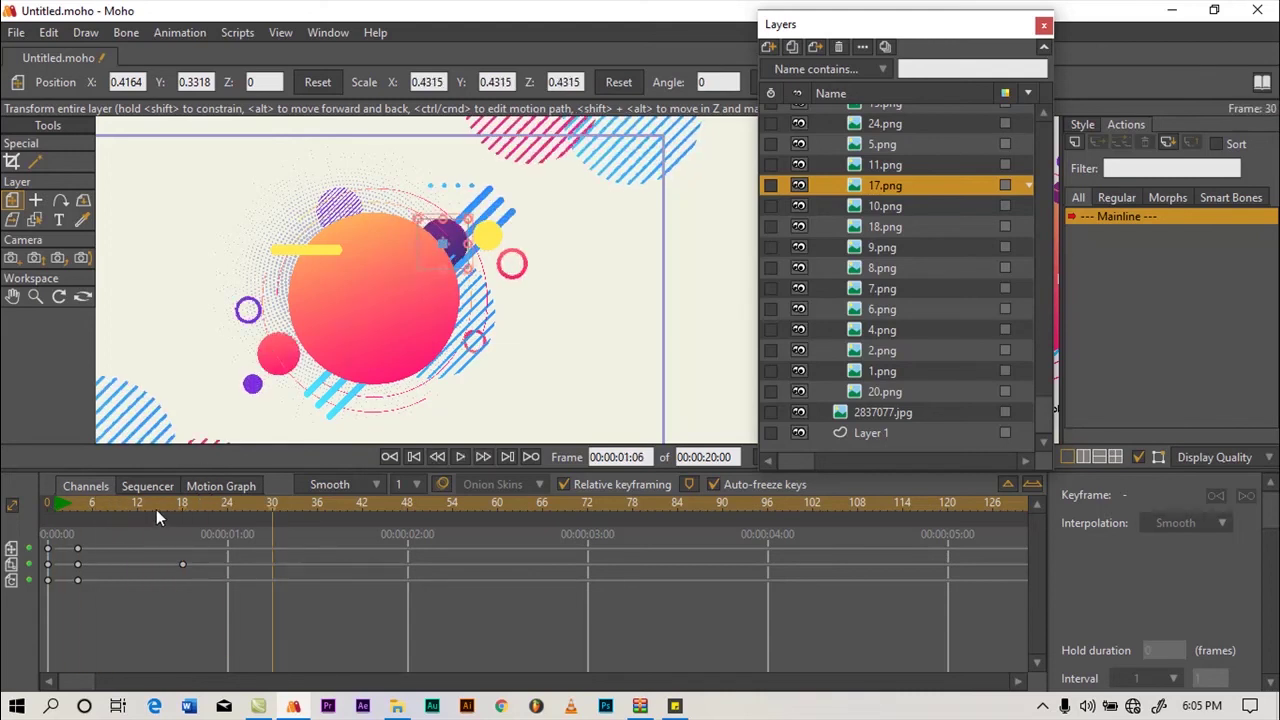
left_click(61, 504)
key("space")
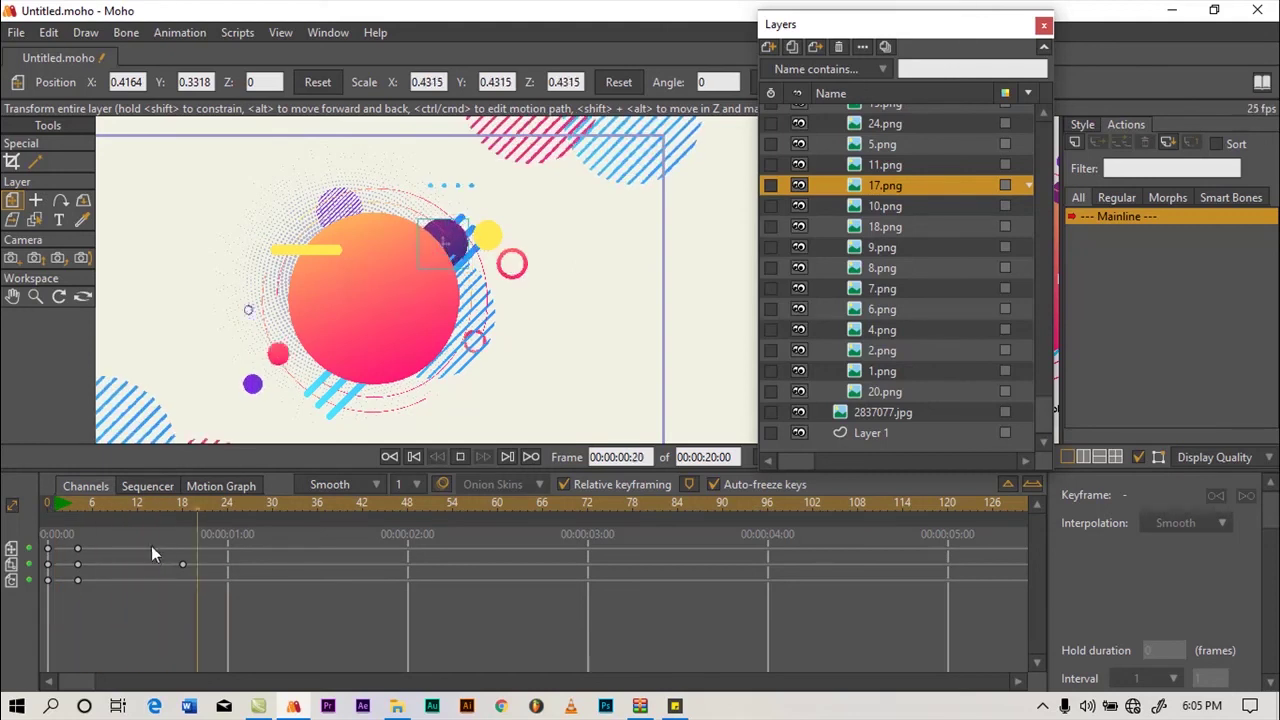
key("space")
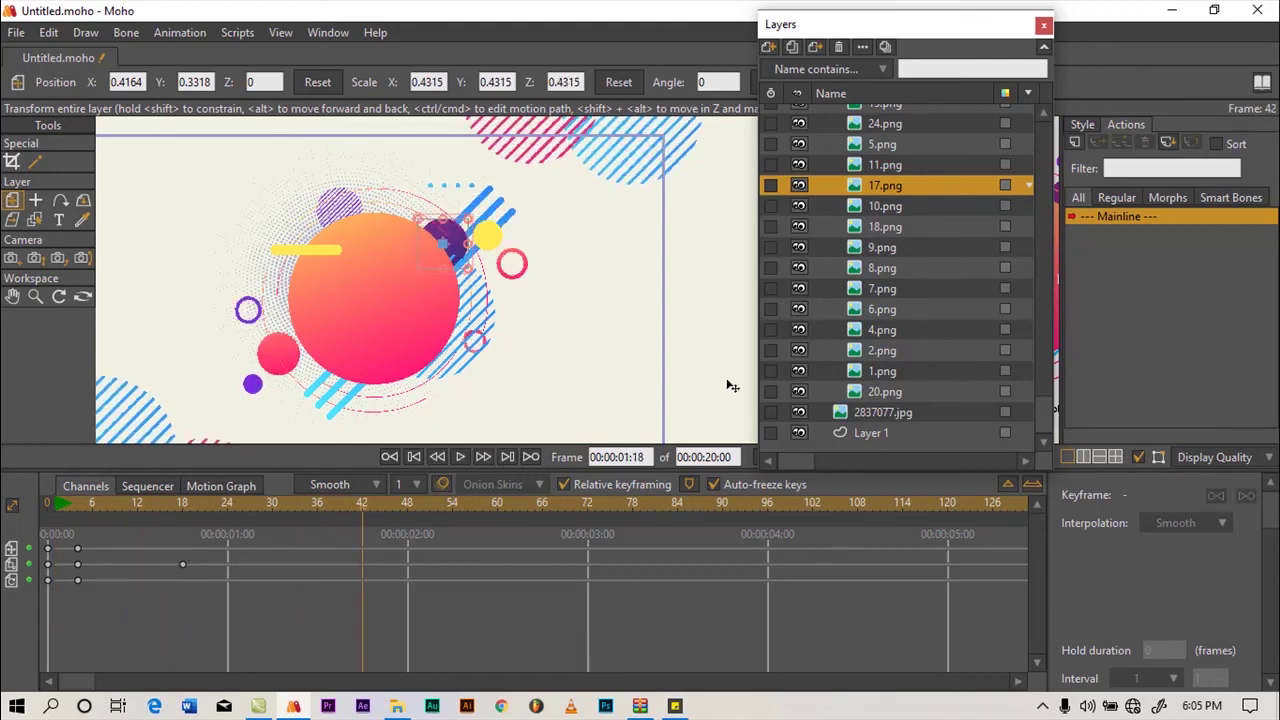
Scale the yellow circle layer 5.png down to about 0.11 at frame 0
left_click(882, 166)
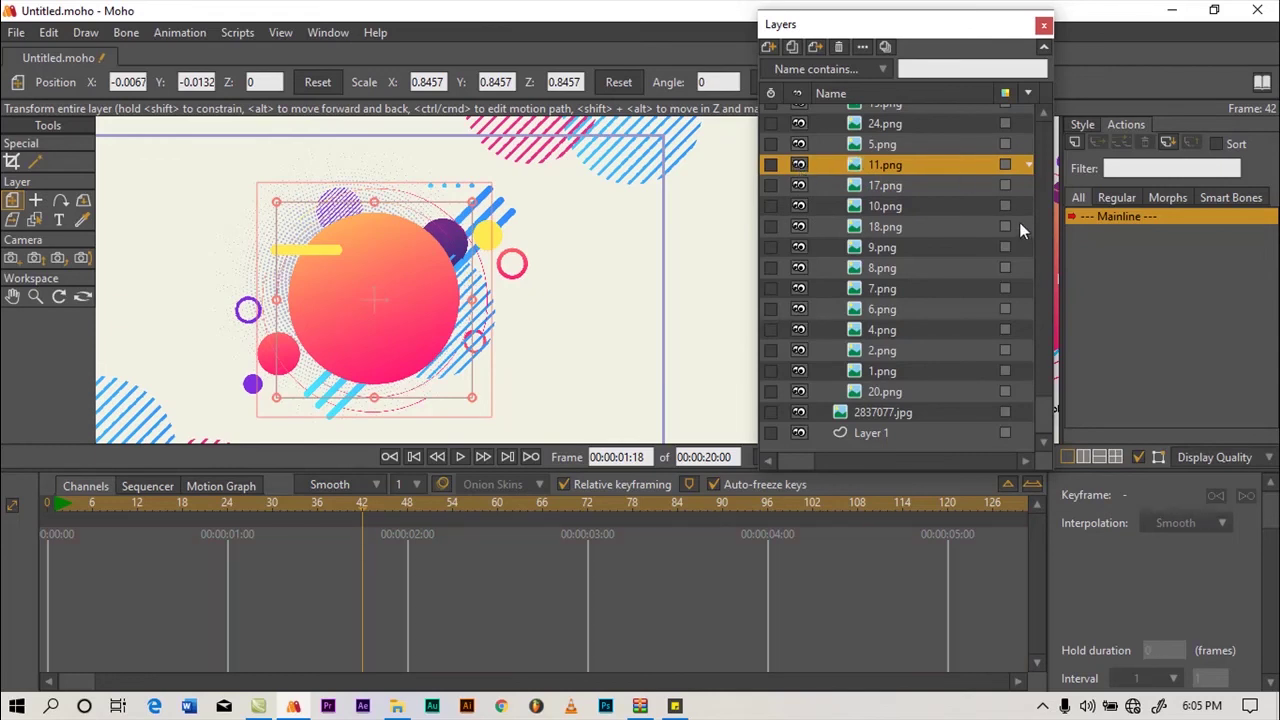
left_click_drag(1043, 408, 1047, 185)
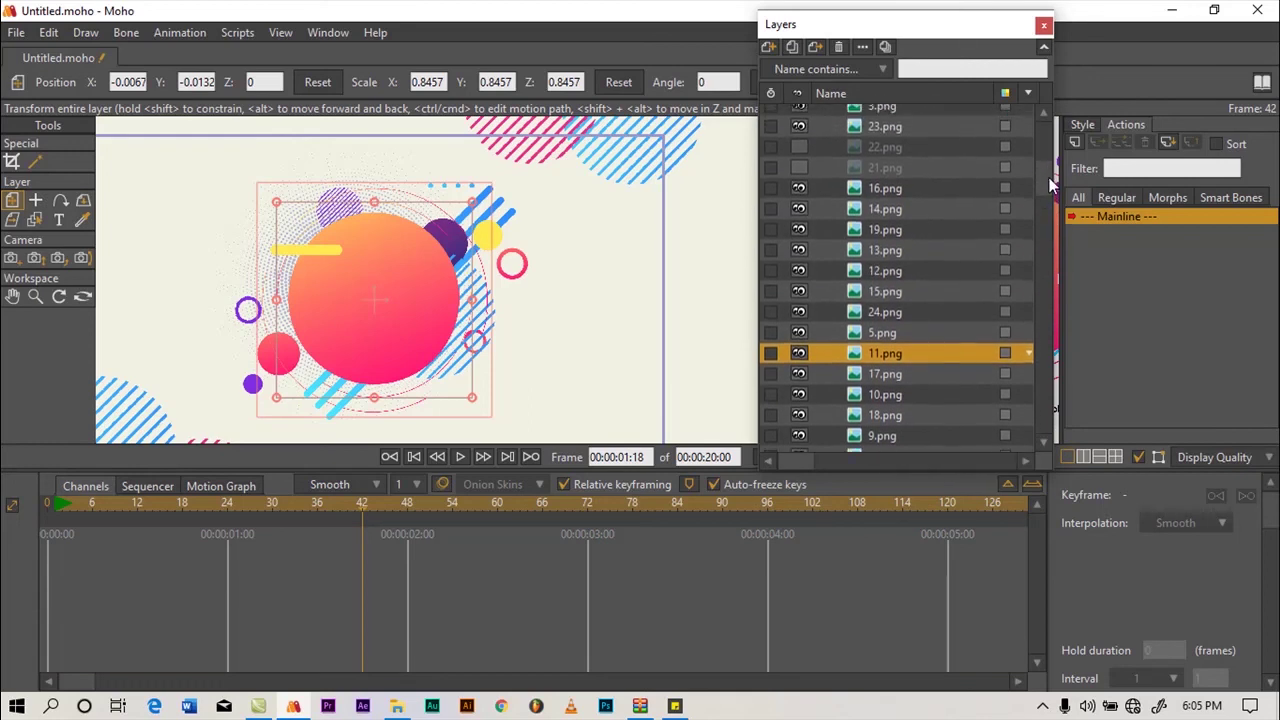
left_click(845, 342)
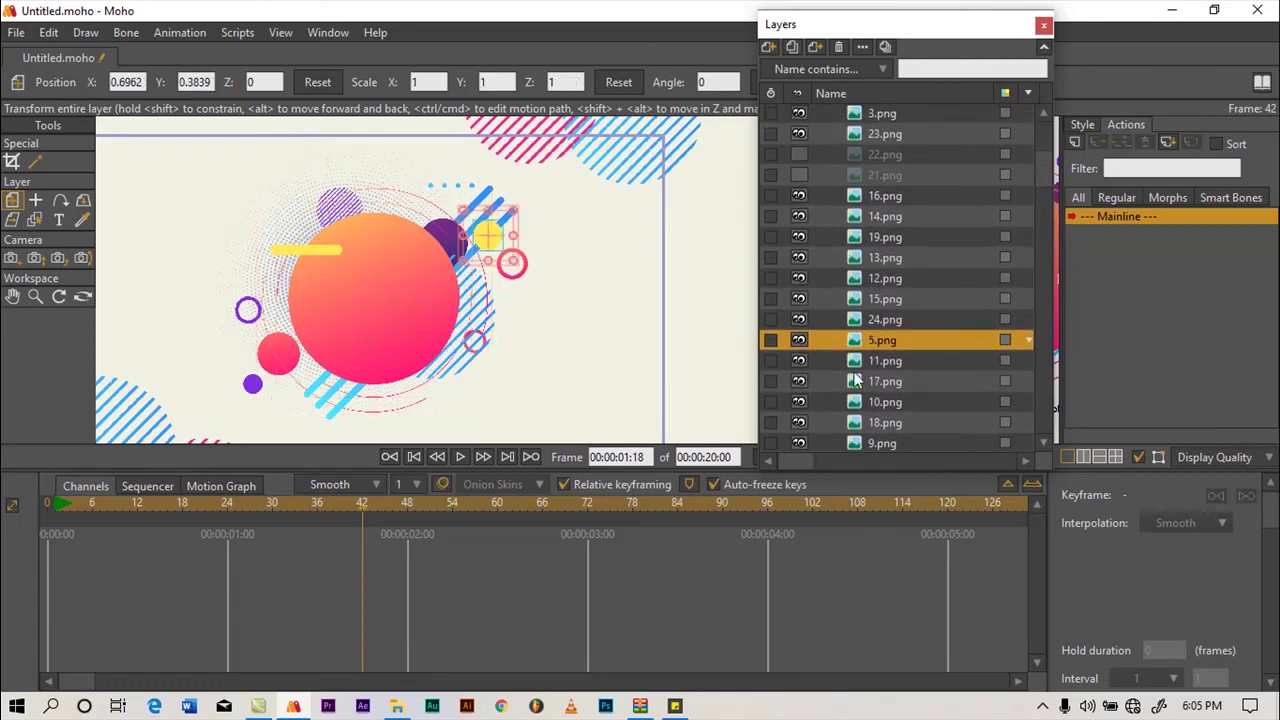
left_click(45, 504)
left_click_drag(511, 206, 496, 237)
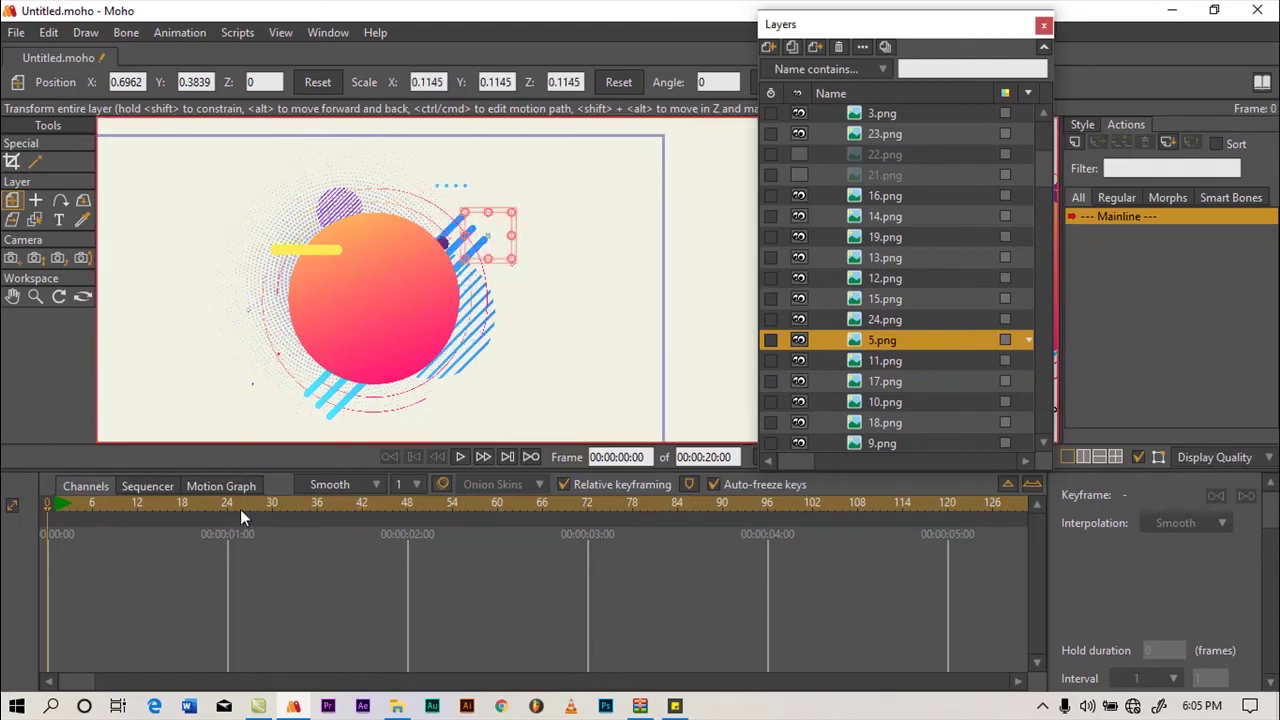
Add a keyframe for the yellow circle layer 5.png at frame 12 and scale it up to about 0.83 at frame 18
left_click_drag(112, 506, 57, 513)
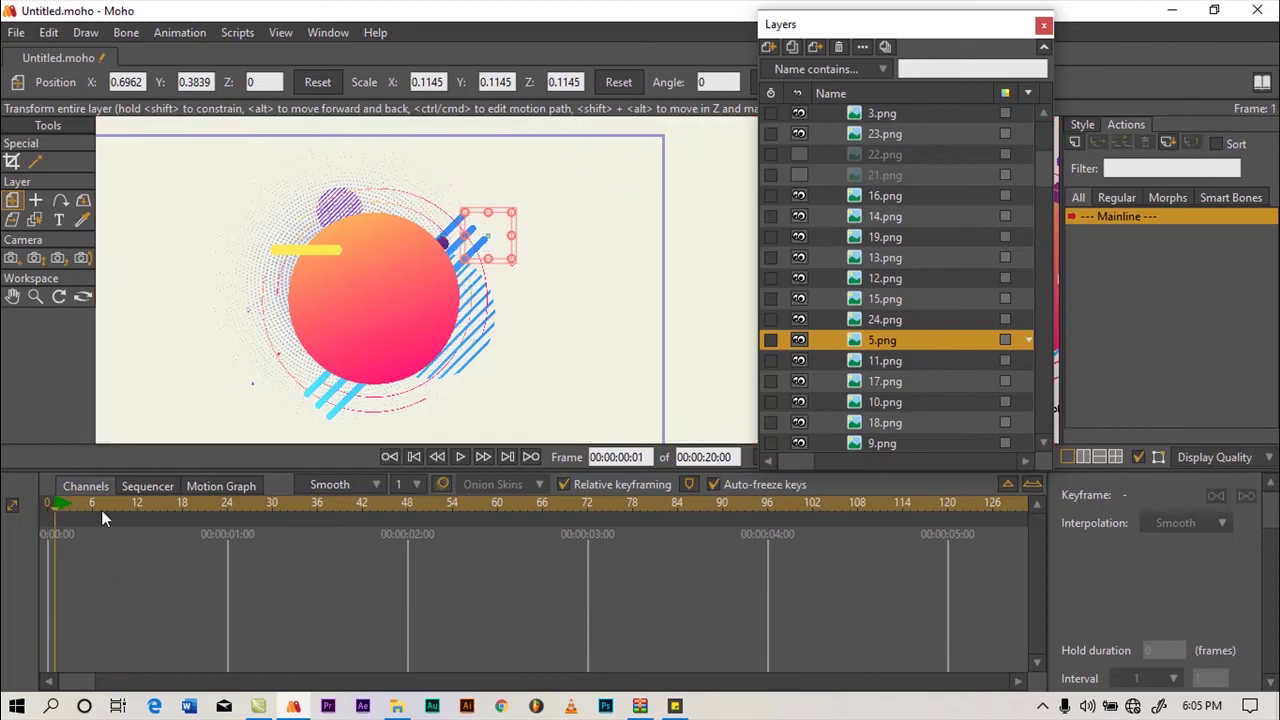
left_click_drag(131, 506, 138, 504)
left_click(168, 33)
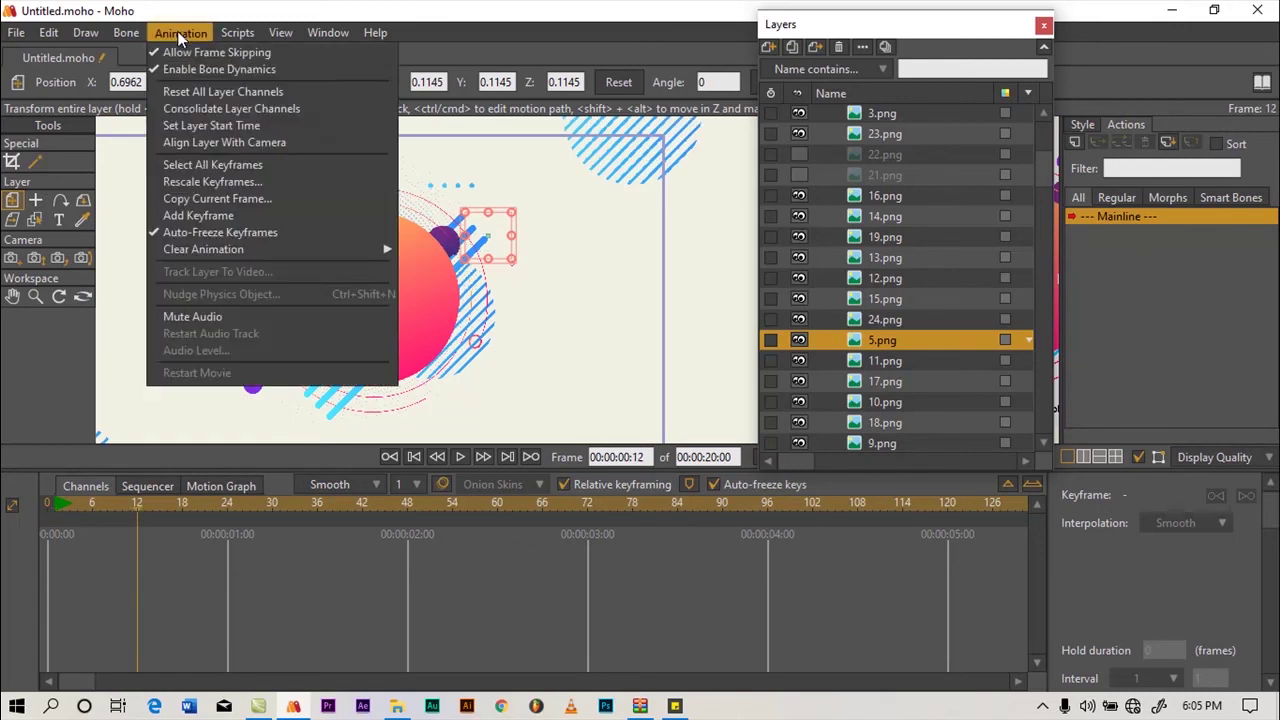
left_click(190, 213)
left_click_drag(142, 504, 183, 509)
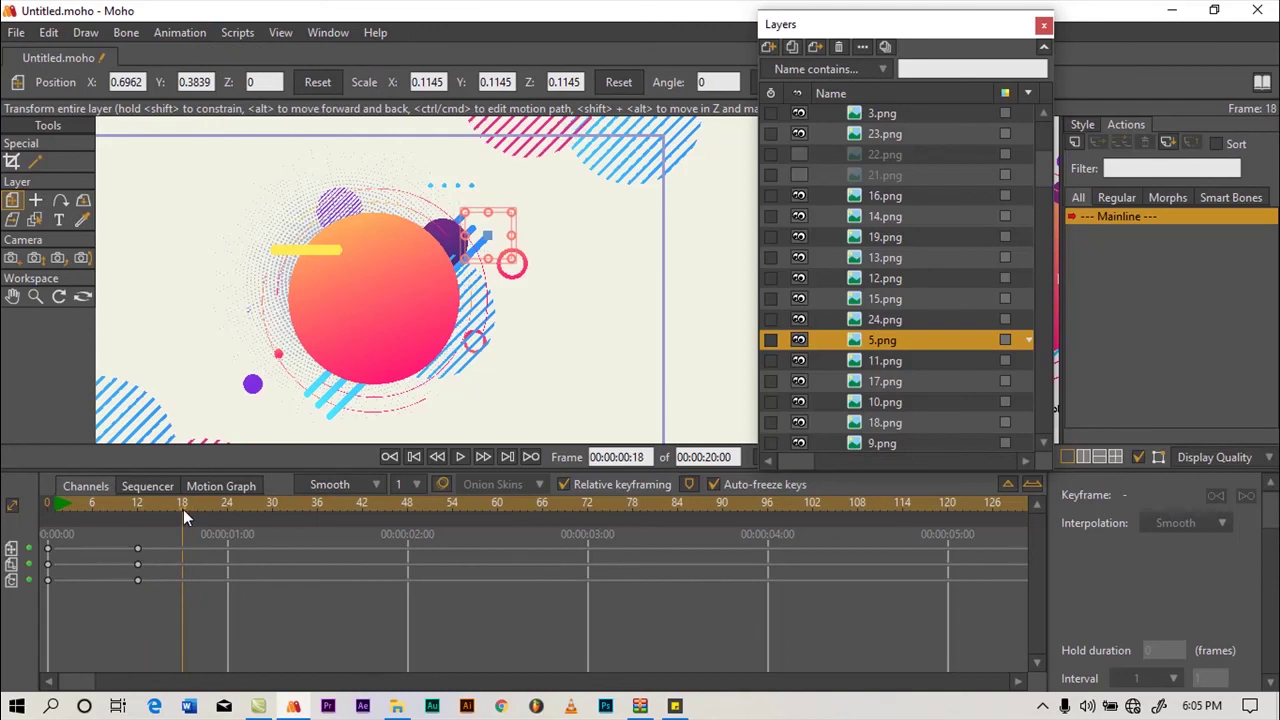
left_click_drag(512, 212, 676, 90)
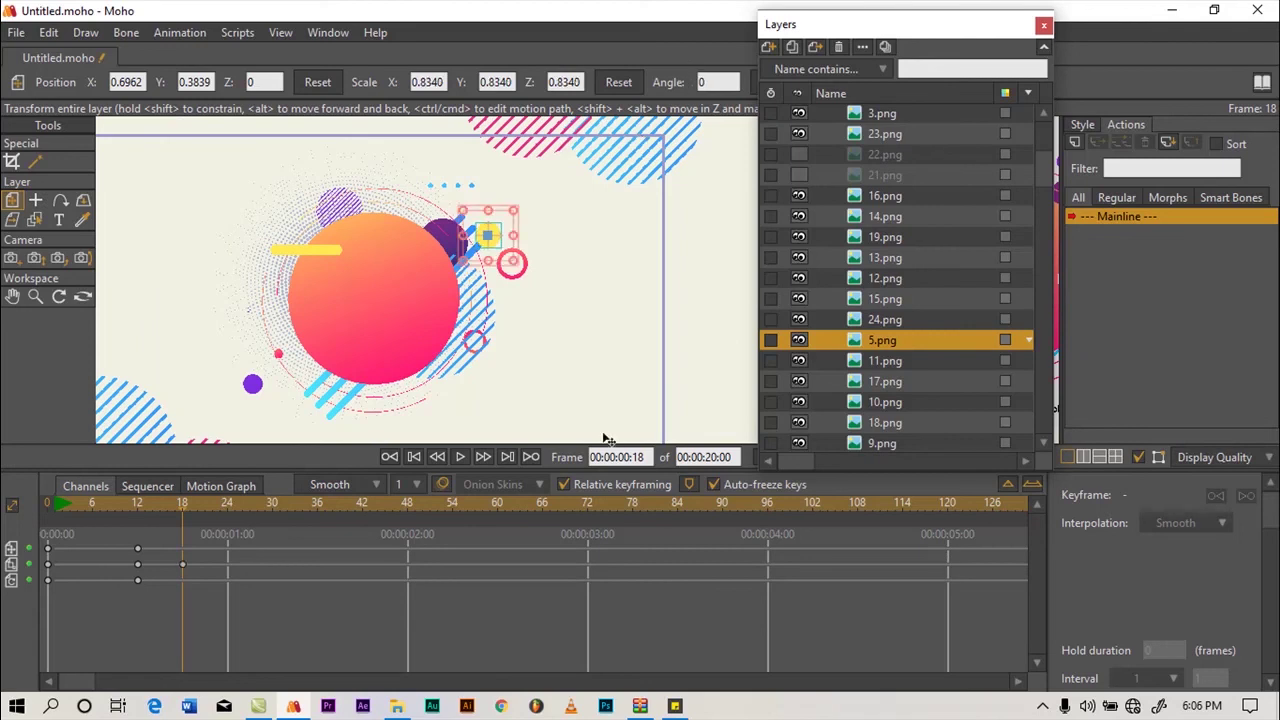
Hide the blue striped circle layer 24.png behind the large circle at frame 0 and add a keyframe for it at frame 15
left_click(896, 318)
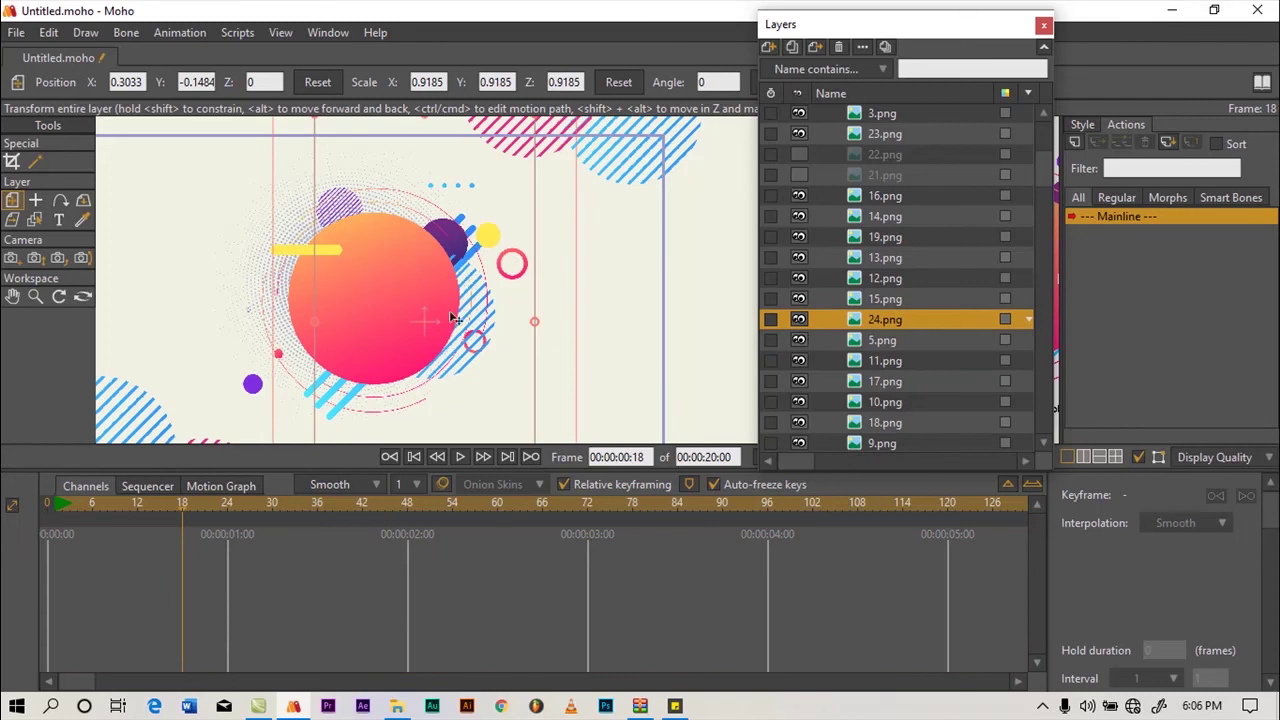
left_click(53, 503)
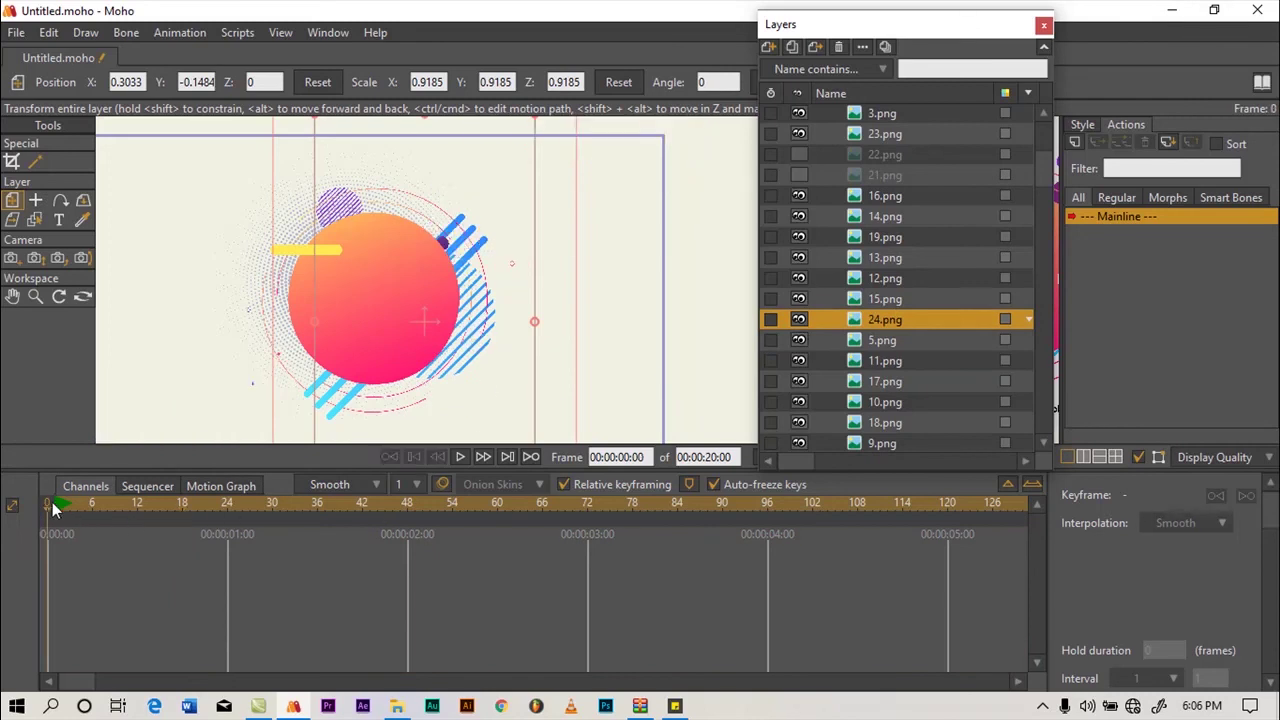
left_click(47, 503)
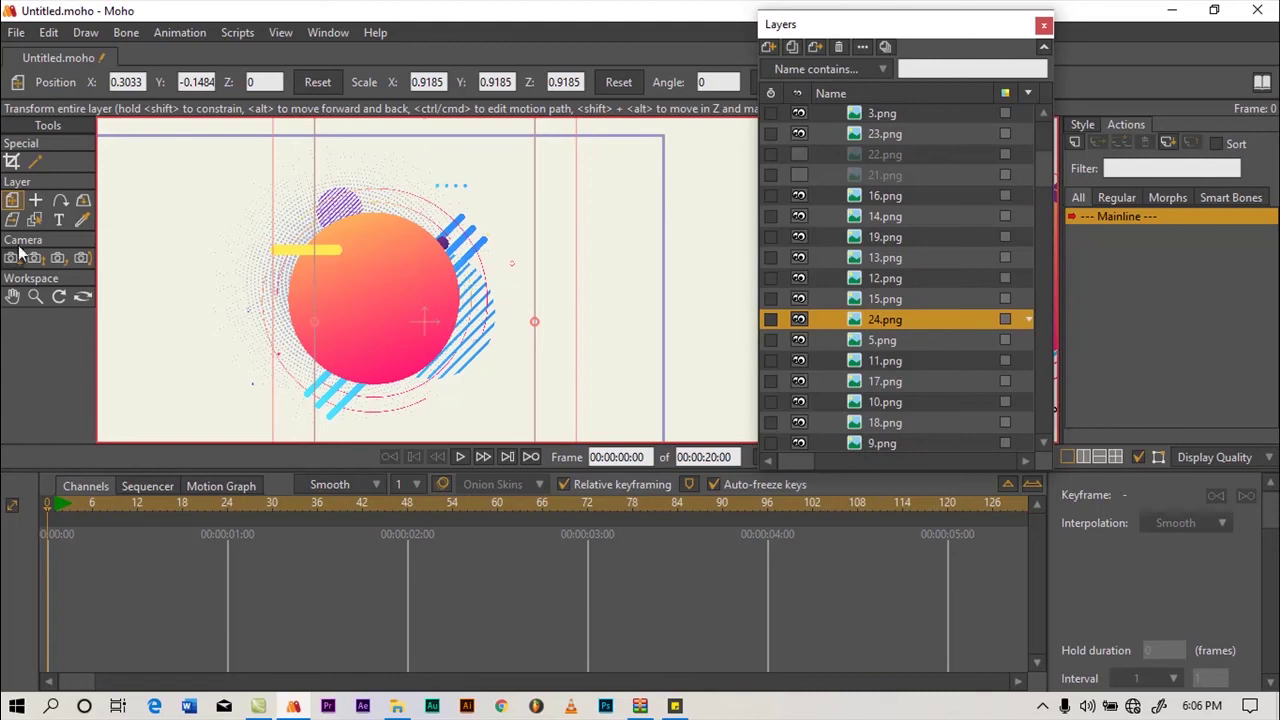
left_click_drag(454, 331, 428, 329)
left_click_drag(415, 330, 409, 326)
left_click_drag(98, 506, 161, 500)
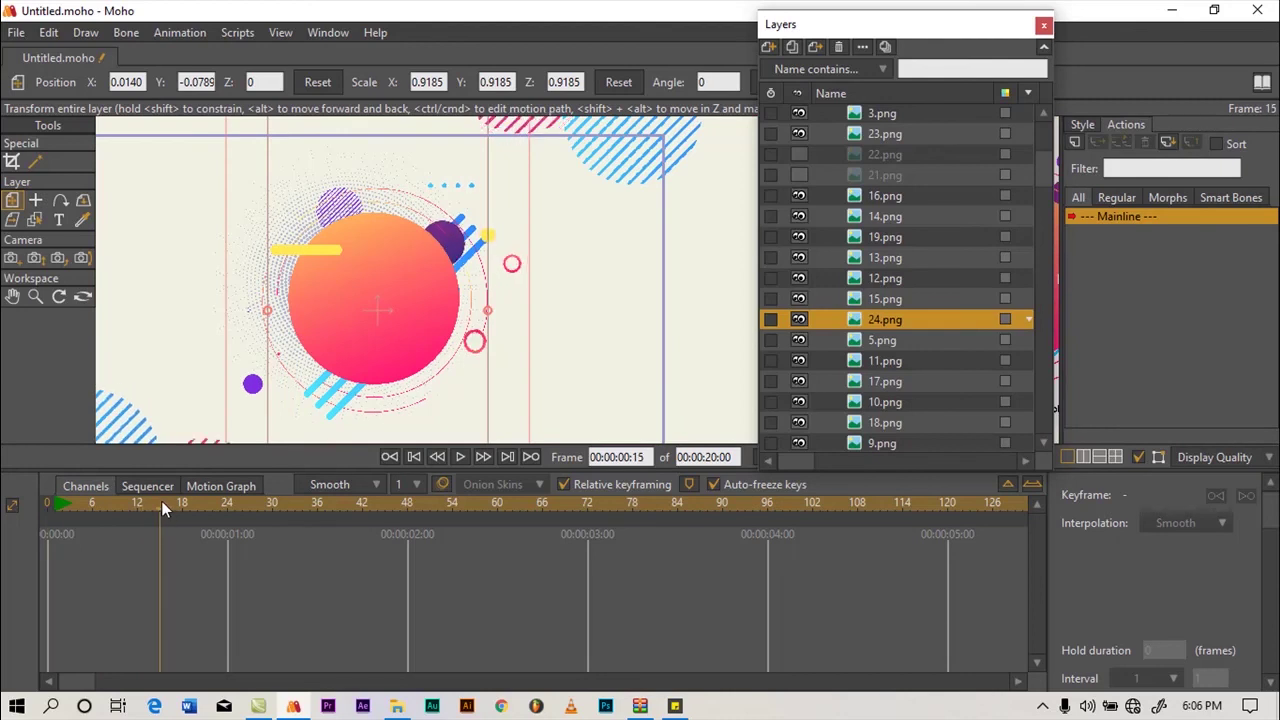
left_click(180, 32)
left_click(192, 219)
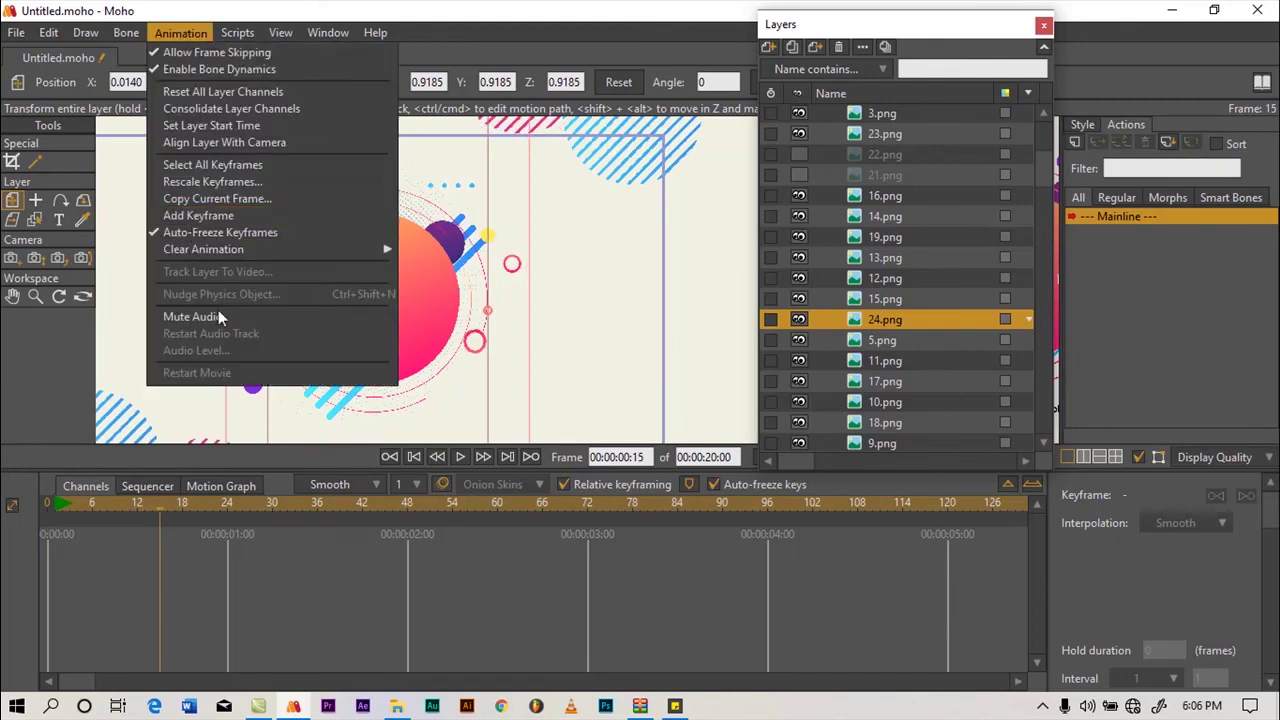
At frame 24, move the blue striped circle layer 24.png out from behind the large circle to about X 0.44, Y -0.19
left_click(228, 506)
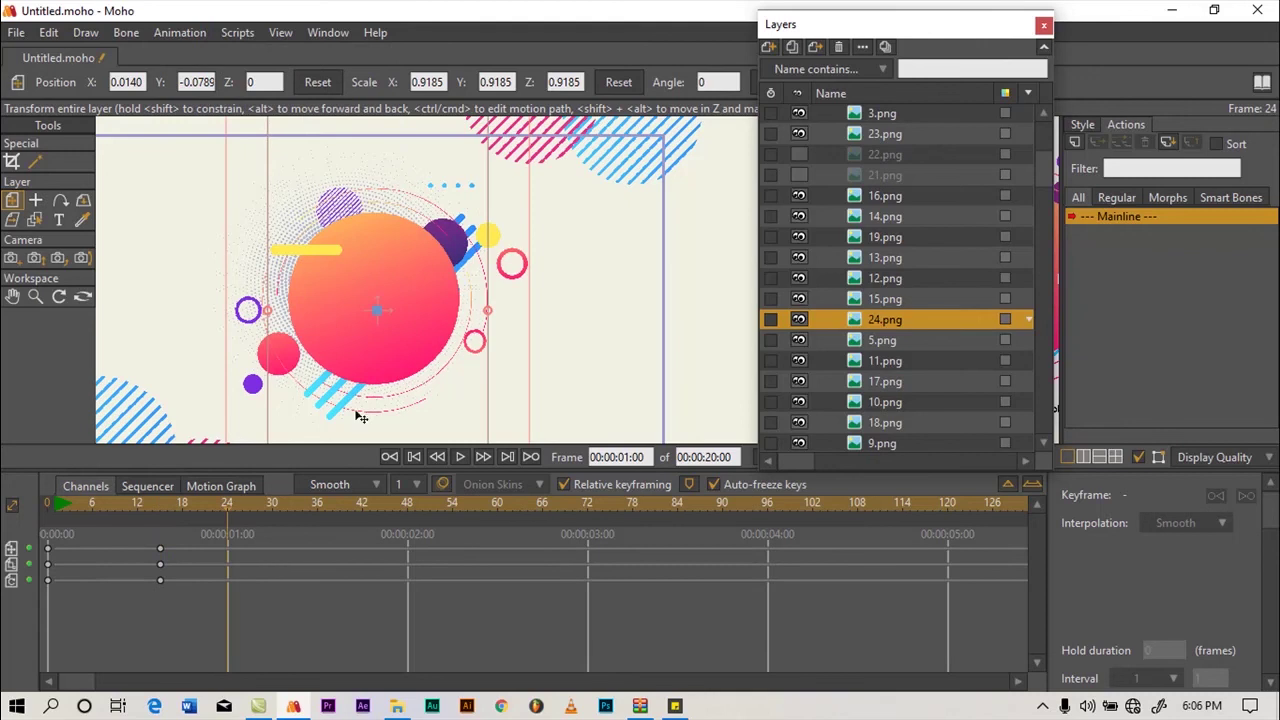
left_click_drag(400, 323, 629, 294)
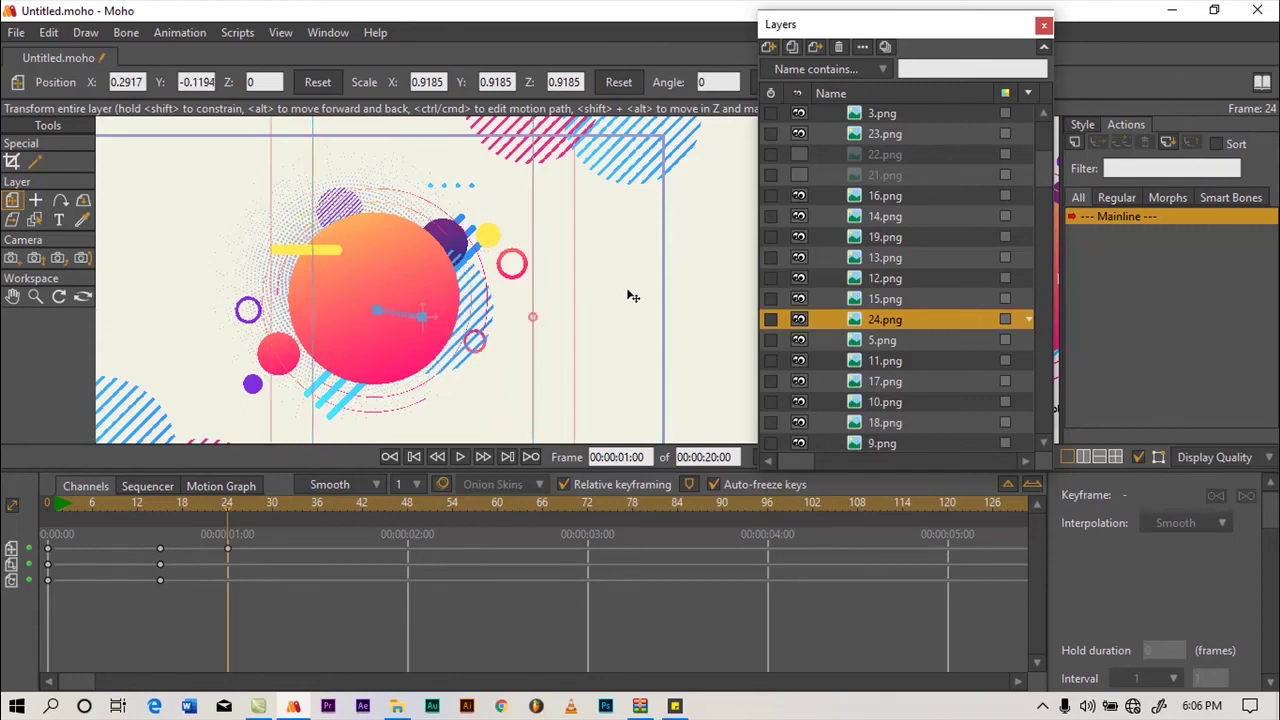
left_click_drag(170, 287, 435, 311)
left_click_drag(258, 348, 503, 299)
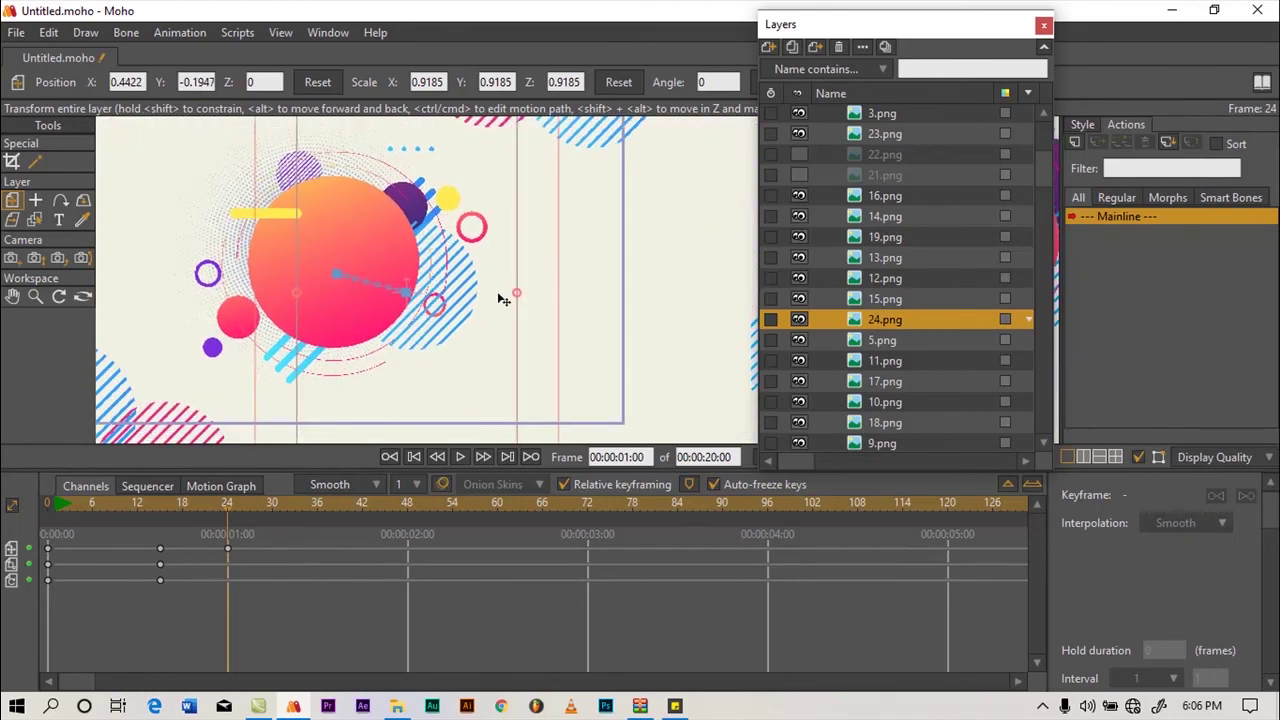
Play the animation from the start to check the blue striped circle's movement, and return to frame 0
left_click(57, 506)
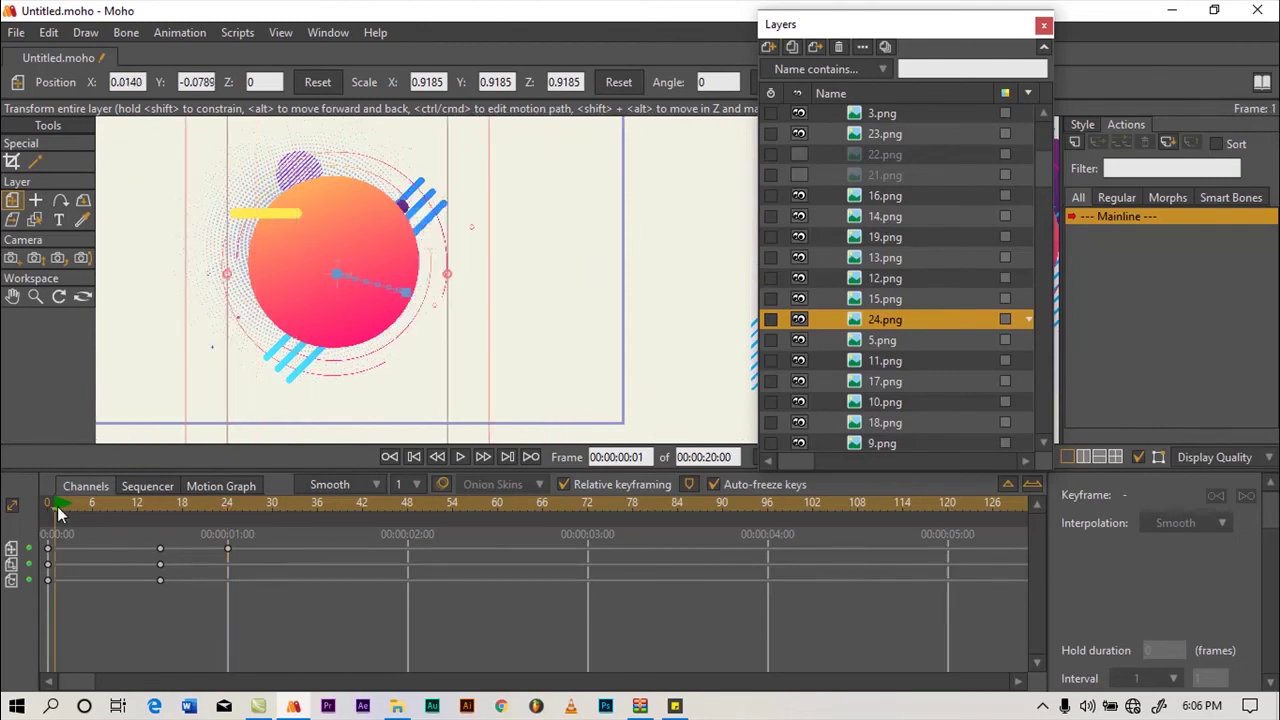
key("space")
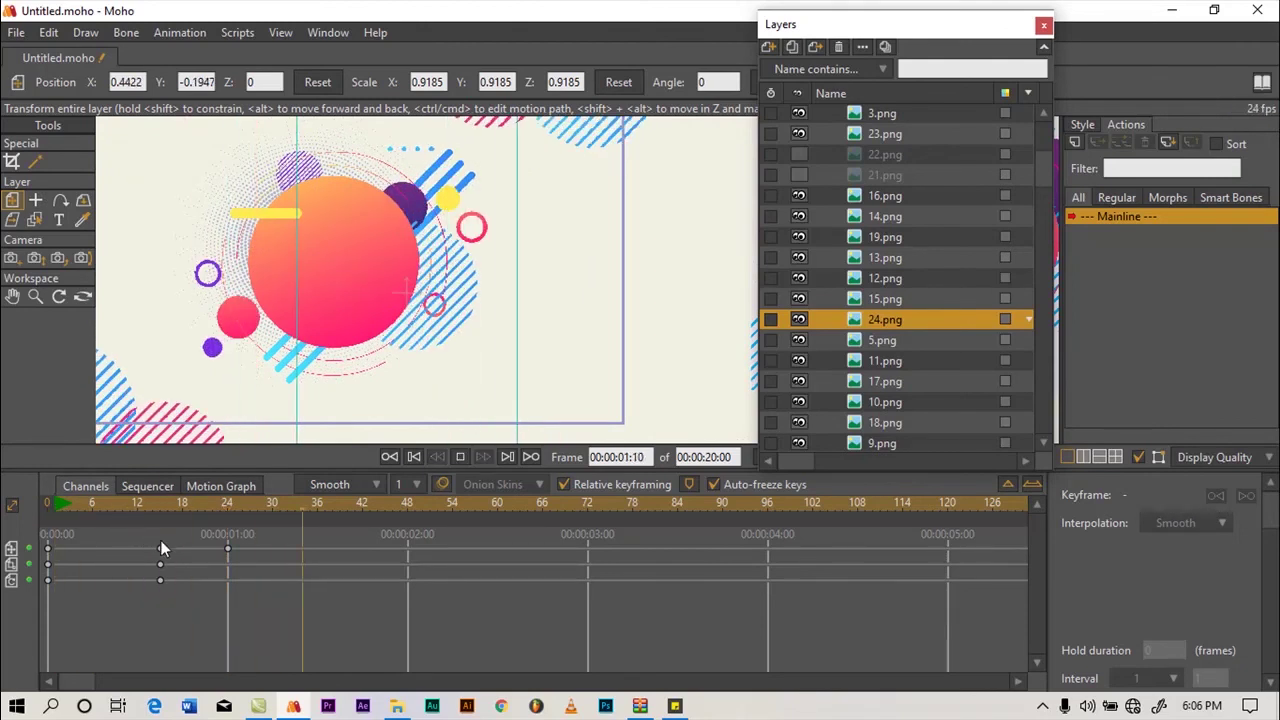
left_click_drag(161, 506, 47, 517)
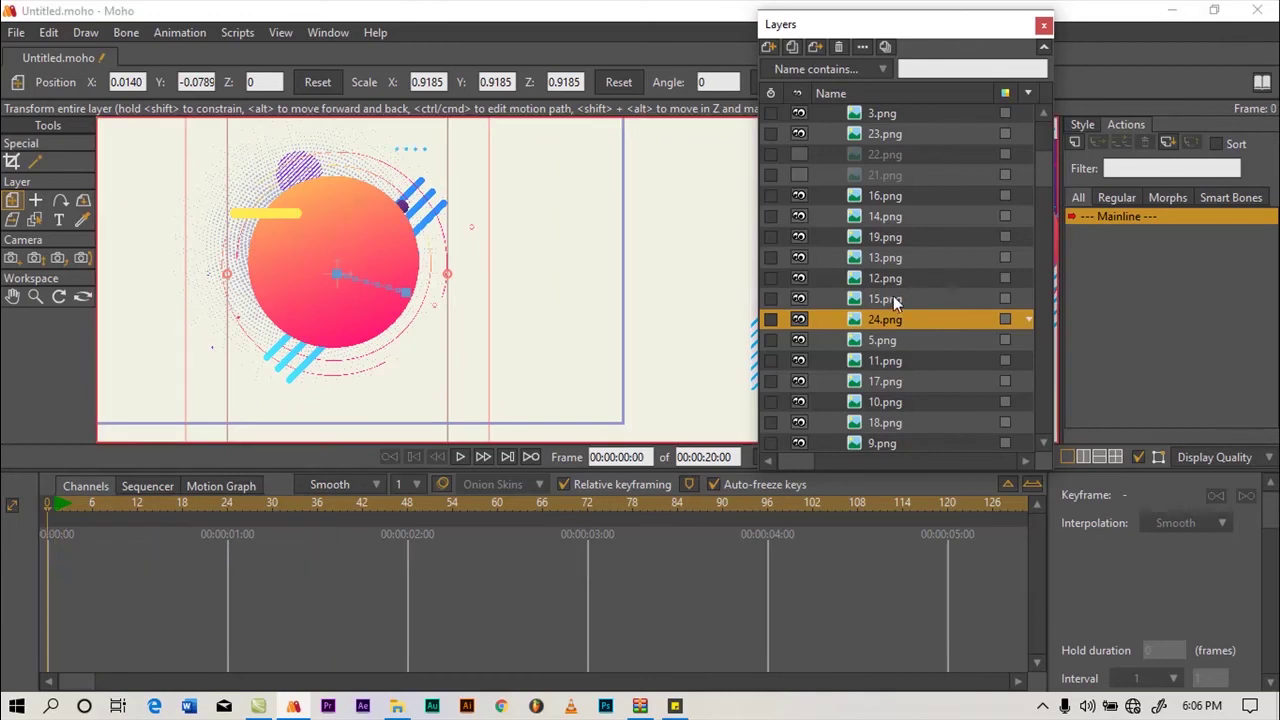
Scale the purple striped circle layer 15.png down to about 0.04 at frame 0 and add a keyframe for it at frame 8
left_click(860, 299)
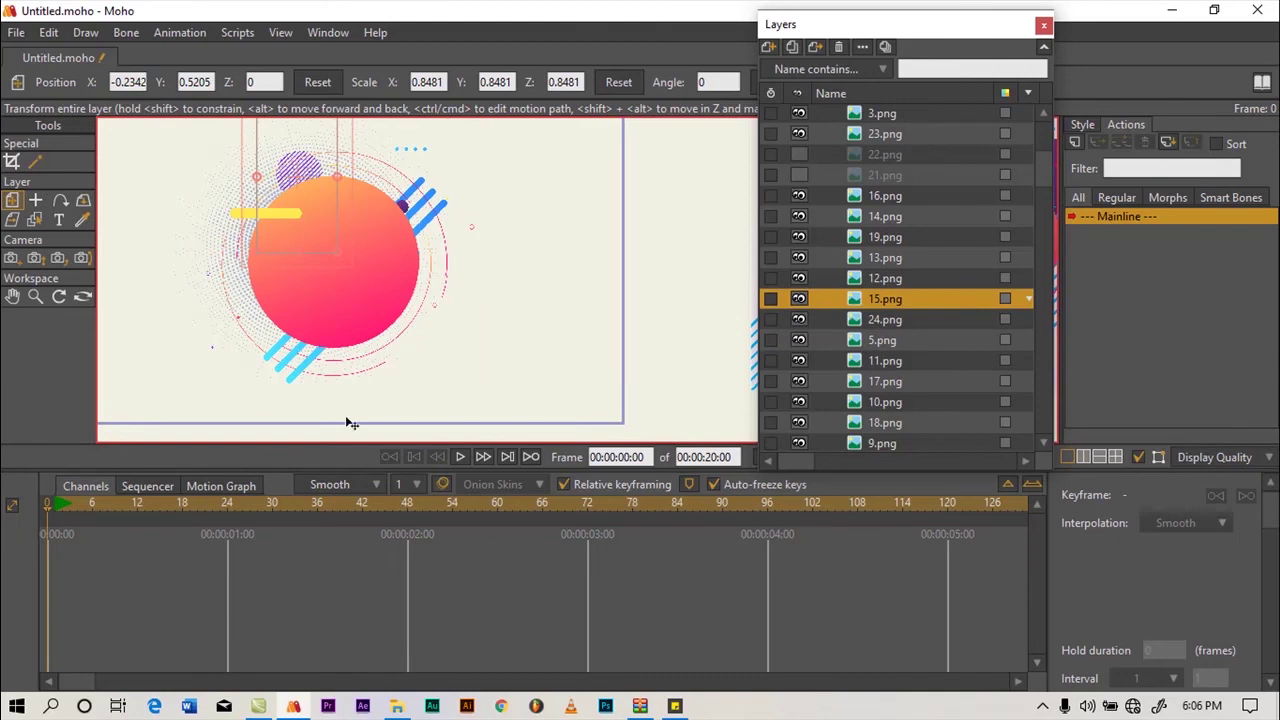
mouse_move(281, 269)
left_mouse_down()
mouse_move(295, 349)
mouse_move(343, 329)
mouse_move(306, 289)
left_mouse_up()
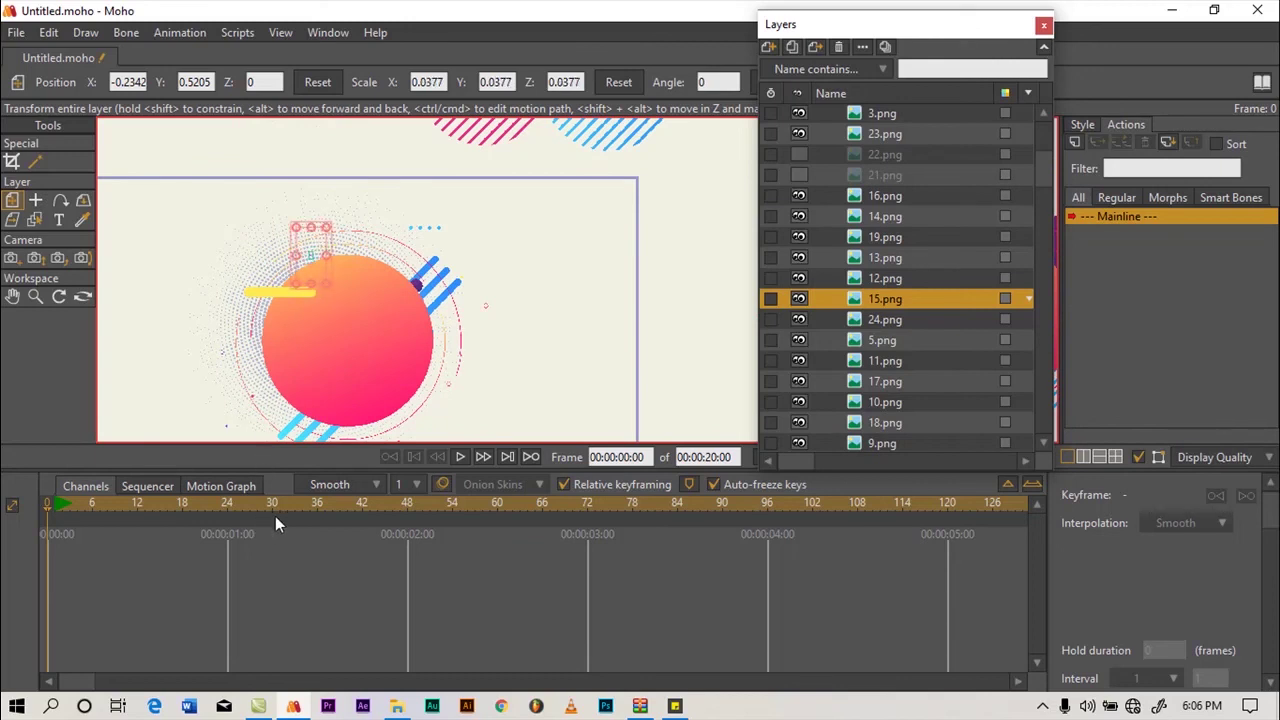
left_click(107, 504)
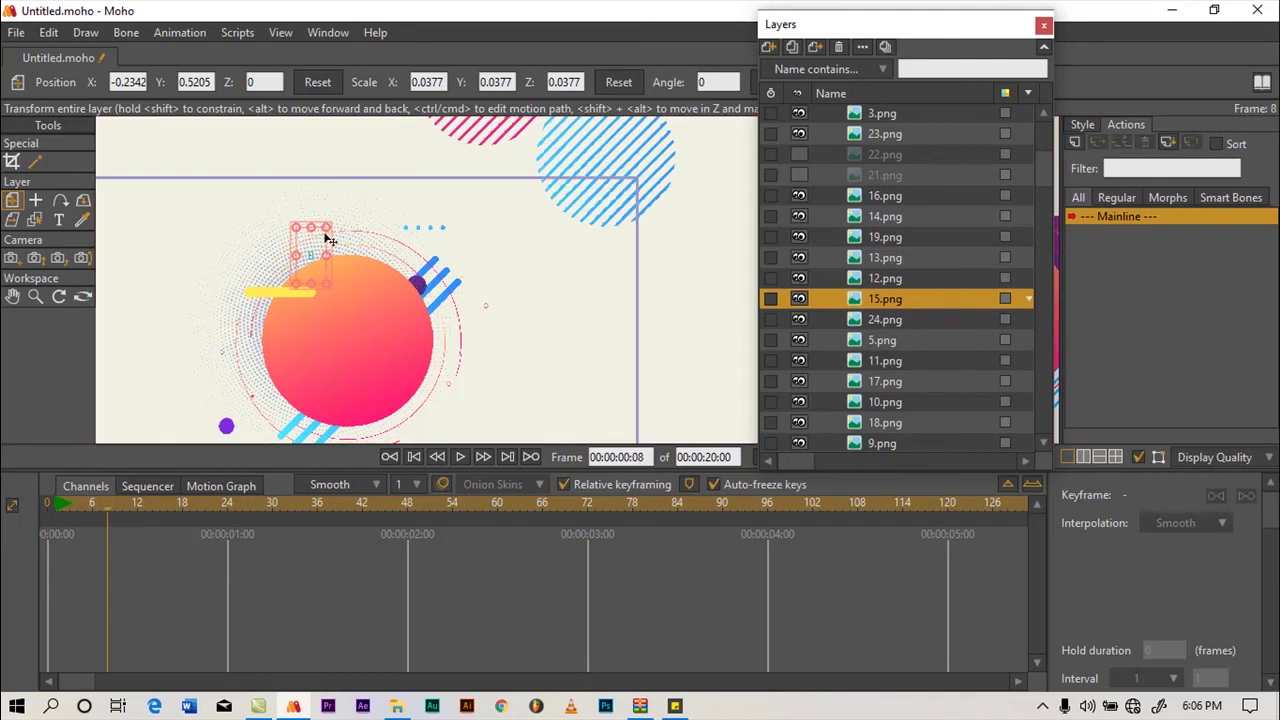
left_click(180, 36)
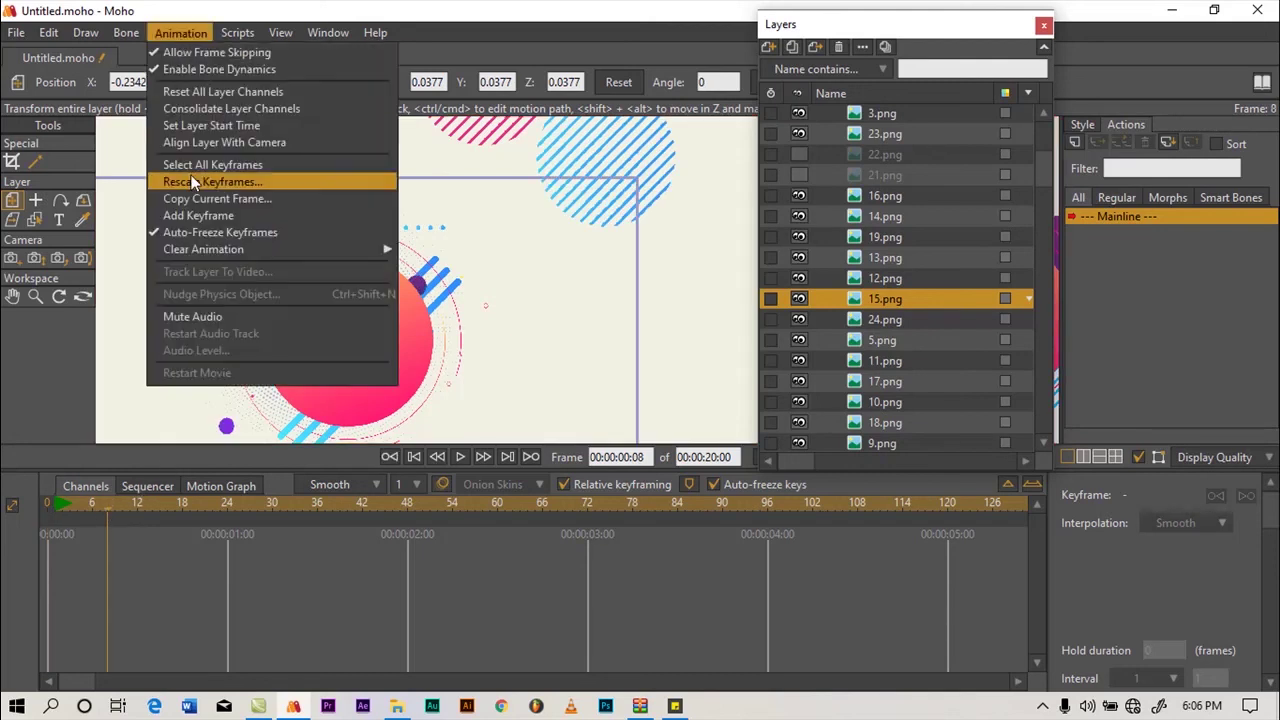
left_click(198, 215)
Scale the purple striped circle layer 15.png up to about 0.54 at frame 15 and straighten its accidental rotation
left_click(160, 504)
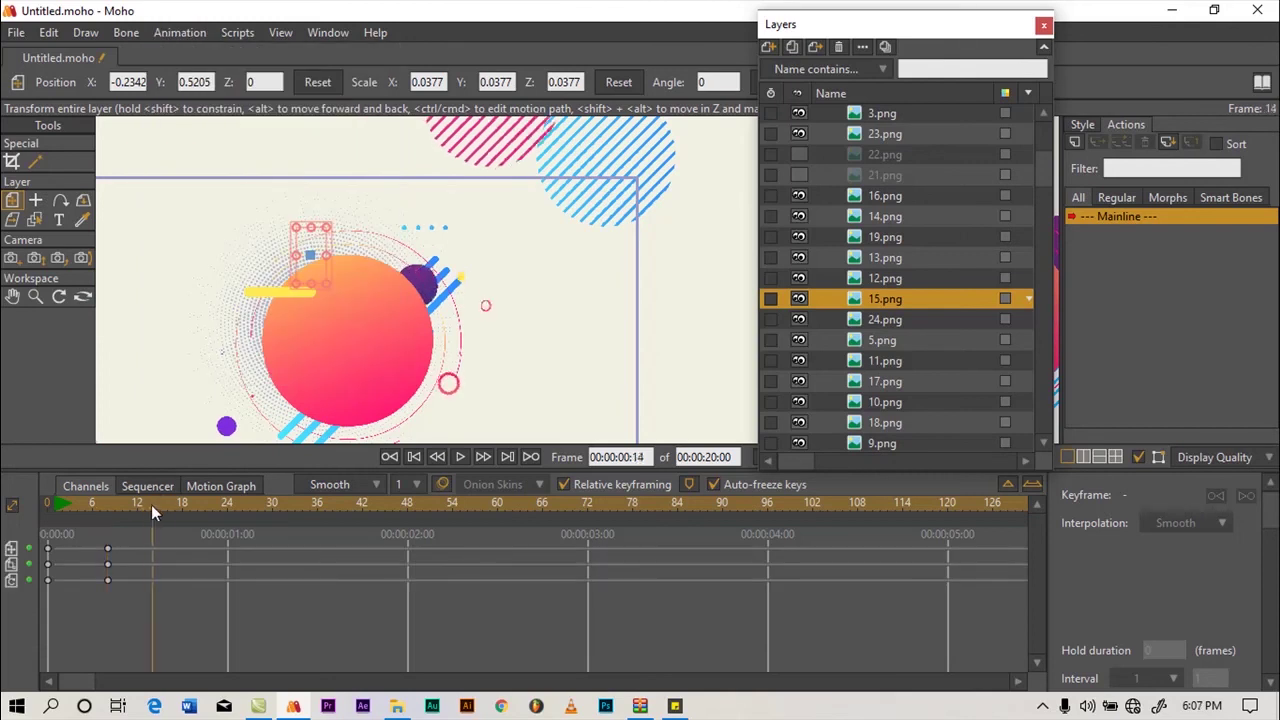
left_click(335, 230)
left_click_drag(343, 213, 329, 234)
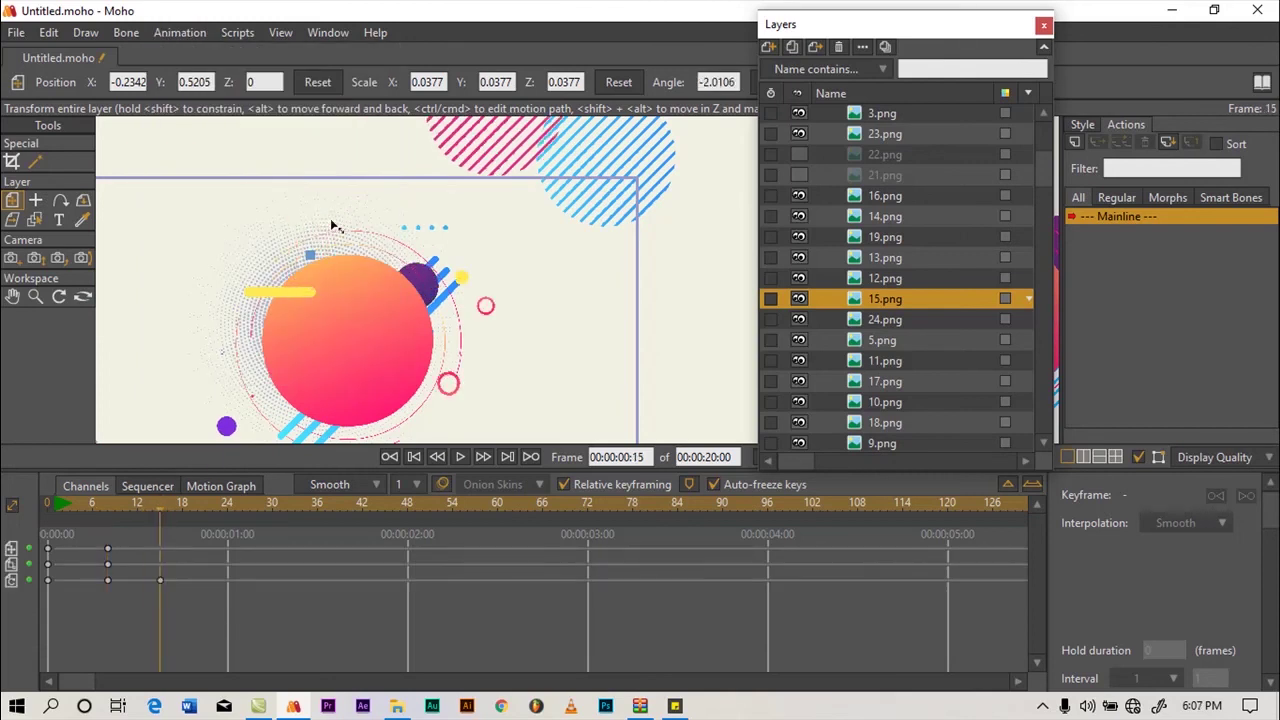
left_click_drag(484, 2, 532, 3)
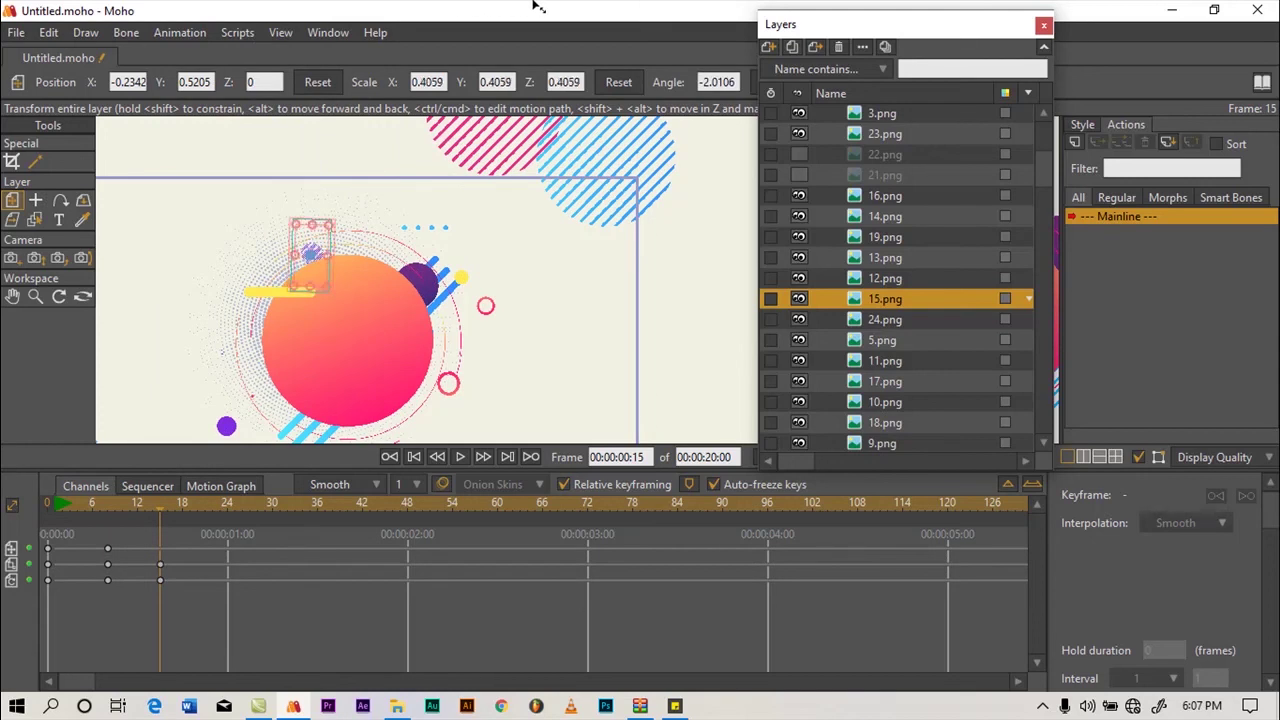
left_click_drag(333, 230, 338, 208)
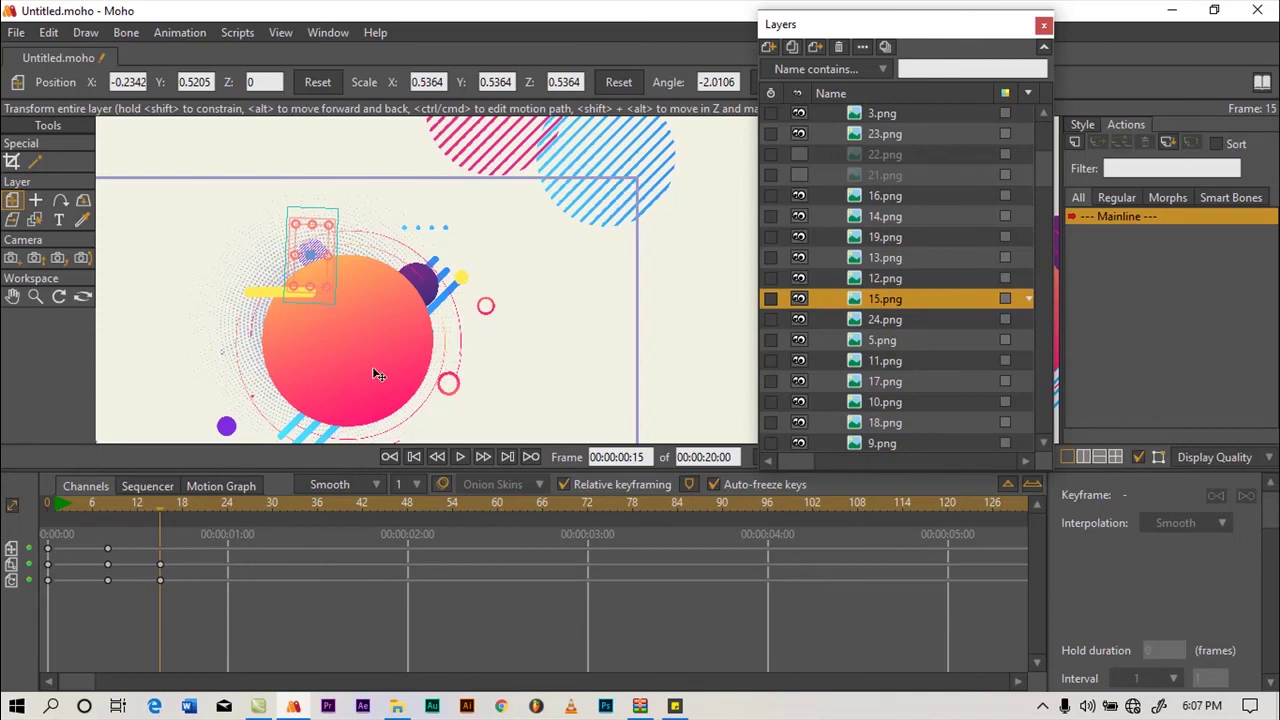
left_click_drag(373, 368, 404, 324)
left_click_drag(357, 193, 358, 190)
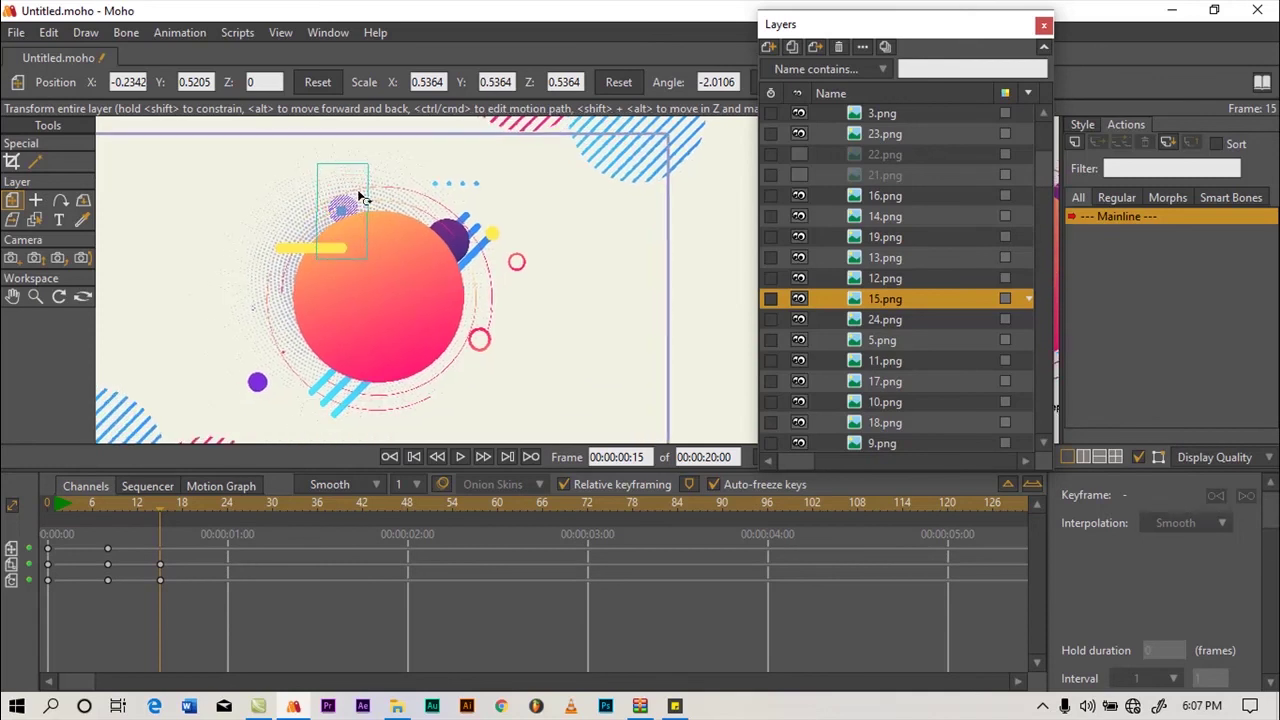
Toggle the visibility of layers 13.png and 19.png to identify which shapes they contain
left_click(880, 278)
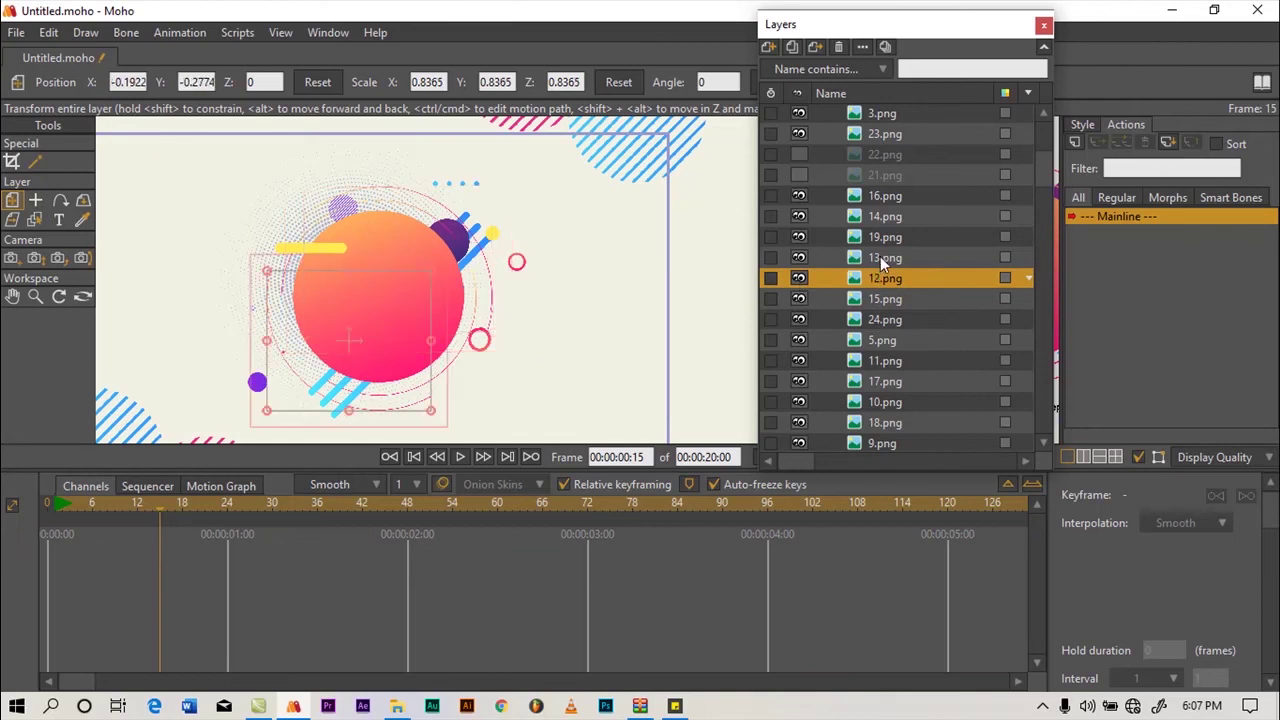
left_click(880, 256)
left_click(799, 258)
left_click(799, 258)
left_click(799, 258)
left_click(799, 258)
left_click(876, 237)
left_click(799, 237)
left_click(799, 237)
left_click(799, 237)
left_click(799, 237)
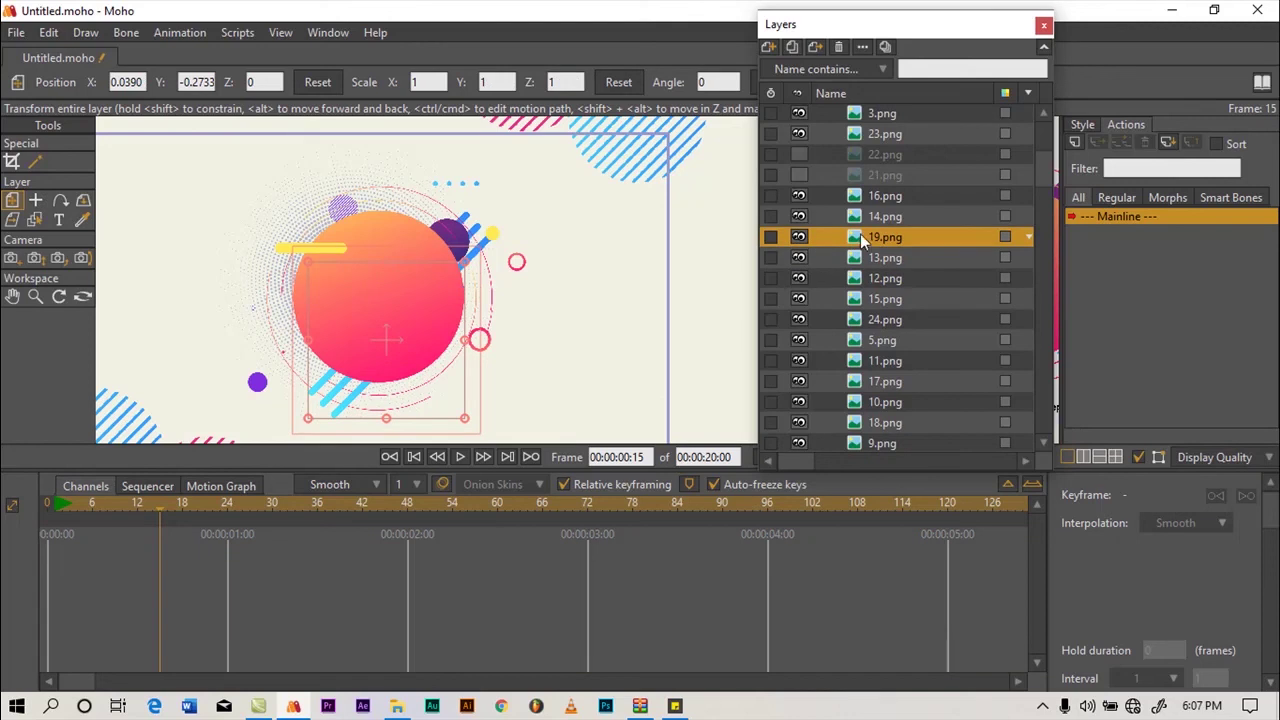
Scale the light blue stripes layer 19.png to about 0.66 behind the large circle at frame 0, and add a keyframe at frame 15
left_click(47, 506)
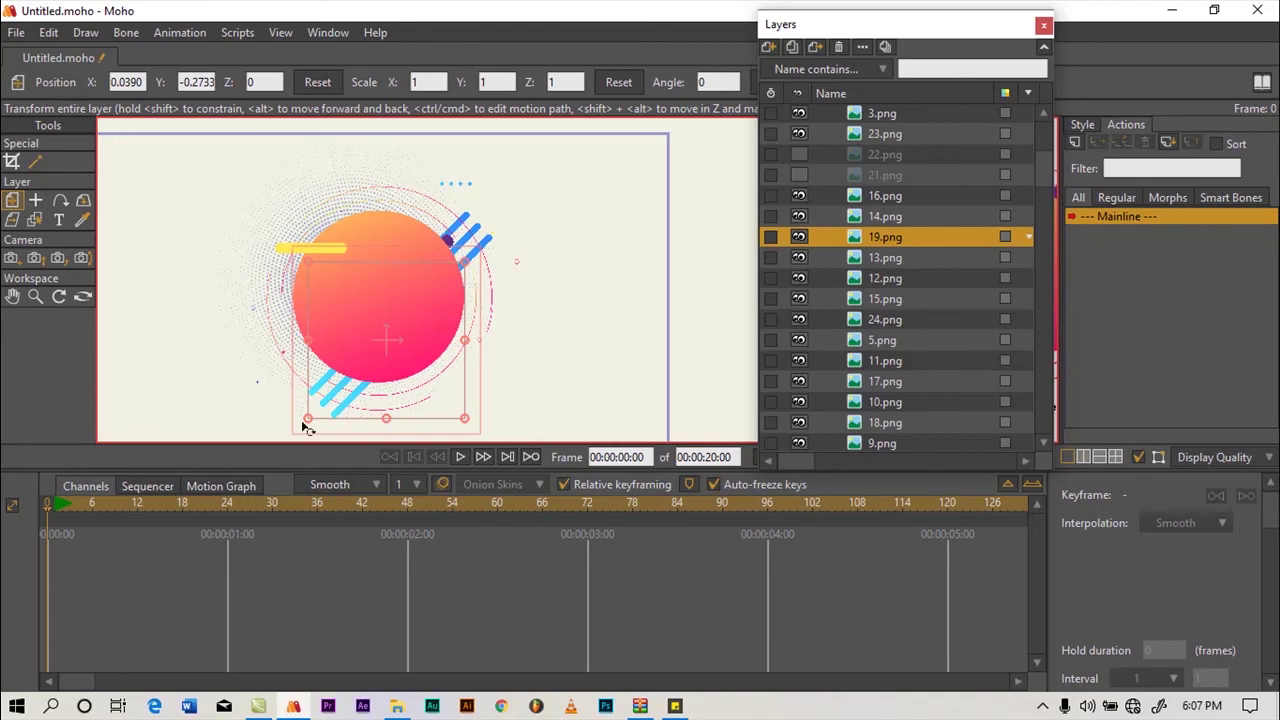
mouse_move(361, 392)
left_mouse_down()
mouse_move(370, 358)
mouse_move(352, 390)
left_mouse_up()
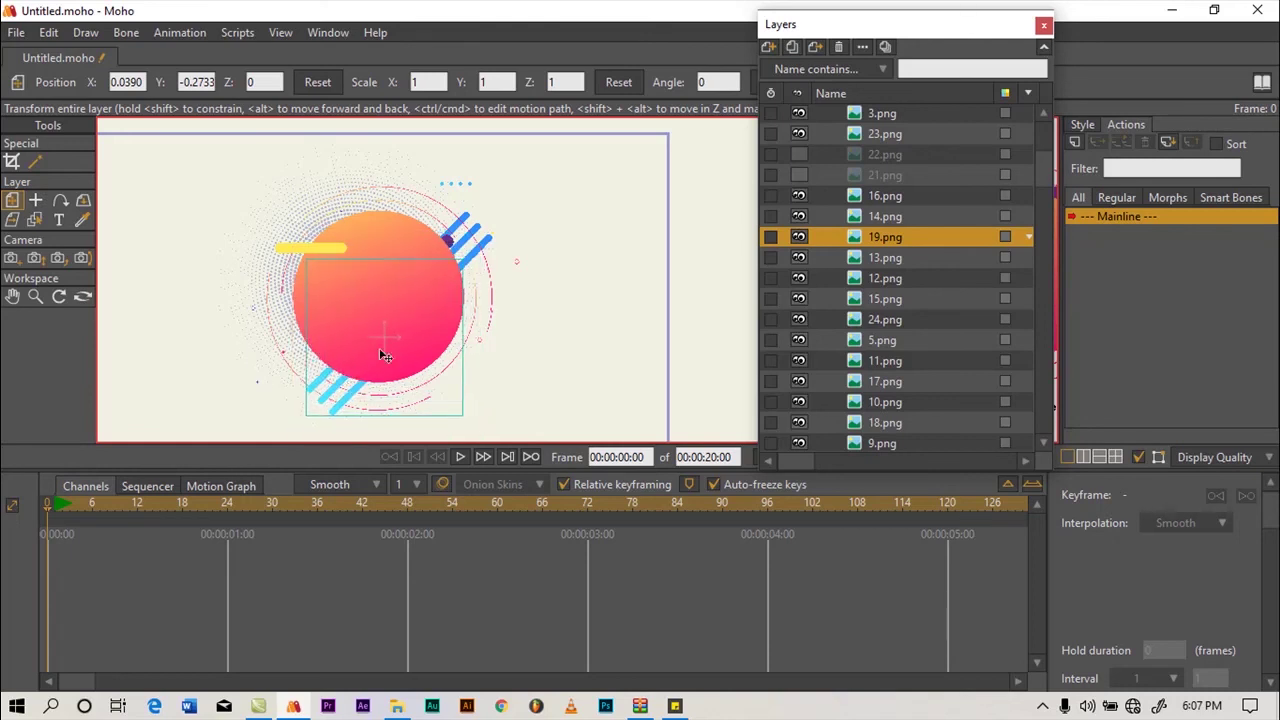
left_click_drag(463, 261, 425, 315)
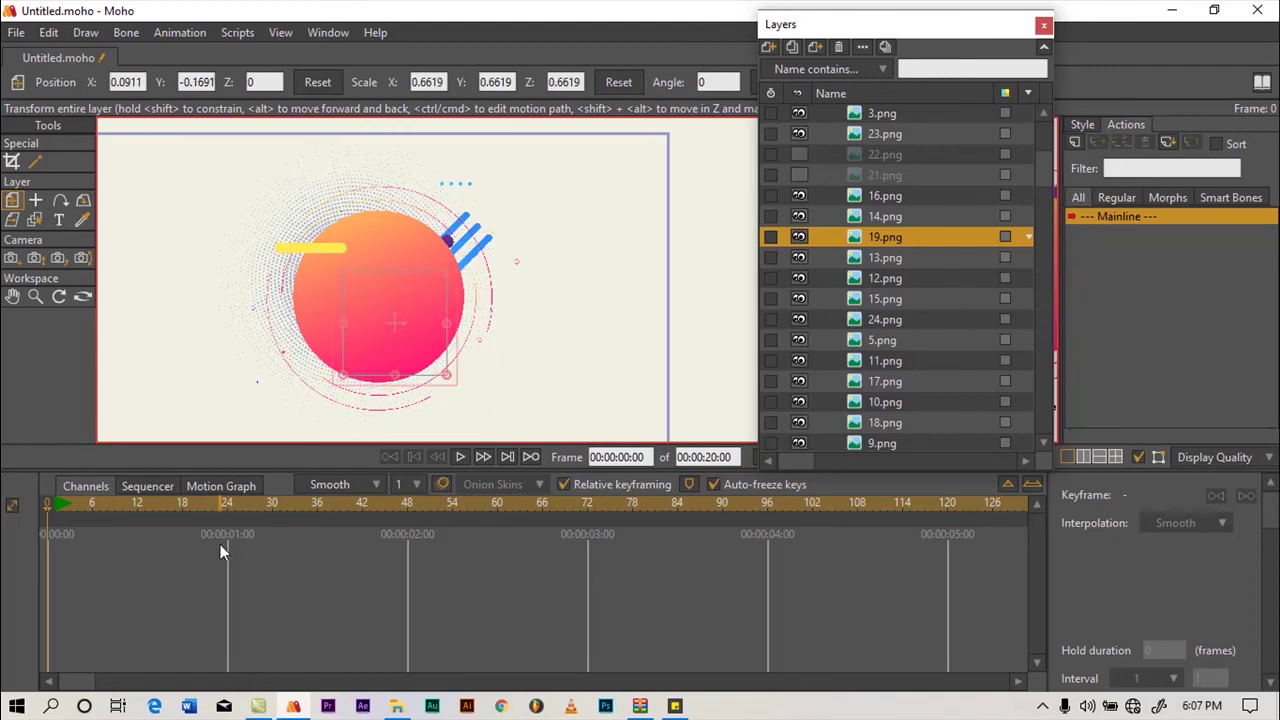
left_click_drag(150, 508, 158, 509)
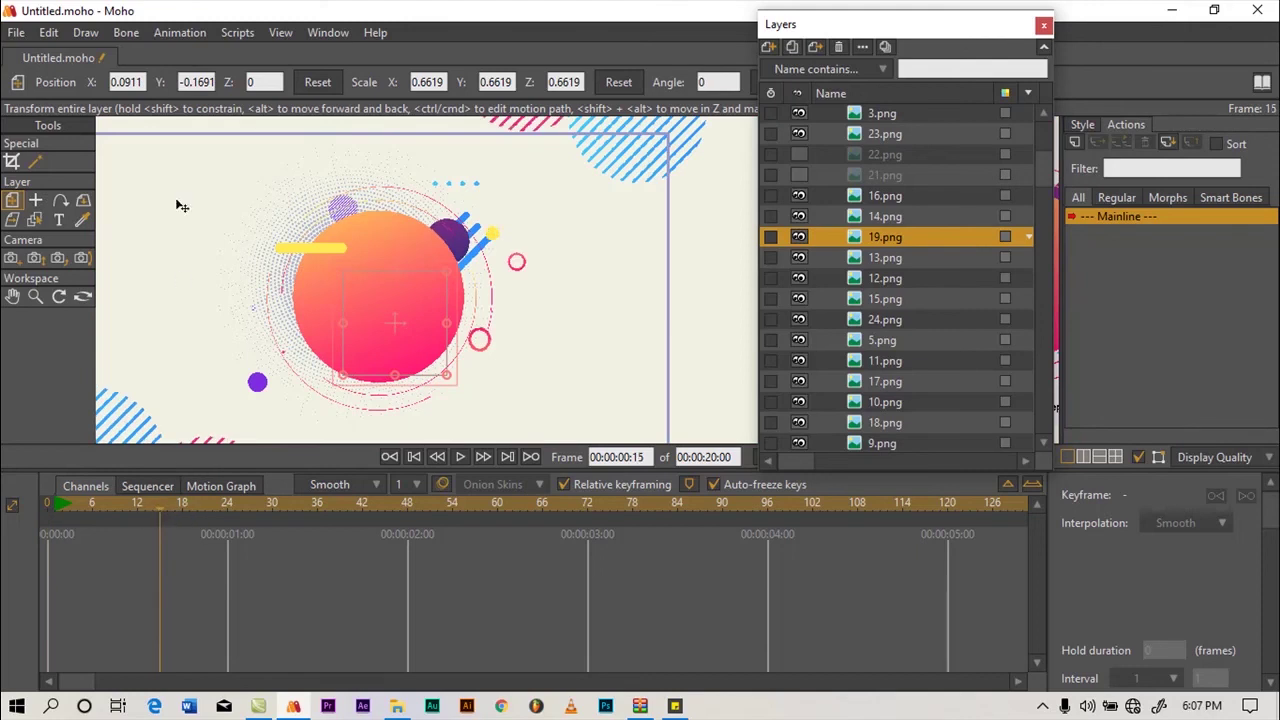
left_click(181, 35)
left_click(214, 216)
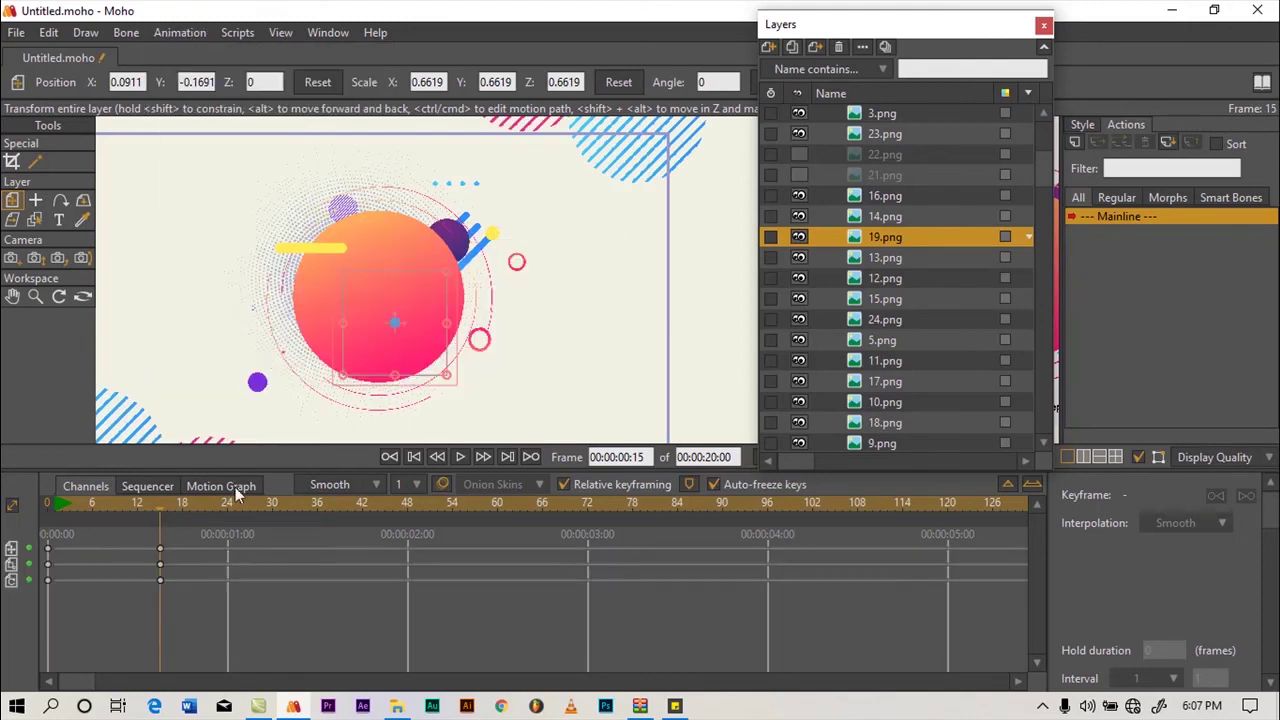
At frame 24, scale the light blue stripes layer 19.png to about 0.99 and move it to about X -0.02, Y -0.27
left_click(226, 507)
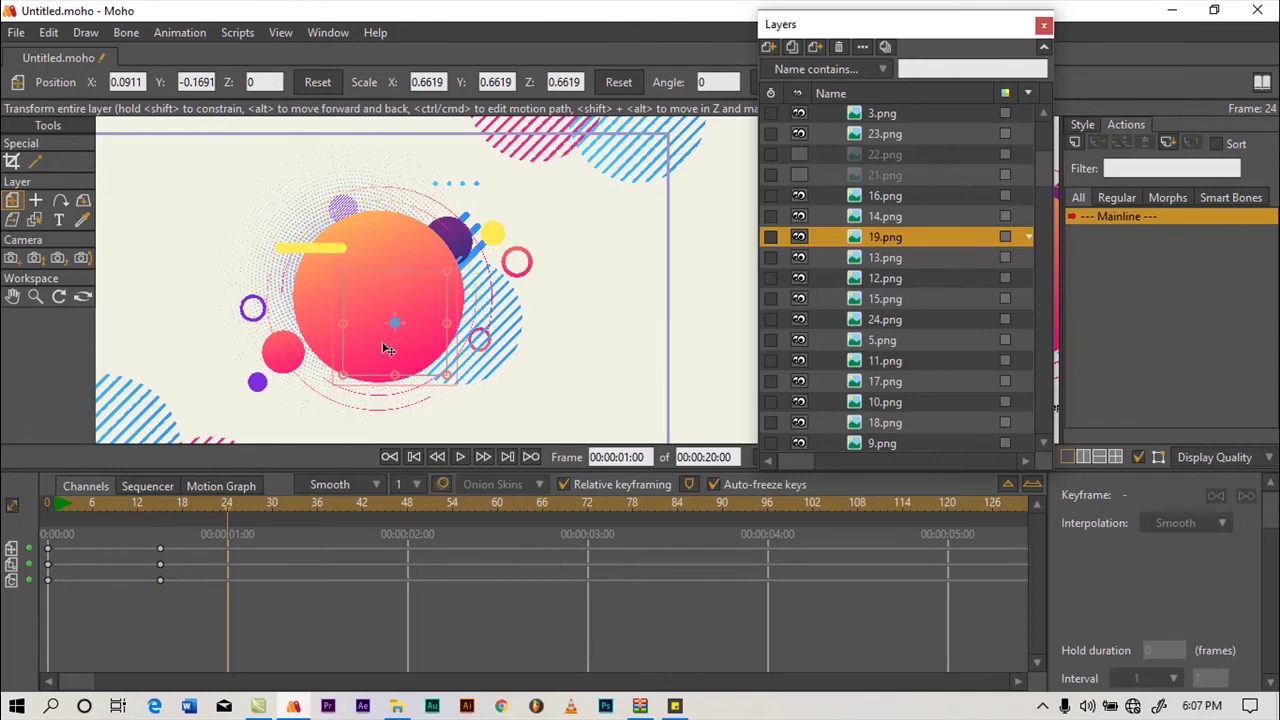
left_click_drag(343, 378, 326, 410)
left_click_drag(370, 348, 367, 358)
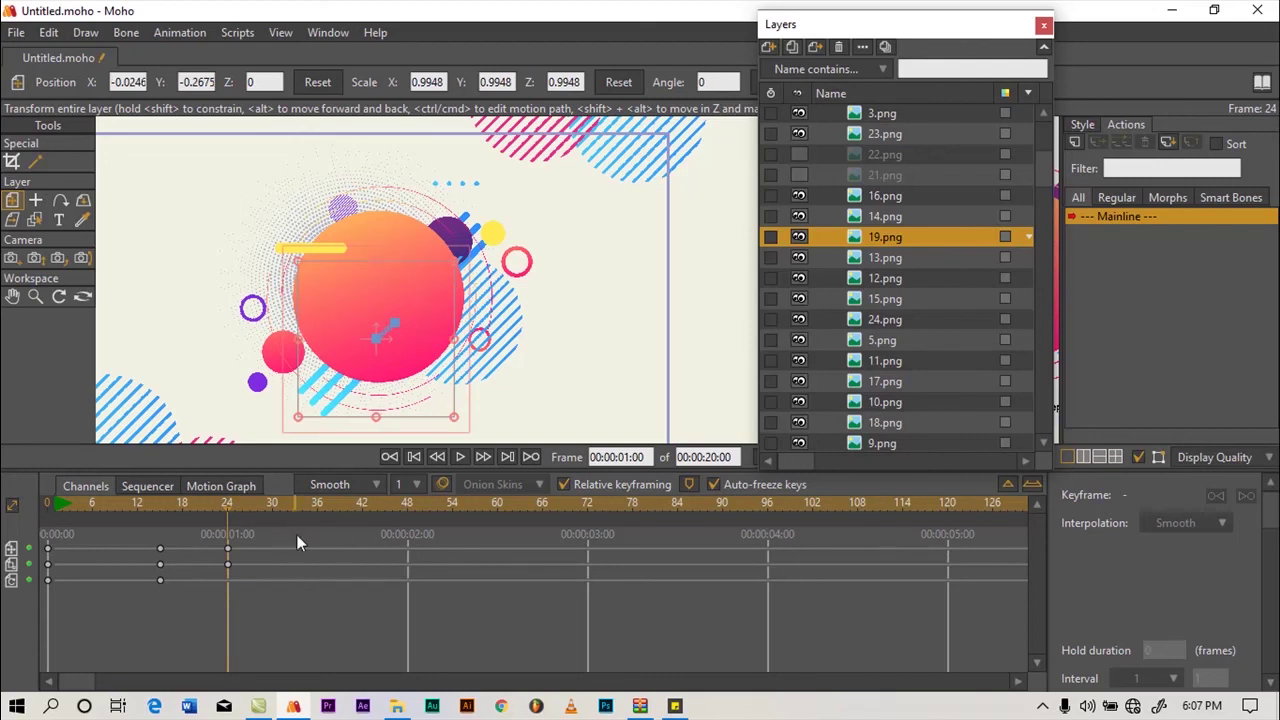
Identify the large gradient circle layer 14.png by toggling its visibility and scale it down to about 0.03 at frame 0
left_click(873, 214)
left_click(808, 217)
left_click(800, 216)
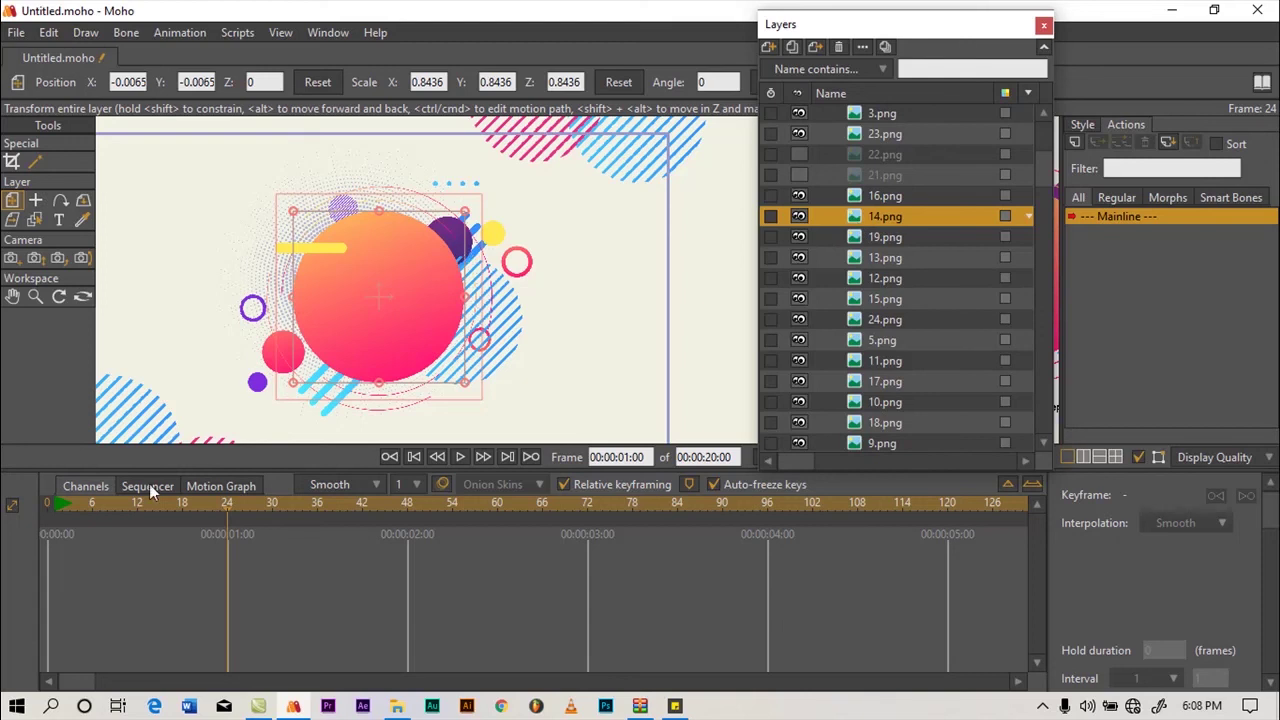
left_click(46, 504)
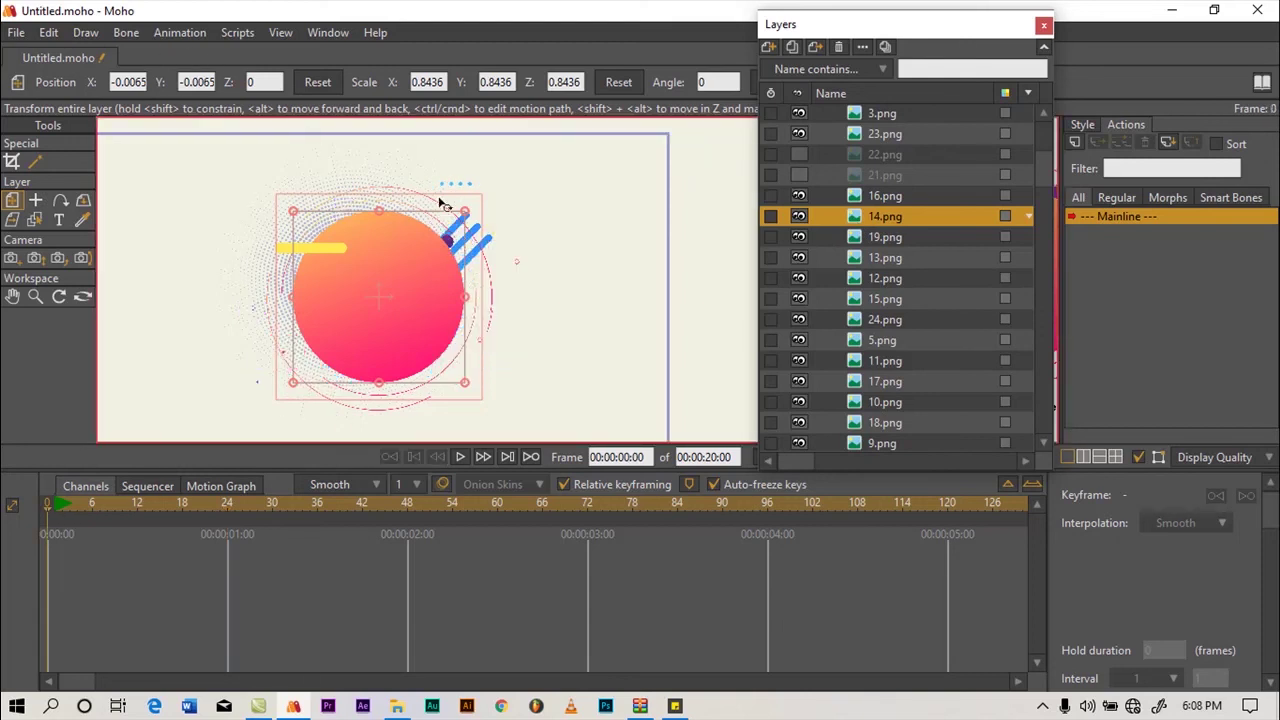
left_click_drag(465, 212, 402, 318)
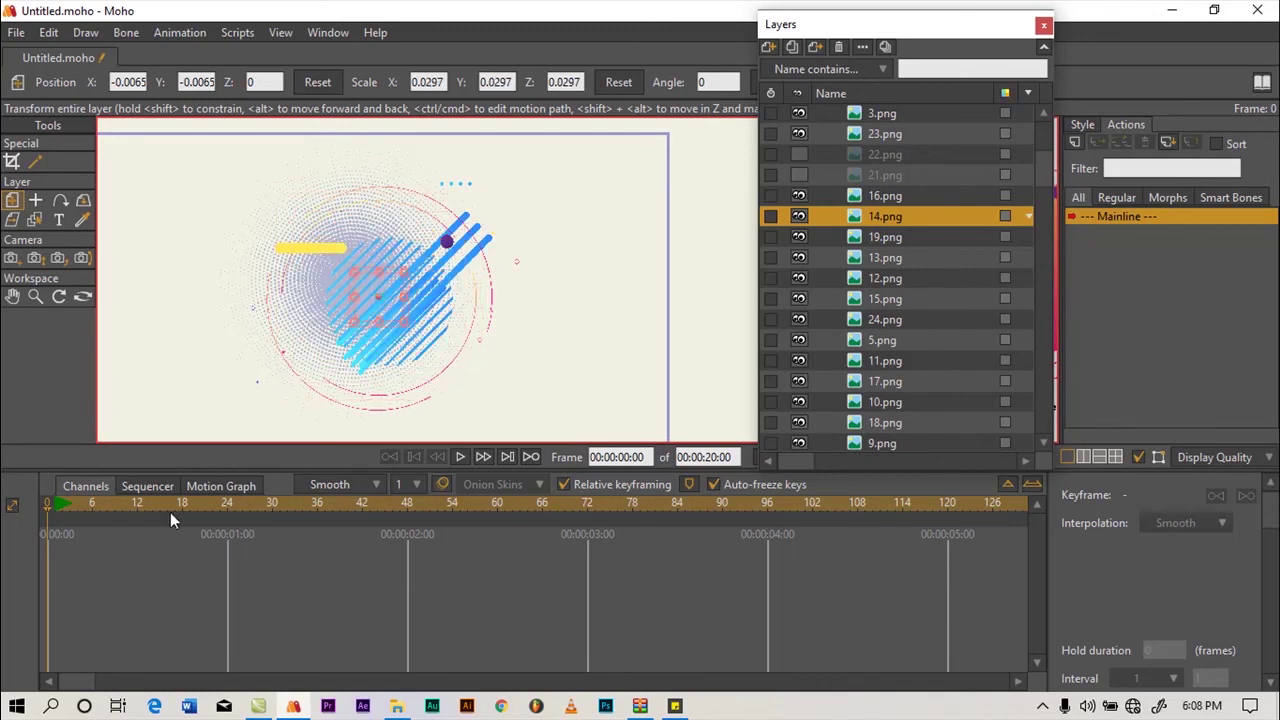
Add a keyframe for the large gradient circle layer 14.png at frame 1 and go to frame 12
left_click(56, 507)
left_click(70, 506)
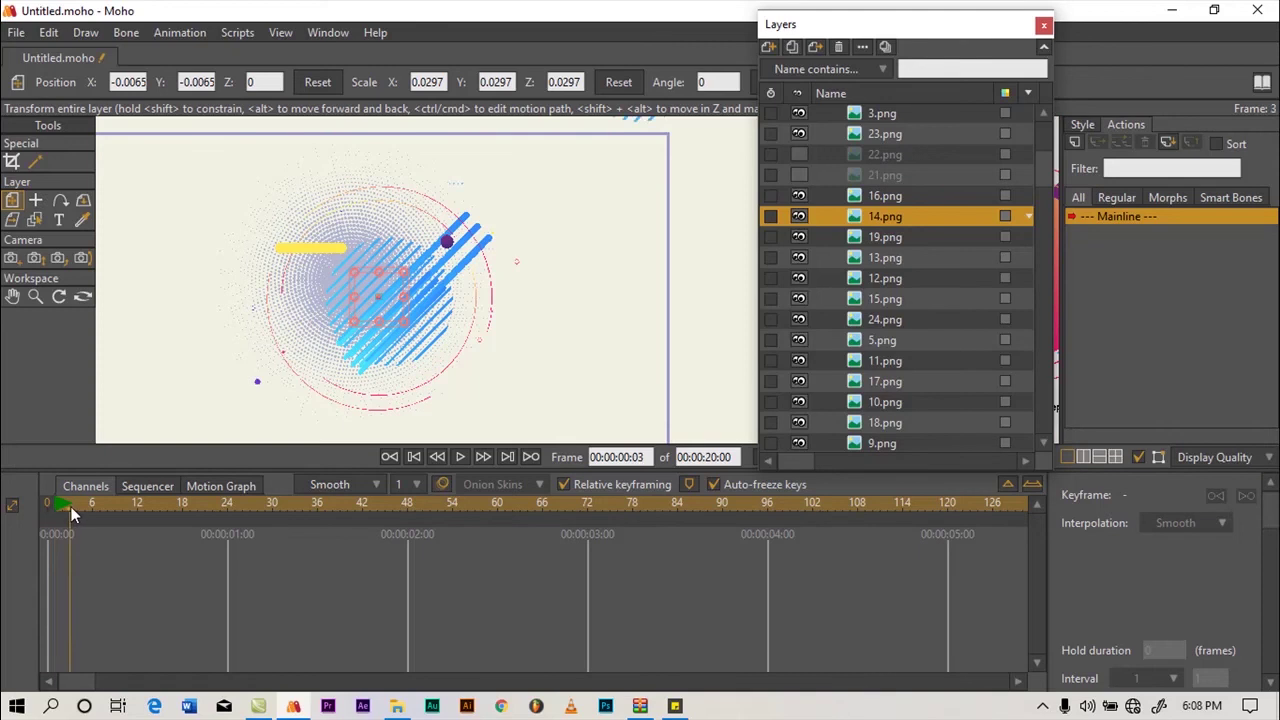
left_click(58, 506)
left_click(181, 33)
left_click(205, 216)
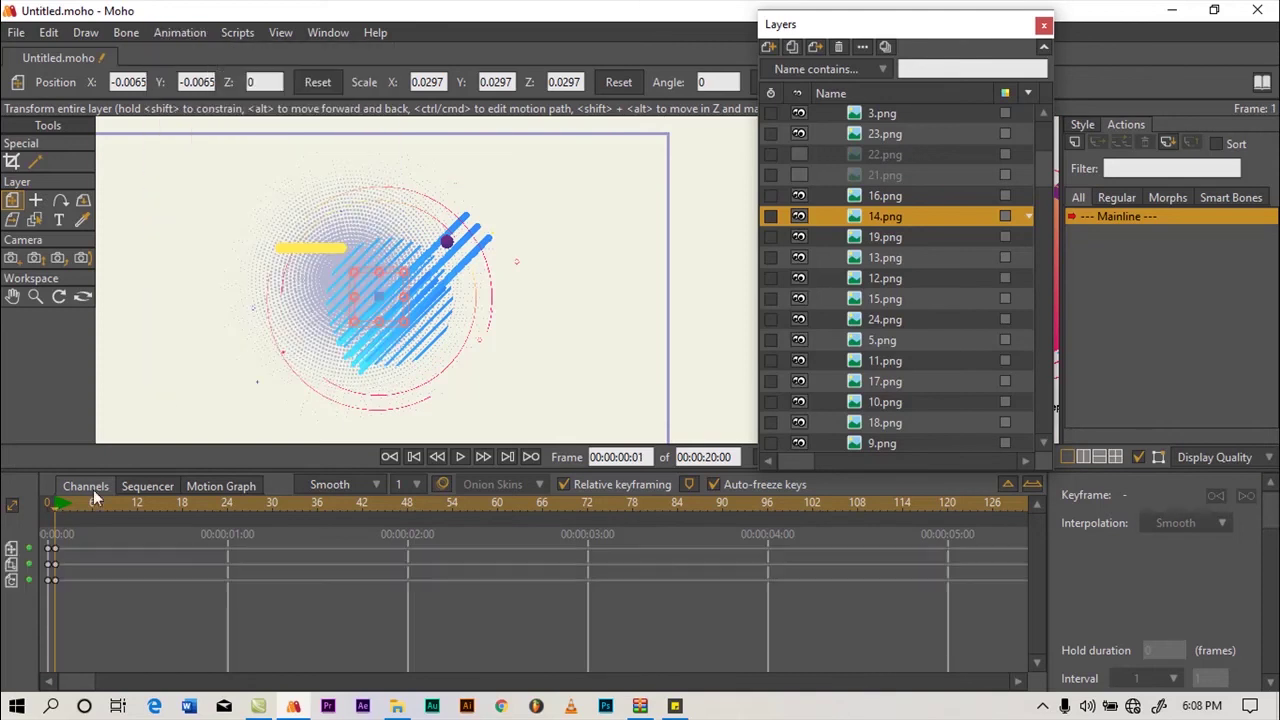
left_click_drag(55, 515, 137, 509)
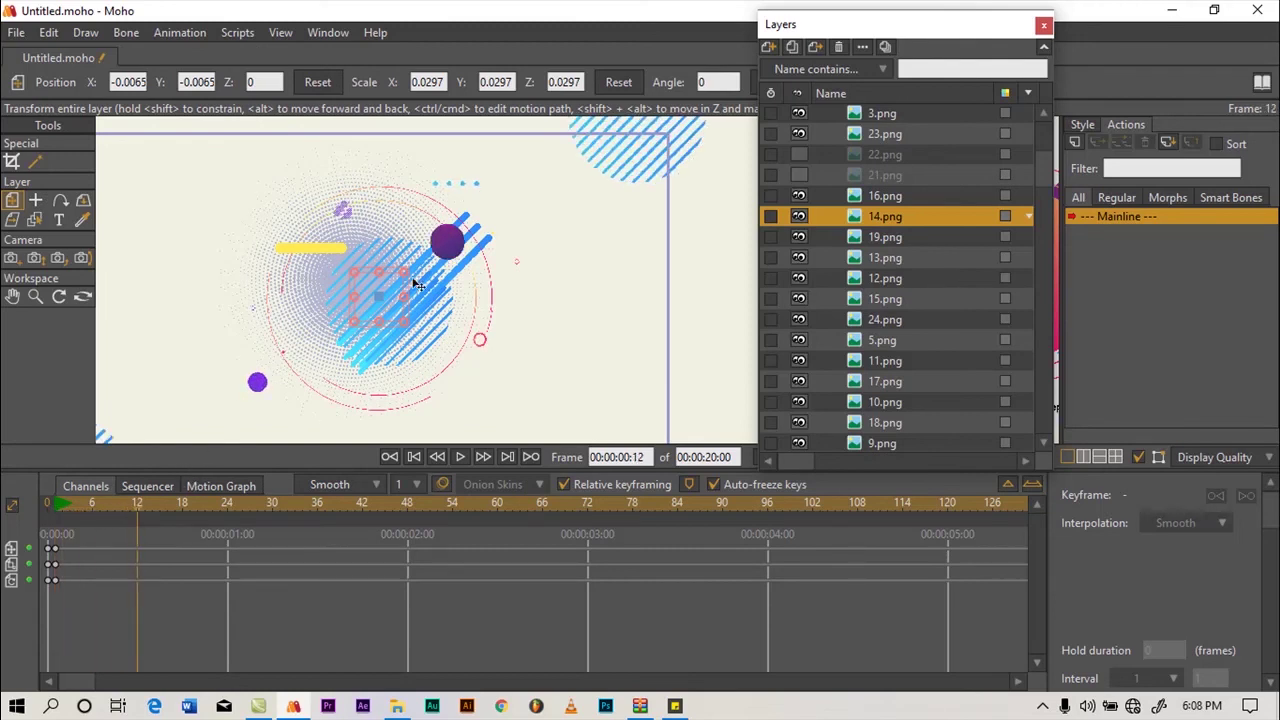
Scale the large gradient circle layer 14.png up to about 0.82 at frame 12
left_click_drag(403, 270, 506, 178)
left_click_drag(429, 265, 436, 256)
key("ctrl+z")
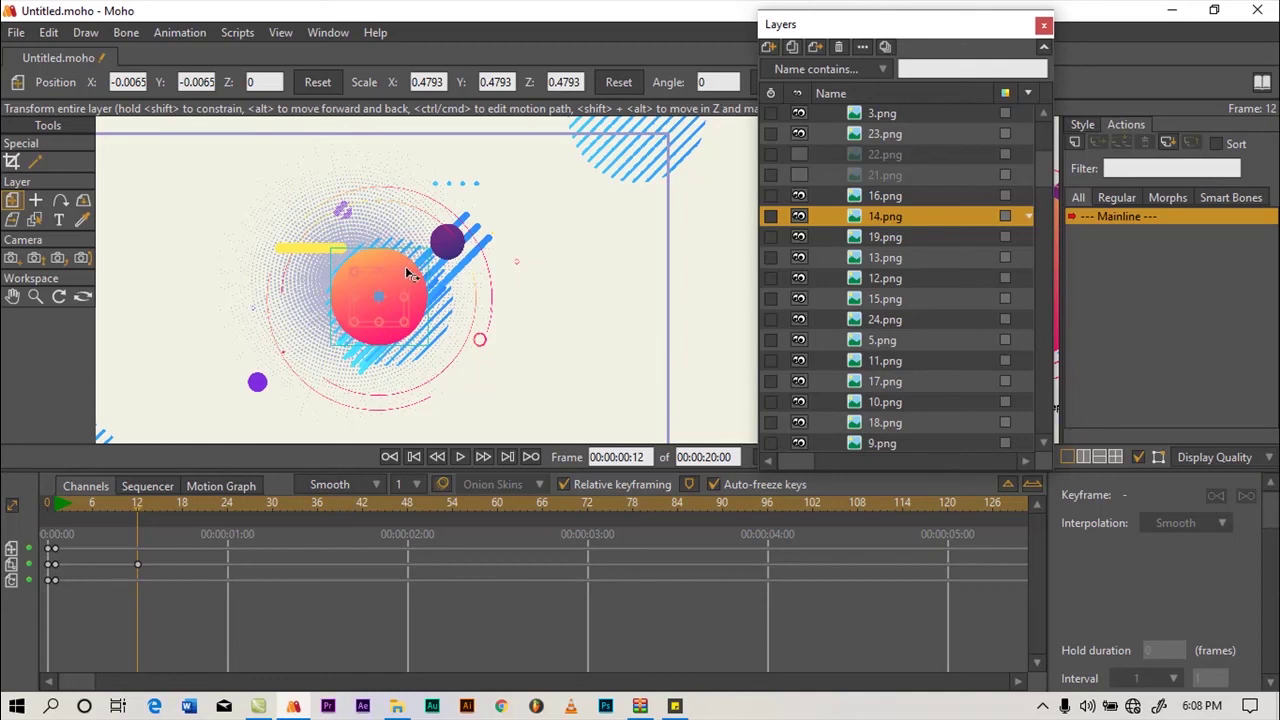
left_click_drag(403, 321, 432, 341)
Play the animation from frame 1 to check the gradient circle's scale-up together with the surrounding shapes
left_click(57, 506)
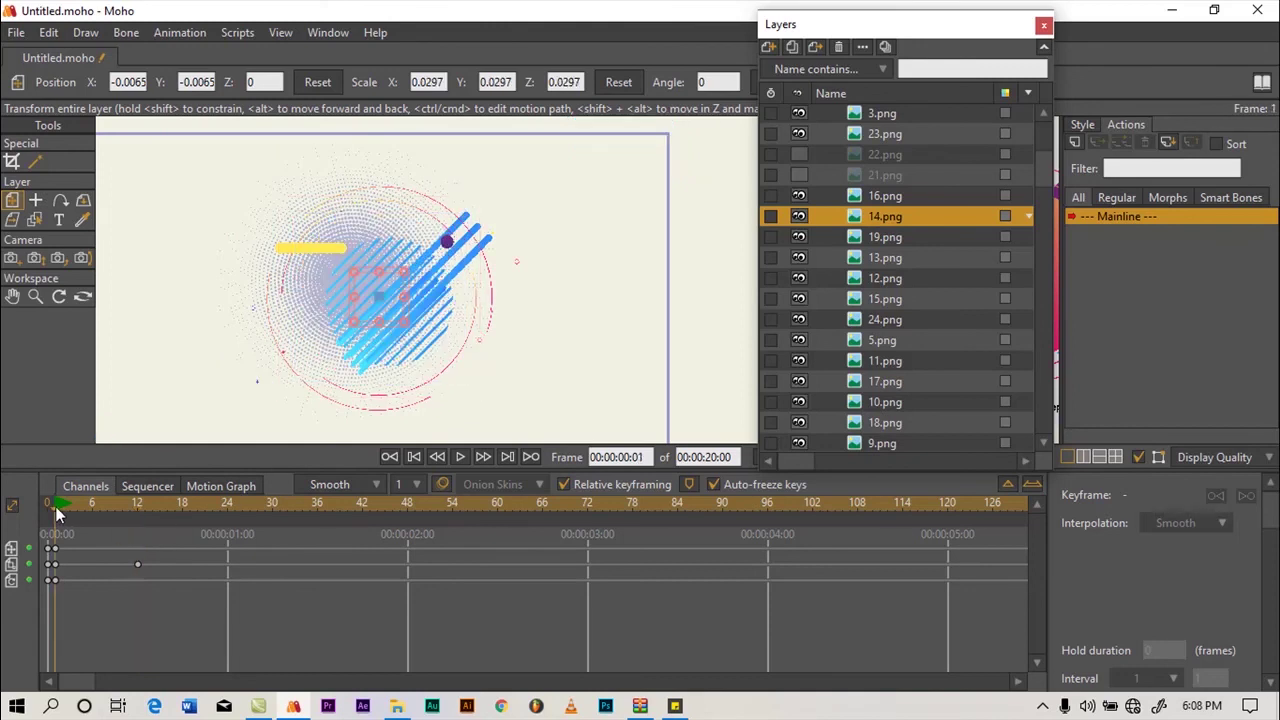
key("space")
key("space")
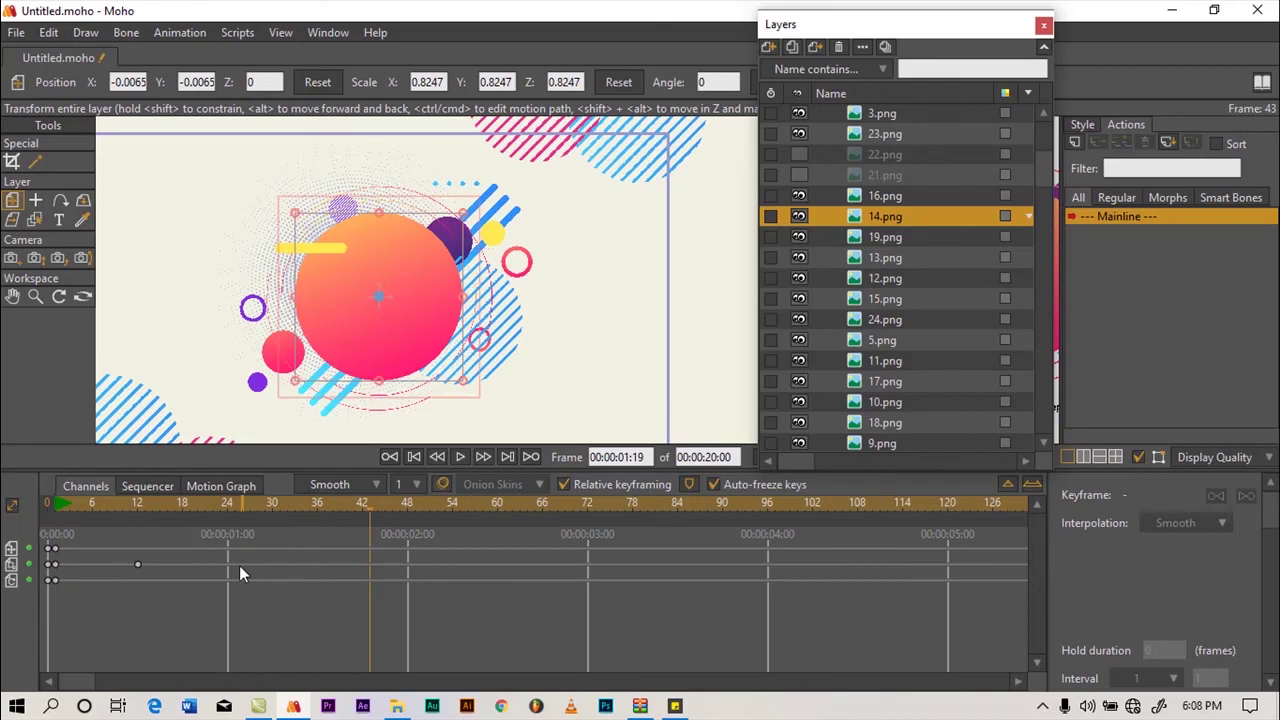
left_click(59, 504)
key("space")
key("space")
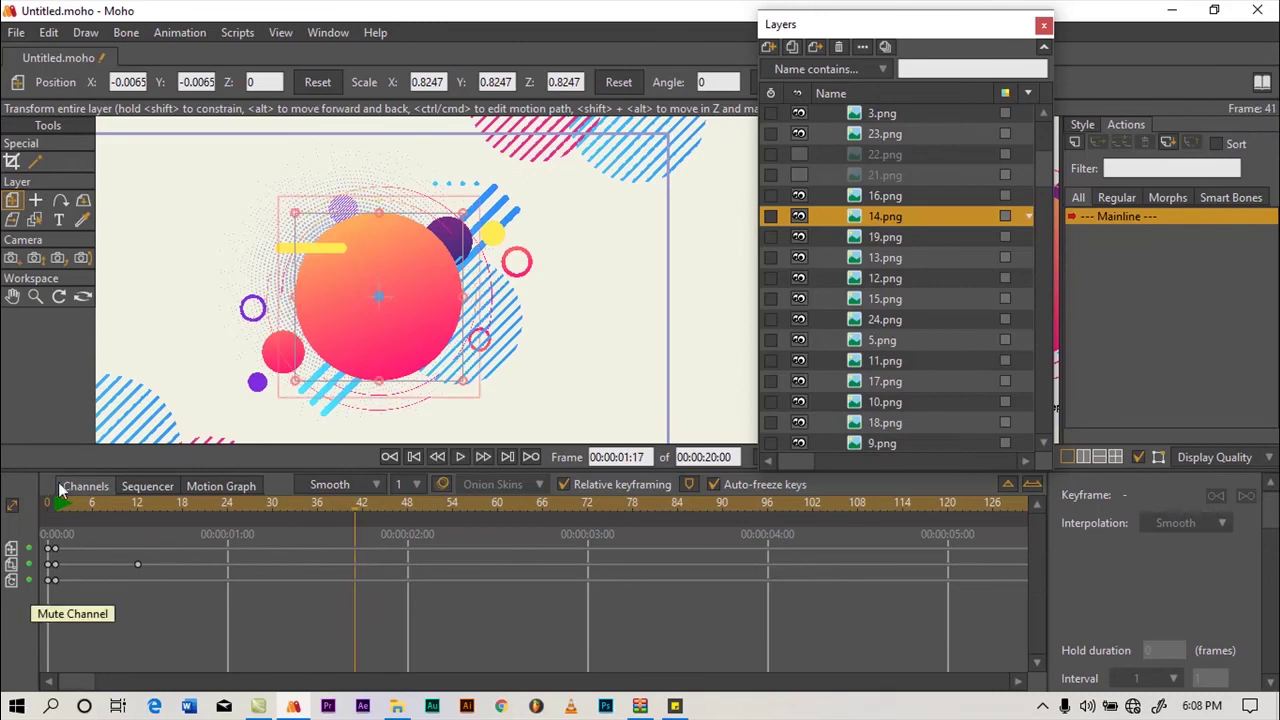
left_click(35, 297)
left_click_drag(422, 286, 450, 255)
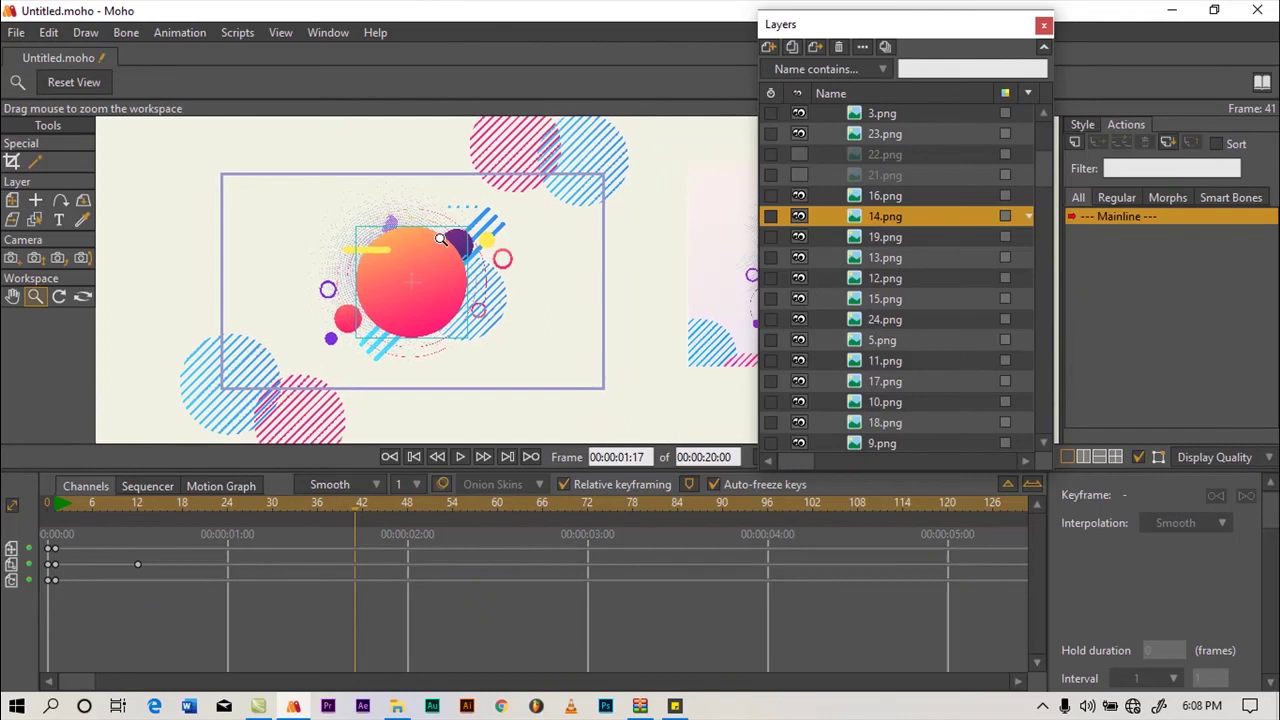
left_click(56, 506)
key("space")
key("space")
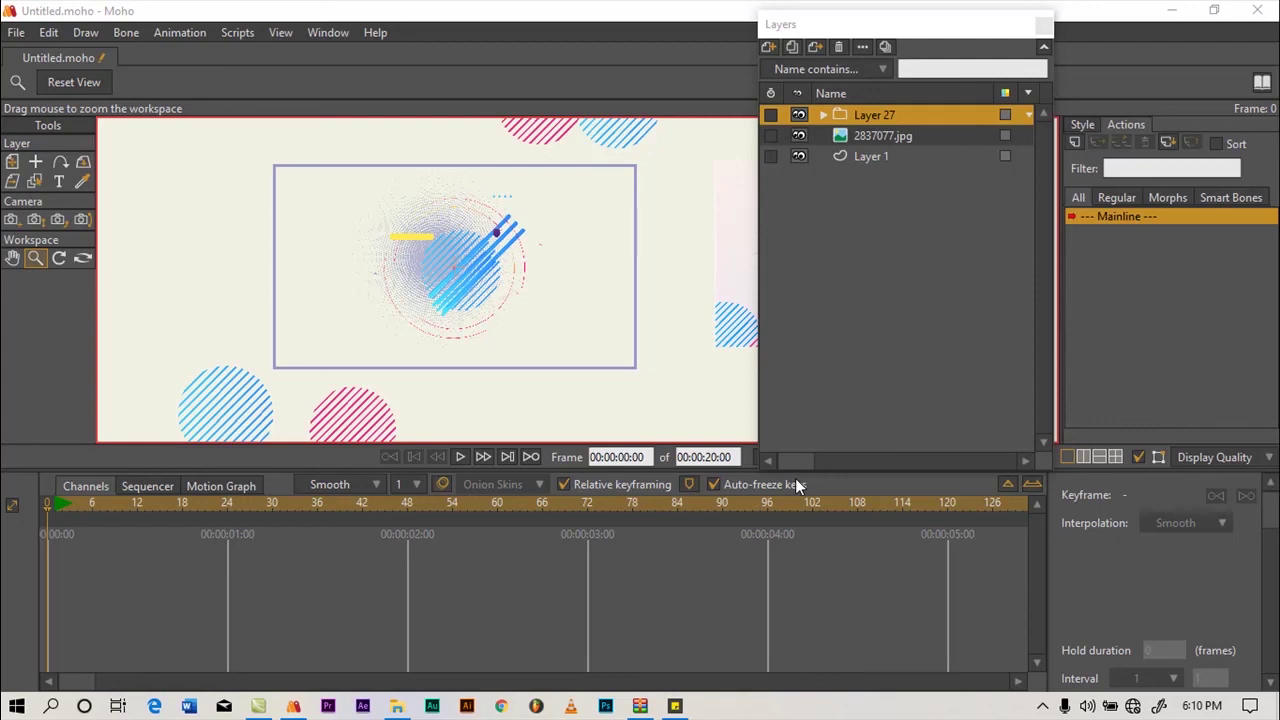
Set the opacity of the Layer 27 group to 0% at frame 0
left_click(843, 113)
double_click(843, 113)
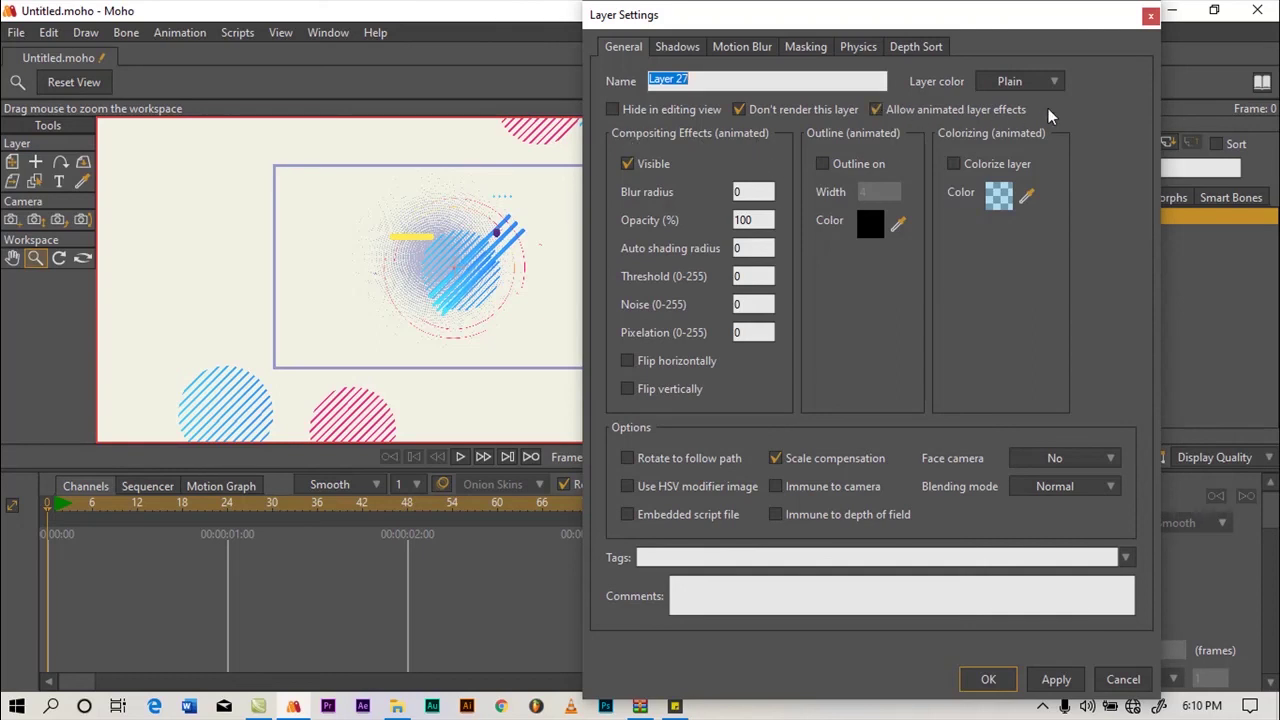
left_click(758, 220)
double_click(758, 220)
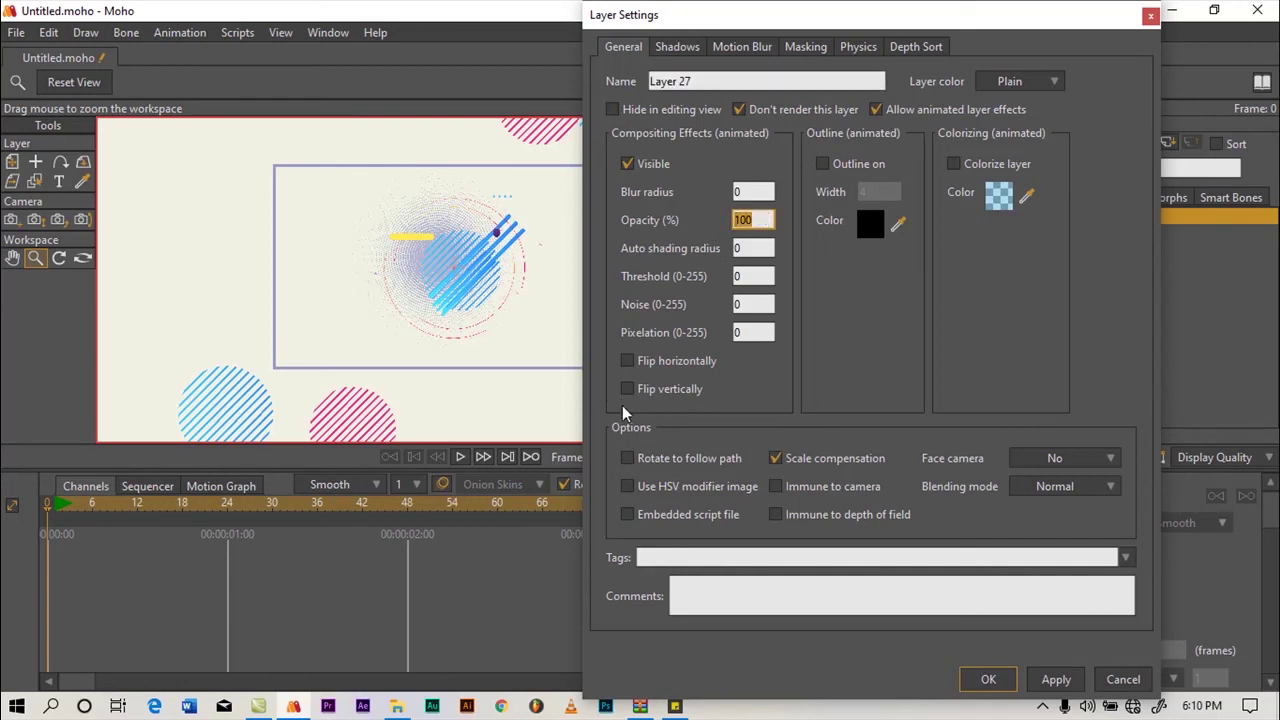
type("0")
left_click(988, 680)
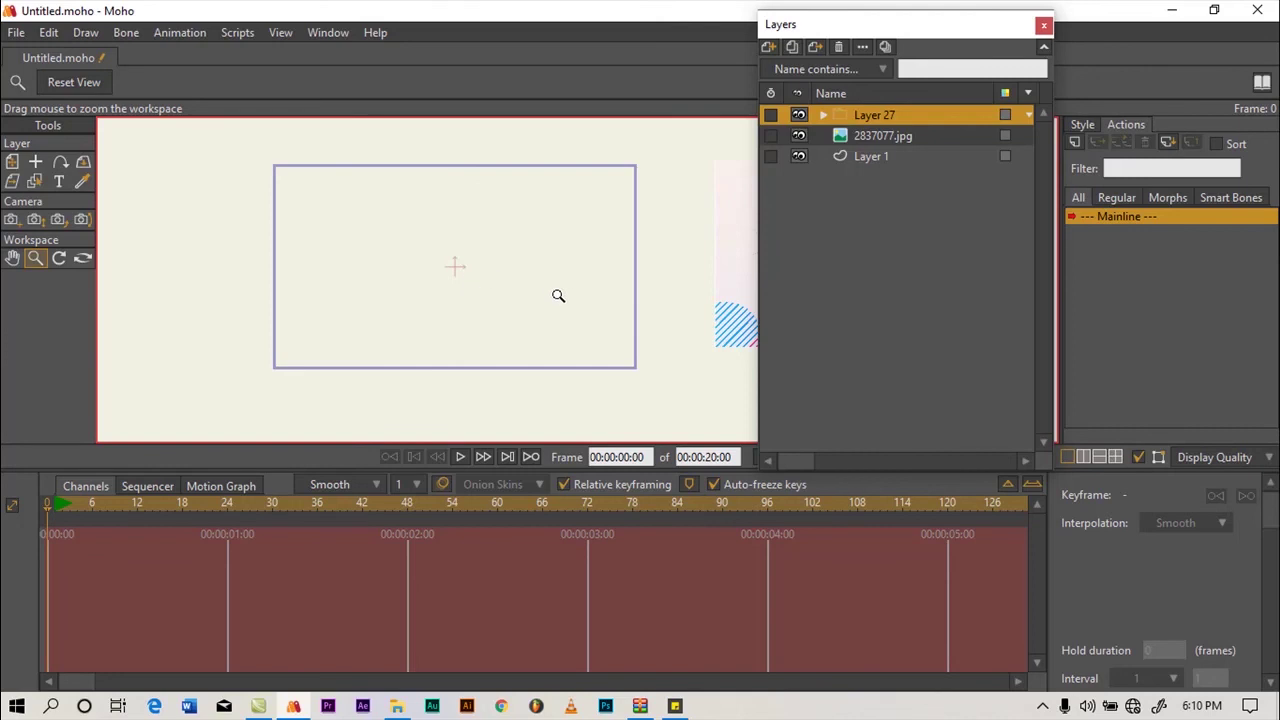
Restore the Layer 27 group to full opacity at frame 1 in its layer settings
mouse_move(61, 504)
left_mouse_down()
mouse_move(92, 501)
mouse_move(72, 509)
left_mouse_up()
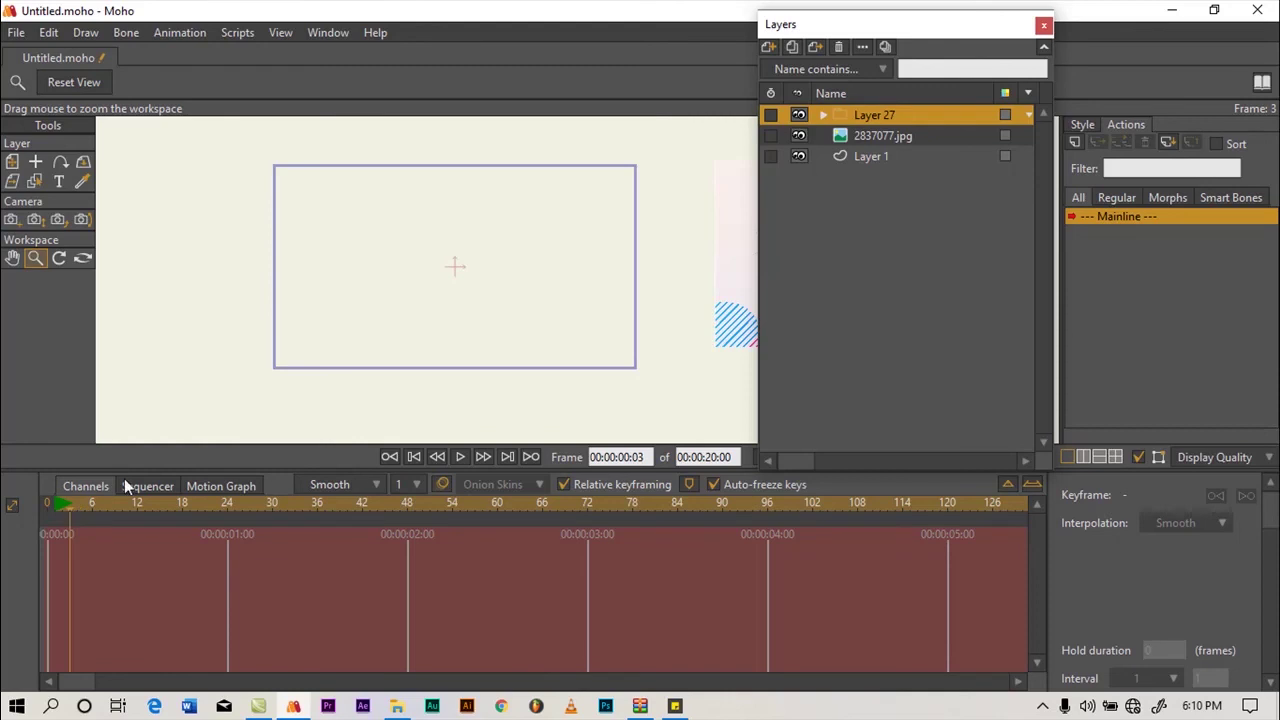
double_click(841, 116)
left_click(1150, 14)
left_click(57, 506)
double_click(843, 116)
key("Tab")
key("Tab")
key("Tab")
key("Tab")
key("Tab")
key("Tab")
key("Tab")
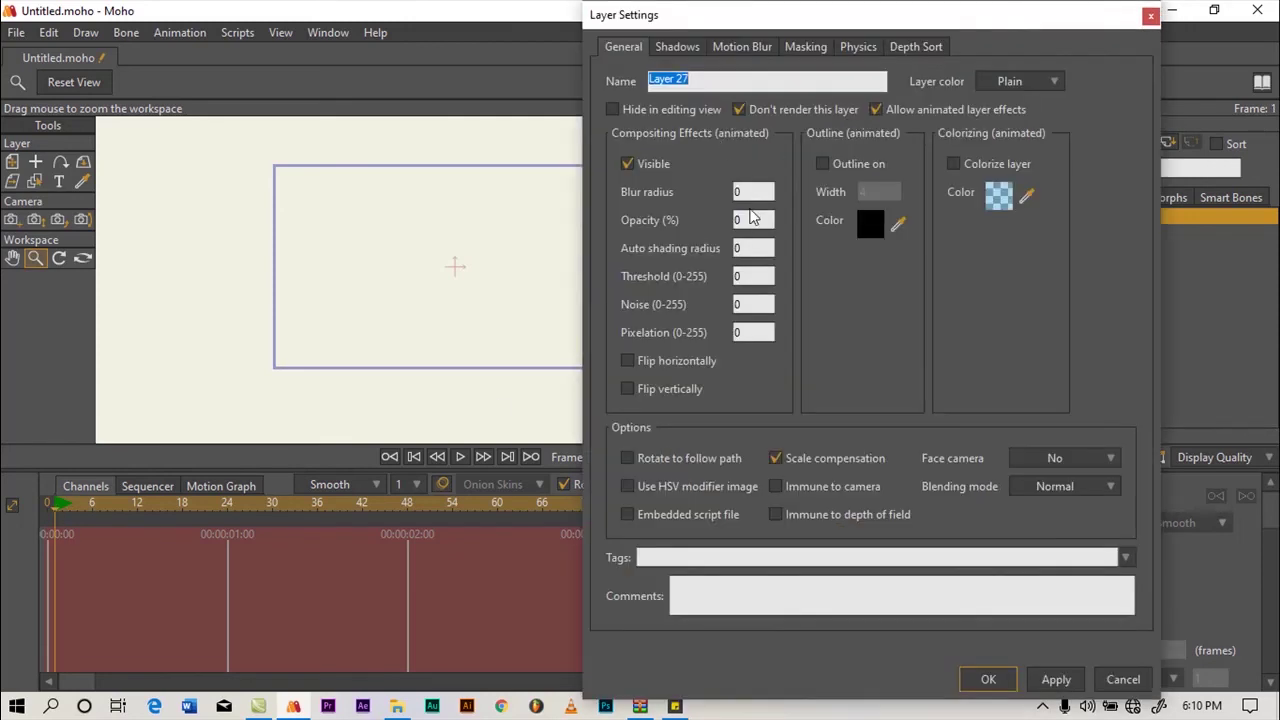
type("0")
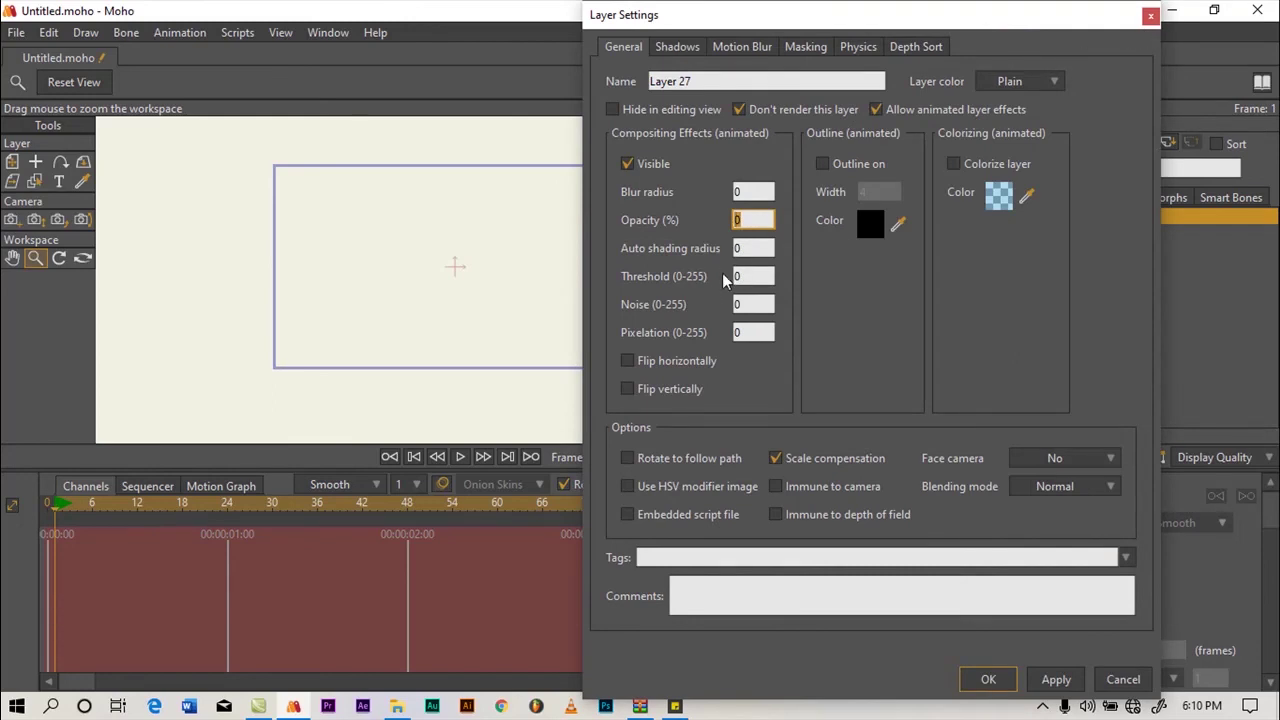
type("1")
left_click(988, 679)
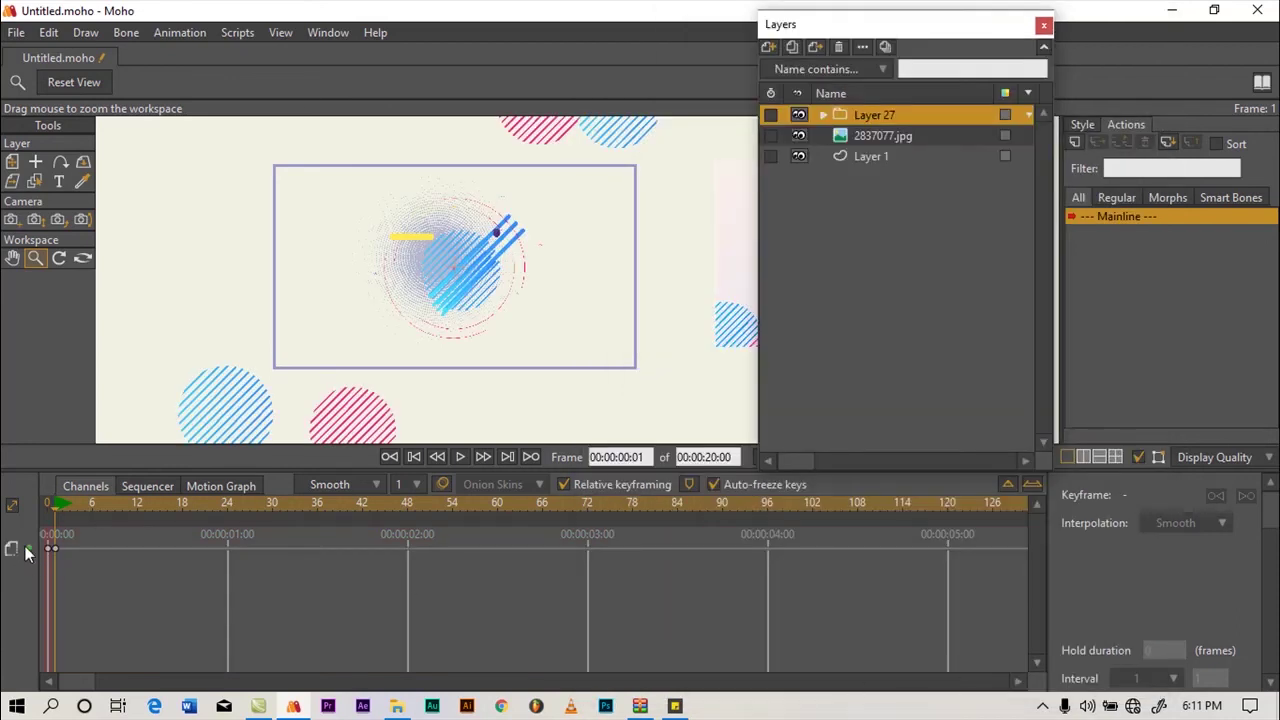
Set the opacity of the Layer 27 group to 100% at frame 8
left_click(52, 549)
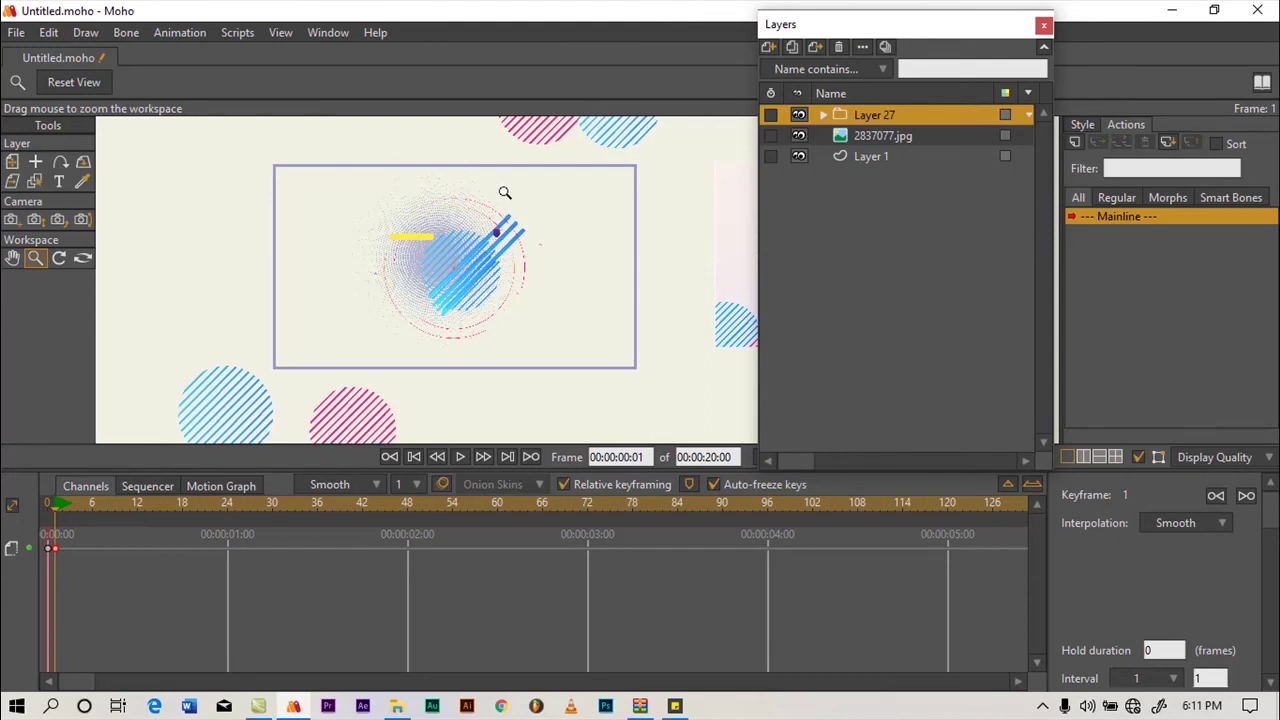
left_click_drag(57, 506, 105, 509)
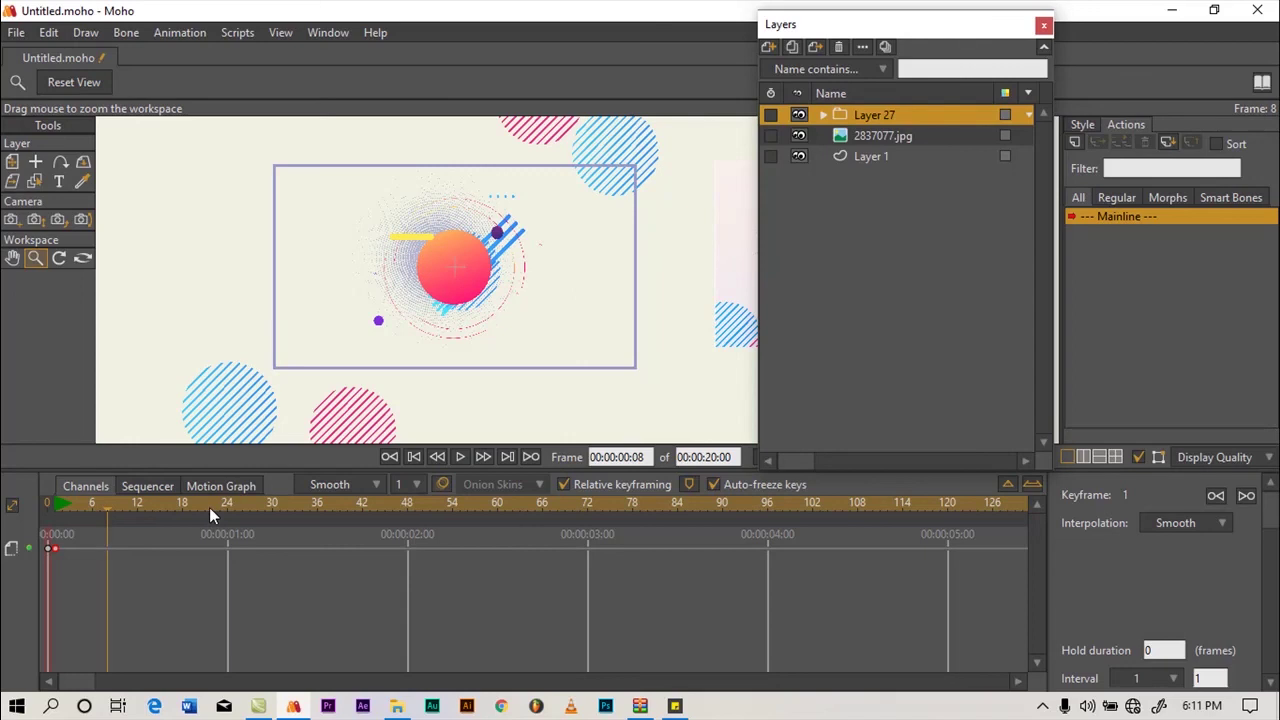
double_click(845, 116)
left_click(768, 219)
type("100")
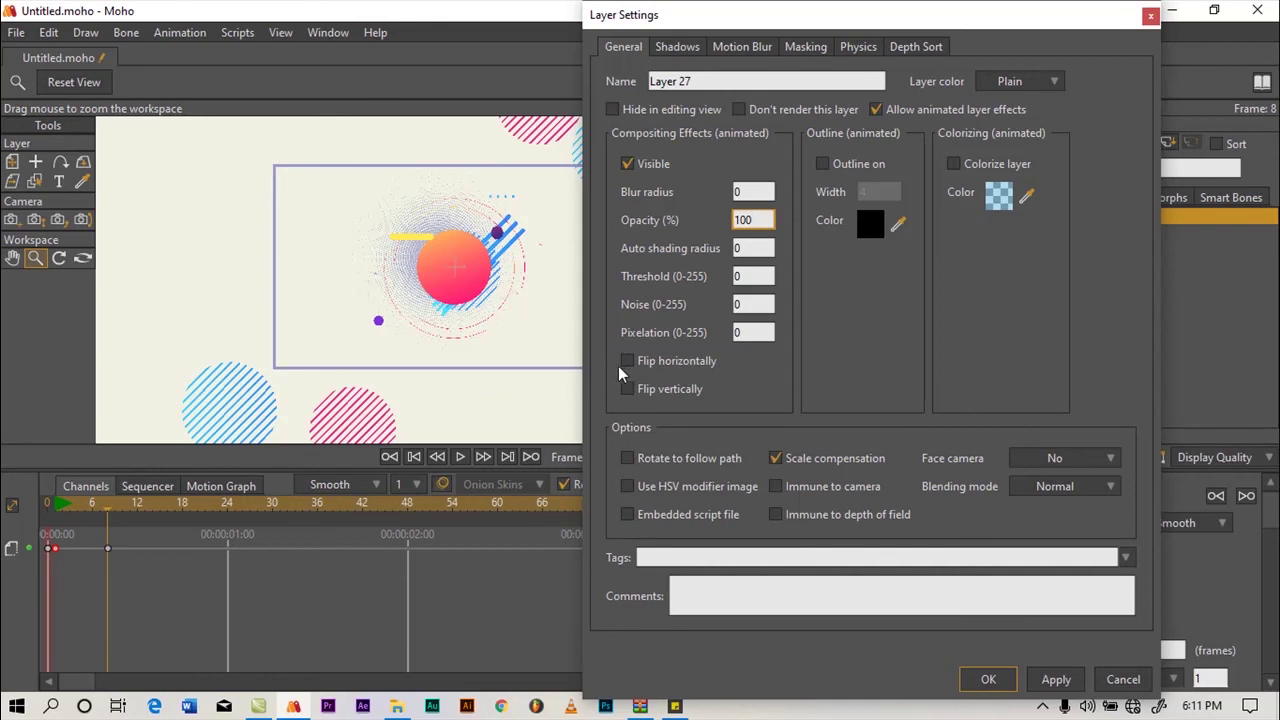
key("Return")
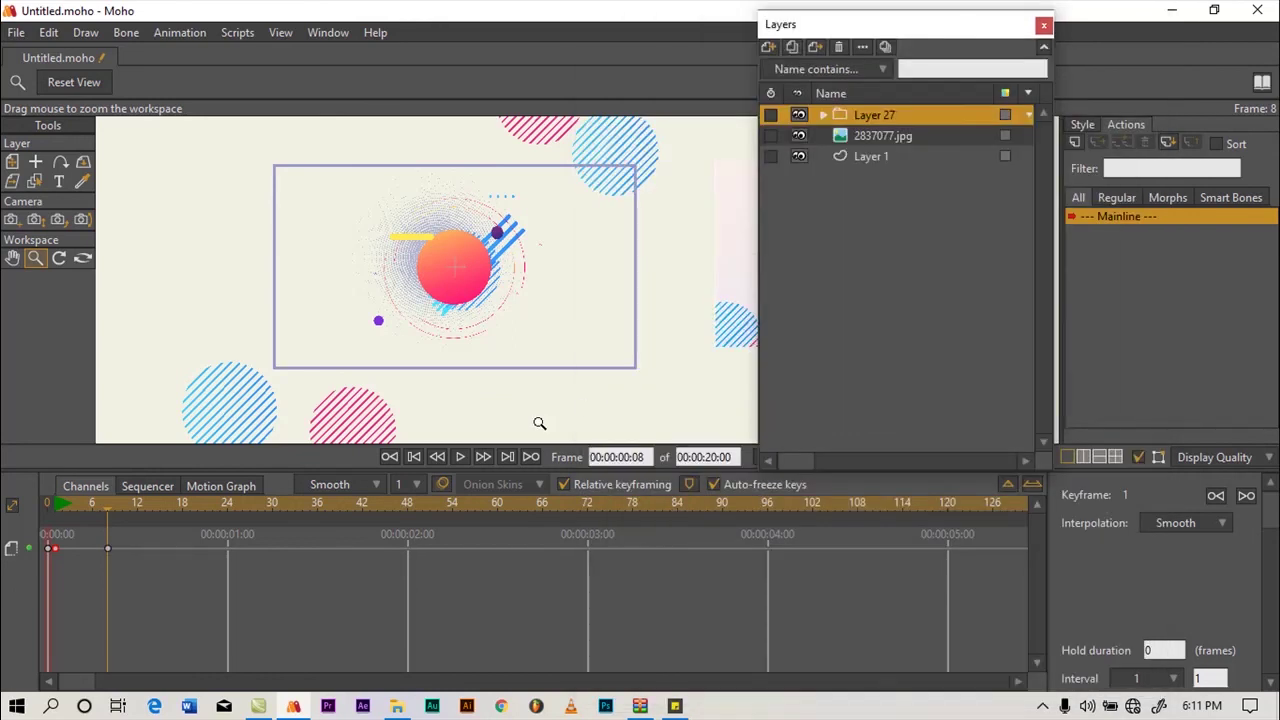
left_click_drag(539, 424, 471, 323)
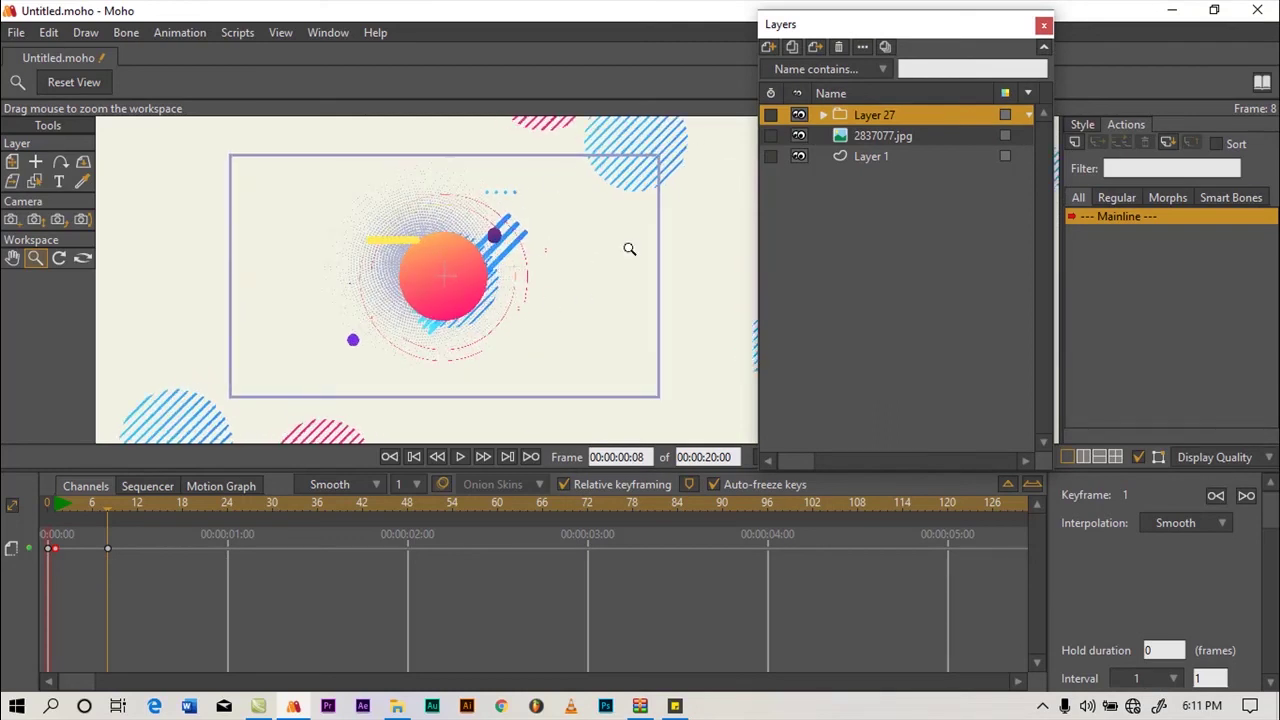
left_click_drag(534, 266, 494, 294)
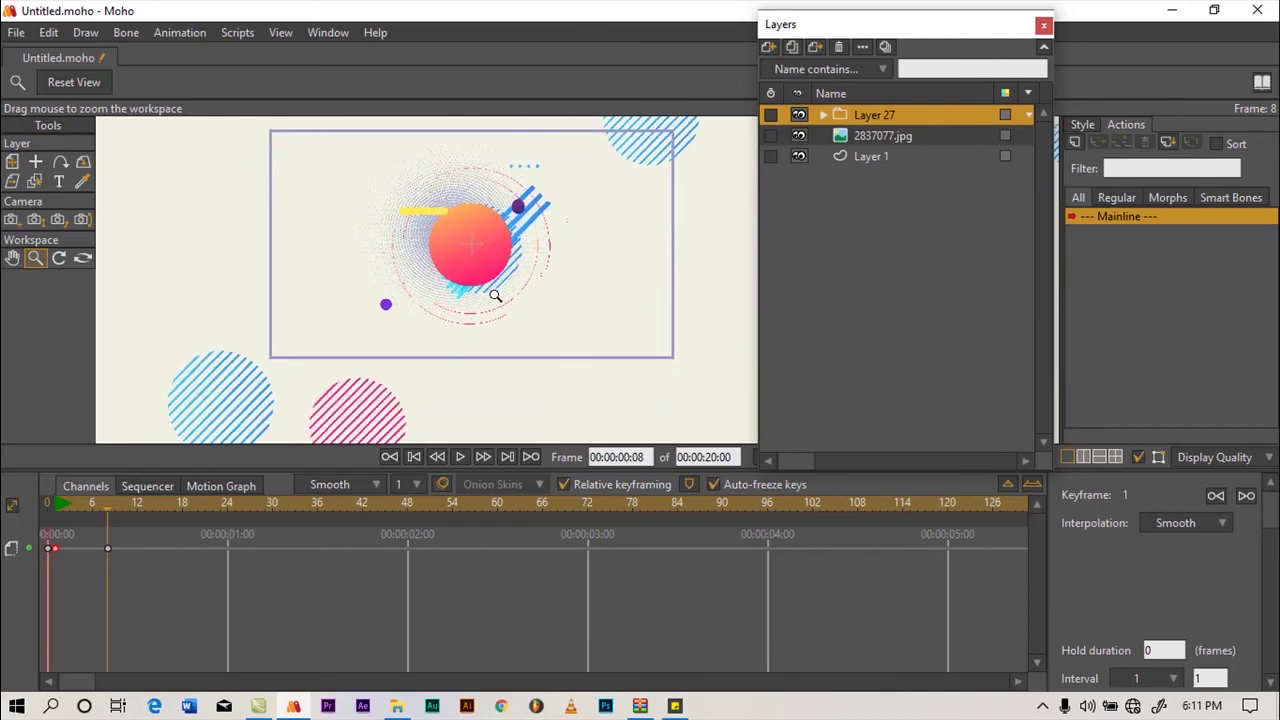
At frame 8, move the Layer 27 group to about Y -0.017 and add scale and rotation keyframes
left_click(57, 507)
left_click_drag(57, 511, 109, 527)
left_click(13, 164)
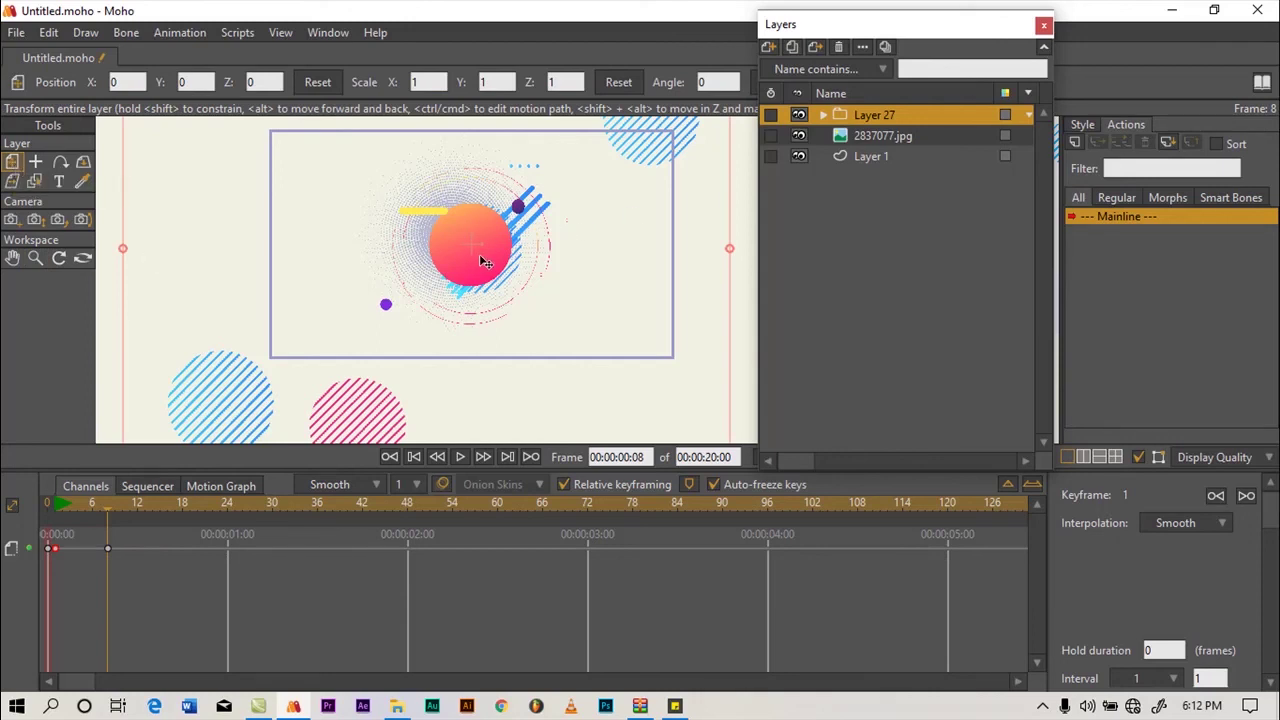
left_click_drag(480, 256, 480, 259)
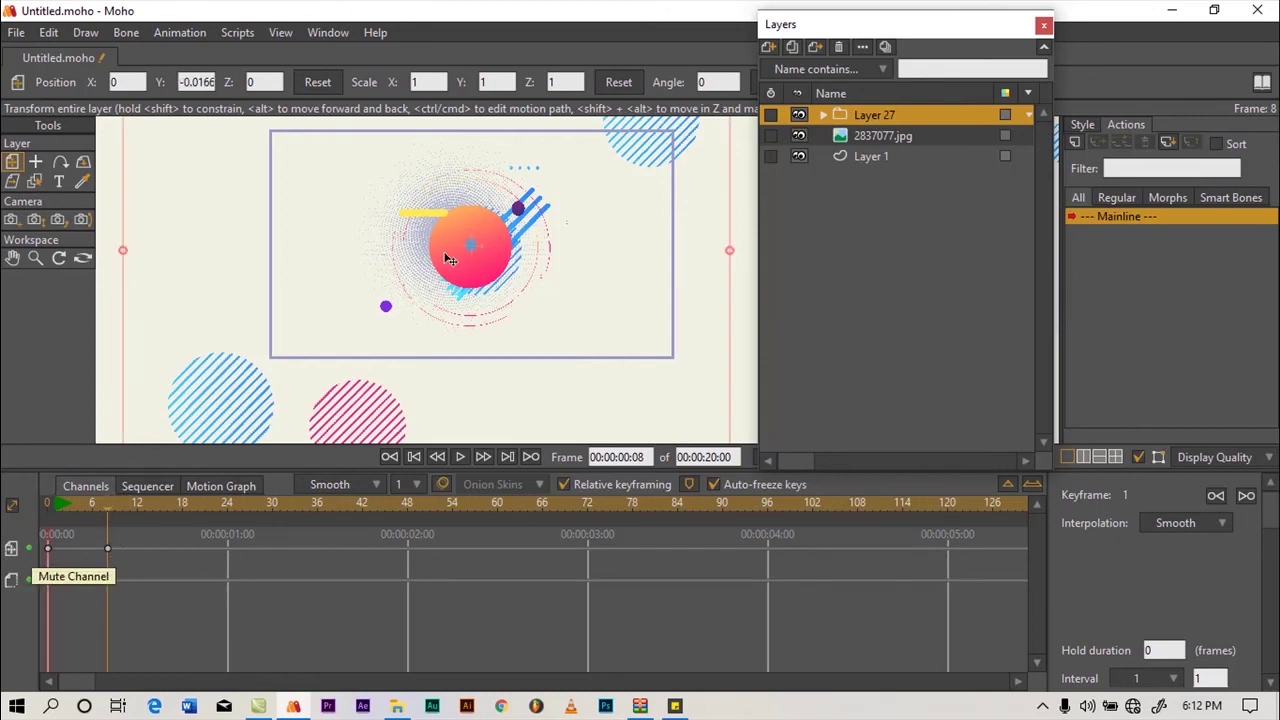
left_click(35, 258)
left_click_drag(526, 297, 469, 318)
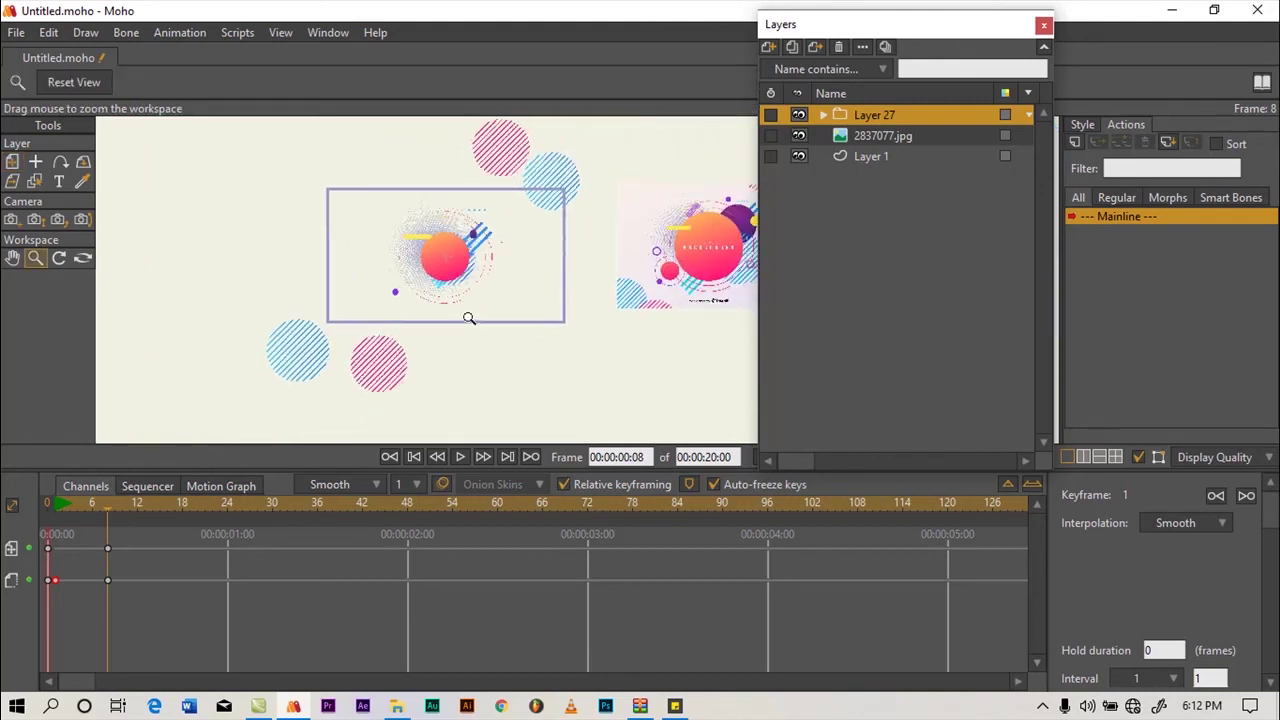
left_click(12, 161)
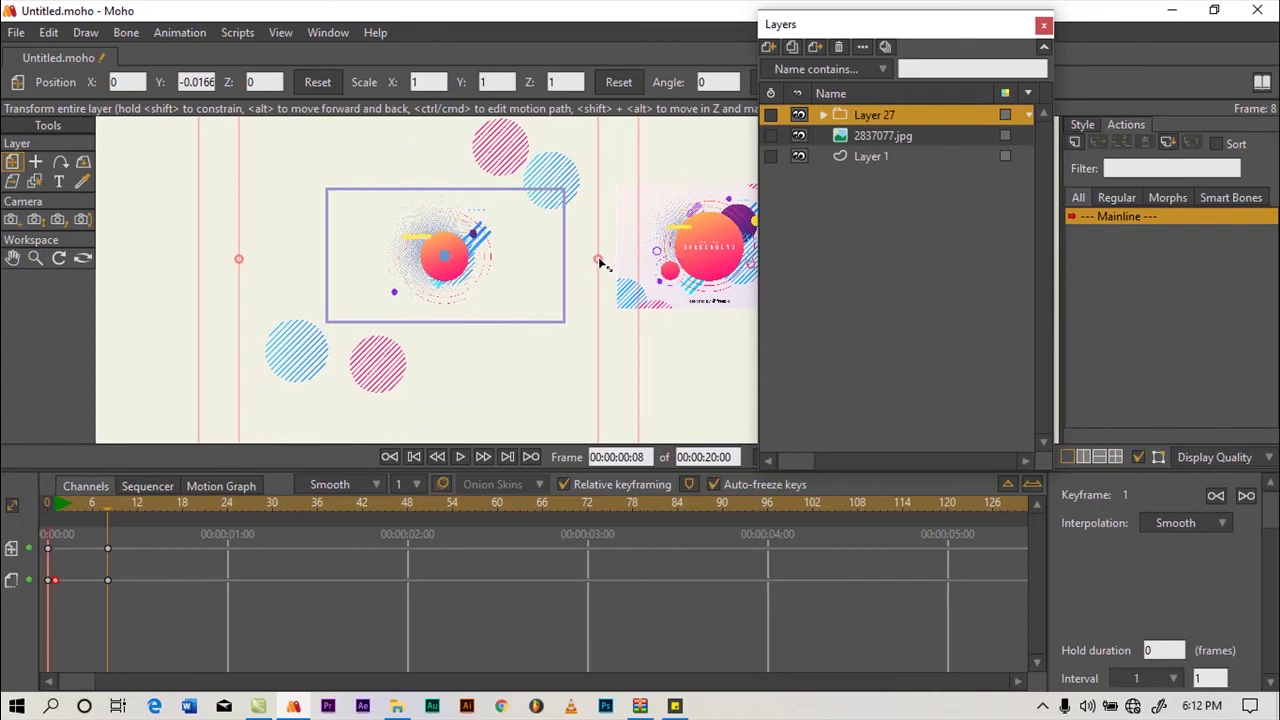
left_click(598, 260)
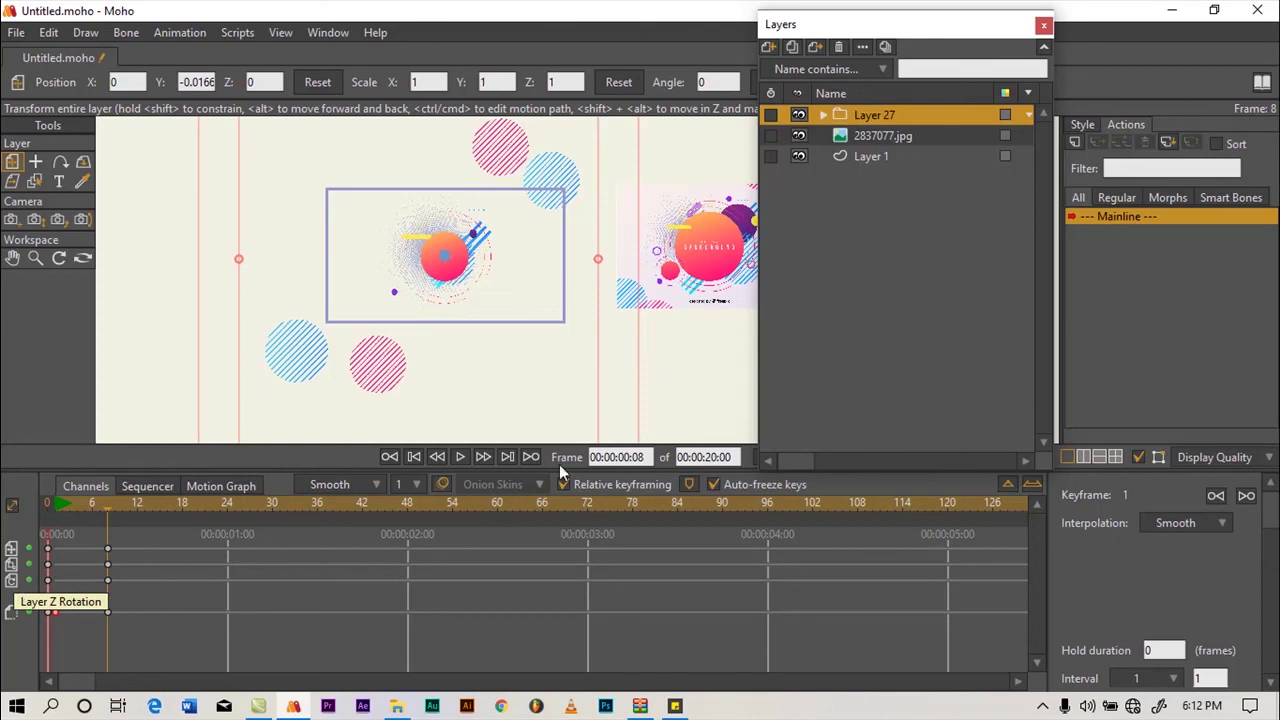
left_click(178, 36)
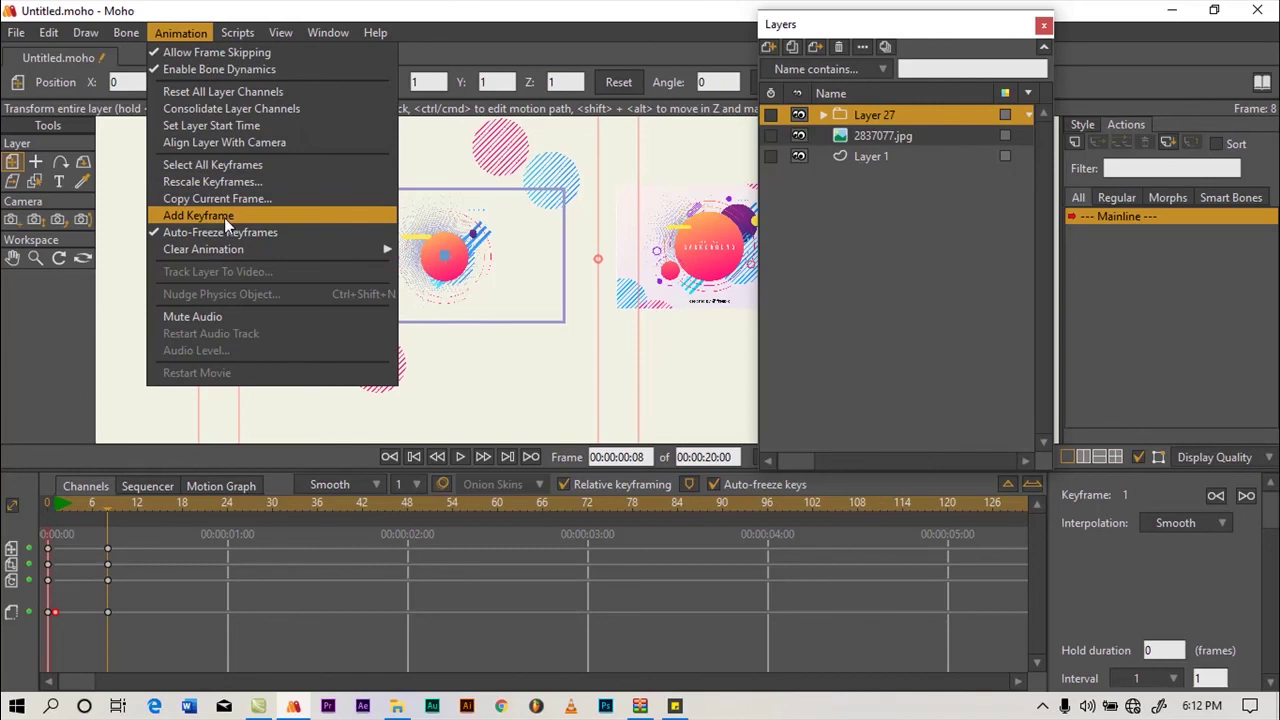
mouse_move(220, 249)
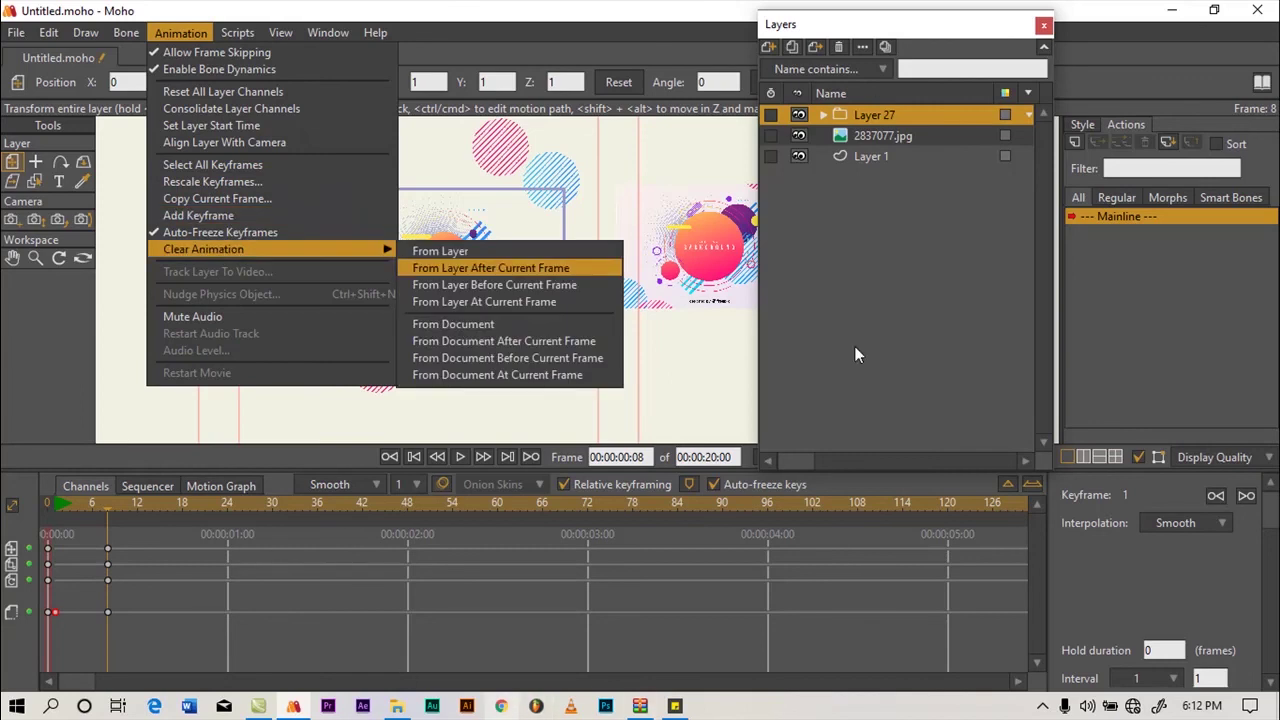
left_click(212, 458)
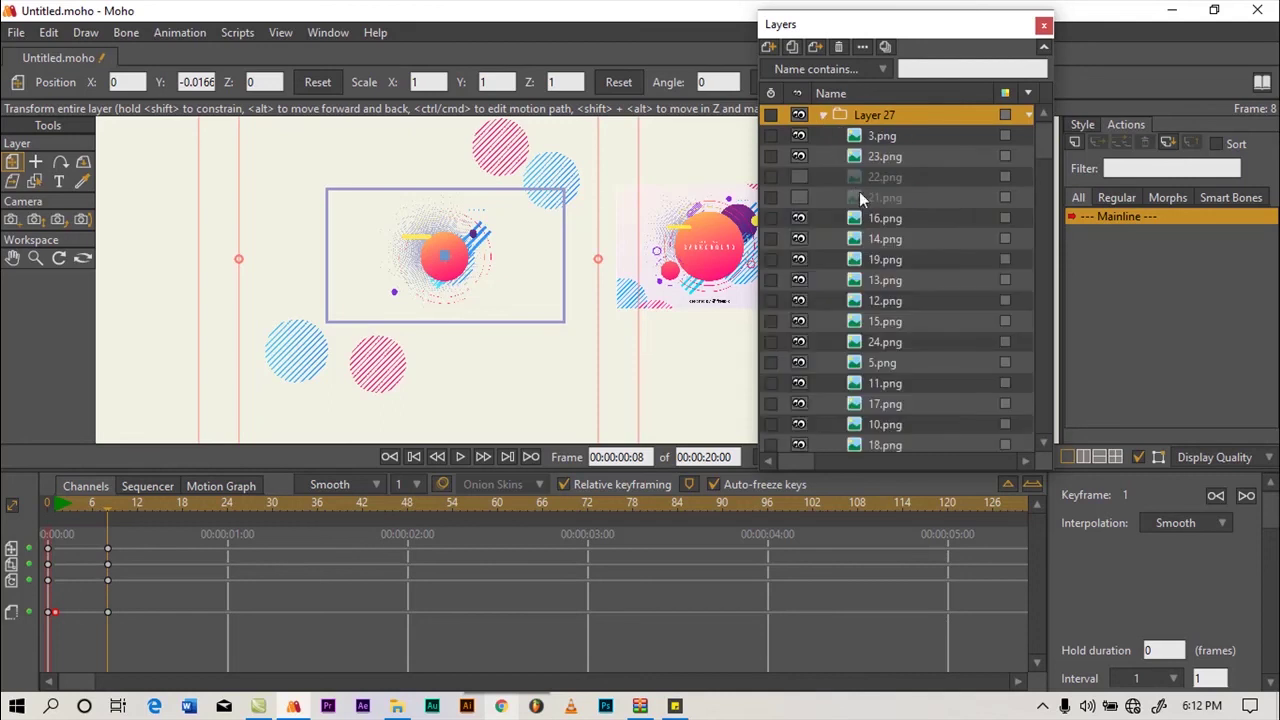
Examine the keyframes of several image layers inside the Layer 27 group, including 19.png, and collapse the group
left_click(870, 280)
left_click(884, 326)
left_click(885, 363)
left_click(885, 383)
left_click(877, 262)
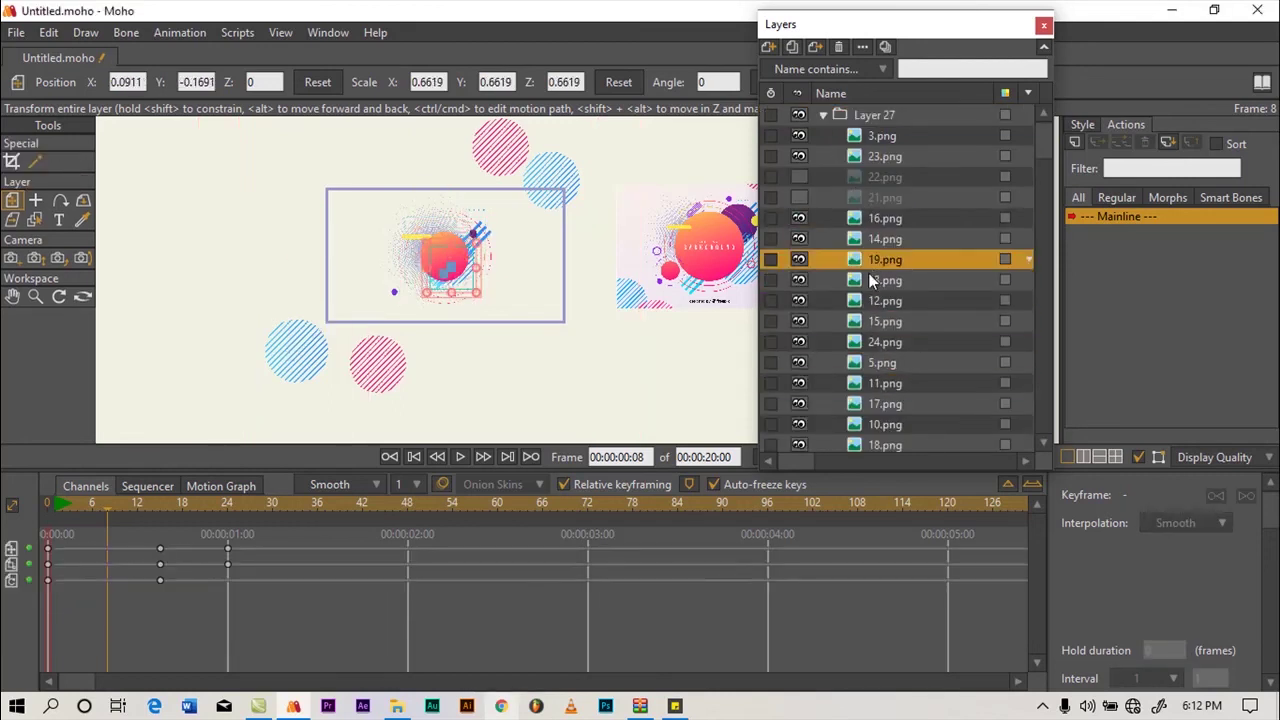
left_click(869, 218)
left_click(869, 177)
left_click(834, 116)
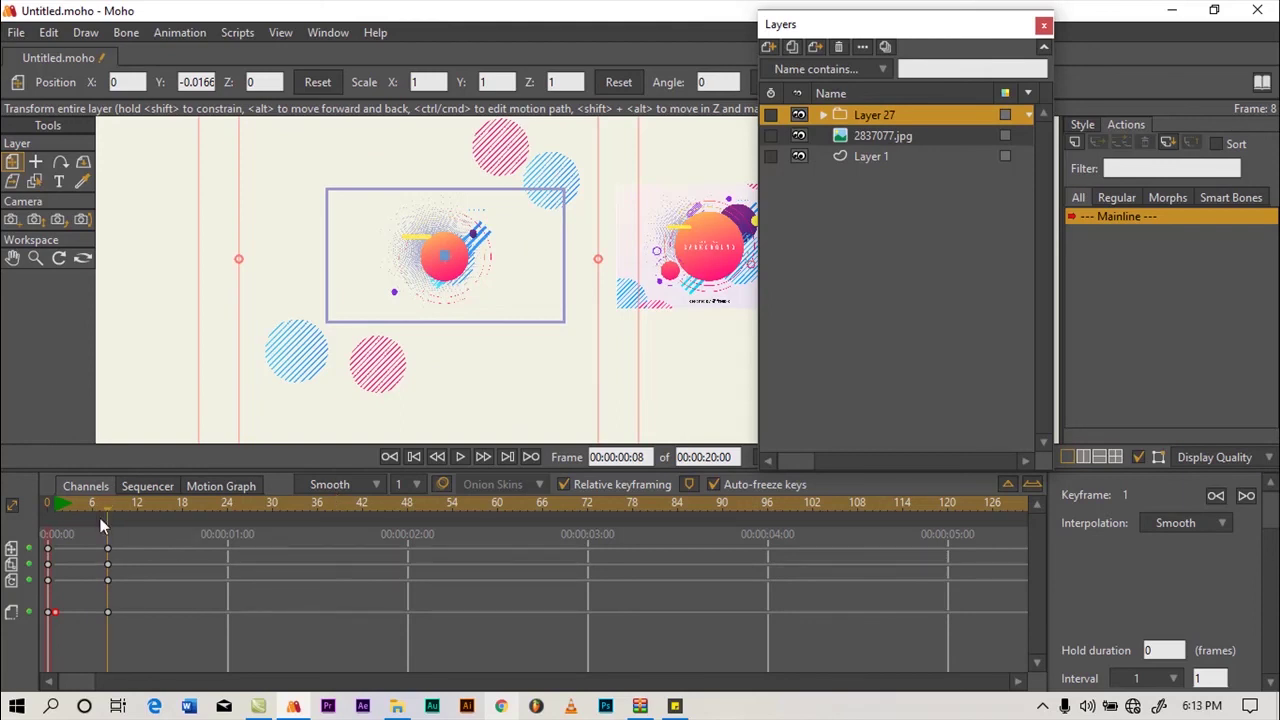
Scale the whole Layer 27 group down slightly to about 0.96 at frame 24
left_click_drag(109, 513, 227, 520)
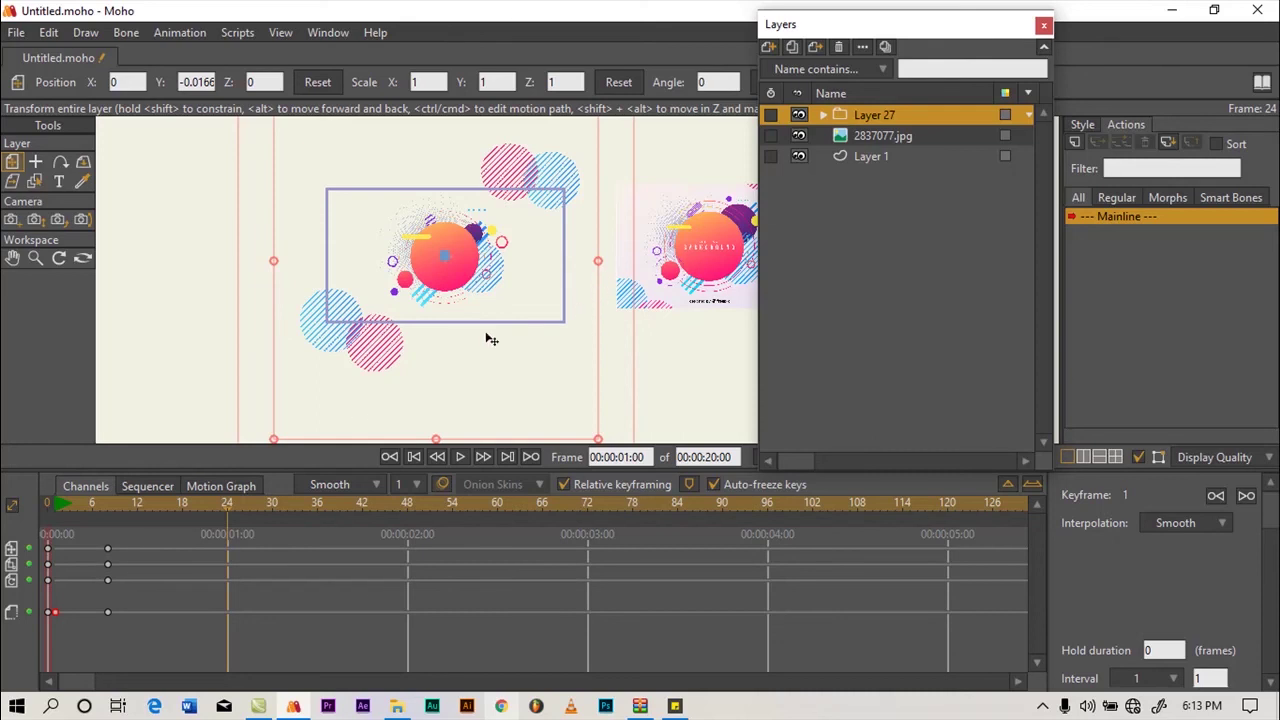
left_click_drag(598, 263, 617, 262)
key("ctrl+z")
left_click(38, 258)
left_click_drag(478, 281, 295, 284)
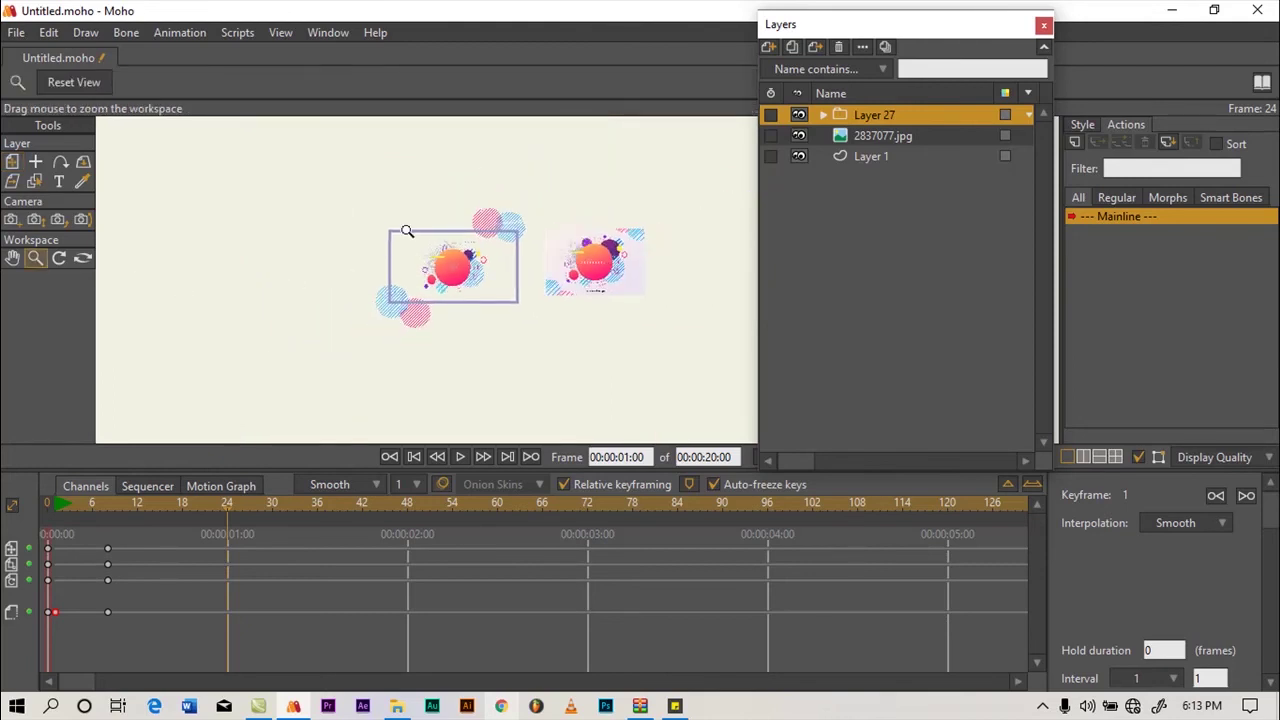
left_click(12, 161)
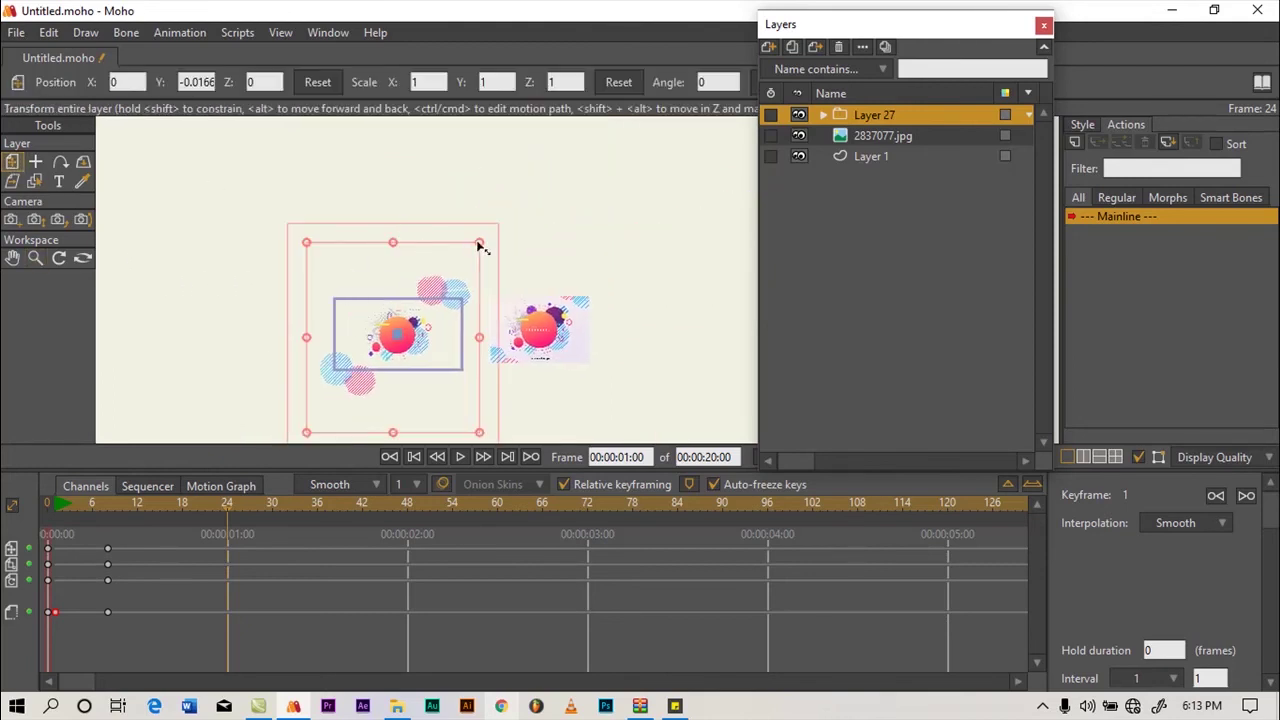
mouse_move(481, 246)
left_mouse_down()
mouse_move(495, 231)
mouse_move(477, 251)
left_mouse_up()
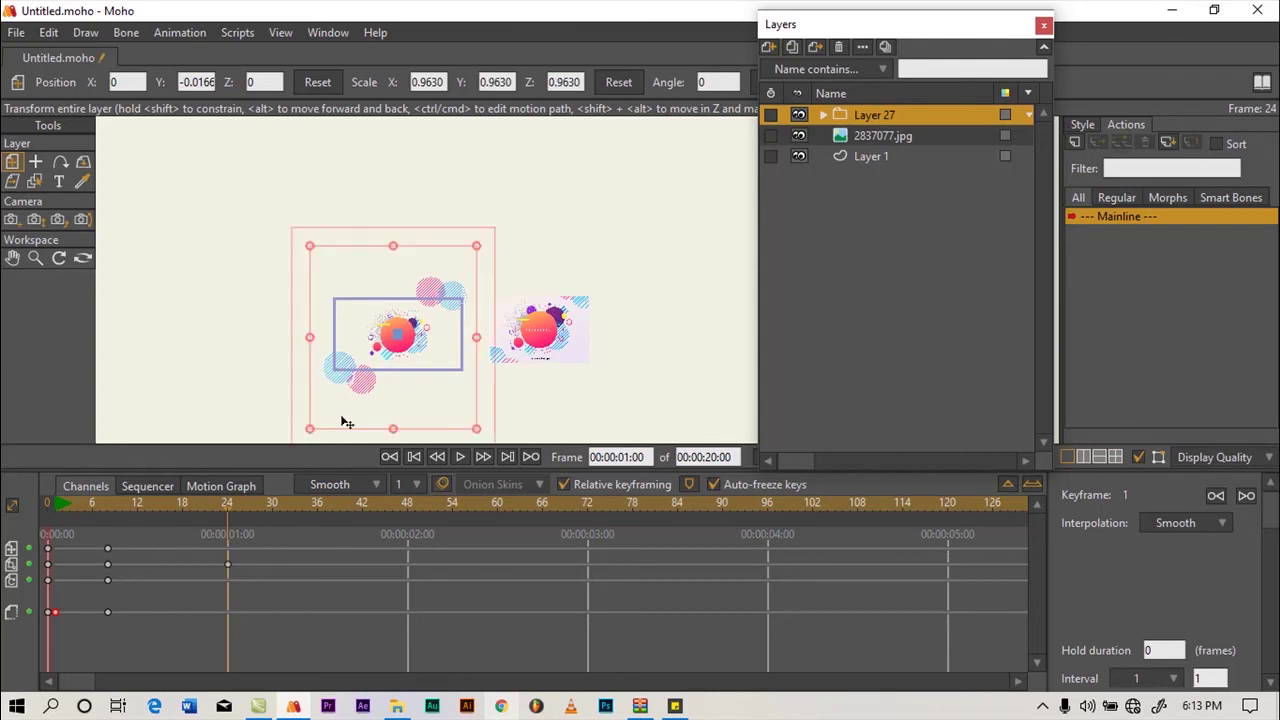
left_click(35, 257)
left_click_drag(376, 315, 522, 322)
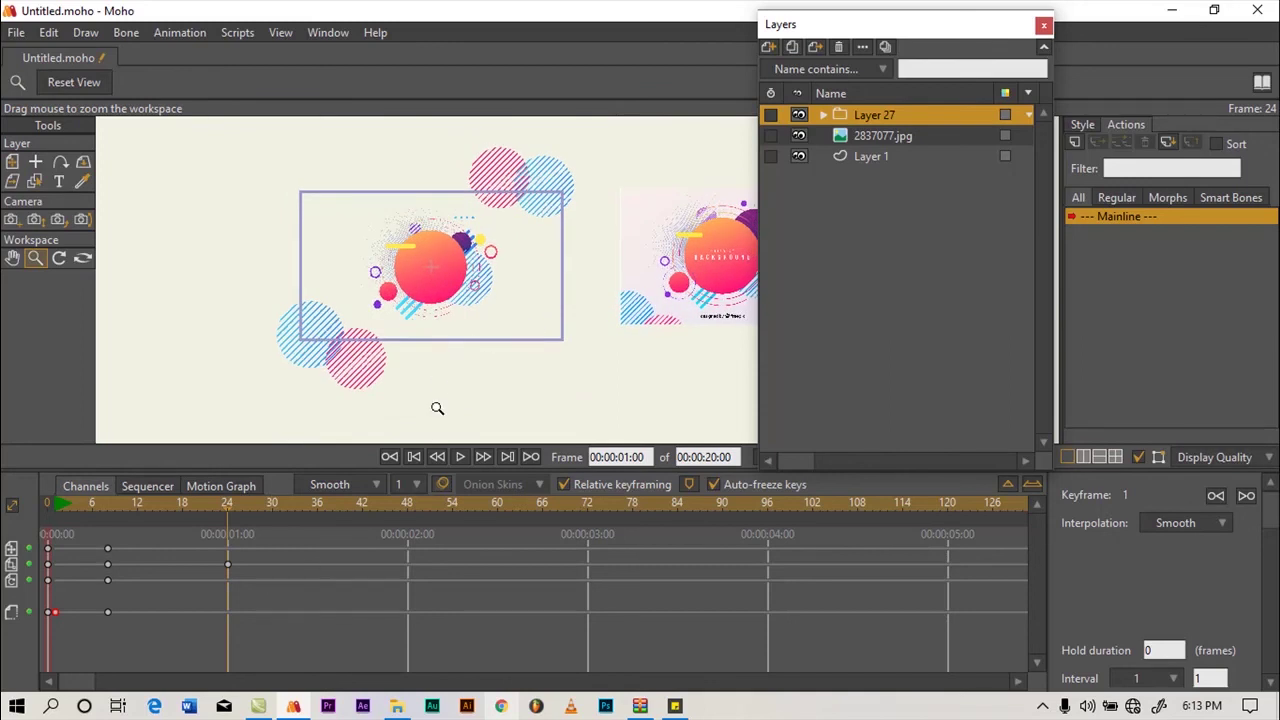
Set the Layer 27 group's scale keyframes at frames 8 and 24 to Elastic interpolation with a bounce count of 2
left_click_drag(258, 572, 96, 562)
left_click(1180, 521)
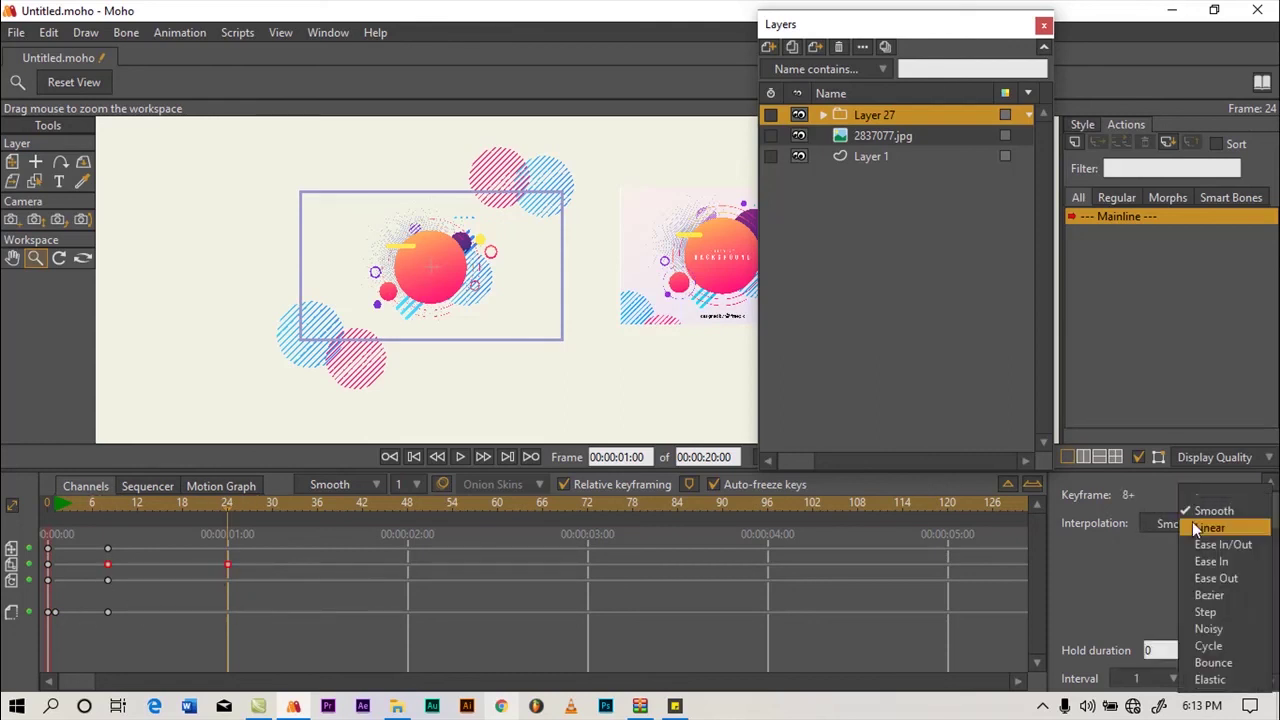
left_click(1212, 680)
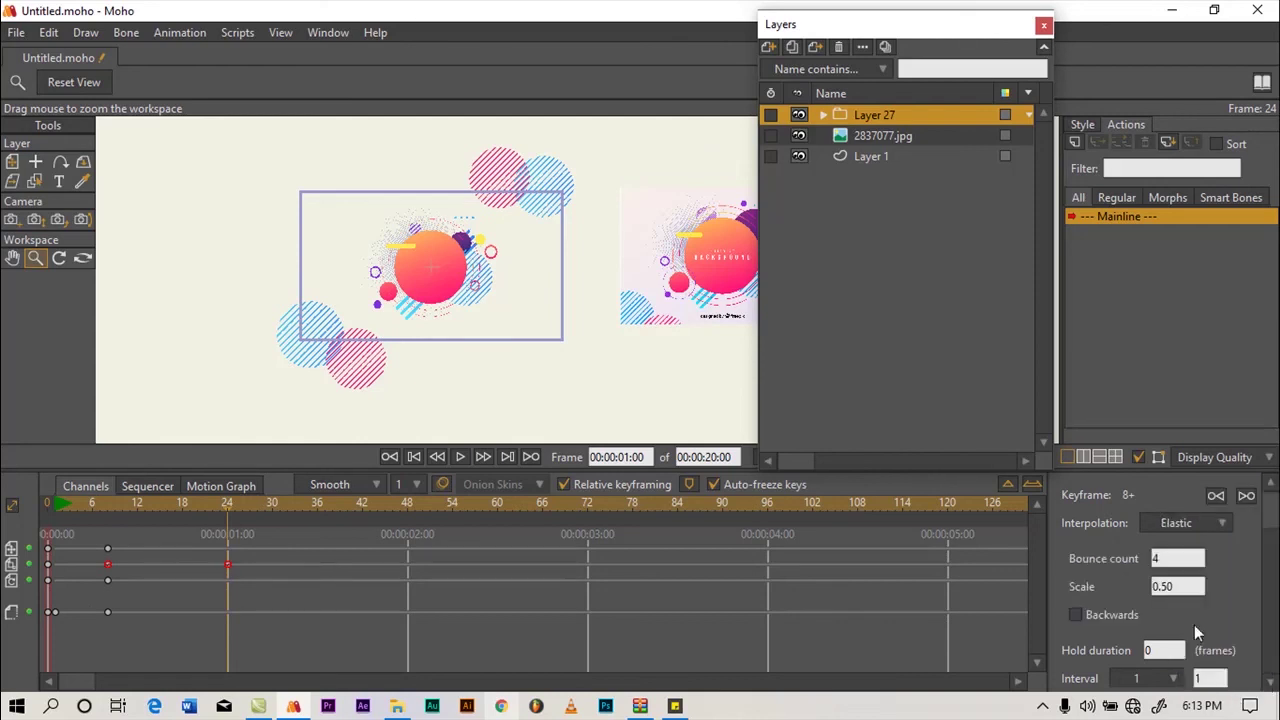
type("2")
key("Return")
Review the interpolation choices and play back the Layer 27 group's elastic scaling, checking the motion around frame 8
left_click_drag(60, 504, 47, 508)
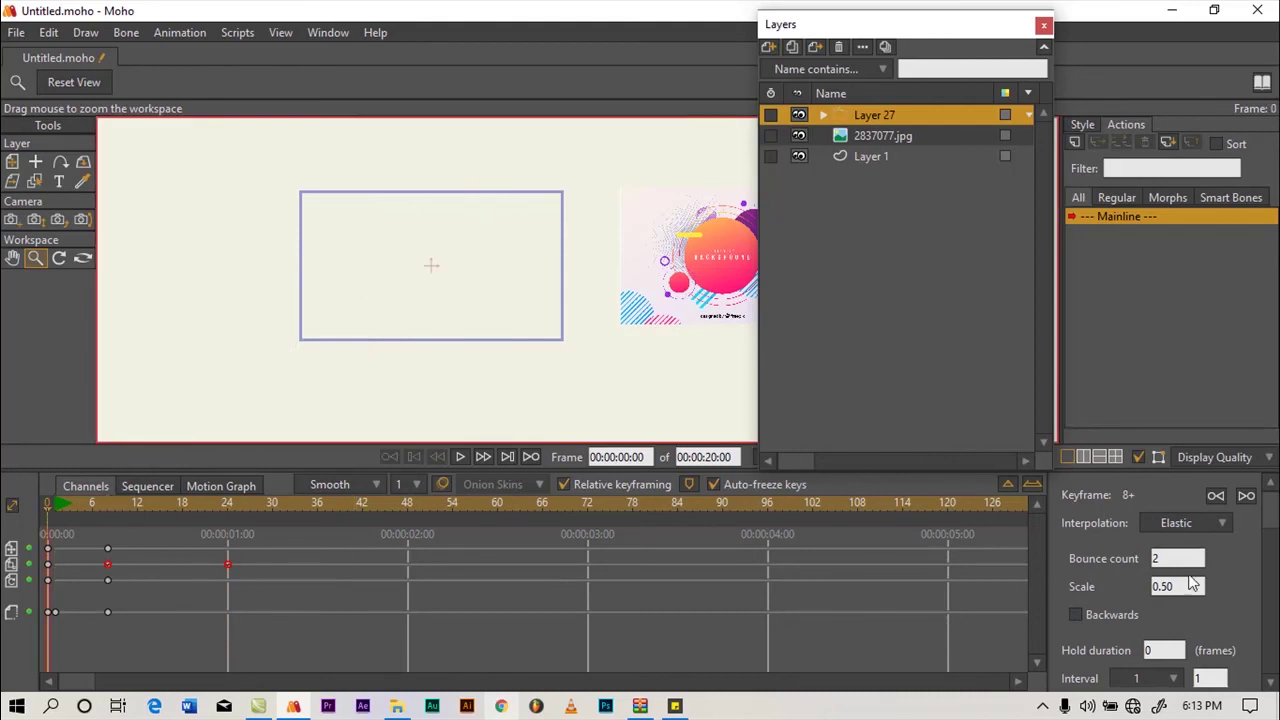
left_click(1183, 524)
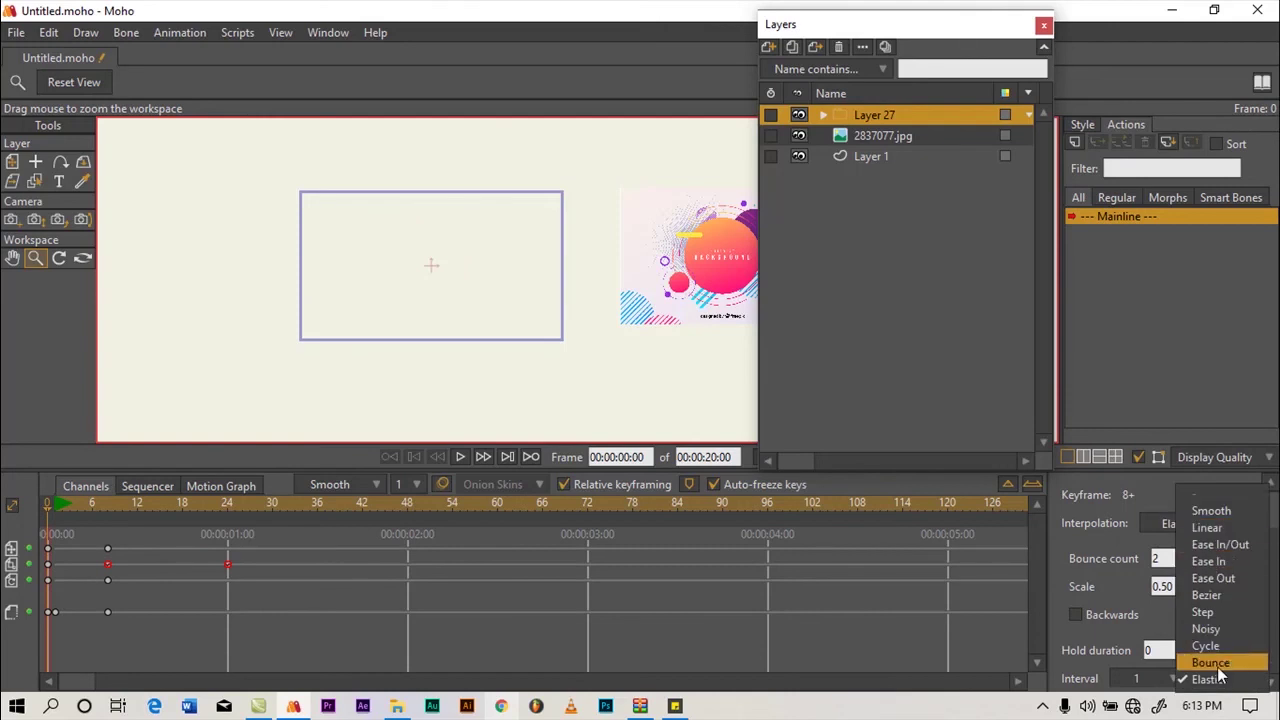
left_click(1155, 558)
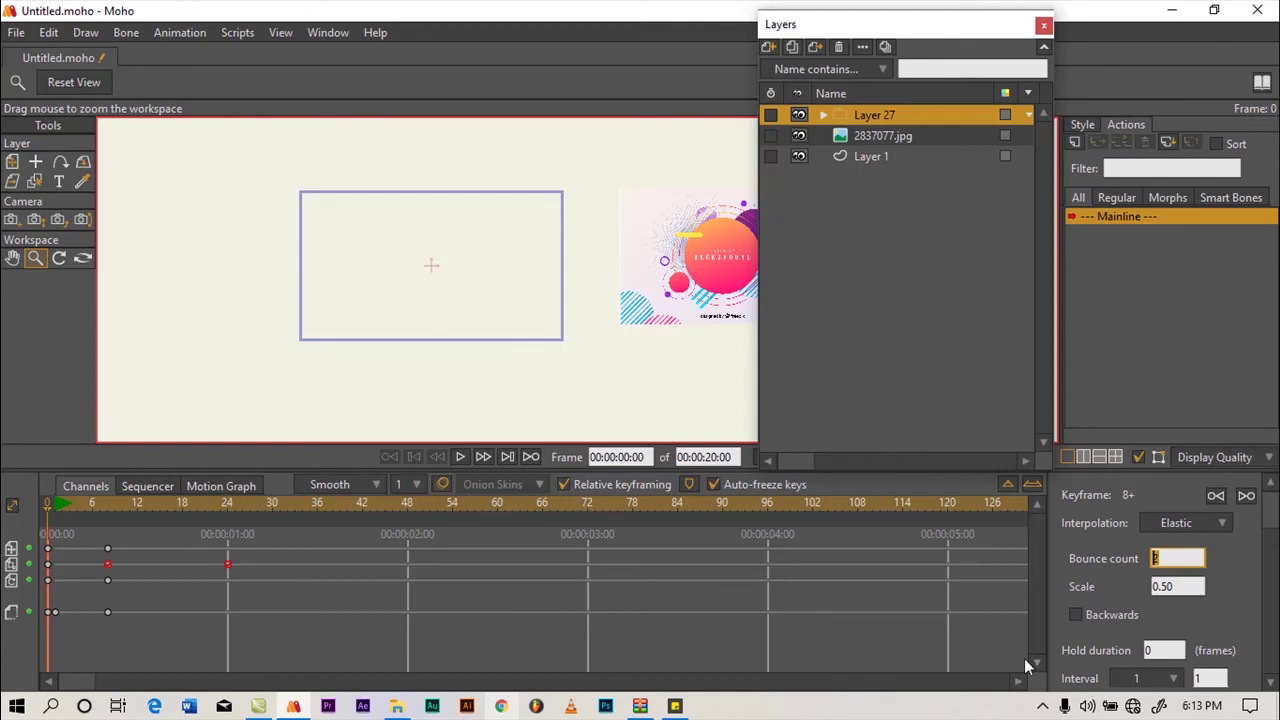
left_click(460, 456)
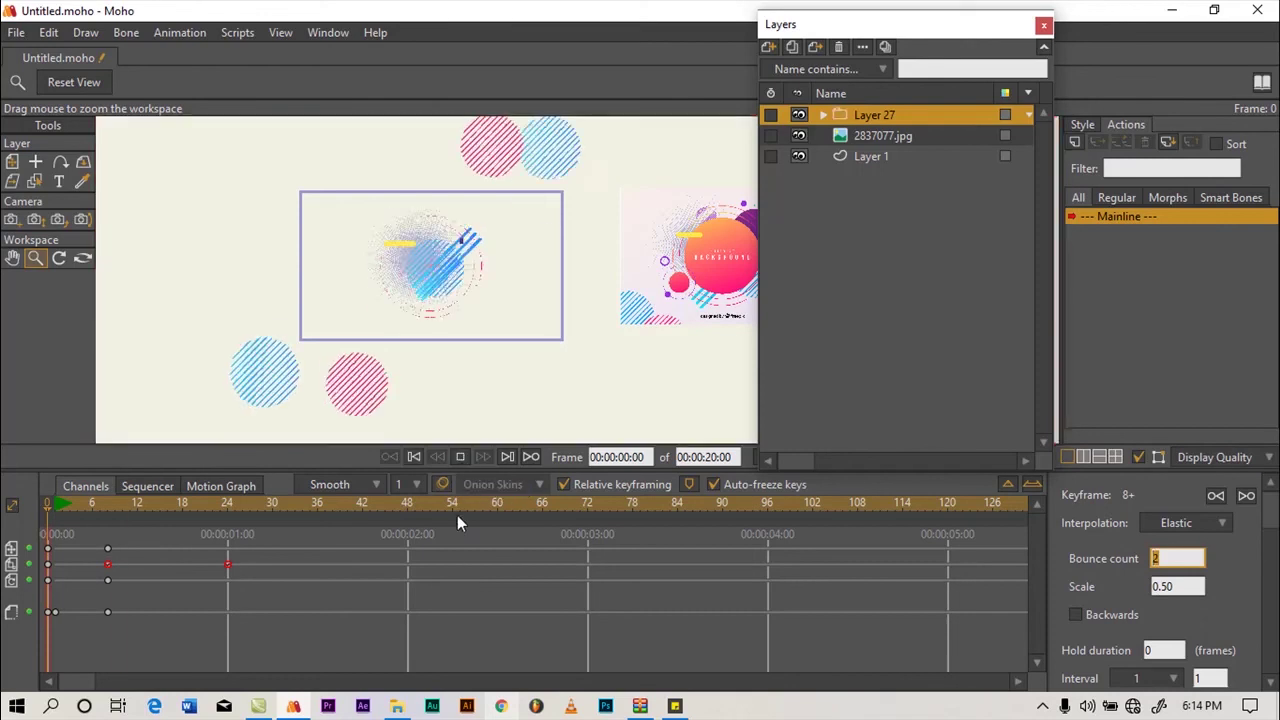
key("space")
left_click_drag(68, 507, 108, 506)
key("space")
key("space")
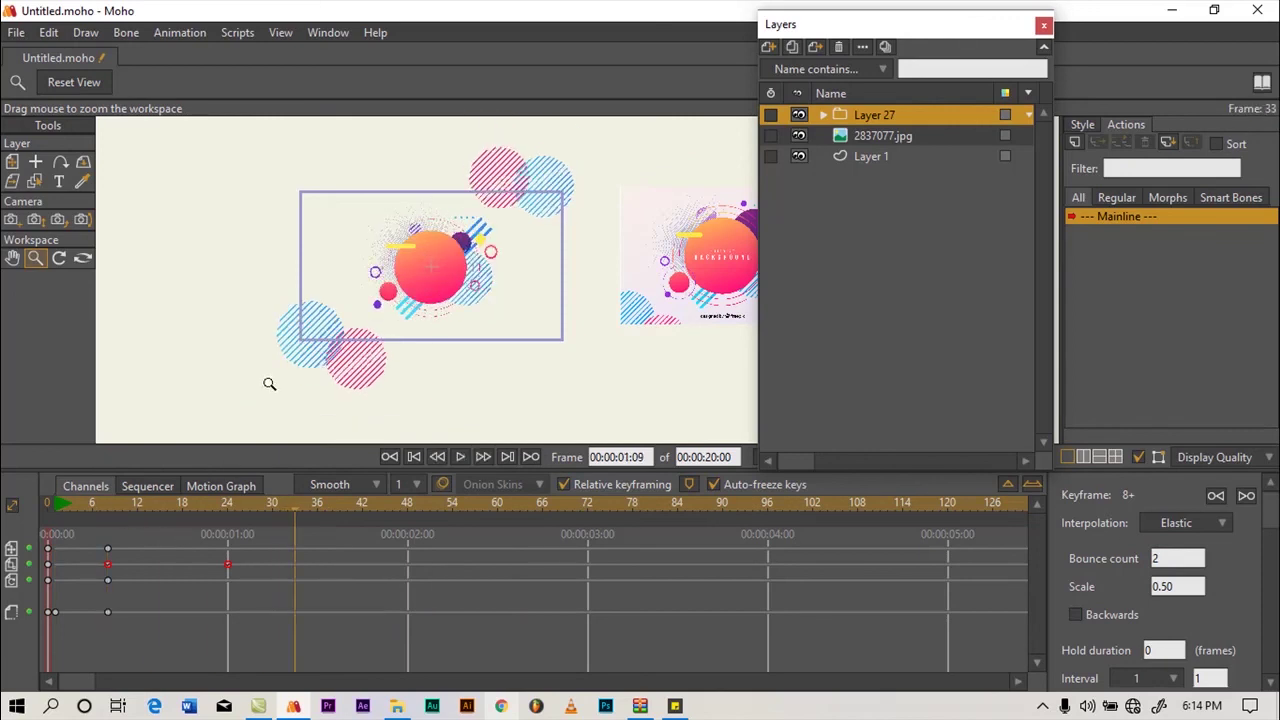
left_click(112, 506)
left_click_drag(112, 506, 112, 545)
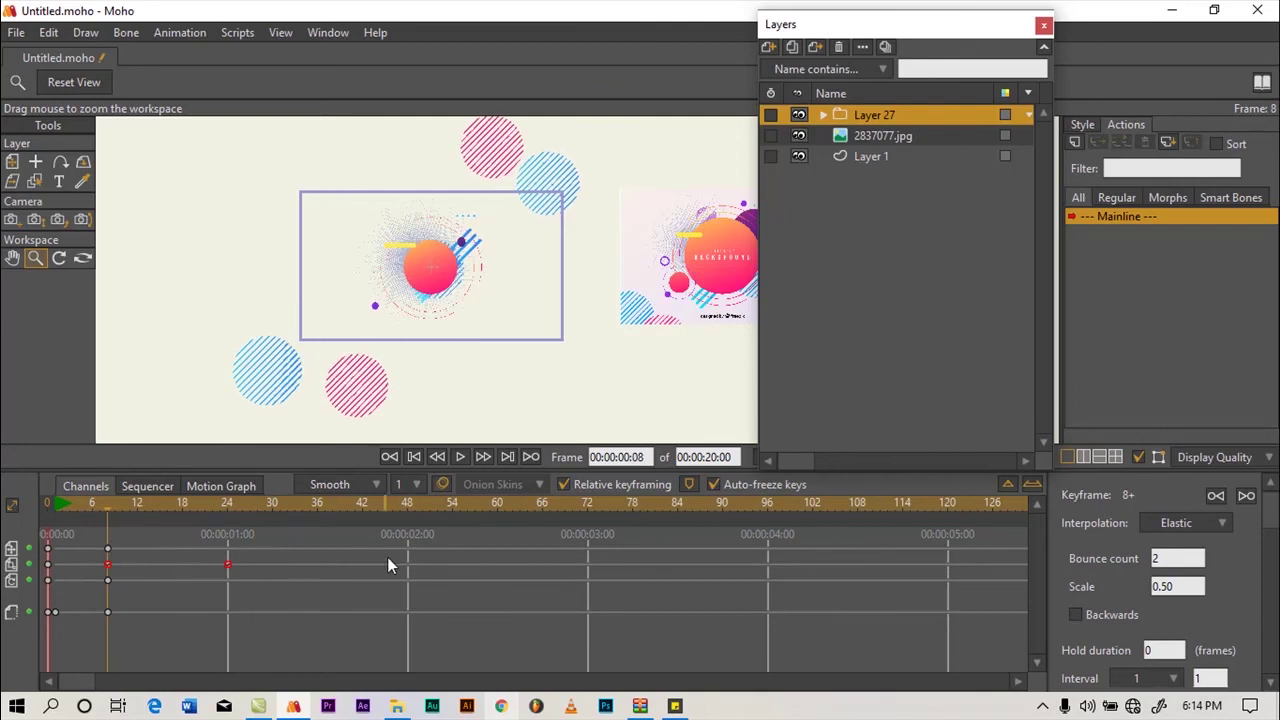
Set the bounce count of the group's elastic scale keyframes to 4
double_click(1186, 562)
type("4")
key("Return")
Scale the whole Layer 27 group up to about 1.107 at frame 24 and preview the motion from frame 8
left_click_drag(107, 515, 226, 518)
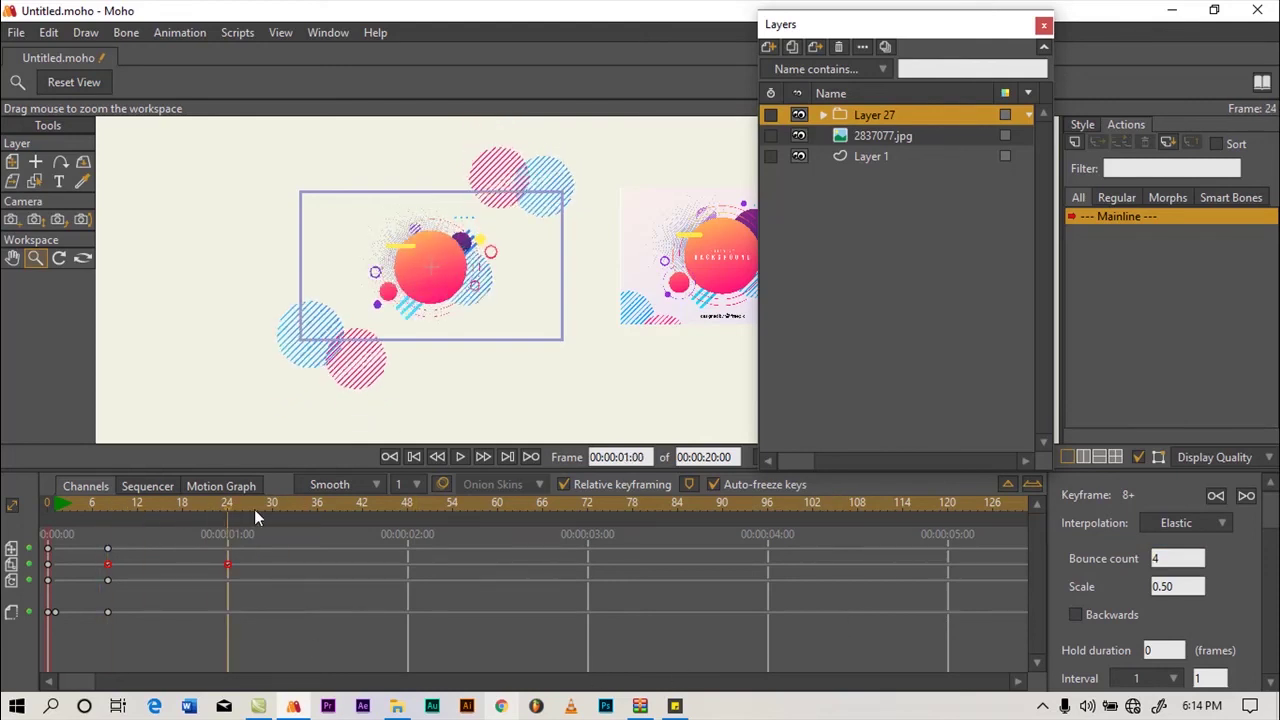
left_click_drag(251, 329, 277, 320)
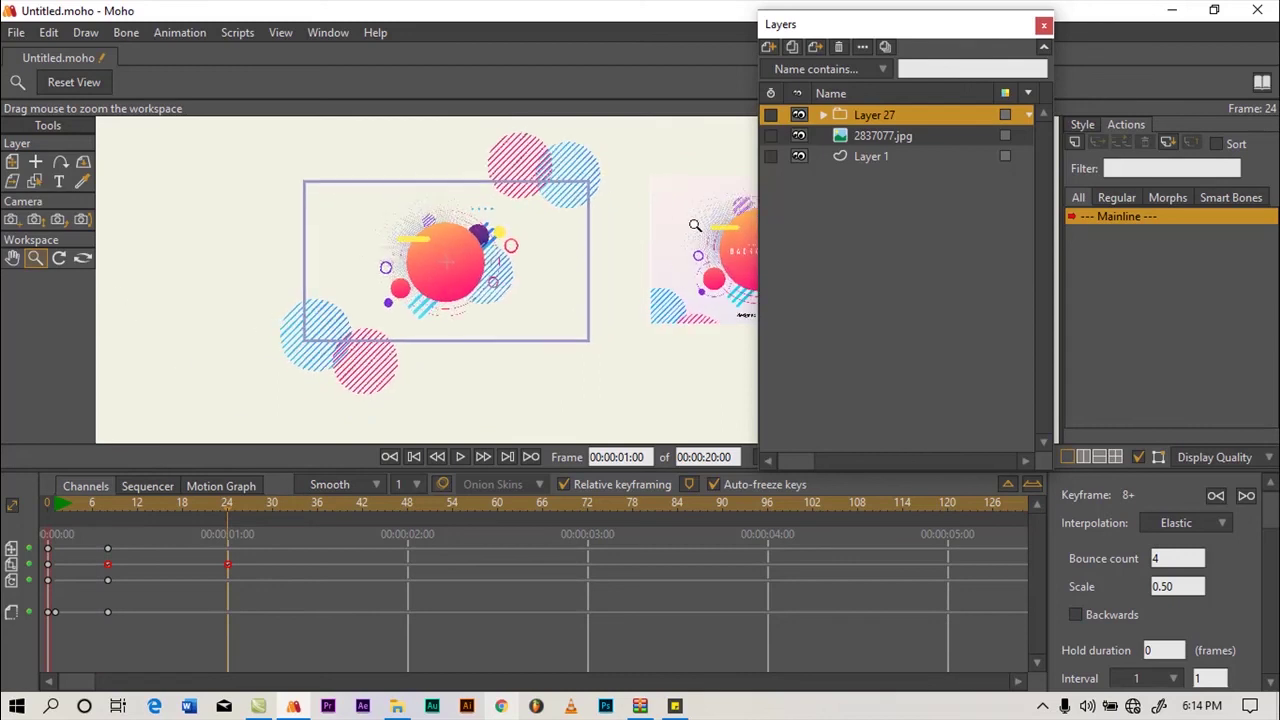
left_click(12, 161)
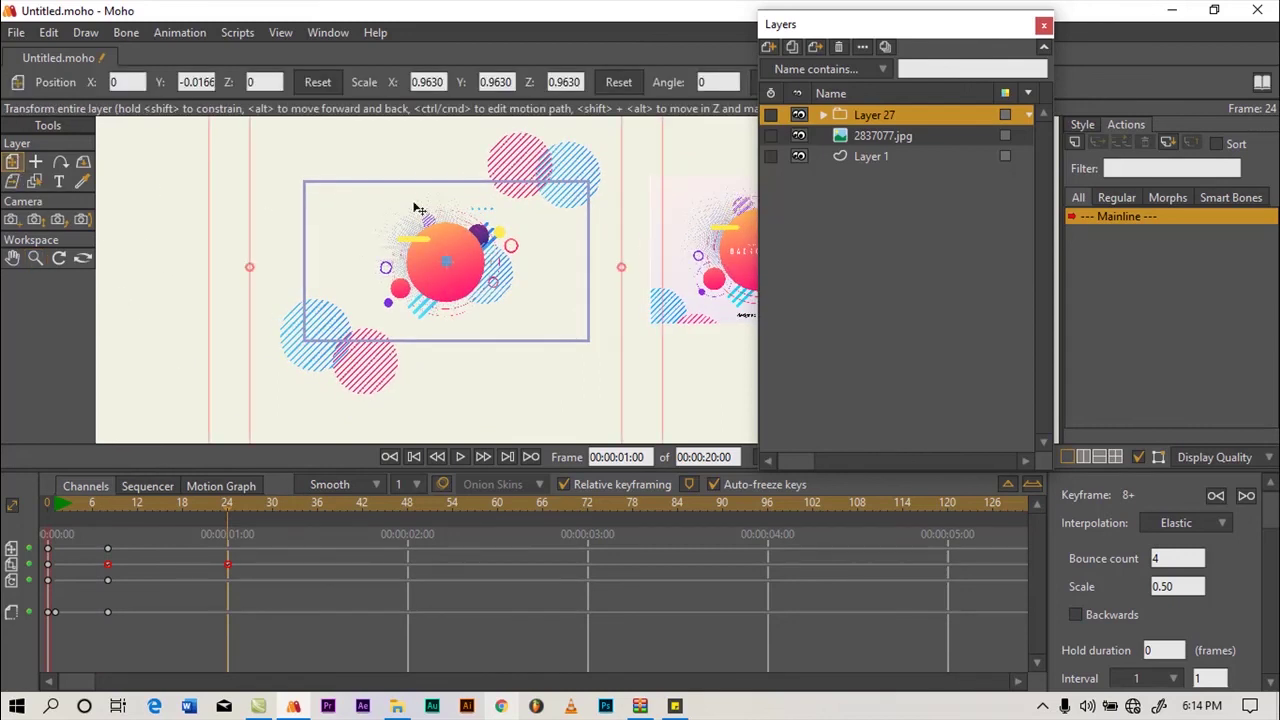
left_click_drag(479, 243, 426, 348)
left_click_drag(493, 284, 467, 324)
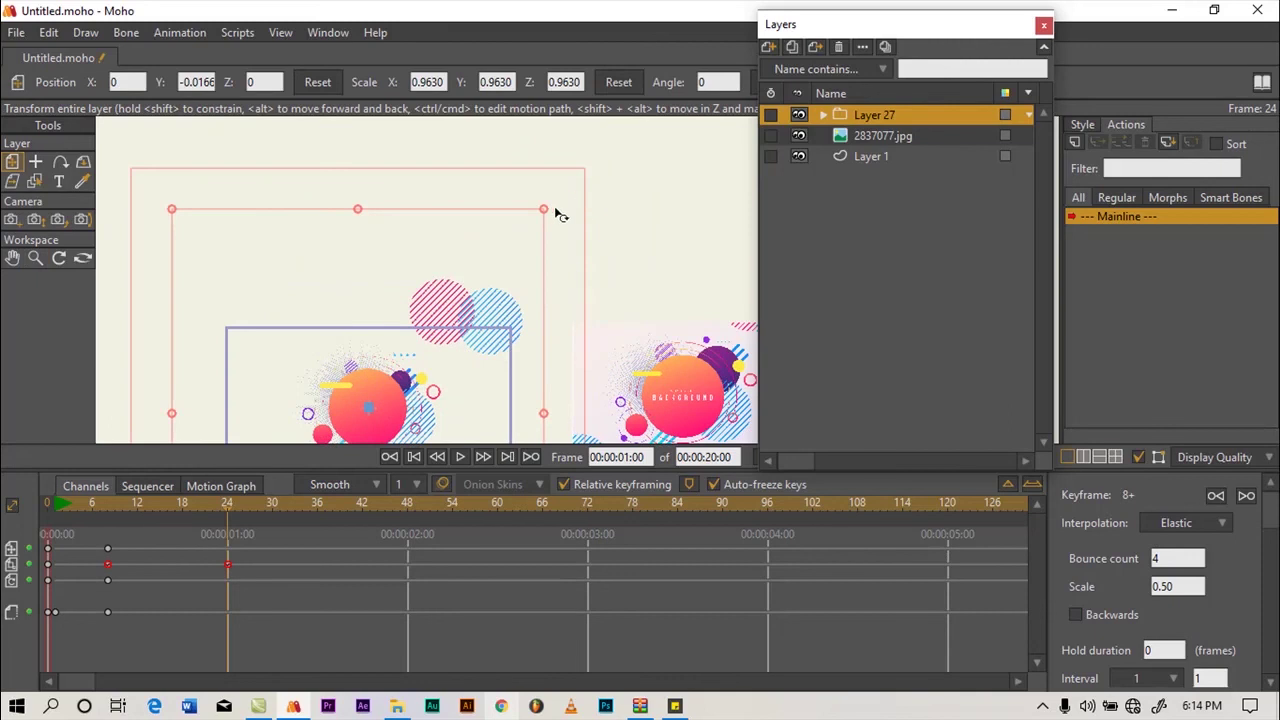
left_click_drag(543, 209, 572, 182)
left_click_drag(519, 236, 557, 126)
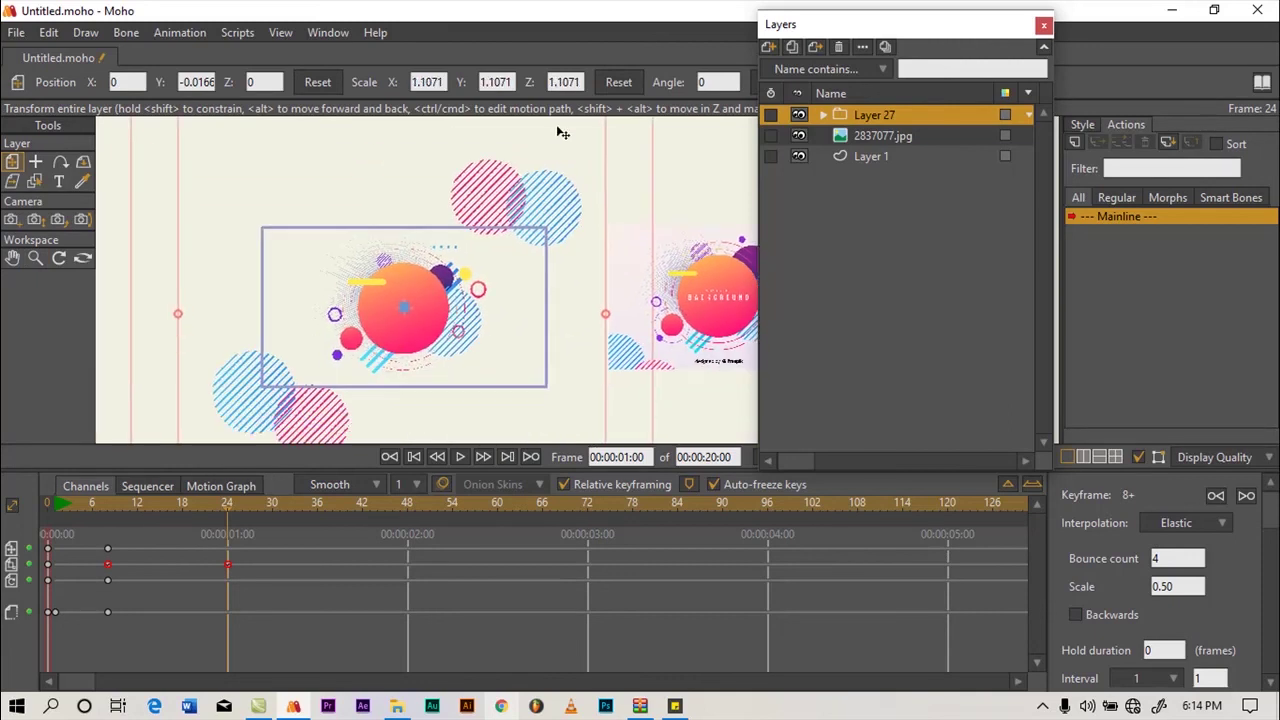
left_click_drag(528, 264, 543, 214)
left_click(103, 505)
key("space")
key("space")
left_click_drag(105, 507, 176, 530)
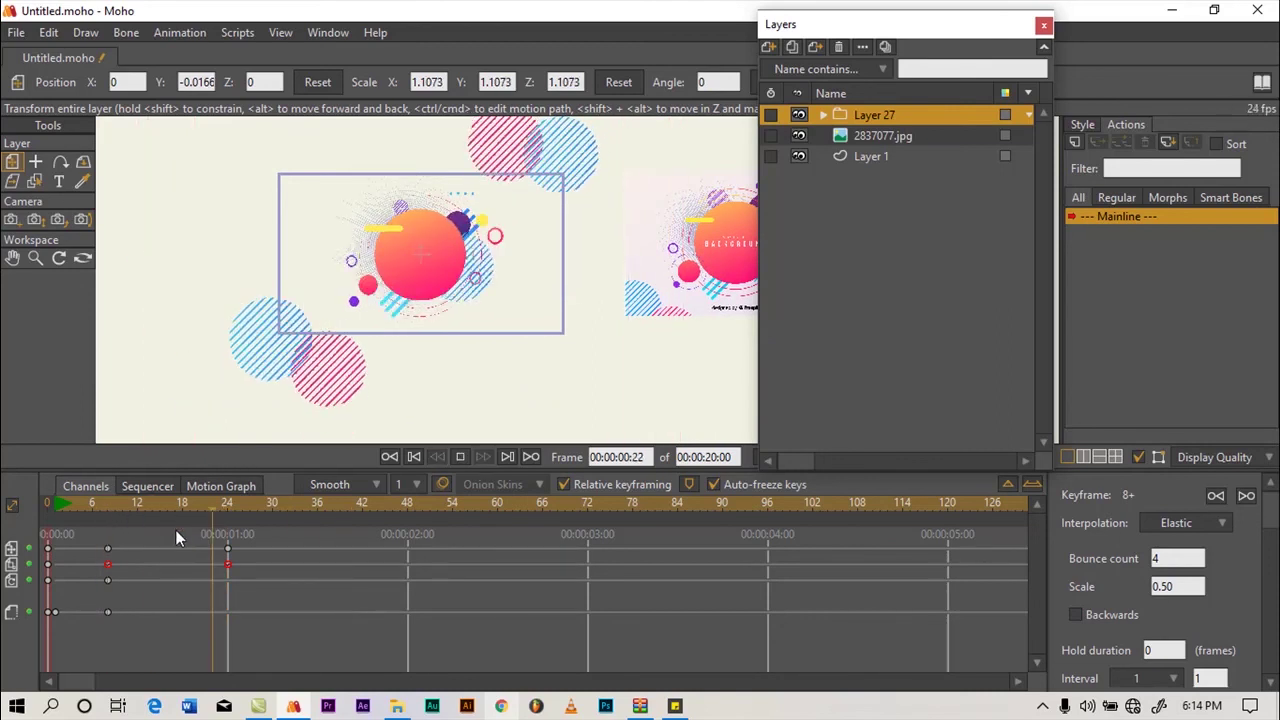
Scale the whole Layer 27 group down to about 1.026 at frame 8
left_click(110, 504)
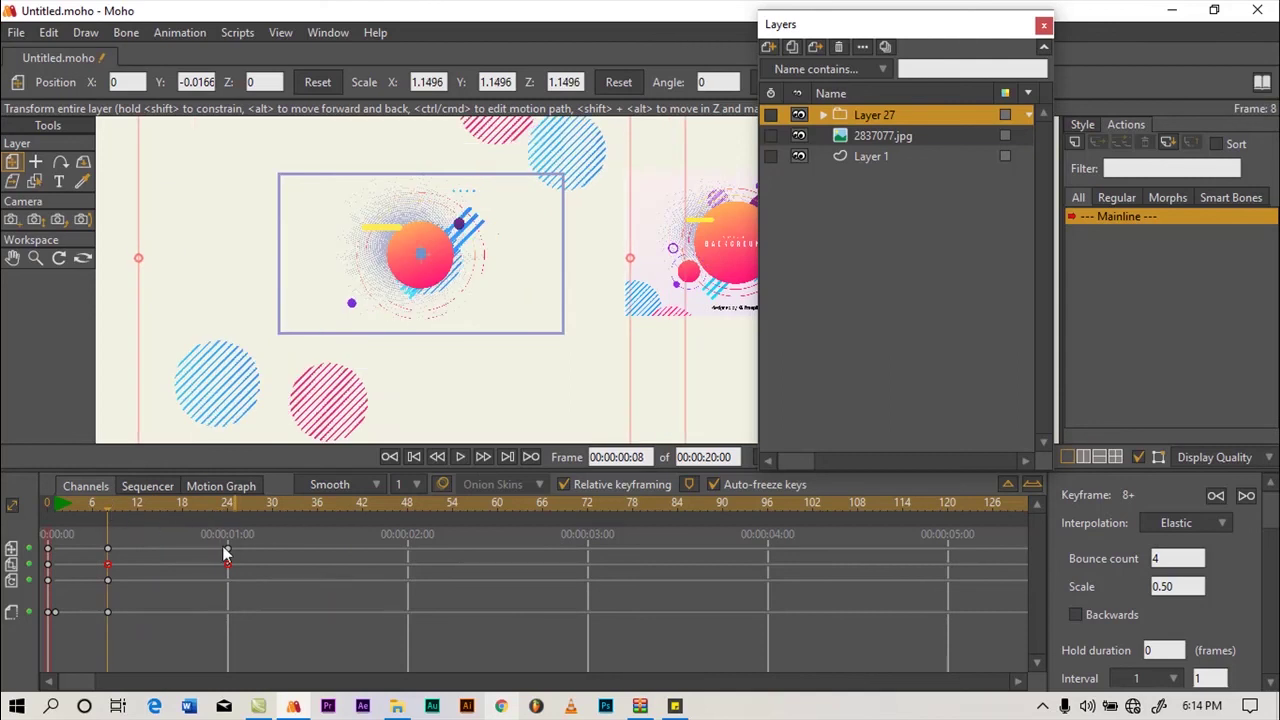
left_click_drag(470, 267, 445, 417)
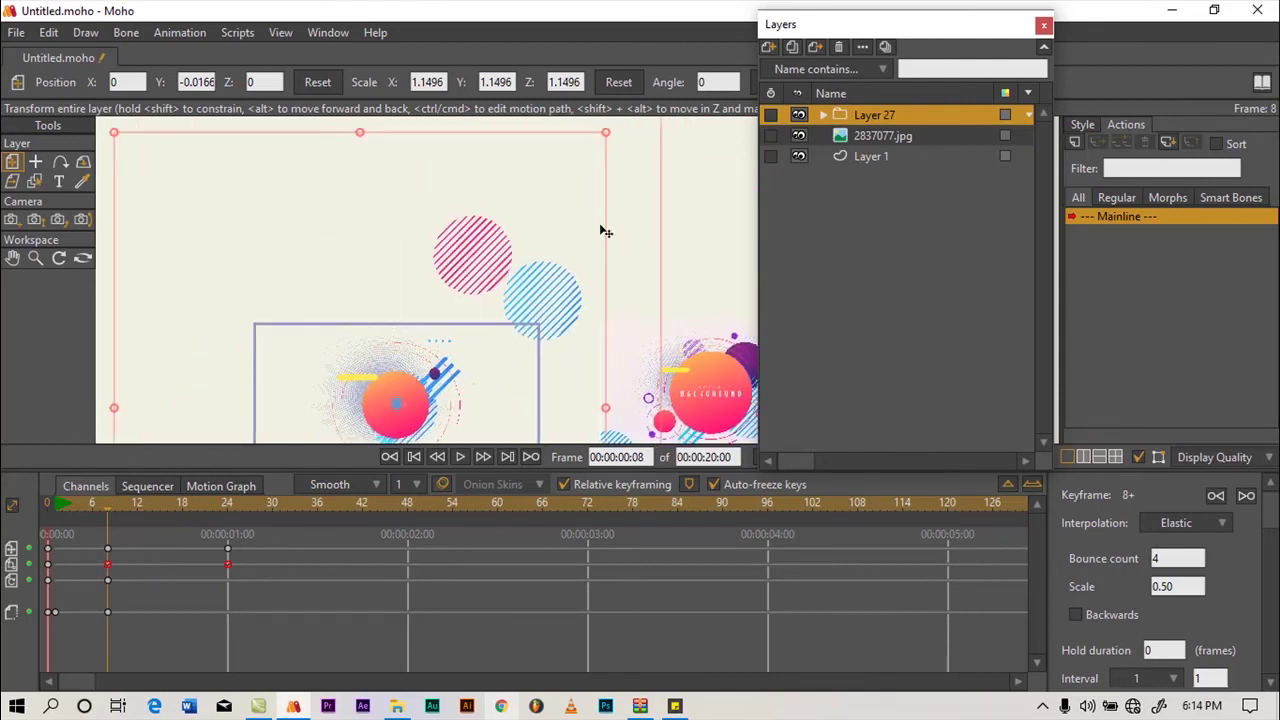
left_click_drag(605, 131, 486, 297)
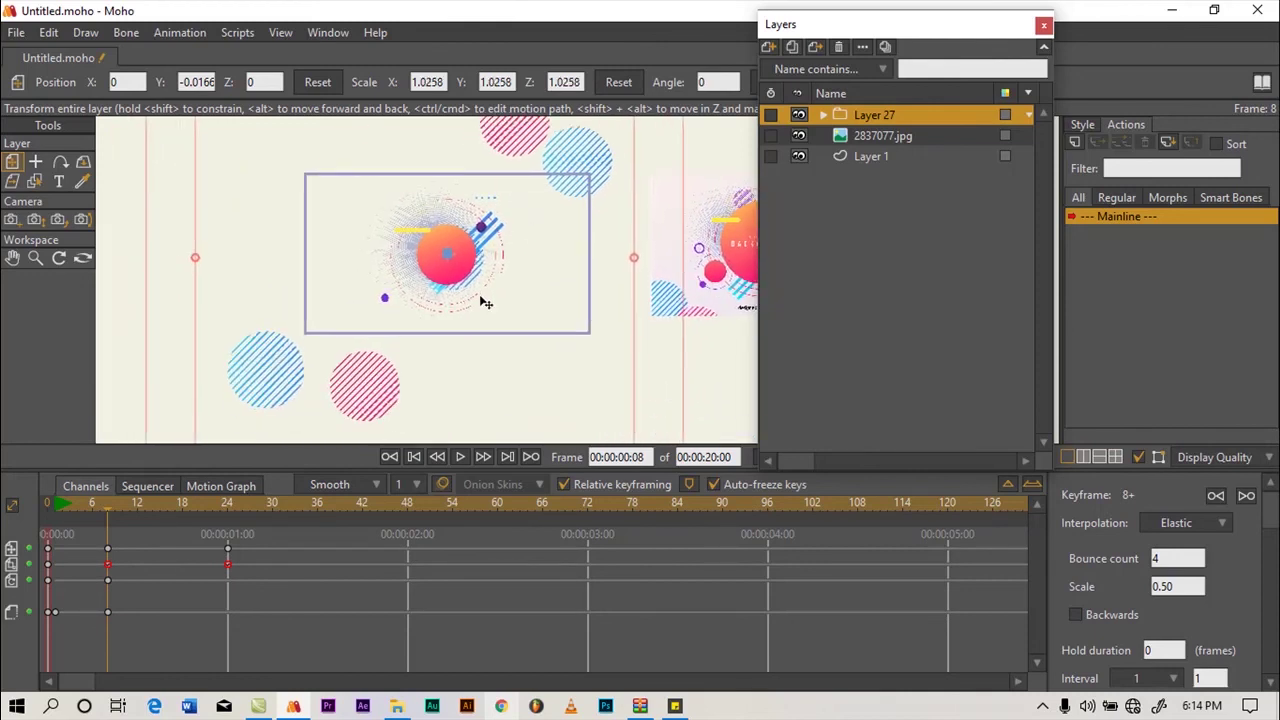
Play back the opening of the animation repeatedly to check the group's elastic scaling
left_click(59, 503)
key("space")
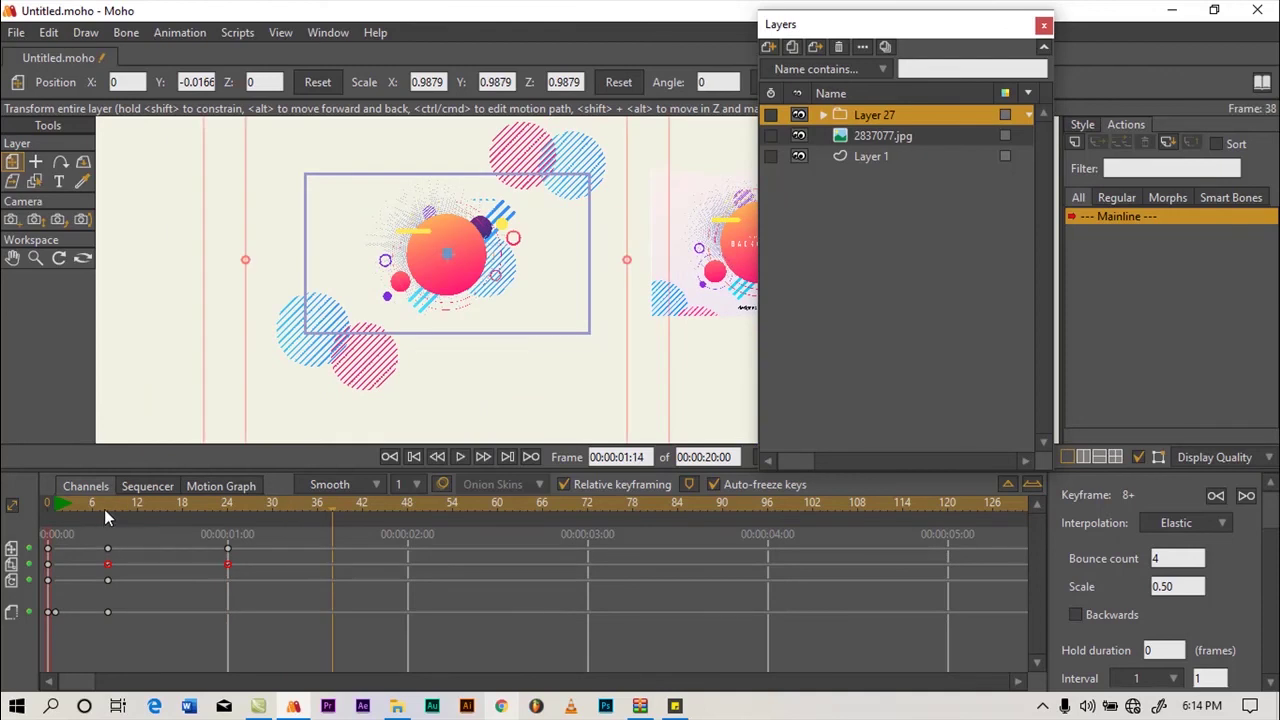
key("space")
key("space")
key("space")
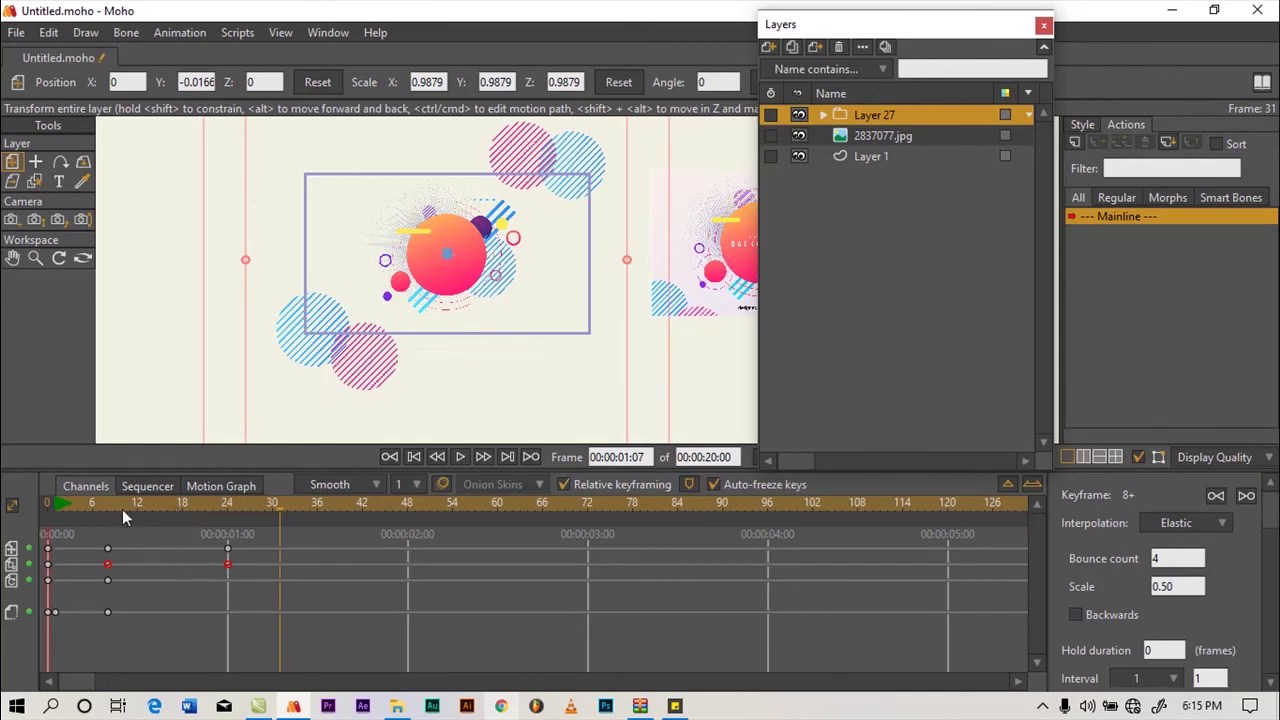
key("space")
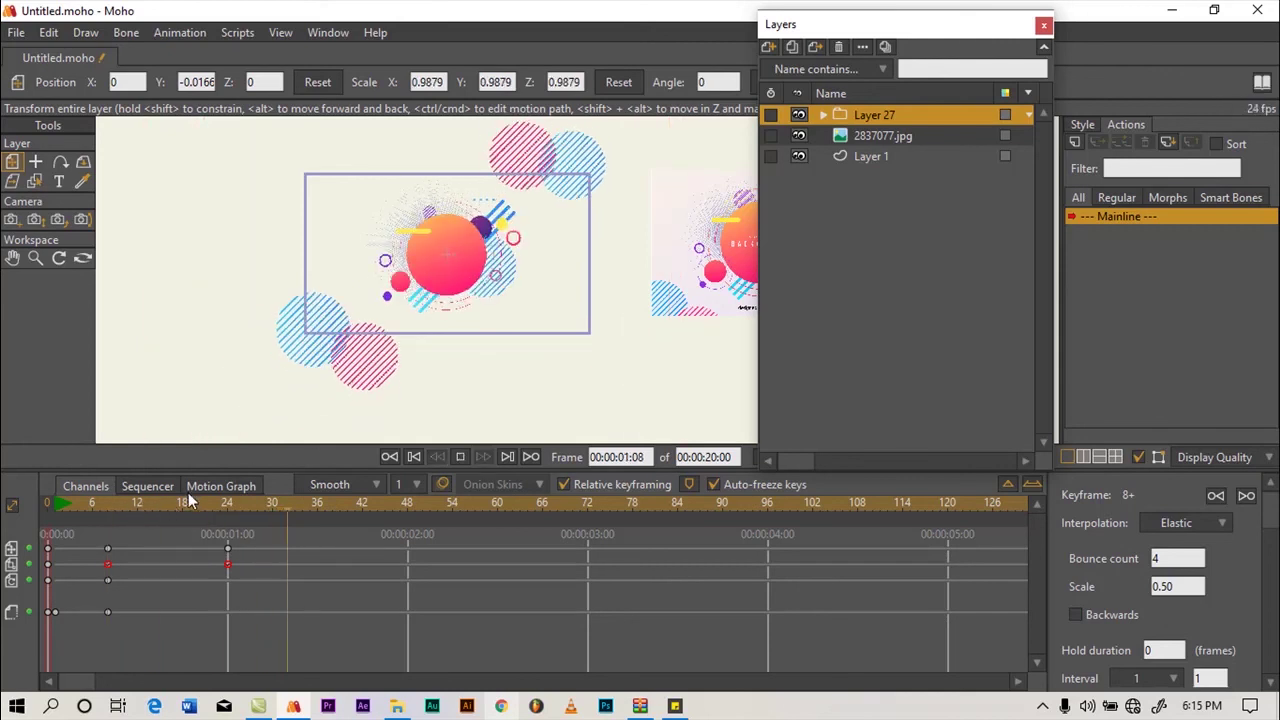
key("space")
key("space")
key("space")
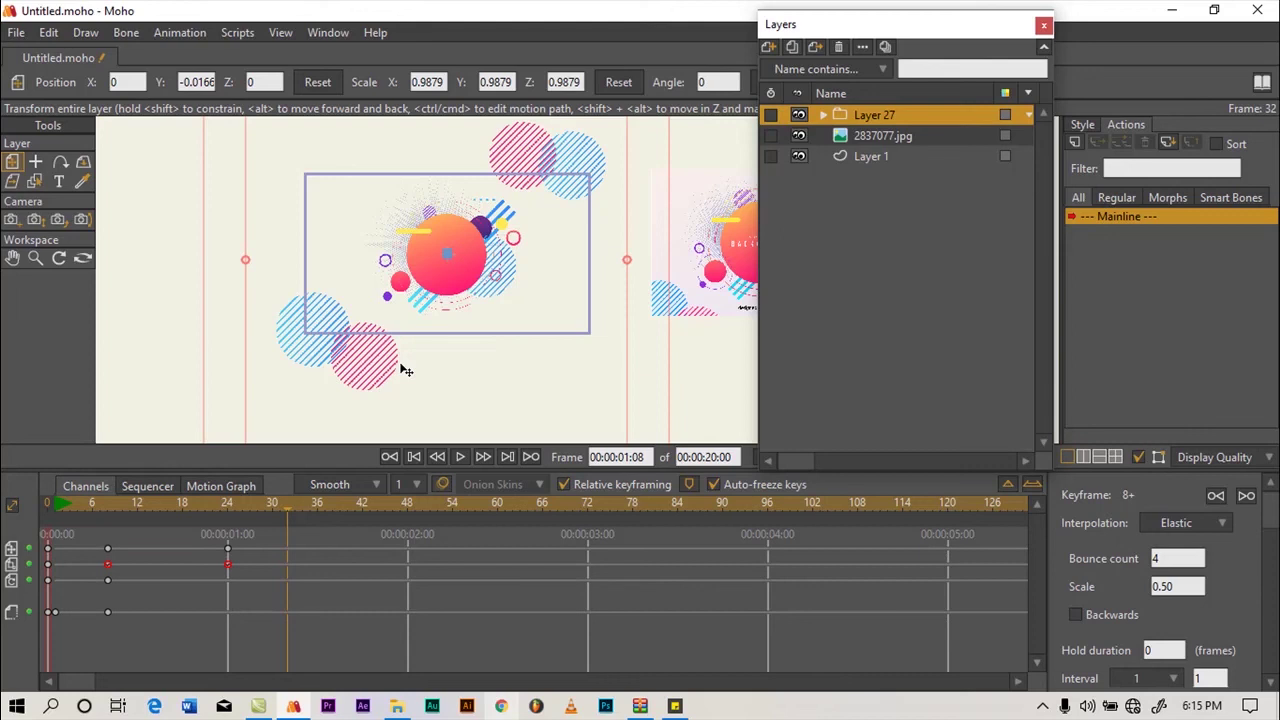
Expand the Layer 27 group and look through its image layers down to 20.png
left_click(822, 115)
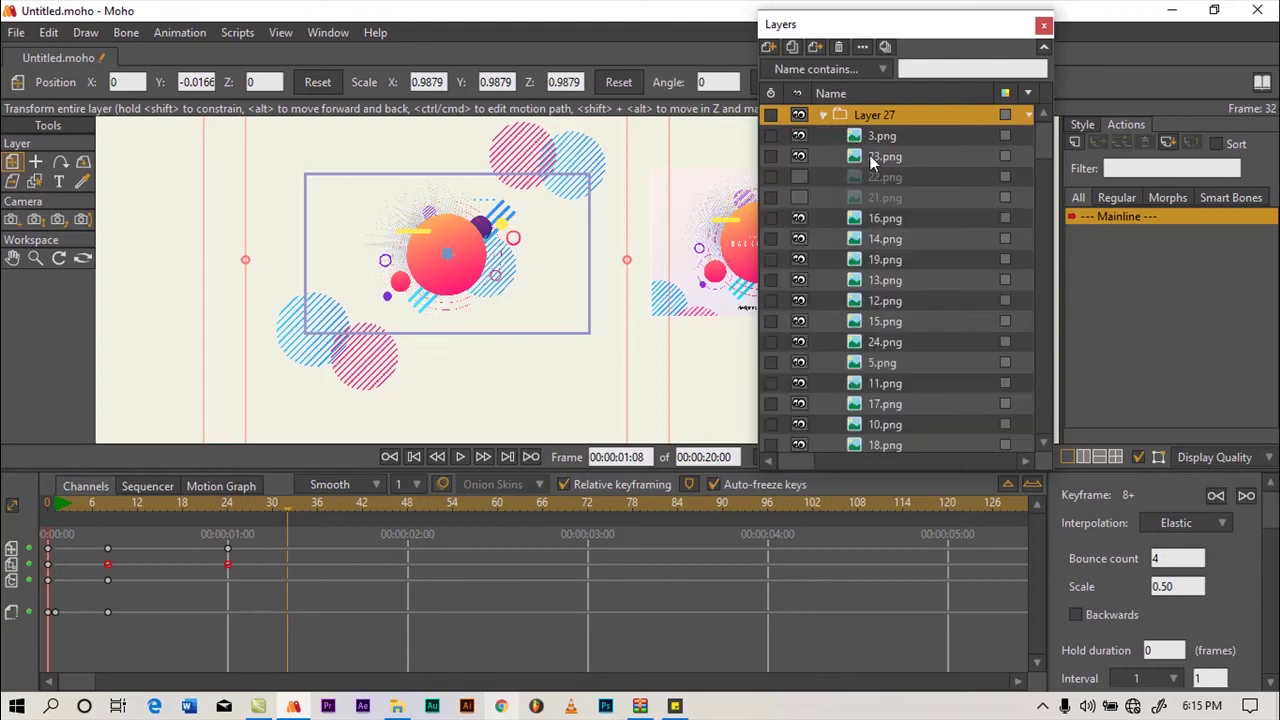
left_click_drag(1050, 155, 1028, 442)
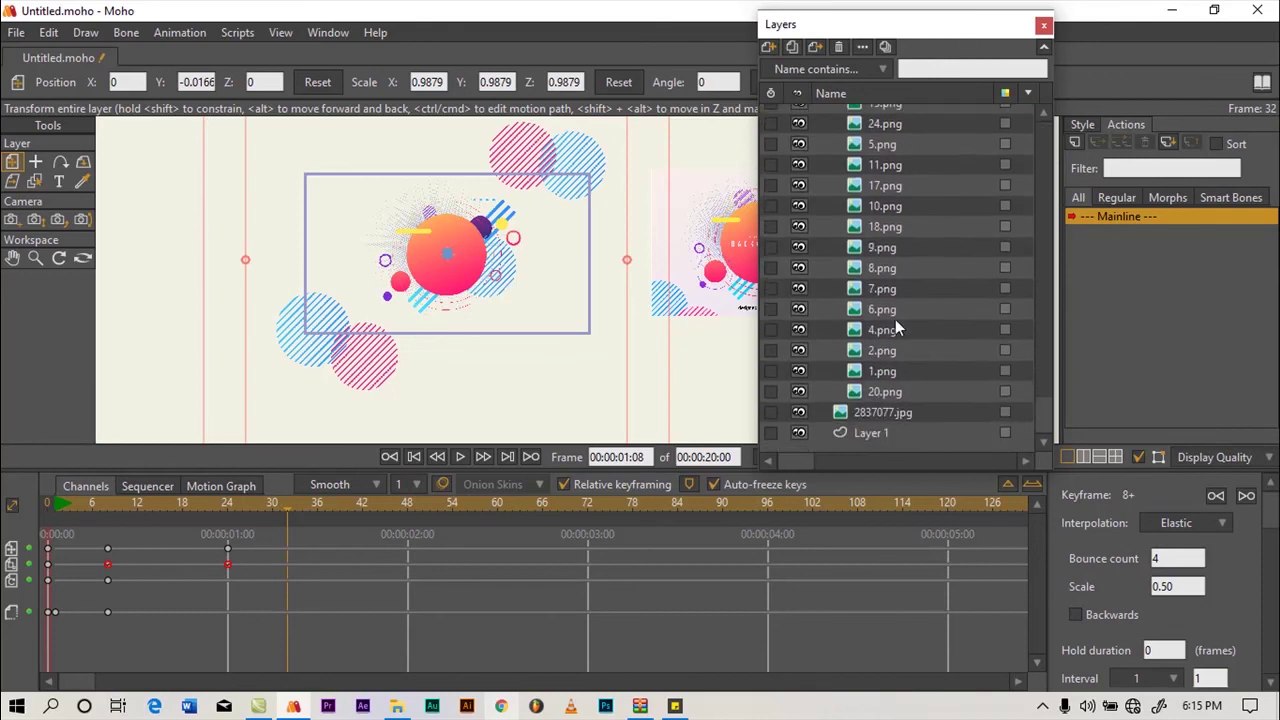